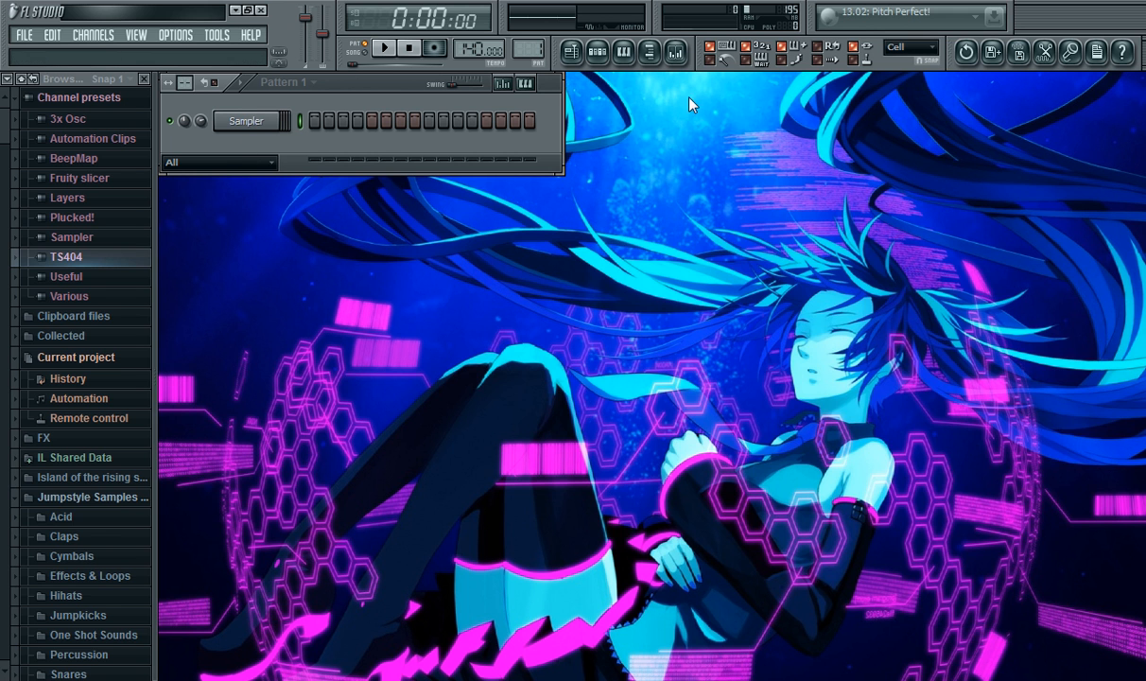
Add a ReWired channel to the project.
click(650, 56)
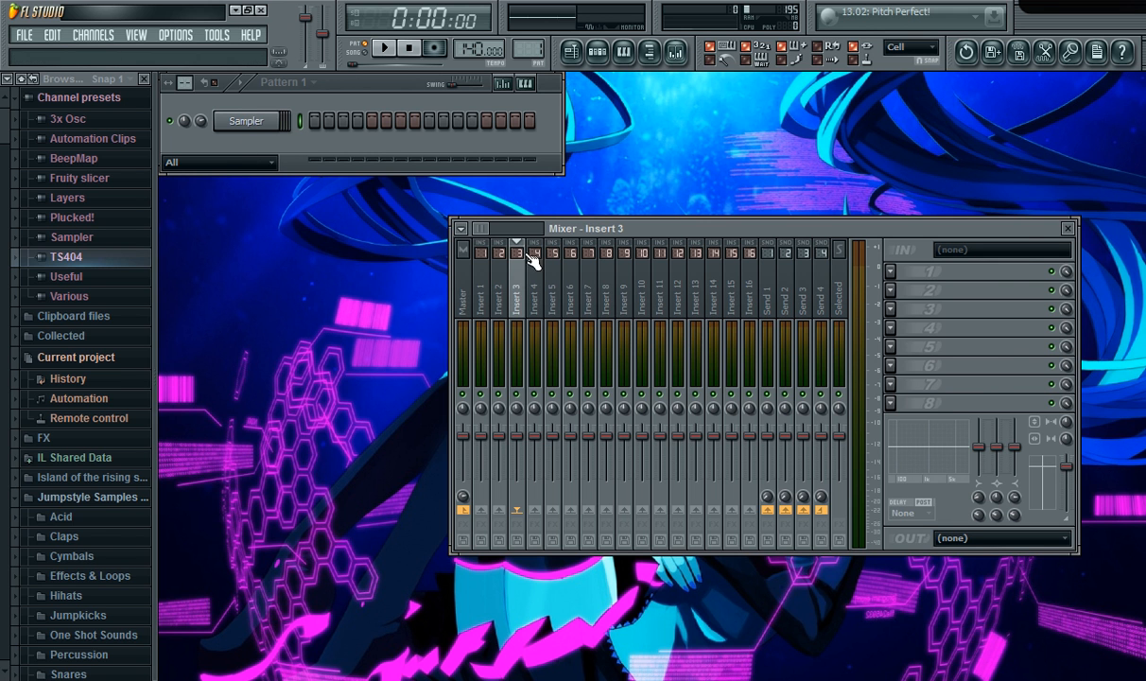
click(1067, 229)
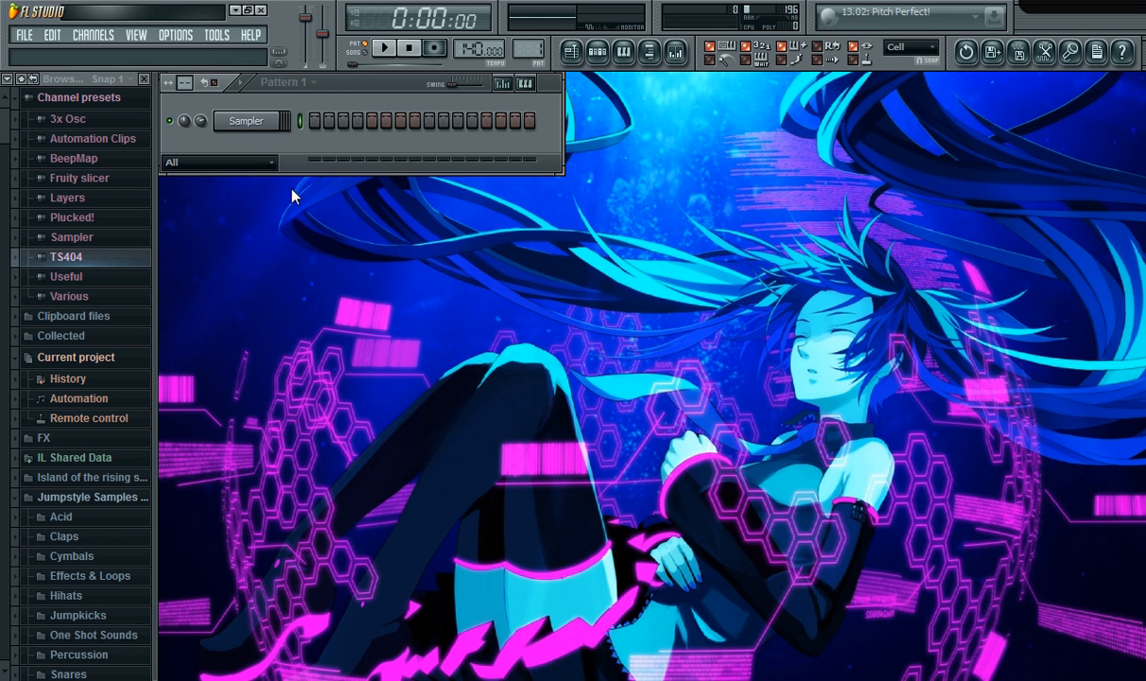
click(93, 35)
mouse_move(114, 55)
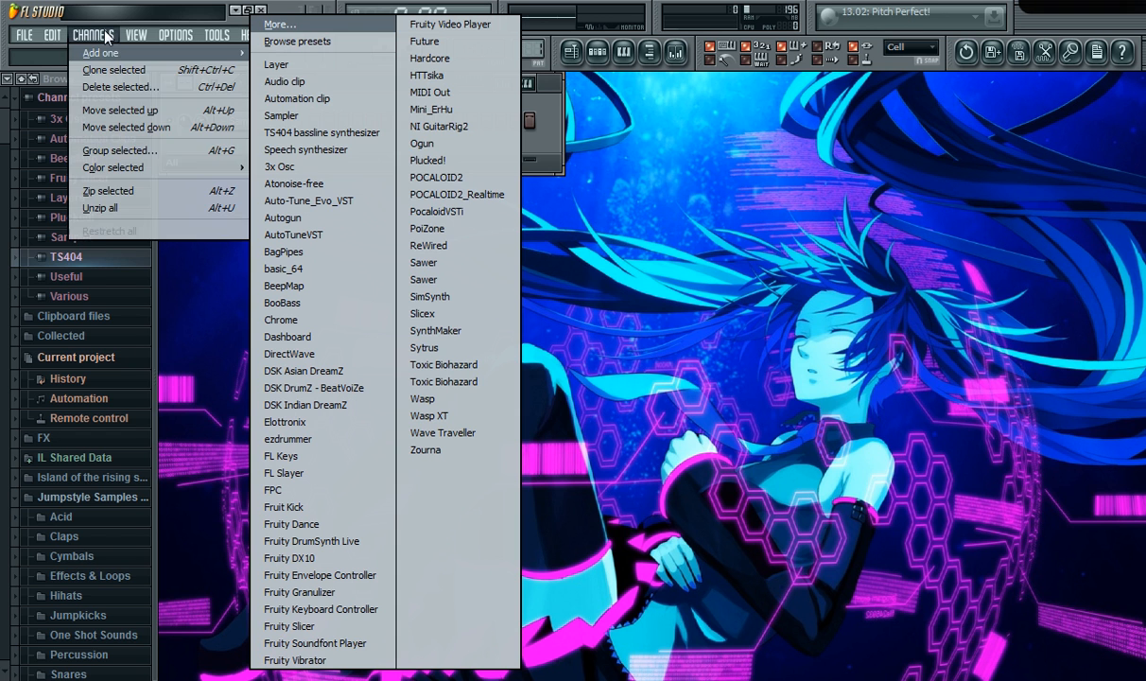
click(460, 246)
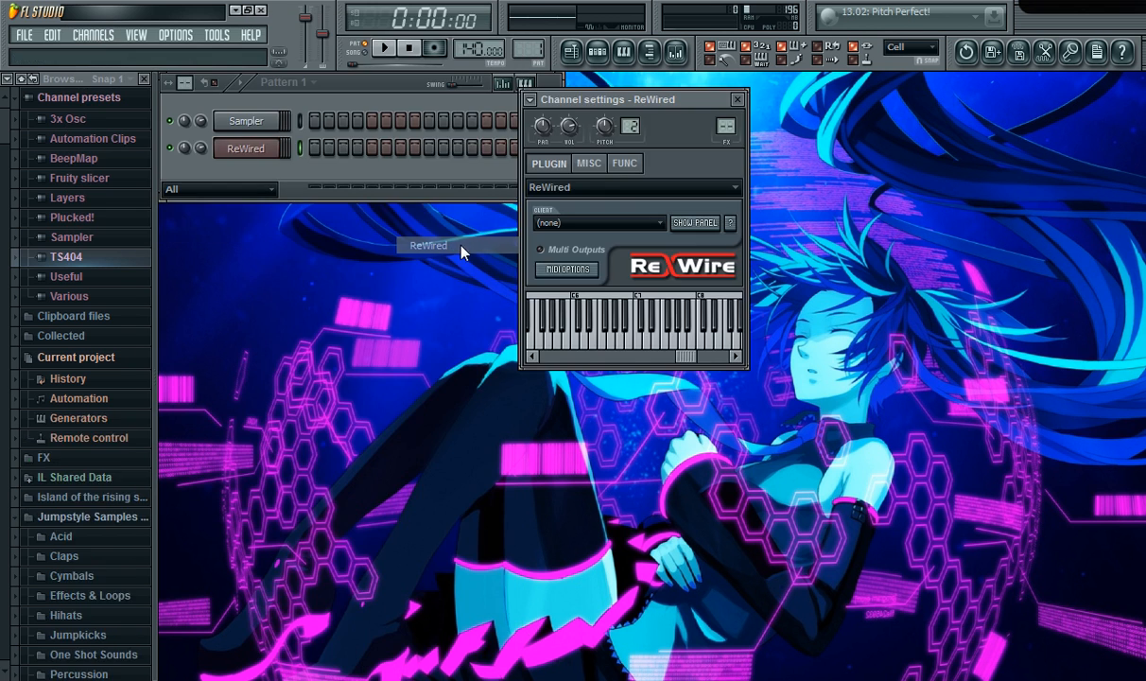
Set the ReWired channel's client to Vocaloid2 and enable Multi Outputs.
click(97, 34)
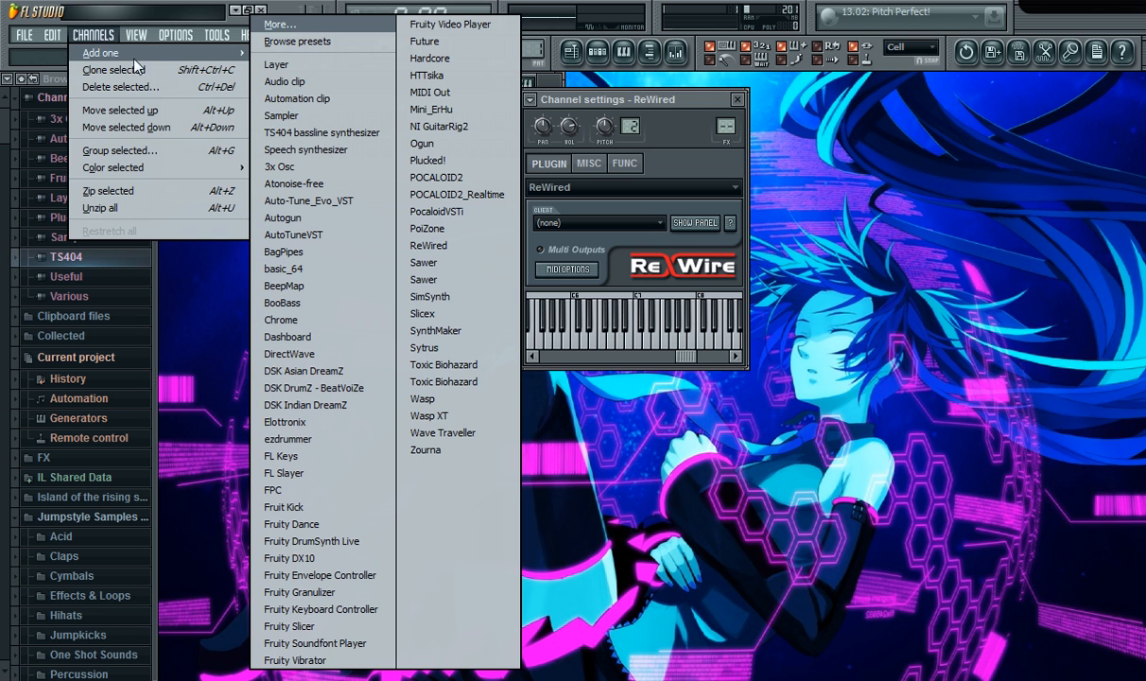
click(700, 270)
click(628, 223)
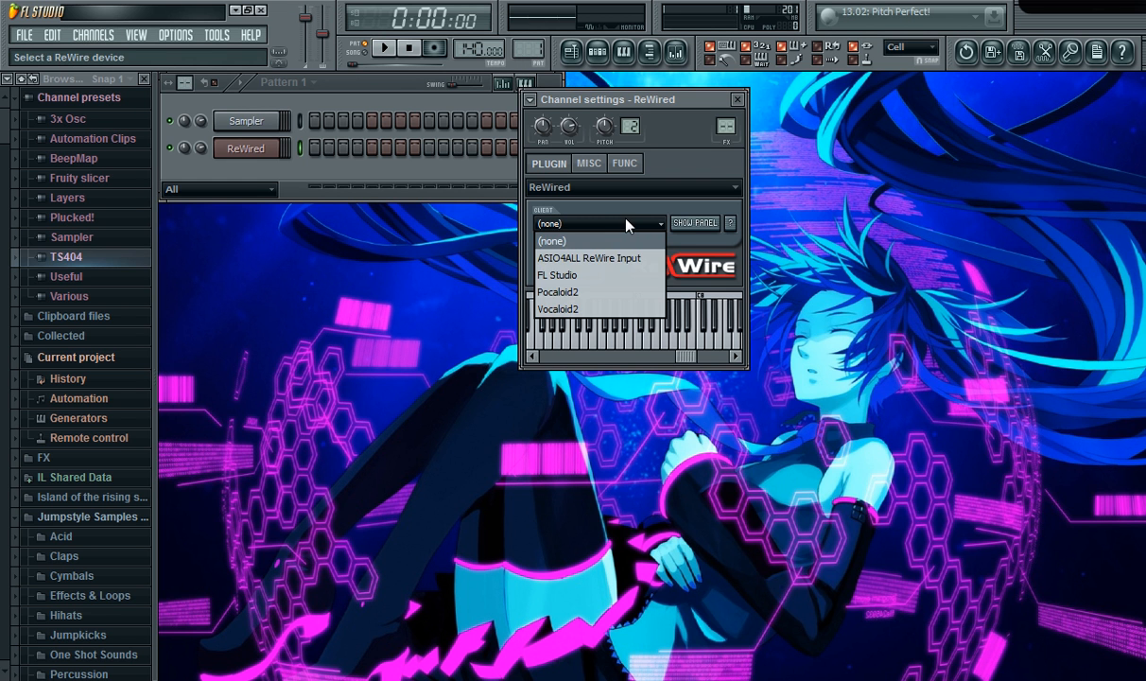
click(555, 319)
click(579, 258)
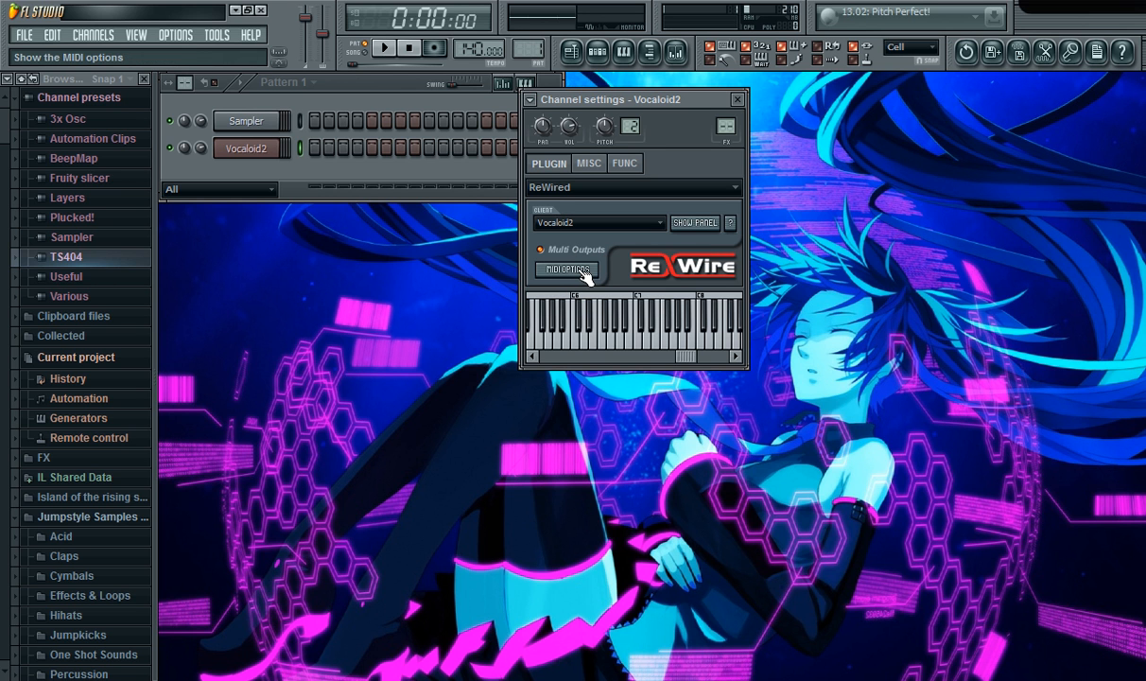
In the Vocaloid2 channel's MIDI settings, map input port 1 and output port 1 to My bus.
click(584, 273)
drag(460, 266, 331, 312)
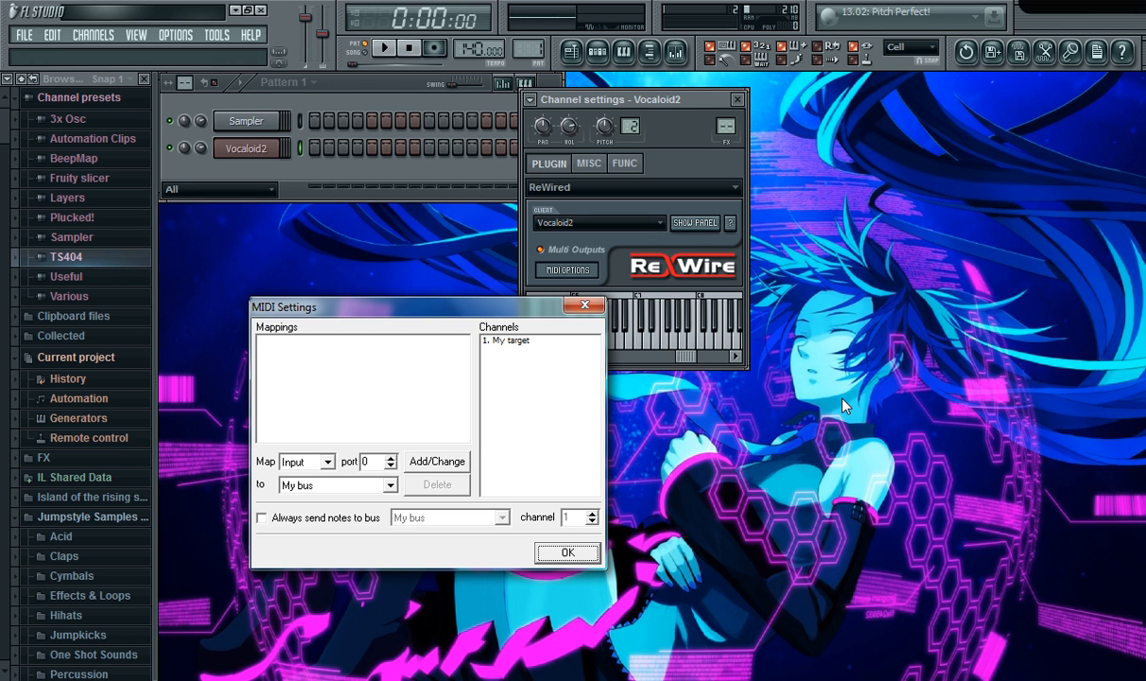
click(392, 458)
click(434, 461)
click(308, 462)
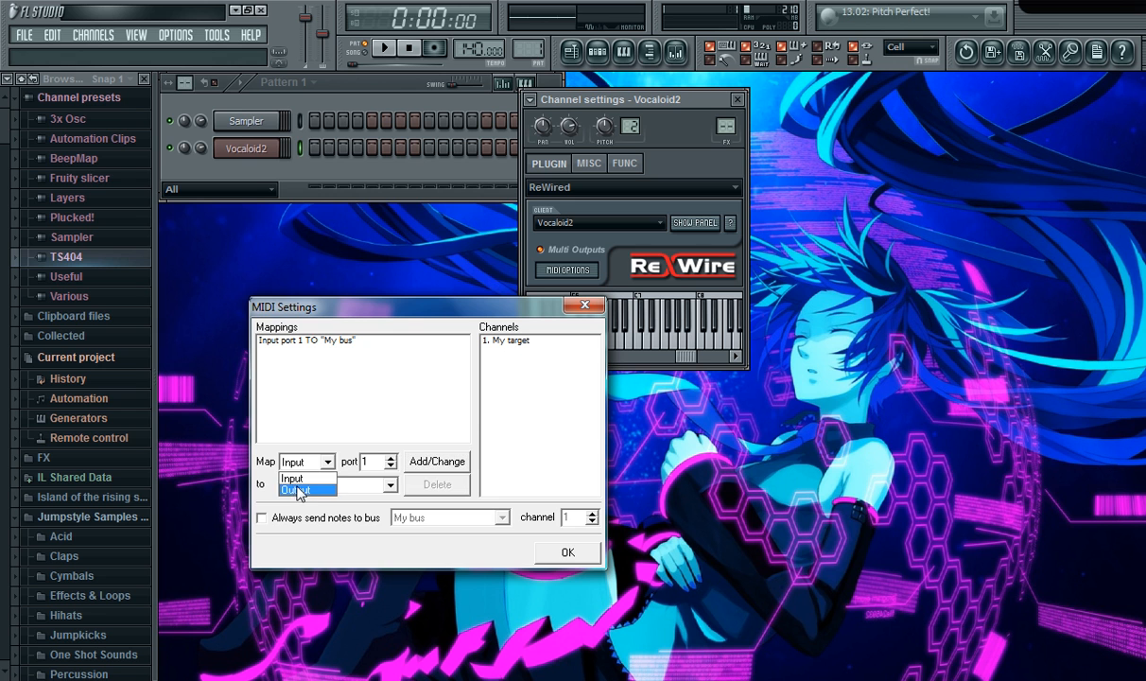
click(296, 489)
click(435, 462)
Add mappings for input port 2 and output port 2 to My bus.
click(320, 463)
click(292, 474)
click(391, 457)
click(435, 462)
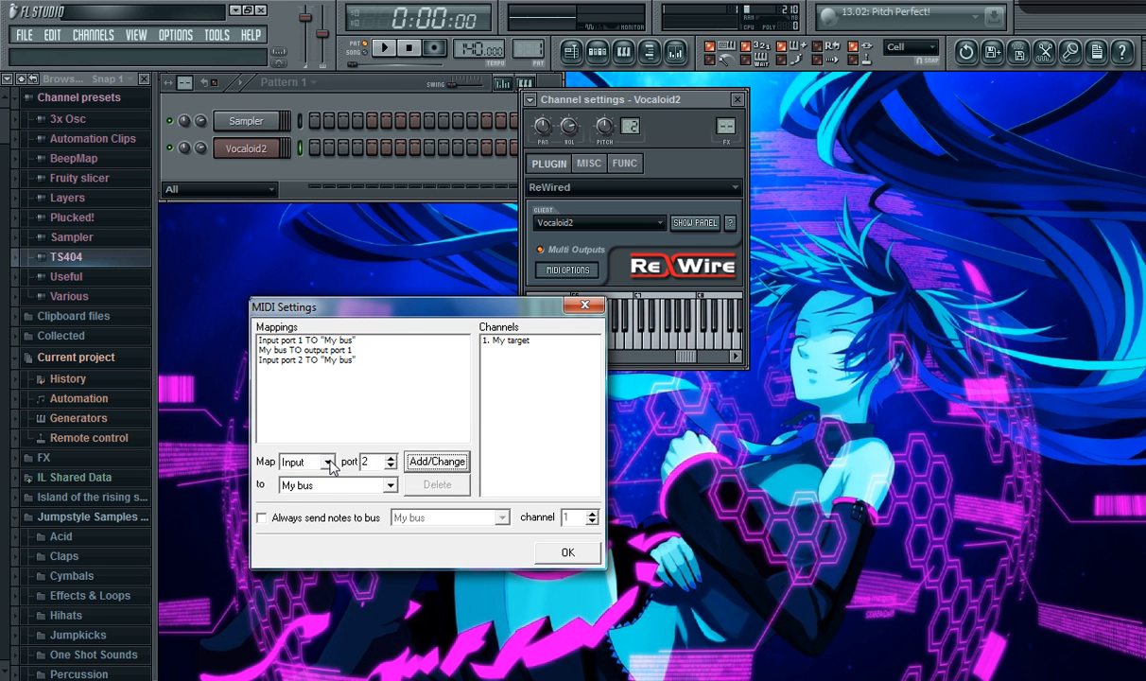
click(329, 463)
click(317, 488)
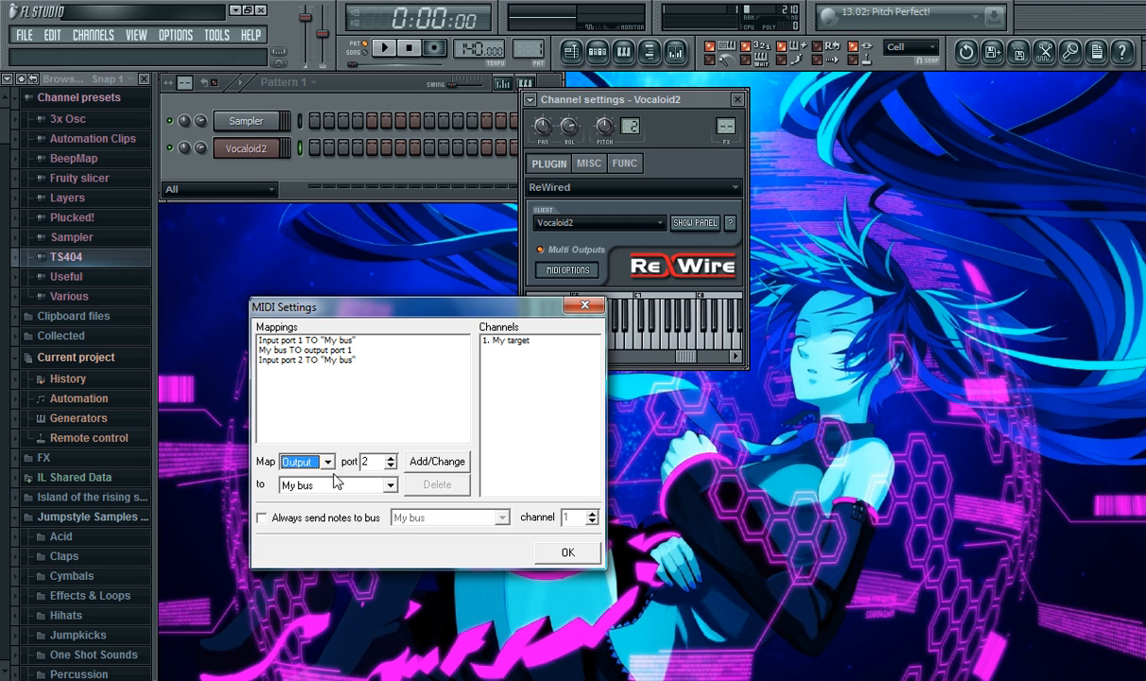
click(435, 461)
Map input port 3 and output port 3 to My bus, then accept the MIDI settings and close the channel settings.
click(326, 462)
click(310, 474)
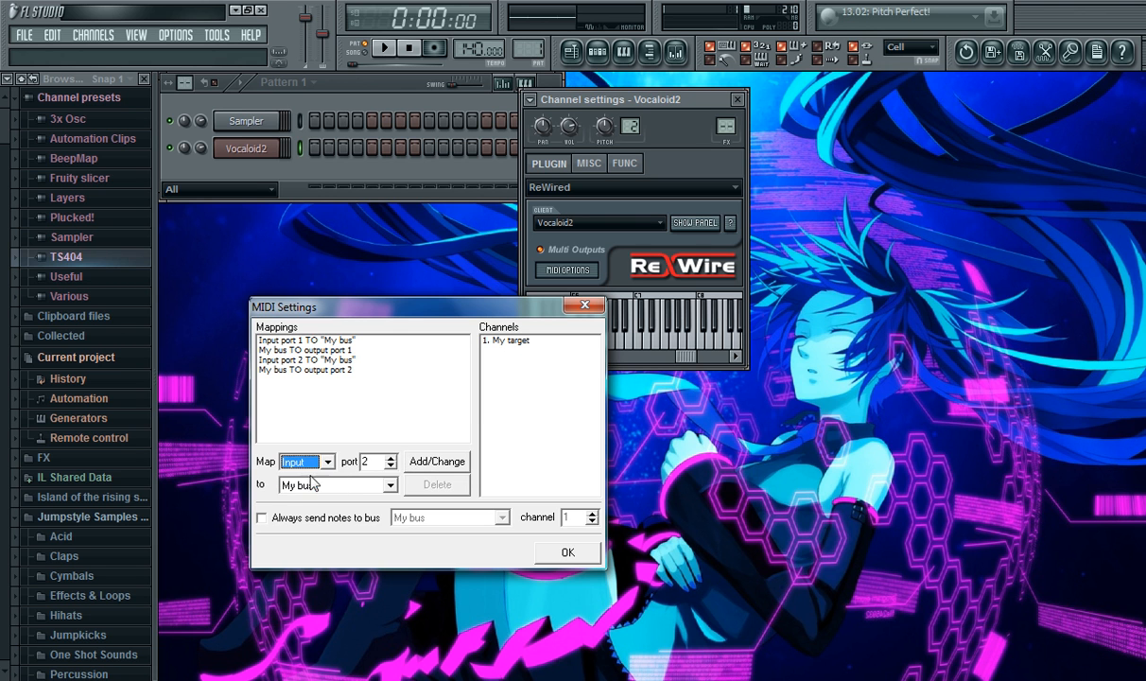
click(391, 457)
click(435, 461)
click(327, 461)
click(319, 480)
click(327, 462)
click(307, 490)
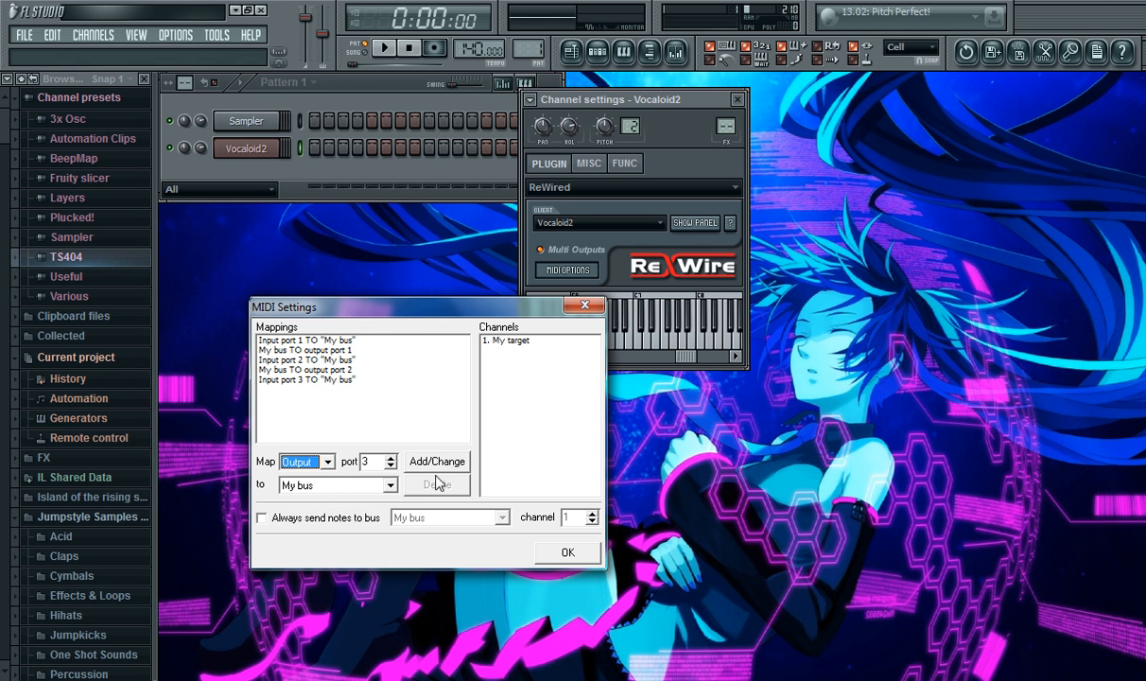
click(440, 462)
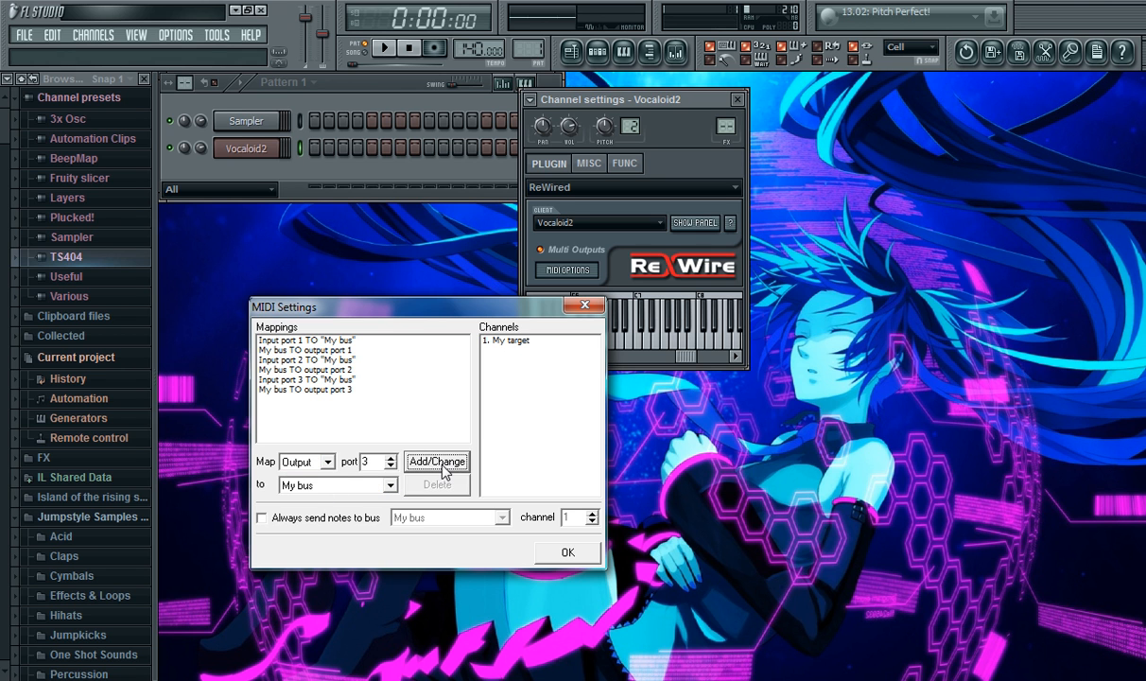
click(570, 553)
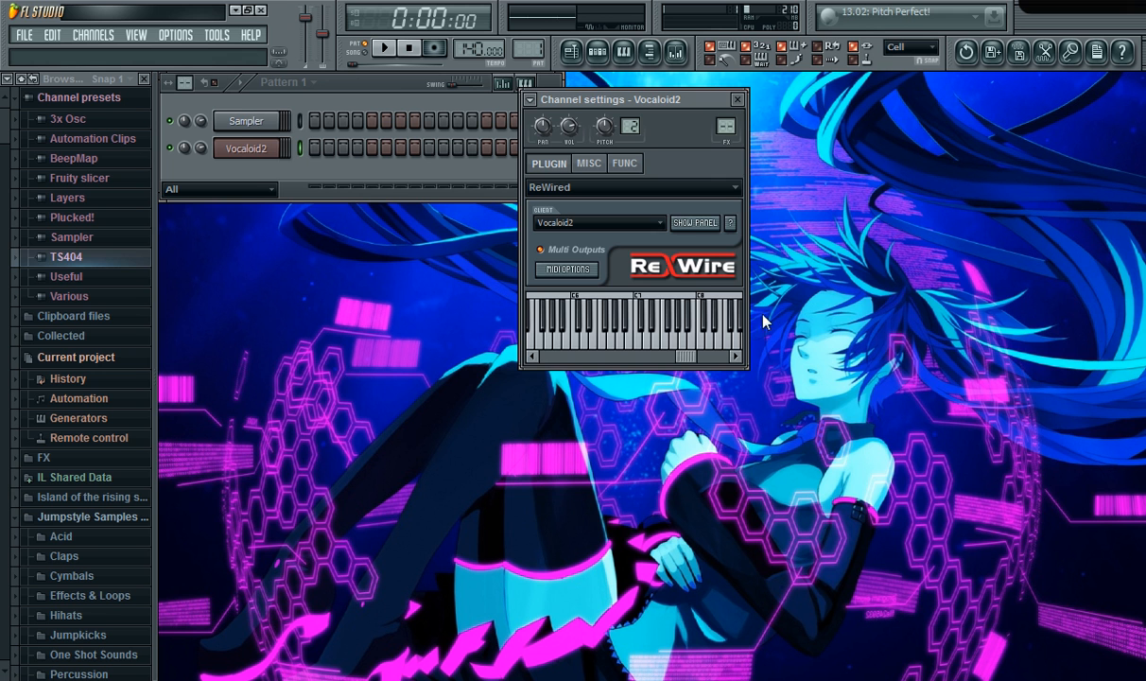
click(737, 99)
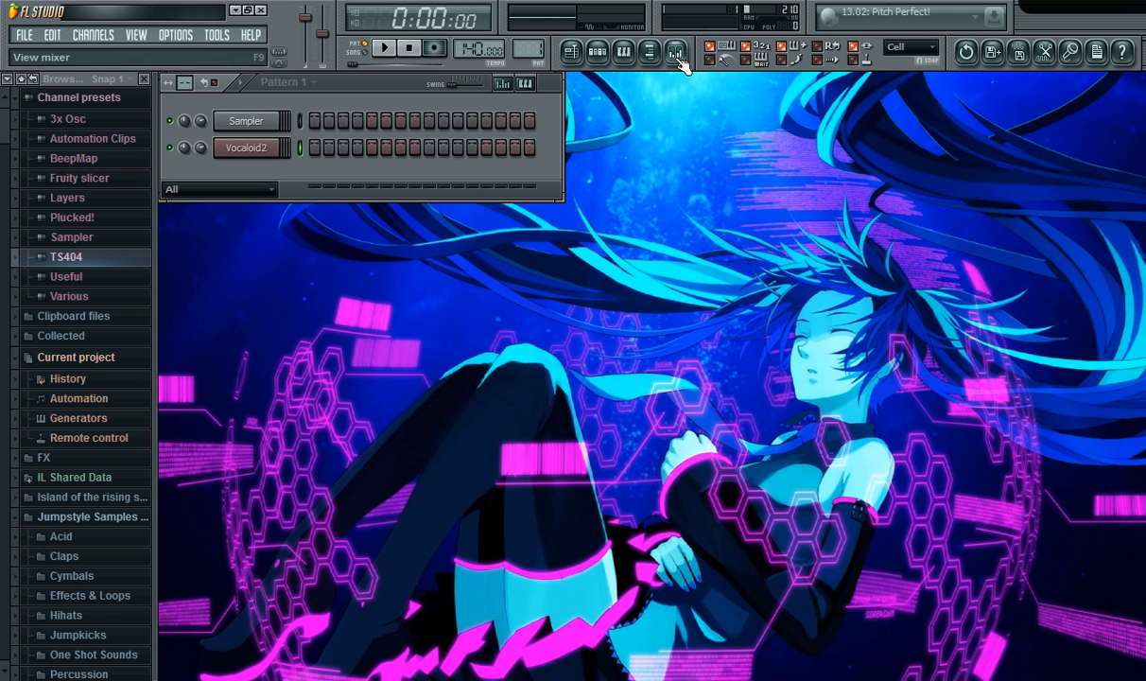
Show the mixer and rename the Insert 1 track to "Vocaloid 1".
click(649, 51)
drag(676, 229, 511, 239)
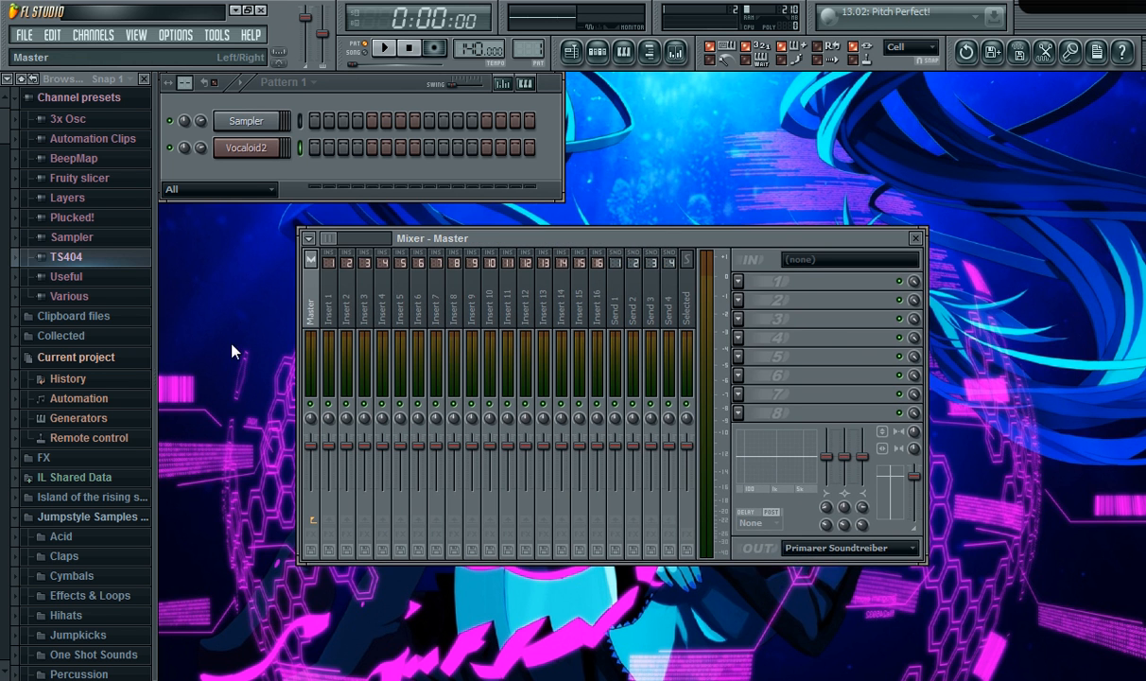
click(331, 302)
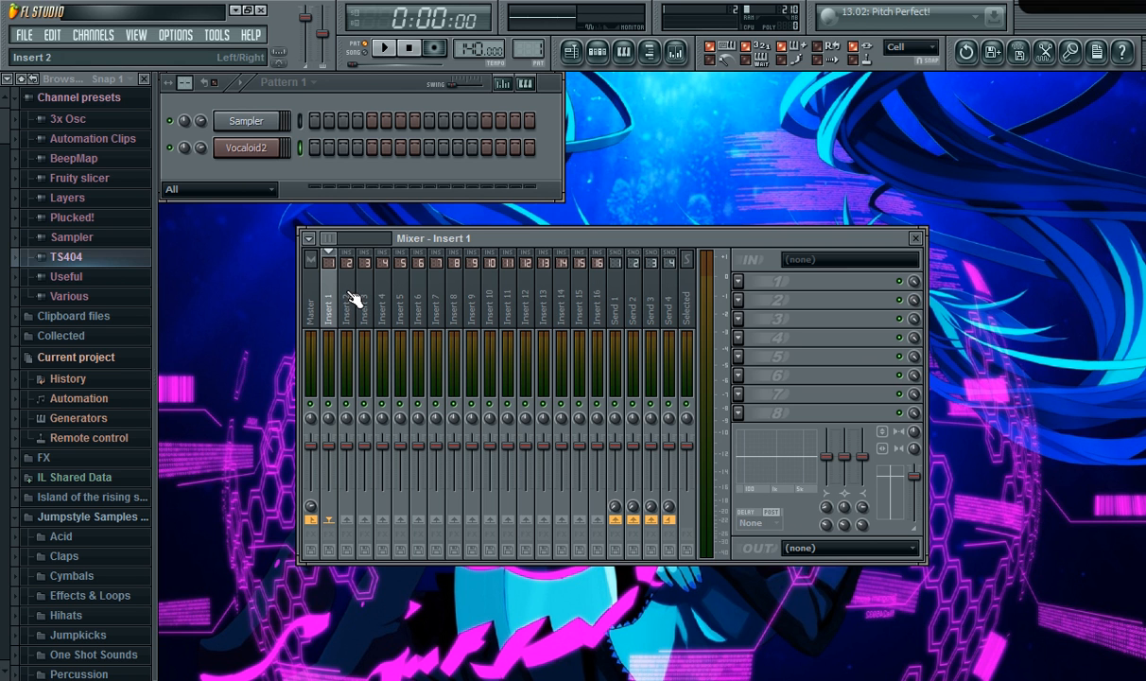
click(347, 301)
click(332, 323)
double_click(330, 323)
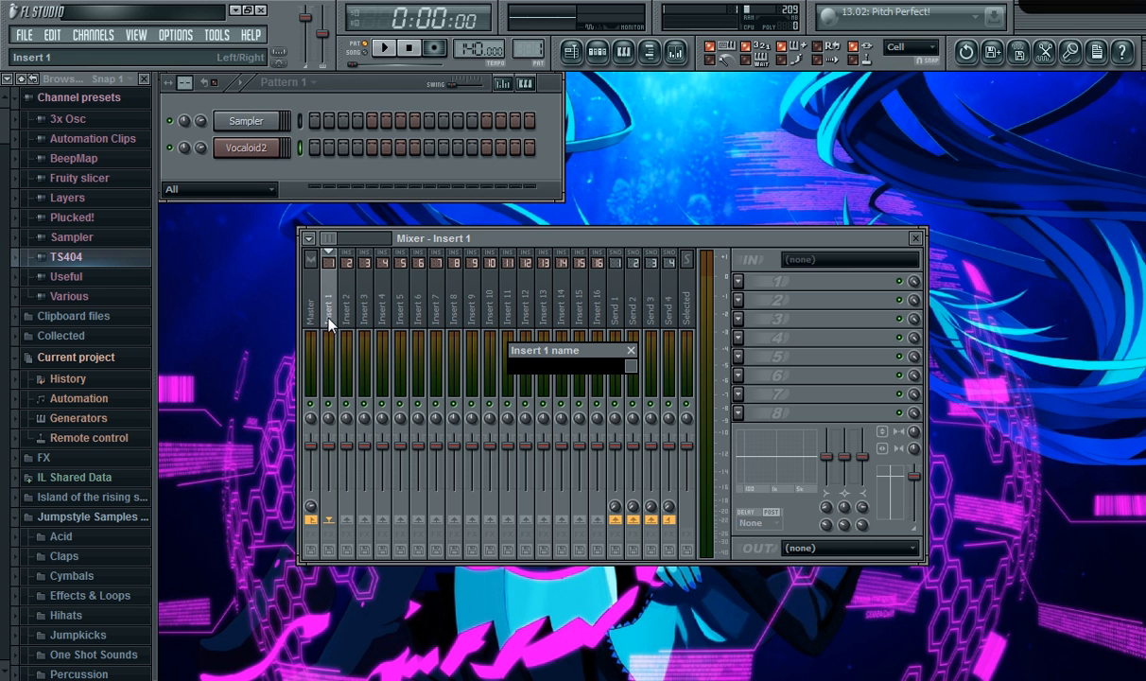
text(Vocaloid)
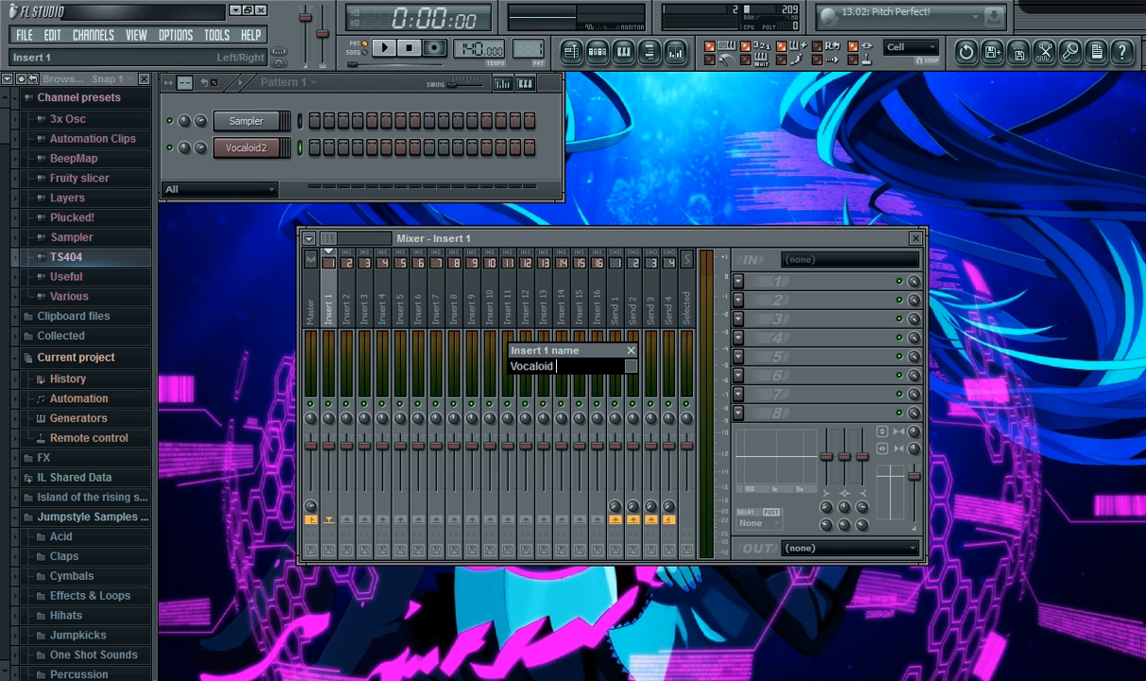
text( 1)
key(Return)
Colour the Vocaloid 1 mixer track green.
right_click(331, 321)
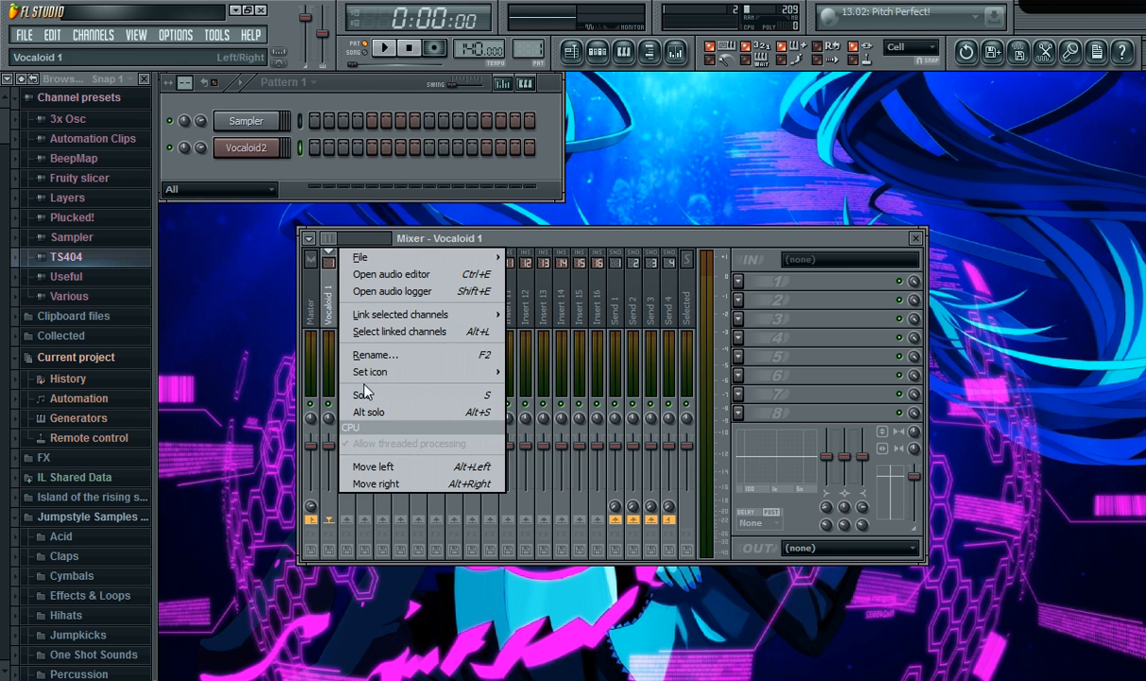
click(379, 354)
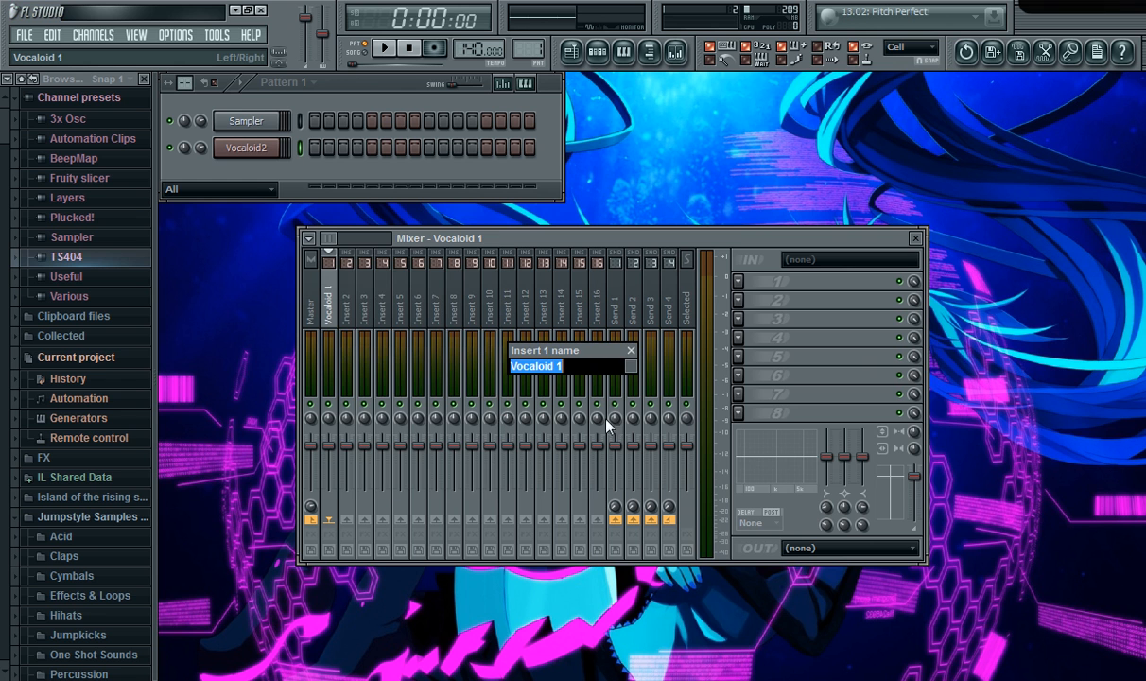
click(632, 367)
click(573, 367)
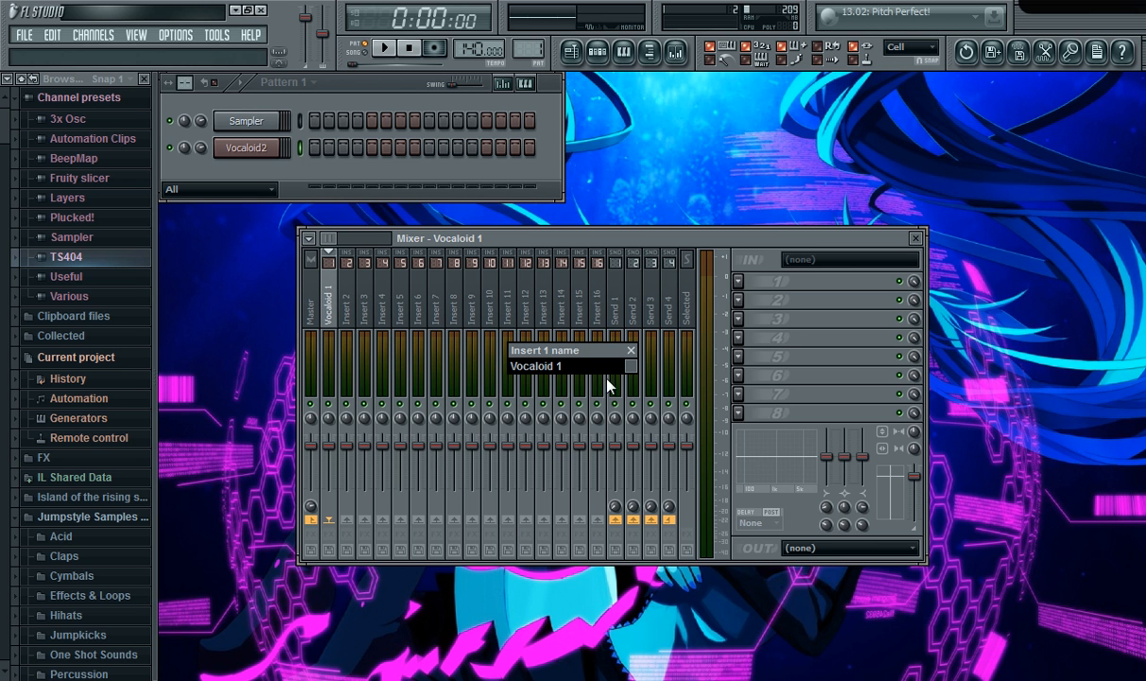
click(633, 373)
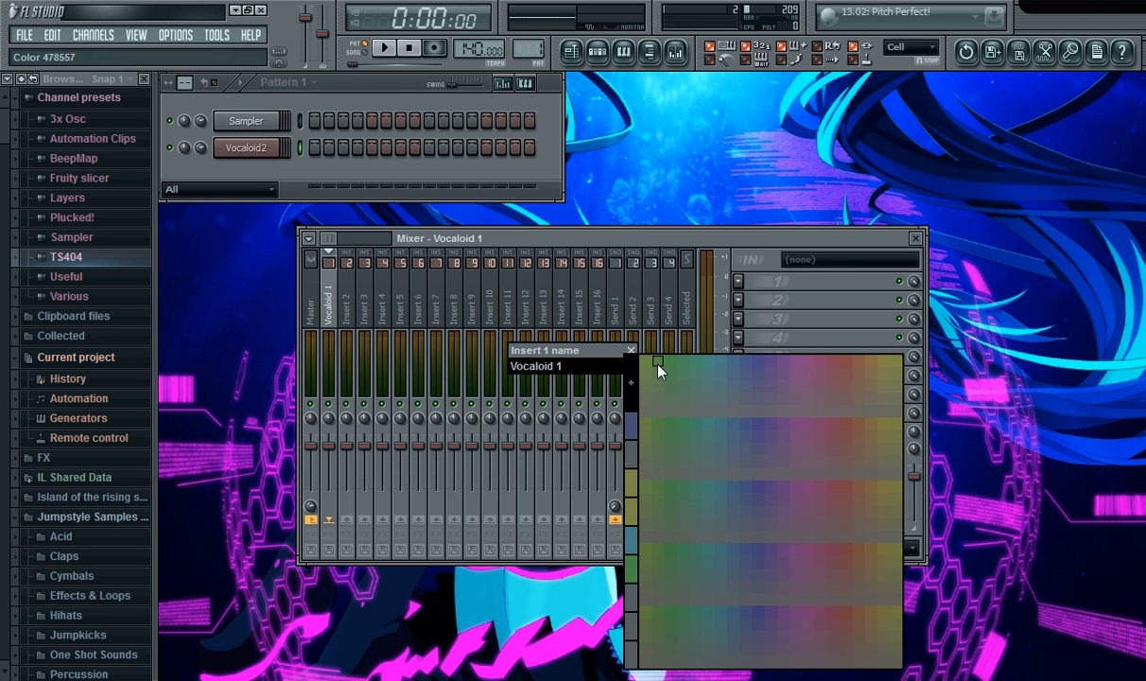
click(659, 371)
key(Return)
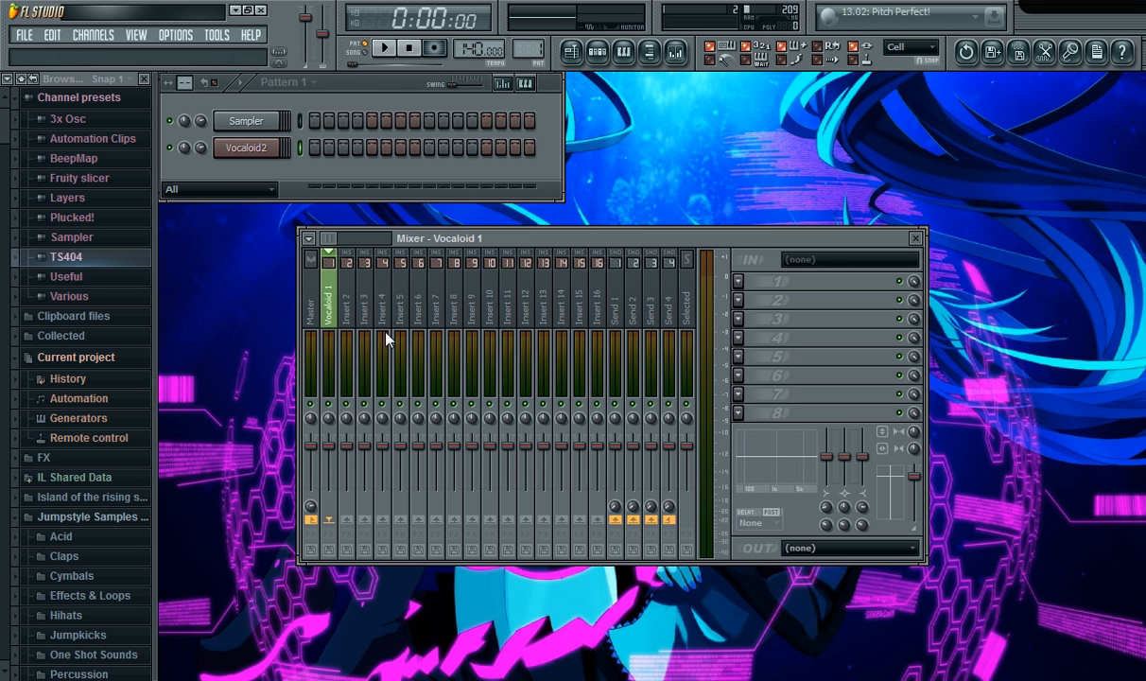
Rename the Insert 2 mixer track to "Vocaloid 2" and colour it teal.
click(347, 304)
click(347, 252)
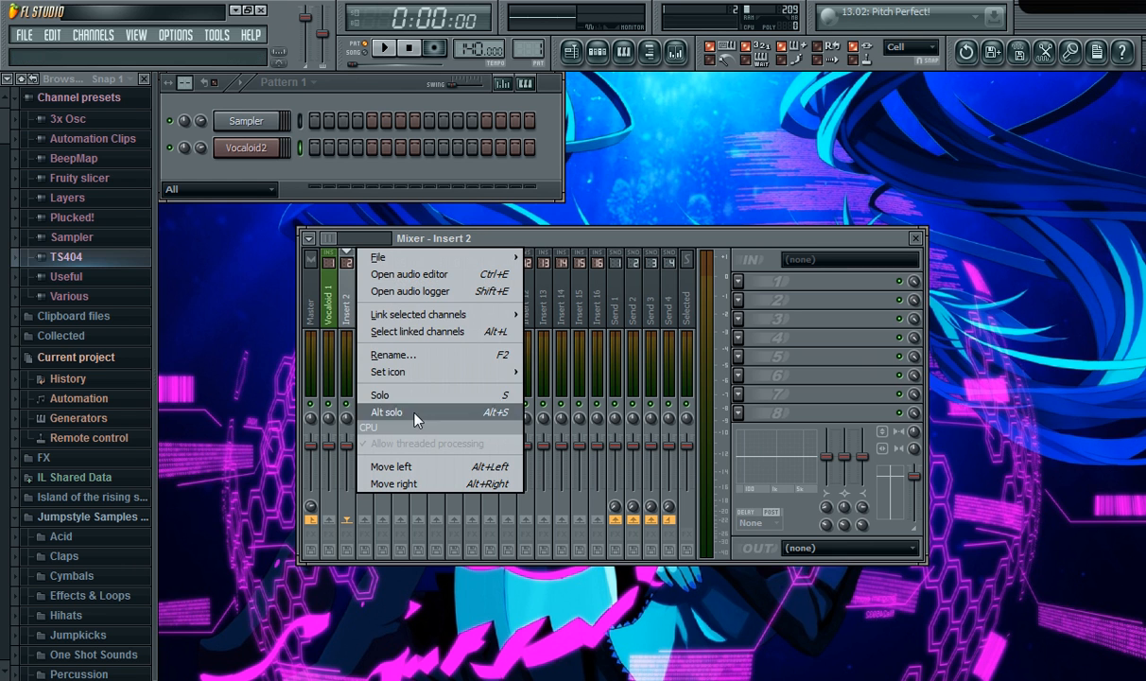
click(392, 355)
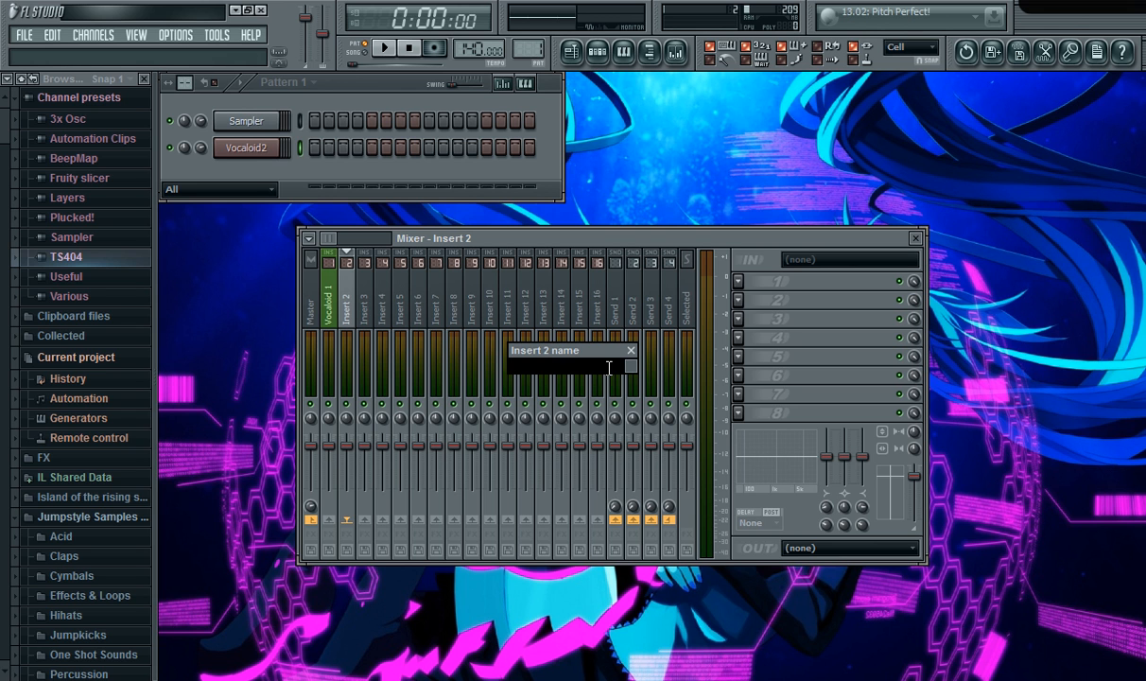
text(Vocaloid)
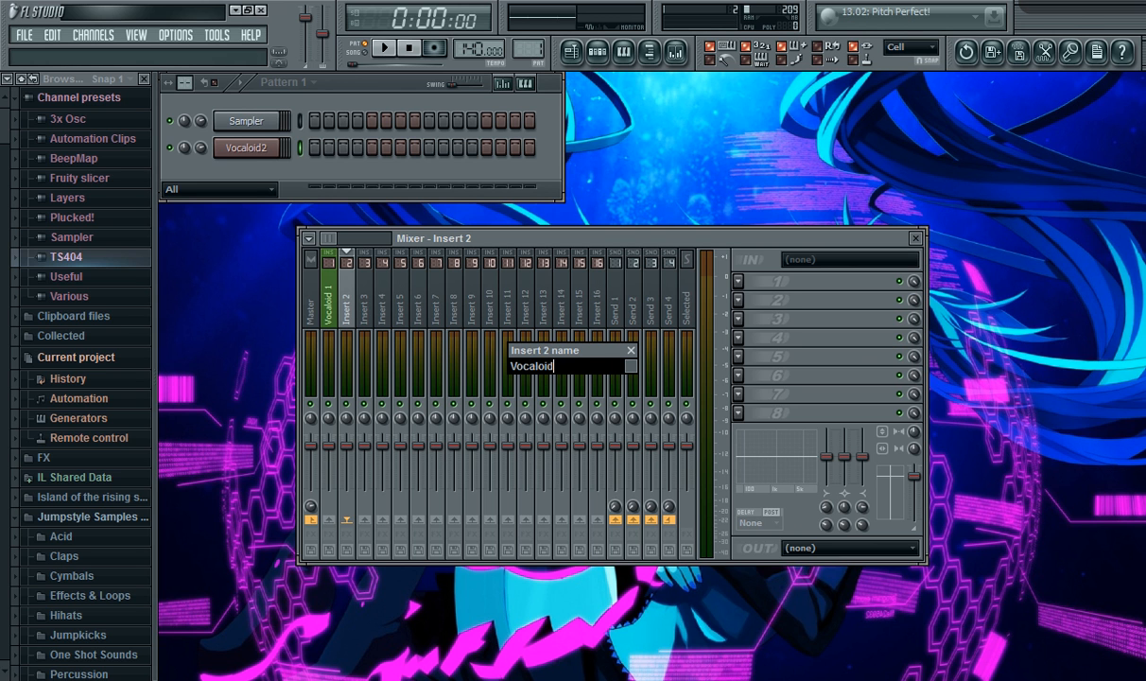
text( 2)
click(632, 369)
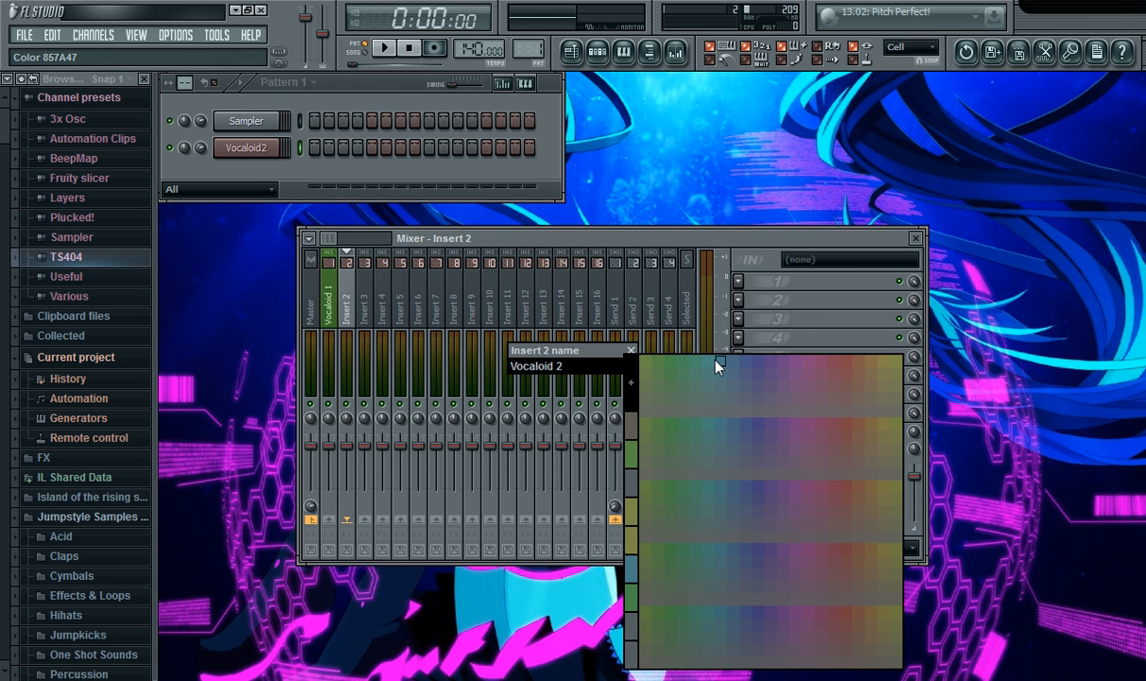
click(672, 340)
key(Return)
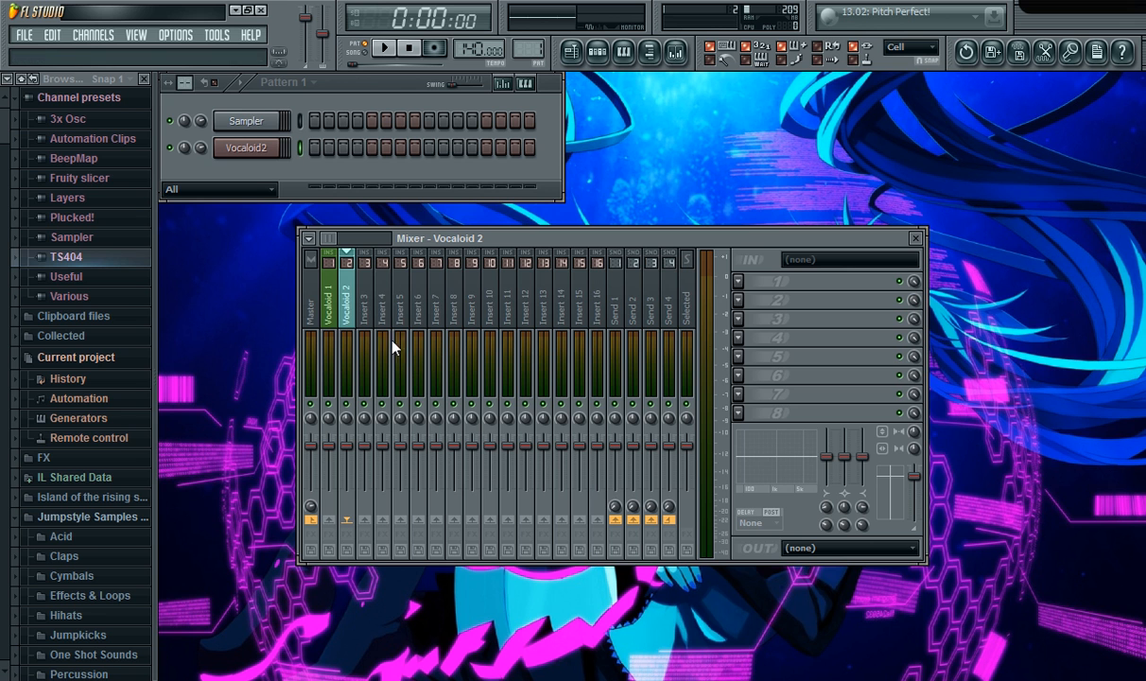
Rename the Insert 3 mixer track to "Vocaloid 3" and colour it blue.
right_click(371, 295)
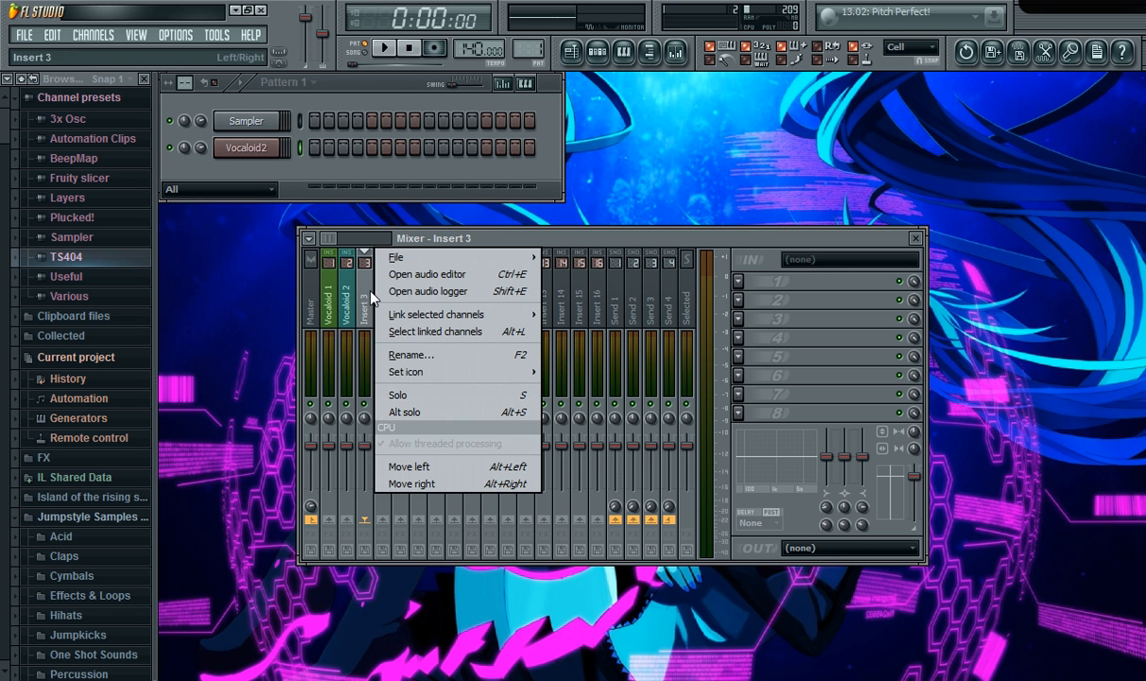
click(443, 357)
text(Vo)
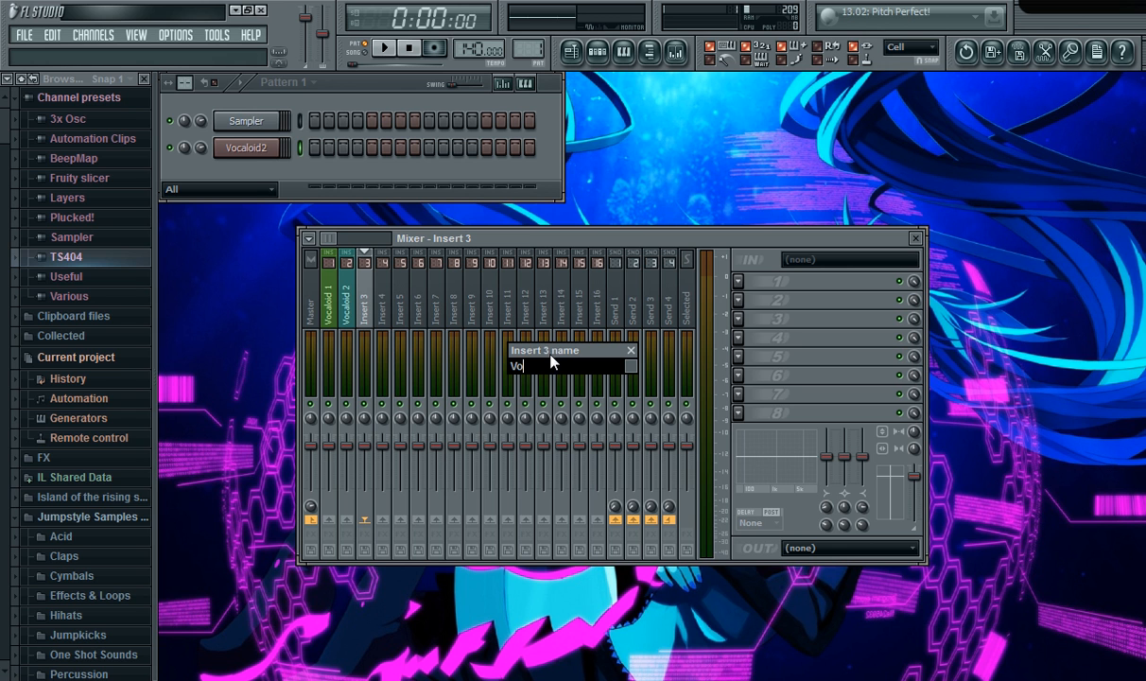
text(caloid 3)
click(631, 367)
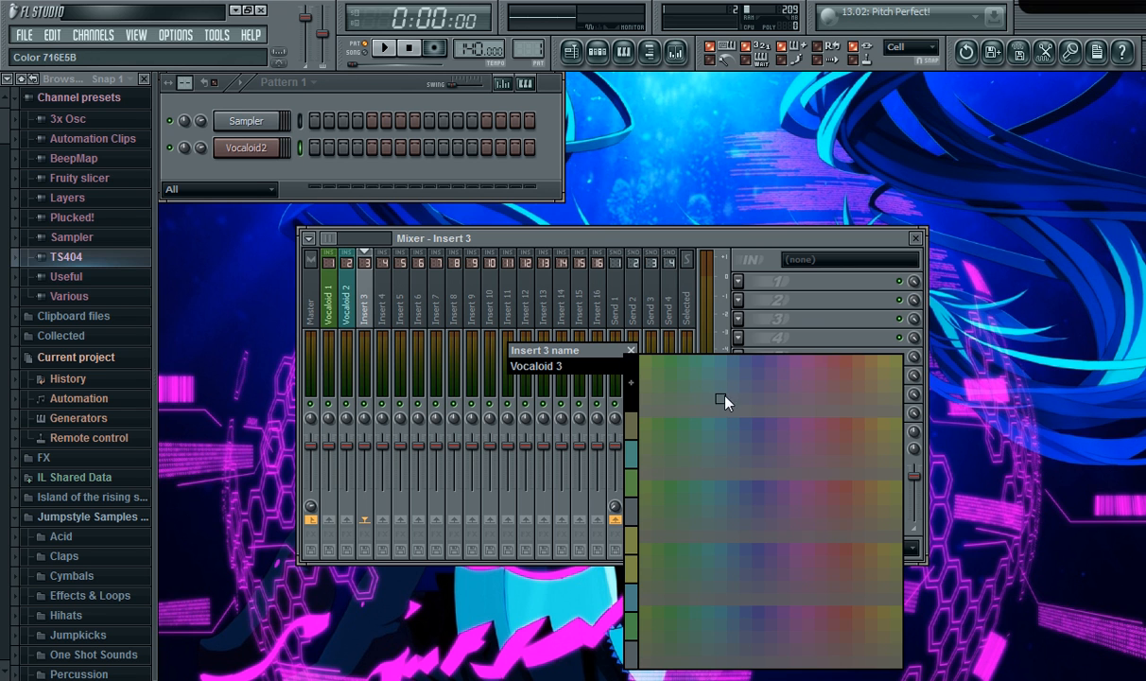
click(745, 425)
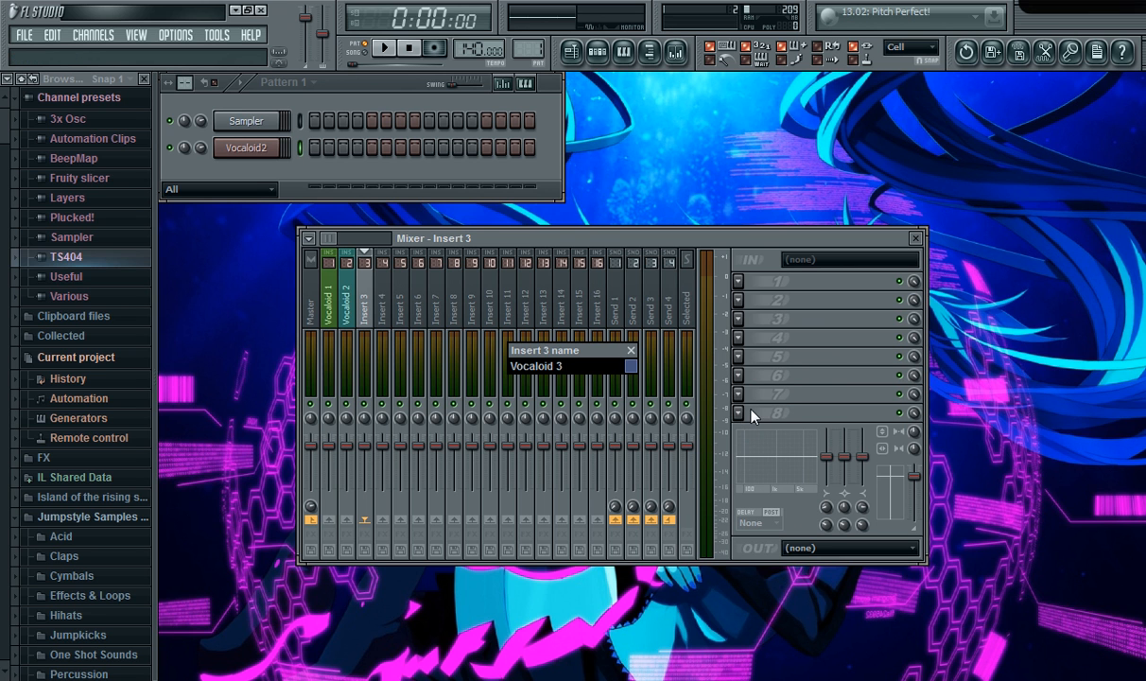
key(Return)
click(387, 322)
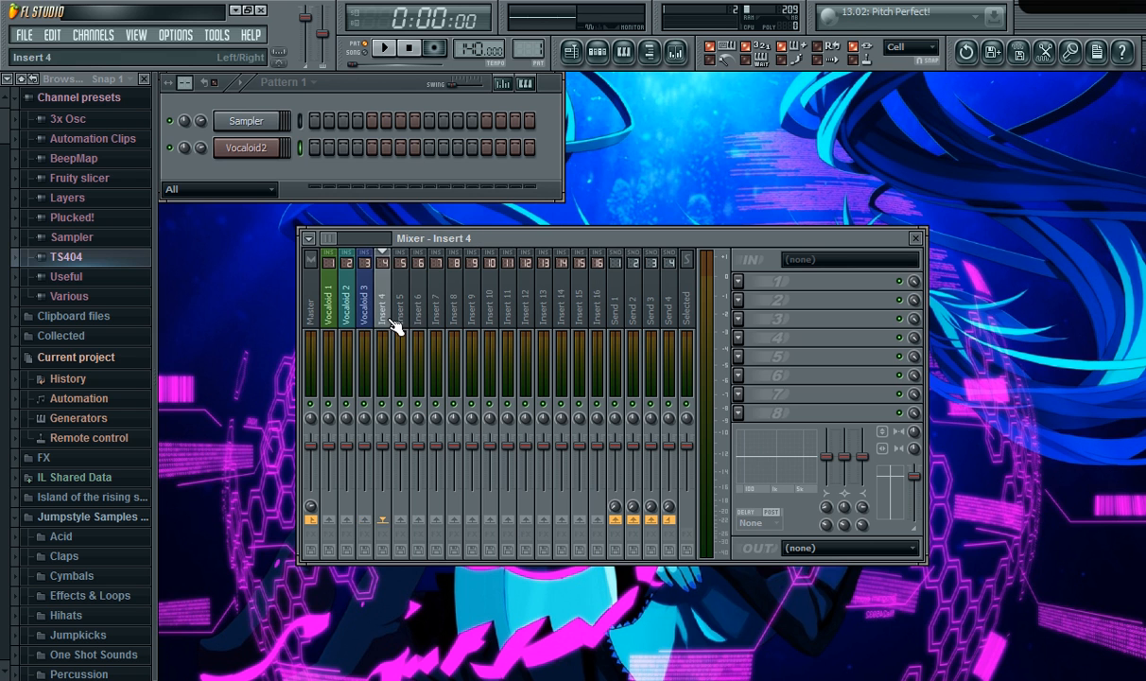
click(401, 314)
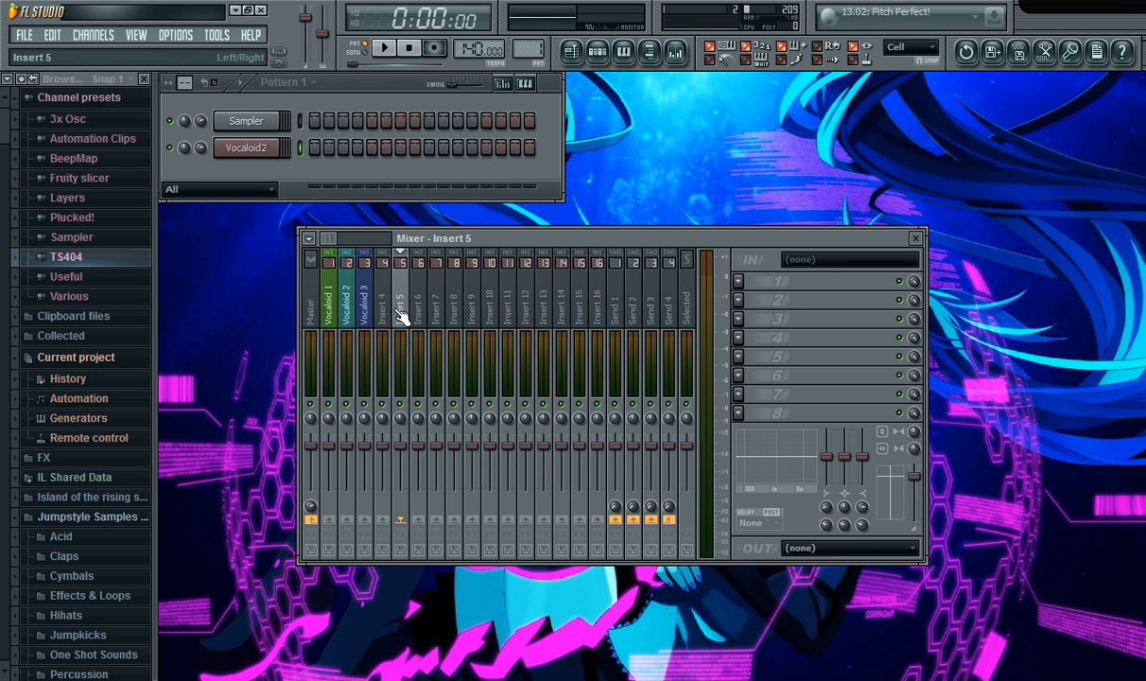
click(387, 313)
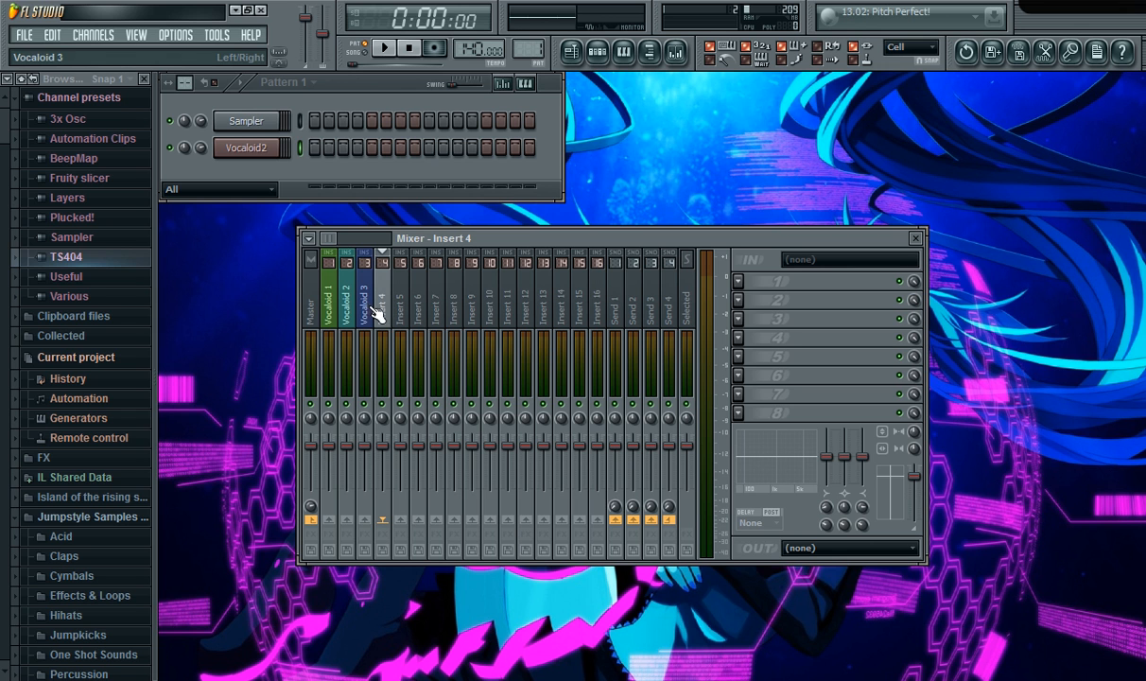
click(618, 309)
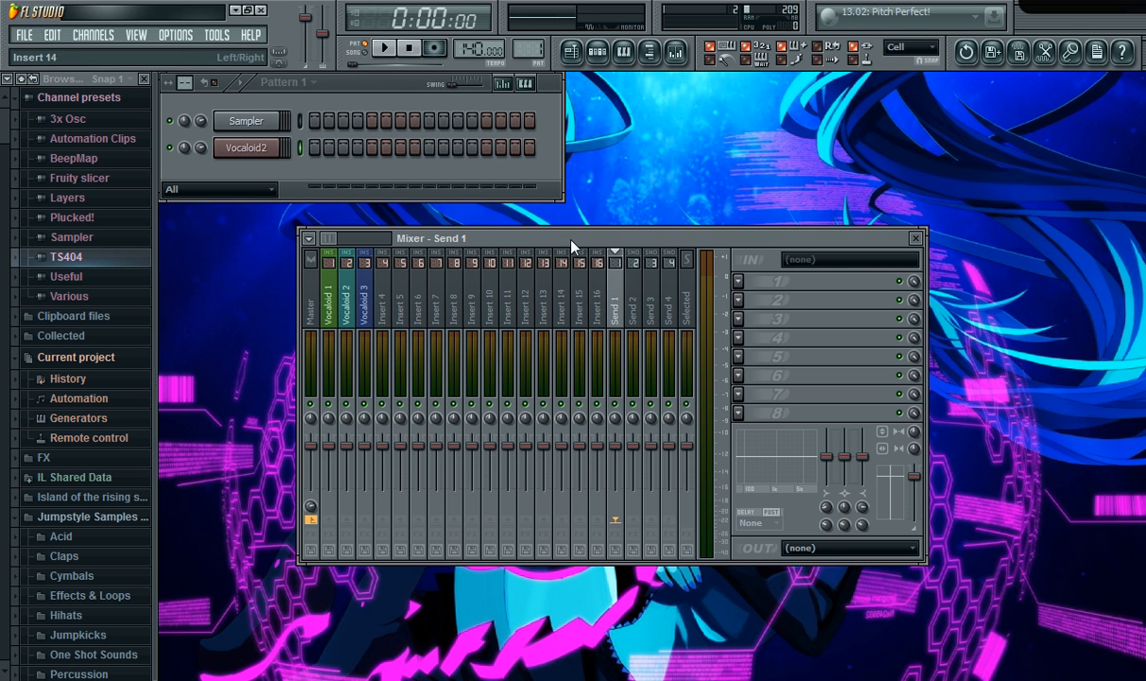
Move the mixer window clear of the step sequencer and collapse the Channel presets folder in the browser.
drag(571, 240, 707, 256)
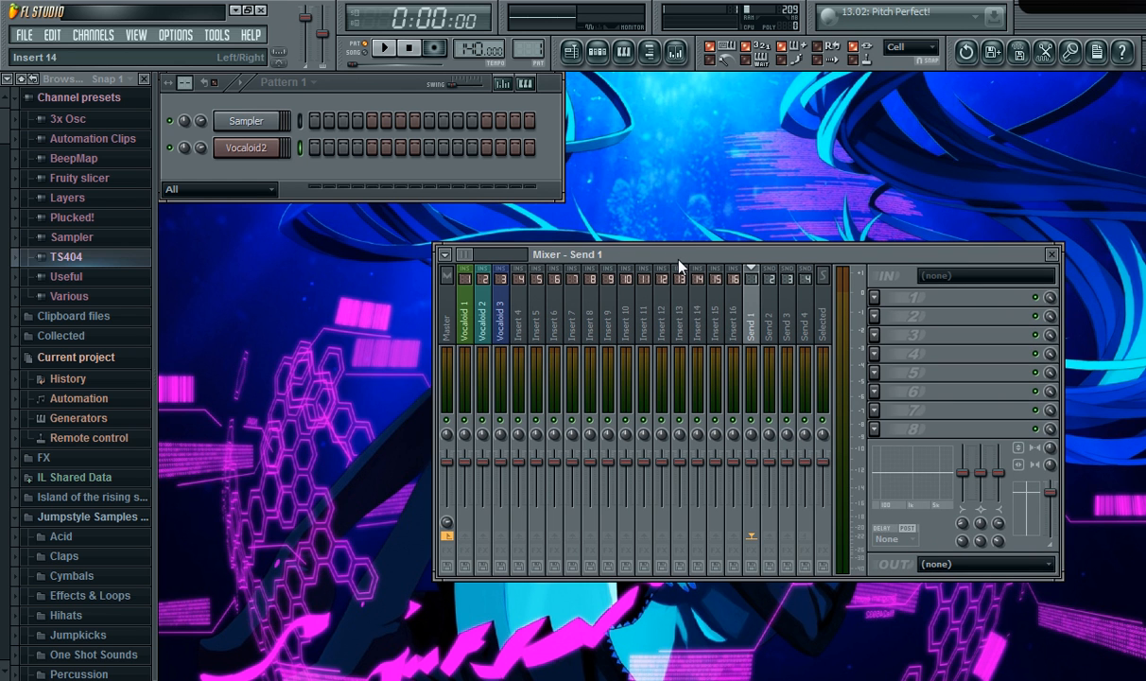
click(104, 99)
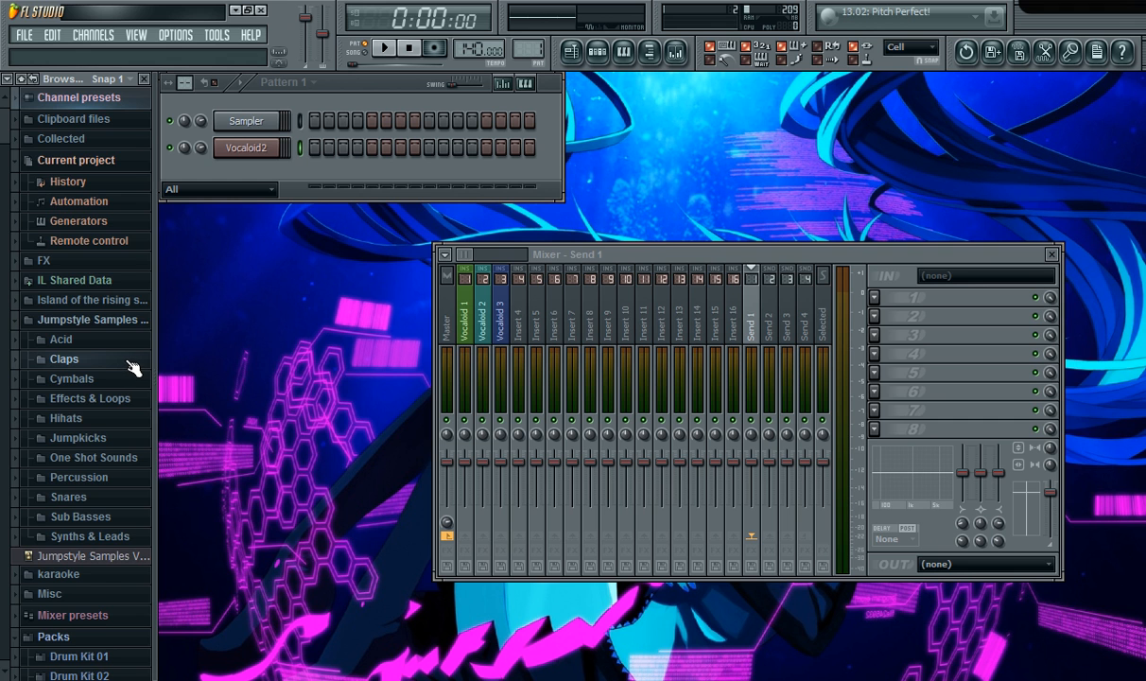
scroll(133, 368, down, 3)
scroll(133, 368, down, 2)
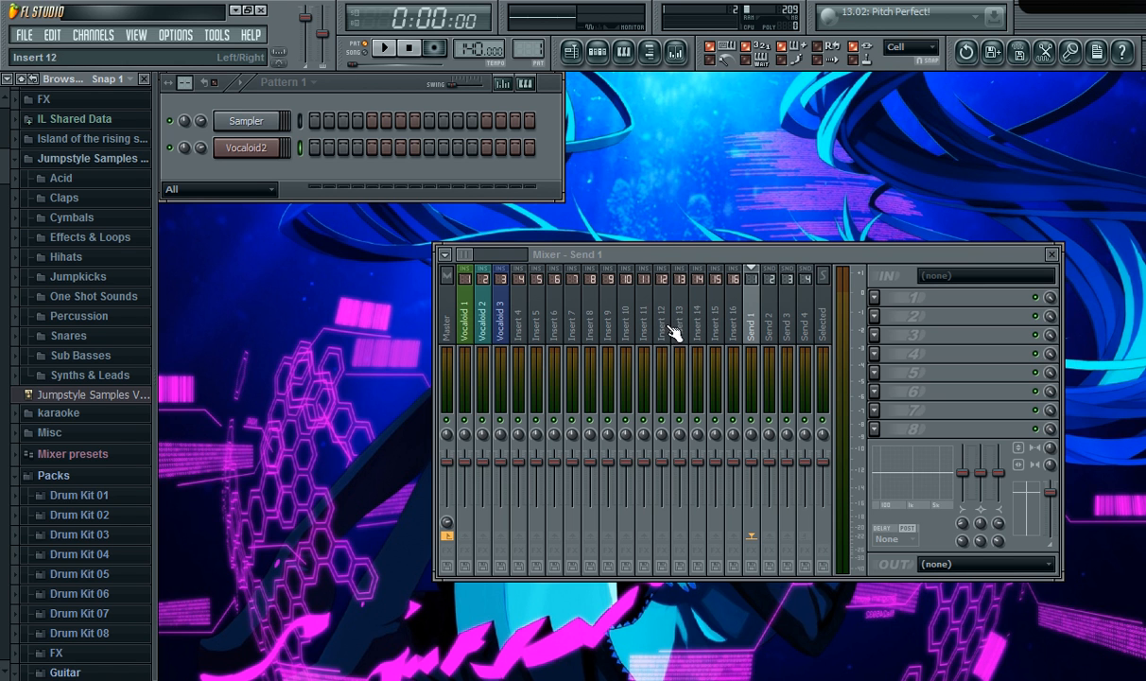
Select the Vocaloid 2 mixer track and try adjusting its send level to Send 2.
click(484, 337)
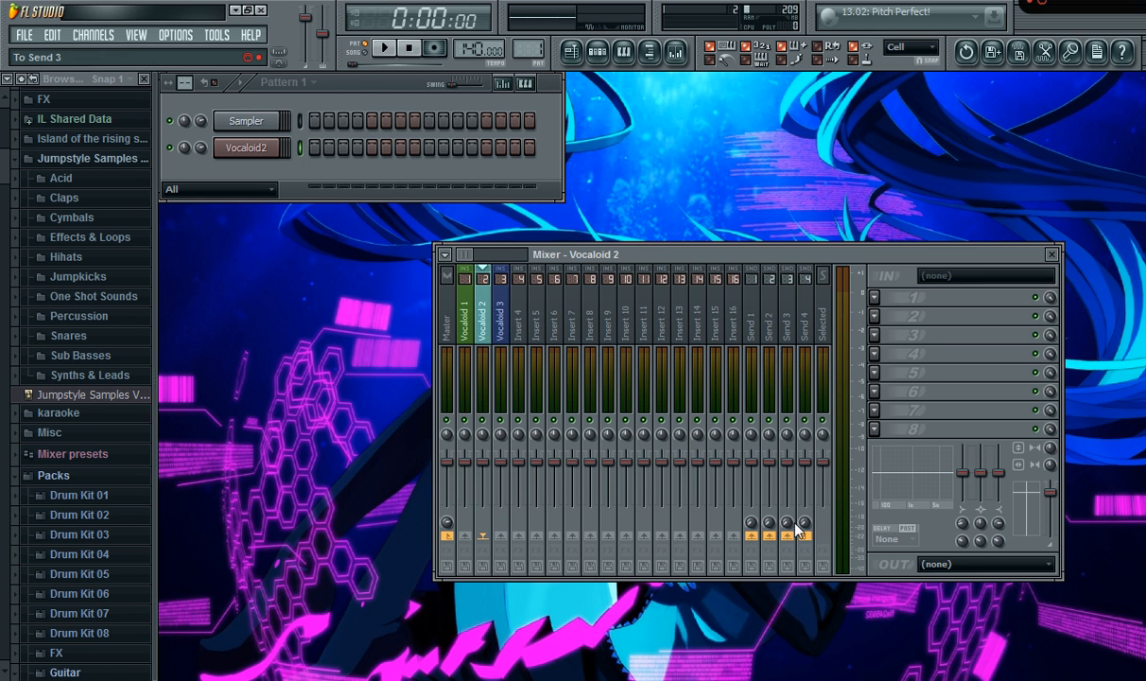
mouse_move(769, 522)
mouse_down()
mouse_move(769, 468)
mouse_move(768, 522)
mouse_up()
drag(769, 522, 768, 520)
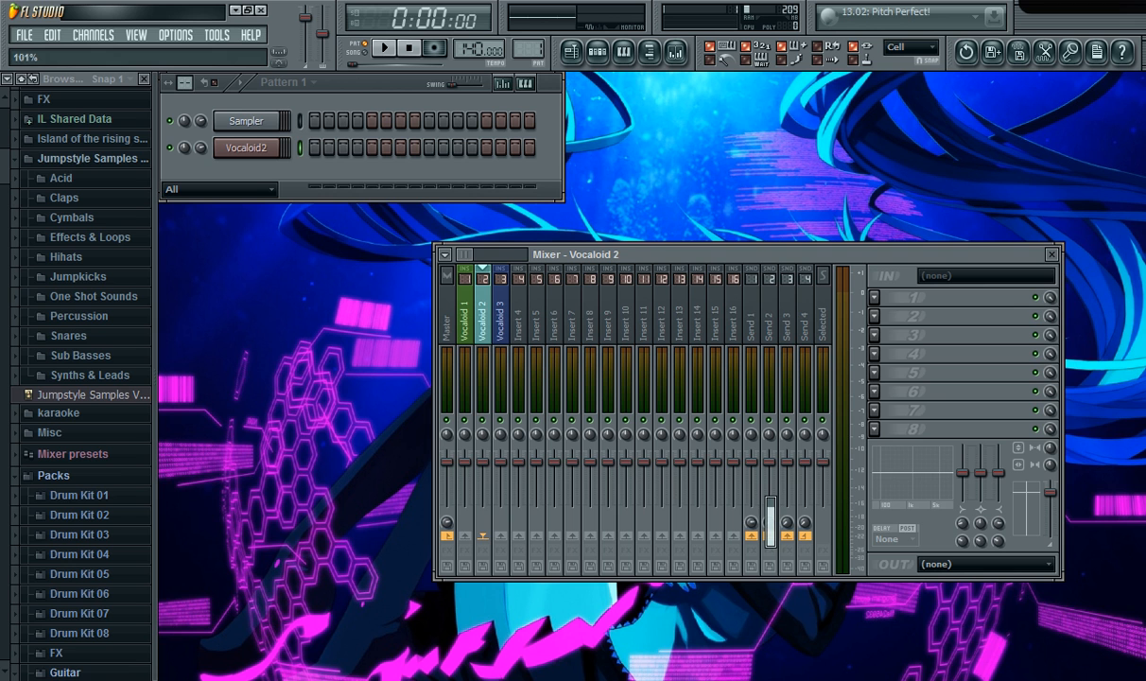
right_click(755, 540)
mouse_move(769, 522)
mouse_down()
mouse_move(769, 503)
mouse_move(769, 545)
mouse_up()
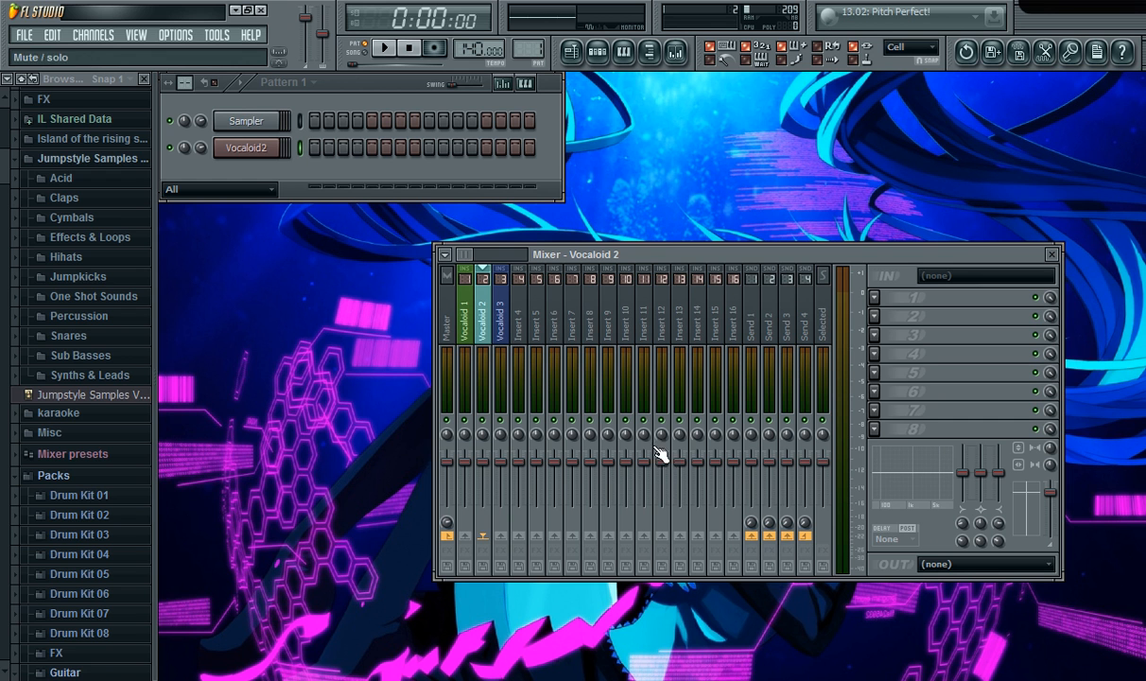
Load the BIGVERB mixer preset onto the Send 4 track and view its Fruity Reeverb 2 settings.
click(95, 452)
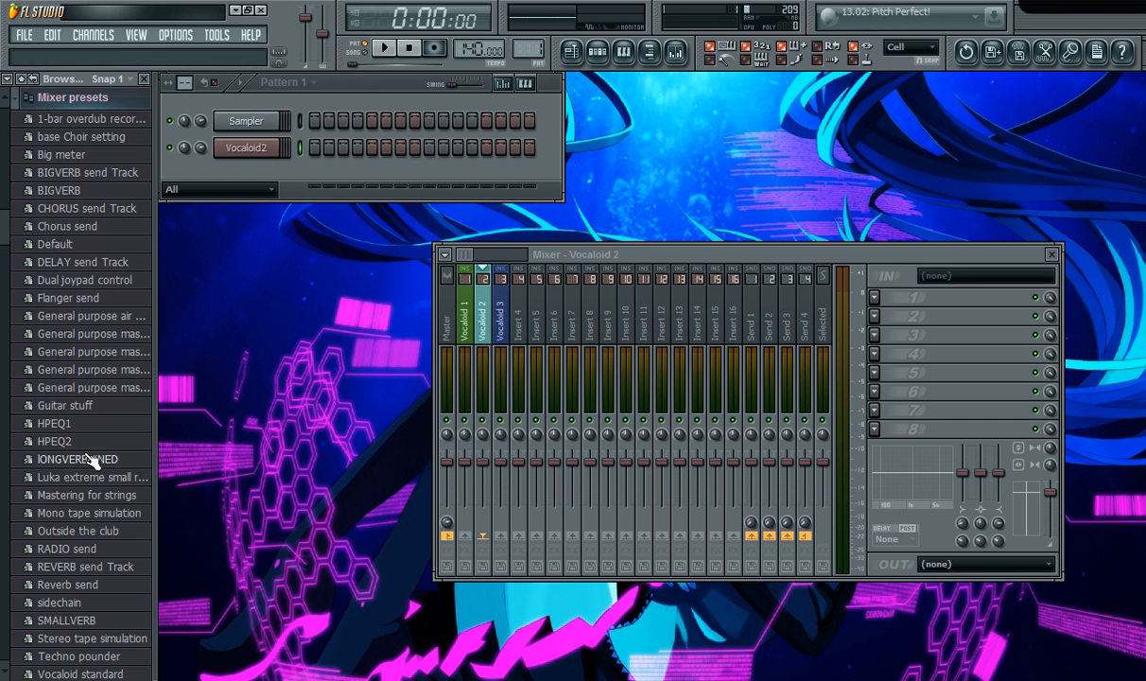
scroll(113, 126, up, 1)
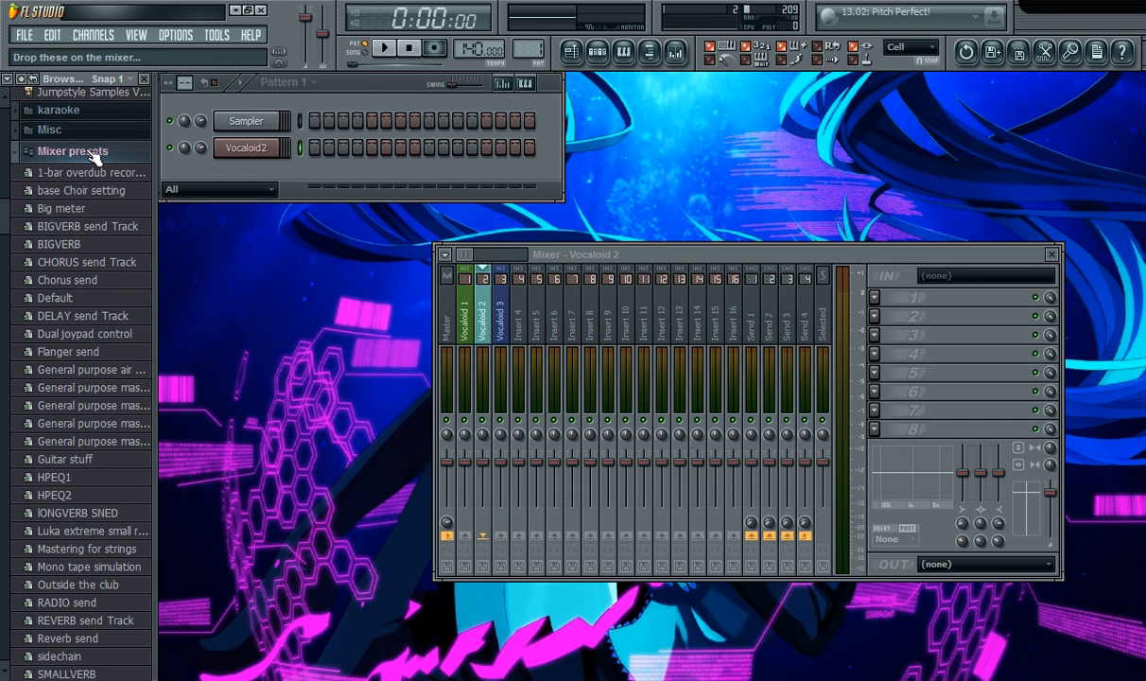
scroll(94, 157, up, 2)
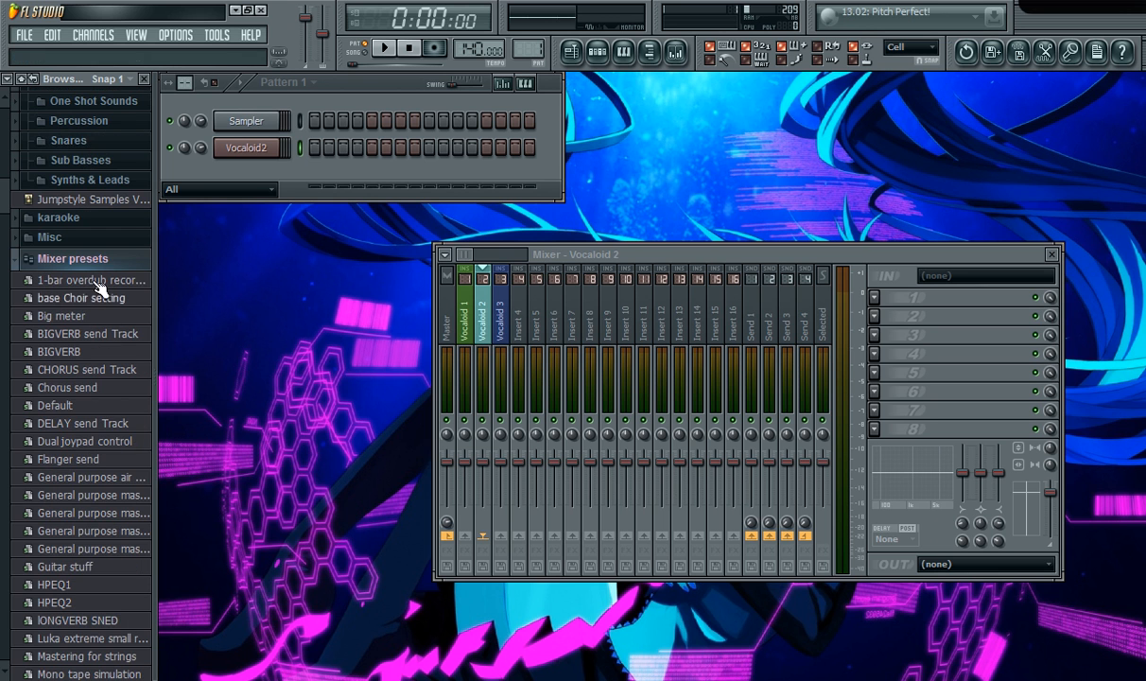
scroll(95, 332, down, 3)
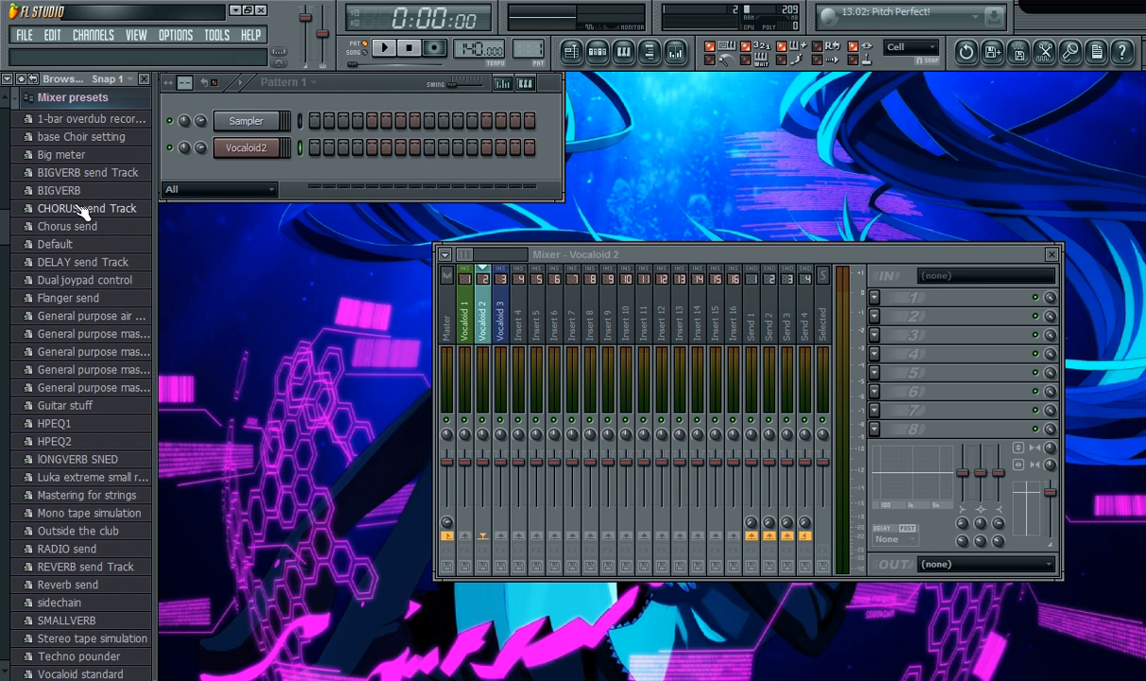
drag(59, 192, 804, 312)
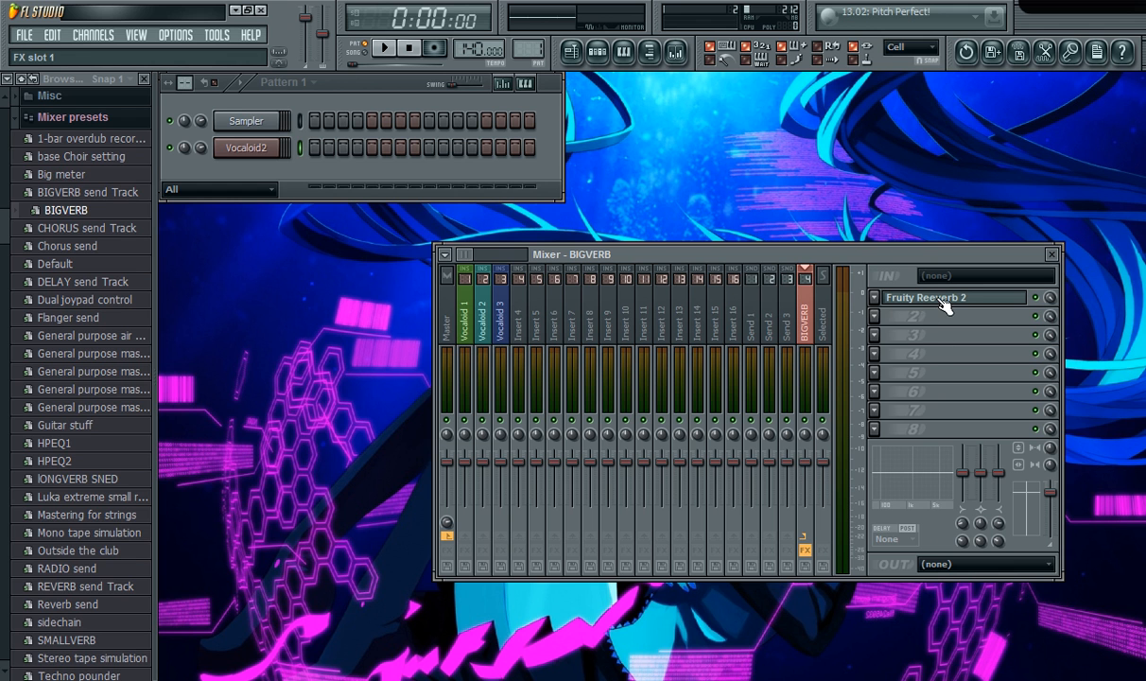
click(889, 303)
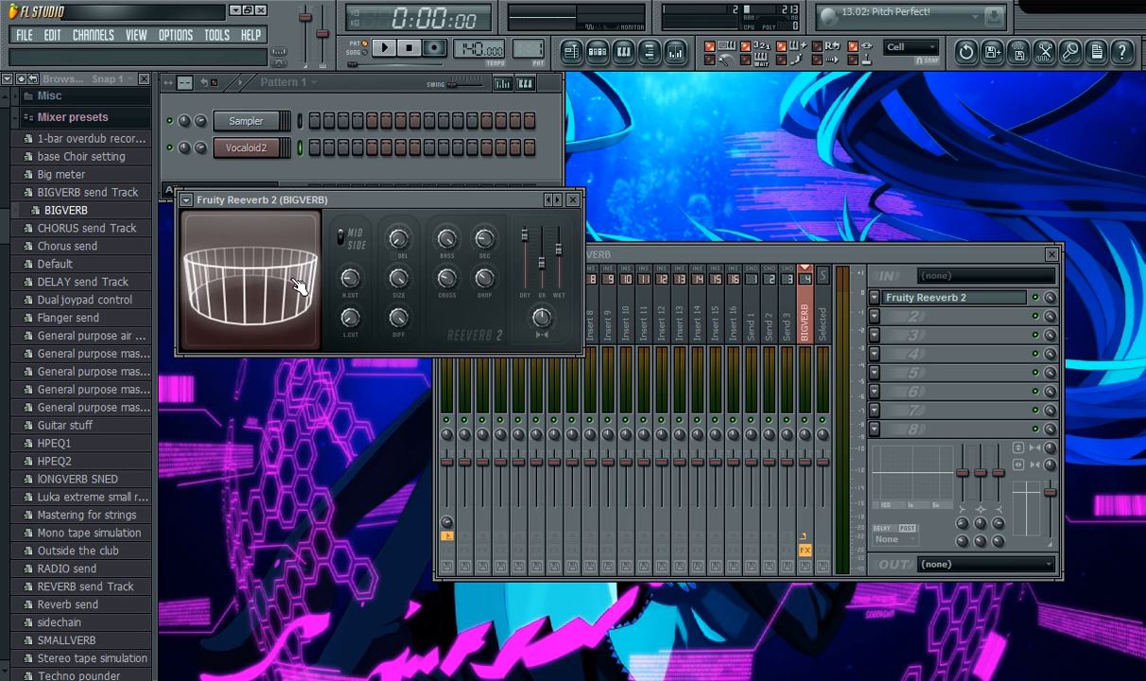
click(574, 200)
Load the DELAY send Track mixer preset onto the Send 3 track.
drag(87, 281, 786, 308)
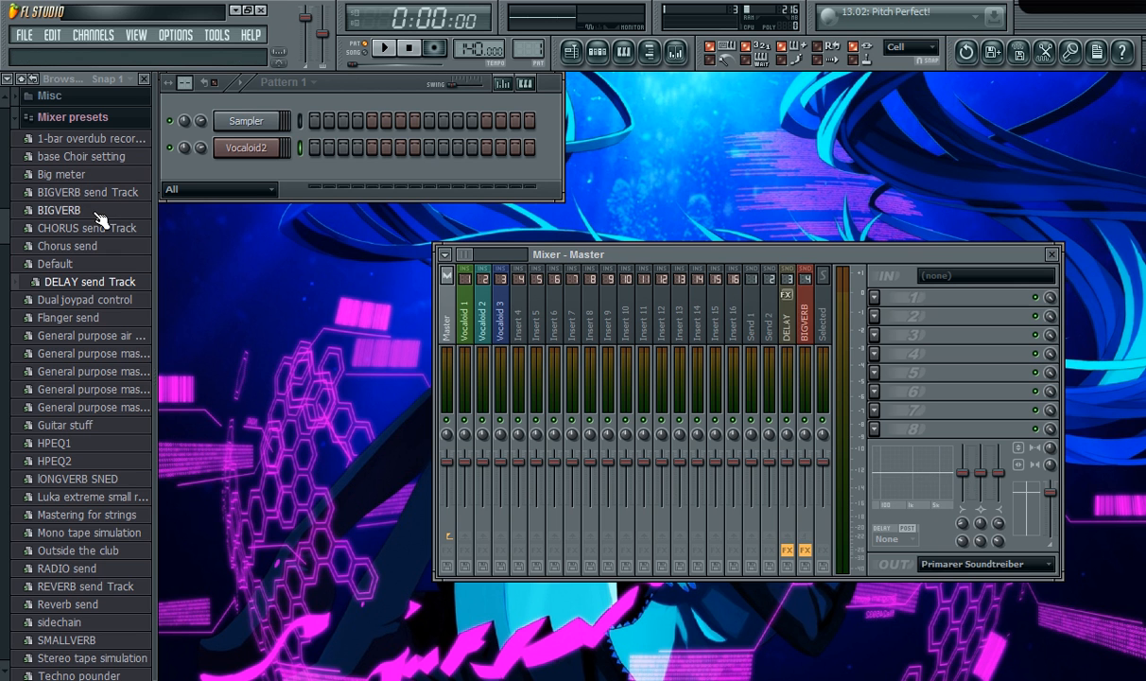
key(Left)
Load the Chorus send preset onto the Send 1 track and replace it with the CHORUS send Track preset.
click(98, 251)
scroll(96, 257, down, 4)
scroll(95, 258, up, 4)
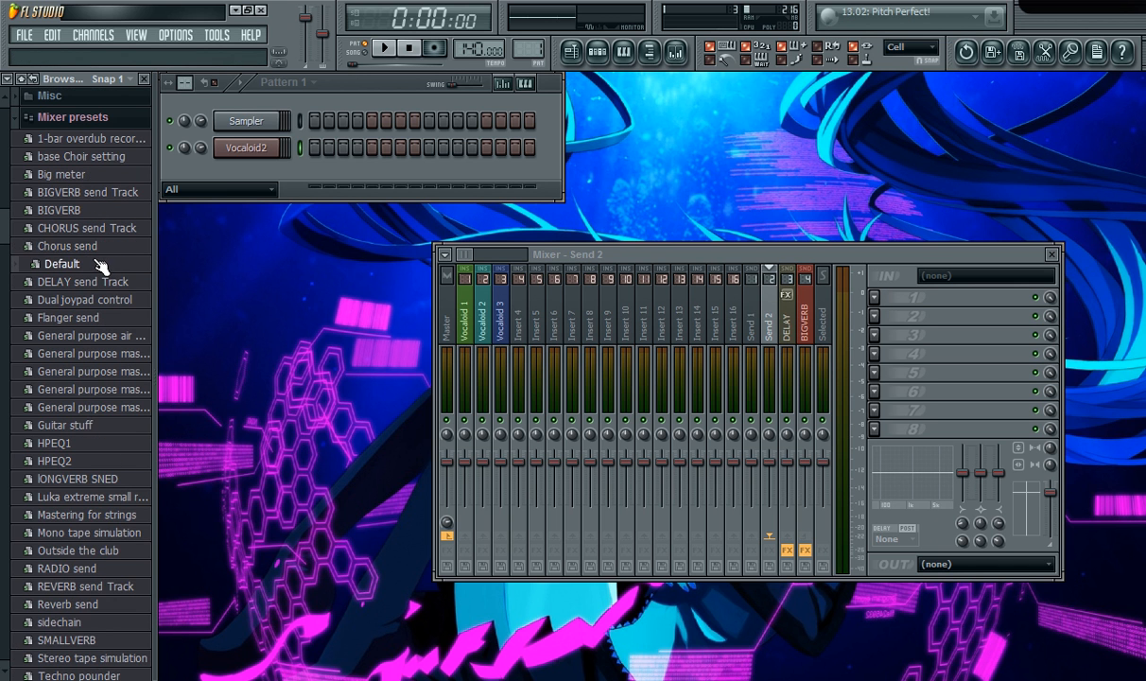
click(98, 249)
drag(83, 255, 745, 325)
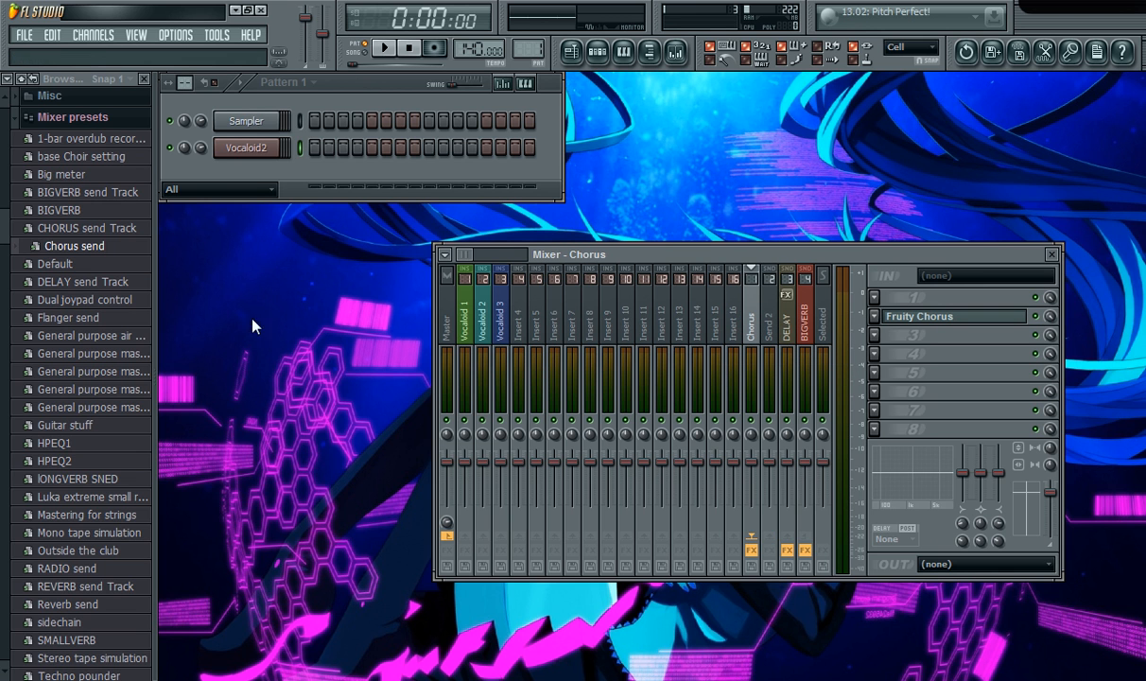
drag(87, 229, 752, 314)
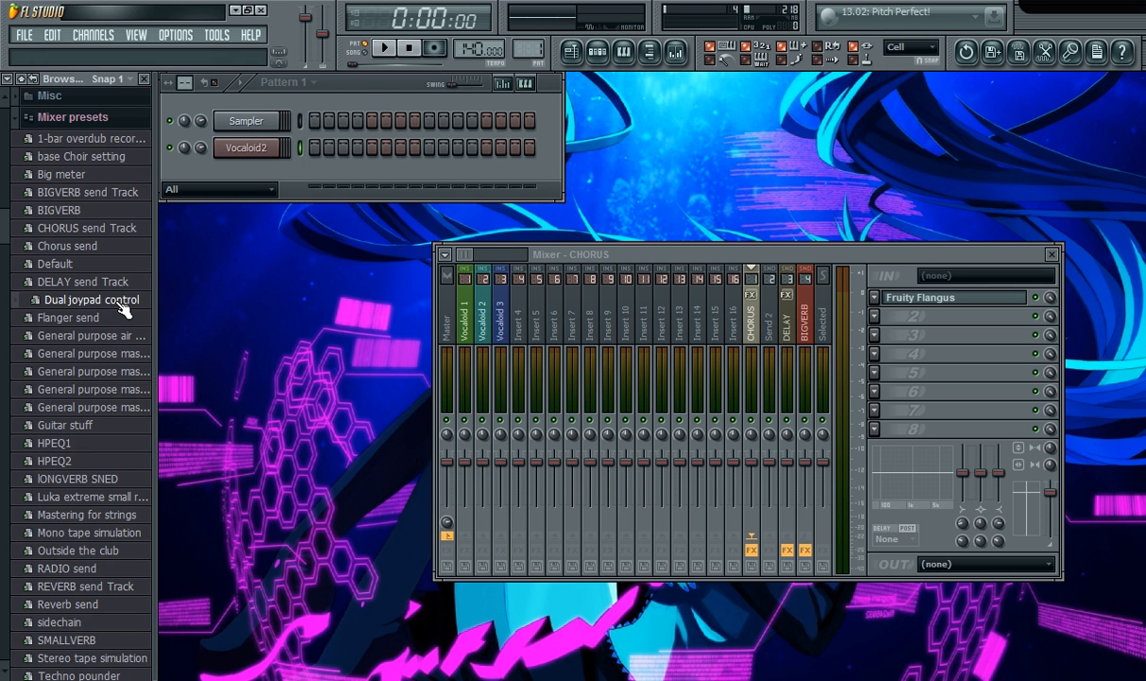
Show the option for saving the CHORUS mixer track's state as a preset, without saving.
right_click(751, 319)
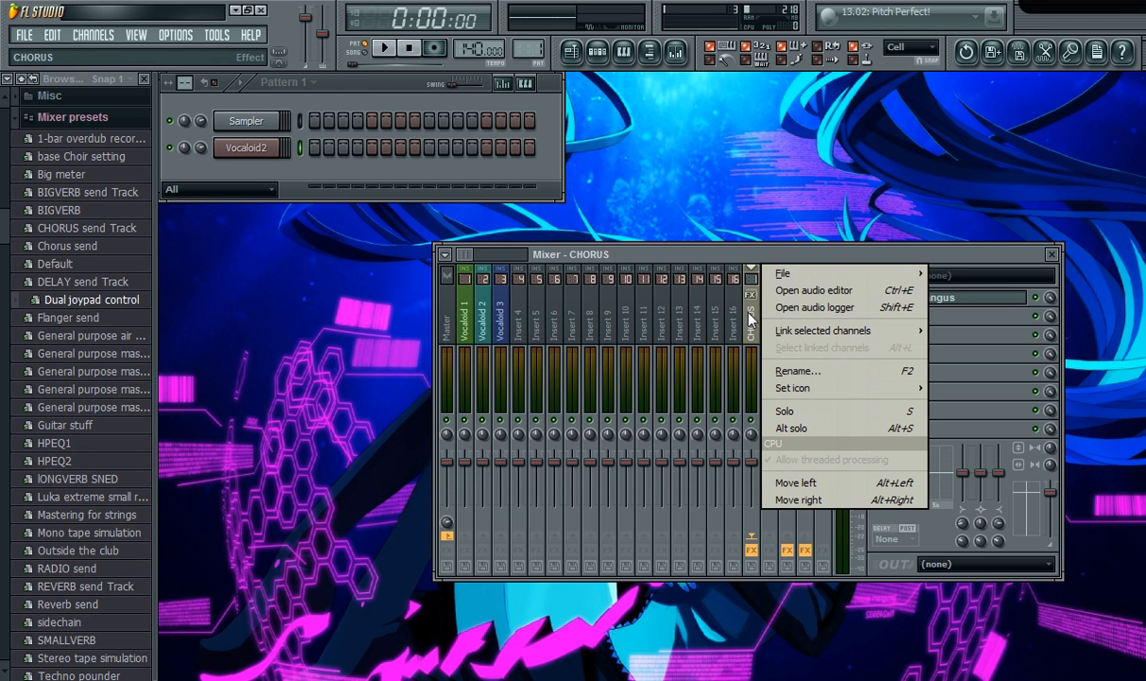
mouse_move(785, 273)
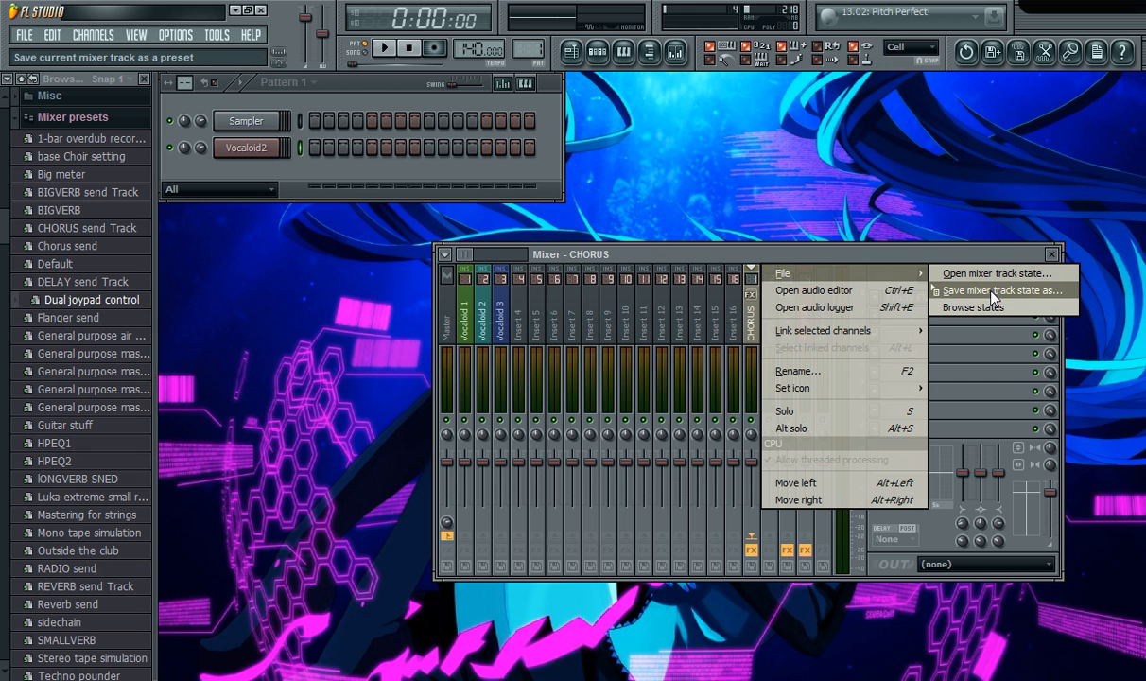
click(749, 253)
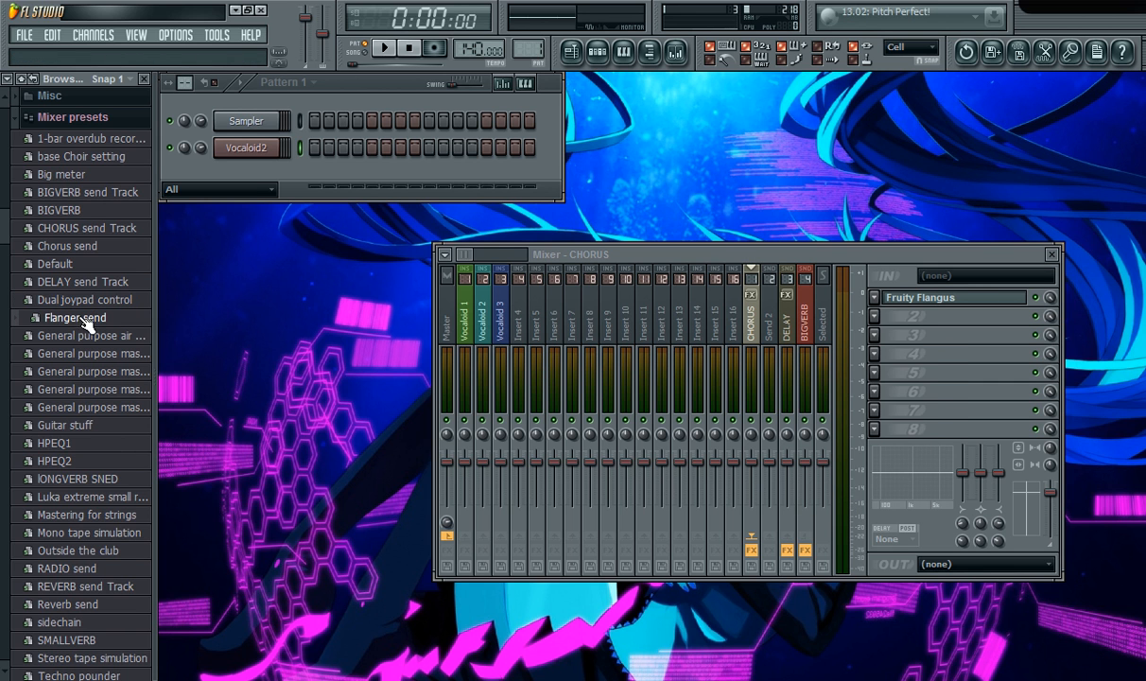
Load the RADIO send mixer preset onto the Send 2 track.
scroll(92, 367, down, 2)
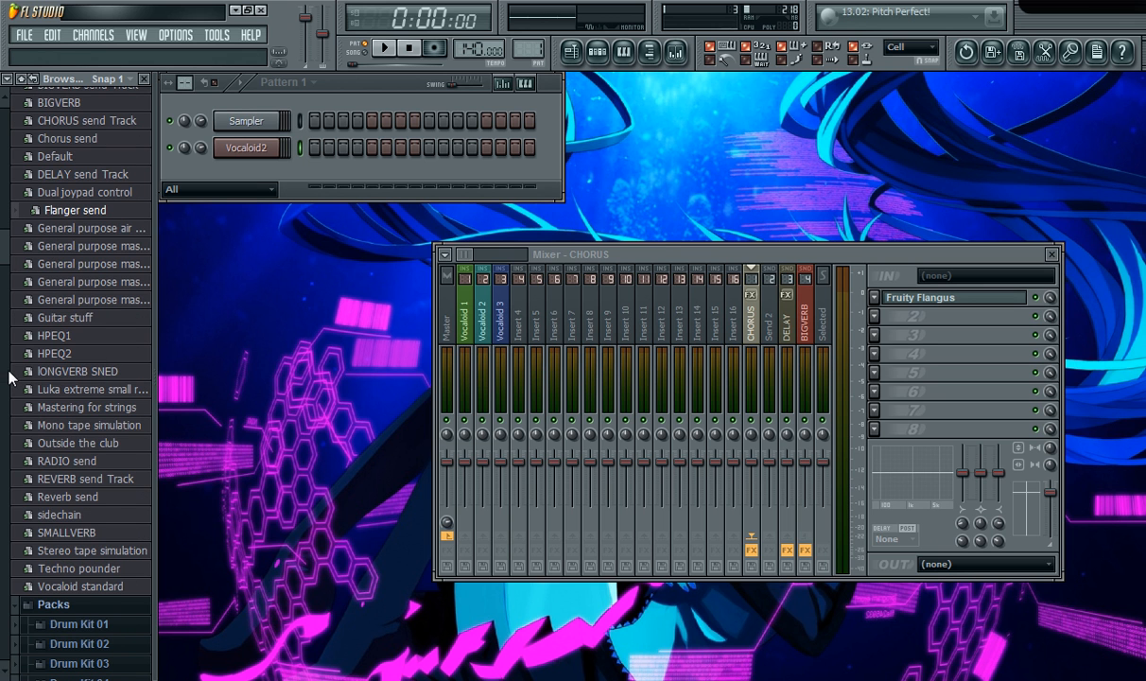
drag(71, 461, 770, 320)
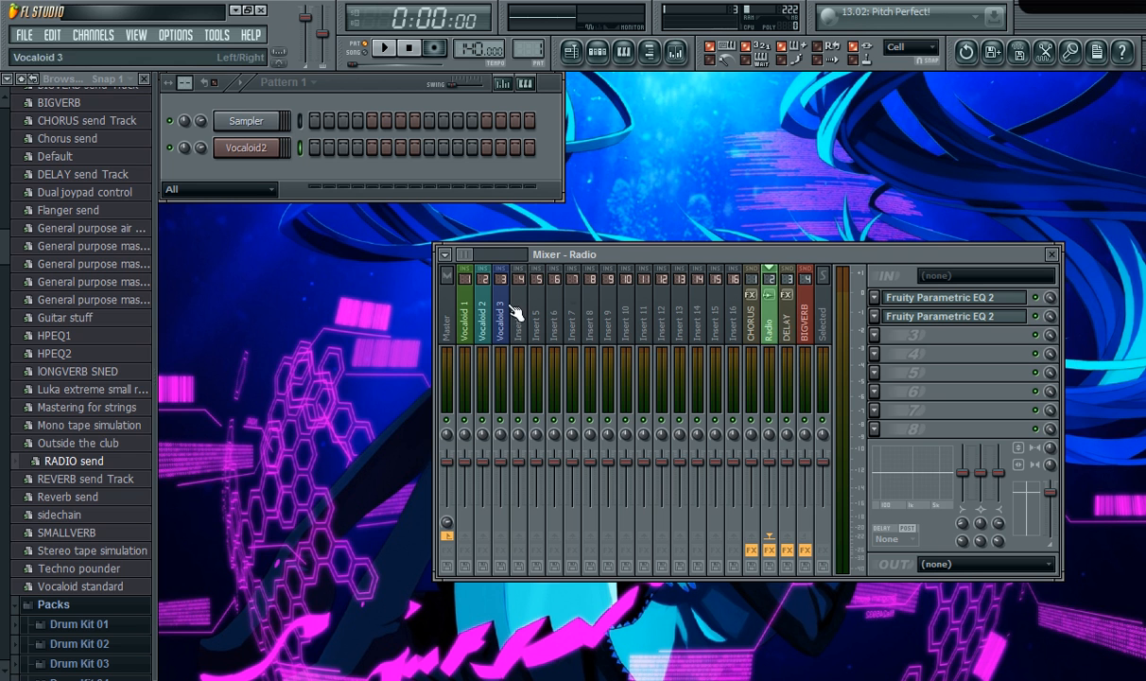
Replace the Radio track's second effect with Fruity Multiband Compressor and apply its "Small radio 2" preset.
click(876, 317)
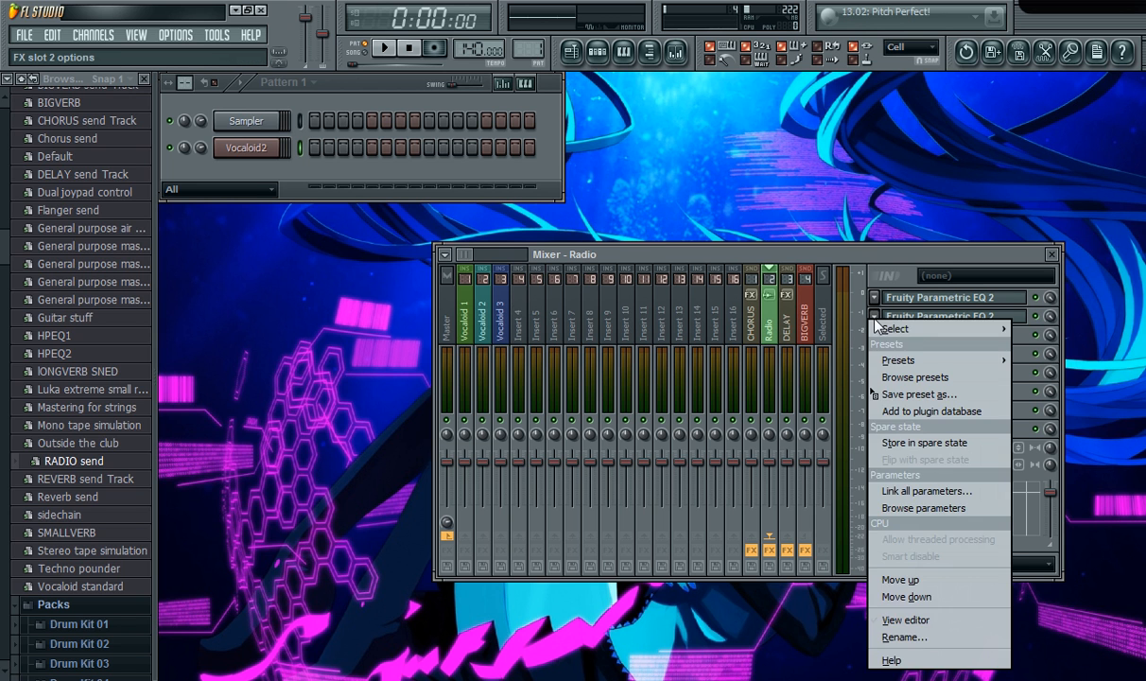
mouse_move(946, 327)
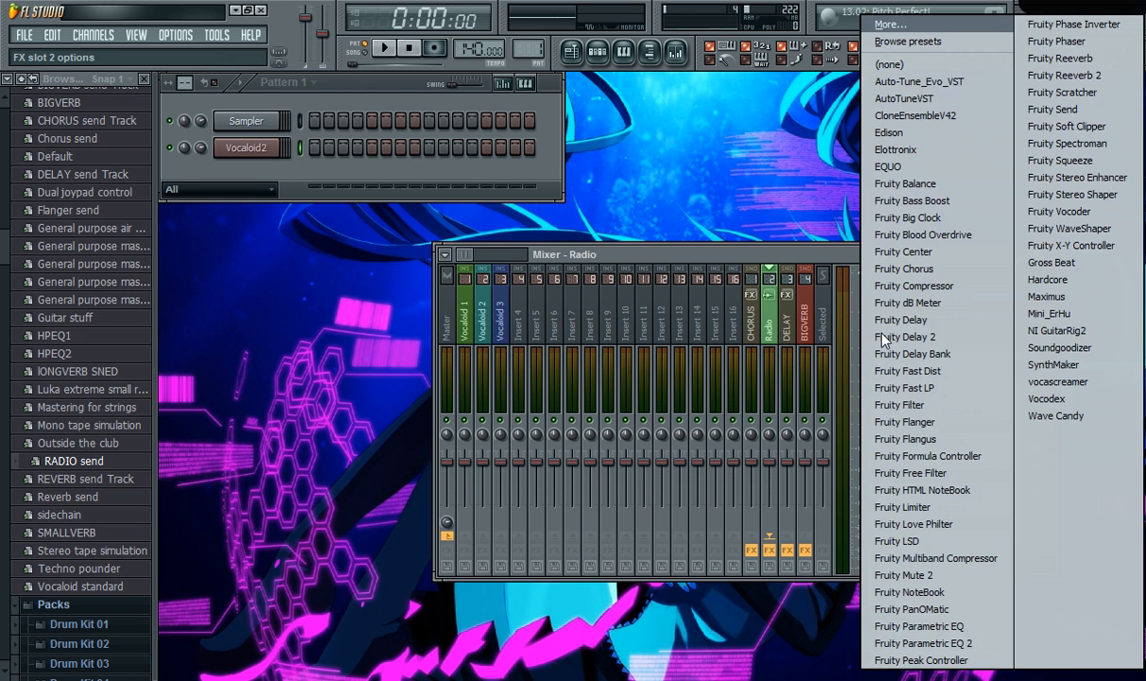
click(911, 558)
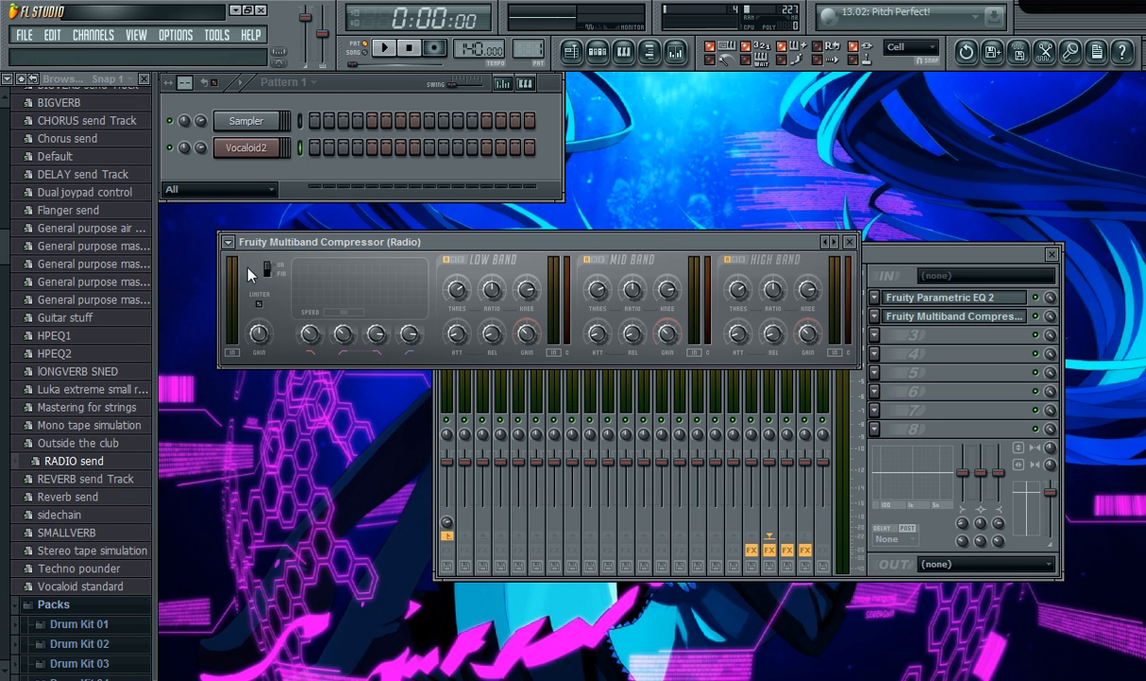
click(229, 243)
mouse_move(253, 290)
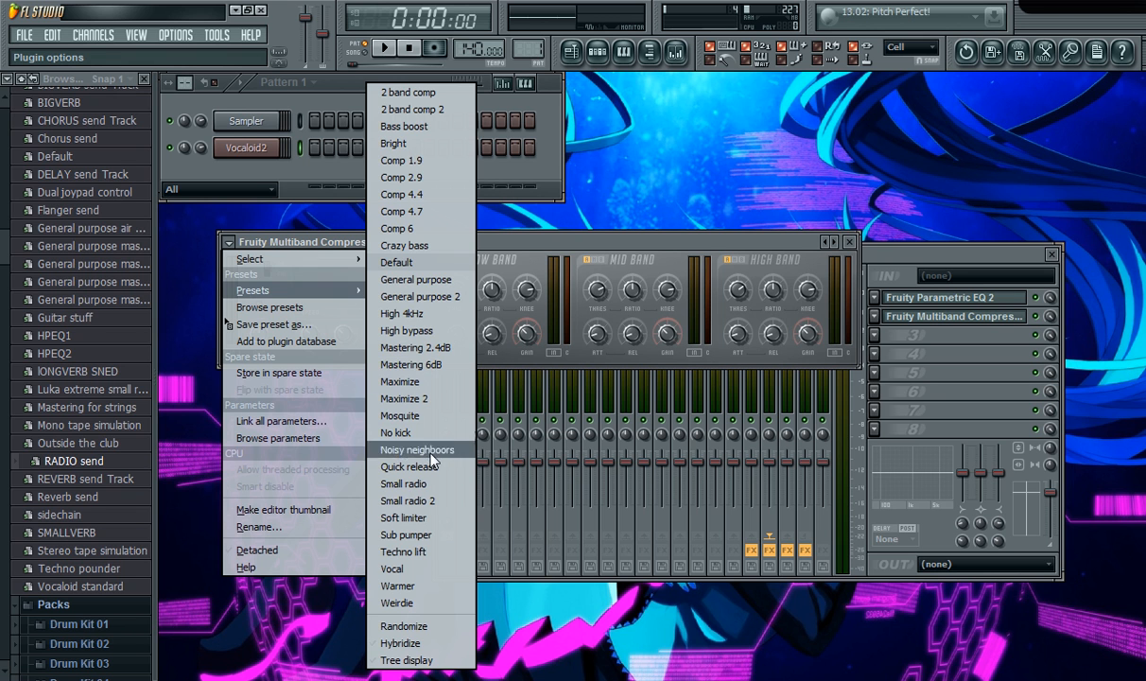
click(440, 506)
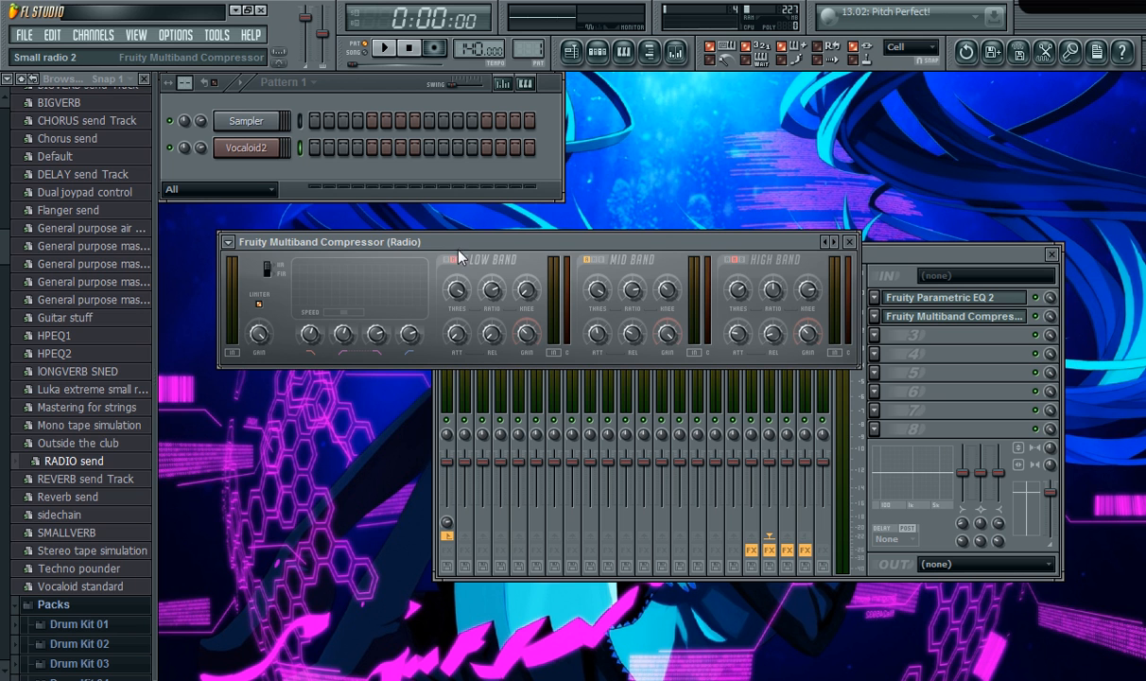
click(848, 242)
Open the Radio track's Fruity Parametric EQ 2 and lower bands 2, 3, 4 and 6 to their minimum level.
click(908, 297)
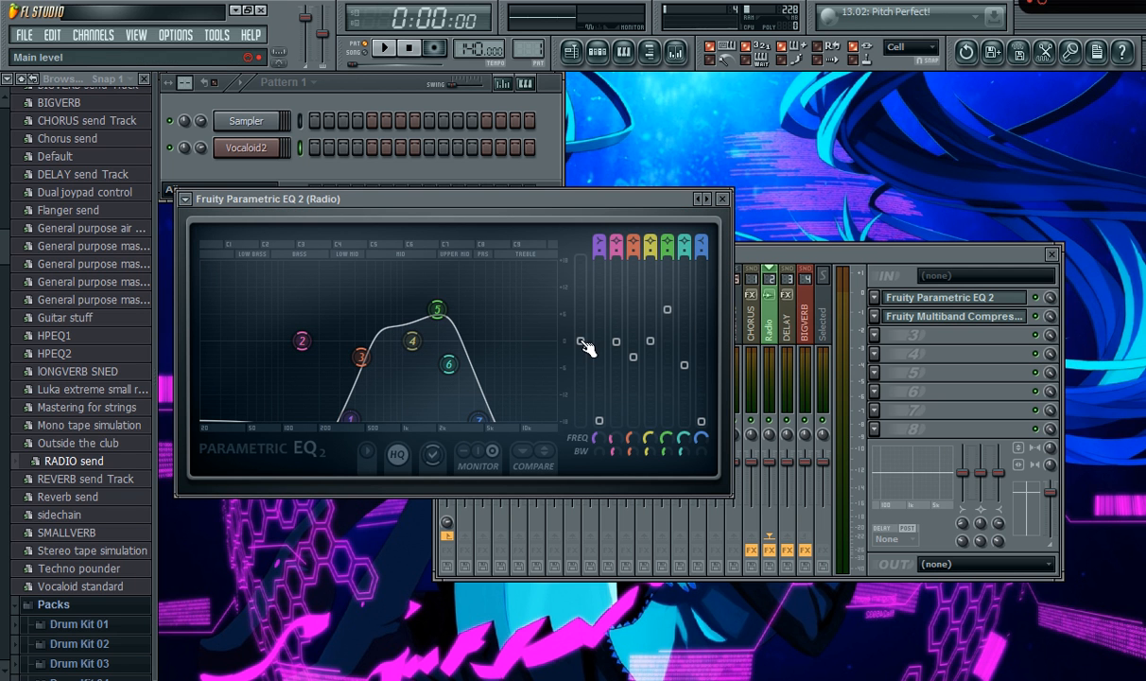
drag(622, 371, 622, 423)
drag(626, 342, 632, 422)
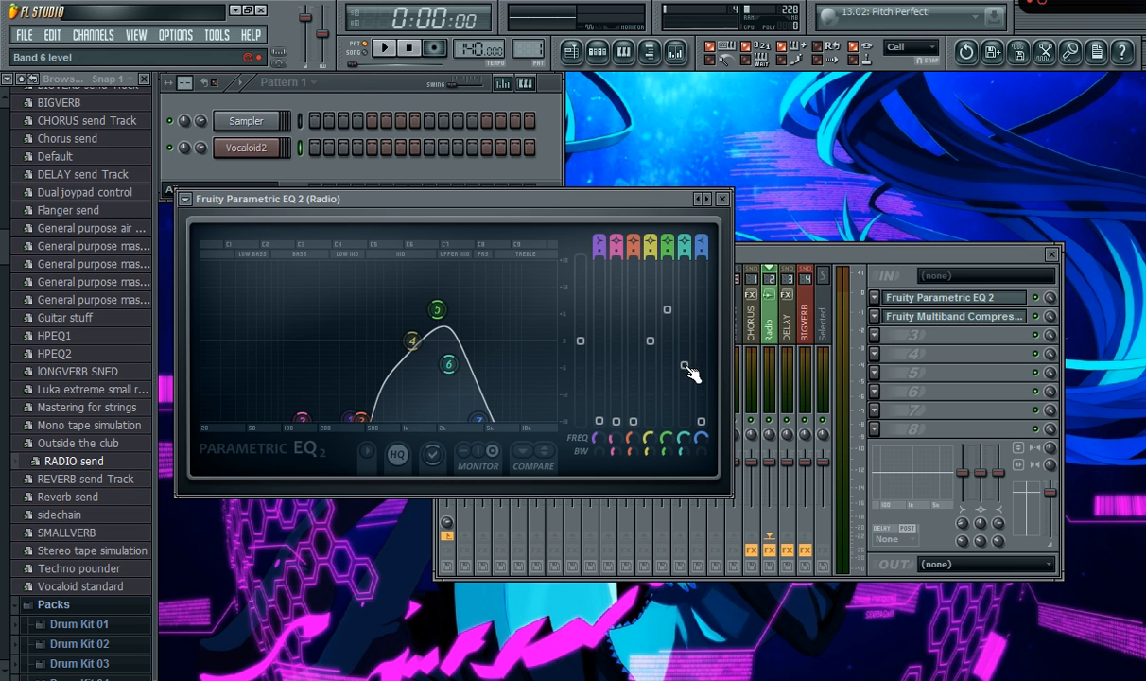
drag(684, 365, 684, 422)
drag(650, 340, 650, 422)
Boost EQ band 5 to about 15.3 dB at 1309 Hz and reposition the cut bands 4, 6 and 7 around it.
drag(667, 309, 666, 274)
drag(479, 419, 496, 419)
drag(413, 420, 478, 418)
drag(437, 274, 416, 273)
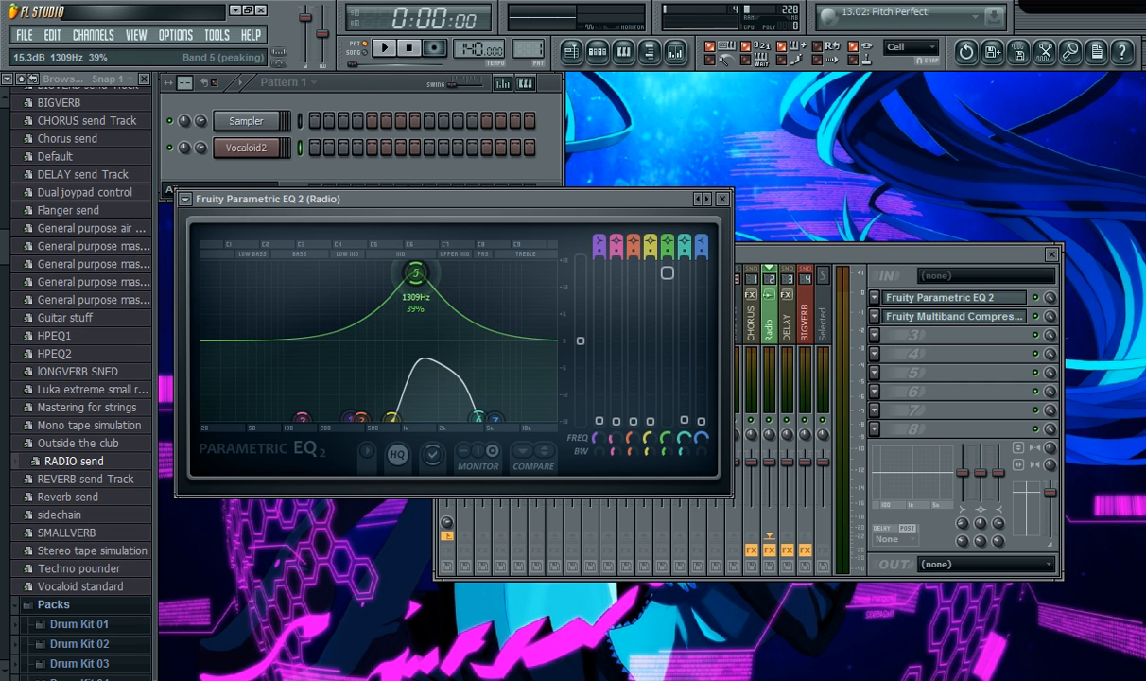
Raise the EQ's main level and shift bands 1, 2, 6 and 7 to shape one narrow peak around band 5.
mouse_move(478, 419)
mouse_down()
mouse_move(449, 417)
mouse_move(481, 418)
mouse_move(470, 418)
mouse_up()
drag(579, 341, 580, 315)
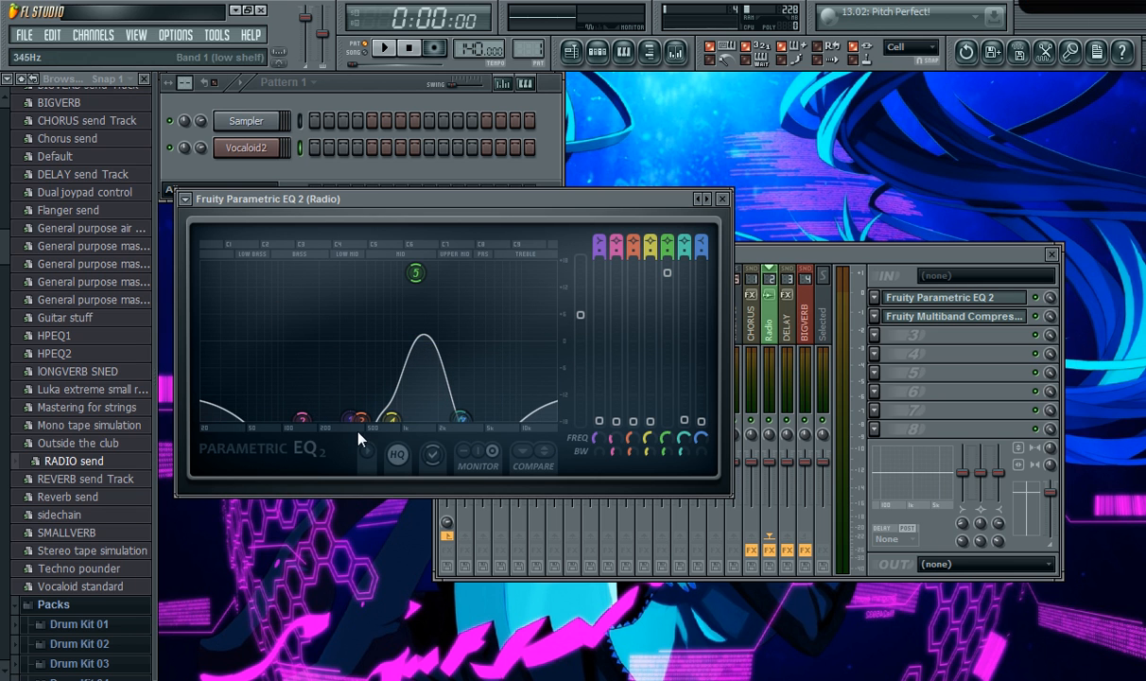
drag(346, 417, 299, 418)
drag(461, 418, 441, 430)
mouse_move(299, 417)
mouse_down()
mouse_move(234, 418)
mouse_move(315, 418)
mouse_move(277, 418)
mouse_move(289, 418)
mouse_up()
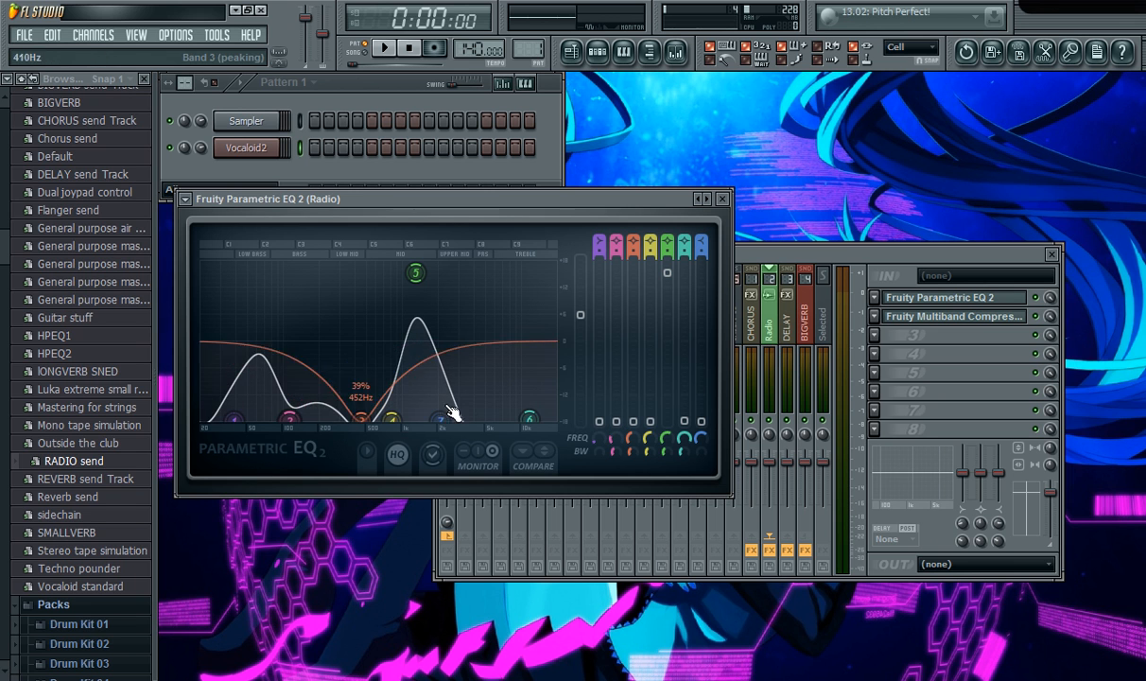
scroll(646, 238, down, 2)
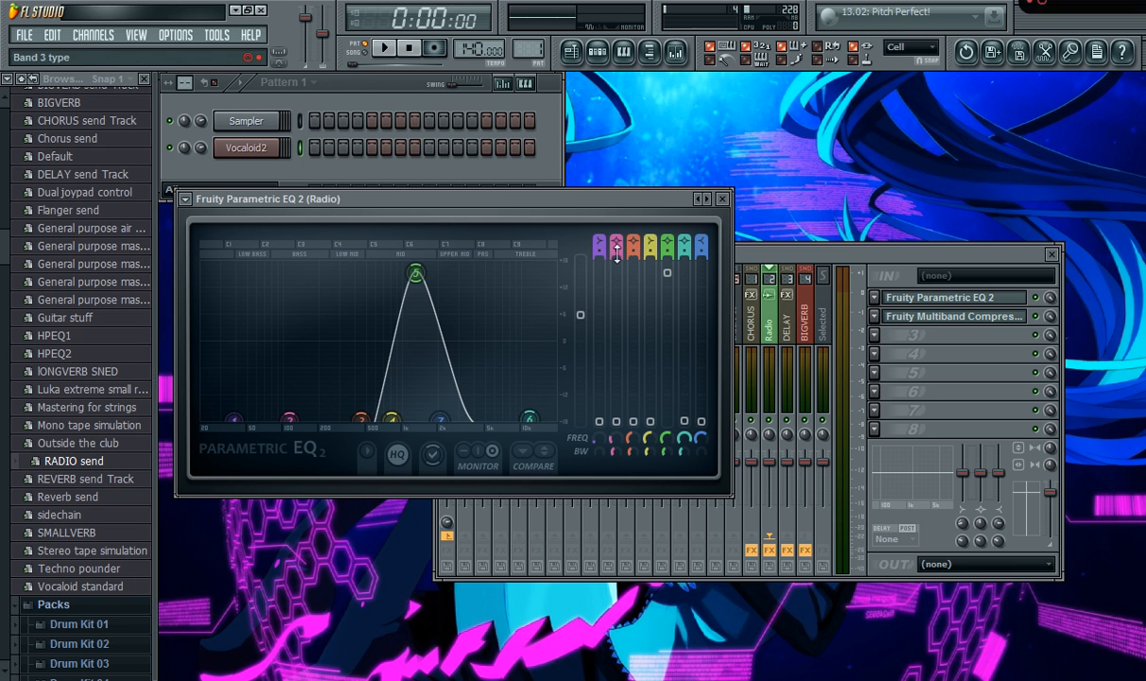
Lower the main level of the Radio track's Fruity Parametric EQ 2 and close the equalizer.
drag(580, 314, 580, 367)
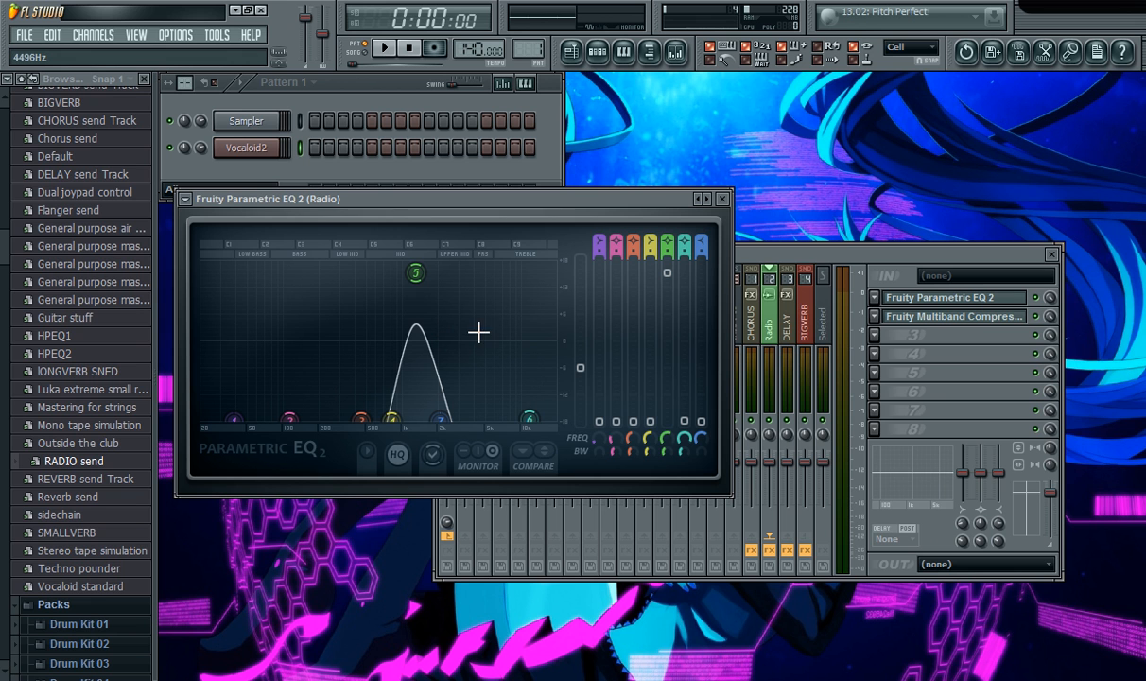
click(722, 200)
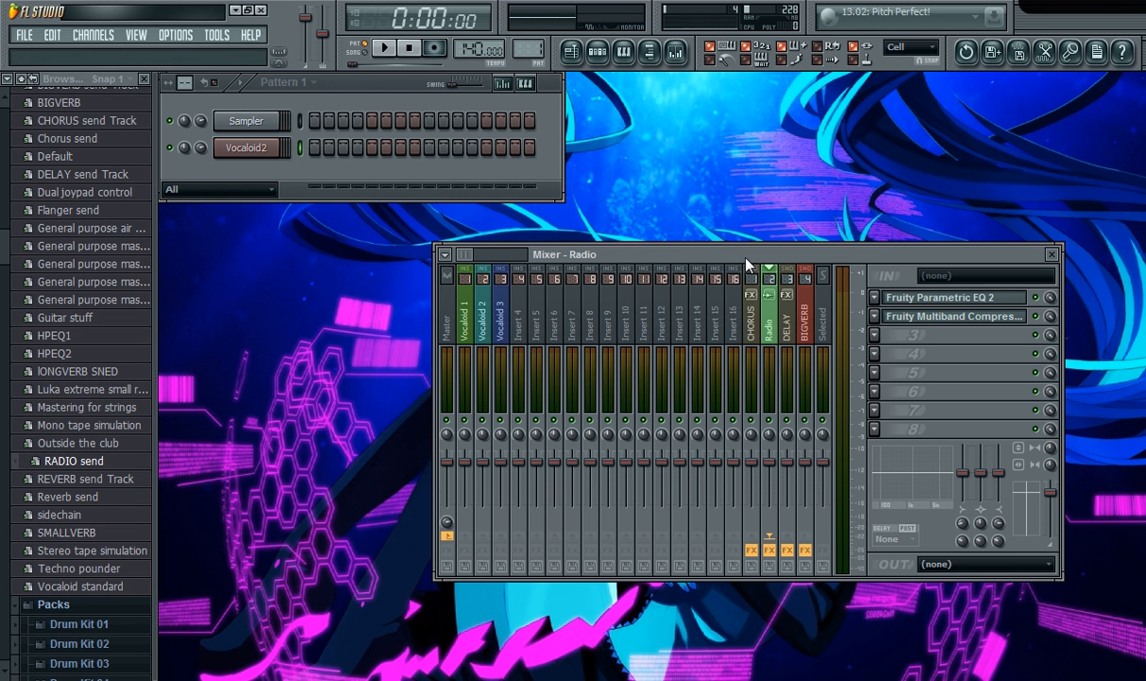
click(786, 312)
click(803, 307)
click(752, 329)
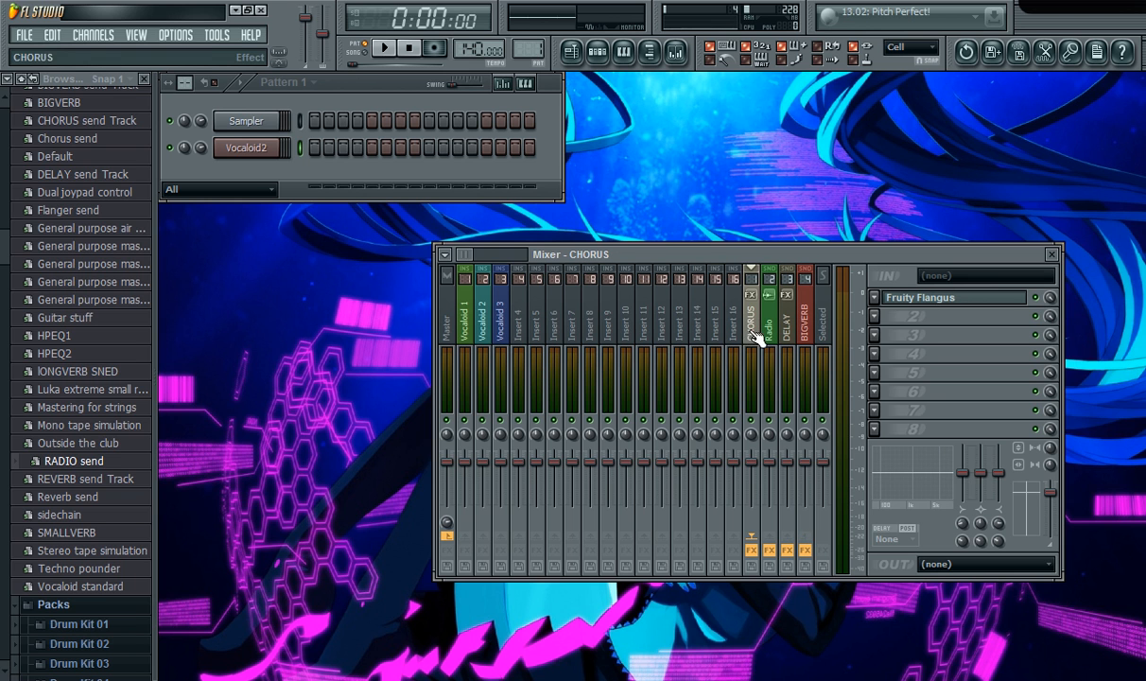
click(575, 331)
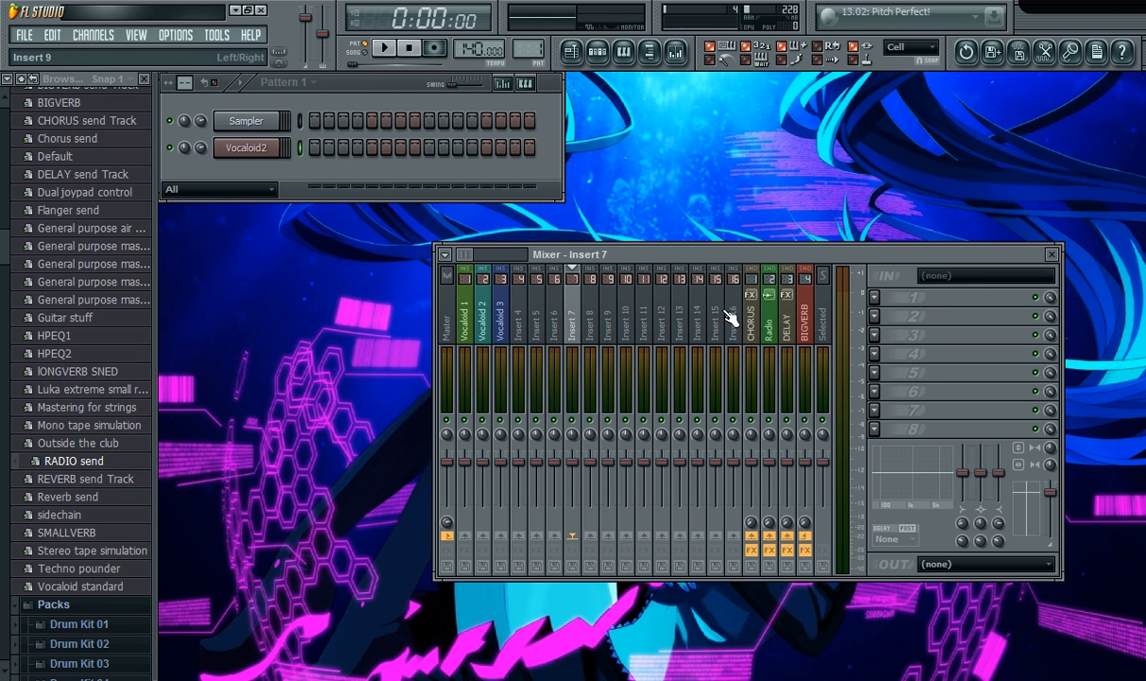
Insert Fruity Limiter in the first effect slot of the Vocaloid 1 track, raise its gain to 9.8 dB and close it.
click(464, 321)
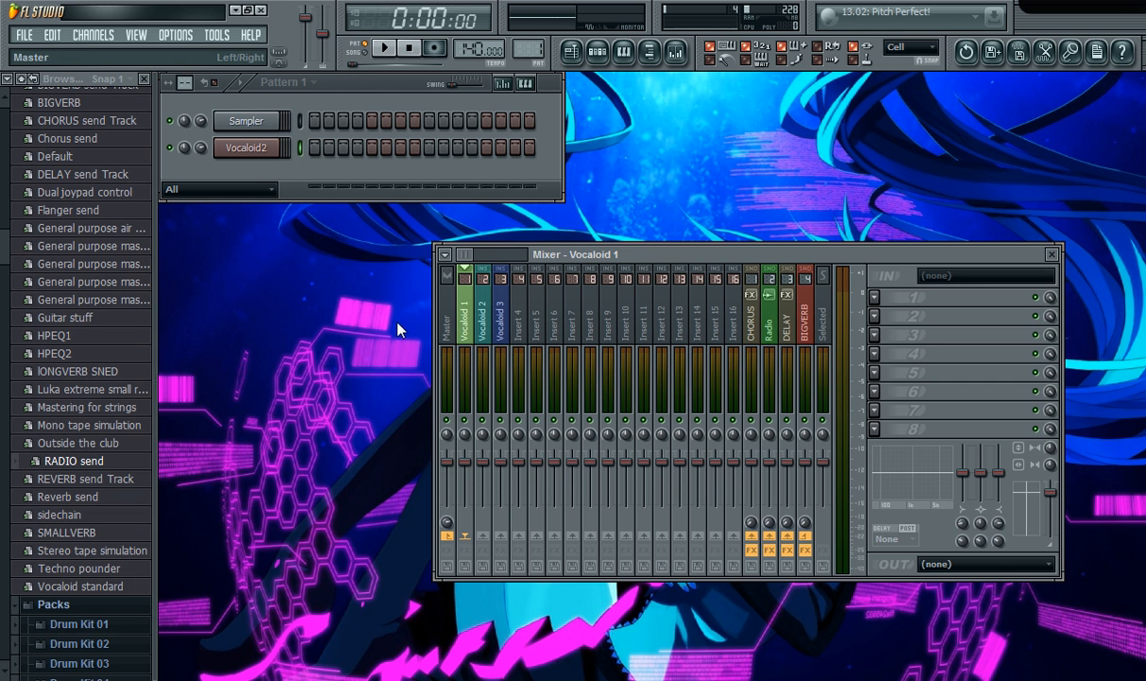
click(876, 299)
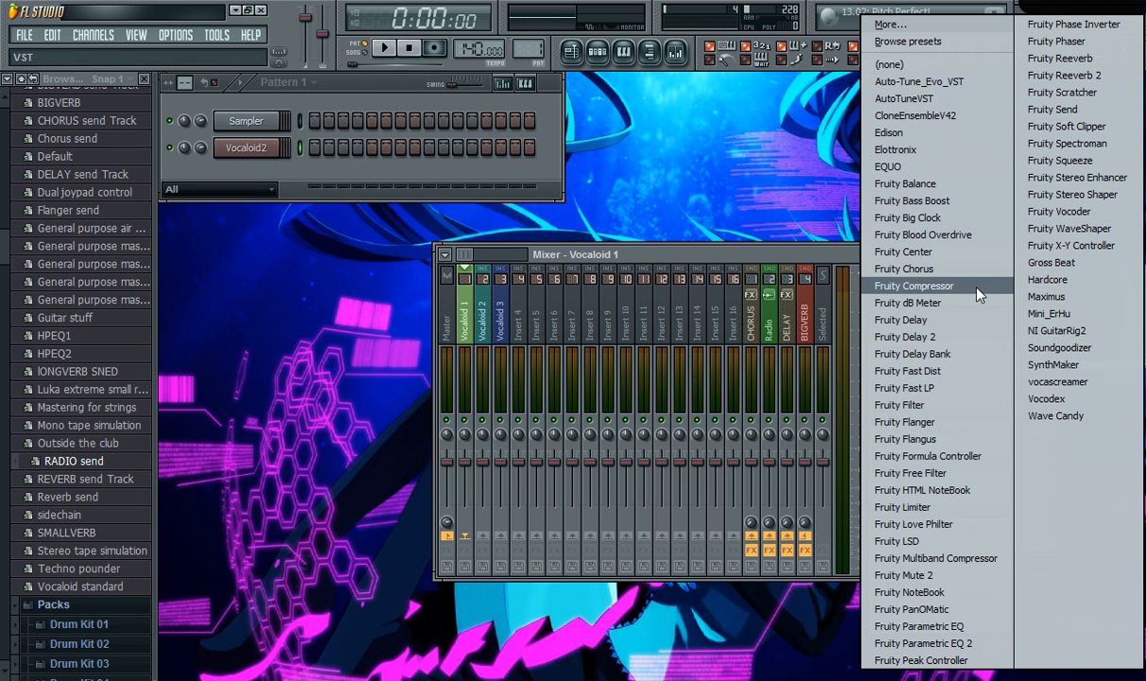
click(937, 510)
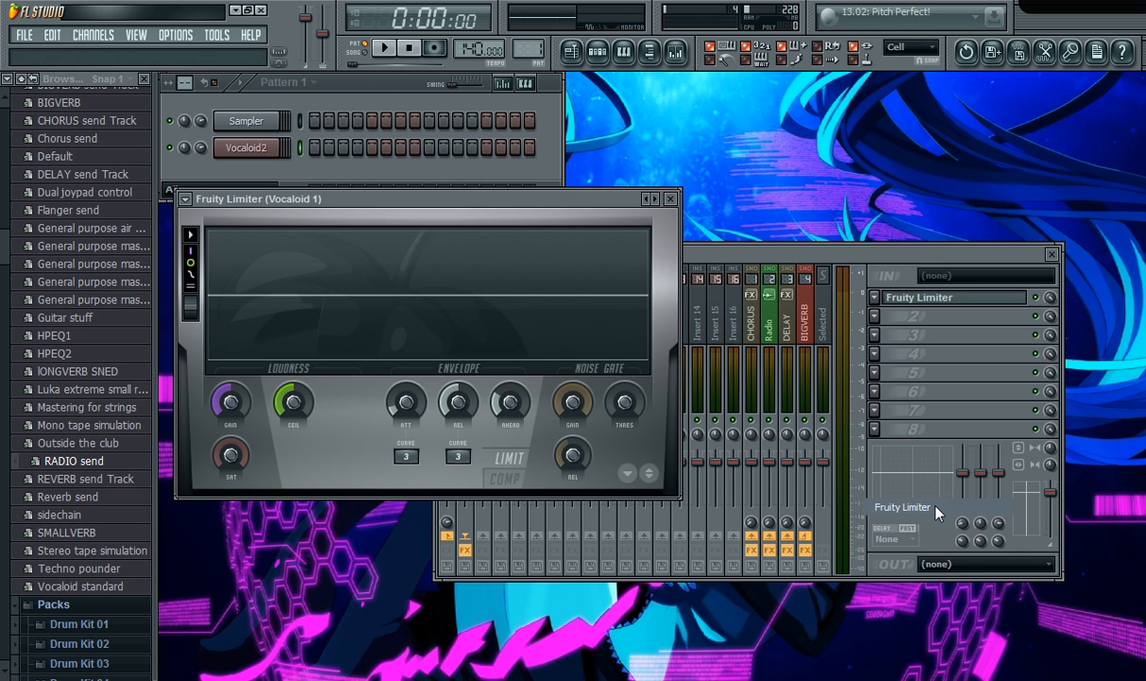
drag(242, 426, 242, 383)
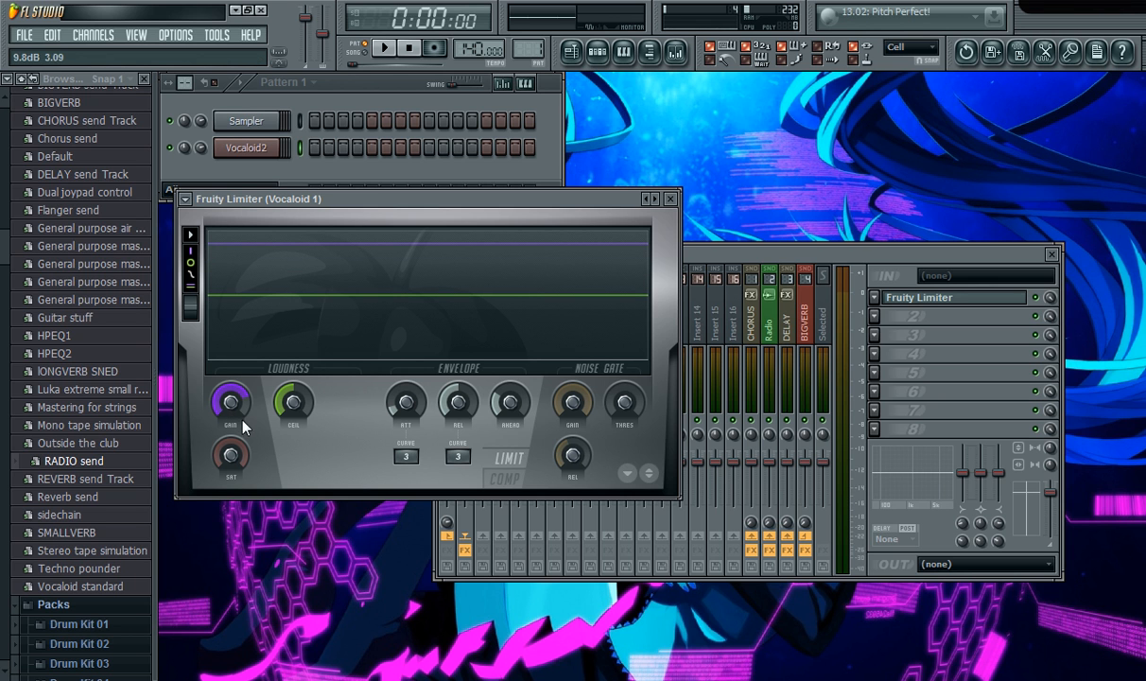
click(673, 199)
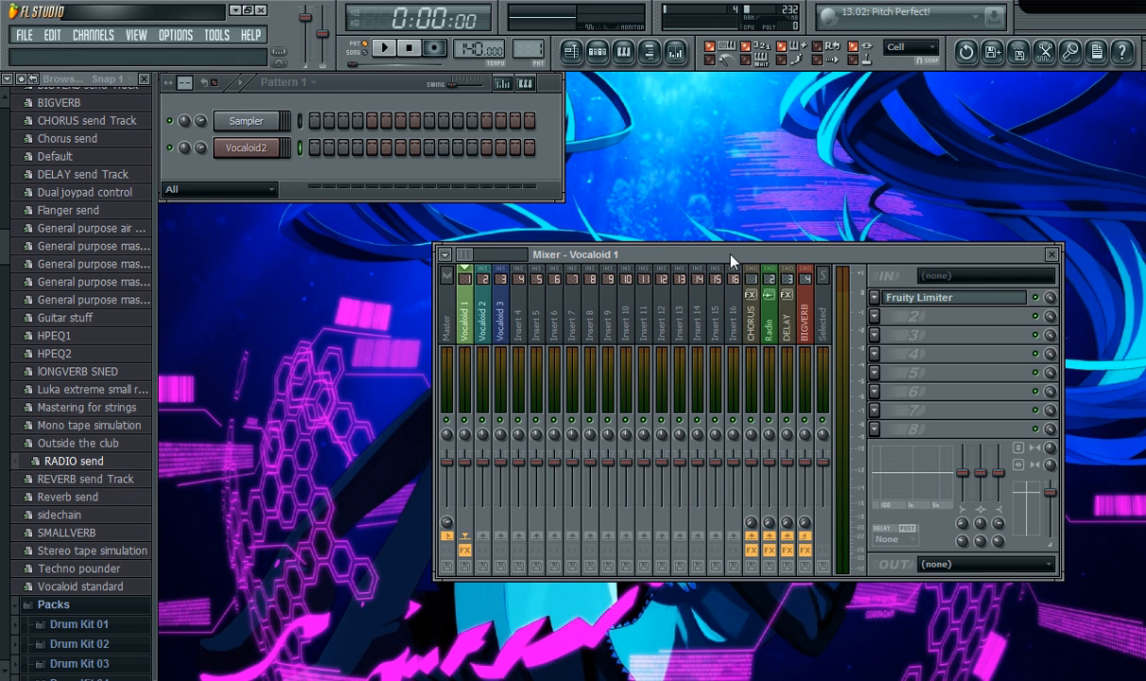
Insert Soundgoodizer in Vocaloid 1's second effect slot, turn its amount down, choose mode A and close it.
click(877, 316)
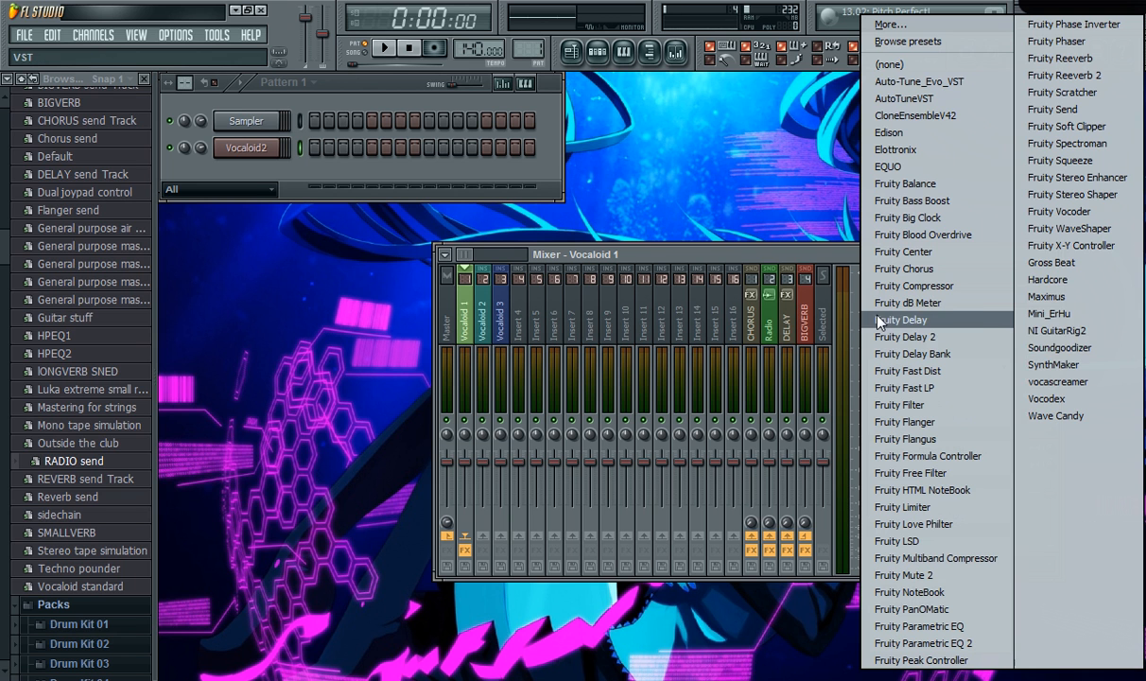
click(1071, 351)
drag(335, 350, 336, 406)
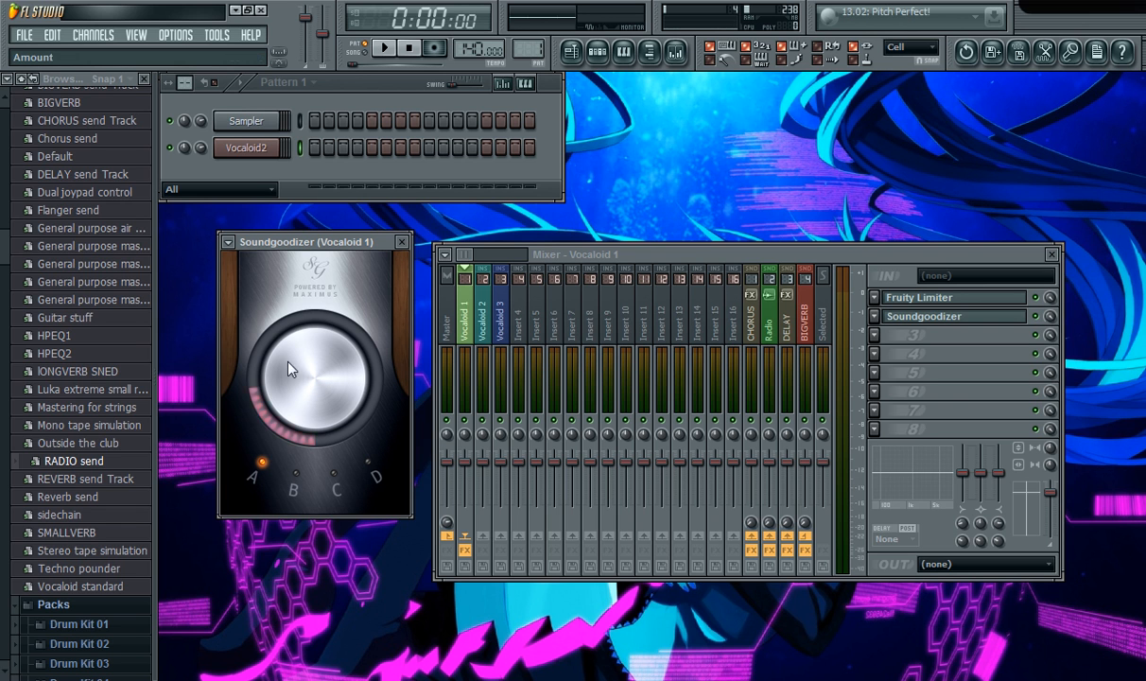
click(261, 463)
click(404, 243)
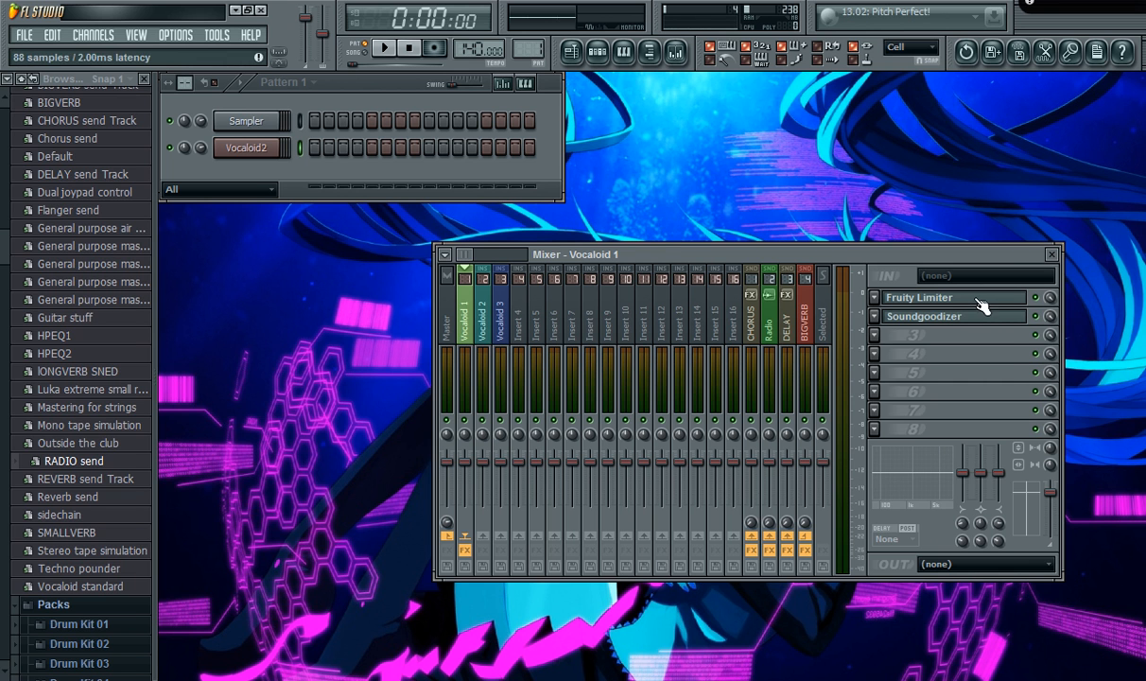
click(875, 315)
mouse_move(893, 327)
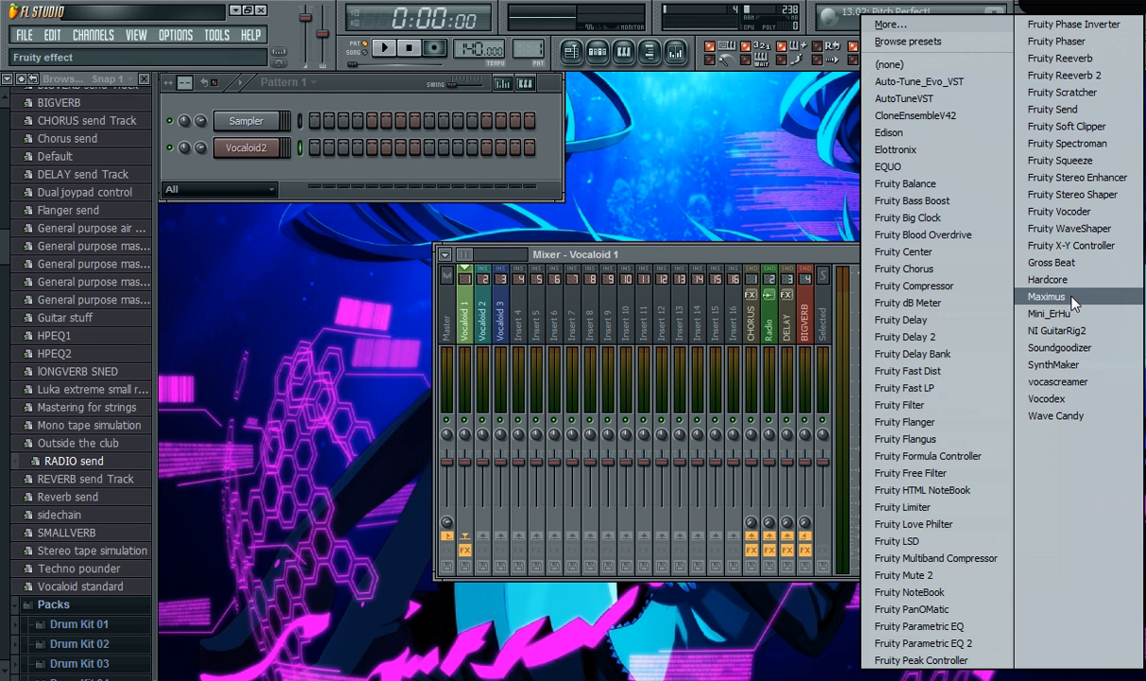
click(825, 265)
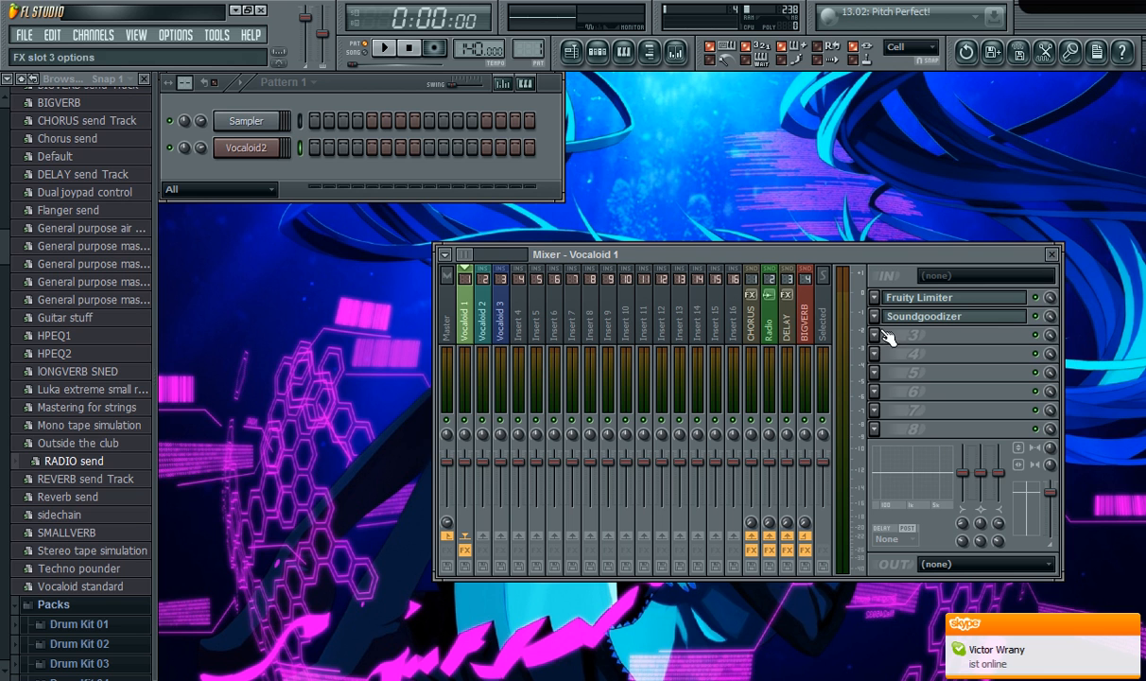
Adjust Vocaloid 1's send level to the BIGVERB track and move the mixer window slightly lower.
drag(804, 523, 805, 485)
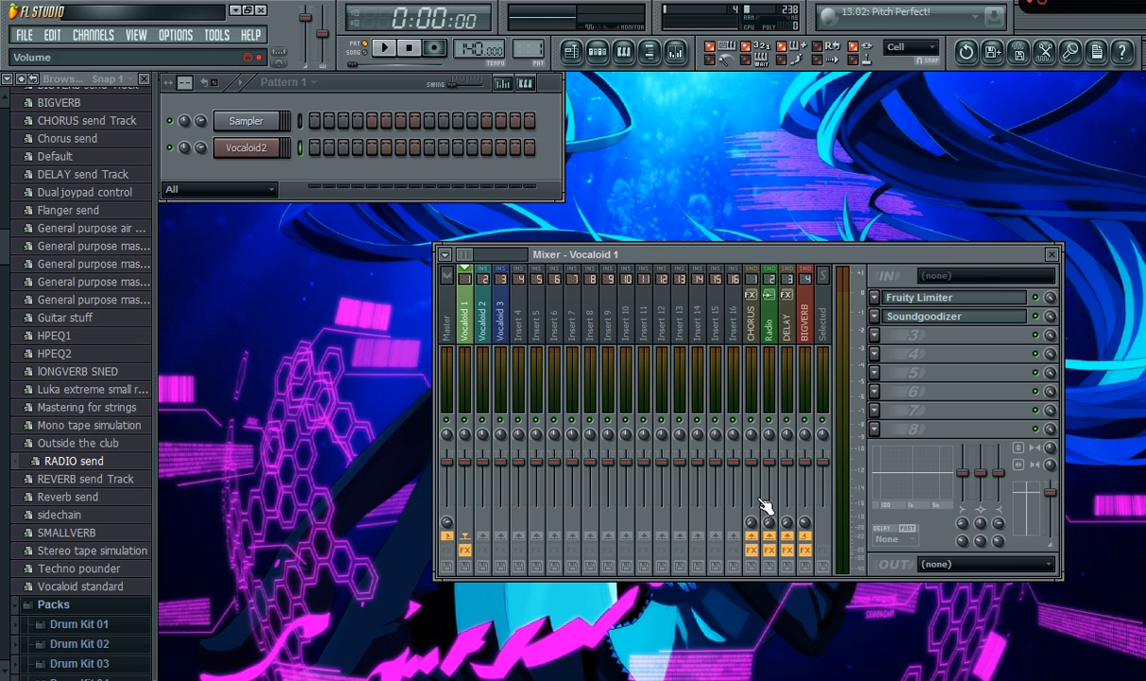
drag(765, 253, 756, 284)
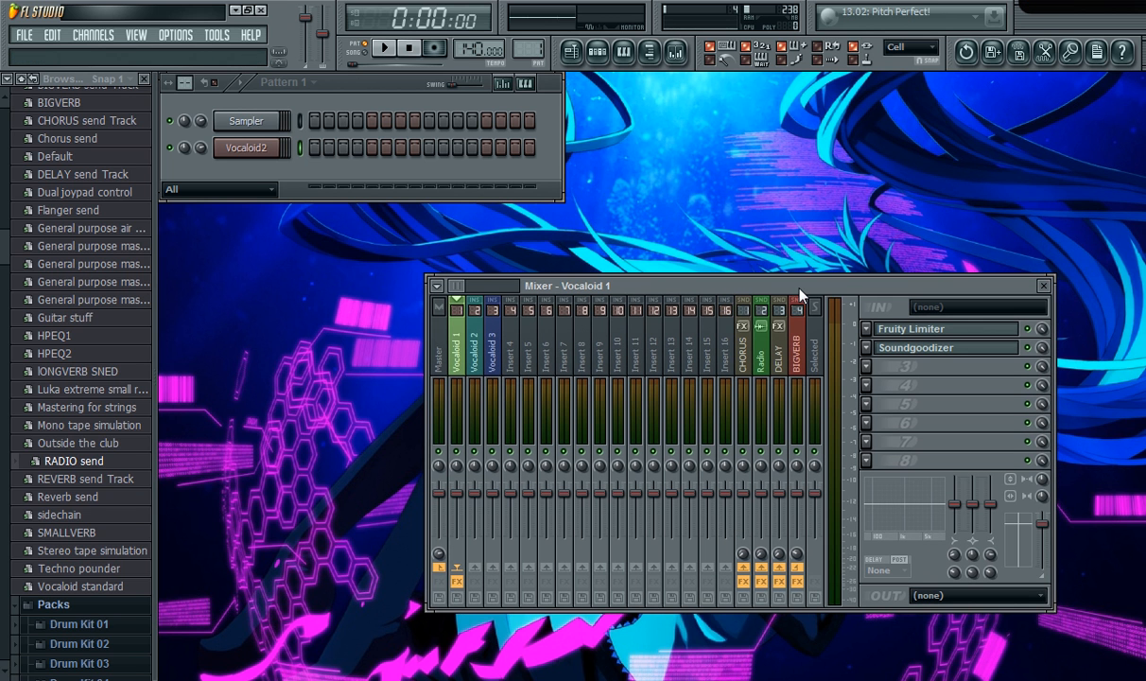
Load the Piano 1 preset from the Piano pack onto the Sampler channel and close its DirectWave window.
scroll(80, 169, up, 3)
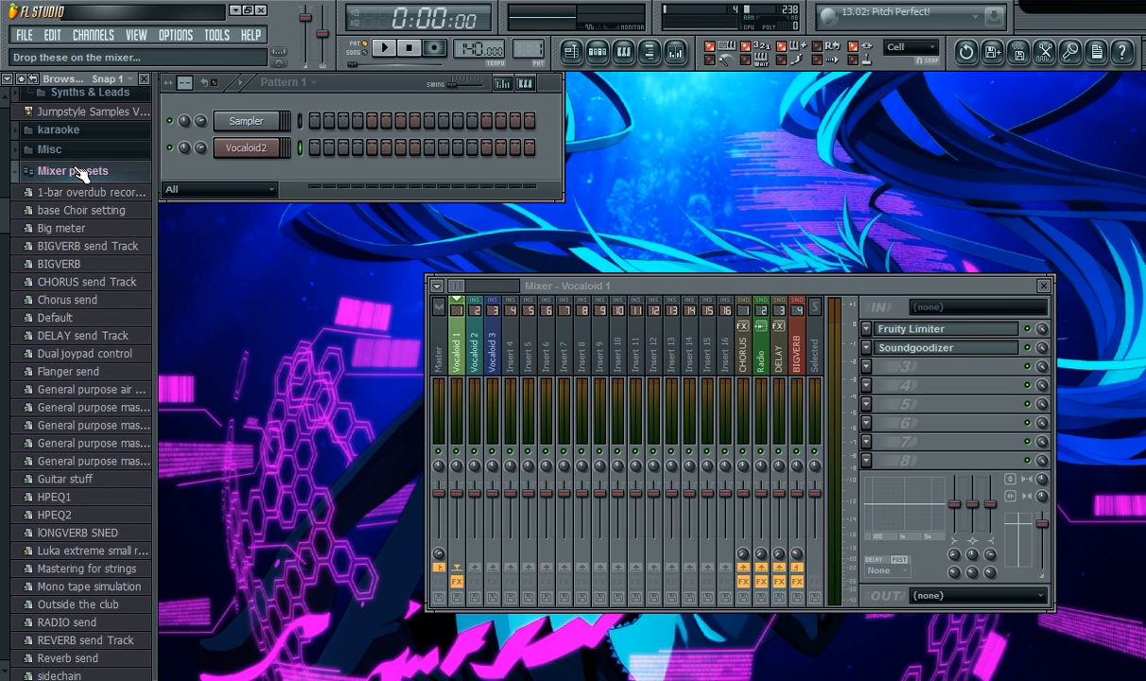
click(79, 170)
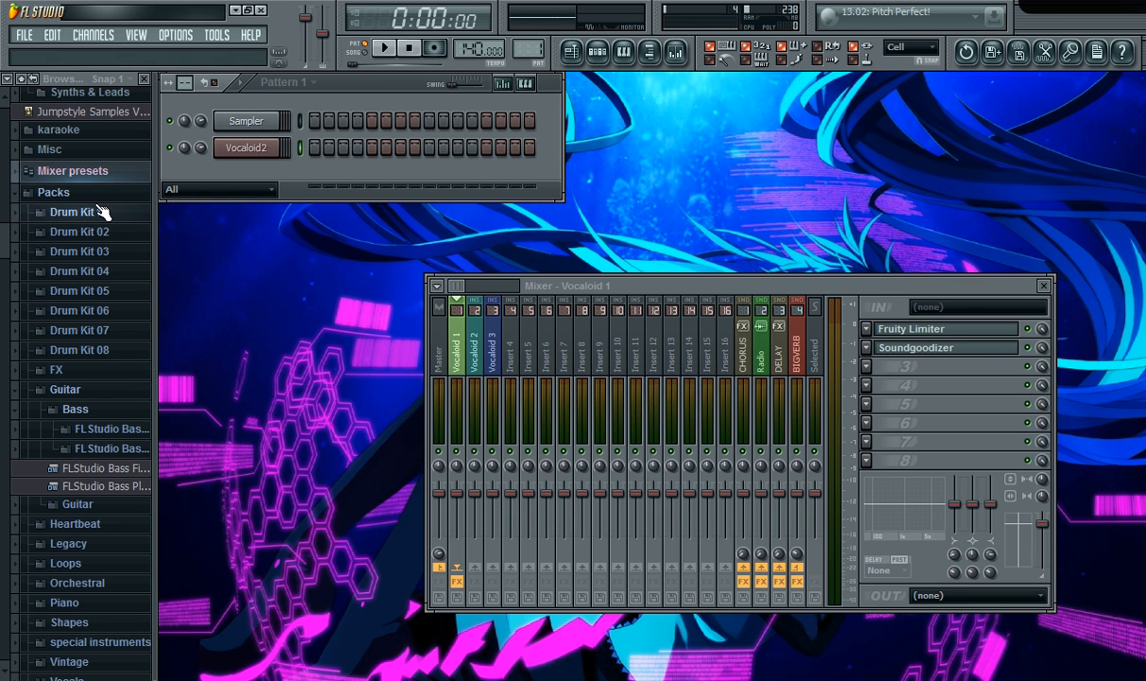
click(95, 412)
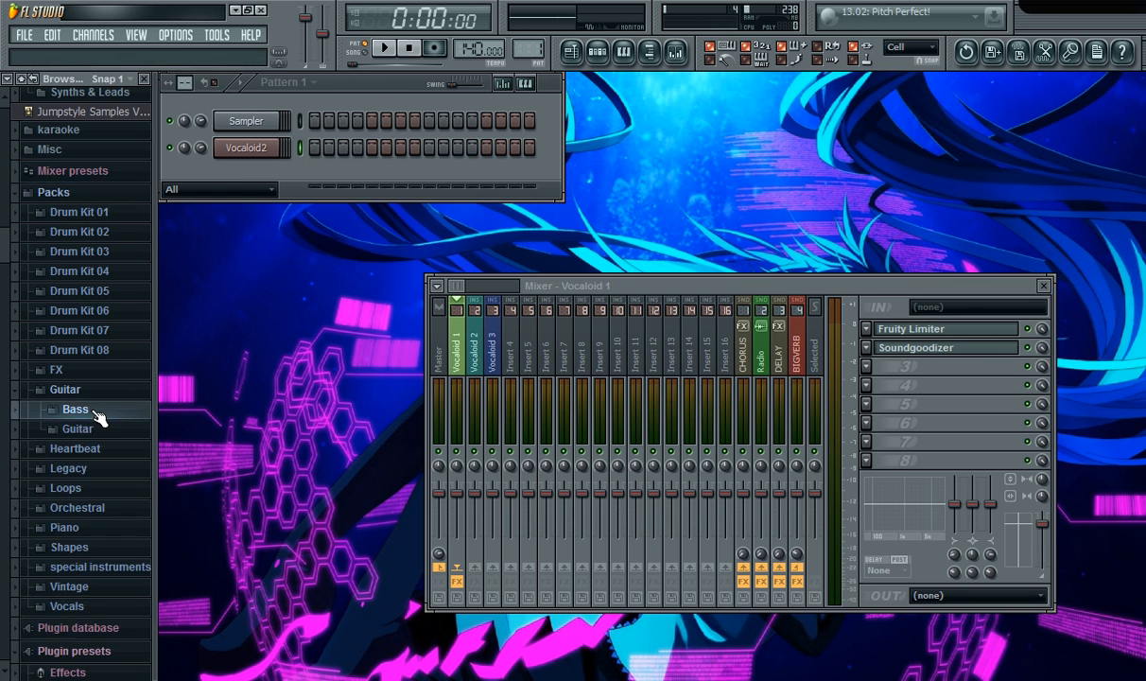
scroll(95, 413, down, 2)
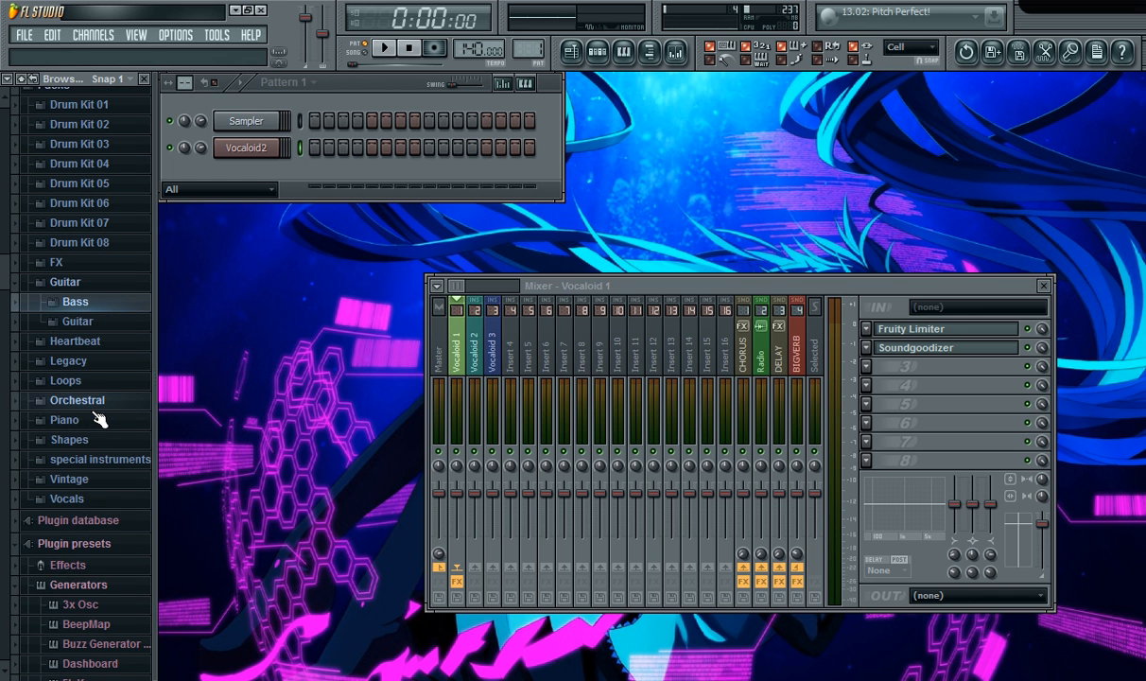
click(85, 420)
drag(84, 484, 265, 120)
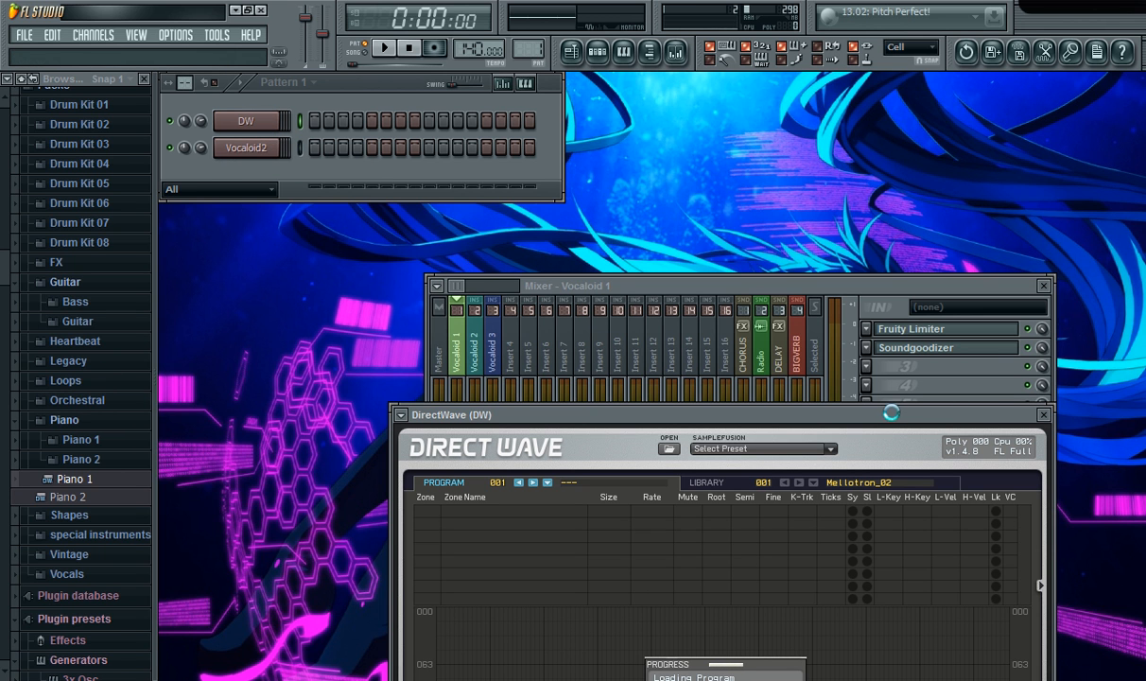
click(99, 423)
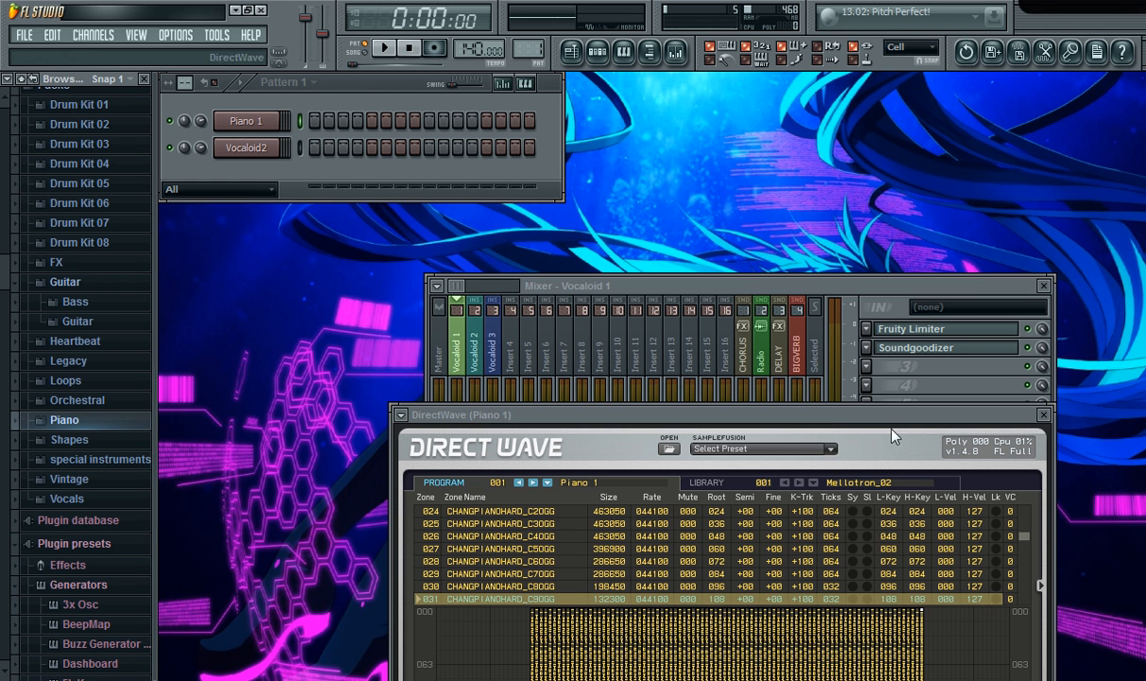
click(1043, 414)
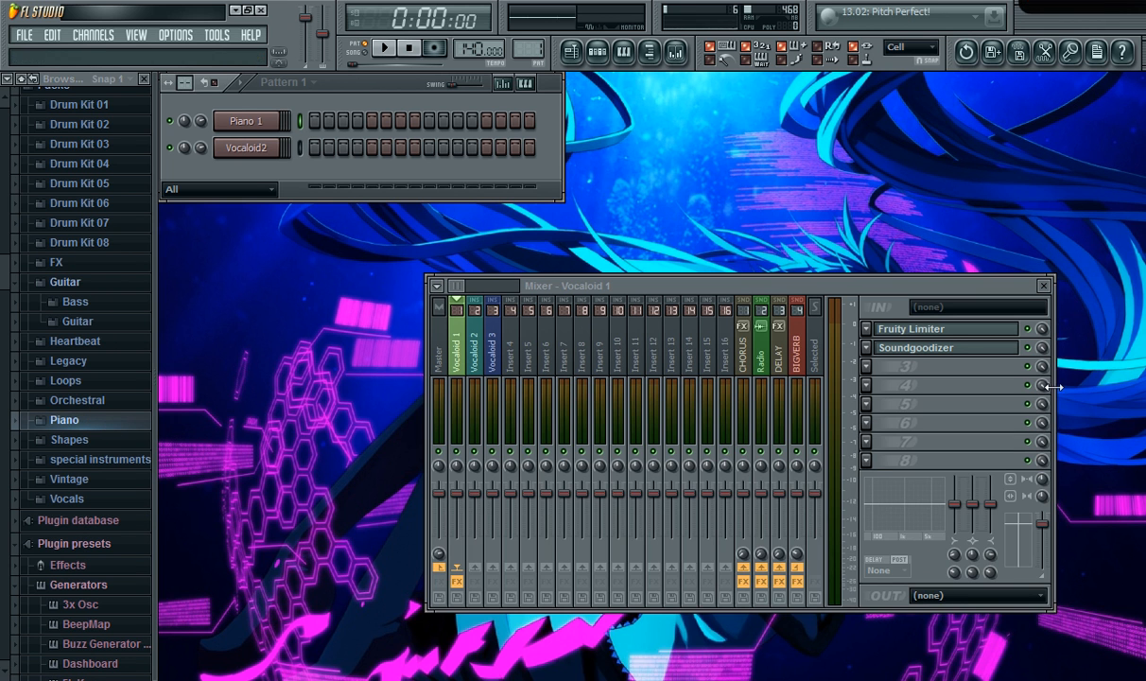
Open the playlist, move it aside, and widen and reposition the mixer so that both windows fit the workspace.
click(571, 51)
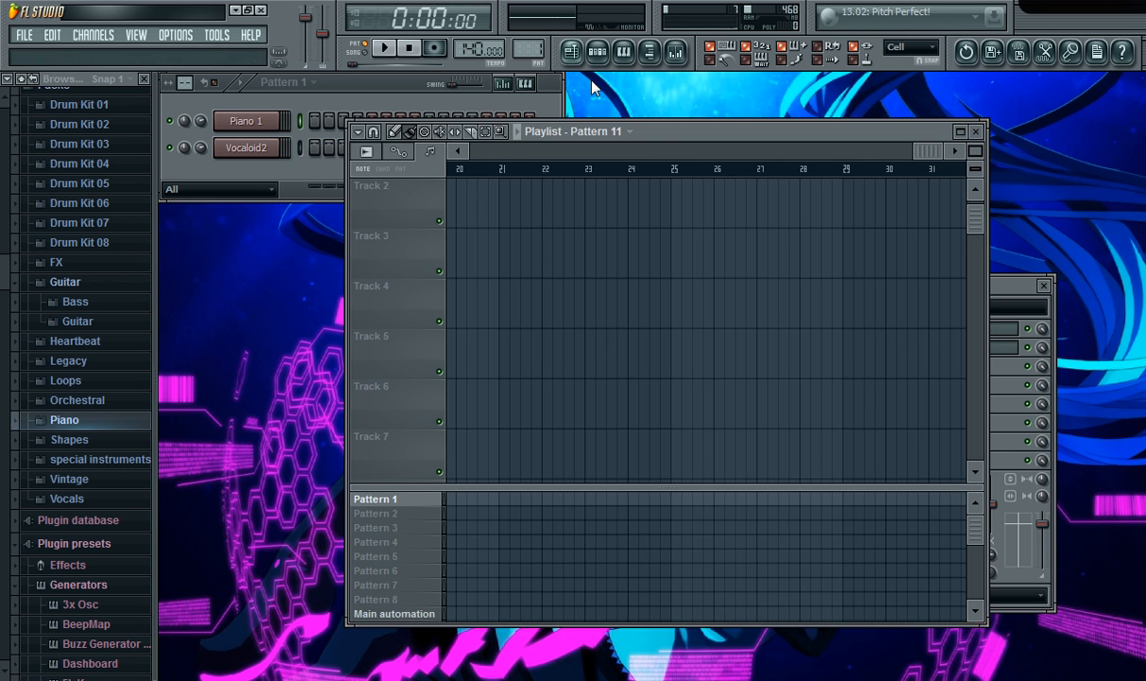
drag(642, 146, 823, 131)
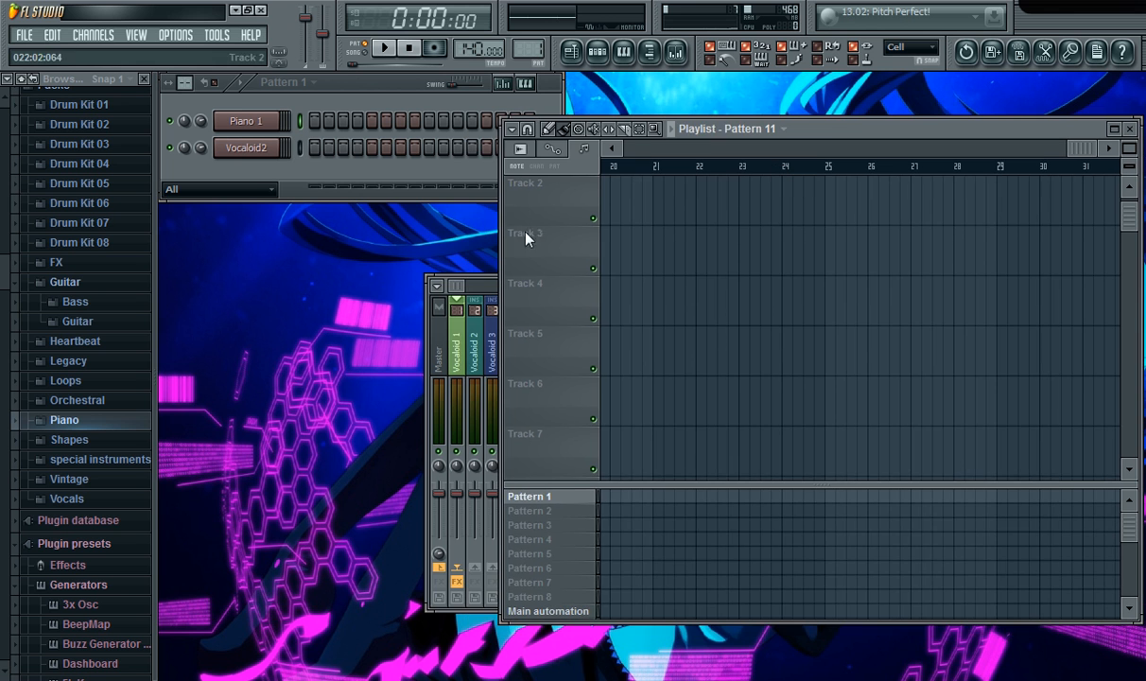
drag(423, 277, 373, 277)
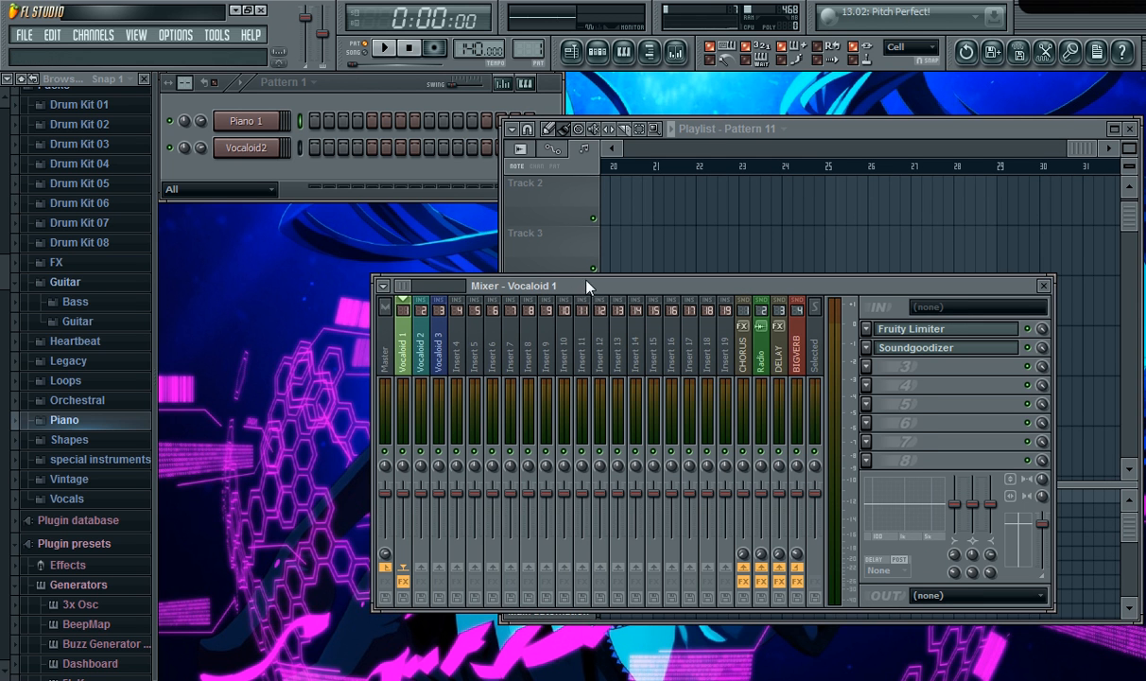
drag(583, 284, 508, 282)
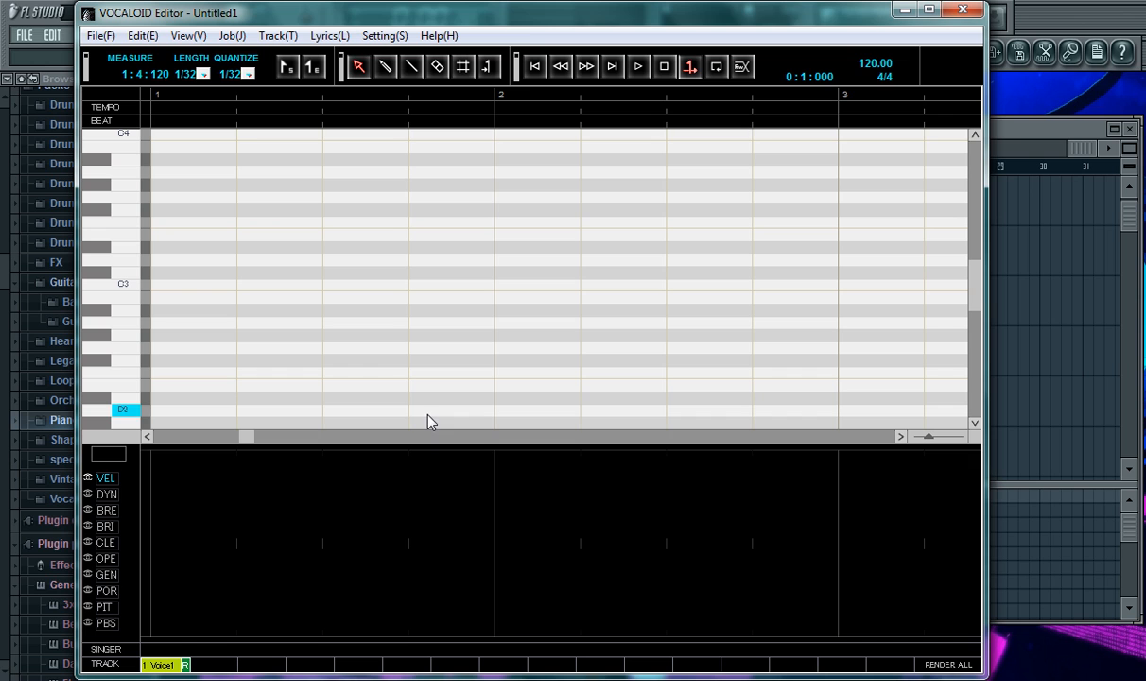
Switch to the VOCALOID Editor, maximize its window and activate the Pencil tool.
double_click(526, 15)
drag(199, 444, 193, 443)
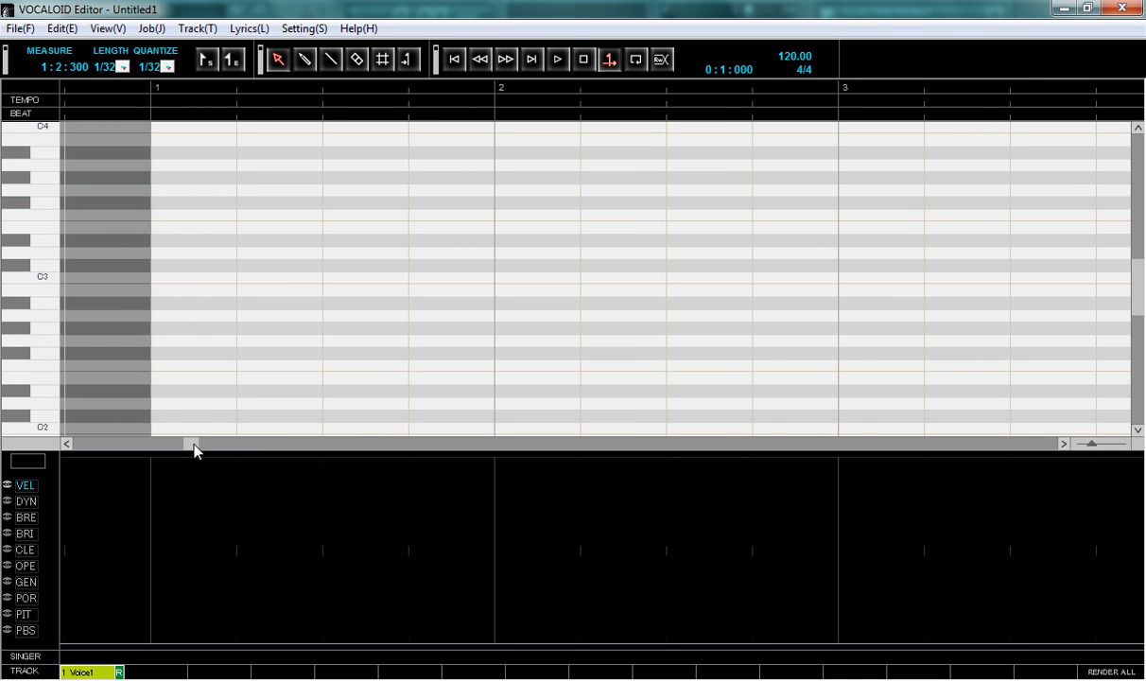
click(303, 60)
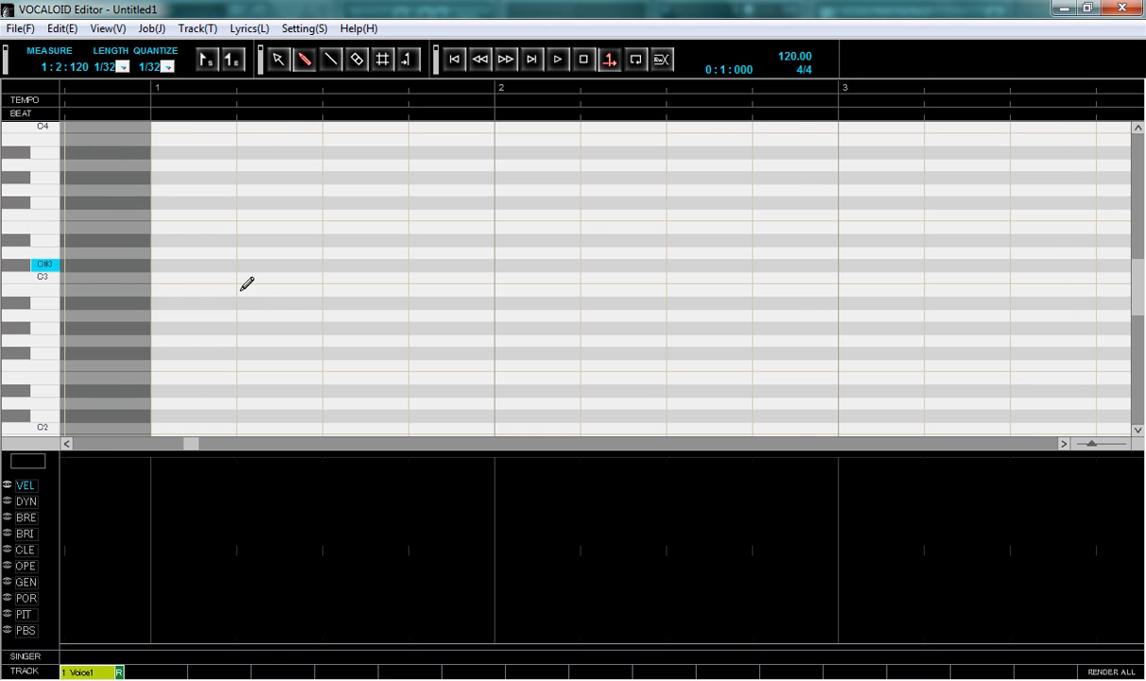
Set the global tempo at the start of the VOCALOID song, measure -3, to 140.
drag(189, 443, 36, 446)
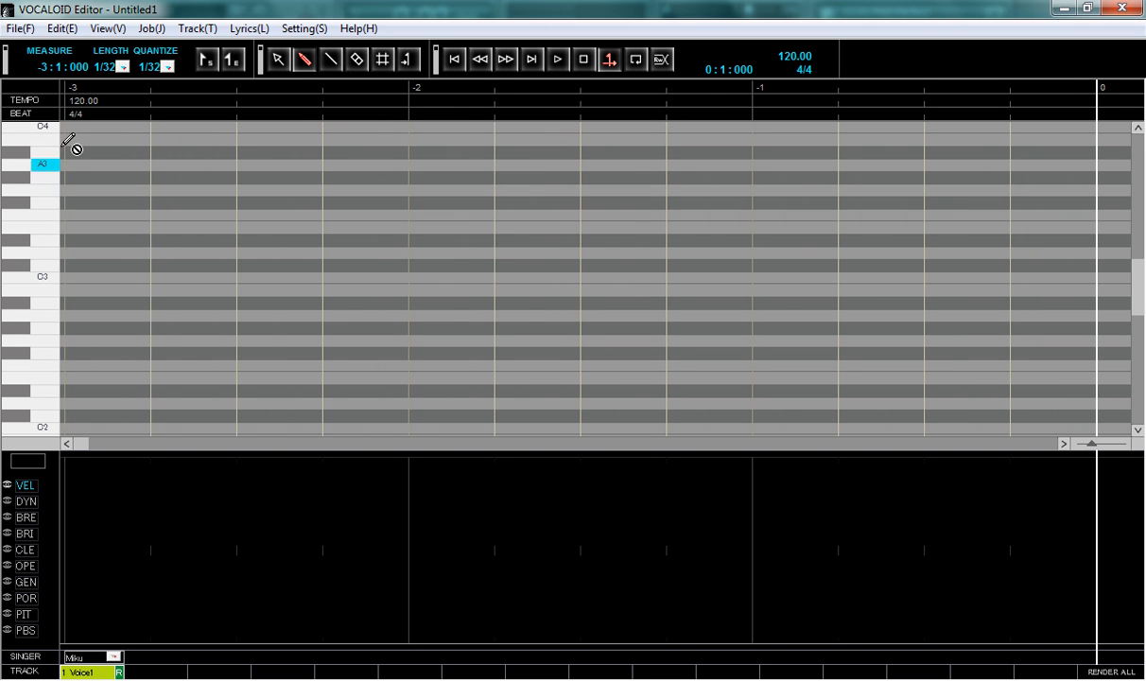
double_click(76, 110)
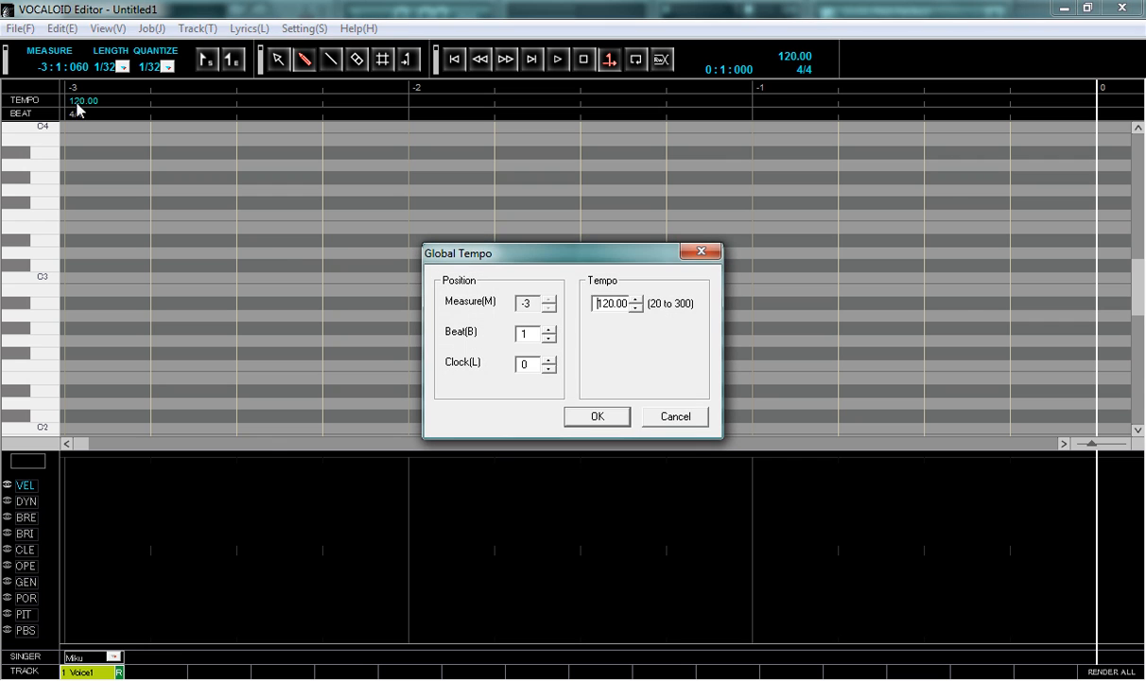
drag(598, 304, 605, 305)
text(4)
click(597, 417)
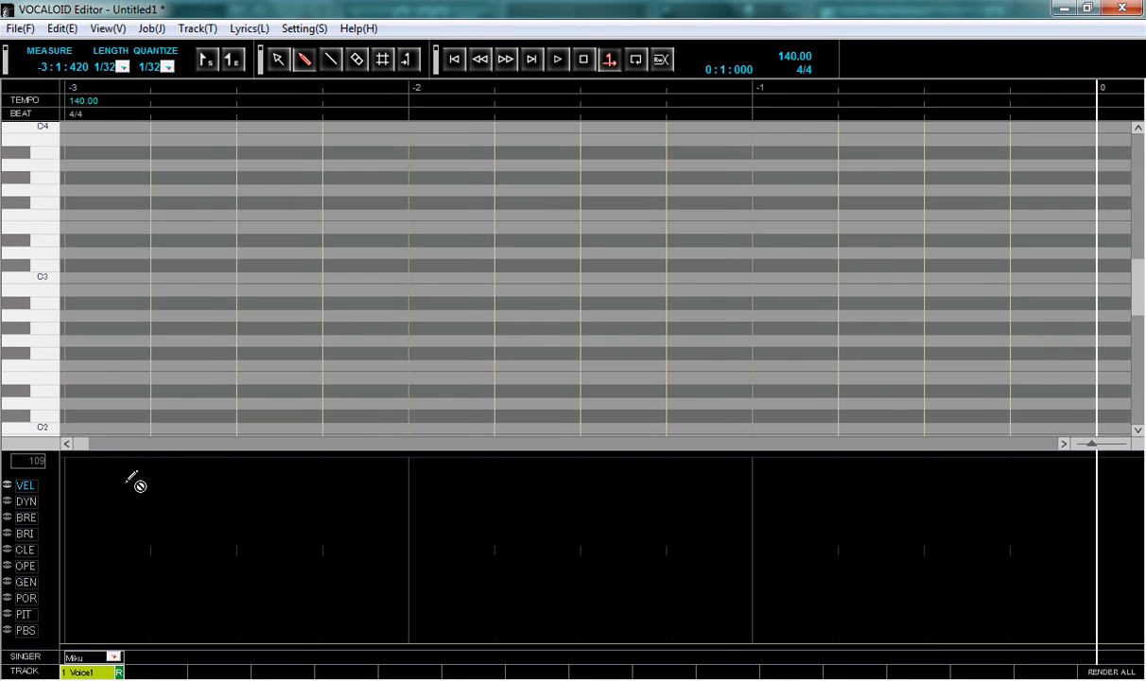
drag(77, 442, 184, 444)
scroll(159, 163, up, 1)
click(178, 92)
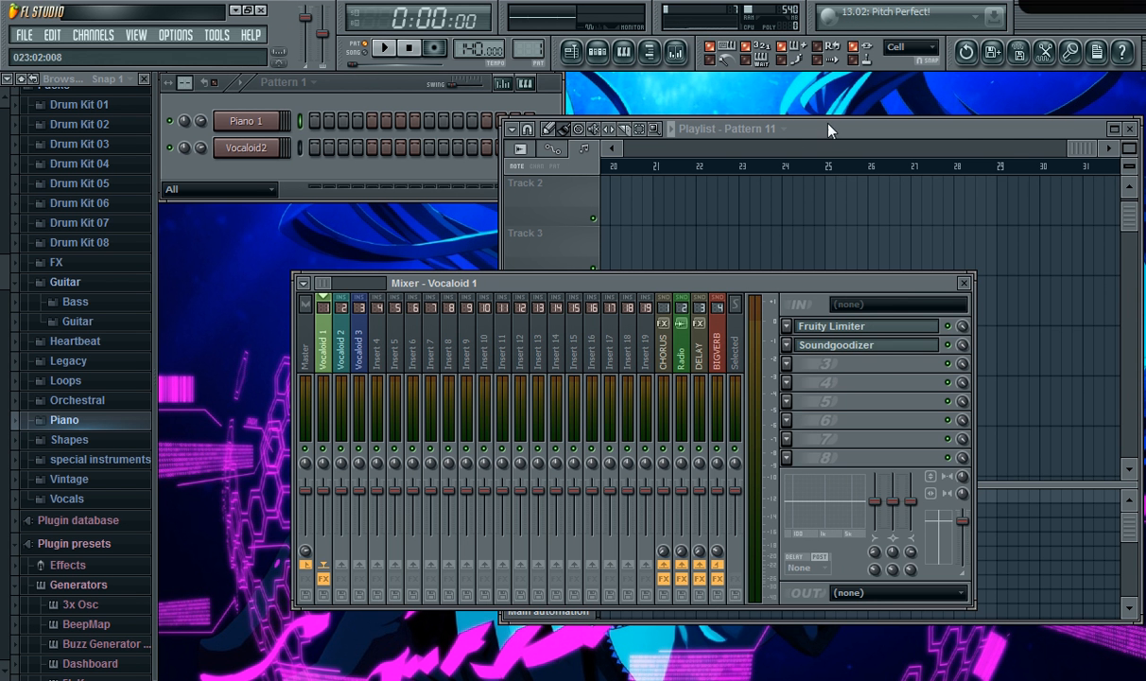
In FL Studio's playlist, test song playback, move the play position to bar 5 and place a loop marker between bars 8 and 9.
click(785, 143)
drag(1074, 148, 757, 148)
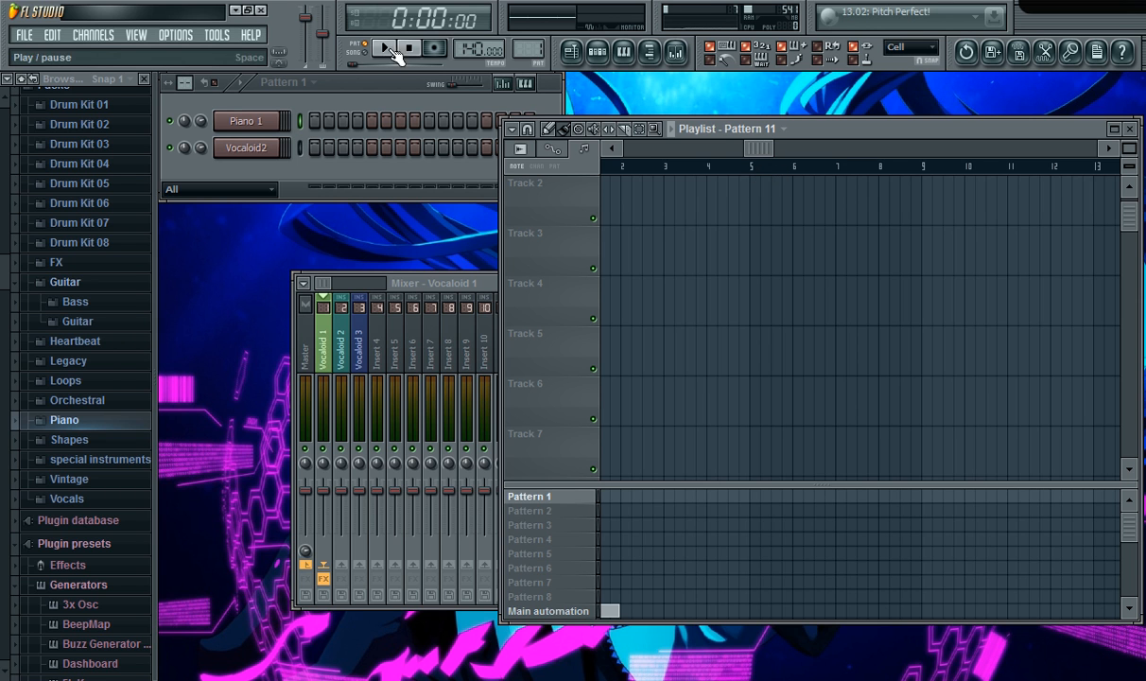
key(space)
mouse_move(614, 168)
mouse_down()
mouse_move(809, 170)
mouse_move(759, 177)
mouse_up()
right_click(895, 168)
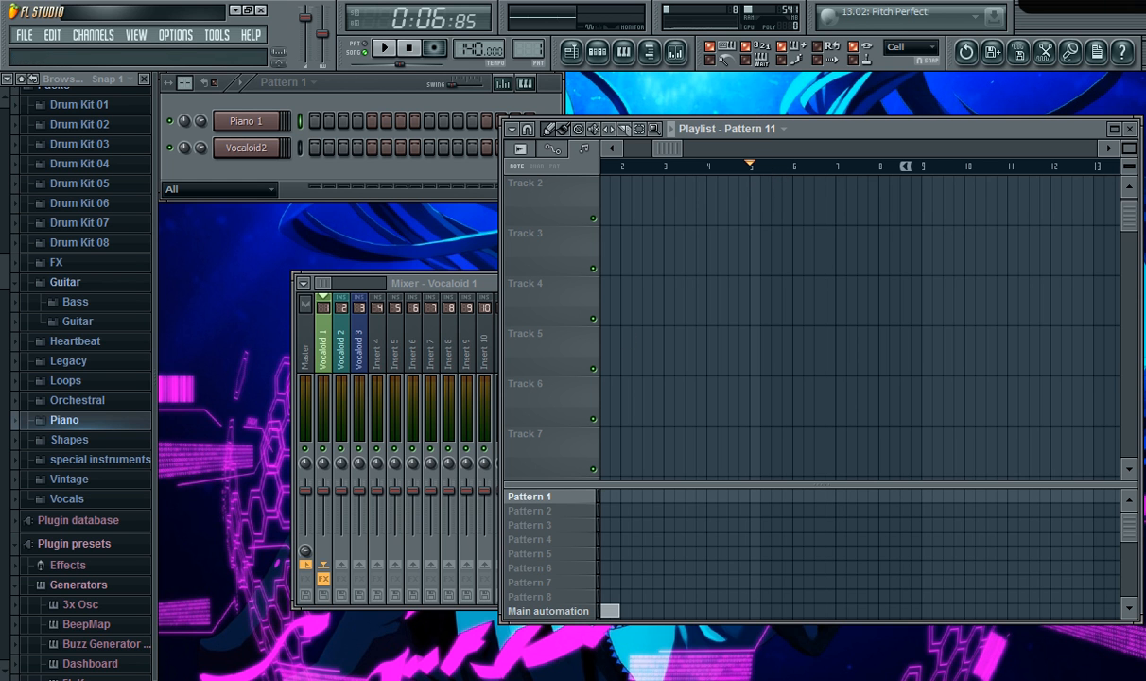
In the VOCALOID Editor, draw a one-beat C3 note at the start of measure 1 and start playback, sending the track information to the ReWire host.
click(346, 678)
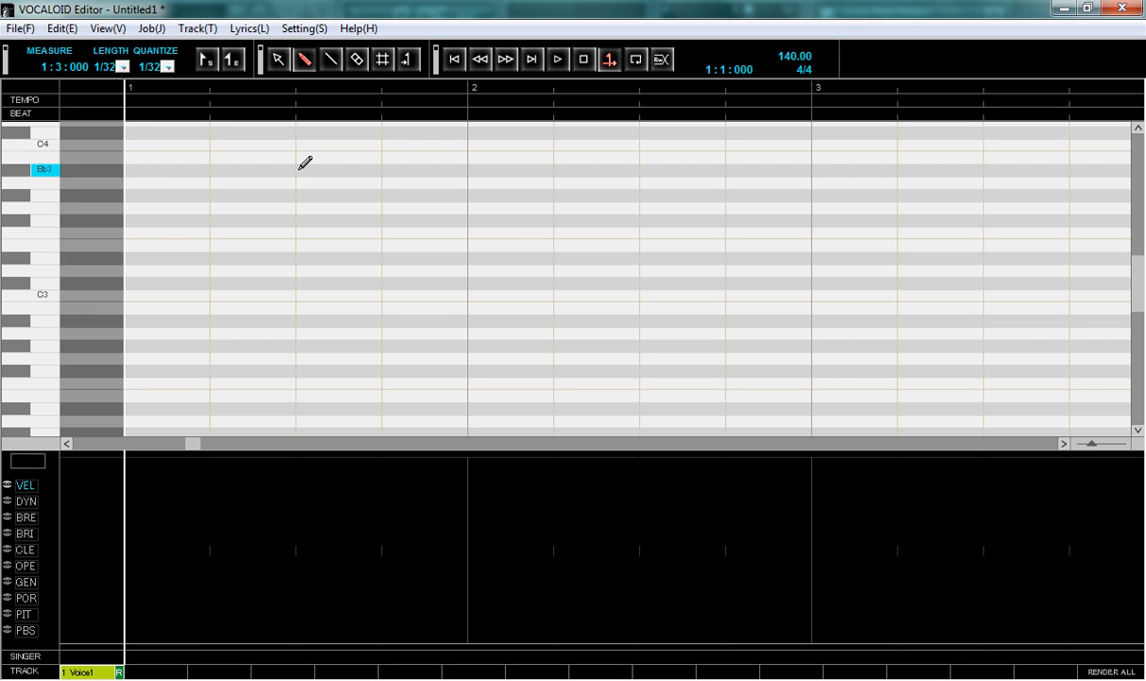
drag(127, 293, 210, 289)
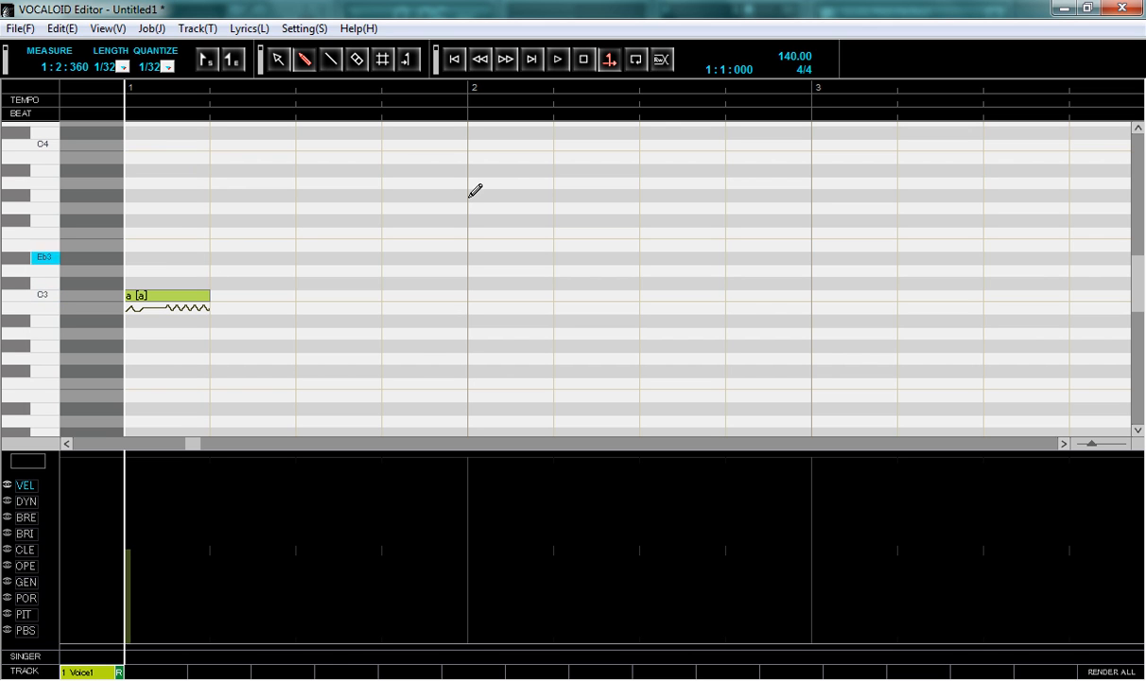
click(555, 61)
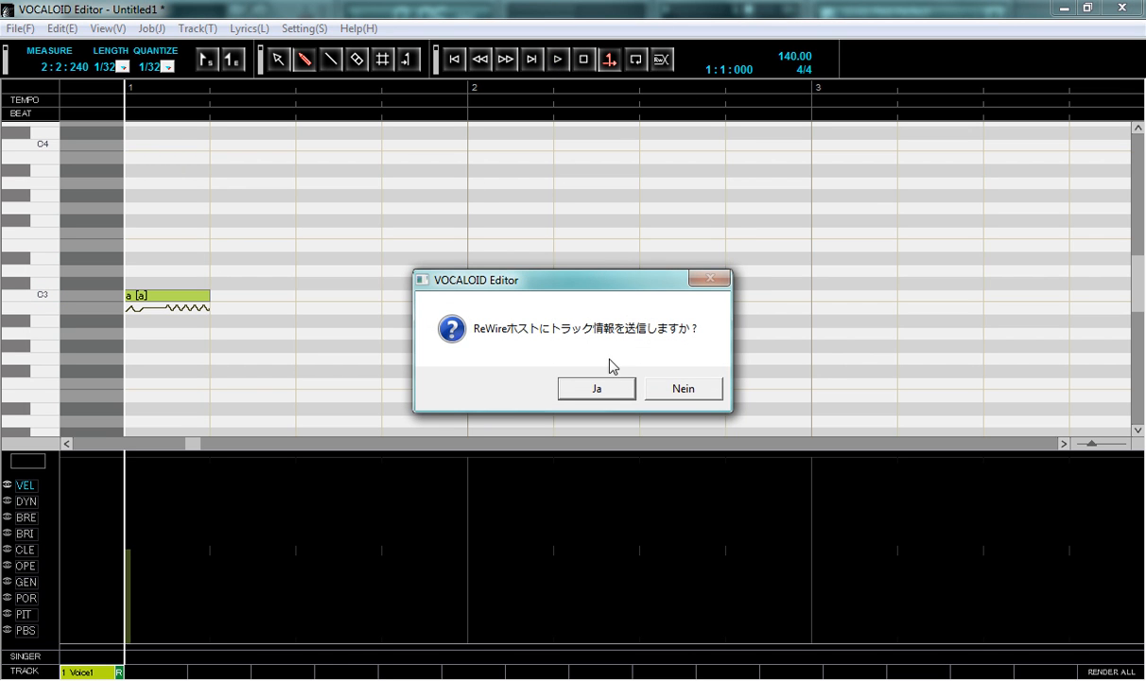
click(601, 388)
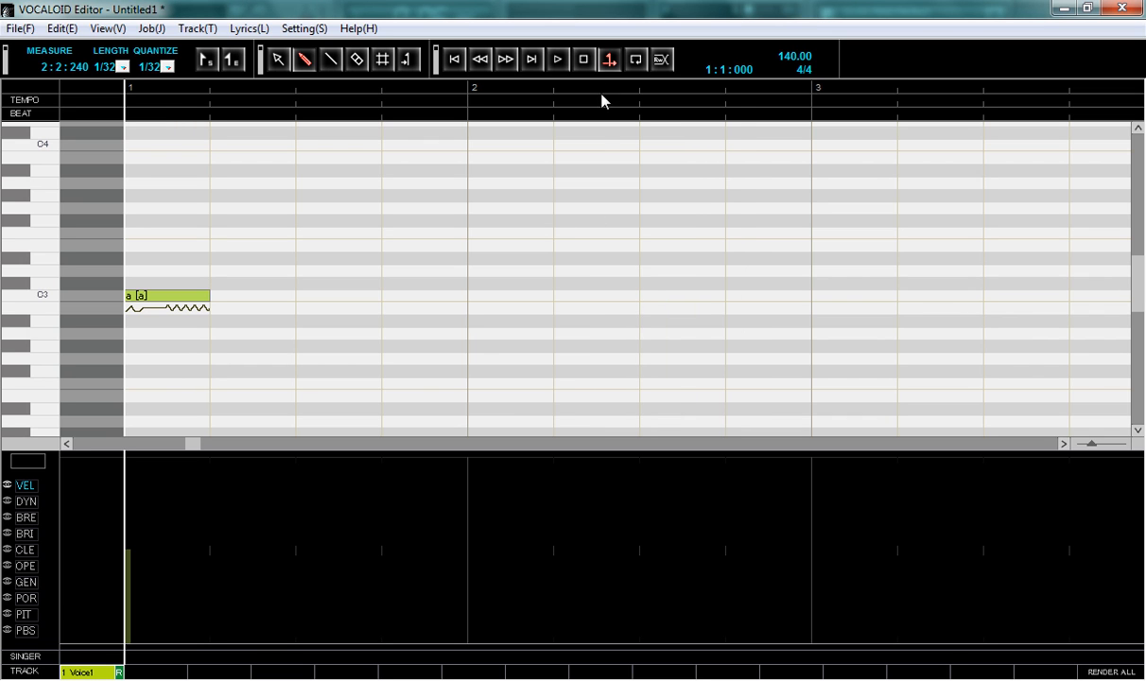
click(558, 60)
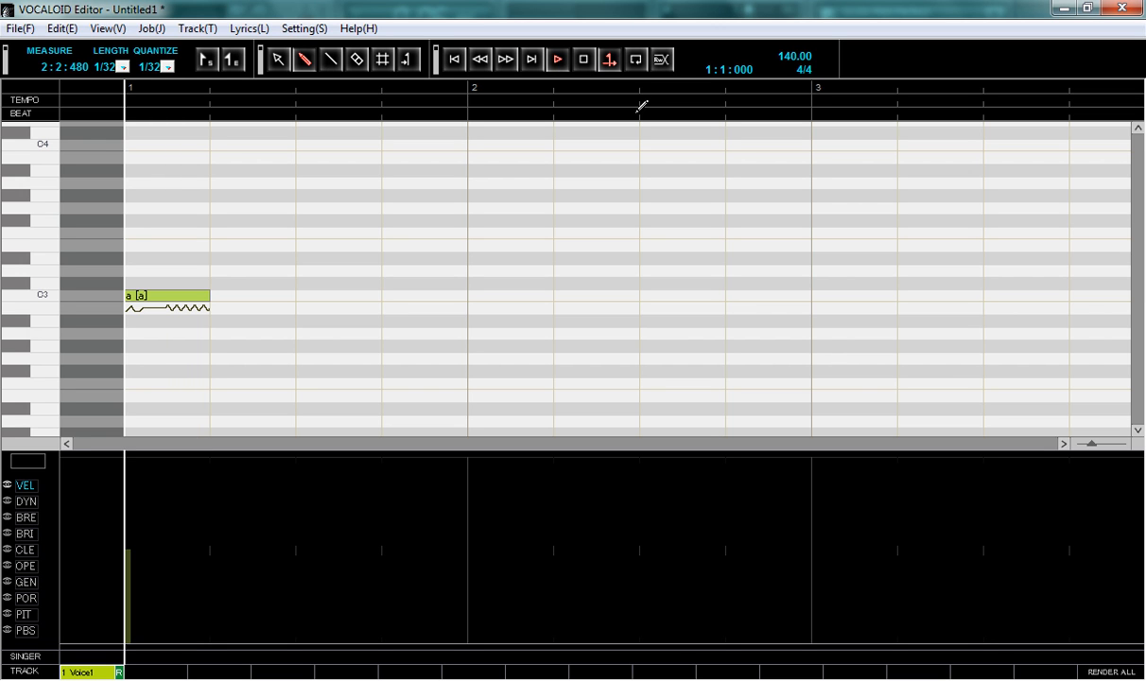
Switch back to FL Studio, shift the playlist window slightly and move the play position to bar 6.
click(1064, 7)
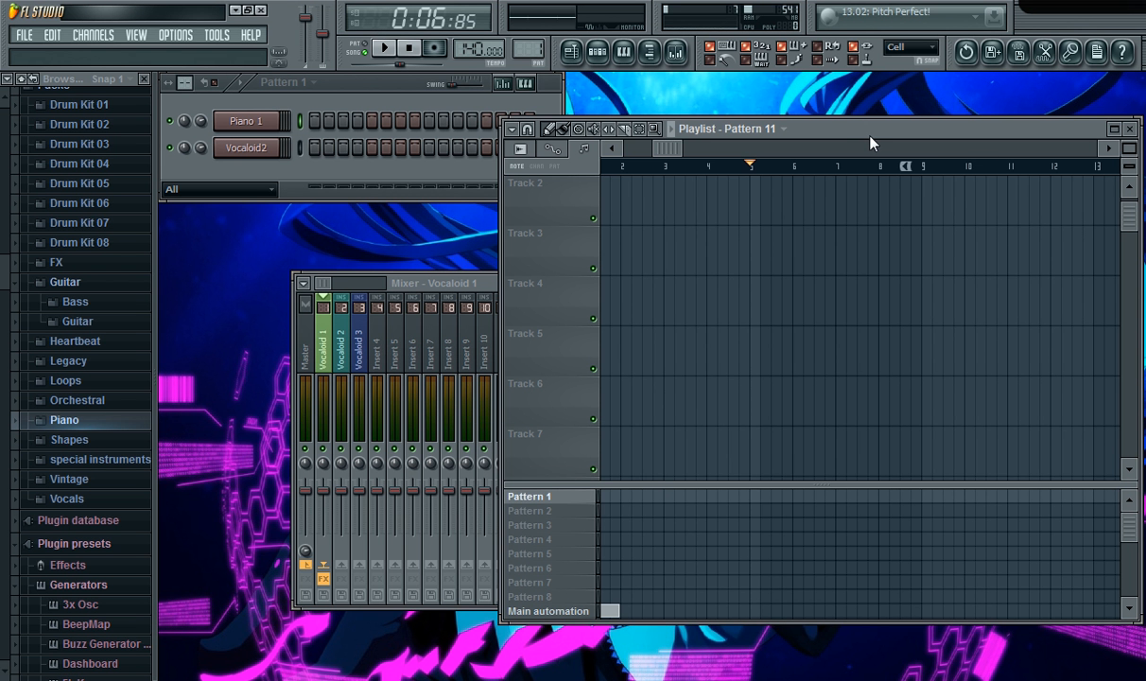
mouse_move(675, 149)
mouse_down()
mouse_move(768, 152)
mouse_move(611, 154)
mouse_move(705, 165)
mouse_move(667, 165)
mouse_move(833, 110)
mouse_up()
click(733, 167)
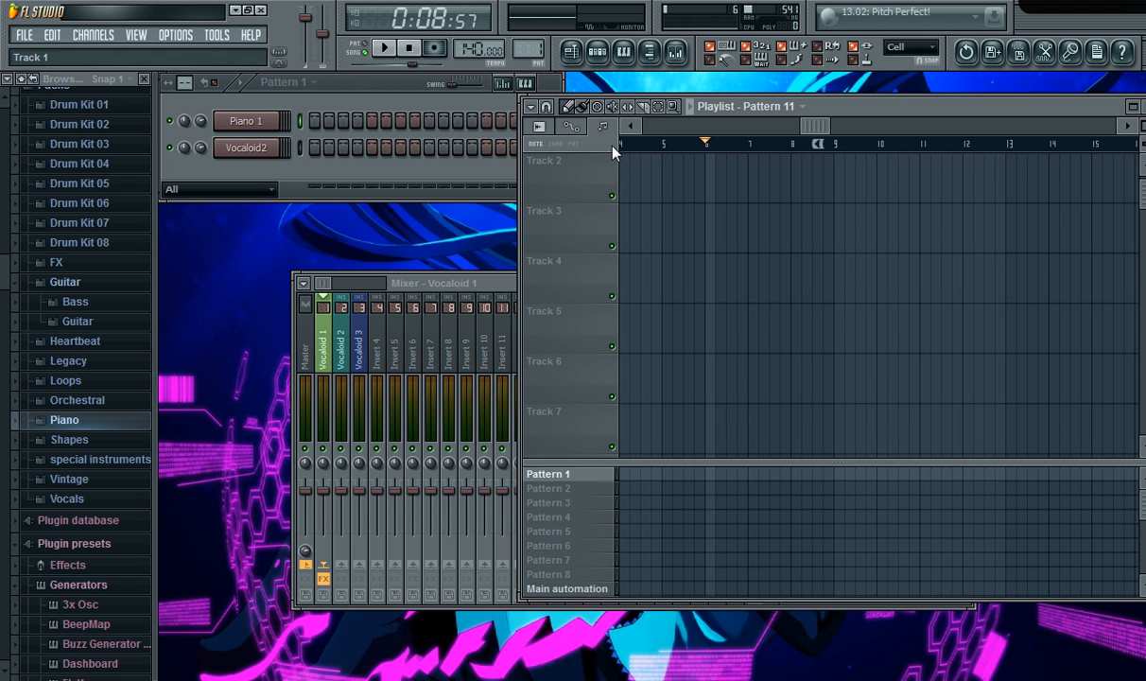
In Piano 1's piano roll, fill bar 1 with one-beat notes G5 and A5 and a two-beat E5, and test its playback.
right_click(252, 124)
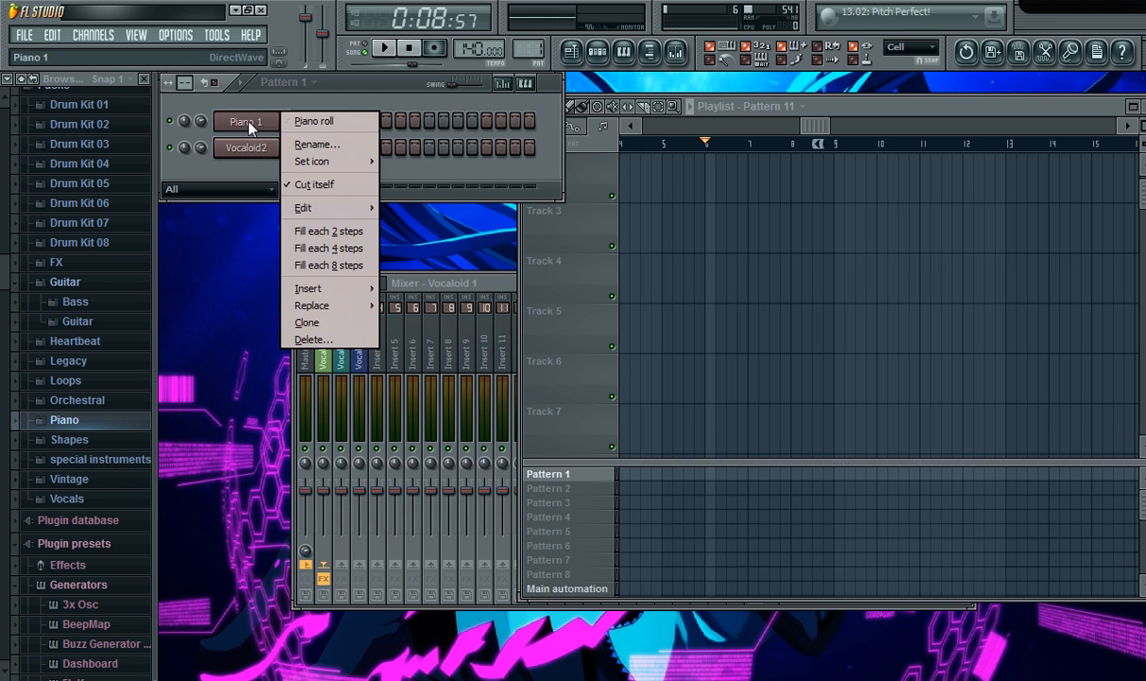
click(309, 119)
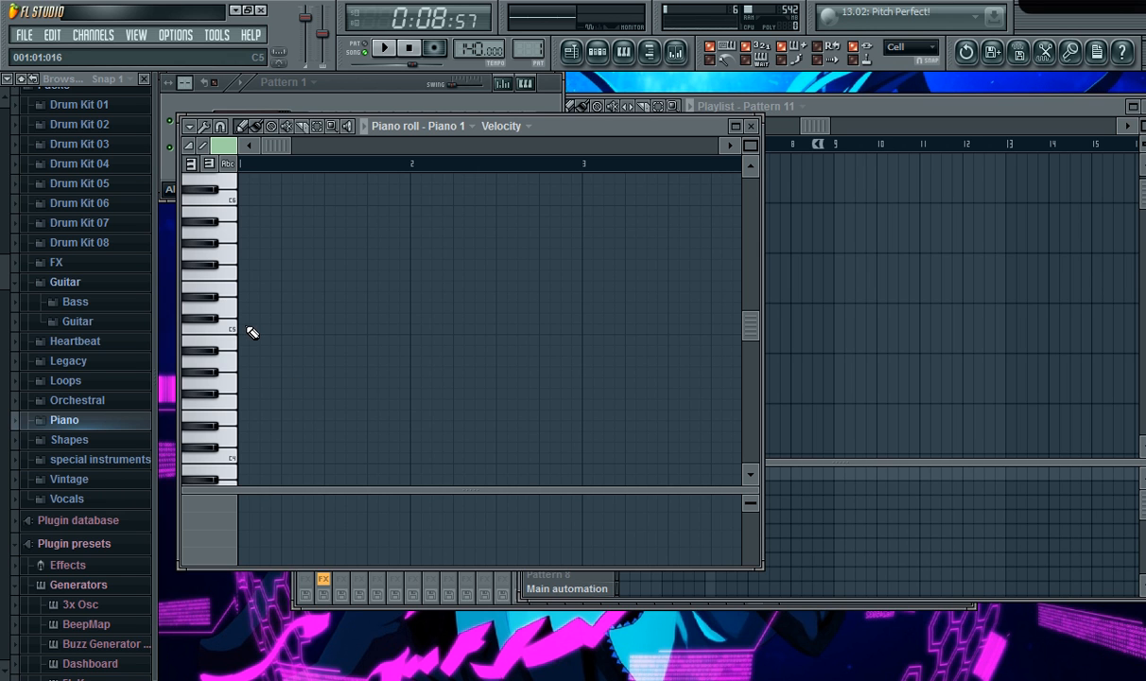
scroll(329, 293, up, 4)
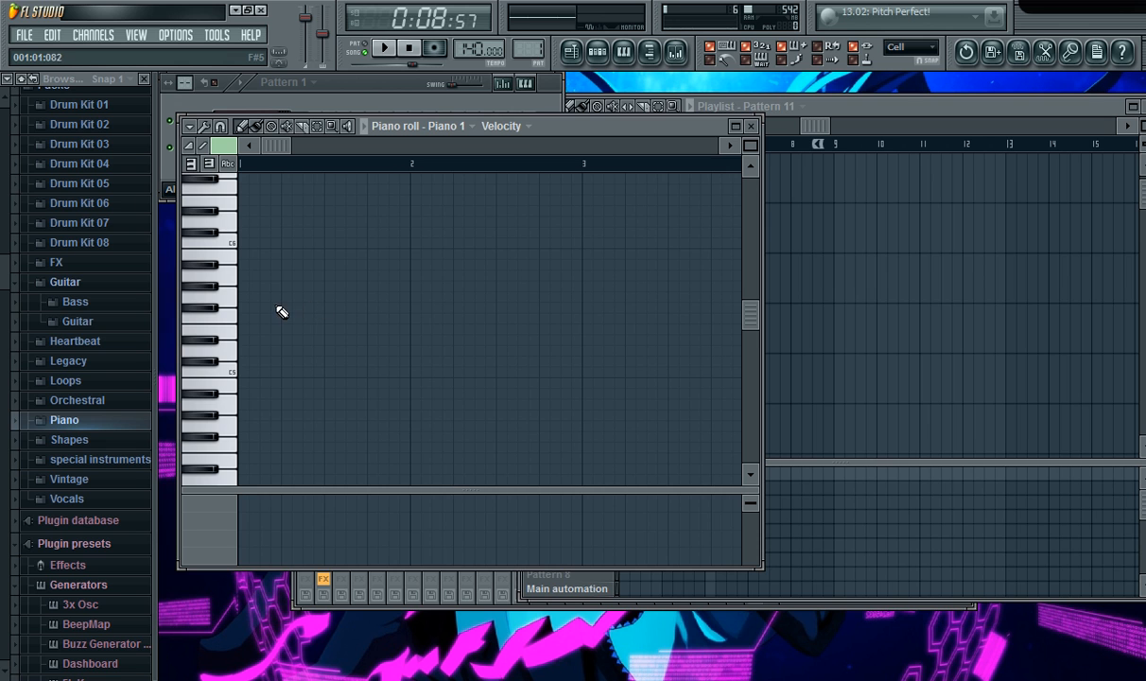
click(243, 295)
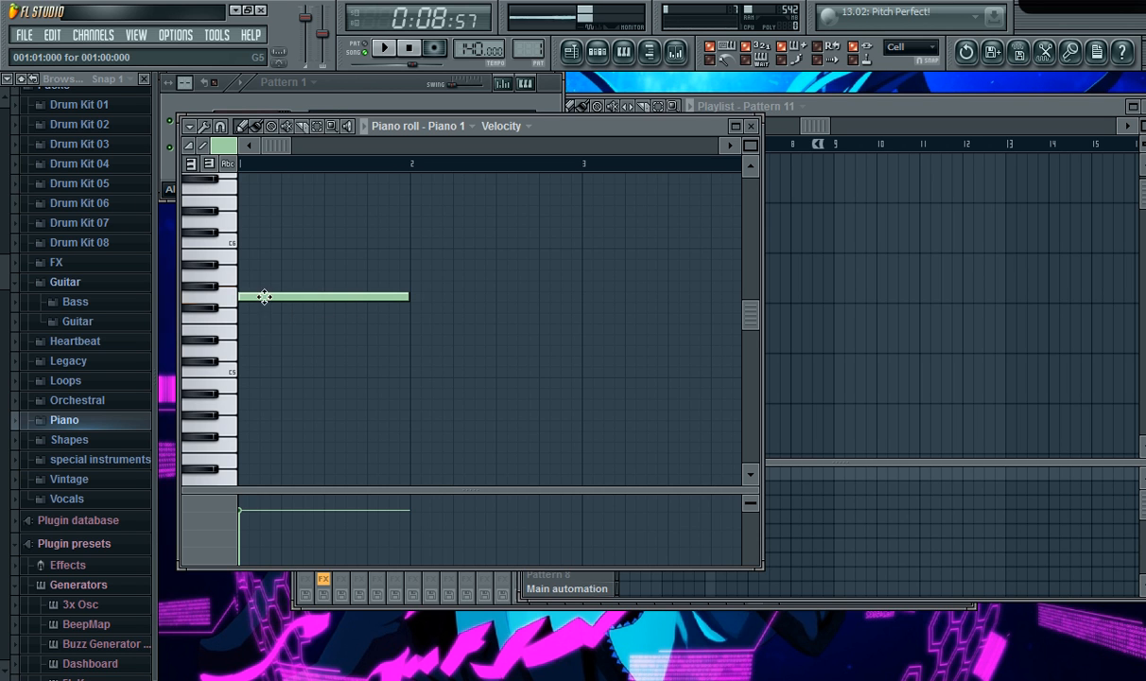
drag(408, 296, 281, 294)
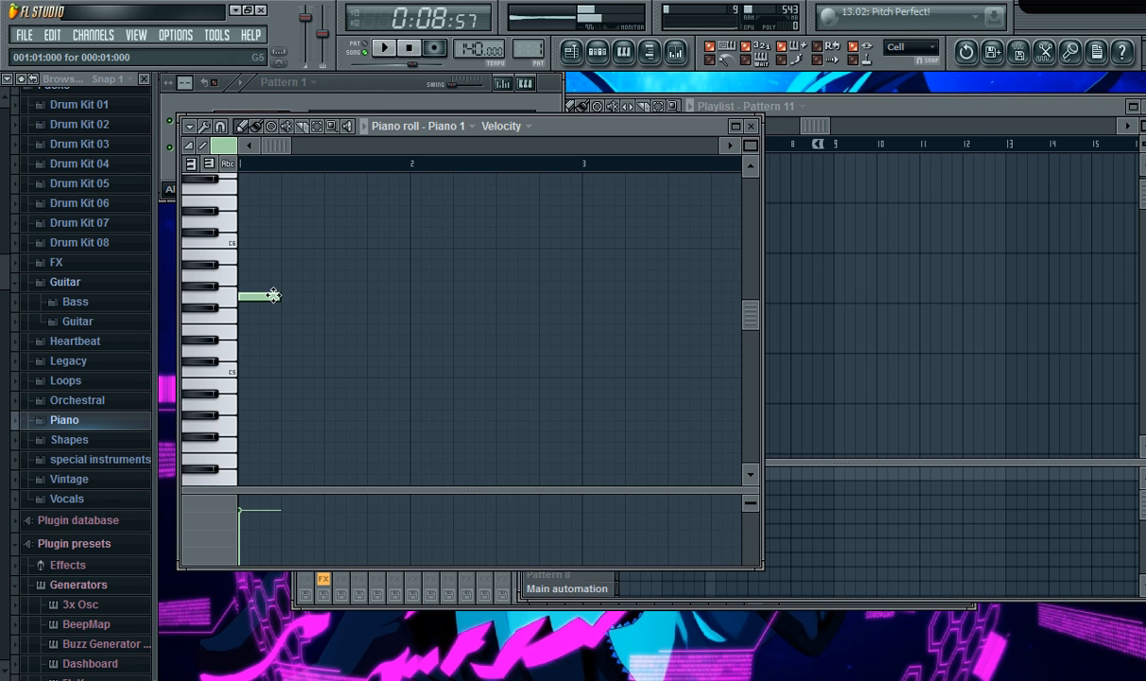
click(286, 275)
click(331, 329)
drag(365, 329, 404, 330)
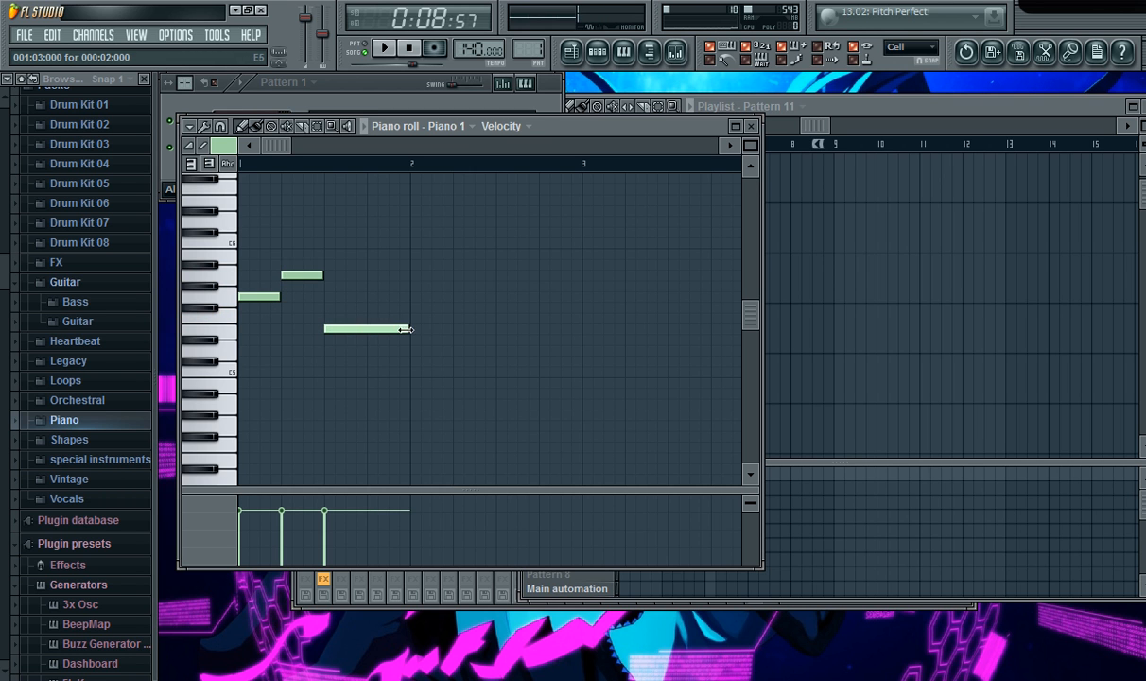
click(384, 47)
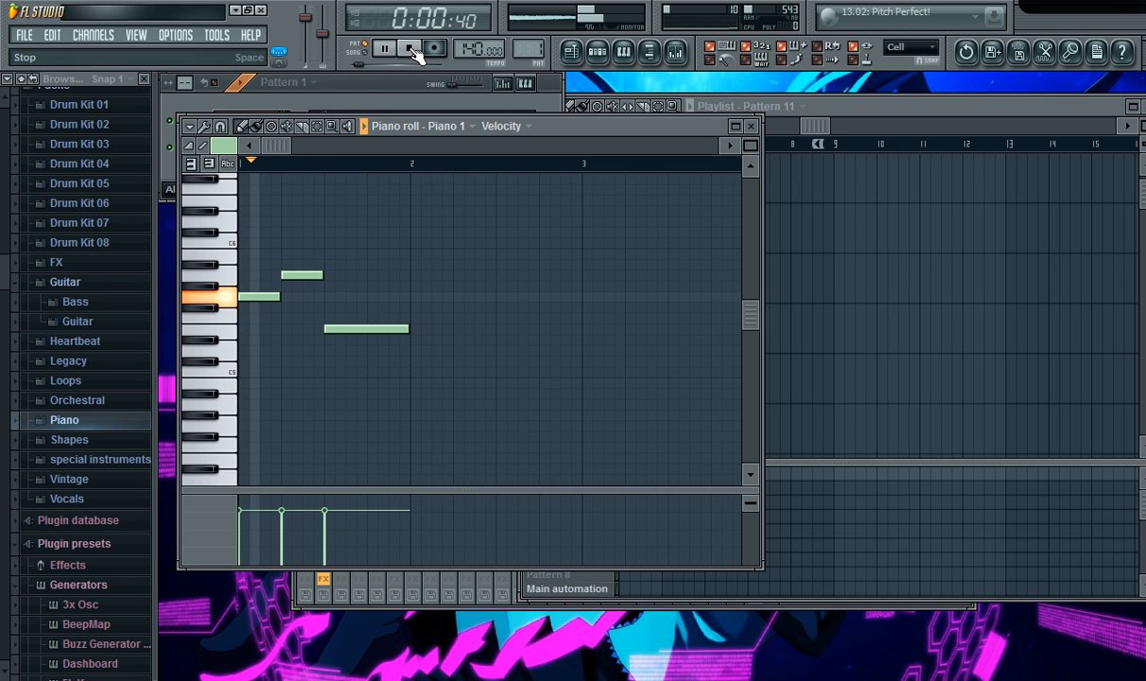
click(410, 48)
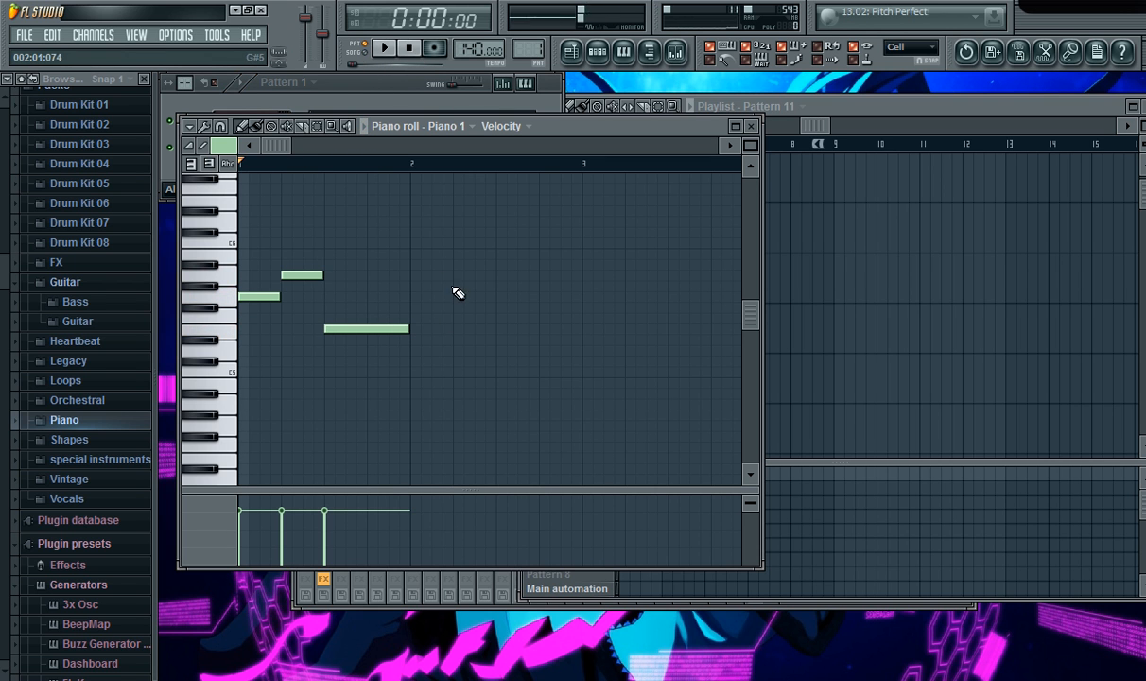
Add one-beat notes G5 and A5 and a two-beat B5 in bar 2, plus a one-bar D6 in bar 3.
drag(265, 149, 303, 151)
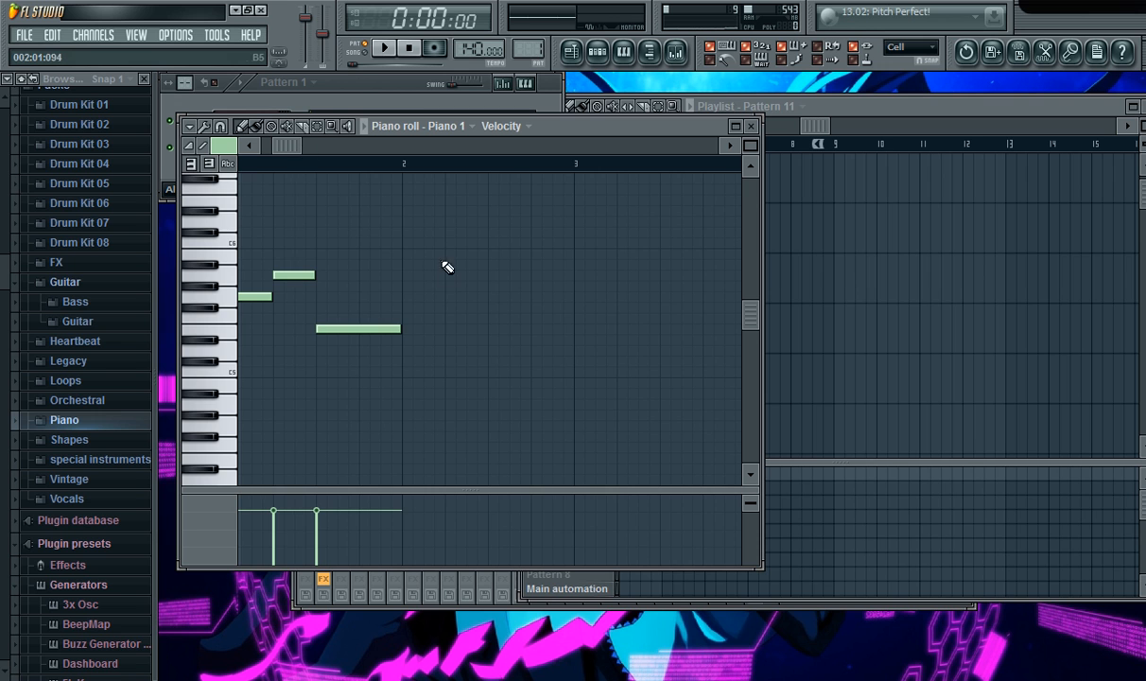
click(382, 329)
click(412, 297)
drag(480, 300, 468, 301)
click(454, 274)
click(490, 244)
drag(489, 246, 501, 256)
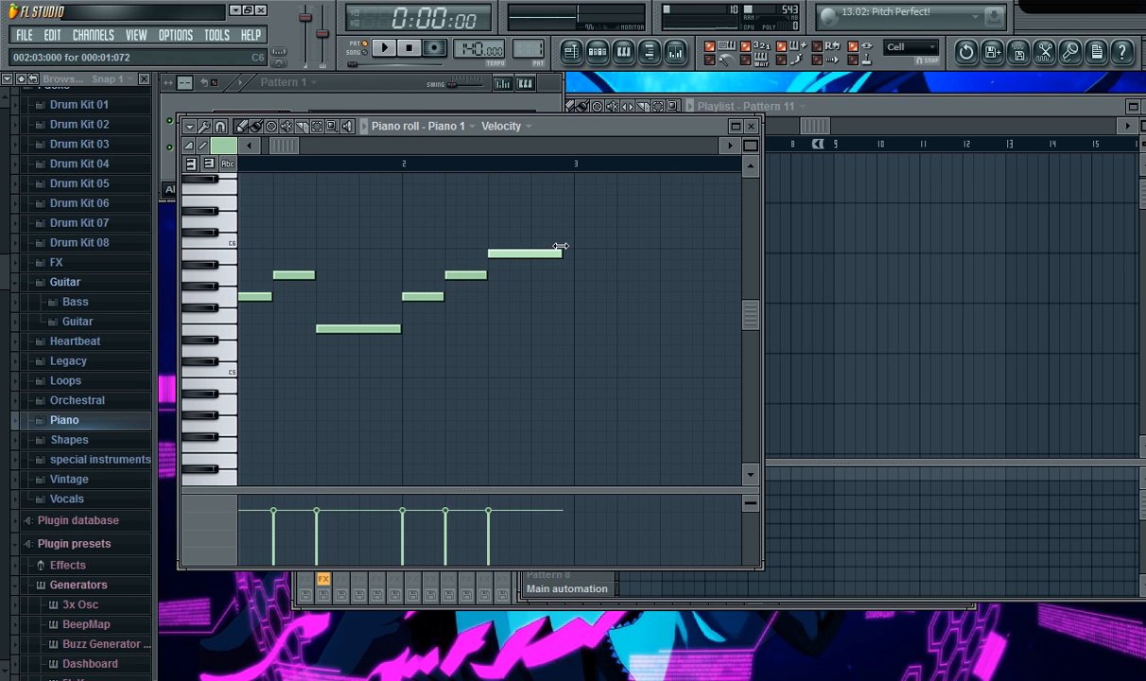
click(578, 221)
mouse_move(657, 220)
mouse_down()
mouse_move(719, 213)
mouse_move(659, 219)
mouse_up()
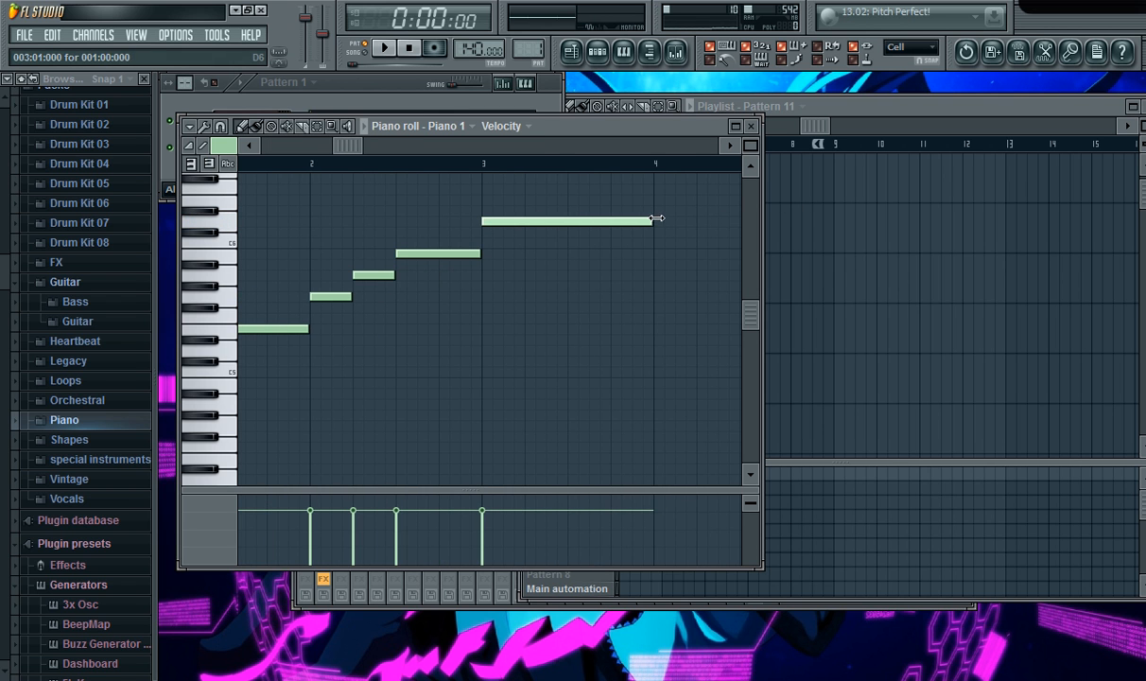
Play back the first three bars of the piano melody from the start and stop it.
drag(359, 145, 267, 147)
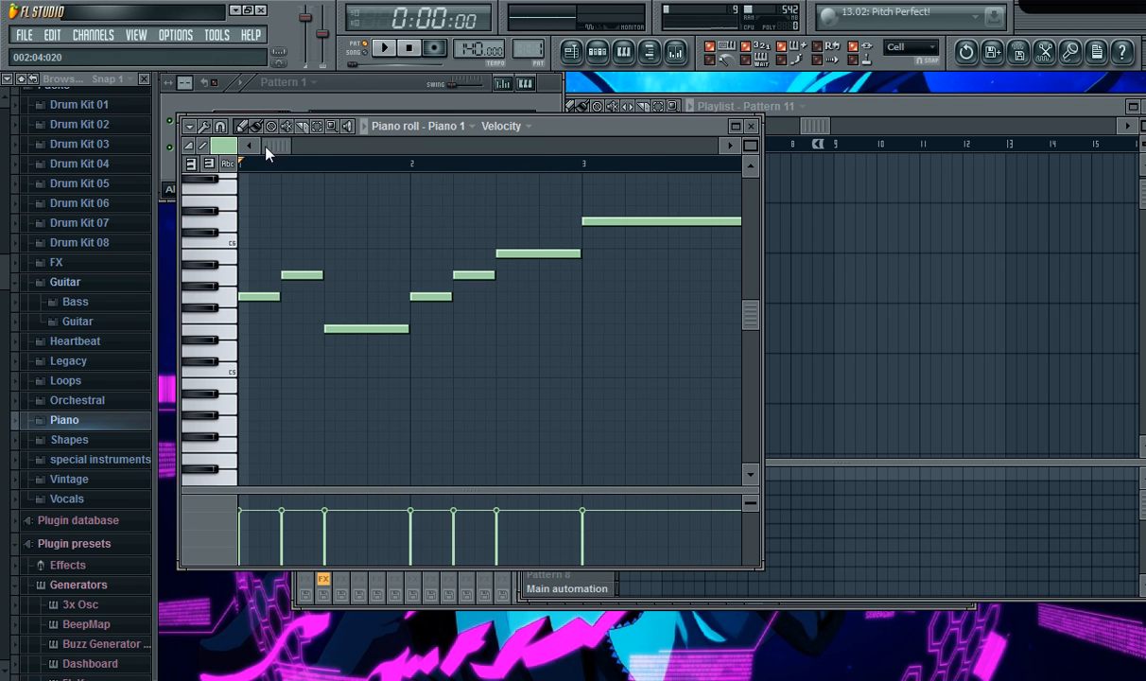
click(381, 48)
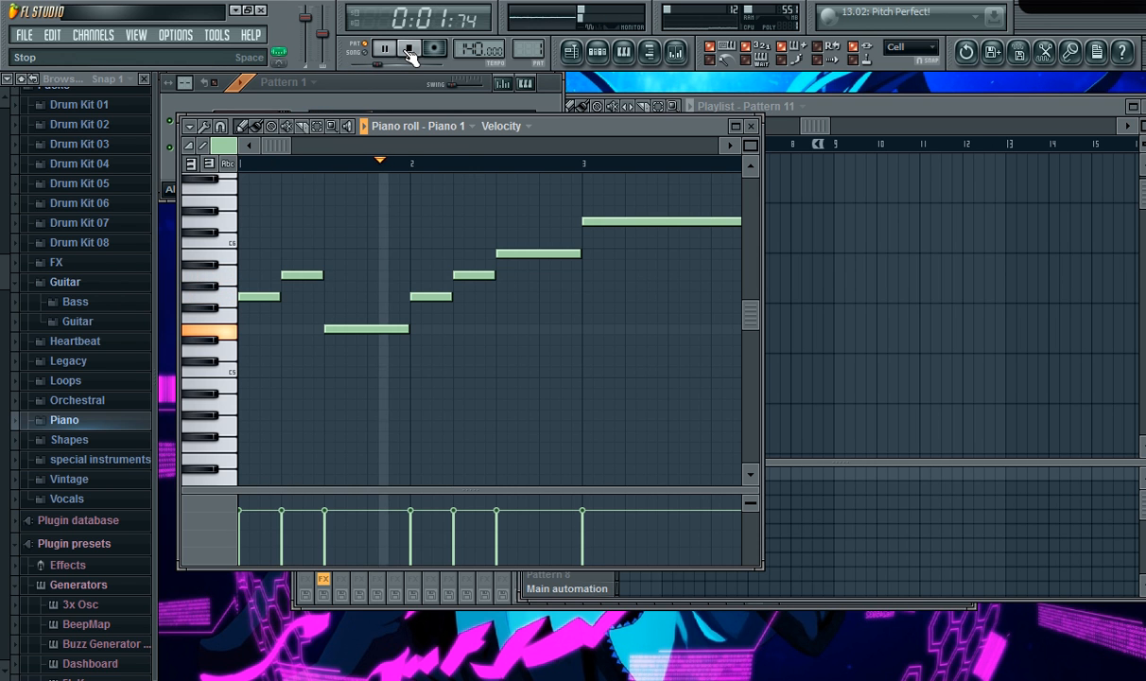
drag(281, 145, 294, 142)
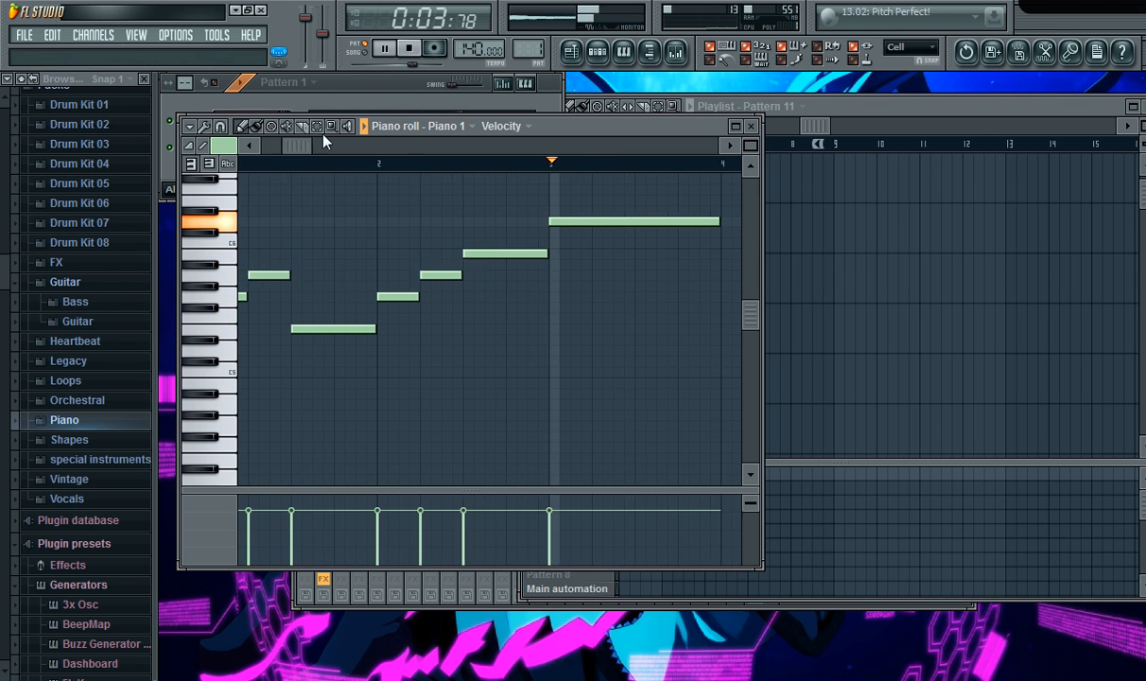
click(408, 47)
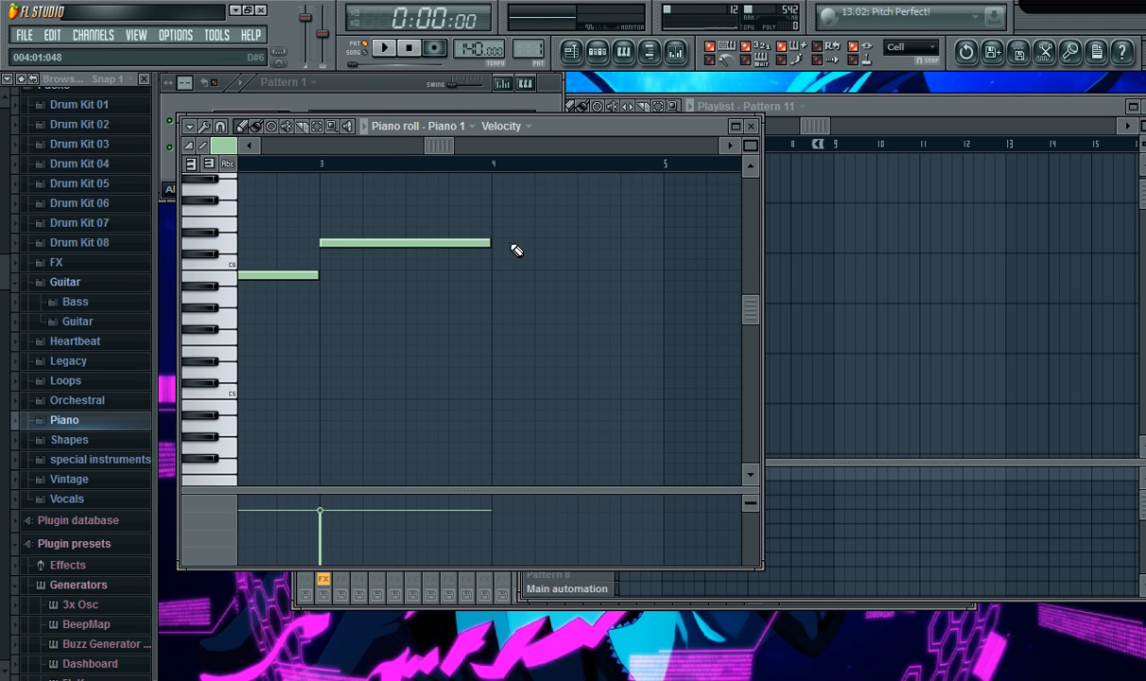
Continue the melody with a one-bar A5 in bar 4, two-beat E5 and D5 in bar 5, and a one-bar E5 in bar 6.
drag(493, 284, 497, 299)
drag(410, 151, 568, 199)
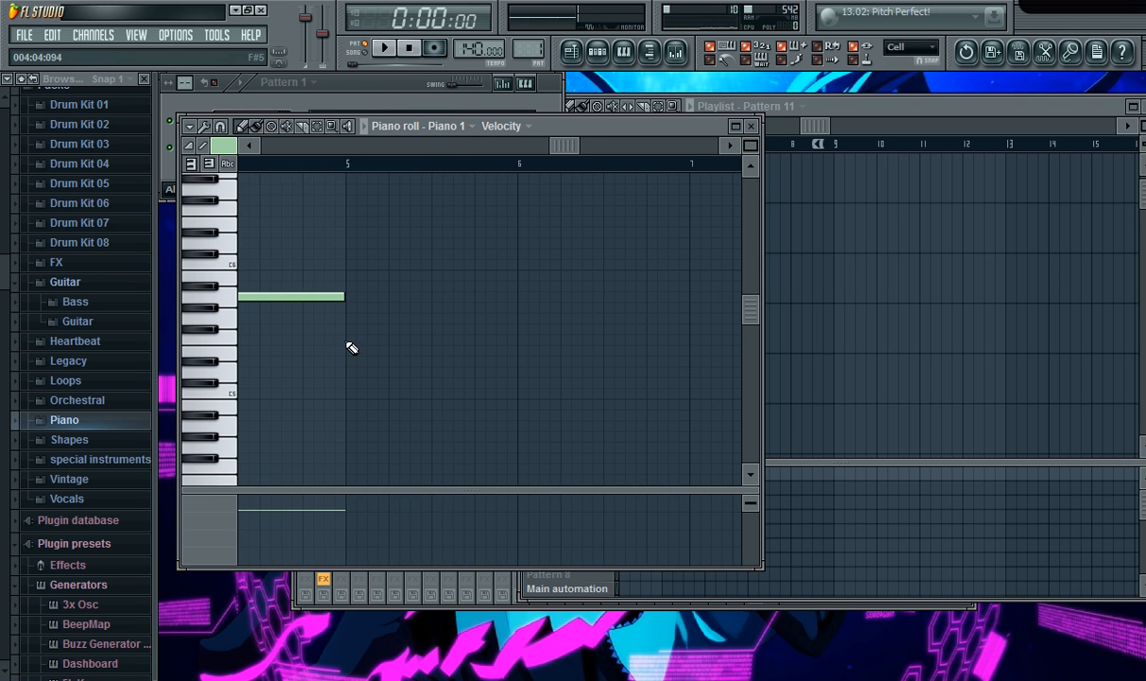
click(347, 380)
drag(349, 366, 348, 344)
drag(508, 348, 430, 351)
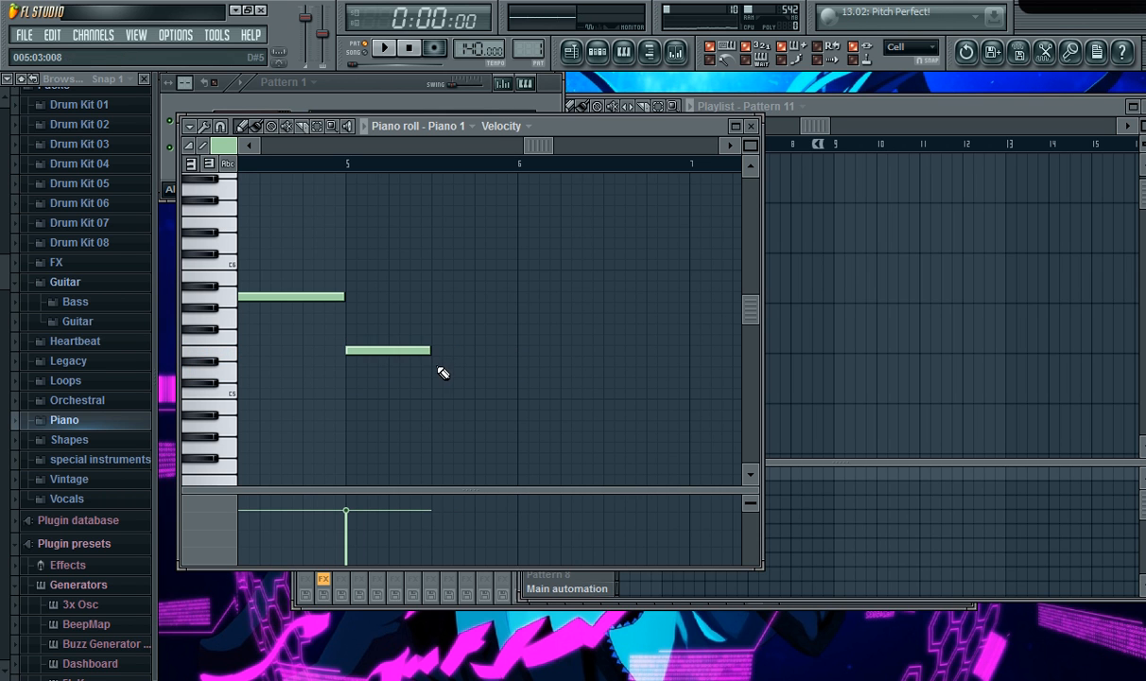
click(434, 373)
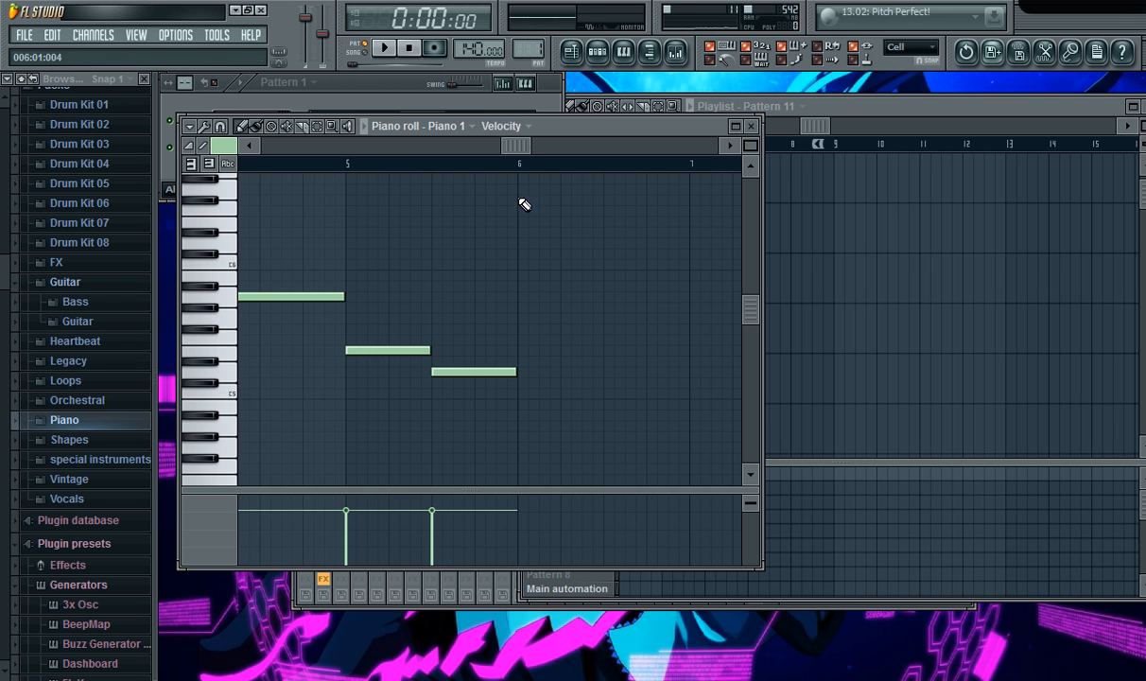
drag(521, 340, 684, 347)
Play the six-bar piano melody from the start twice, following it through bar 6.
click(384, 47)
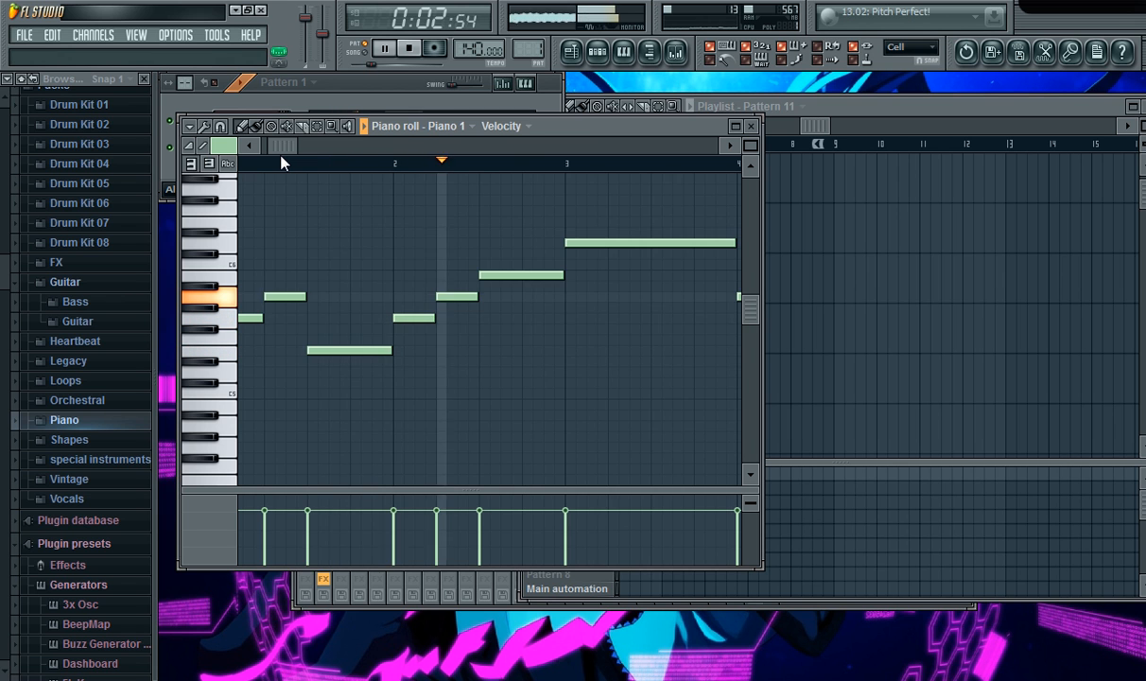
drag(281, 155, 375, 155)
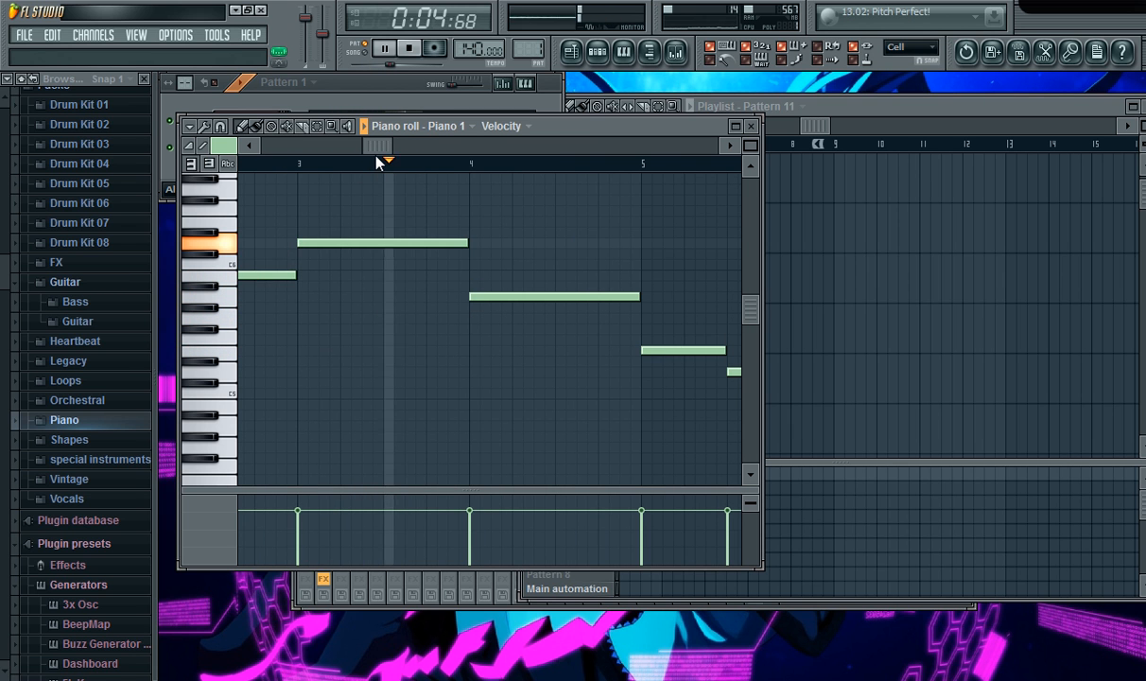
drag(376, 157, 195, 126)
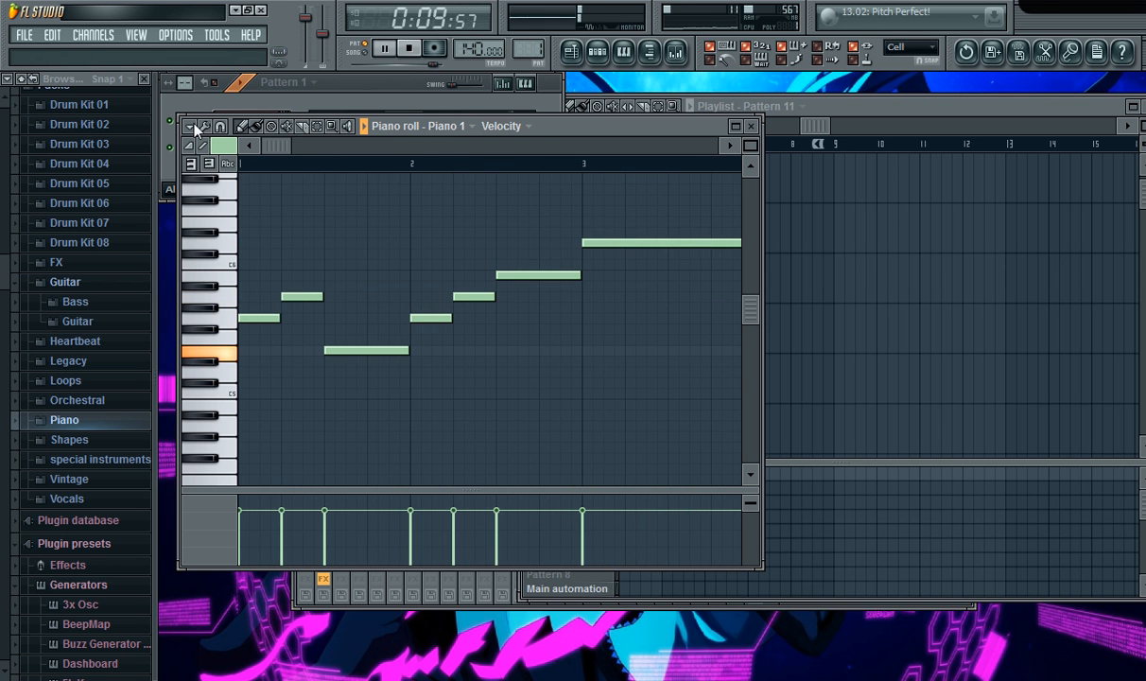
click(410, 49)
mouse_move(286, 144)
mouse_down()
mouse_move(503, 144)
mouse_move(276, 146)
mouse_up()
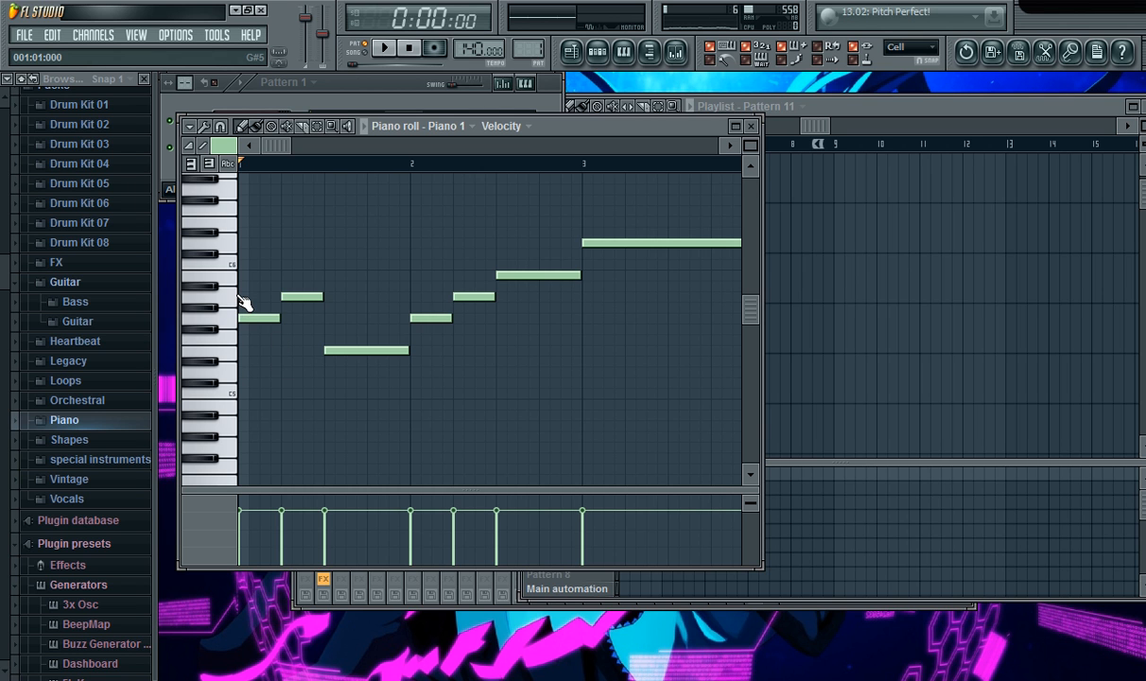
click(230, 244)
drag(283, 146, 247, 149)
click(384, 47)
drag(277, 151, 486, 160)
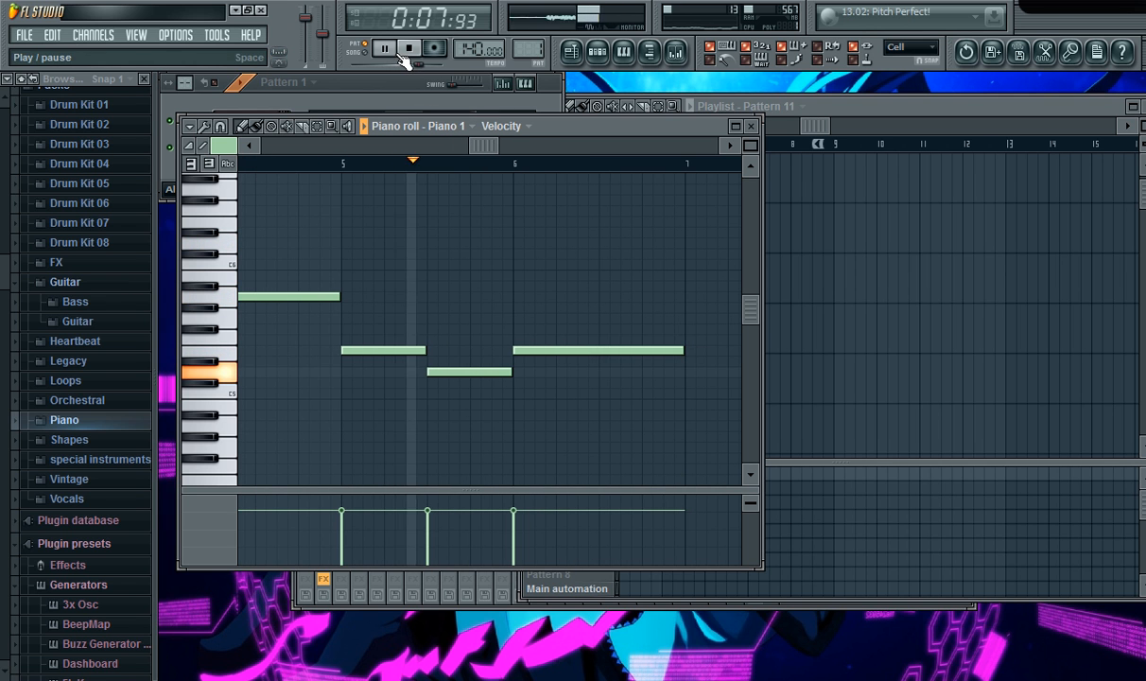
drag(489, 148, 554, 148)
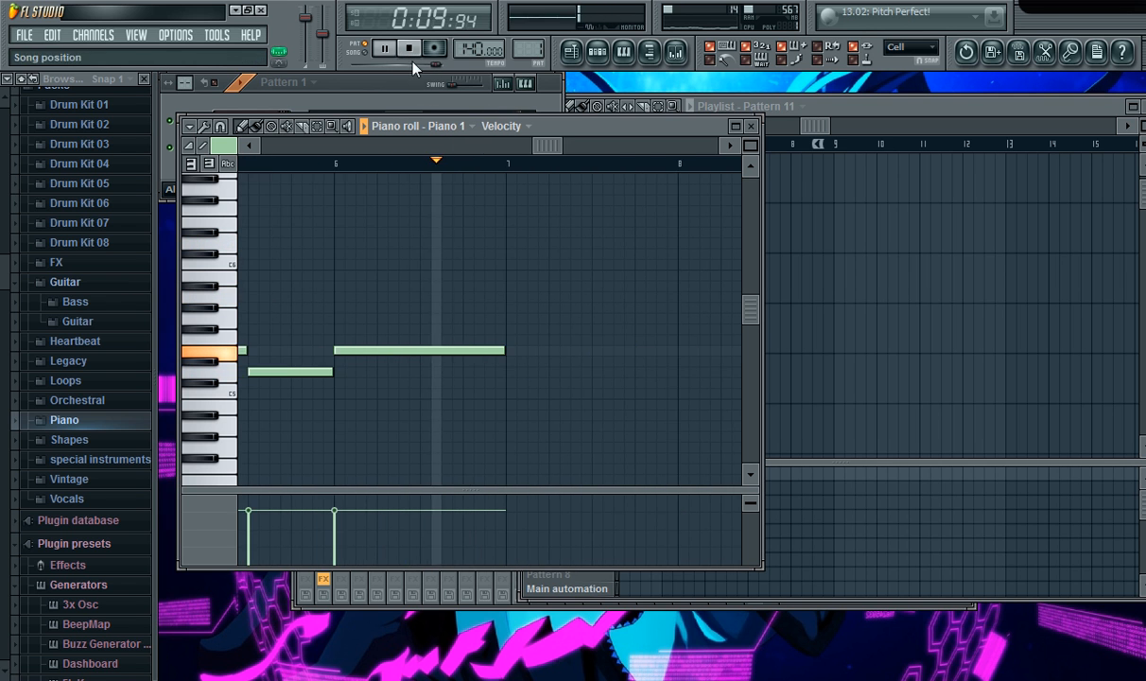
click(384, 47)
Extend the melody with two-beat E5 and D5 notes in bar 7 and a one-bar E5 in bar 8.
click(484, 351)
click(486, 350)
click(514, 350)
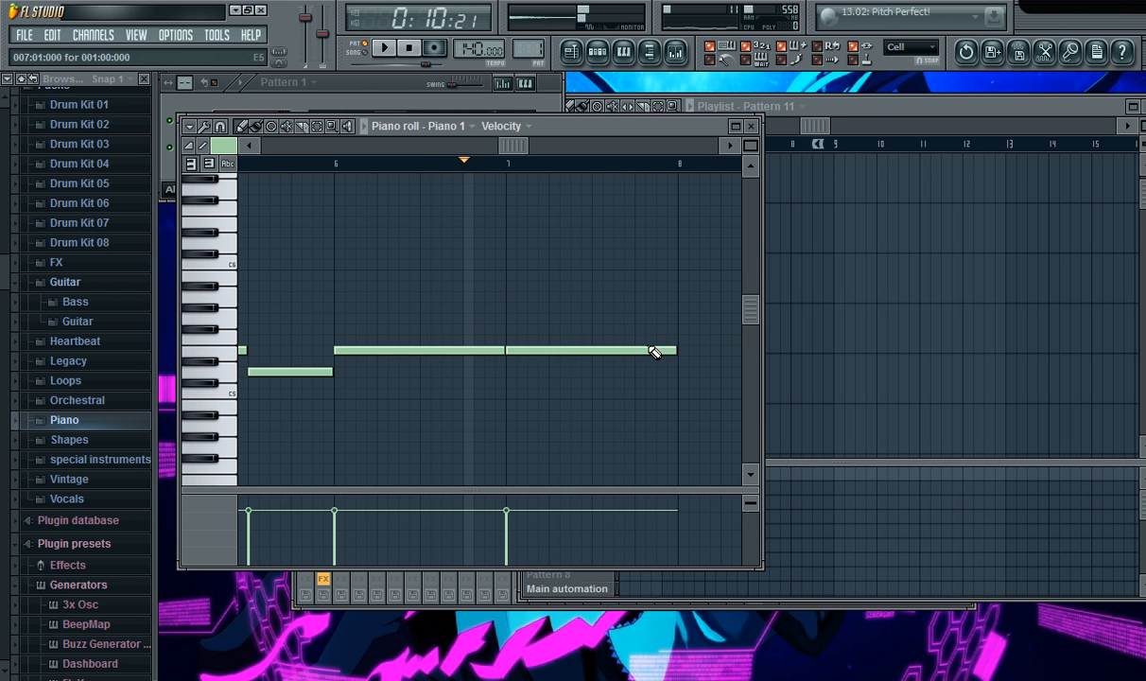
drag(677, 350, 591, 374)
click(605, 373)
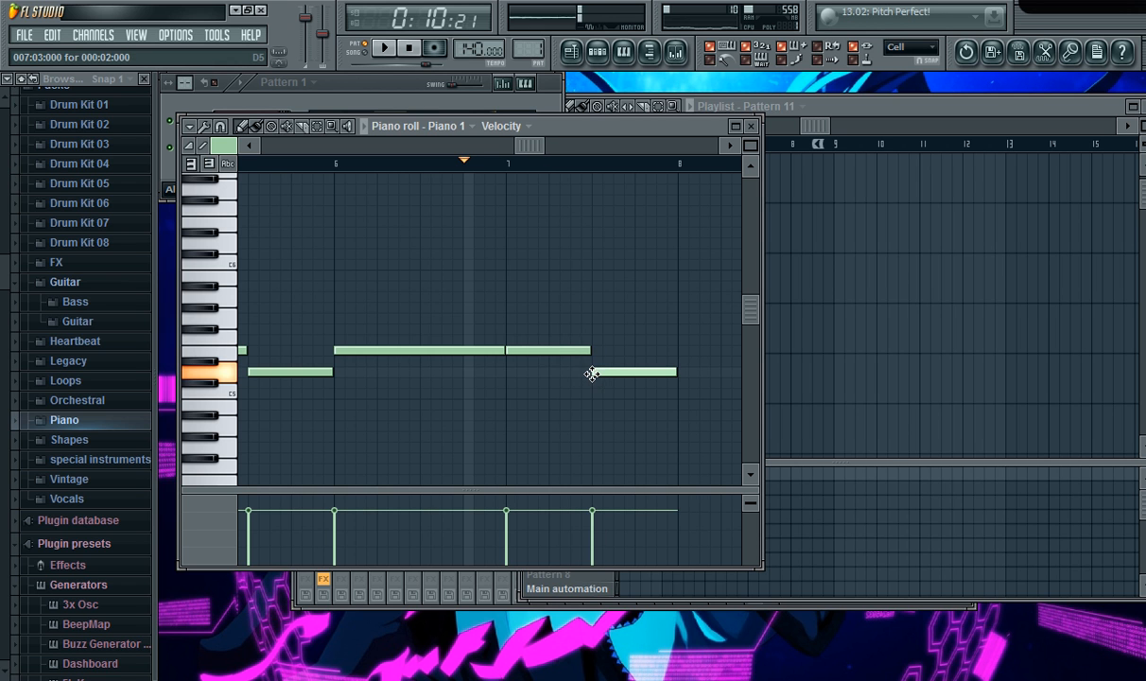
click(682, 350)
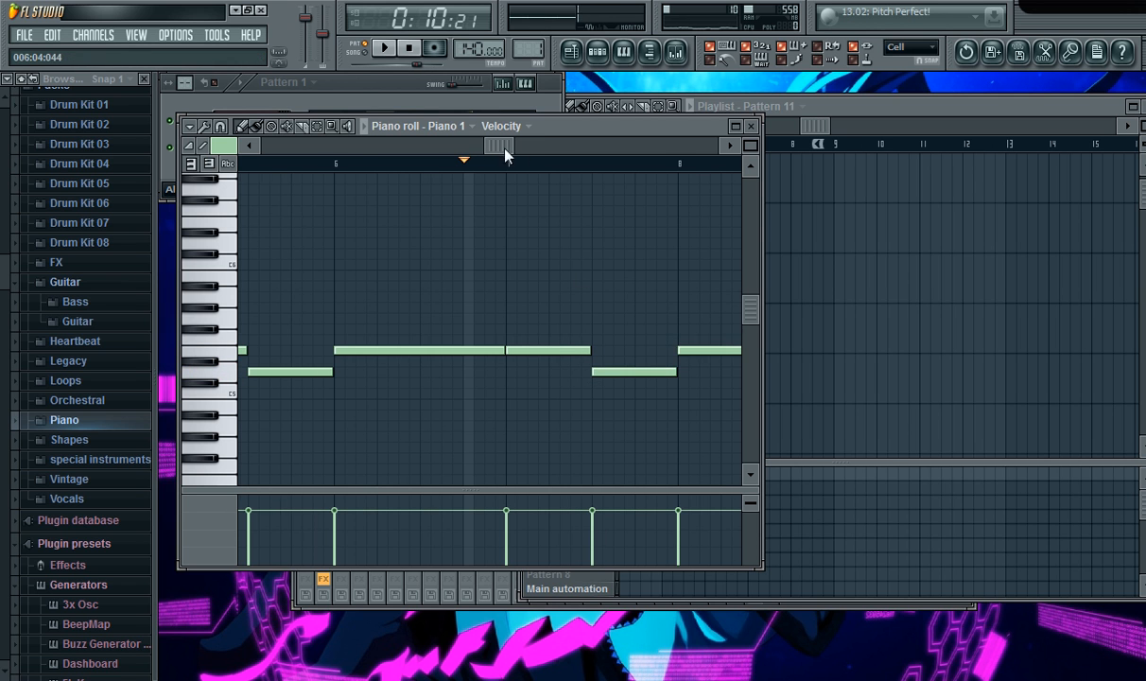
drag(494, 146, 578, 148)
drag(467, 349, 562, 335)
drag(564, 148, 535, 198)
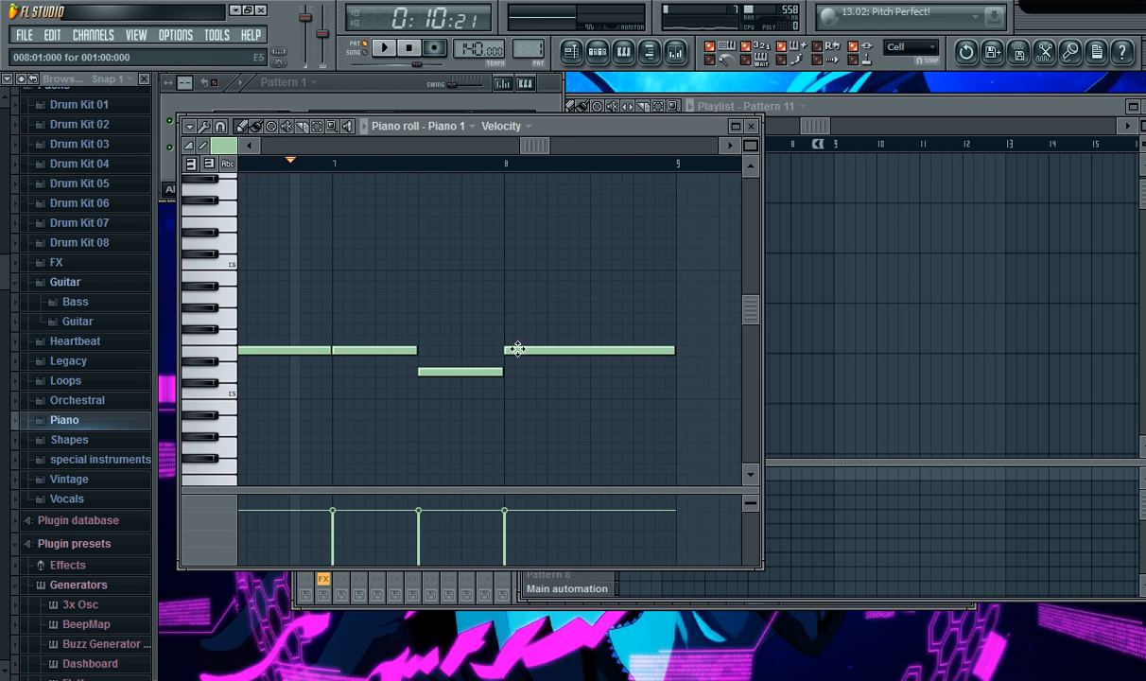
scroll(525, 356, down, 3)
click(519, 384)
drag(519, 387, 518, 405)
click(512, 361)
drag(512, 361, 507, 404)
click(509, 328)
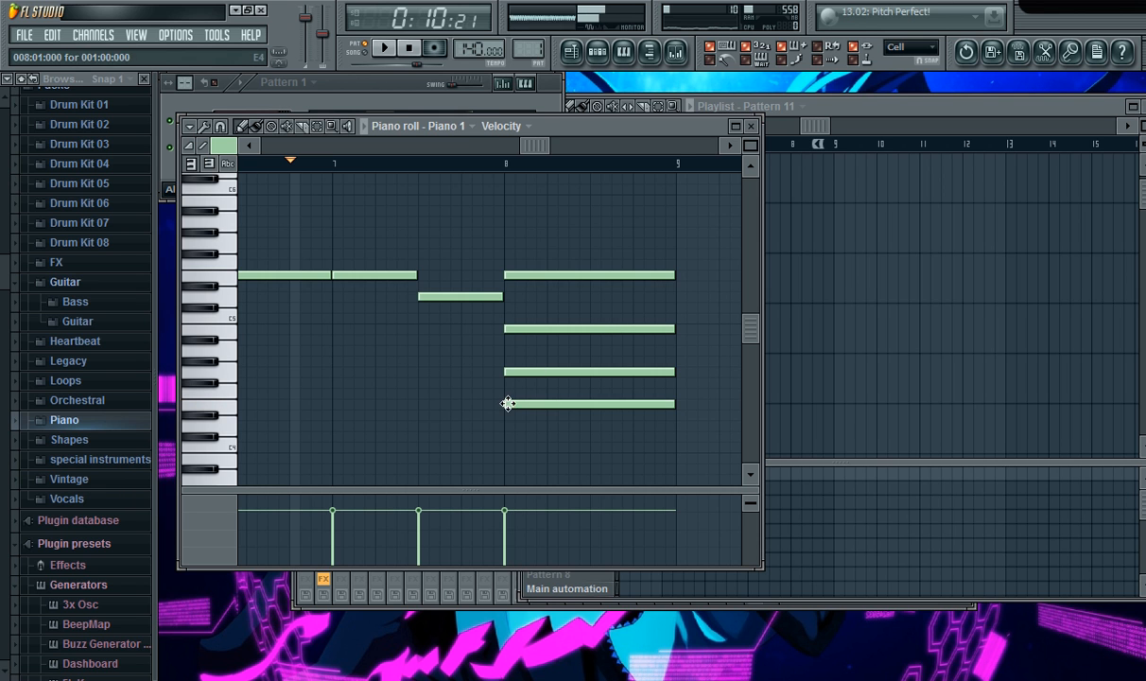
right_click(560, 404)
right_click(573, 372)
right_click(584, 329)
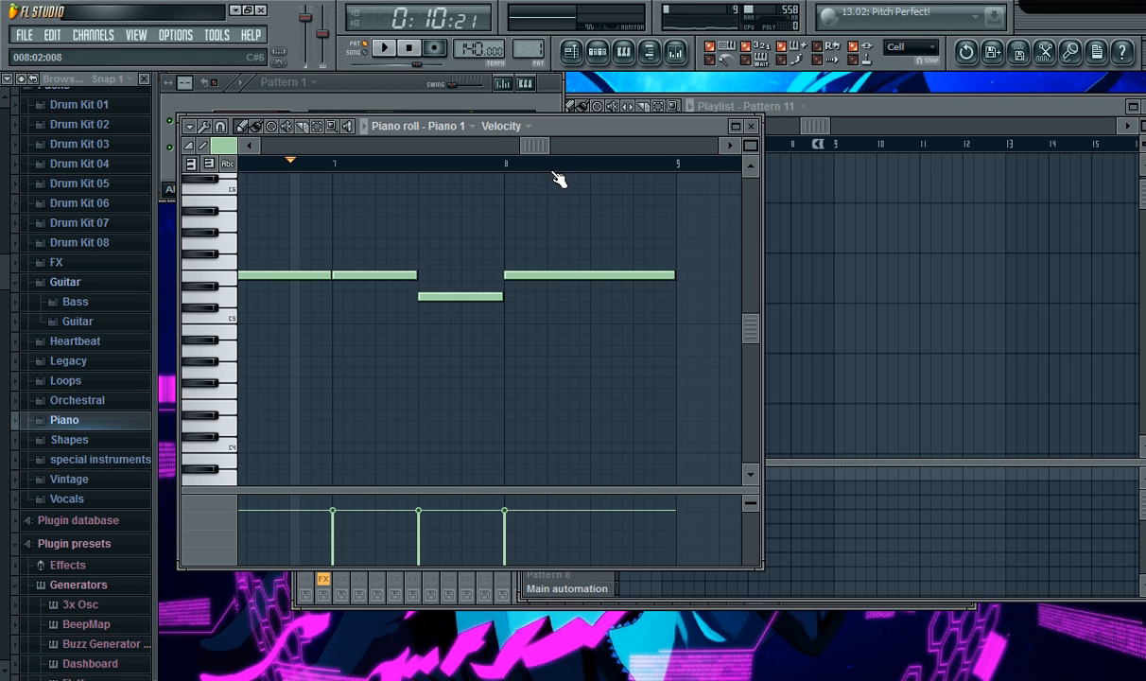
Add a one-bar E4 bass note in bar 1 of the piano pattern, then play the opening and stop it.
drag(537, 143, 573, 129)
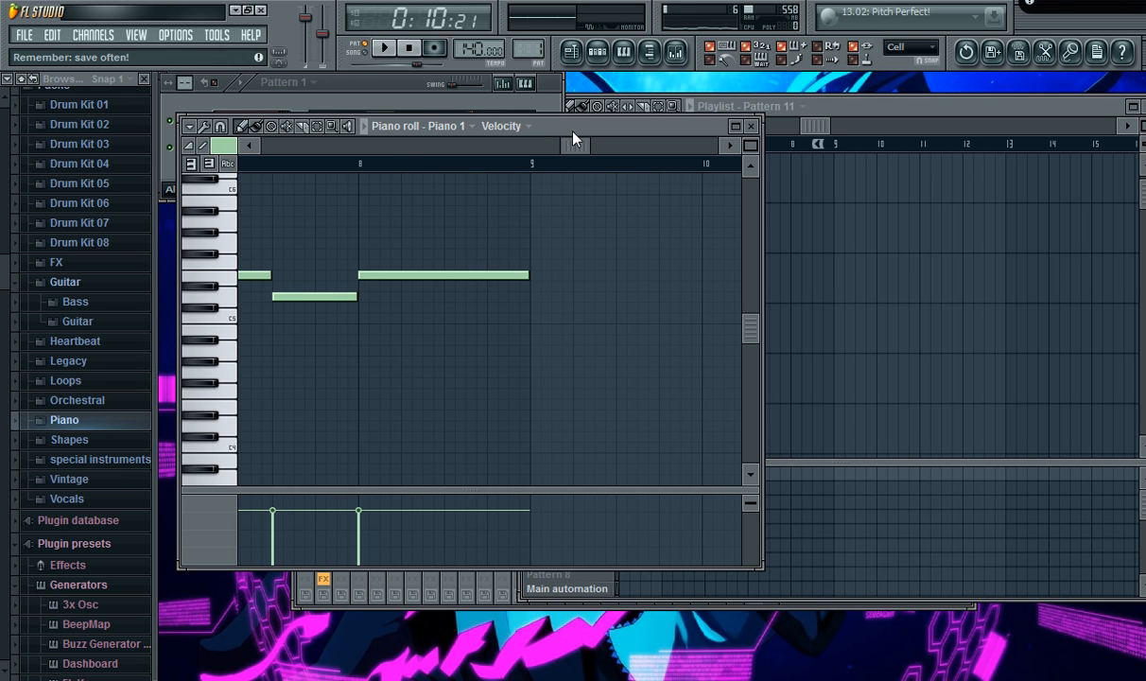
drag(572, 138, 561, 147)
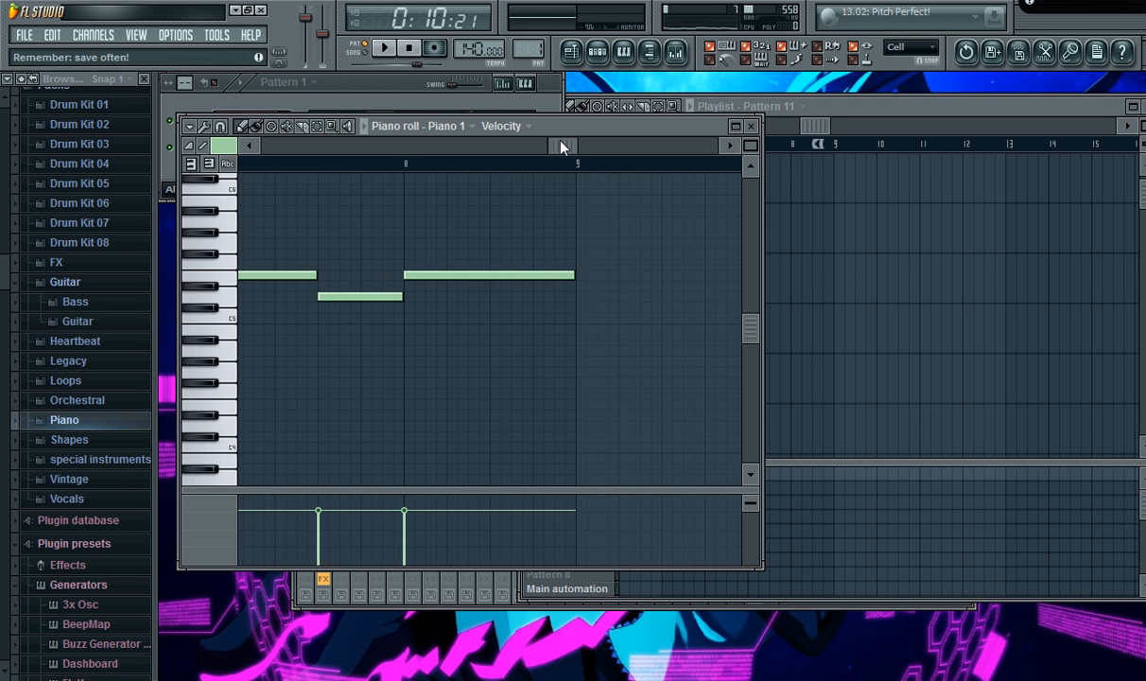
drag(561, 147, 251, 148)
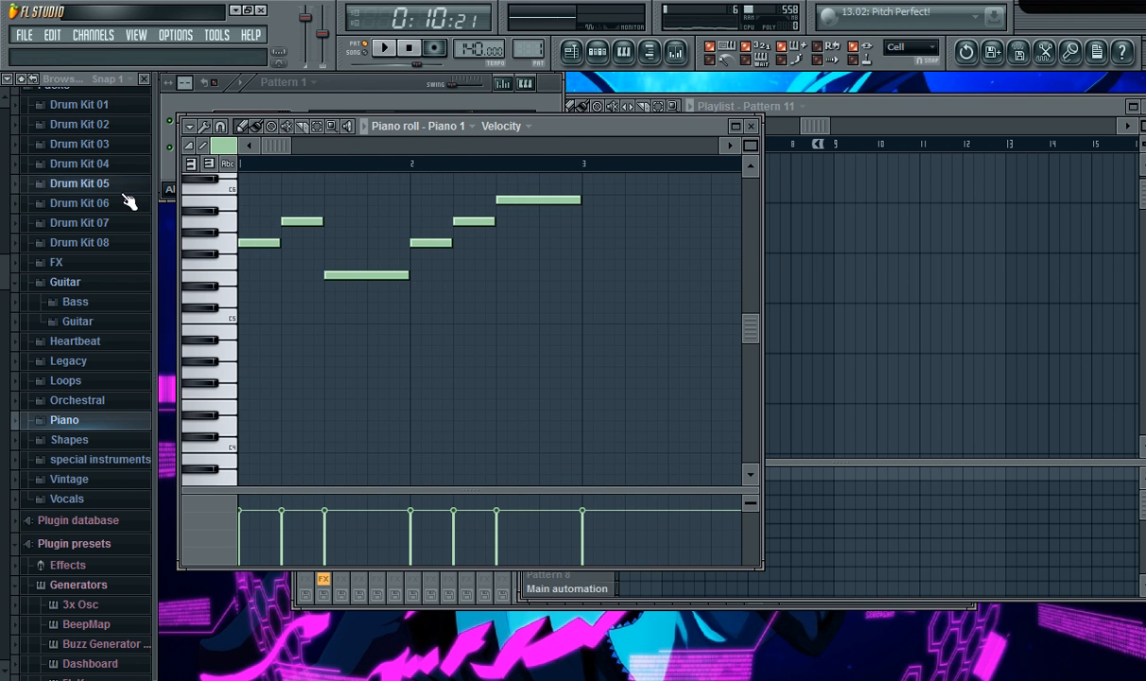
scroll(248, 224, up, 3)
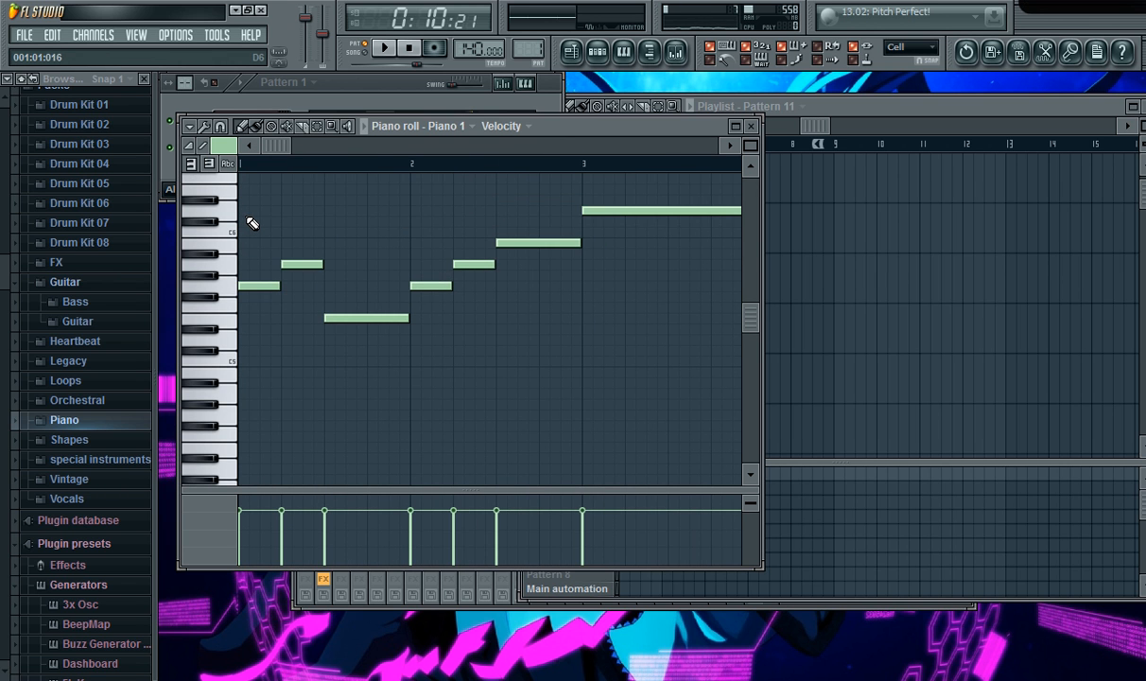
scroll(259, 227, down, 2)
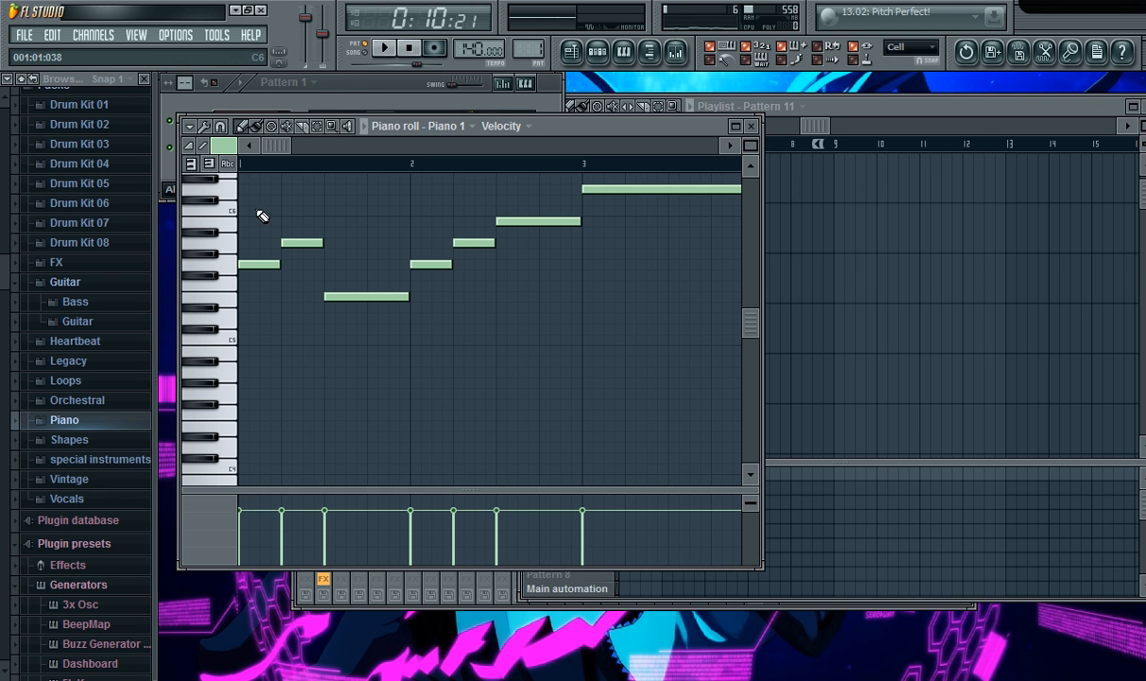
drag(282, 153, 258, 166)
scroll(279, 382, down, 2)
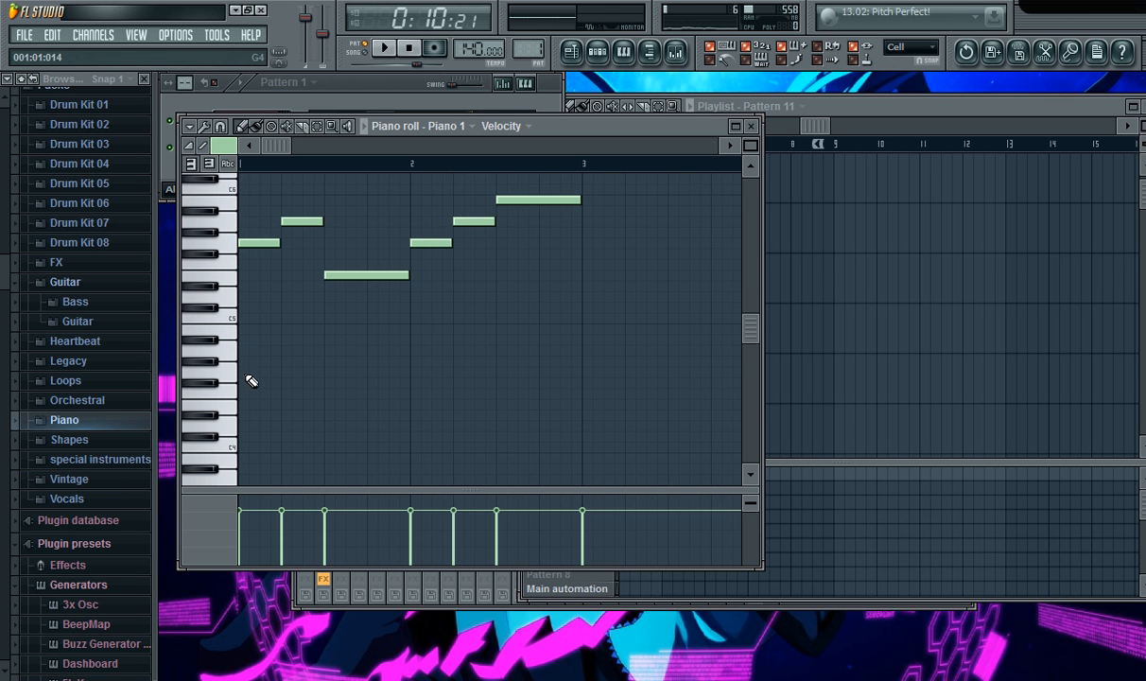
click(247, 407)
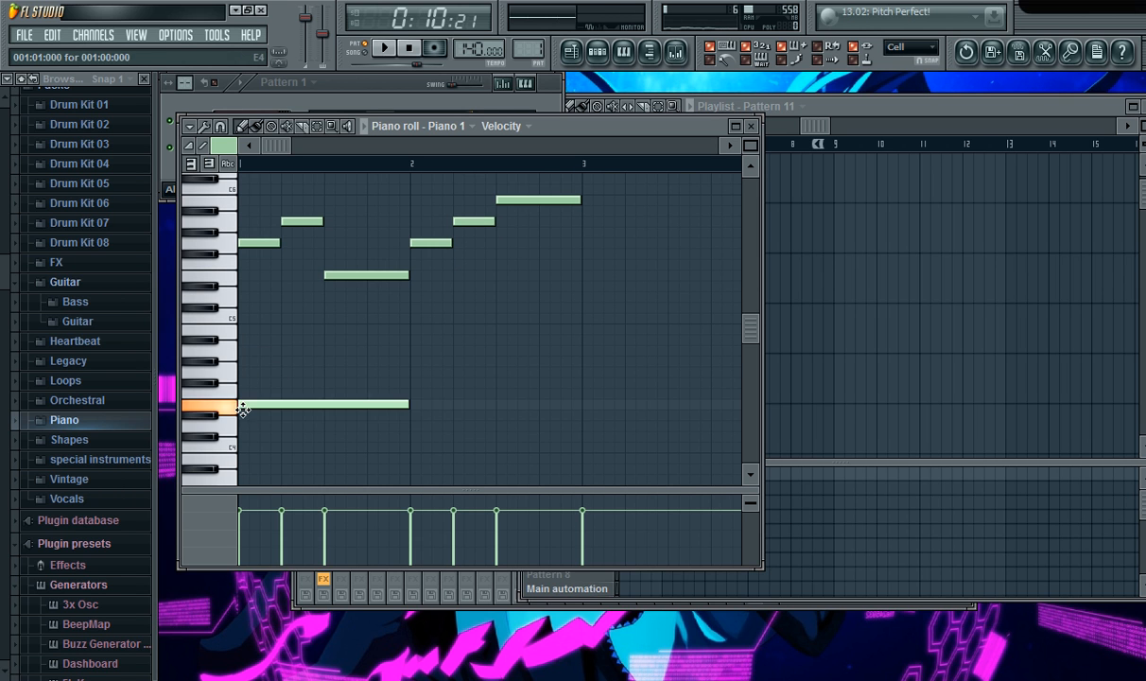
click(384, 47)
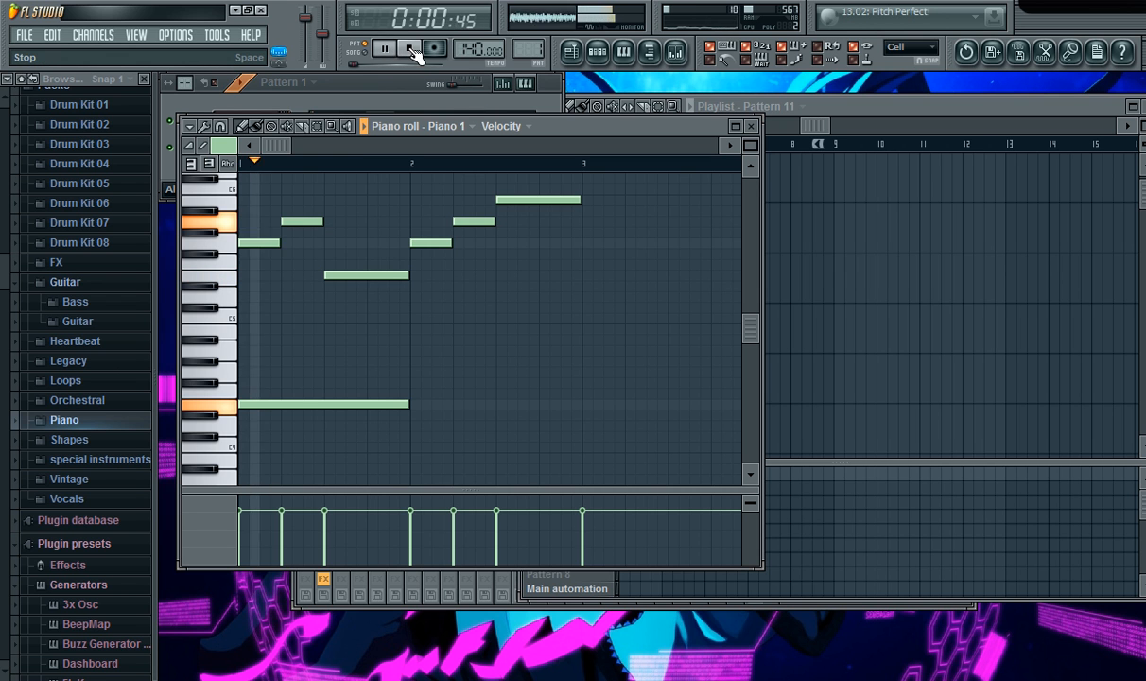
click(415, 54)
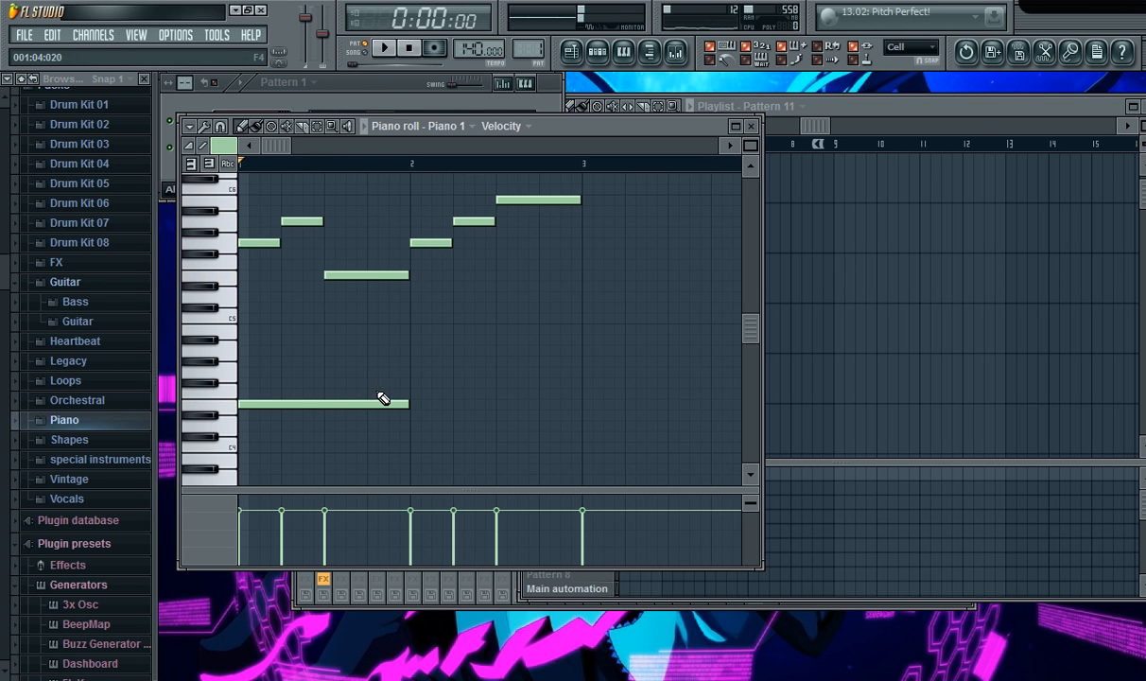
Add a one-bar C4 bass note in bar 2 and briefly play the pattern from the start.
click(413, 447)
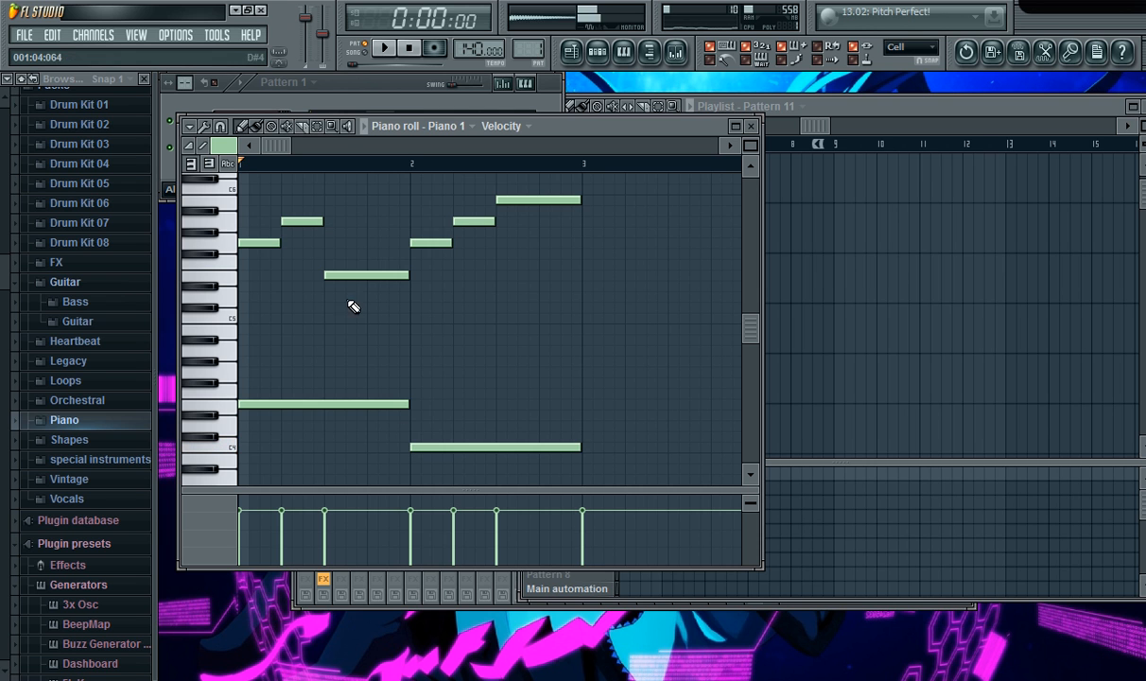
click(386, 48)
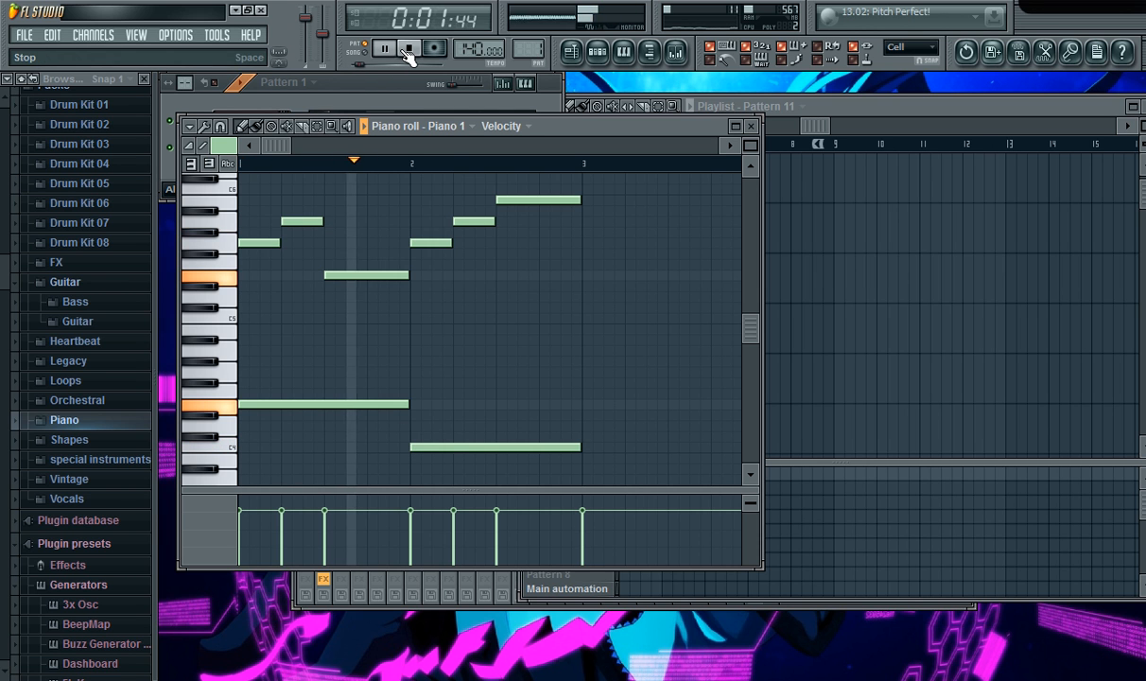
click(409, 48)
Add a one-bar D4 bass note in bar 3 and play the pattern from the start to check it.
drag(284, 145, 330, 147)
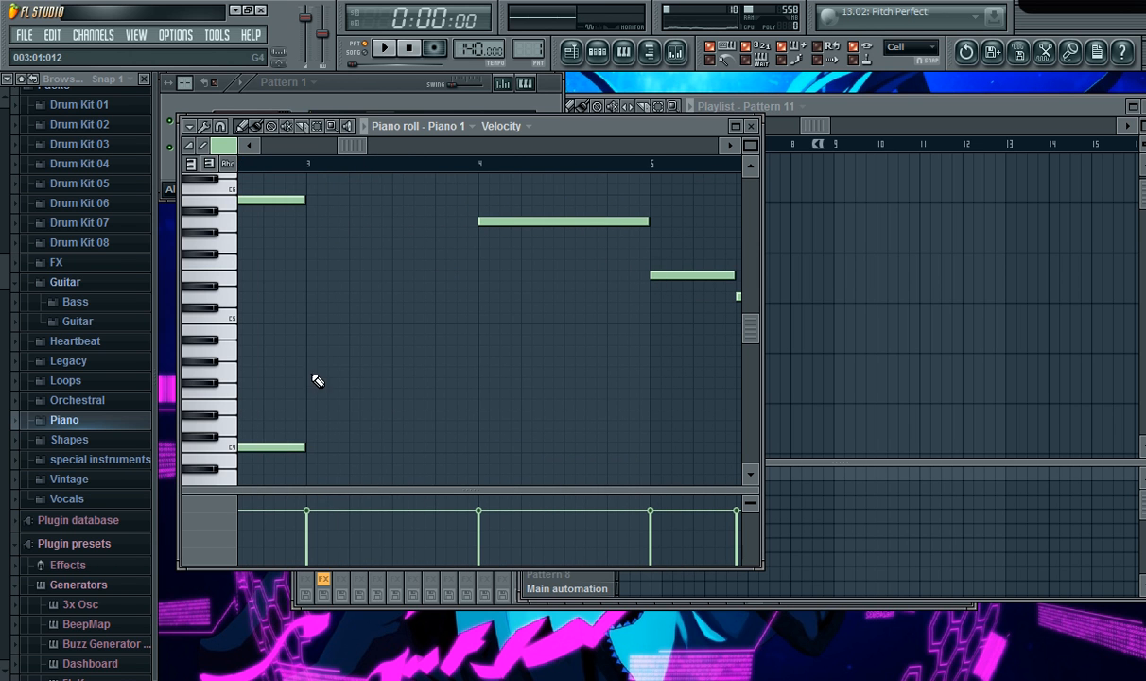
click(311, 391)
drag(313, 405, 314, 430)
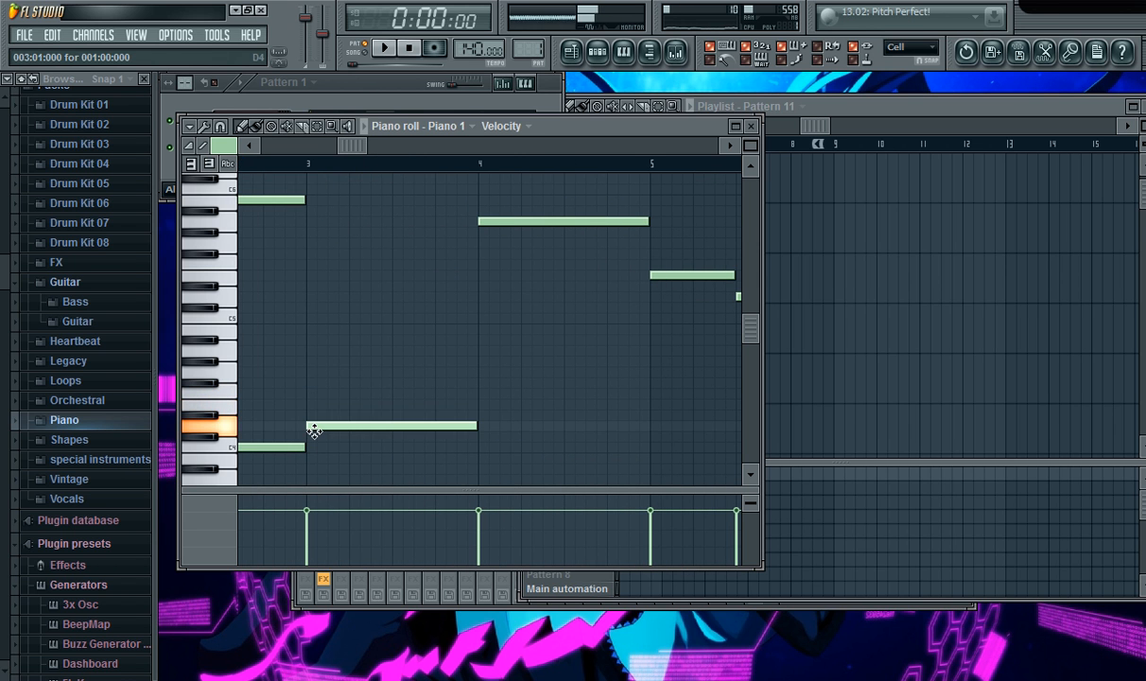
click(384, 48)
mouse_move(363, 146)
mouse_down()
mouse_move(277, 151)
mouse_move(369, 152)
mouse_up()
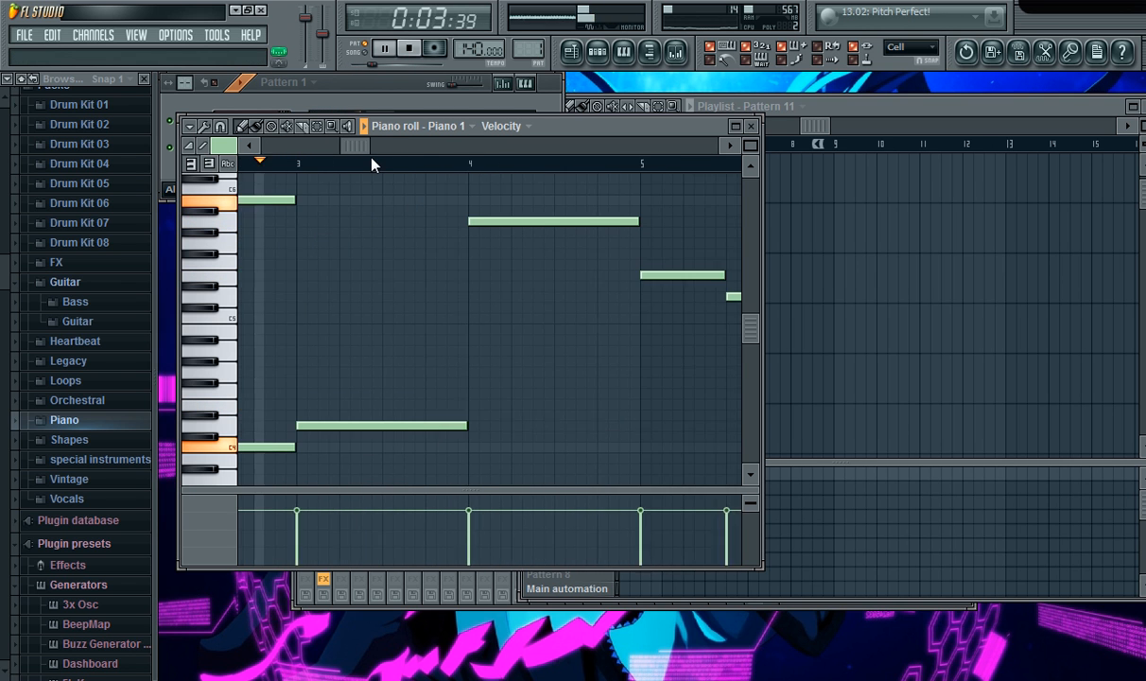
click(412, 48)
Add a one-bar G4 bass note in bar 4, play through that bar and stop.
mouse_move(440, 360)
mouse_down()
mouse_move(440, 348)
mouse_move(439, 372)
mouse_up()
click(418, 162)
click(384, 48)
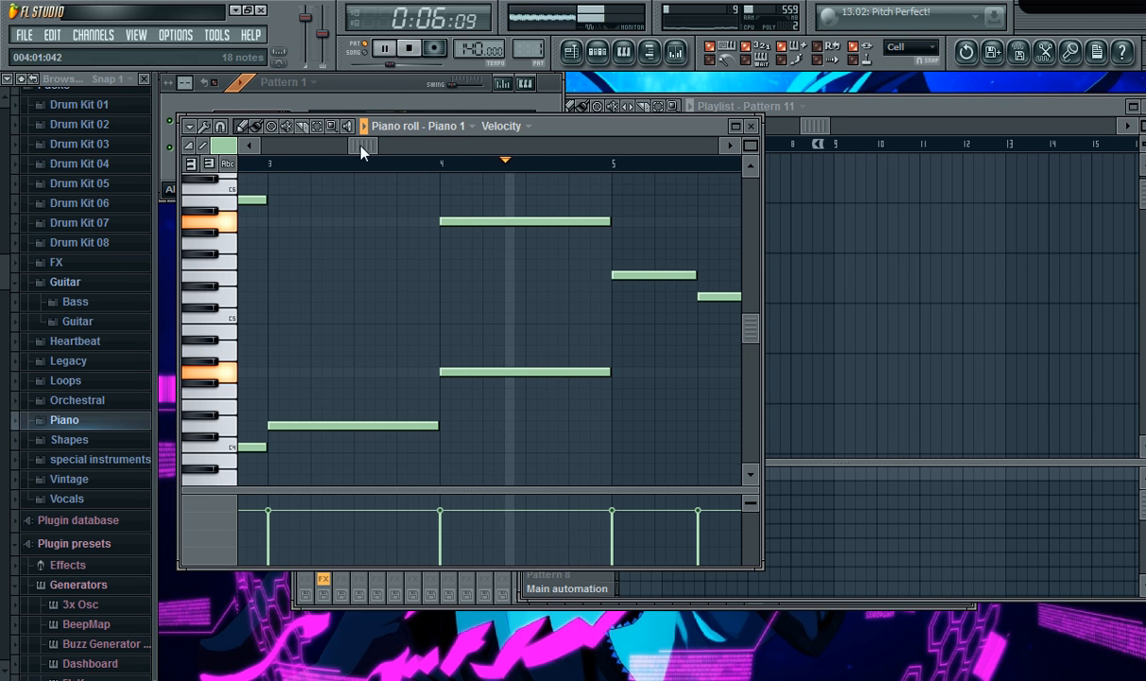
drag(359, 147, 416, 146)
click(408, 48)
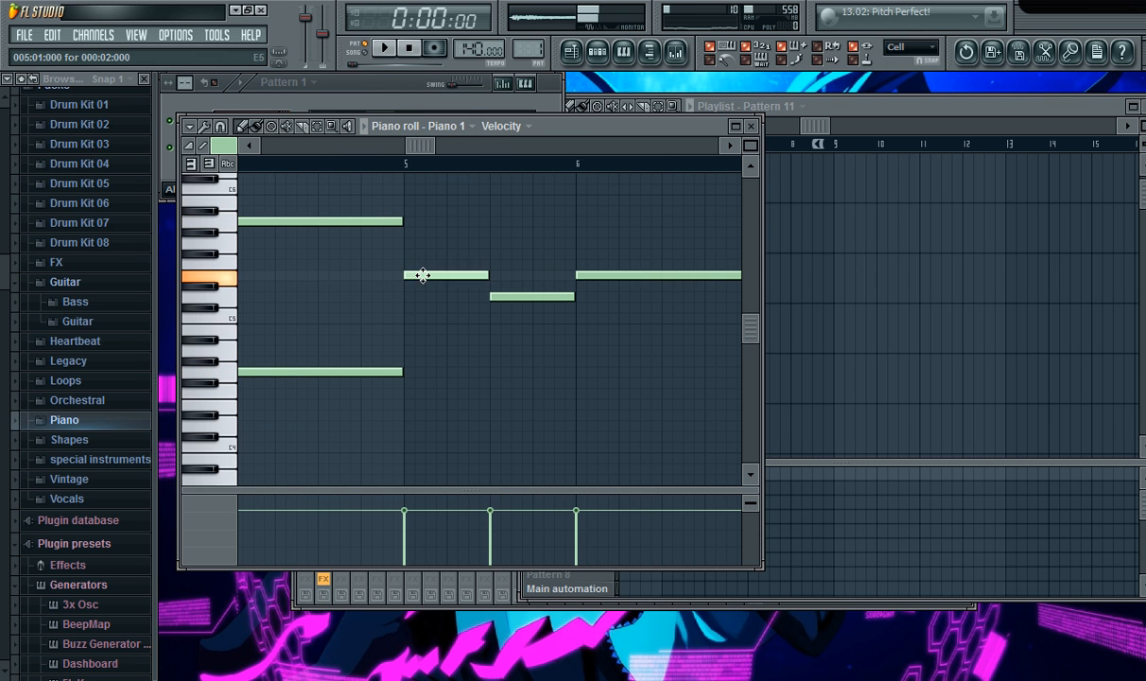
Continue the bass line with a one-bar C4 in bar 5 and a one-bar D4 in bar 6.
drag(414, 331, 413, 309)
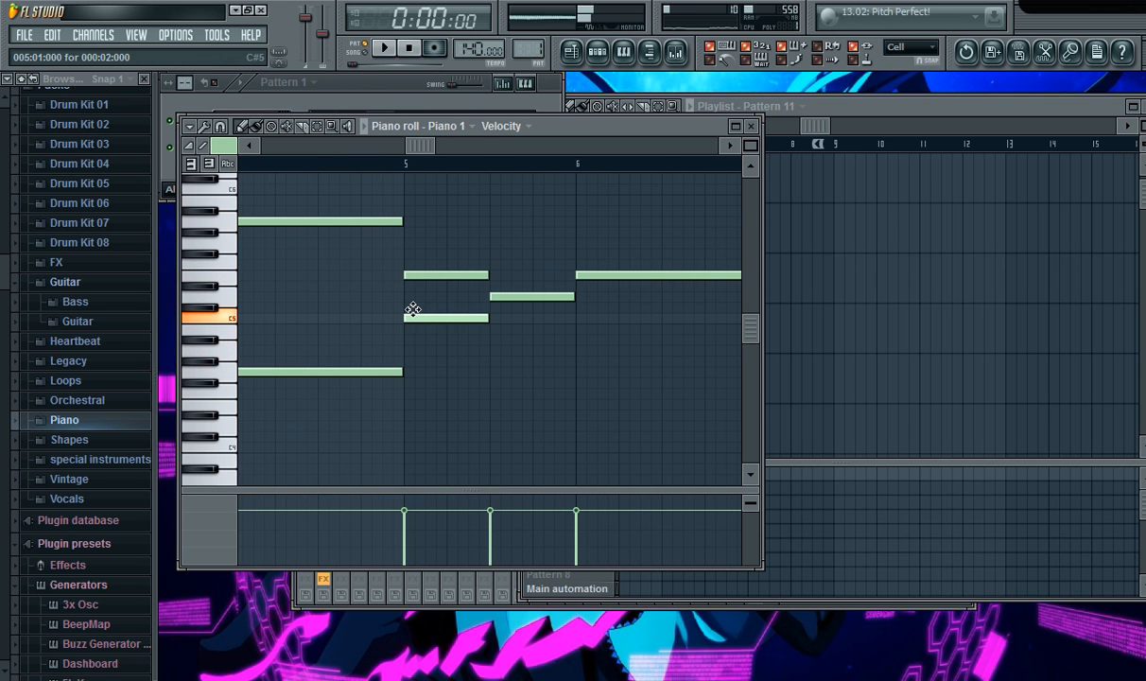
right_click(437, 320)
click(381, 373)
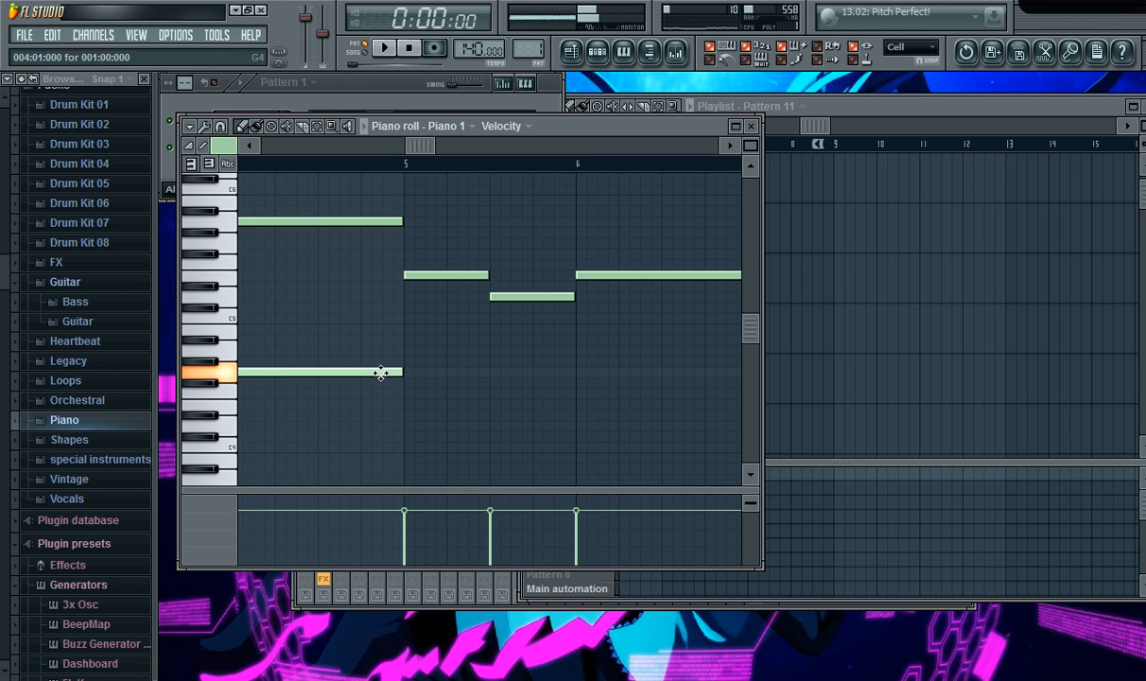
click(412, 448)
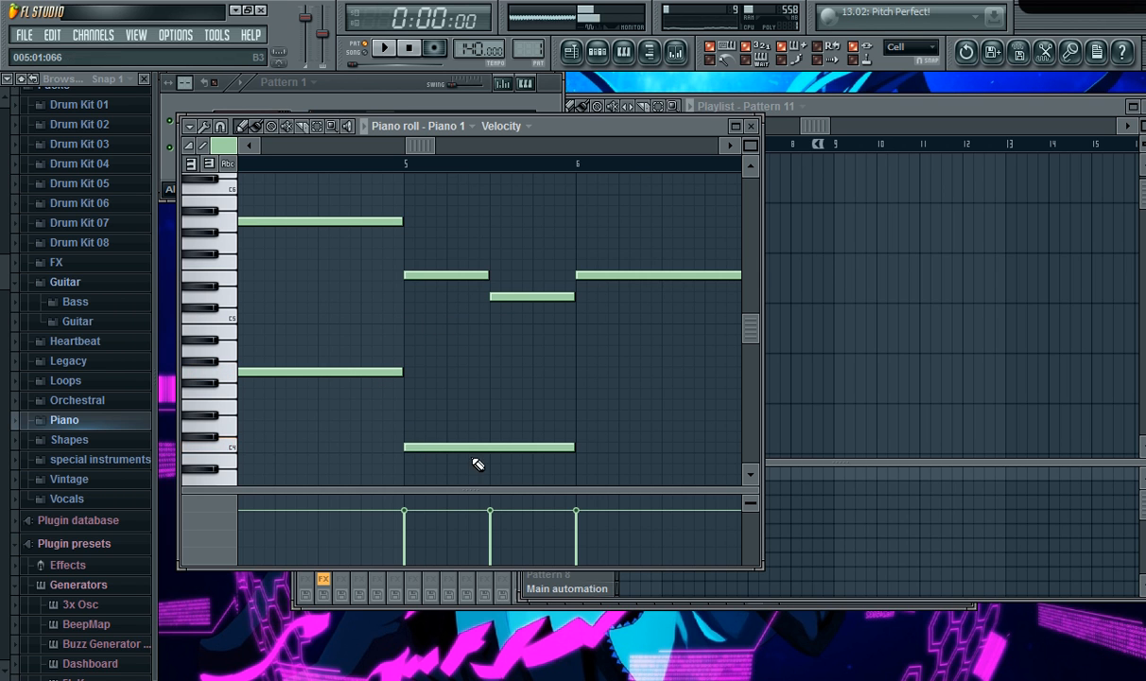
click(580, 426)
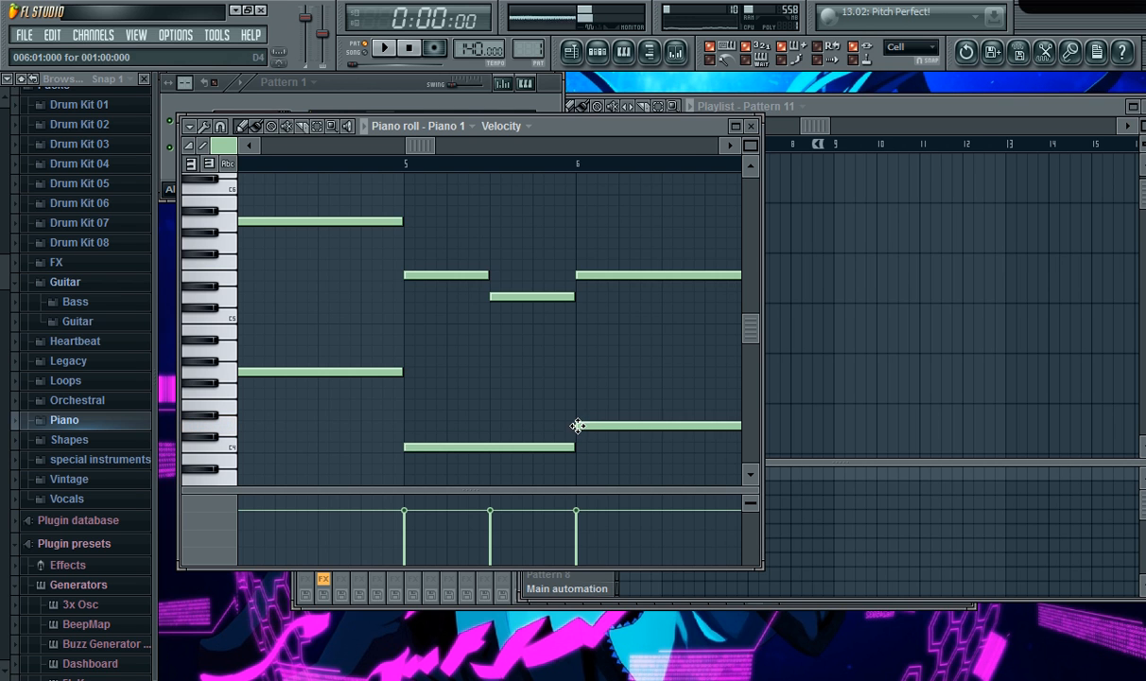
Finish the bass line with a one-bar A3 in bar 7 and a one-bar E4 in bar 8.
drag(424, 145, 560, 172)
scroll(369, 343, down, 1)
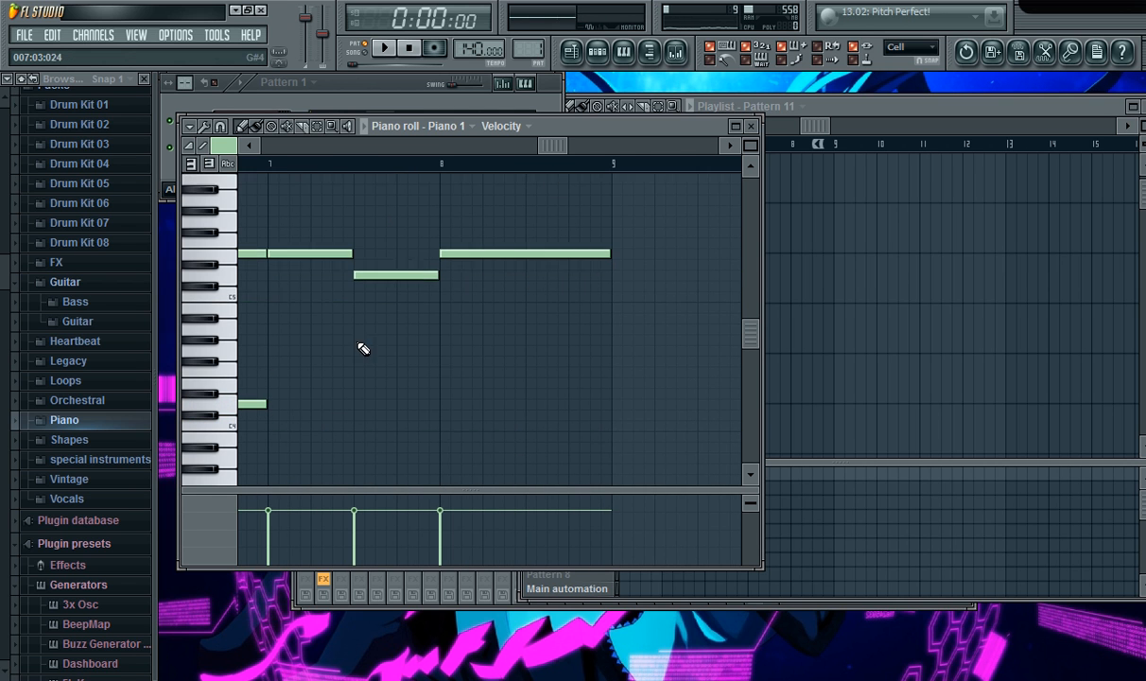
scroll(371, 348, down, 1)
drag(278, 455, 263, 438)
click(443, 372)
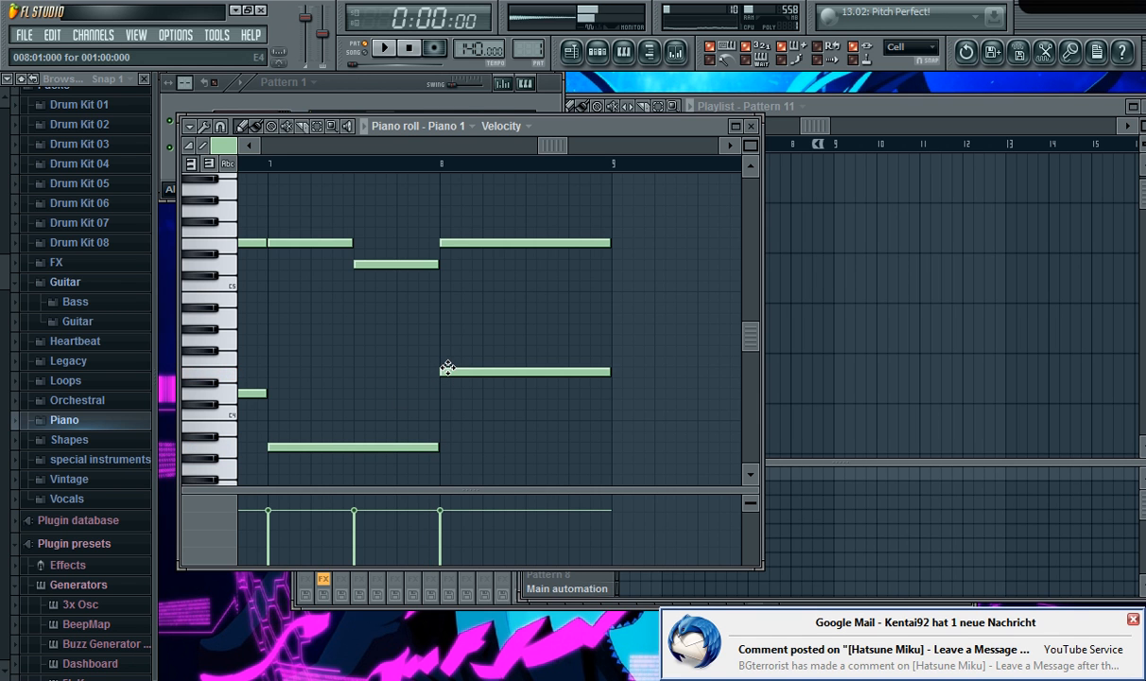
Play all eight bars of melody and bass, following the notes through bar 8, and stop playback.
click(385, 47)
drag(554, 148, 399, 171)
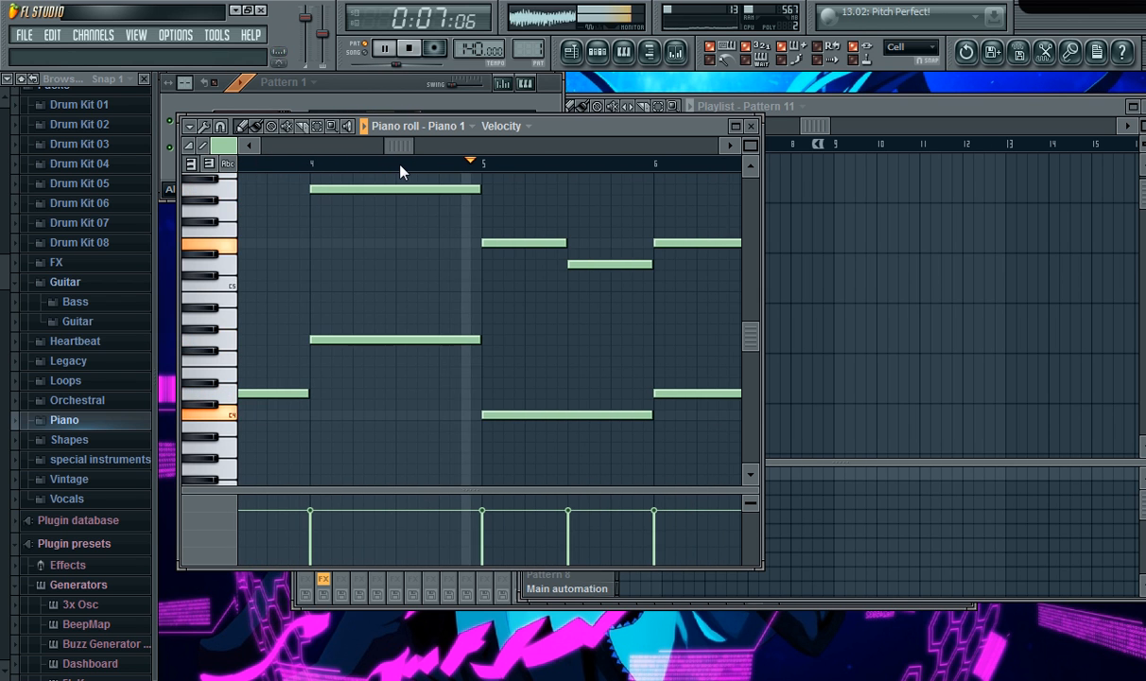
drag(399, 171, 521, 179)
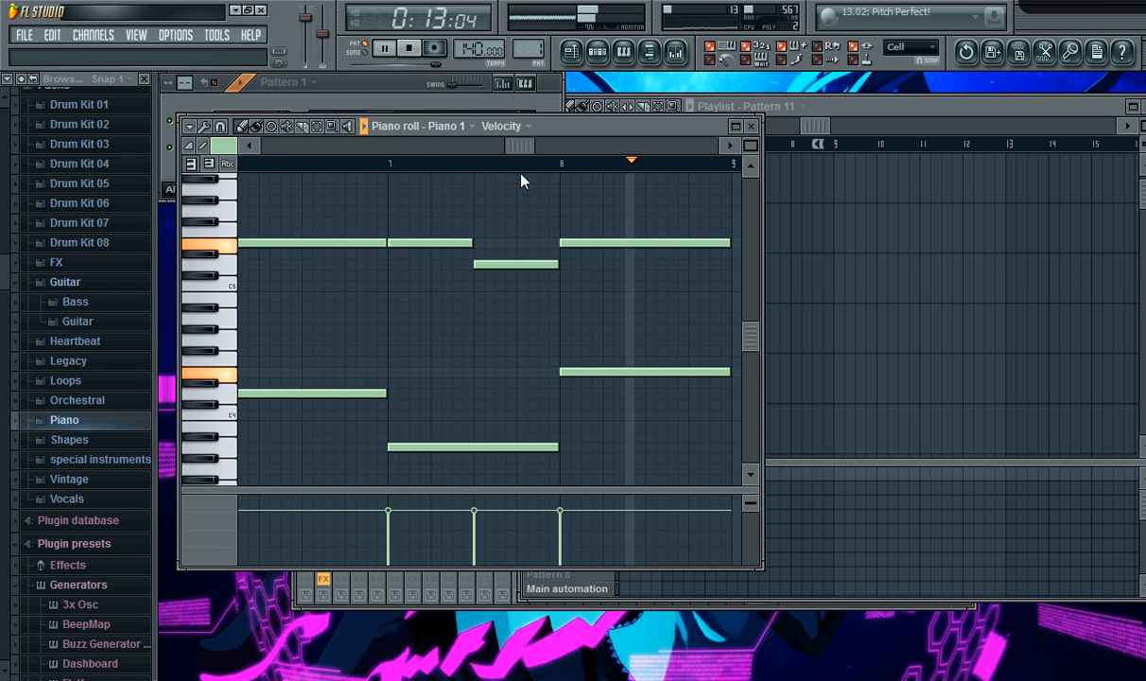
drag(521, 179, 315, 141)
click(408, 47)
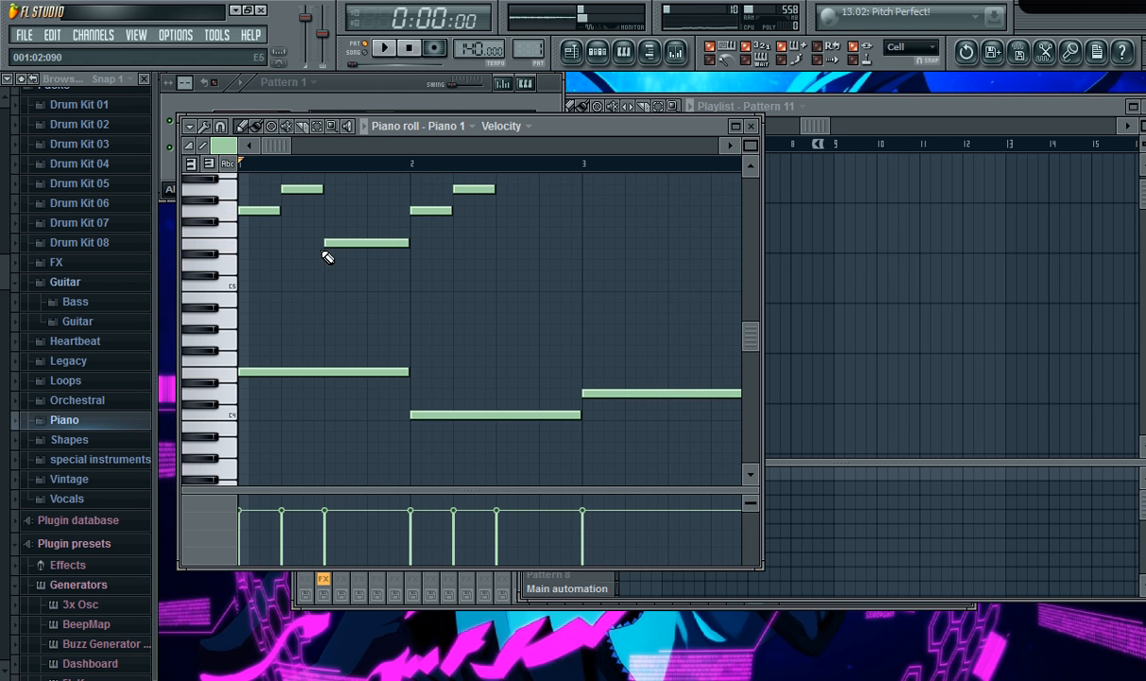
Review the melody and bass notes of the piano pattern from bar 1 through bar 8.
scroll(327, 251, up, 3)
scroll(356, 275, down, 4)
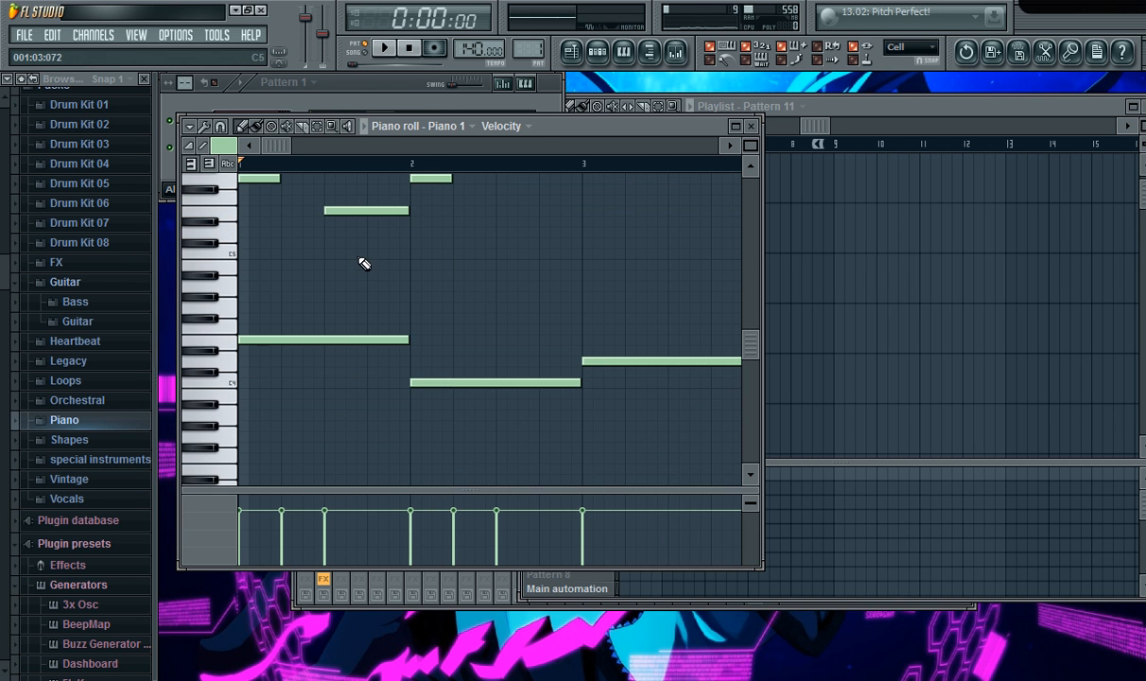
drag(515, 126, 707, 127)
scroll(691, 269, up, 2)
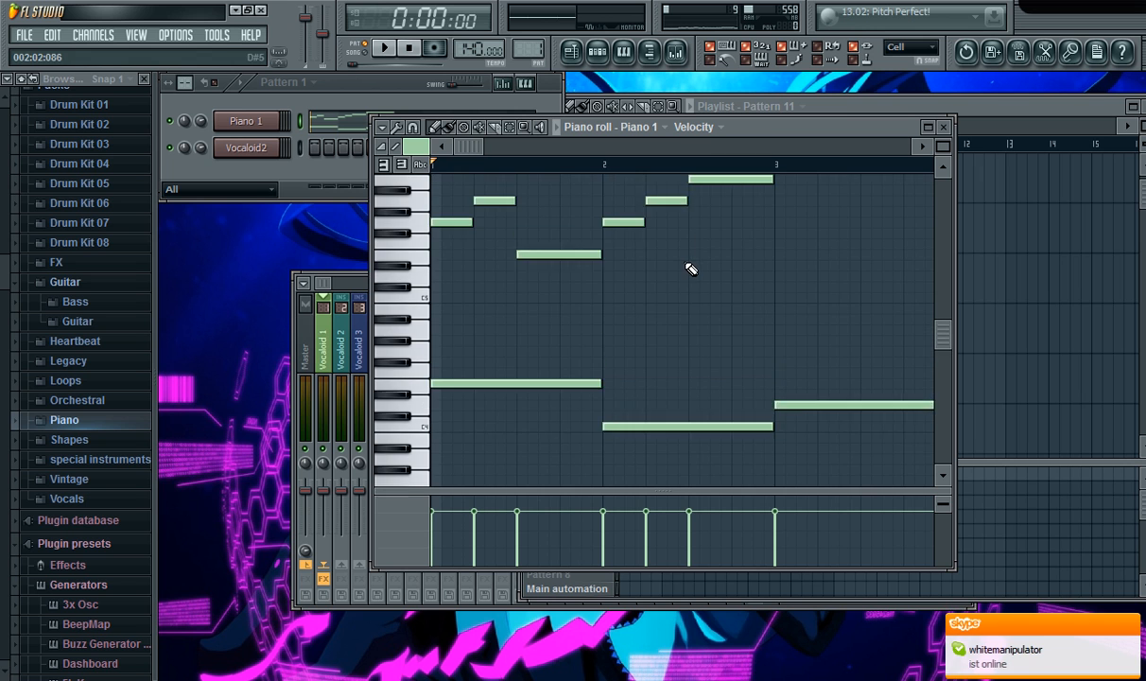
scroll(691, 269, up, 1)
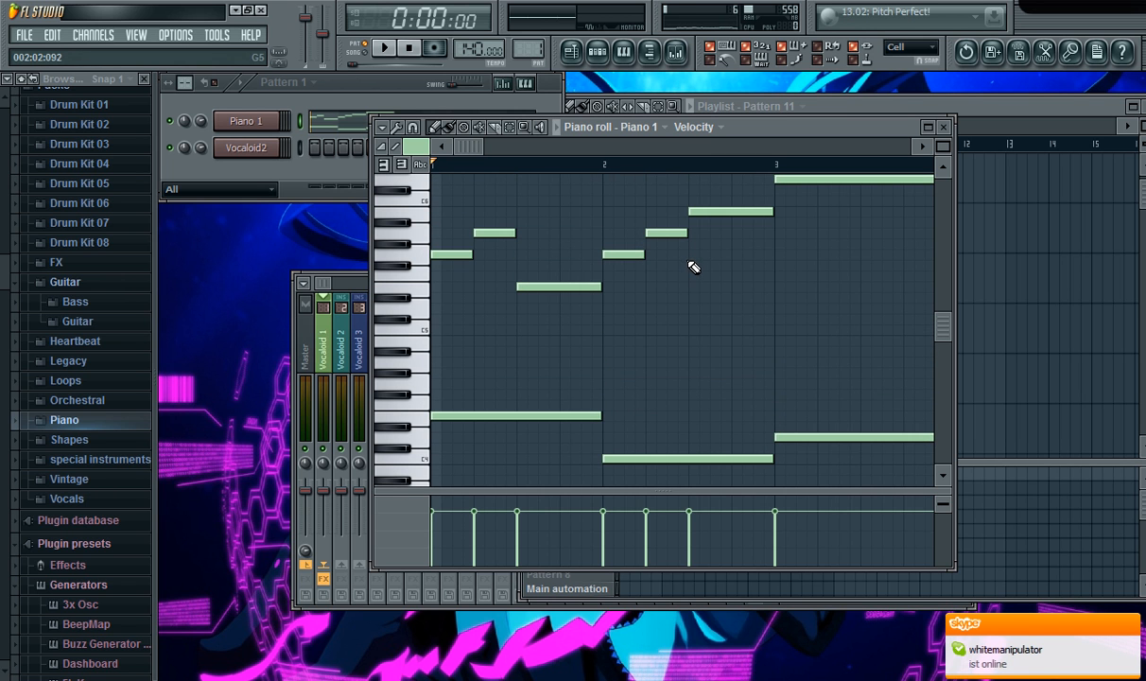
scroll(691, 278, up, 1)
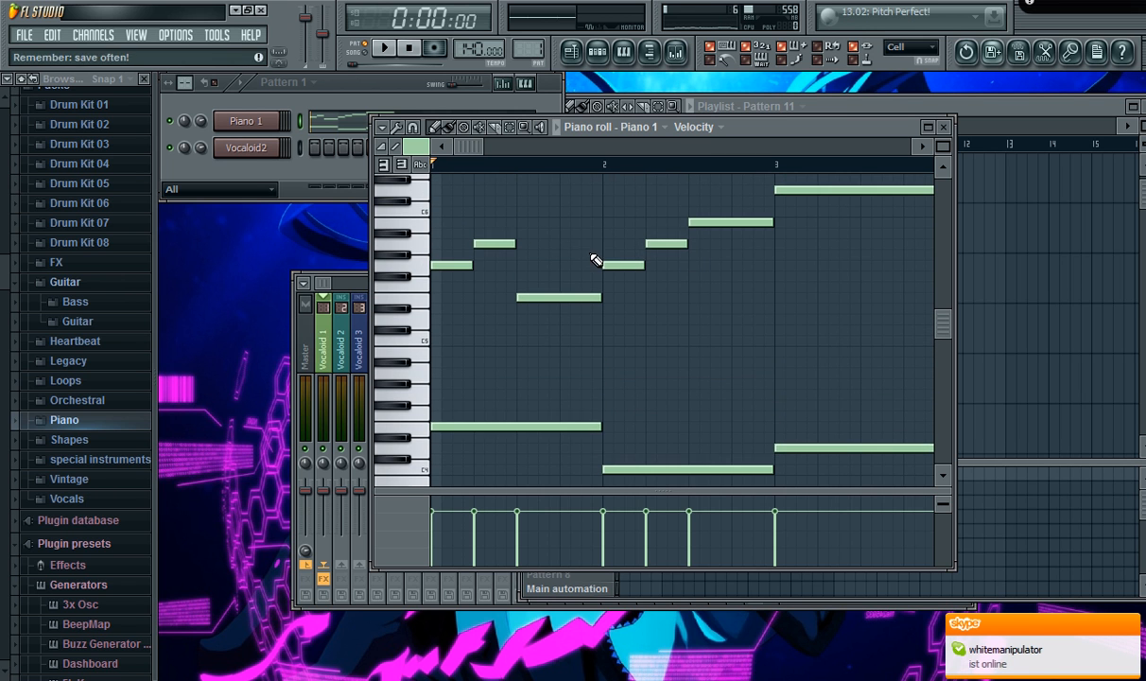
scroll(603, 248, down, 1)
drag(457, 153, 744, 149)
scroll(740, 219, down, 1)
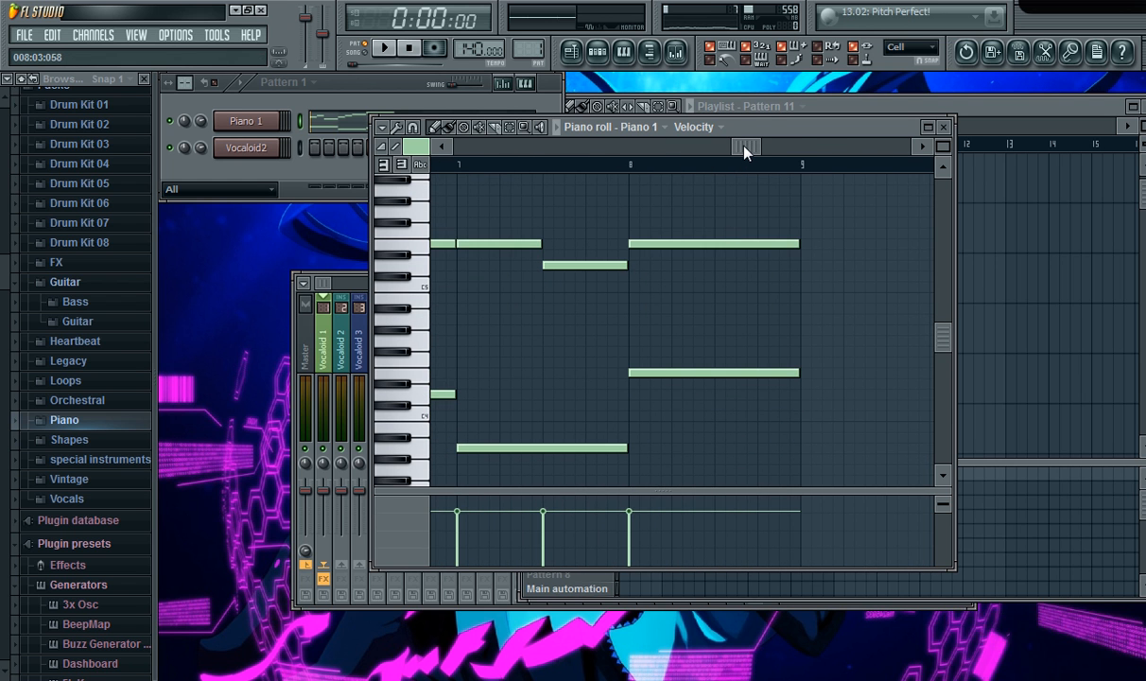
drag(756, 153, 436, 195)
scroll(524, 234, up, 1)
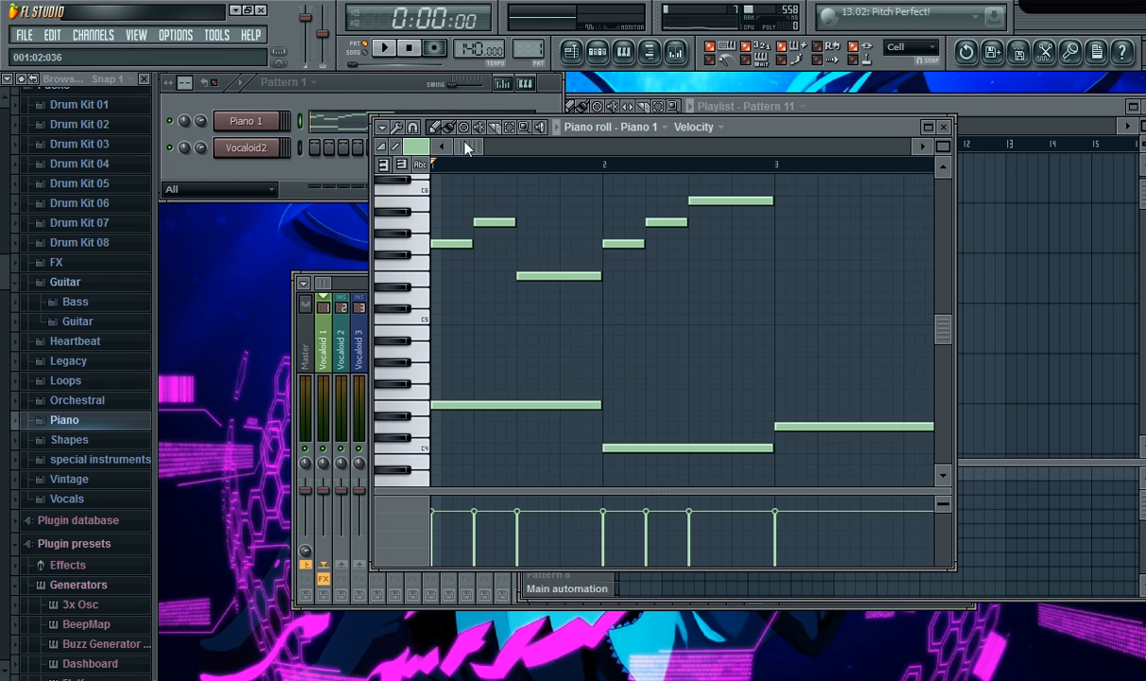
scroll(496, 217, up, 4)
scroll(495, 219, down, 4)
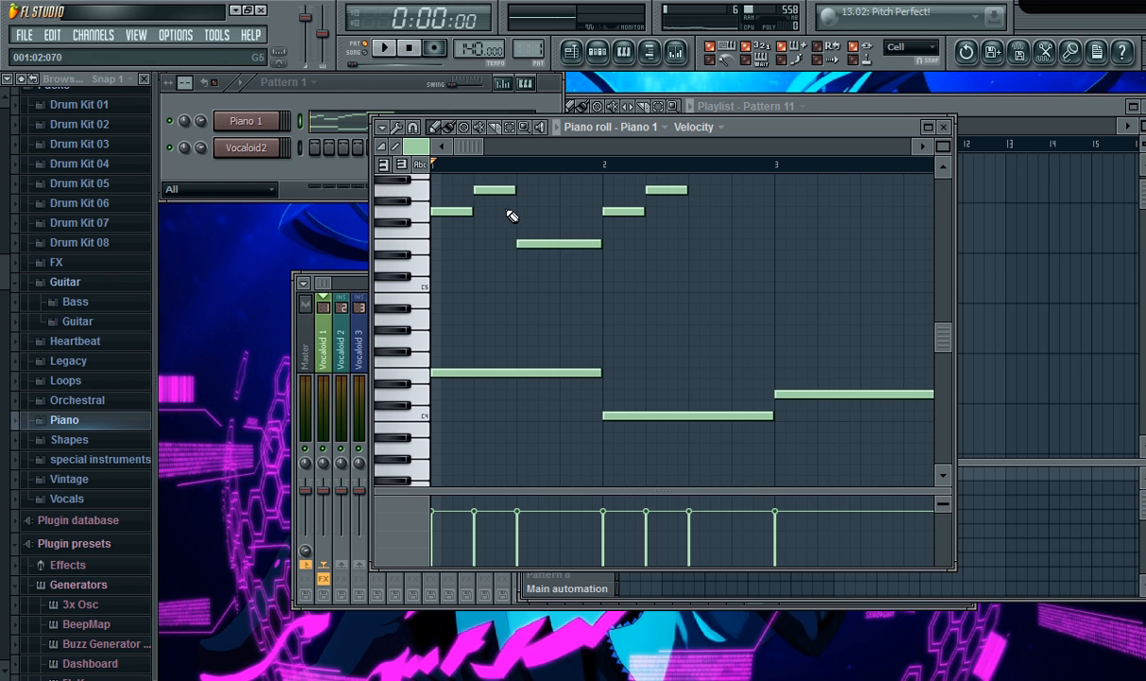
Move the piano roll window out of the way and select Pattern 2 in the playlist.
drag(703, 121, 908, 85)
click(553, 488)
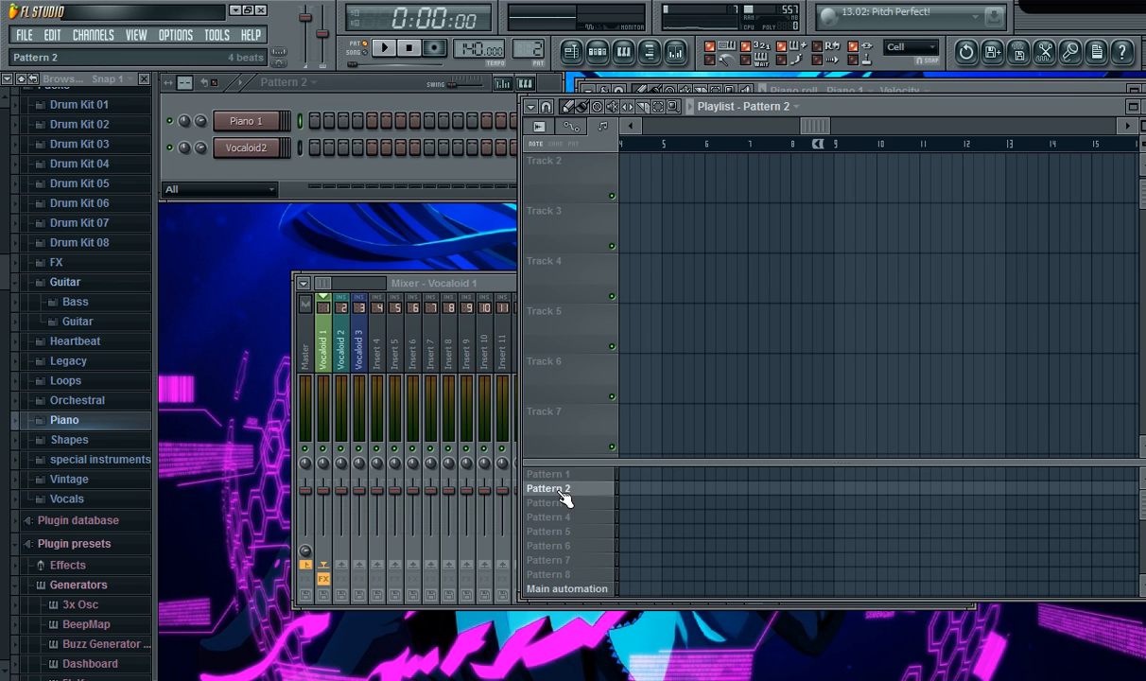
Open the piano roll of Piano 1 for Pattern 2 and move its window to the middle of the workspace.
right_click(246, 121)
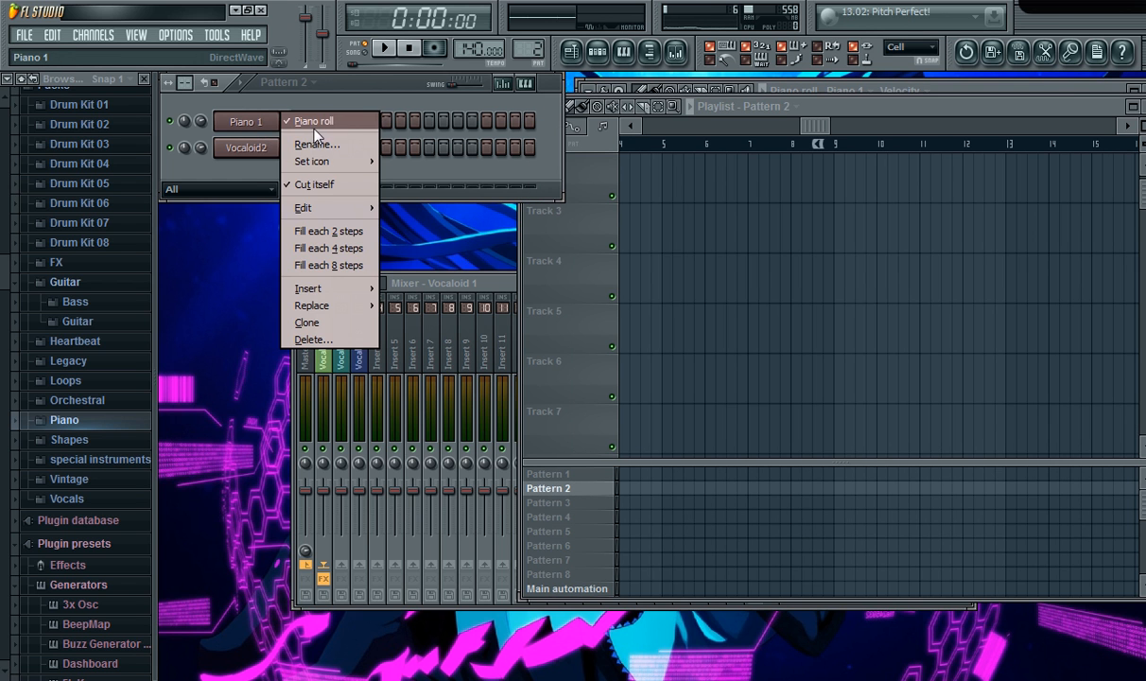
click(316, 113)
right_click(256, 124)
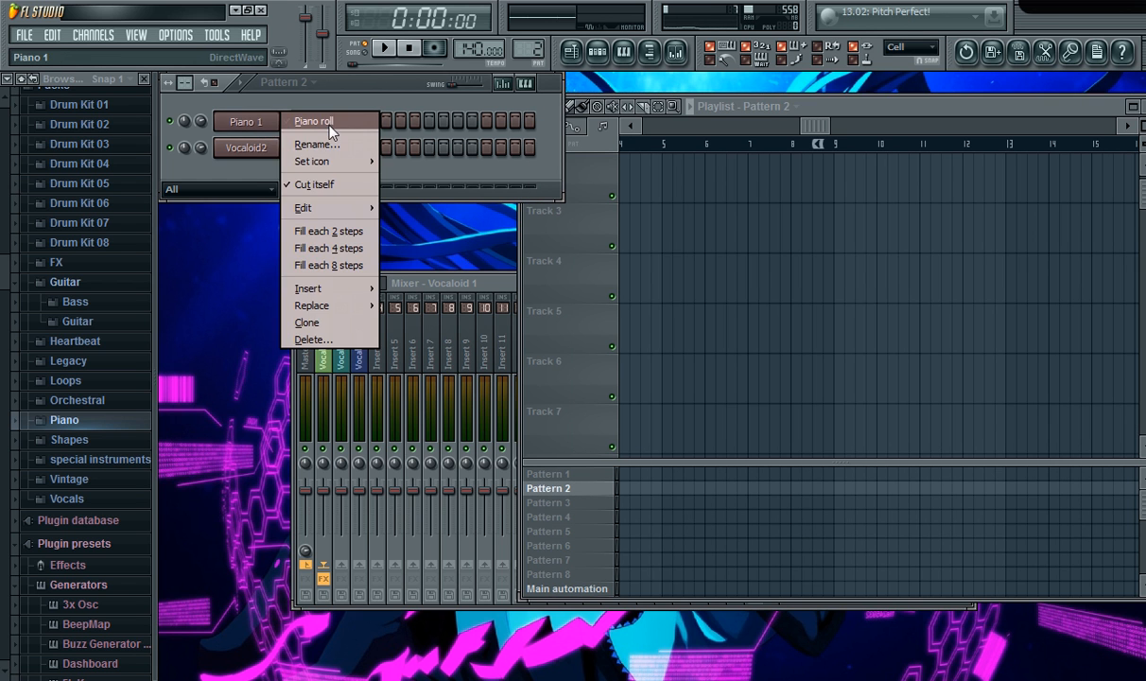
click(321, 121)
drag(910, 94, 653, 130)
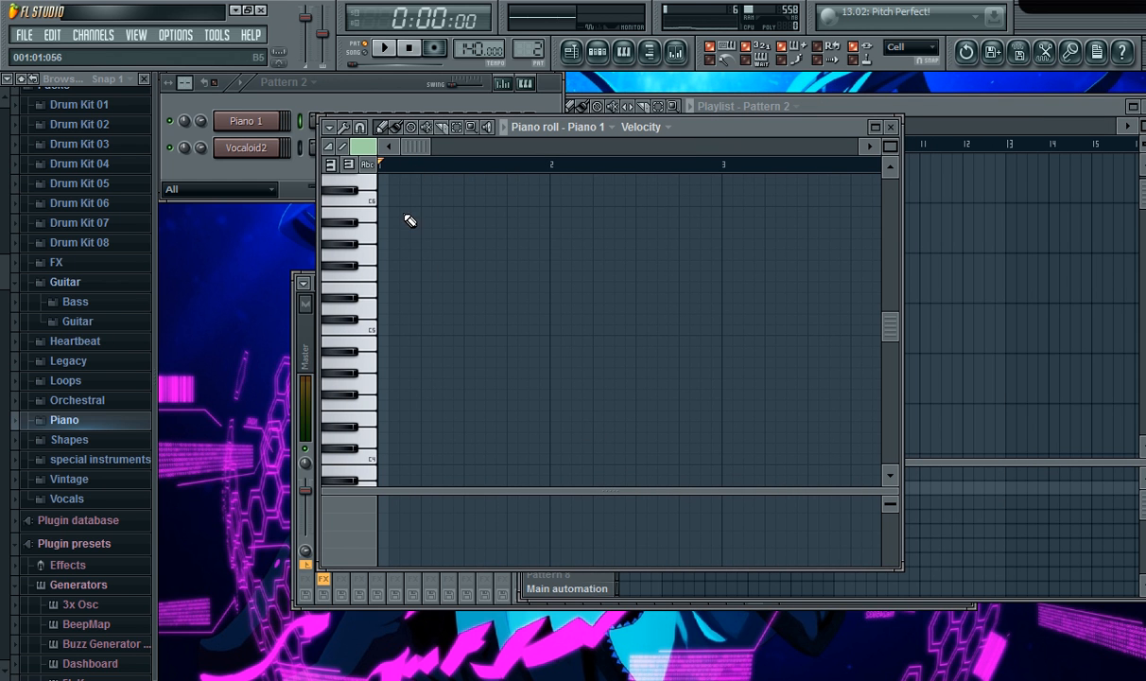
Draw a C major scale of half-beat notes in bar 1: C5, D5, E5, F5, G5, A5, B5 and C6.
scroll(411, 240, up, 2)
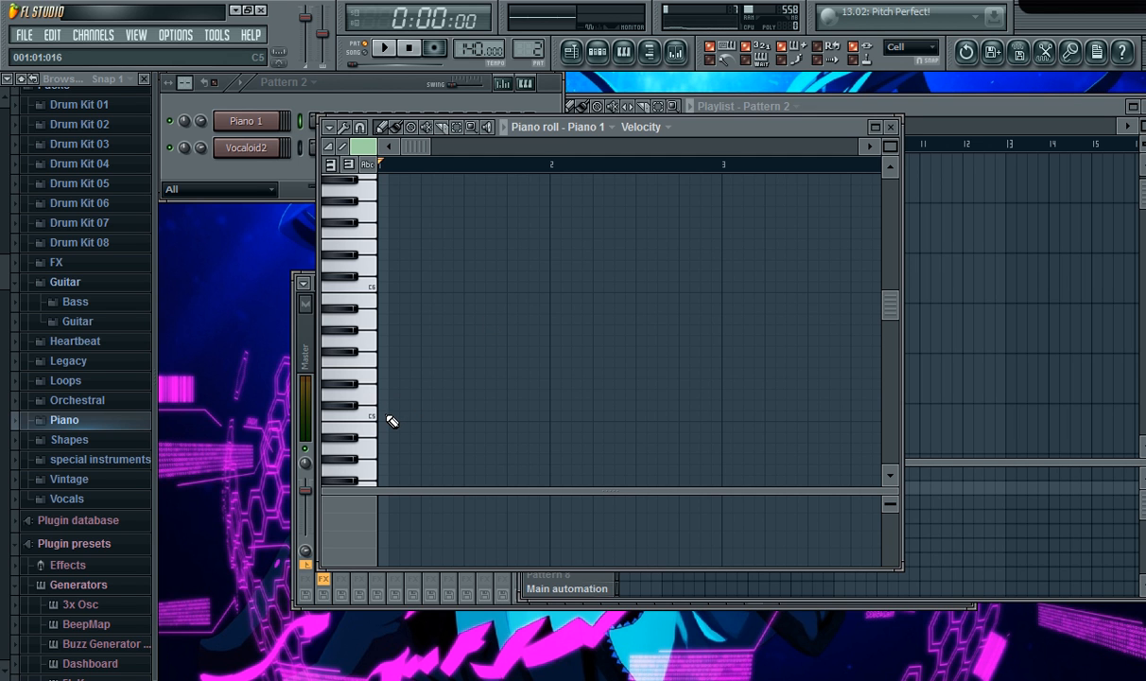
scroll(390, 421, down, 2)
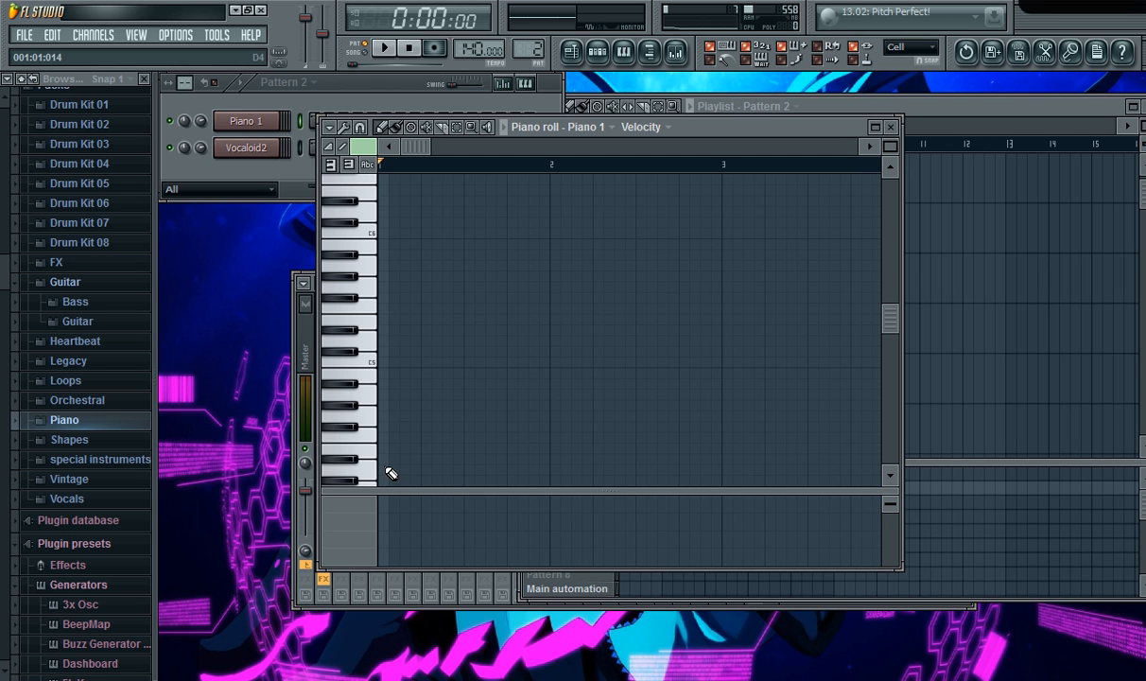
click(392, 368)
drag(543, 359, 400, 349)
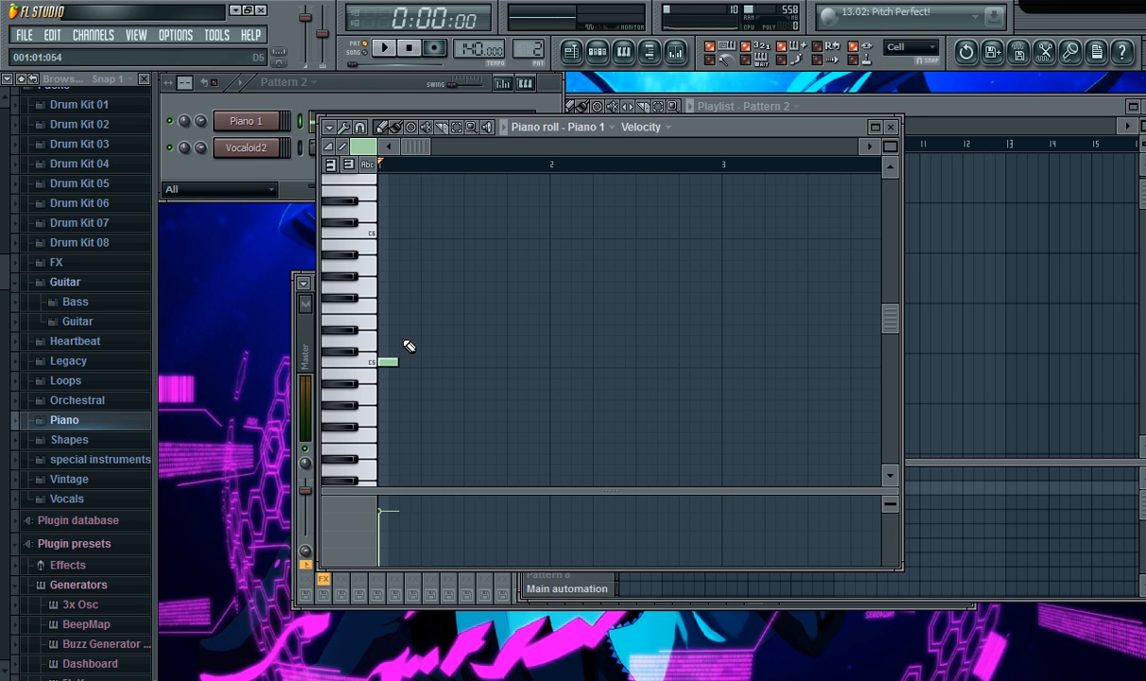
click(408, 341)
click(429, 318)
click(451, 307)
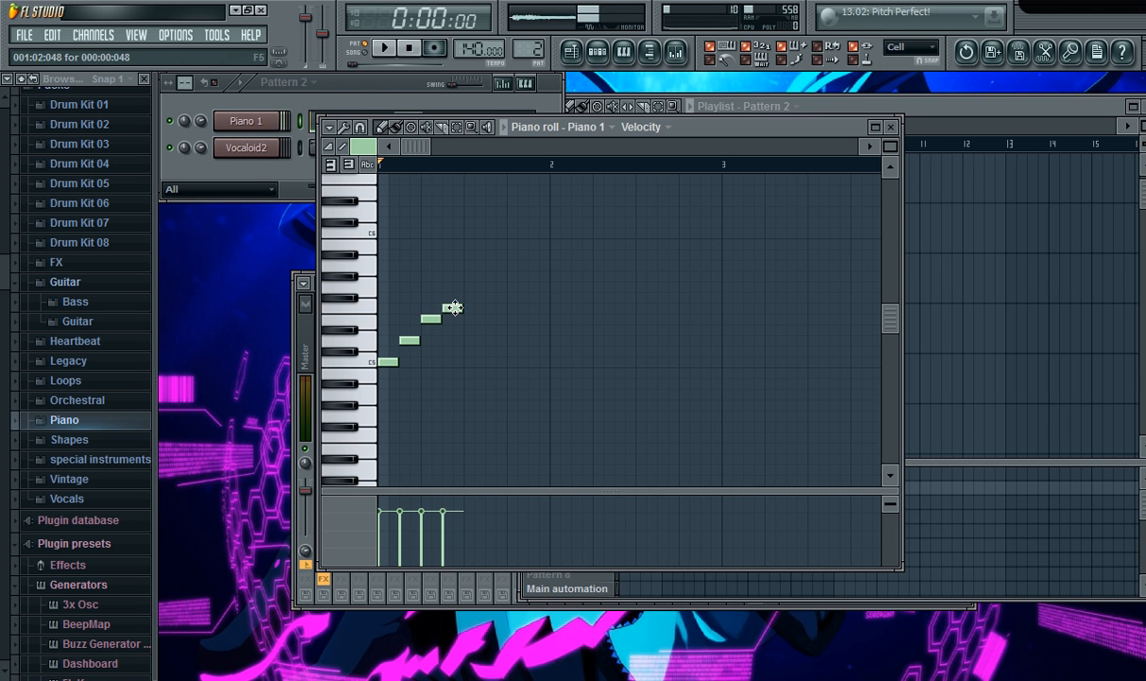
click(474, 286)
click(494, 265)
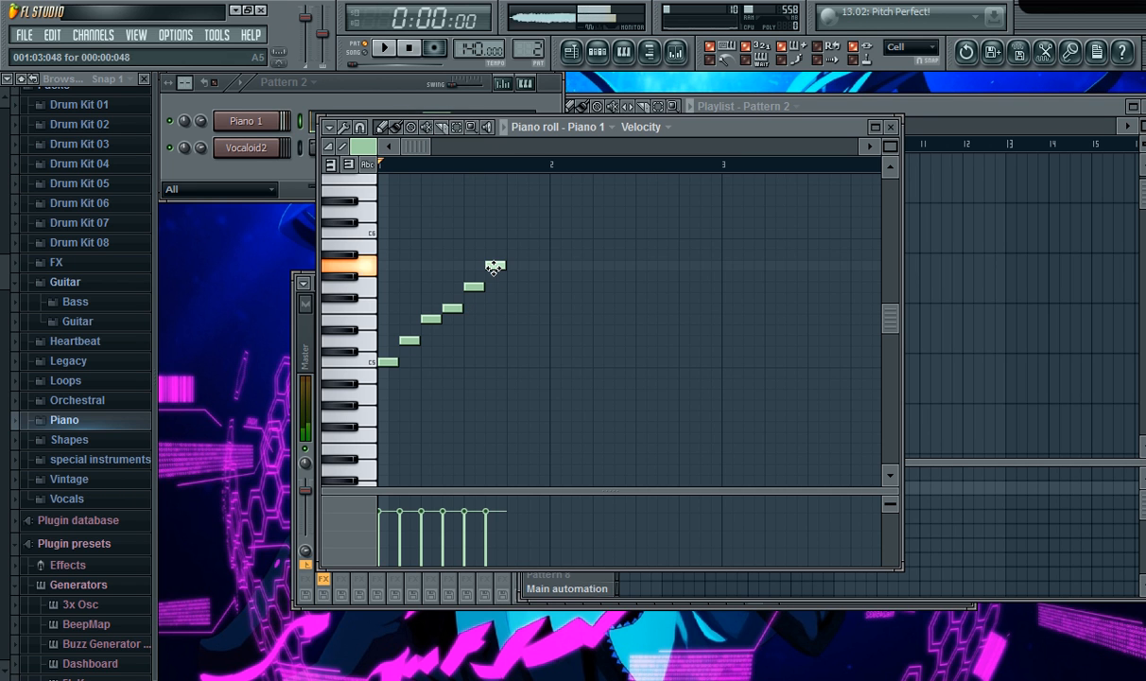
click(515, 244)
click(533, 231)
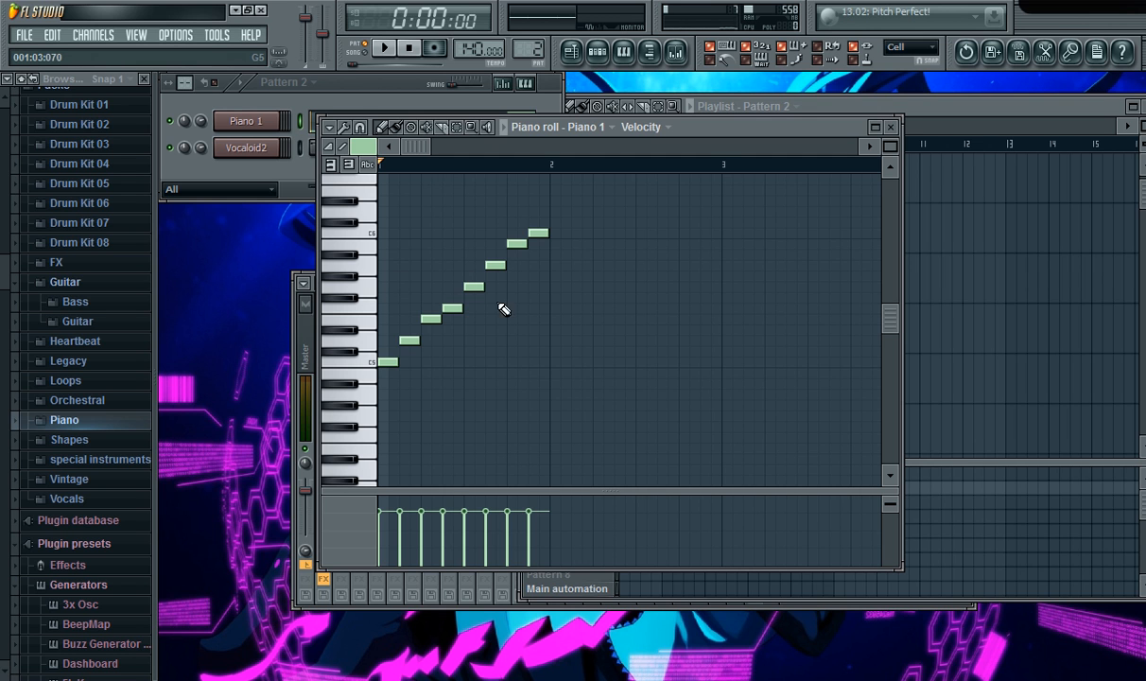
Audition the keyboard pitches D5, D#5, E5, F5 and C6 to compare whole and half steps in the scale.
click(366, 342)
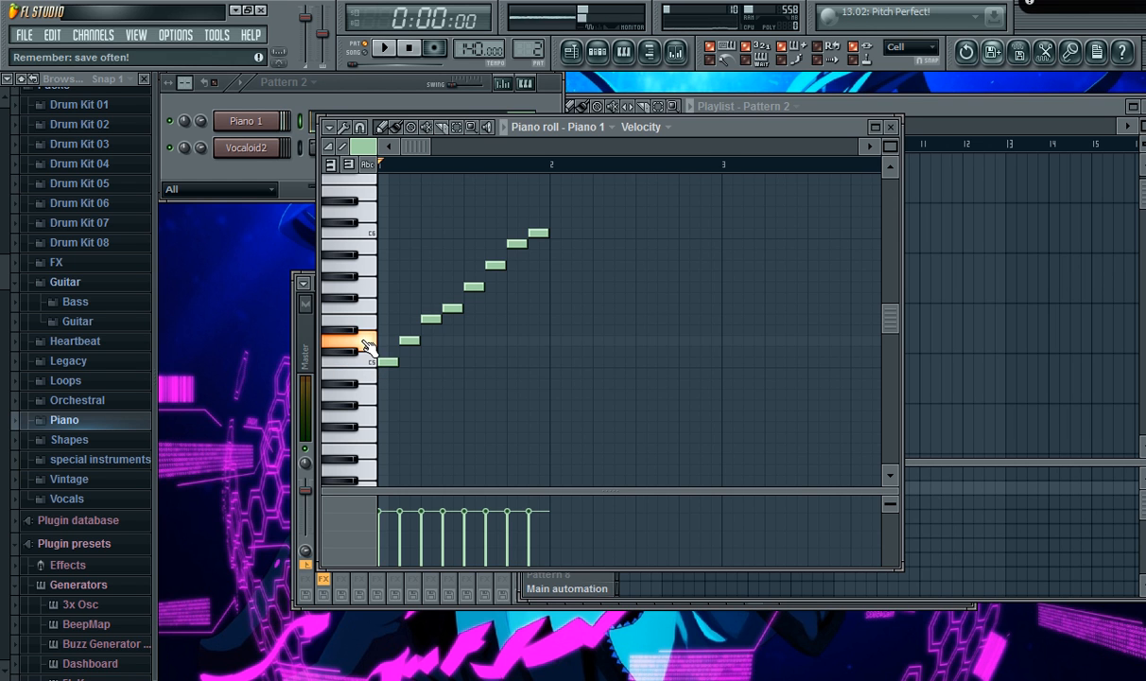
click(347, 332)
click(370, 321)
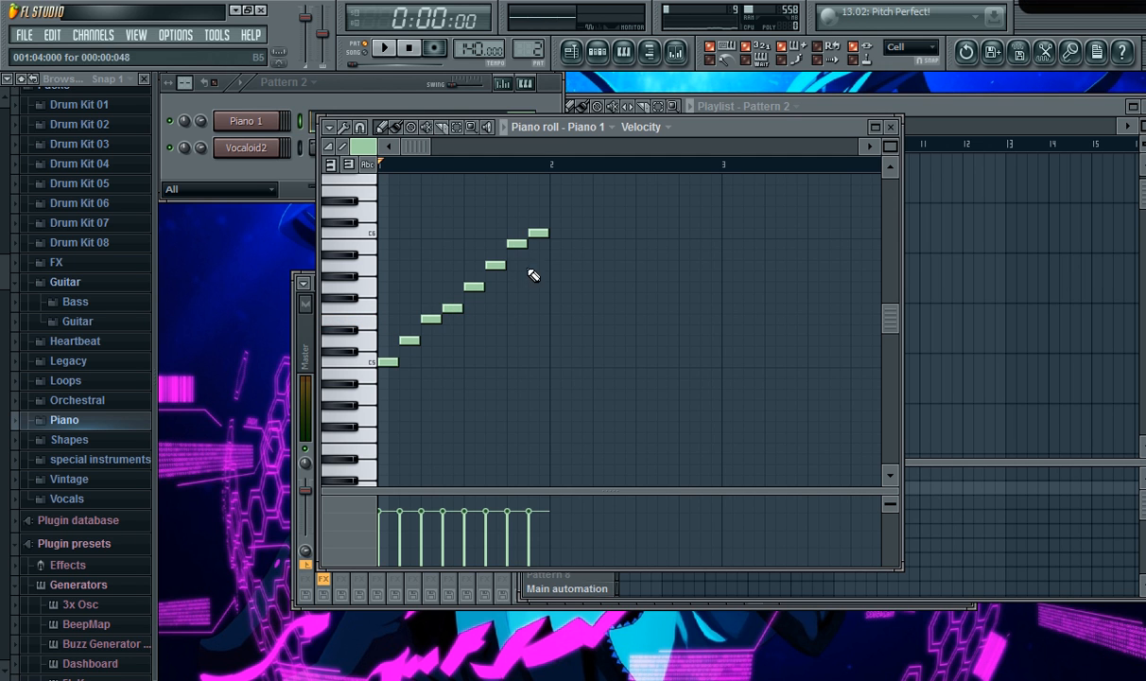
click(371, 309)
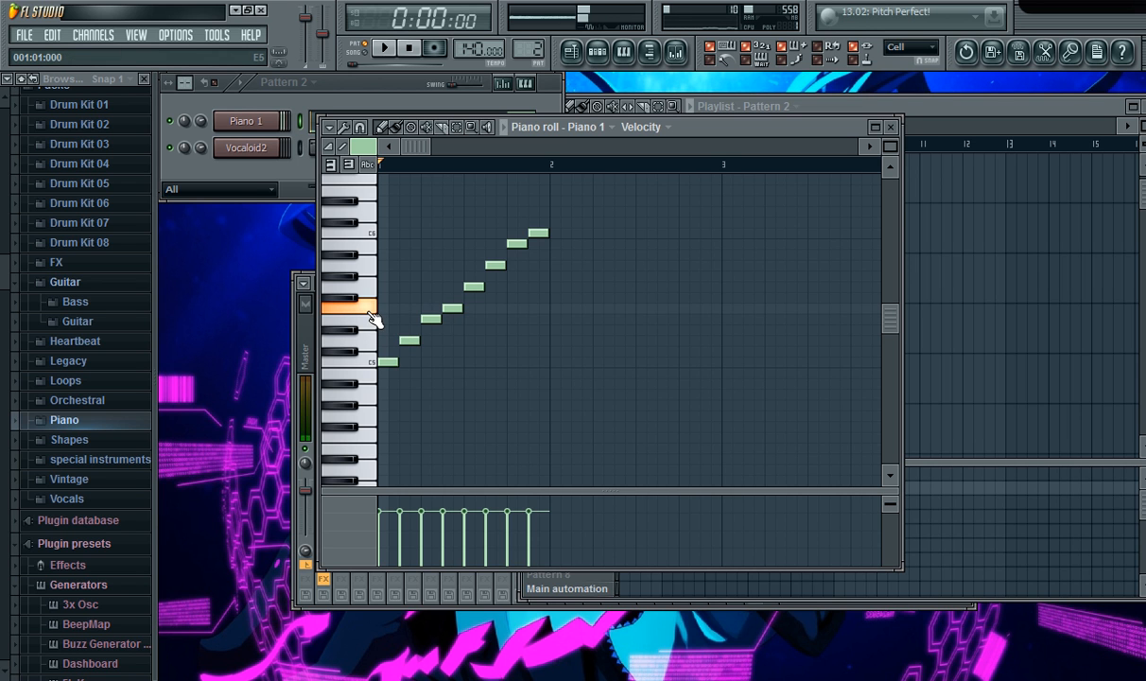
click(364, 233)
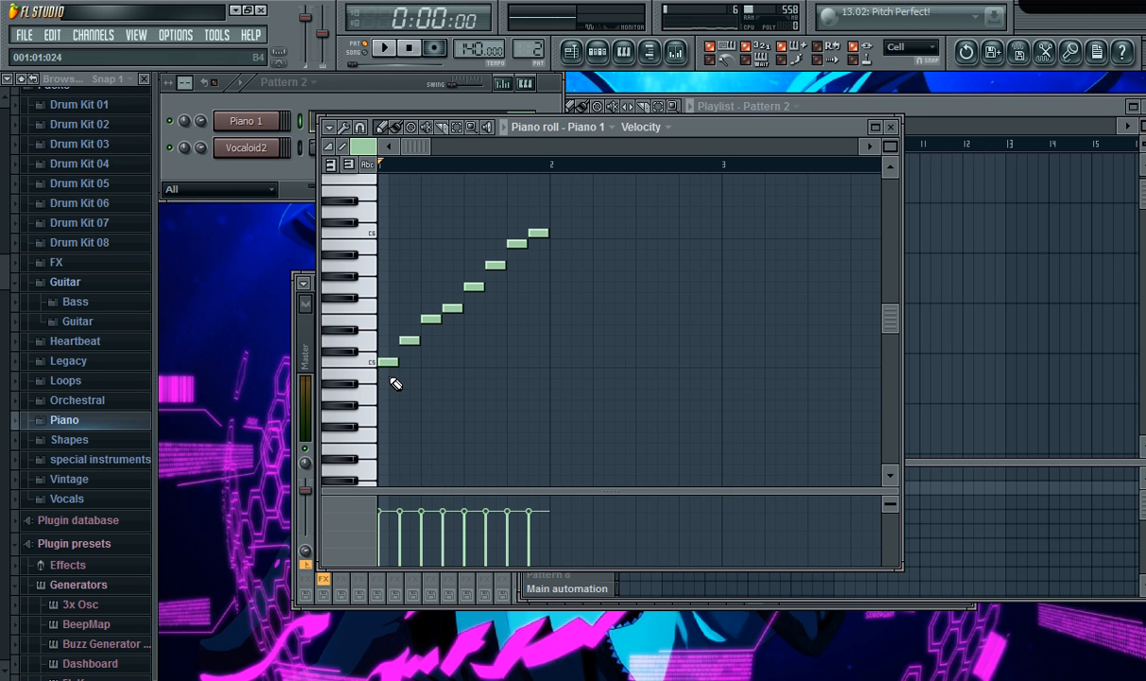
Select the whole C major scale, transpose it down to run from F4 to F5, and deselect the notes.
drag(390, 382, 556, 185)
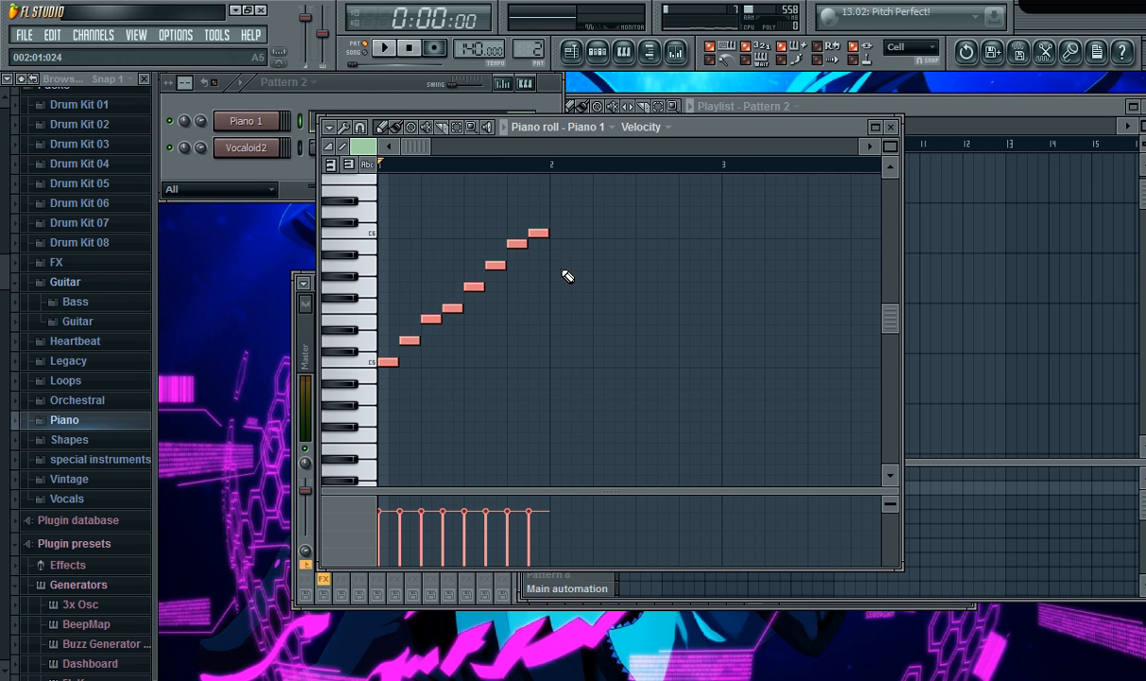
scroll(561, 287, down, 2)
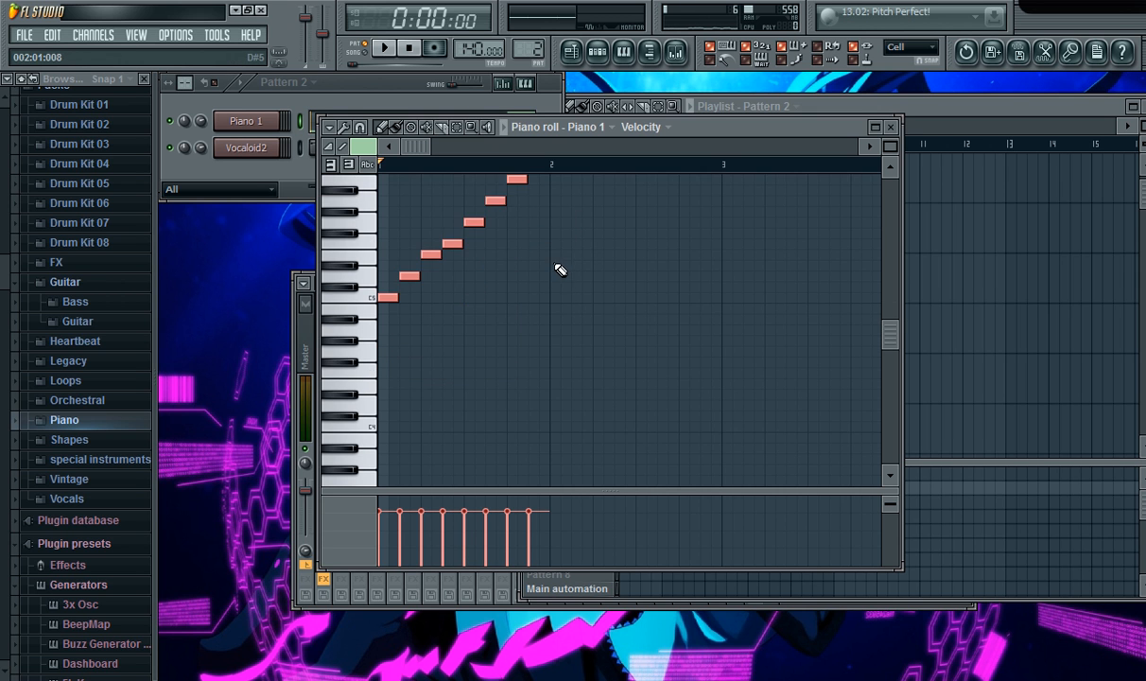
drag(416, 307, 363, 403)
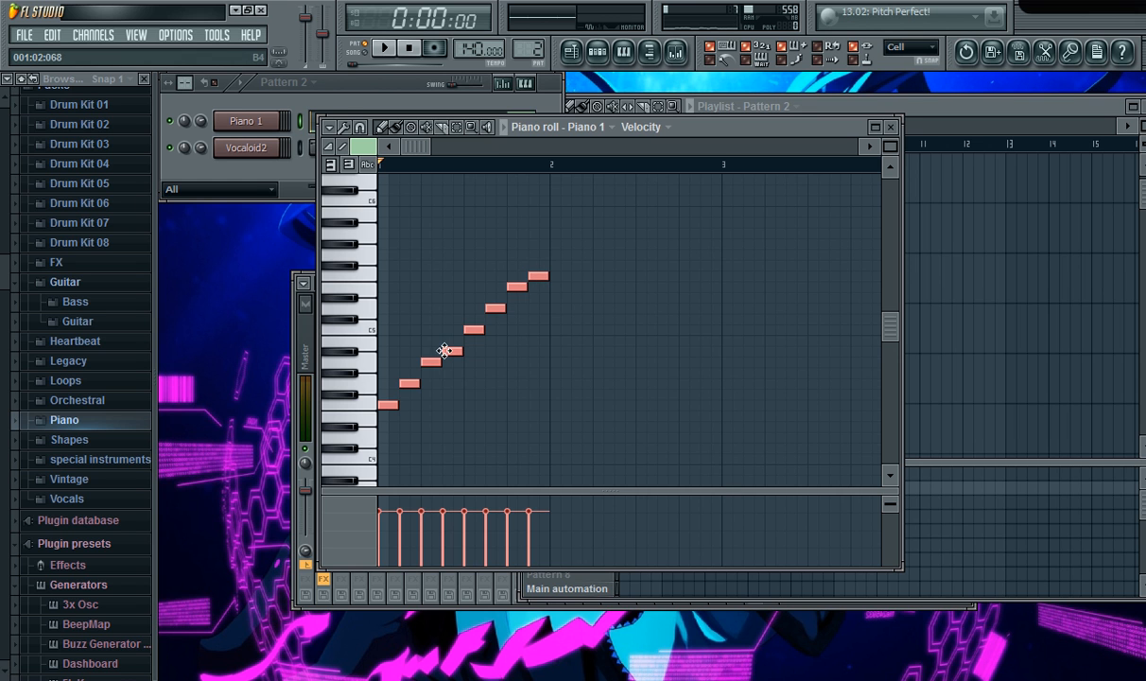
click(462, 377)
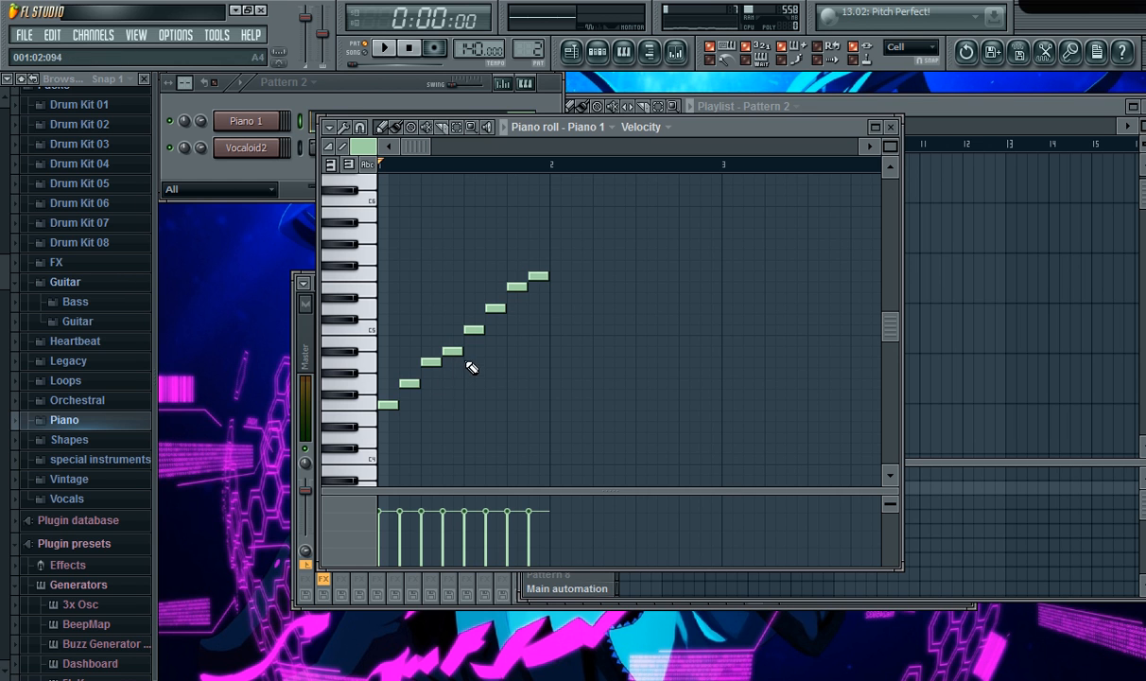
Audition the keys along the transposed scale, including A4 and the black key A#4, up to its upper notes.
click(378, 386)
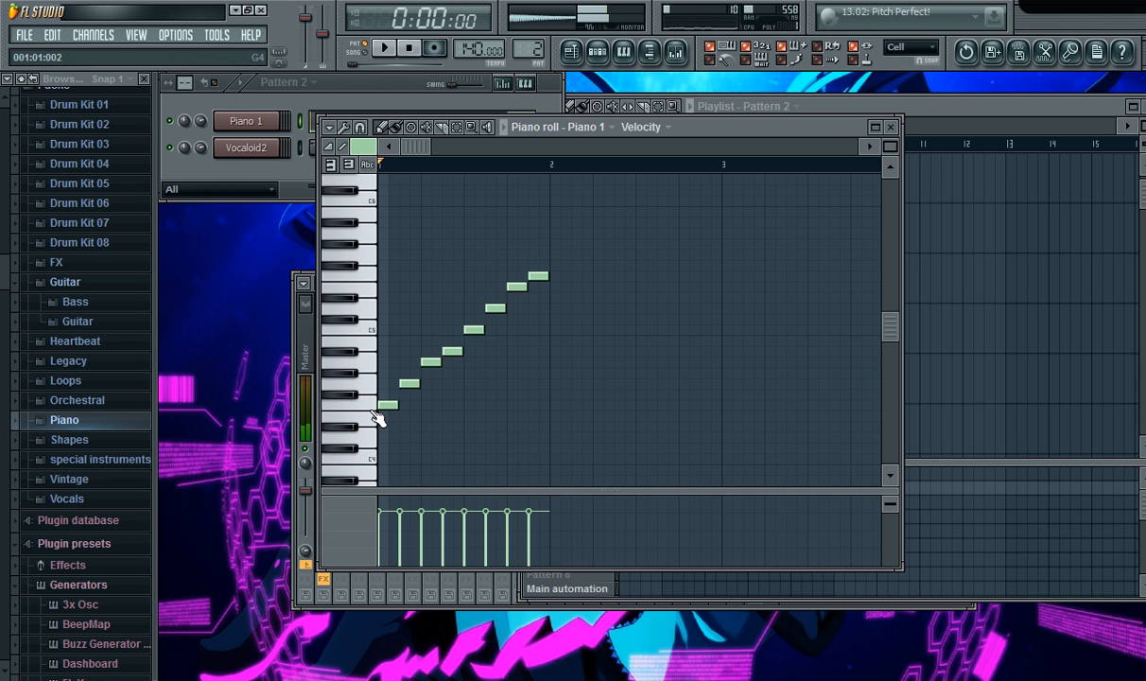
click(378, 385)
click(375, 358)
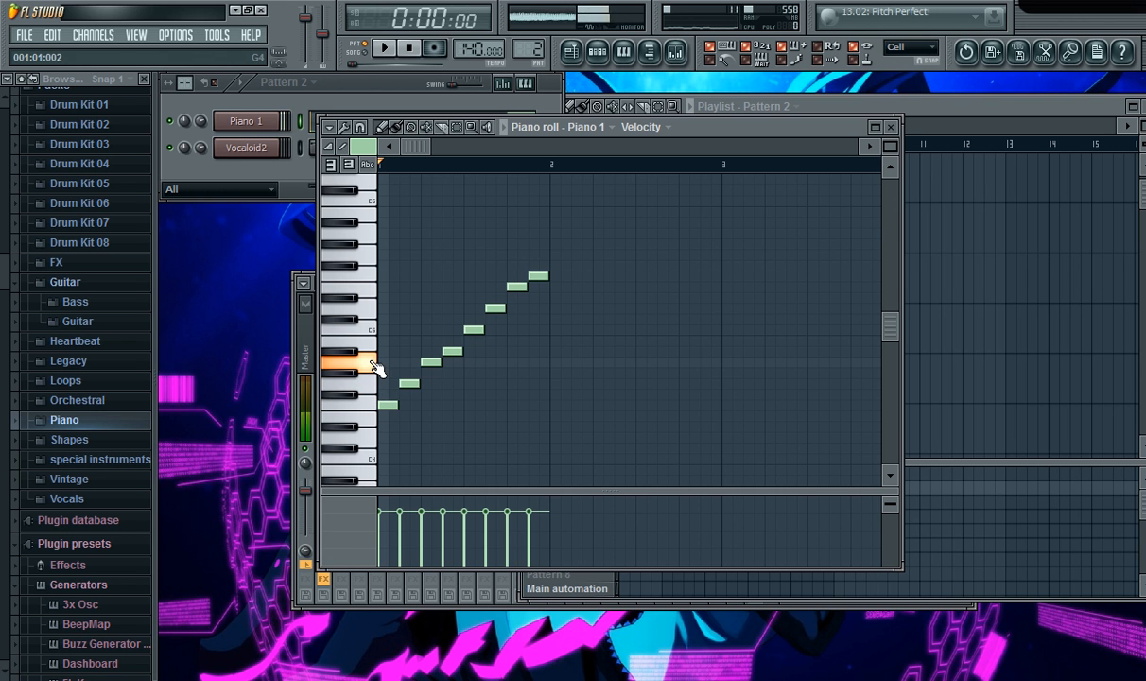
click(355, 355)
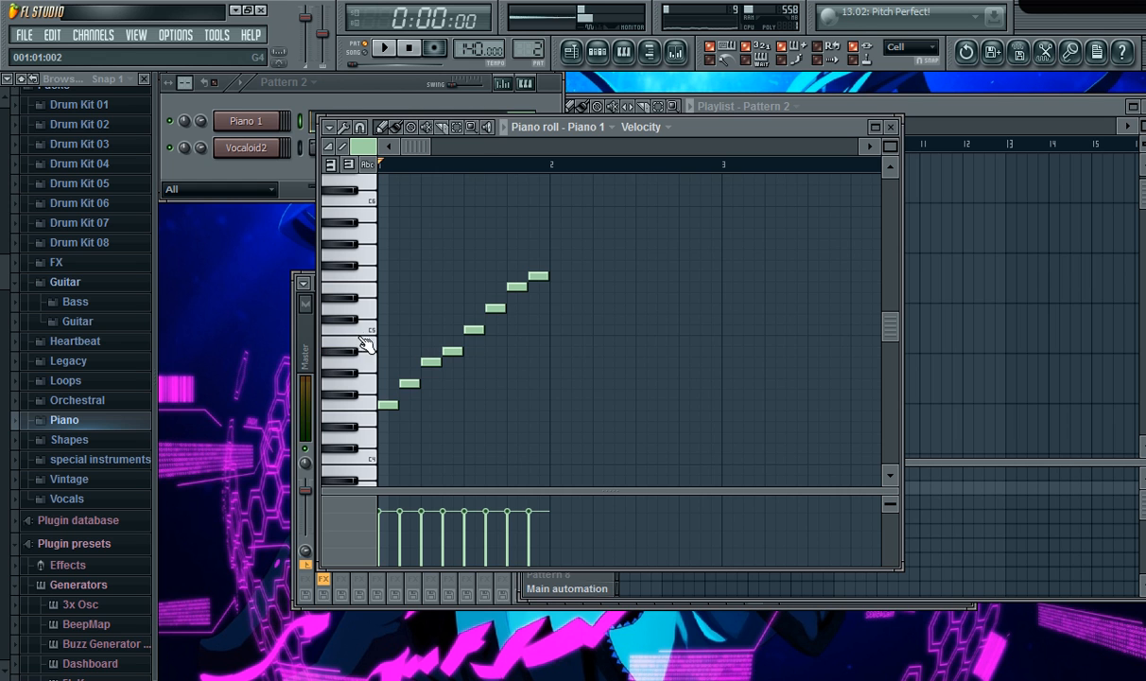
click(370, 316)
click(366, 289)
click(367, 278)
Delete all eight notes of the major scale from bar 1.
scroll(606, 297, down, 2)
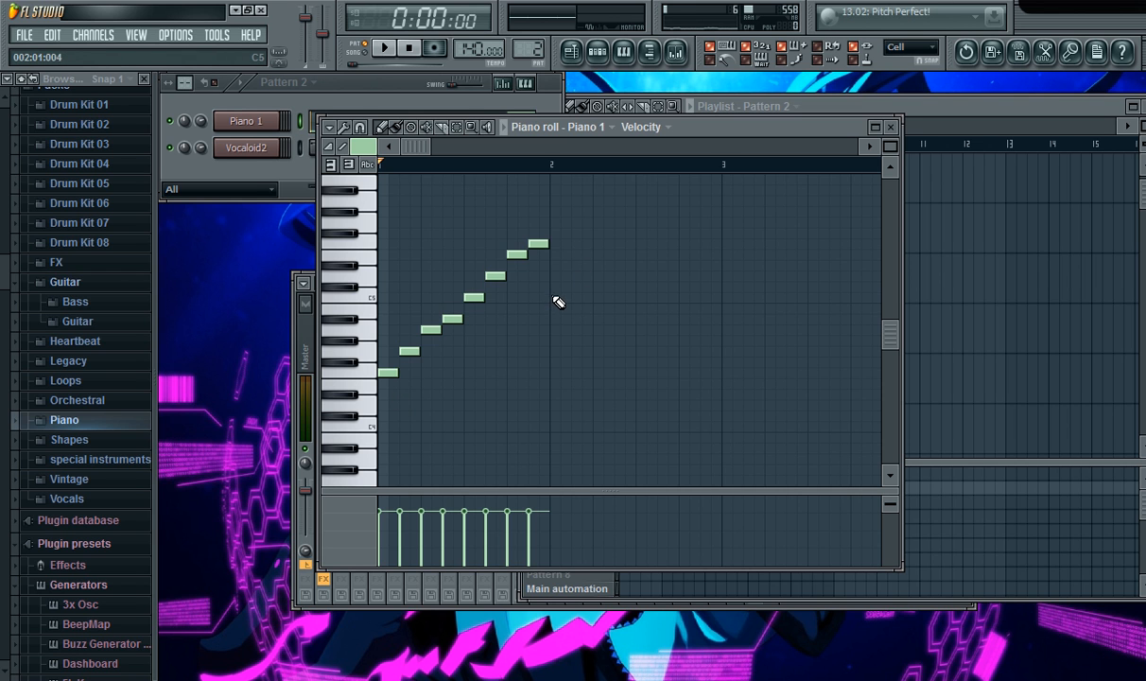
right_click(538, 244)
right_click(516, 254)
right_click(495, 275)
right_click(473, 297)
right_click(452, 319)
right_click(431, 329)
right_click(408, 351)
right_click(387, 372)
Draw an A minor scale of half-beat notes in bar 1: A3, B3, C4, D4, E4, F4, G4 and A4.
scroll(481, 345, down, 3)
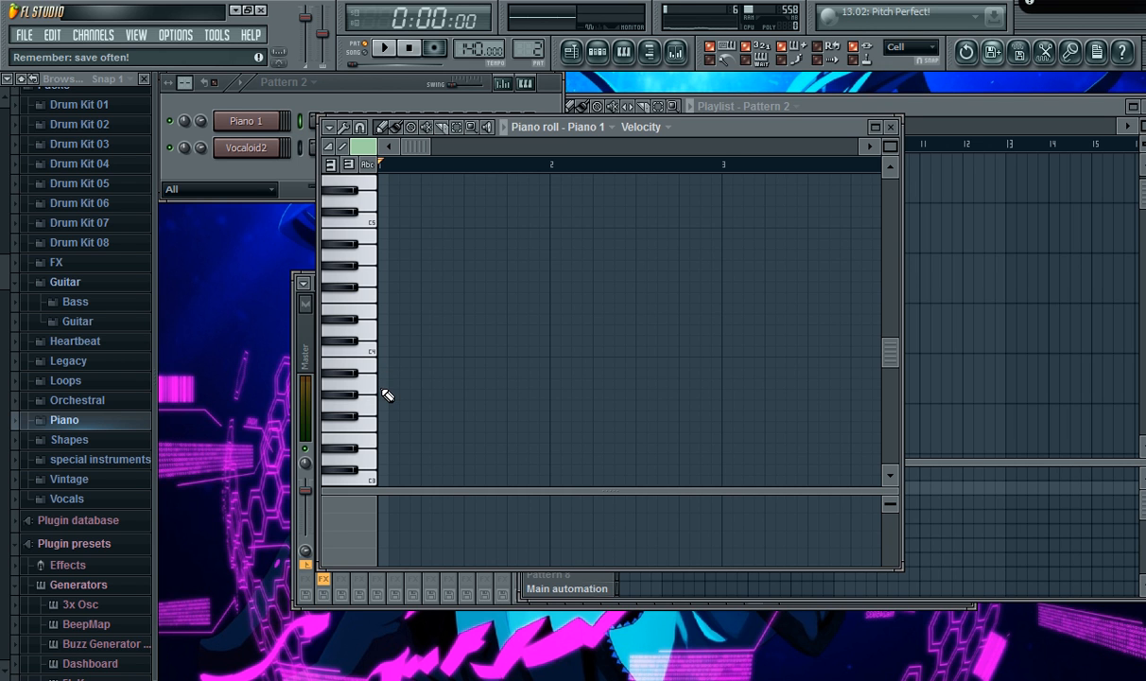
click(383, 383)
click(407, 361)
click(429, 350)
click(450, 320)
drag(450, 319, 453, 329)
click(473, 308)
click(487, 295)
click(516, 275)
click(537, 255)
drag(536, 257, 527, 256)
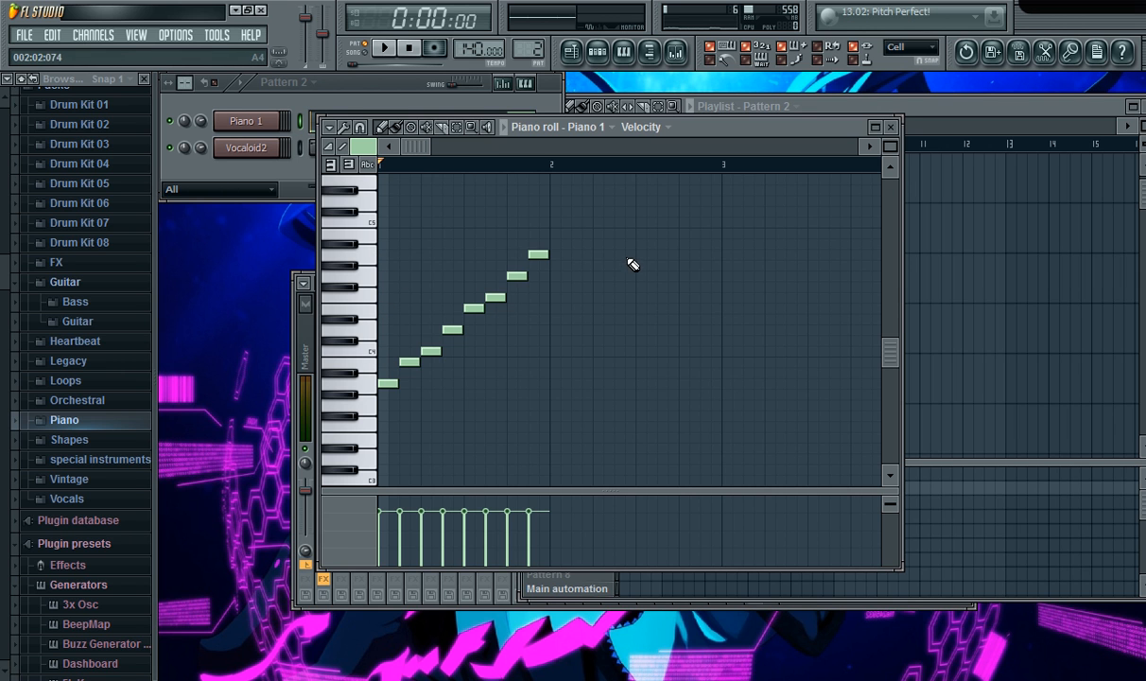
Select all eight minor-scale notes and transpose them together, trying the starting notes G4, C4 and A#3.
drag(623, 229, 396, 430)
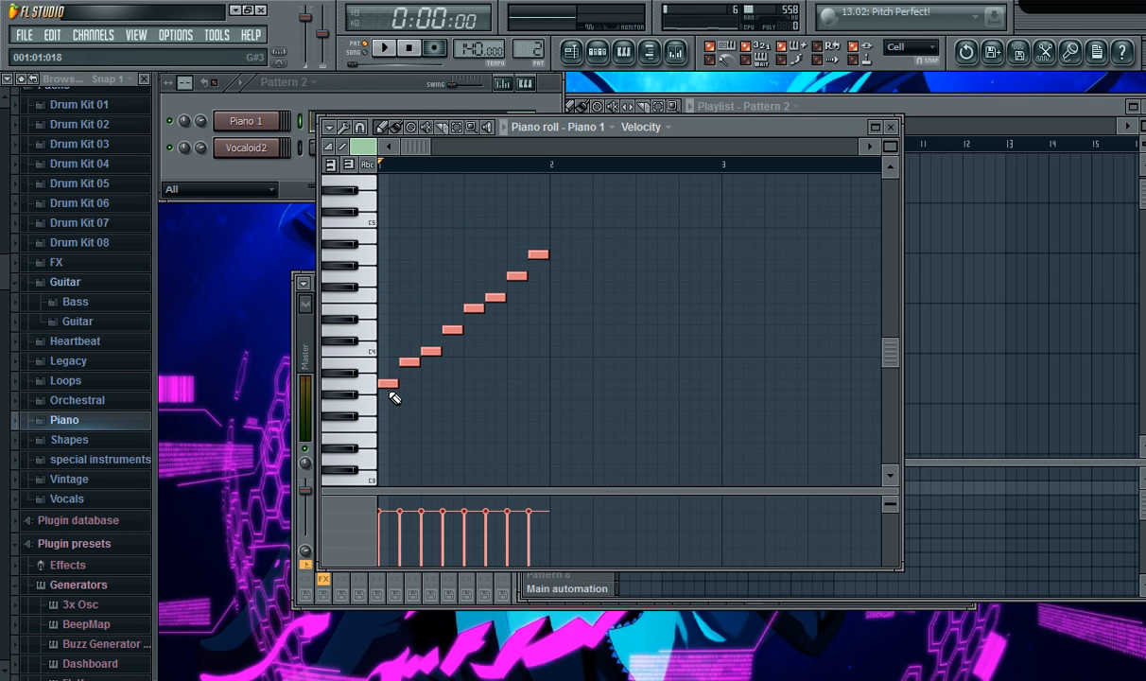
scroll(394, 388, down, 1)
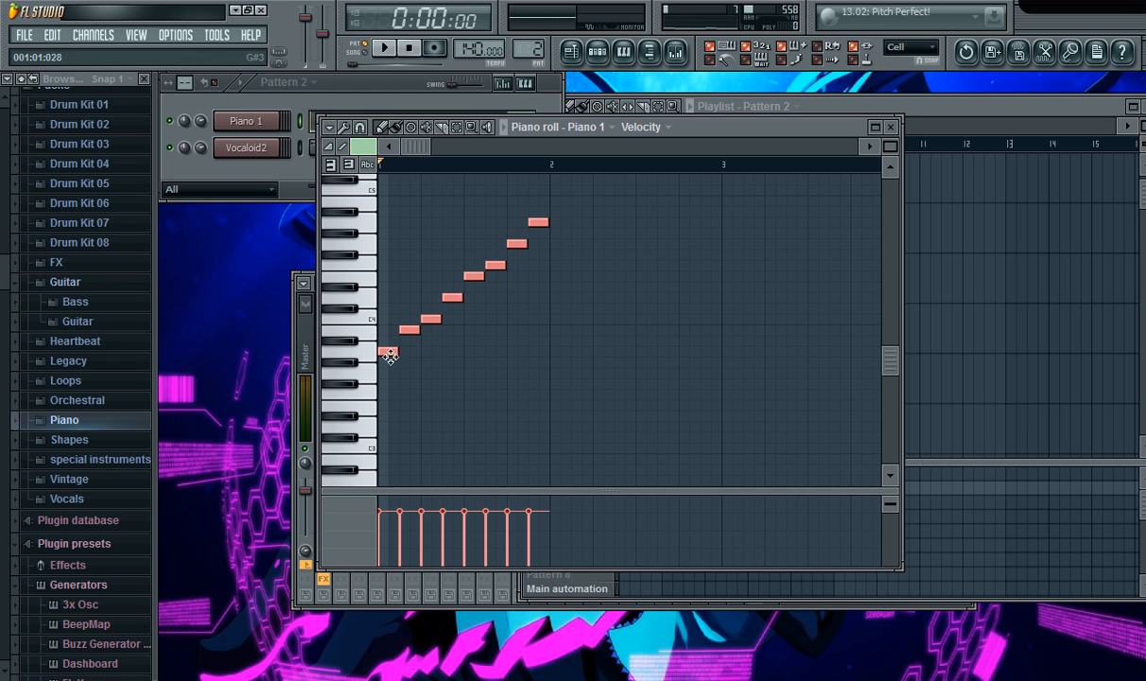
drag(388, 353, 373, 243)
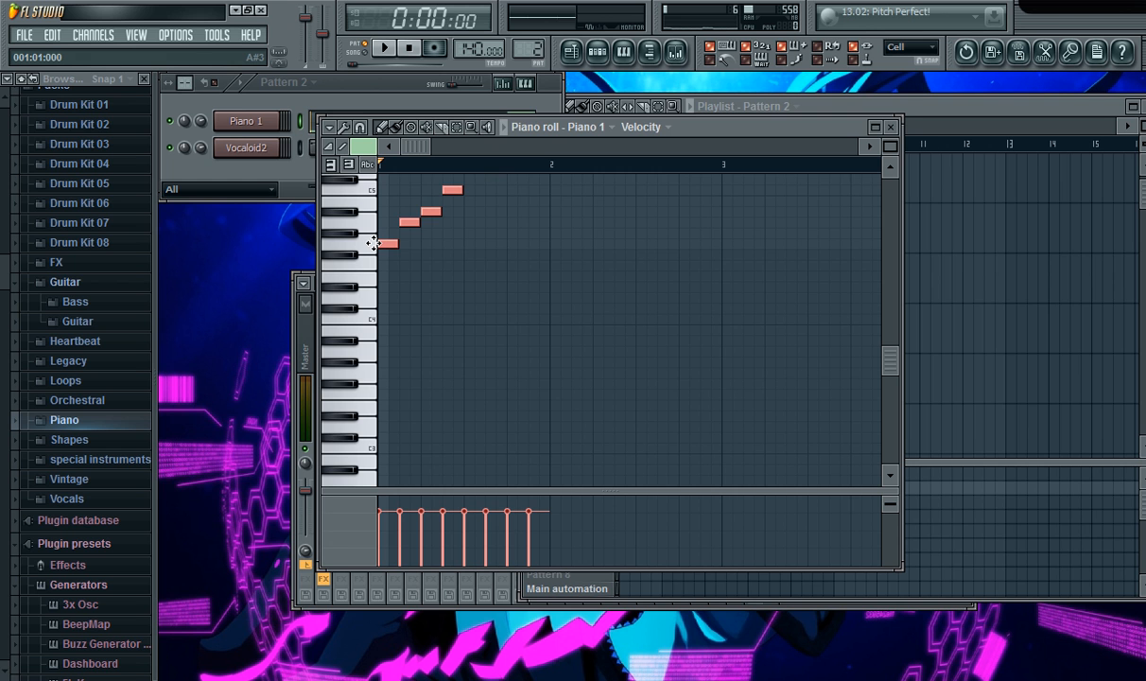
scroll(460, 276, up, 4)
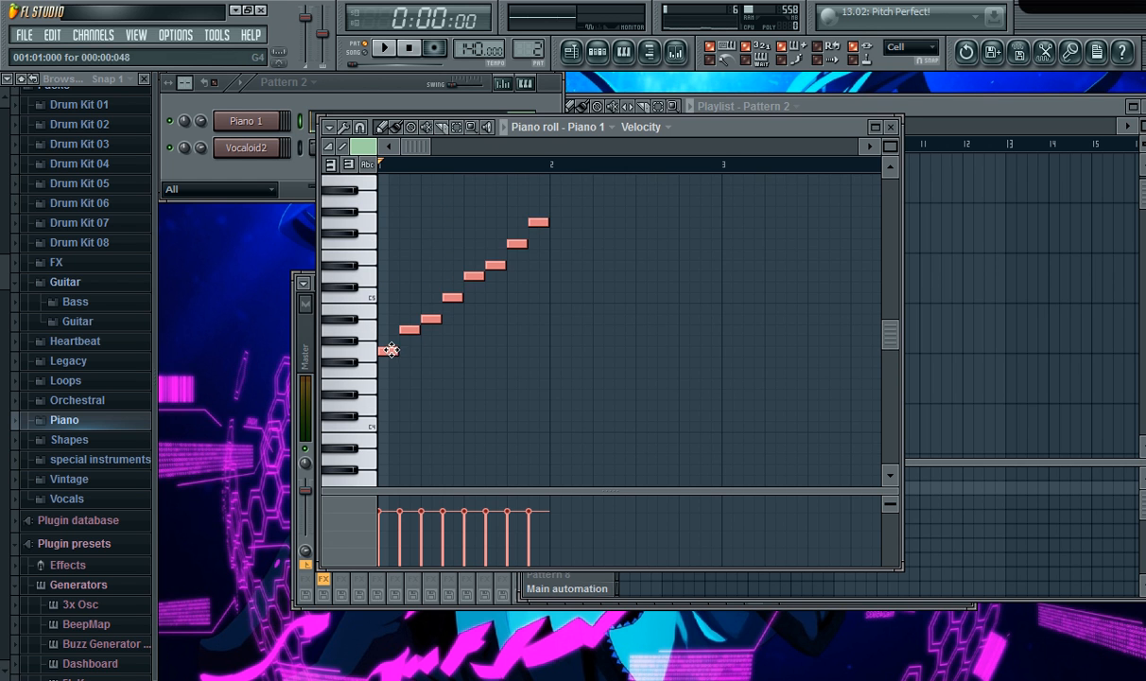
drag(384, 343, 386, 430)
scroll(416, 430, down, 4)
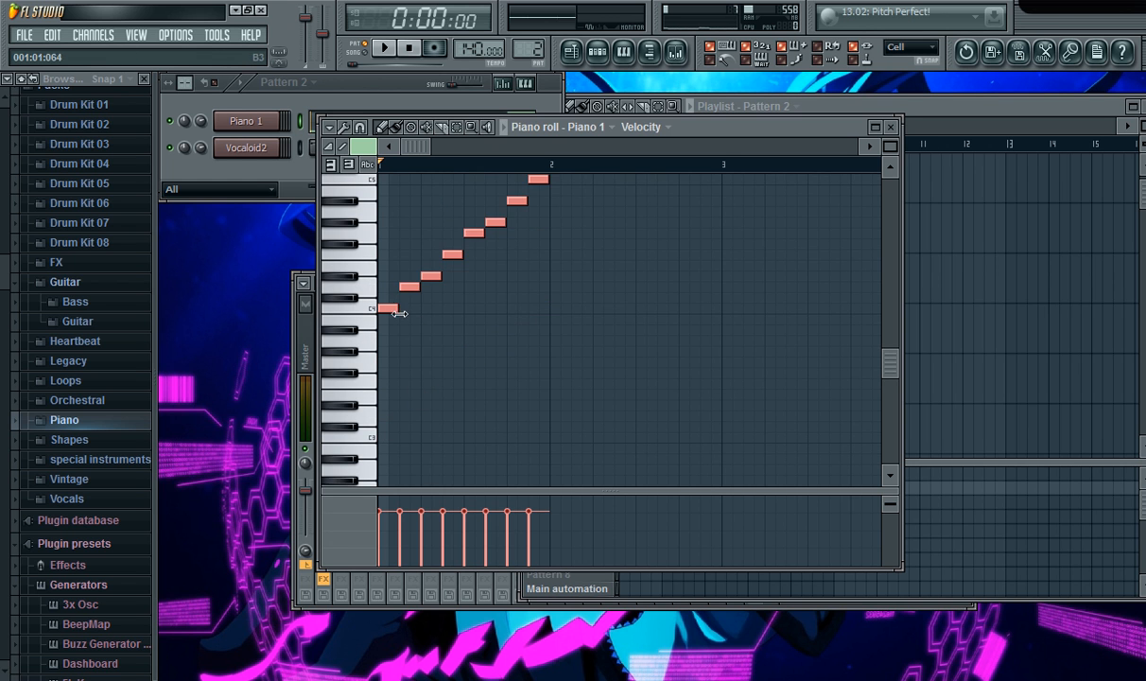
drag(384, 318, 385, 332)
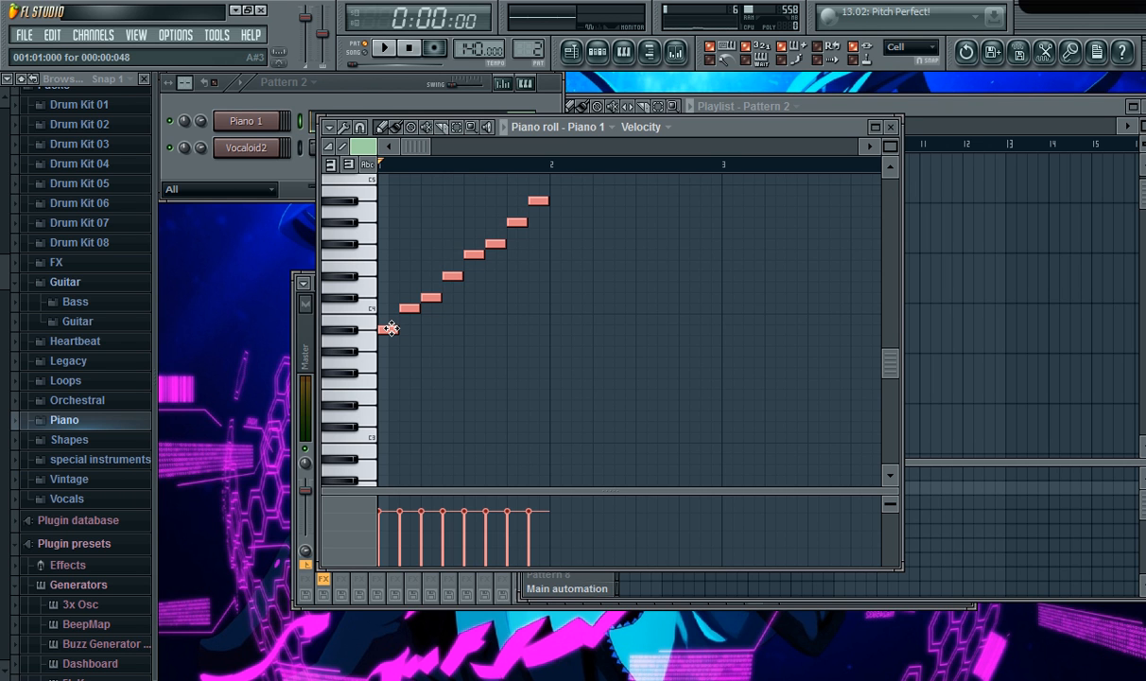
Transpose the selected minor scale to run from E4 to E5, then play the pattern and stop playback.
scroll(393, 331, up, 2)
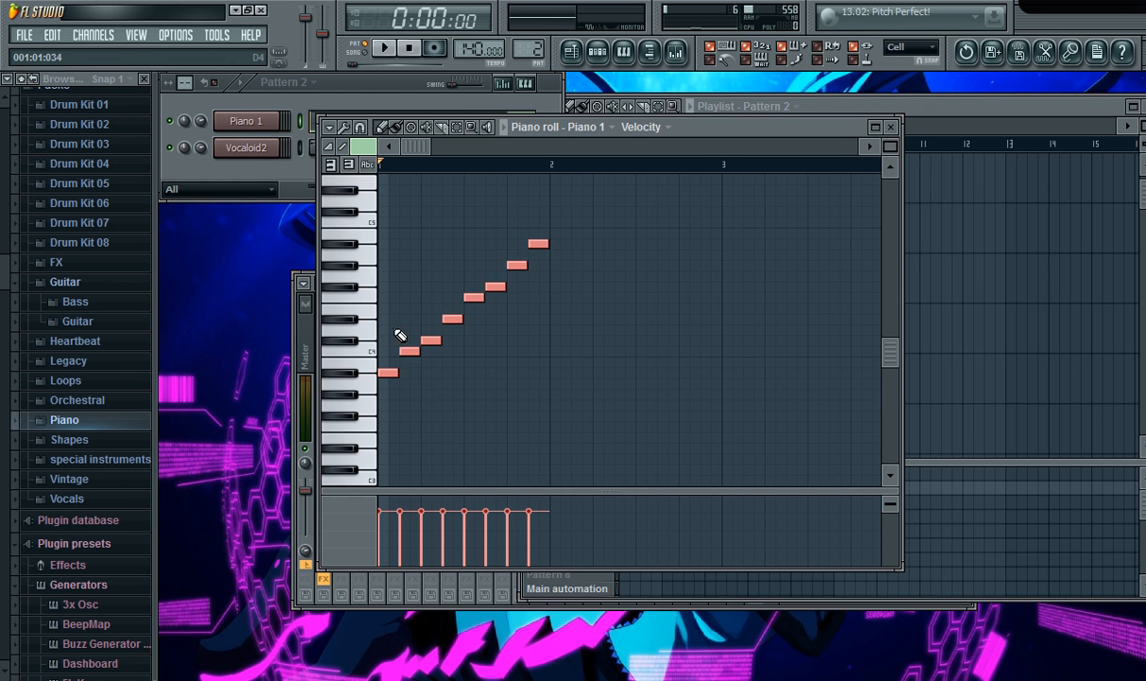
drag(388, 404, 386, 232)
scroll(400, 254, up, 1)
scroll(401, 255, up, 2)
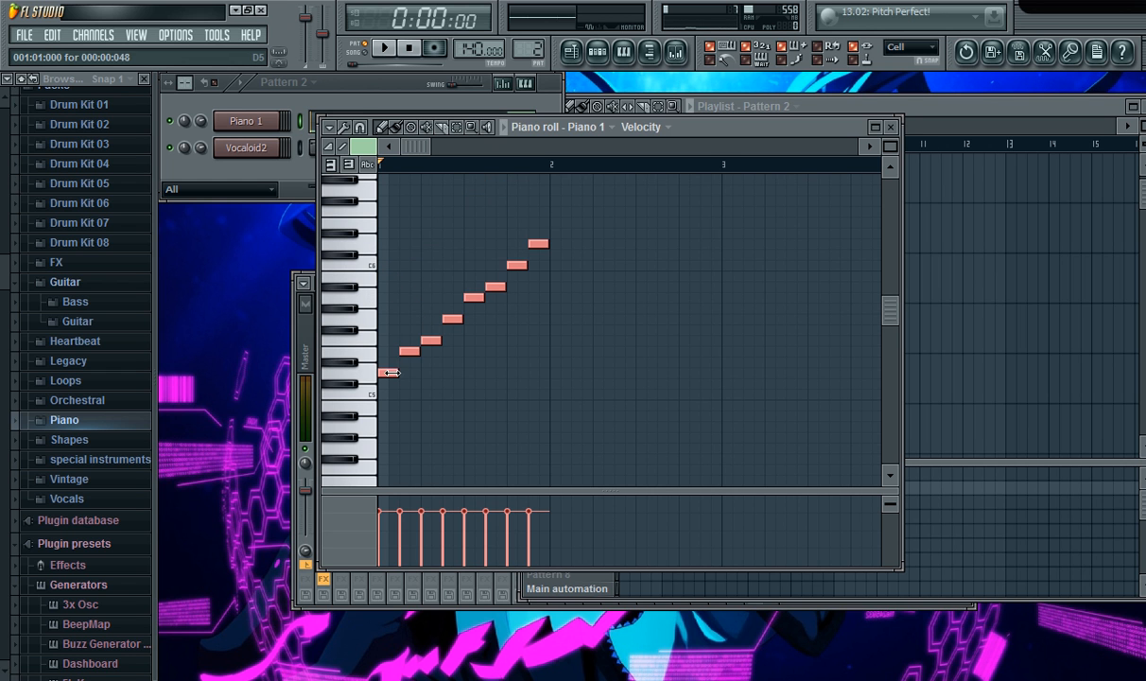
drag(388, 371, 386, 345)
scroll(390, 349, up, 1)
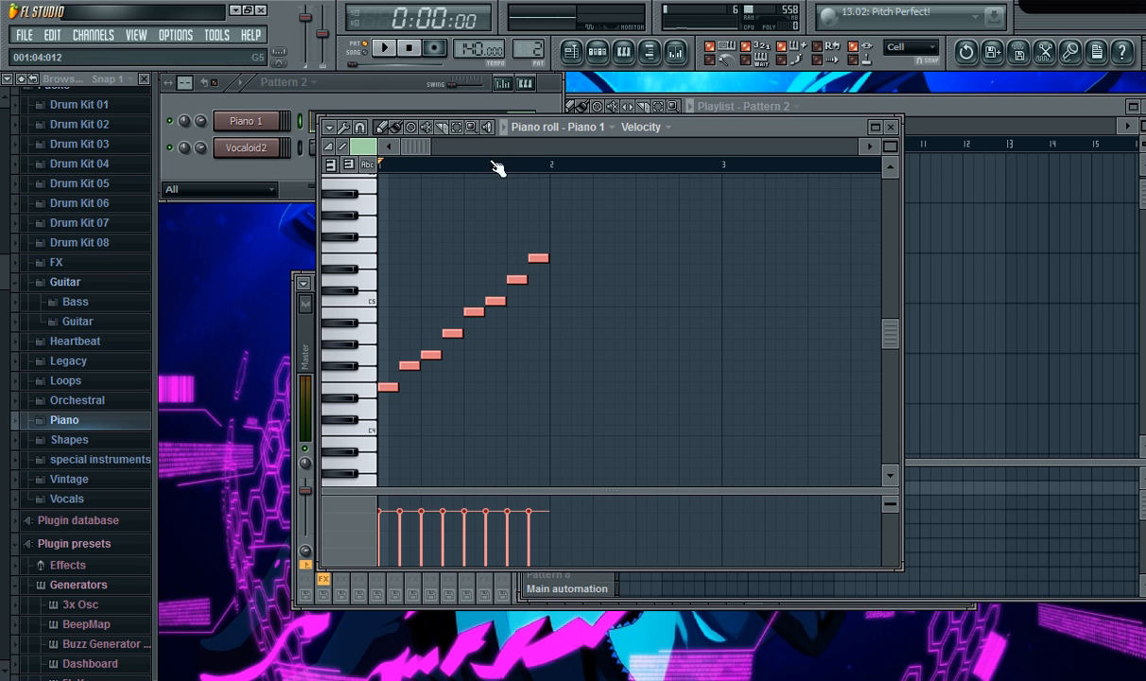
click(392, 50)
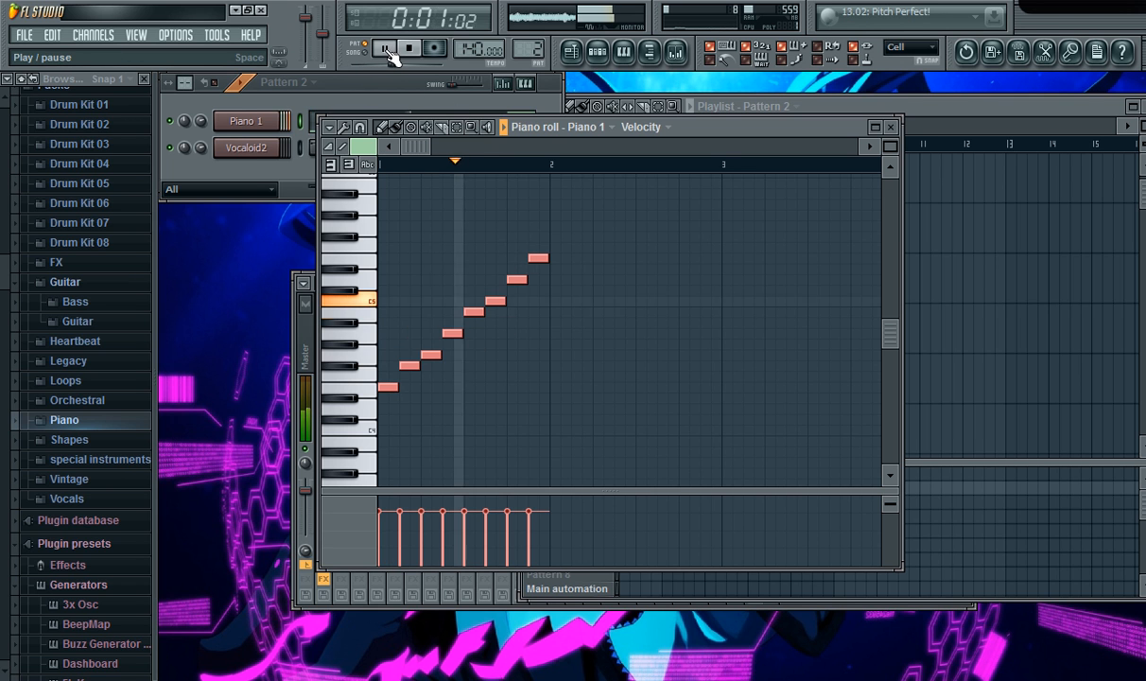
click(414, 51)
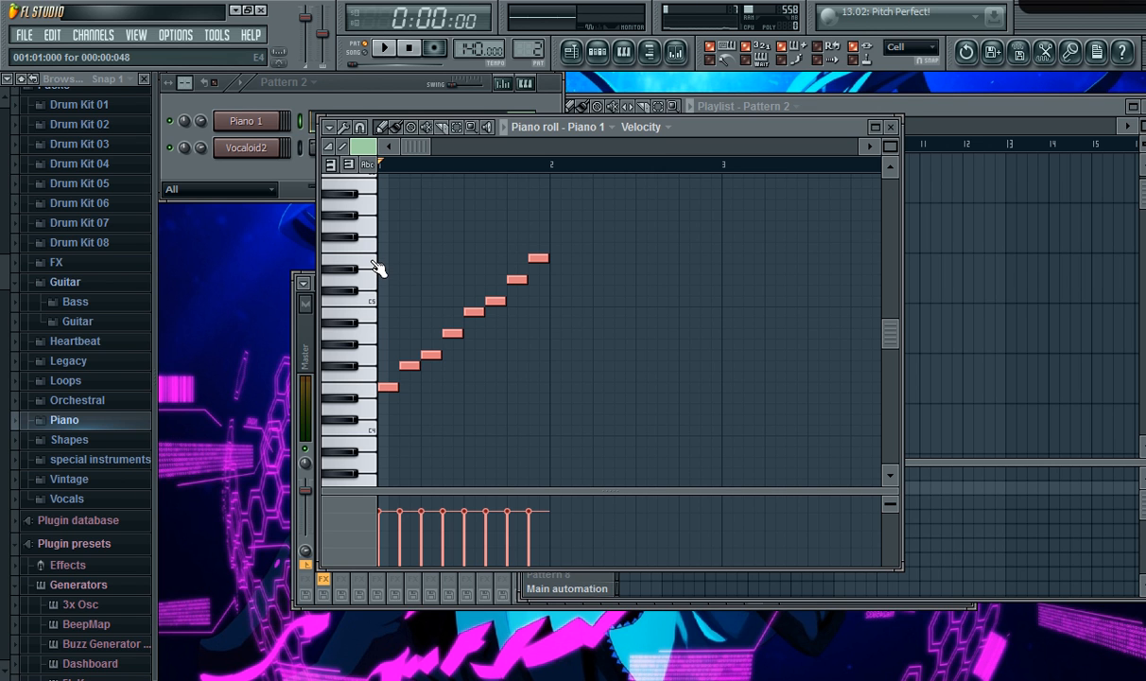
Rebuild the scale as consecutive one-beat notes across bars 1 and 2: E4, F#4, G4, A4, B4, C5, D5 and E5.
mouse_move(397, 387)
mouse_down()
mouse_move(414, 384)
mouse_move(420, 363)
mouse_move(506, 352)
mouse_move(491, 333)
mouse_move(450, 331)
mouse_move(530, 333)
mouse_move(507, 337)
mouse_move(556, 323)
mouse_move(556, 307)
mouse_move(611, 301)
mouse_move(630, 277)
mouse_move(621, 300)
mouse_move(665, 279)
mouse_up()
ctrl+click(420, 394)
right_click(474, 311)
right_click(496, 301)
right_click(517, 280)
right_click(539, 258)
click(606, 292)
click(641, 288)
click(689, 258)
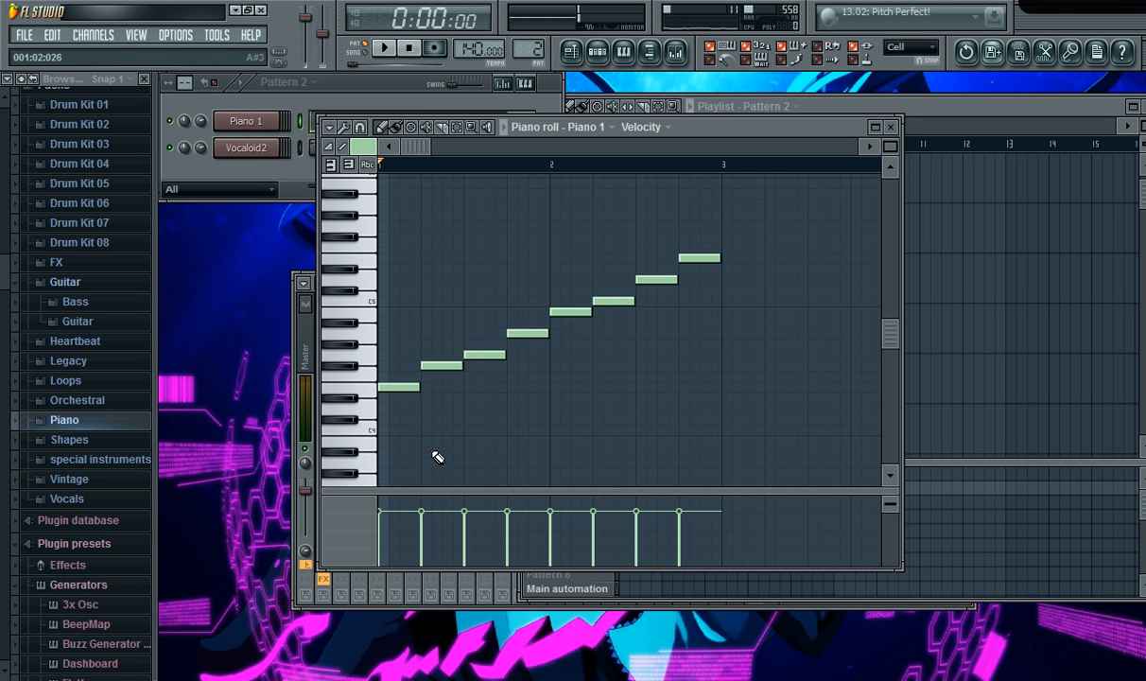
Stack G4 and B4 above the E4 on beat 1 of bar 1, and A#4 and C#5 above the F#4 on beat 2.
click(385, 355)
click(385, 311)
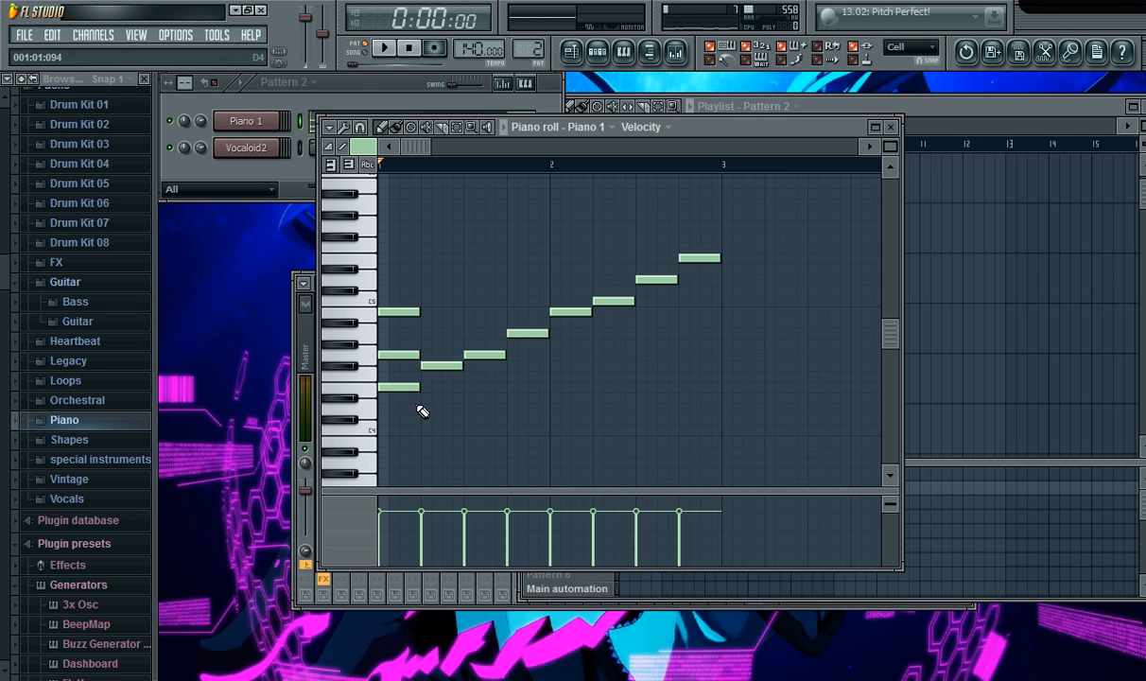
click(426, 323)
click(428, 287)
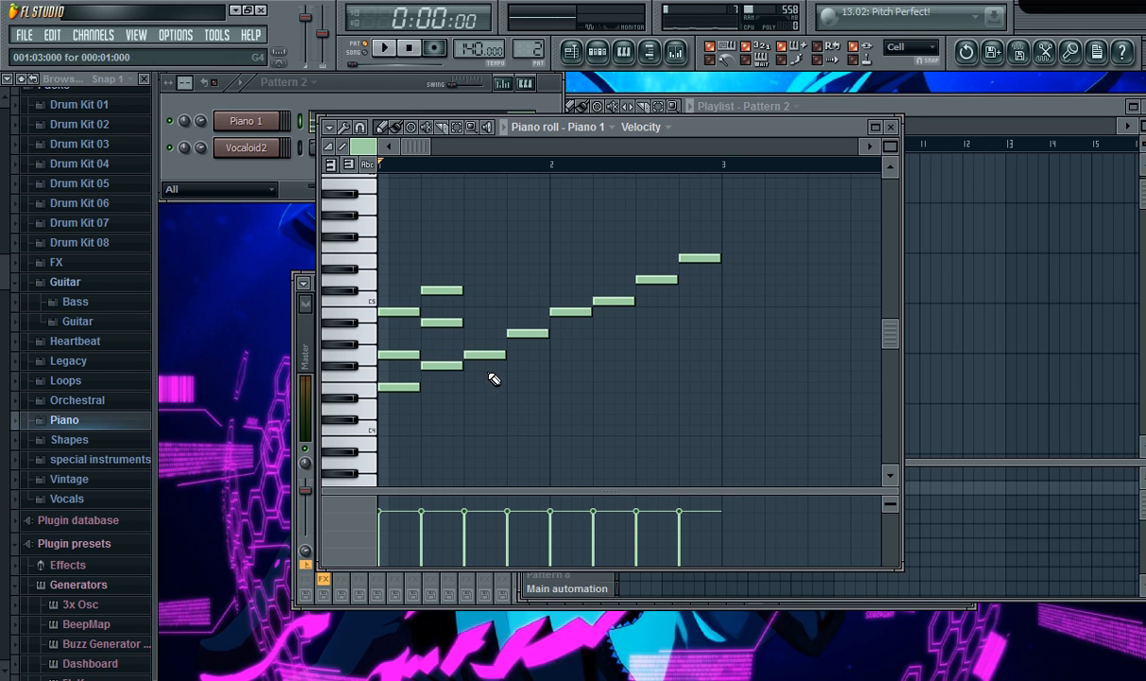
Audition the piano keys between the first chord's E4 and B4 to count its note intervals.
click(360, 378)
click(367, 359)
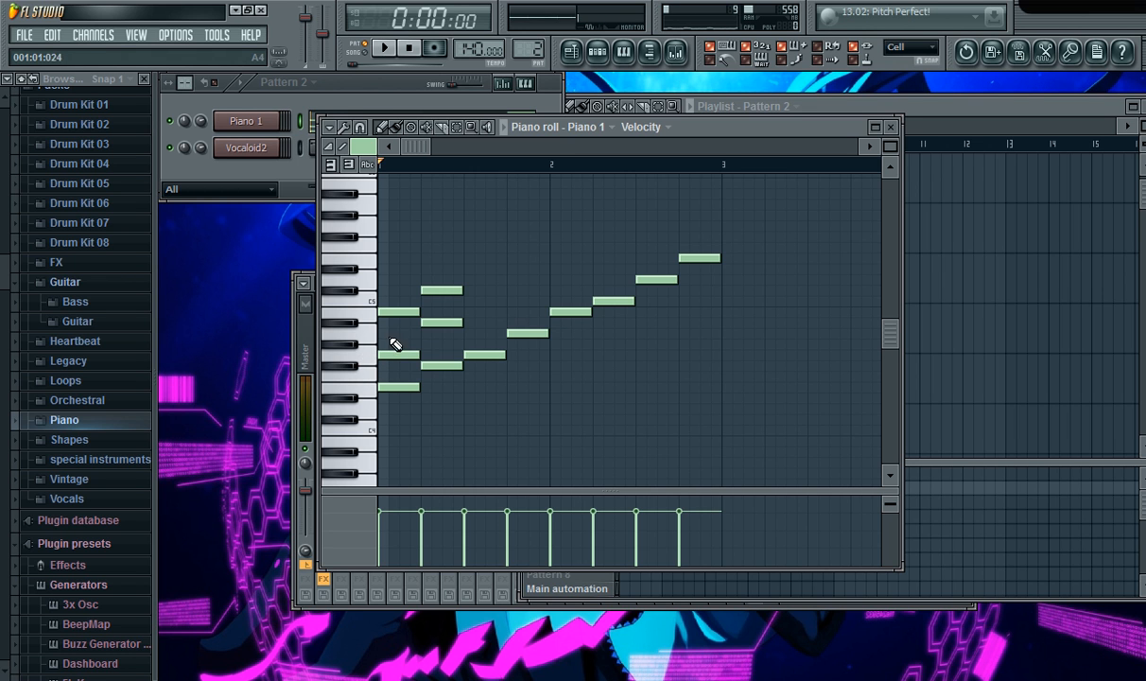
click(357, 337)
click(356, 325)
click(363, 318)
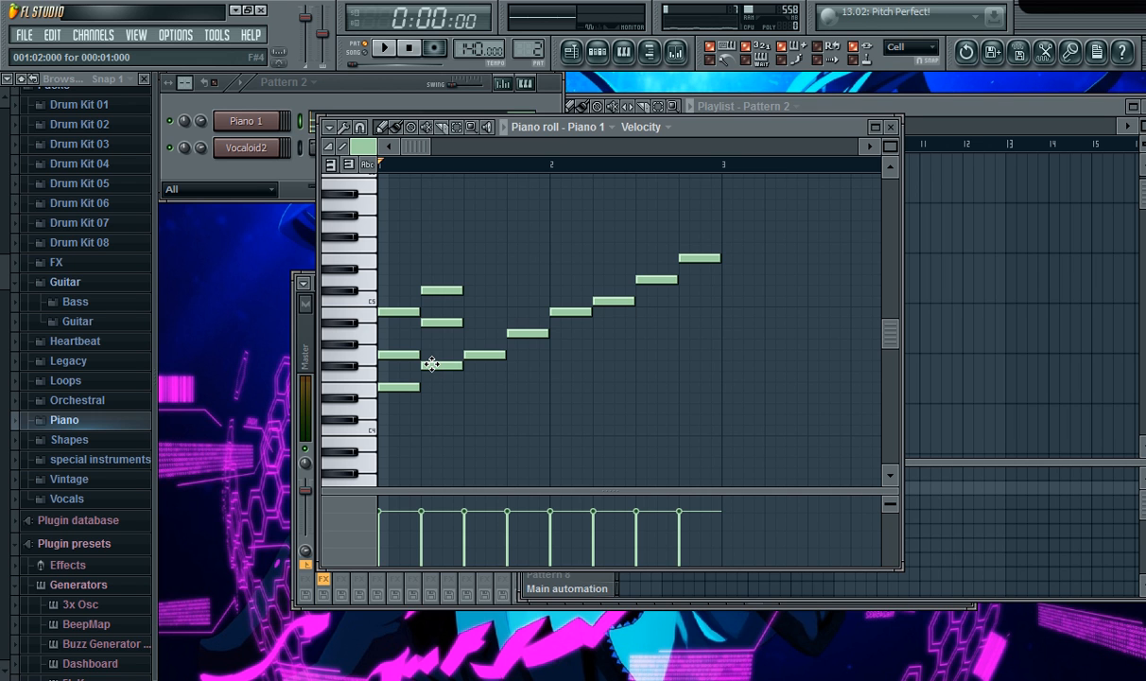
Complete the chords on beats 3 and 4 of bar 1: B4 and D5 above G4, C5 and E5 above A4.
click(469, 310)
click(468, 281)
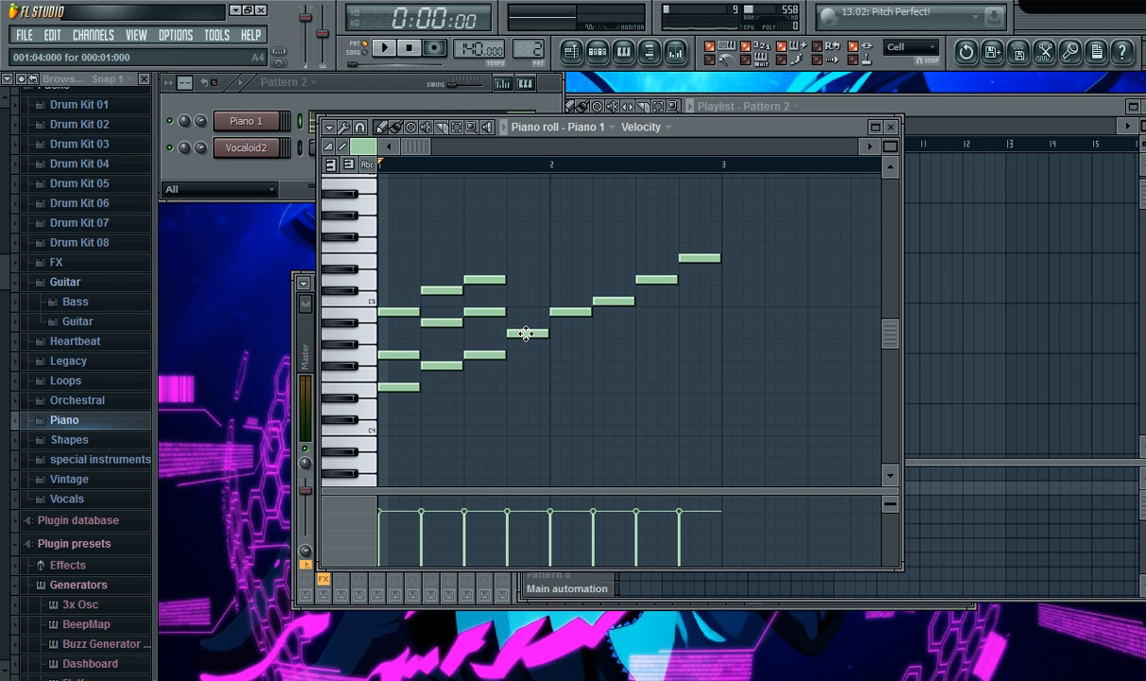
click(510, 301)
click(517, 258)
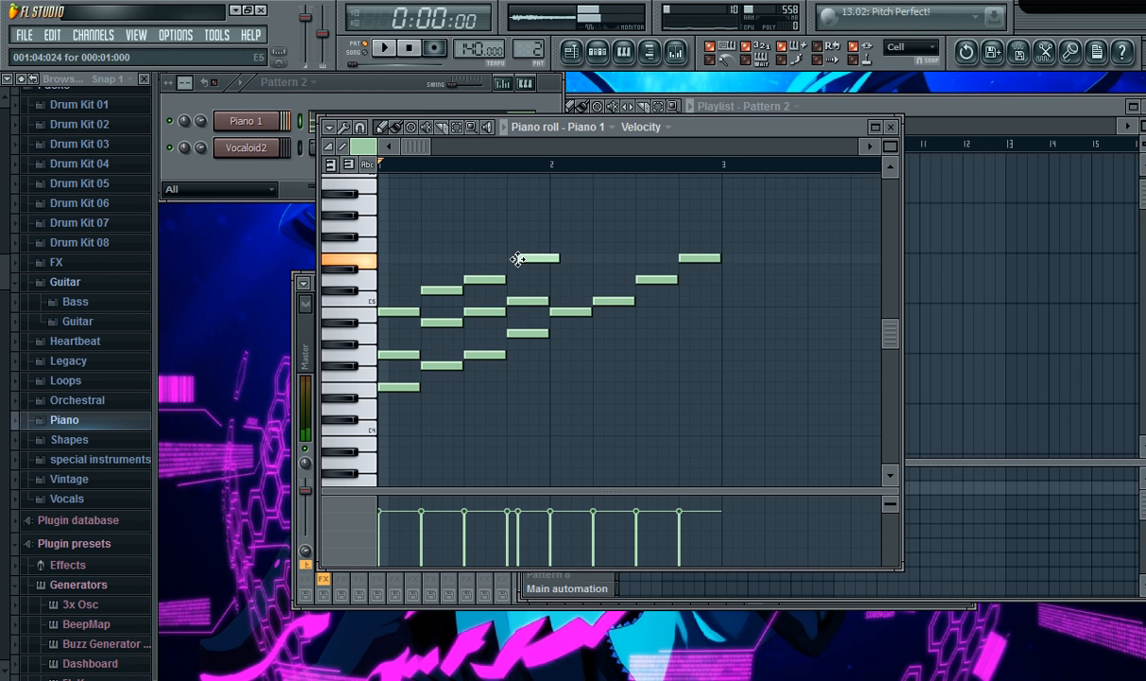
drag(517, 258, 507, 258)
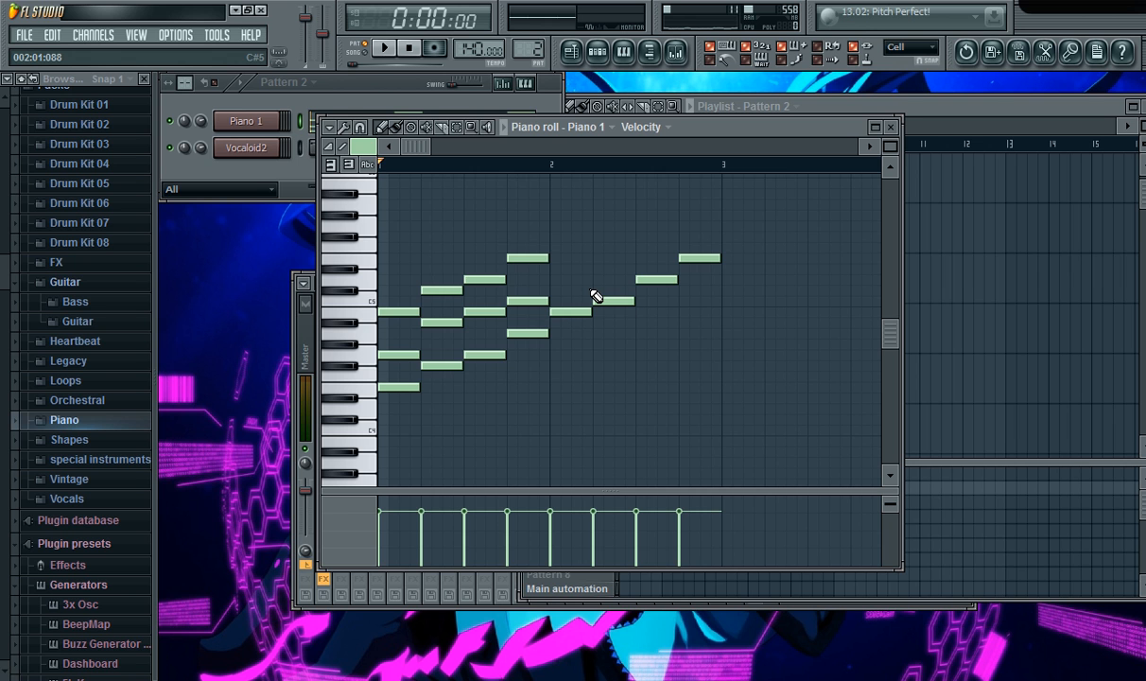
Complete the chords on beats 1 and 2 of bar 2: D#5 and F#5 above B4, E5 and G5 above C5.
click(557, 269)
click(556, 238)
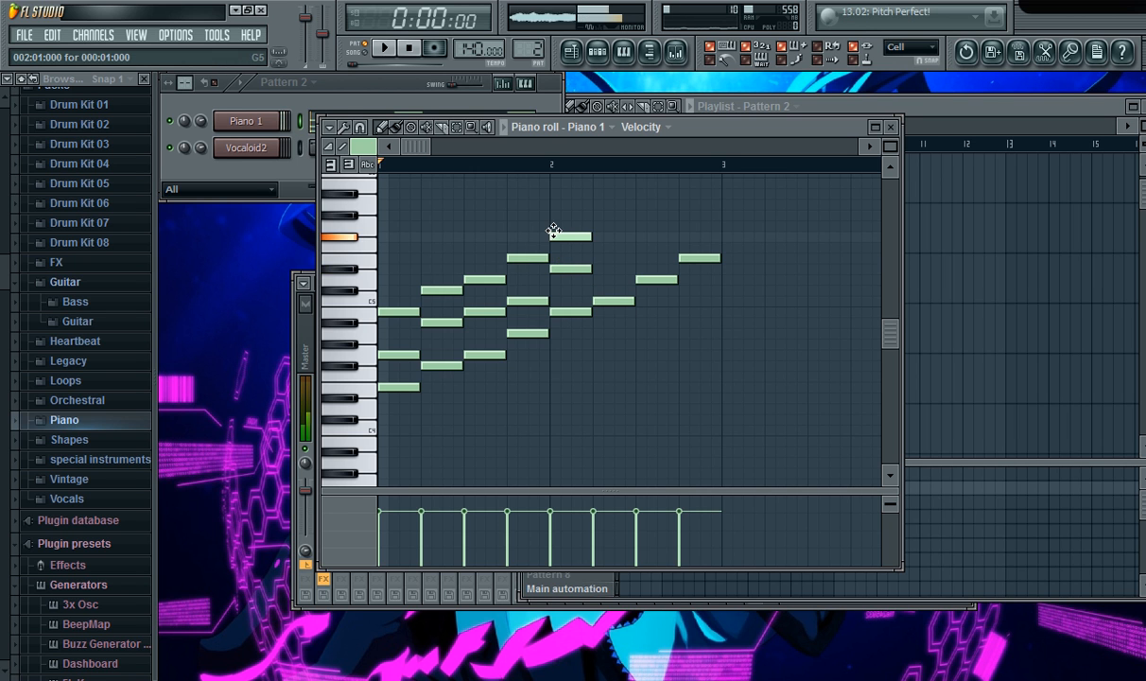
scroll(624, 253, up, 2)
click(601, 270)
drag(601, 275, 602, 285)
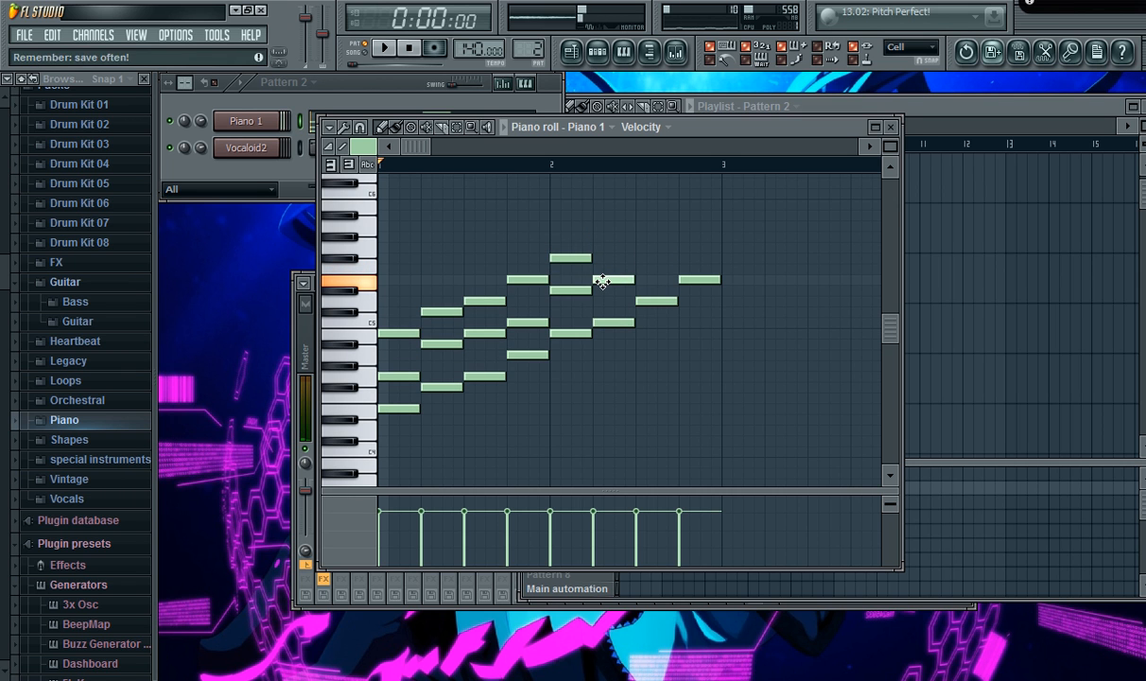
drag(606, 240, 596, 252)
scroll(710, 217, down, 1)
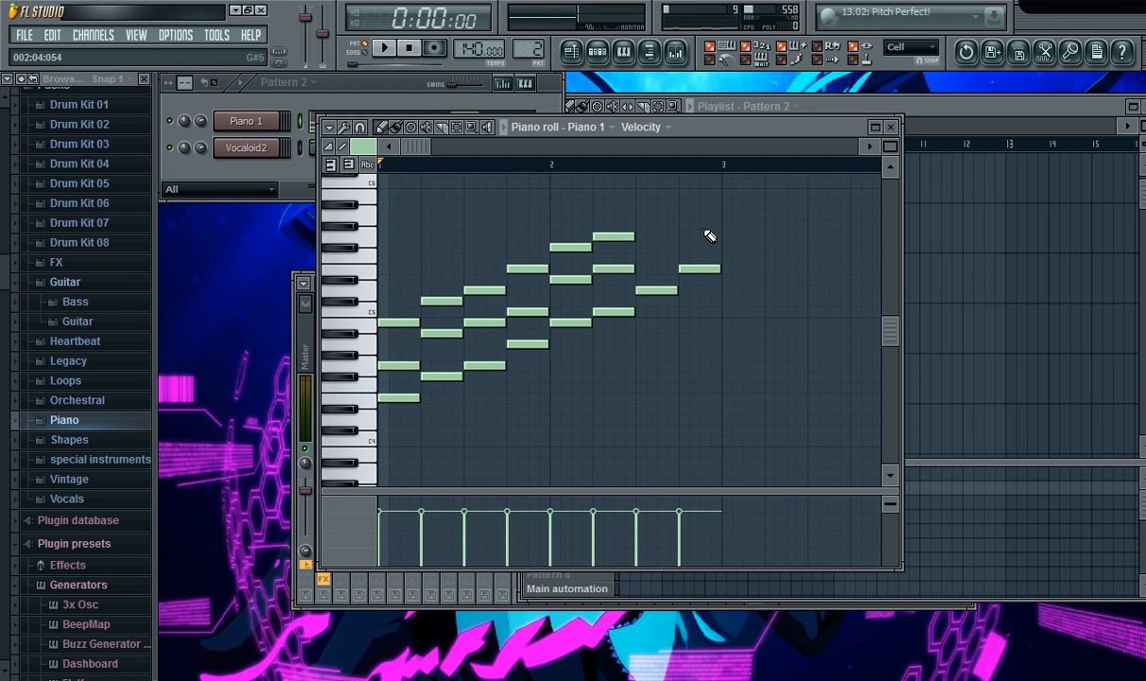
Play the chord pattern and stop the playback.
scroll(714, 232, up, 3)
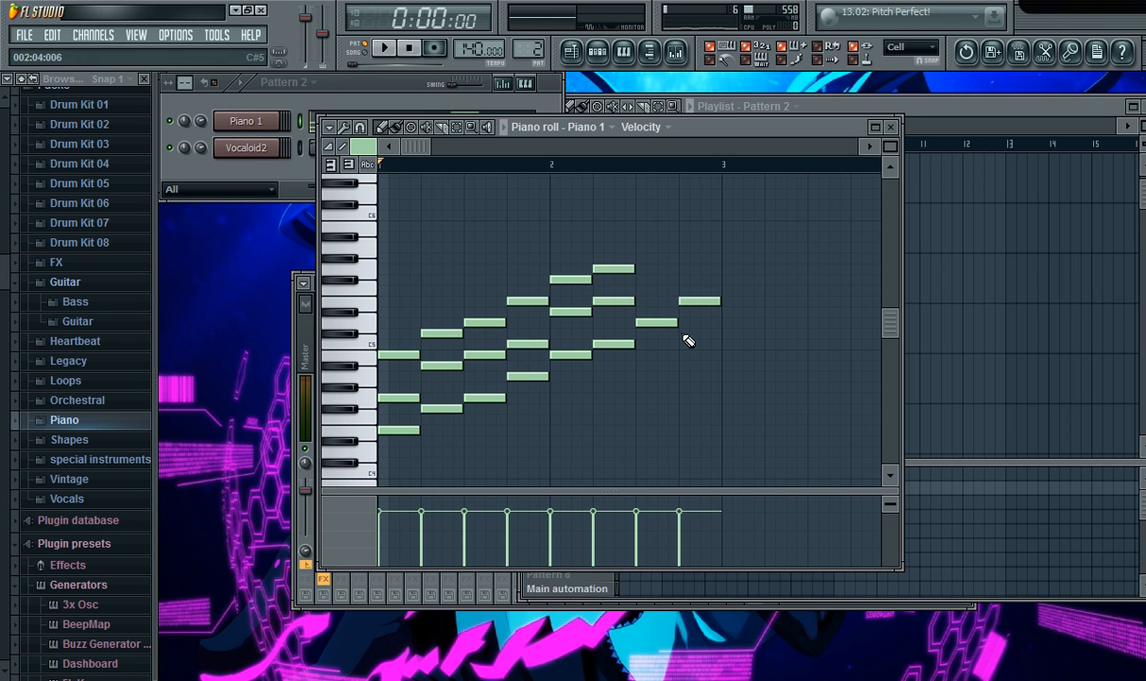
scroll(734, 308, down, 1)
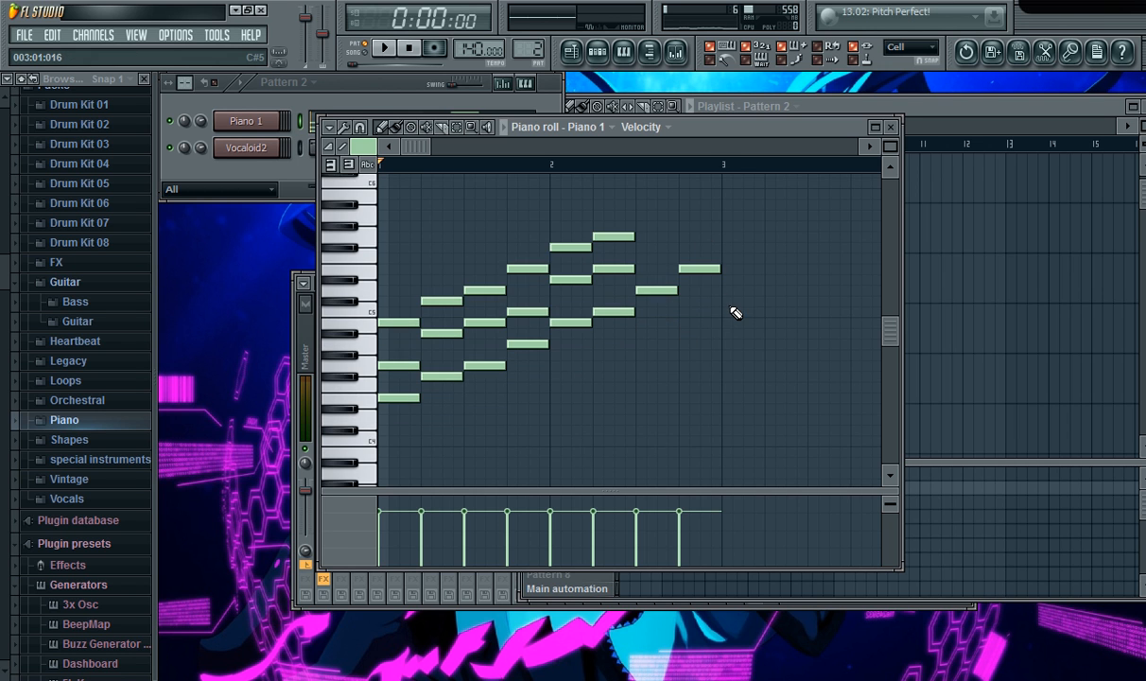
scroll(734, 312, down, 1)
click(384, 47)
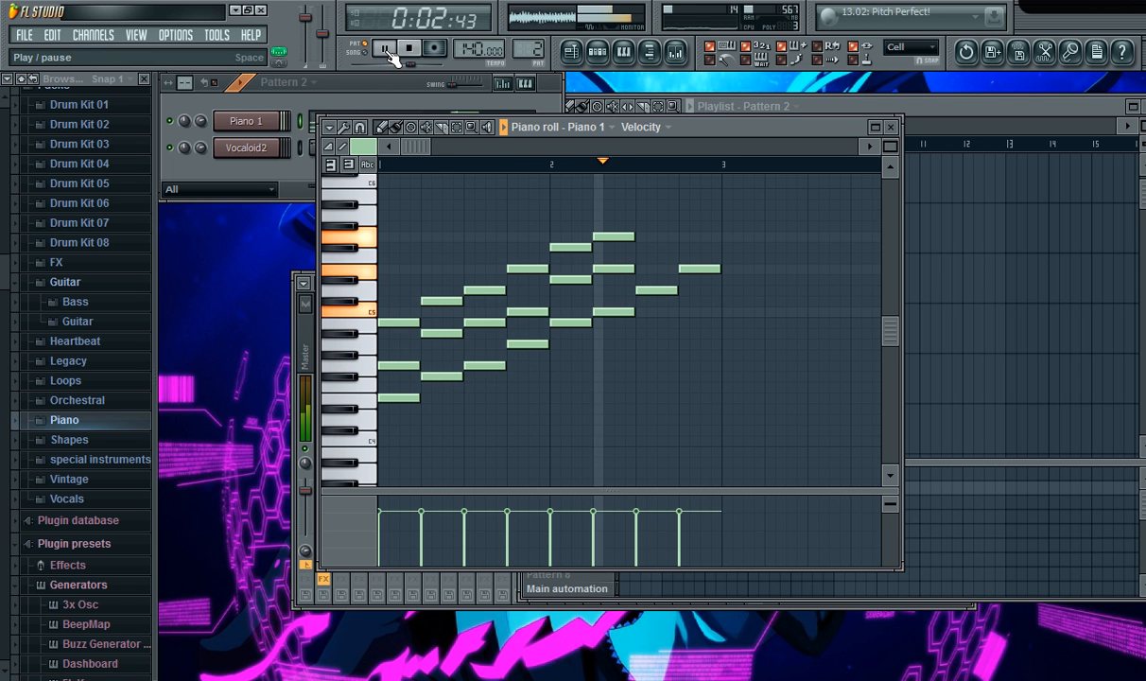
click(413, 49)
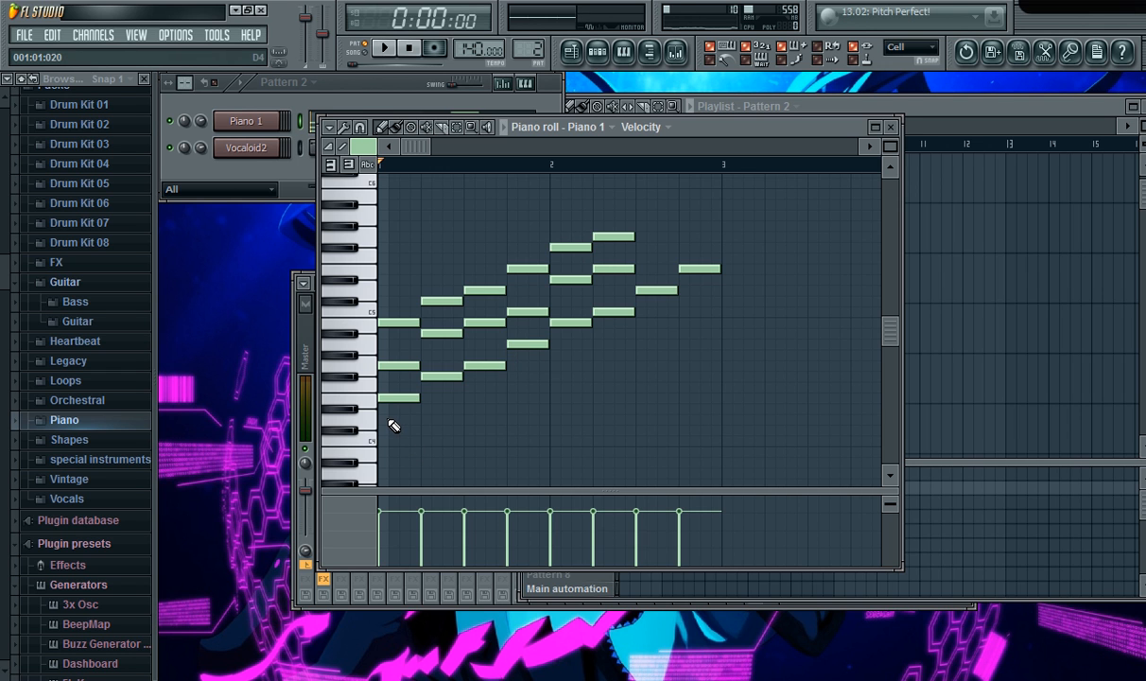
drag(396, 424, 402, 279)
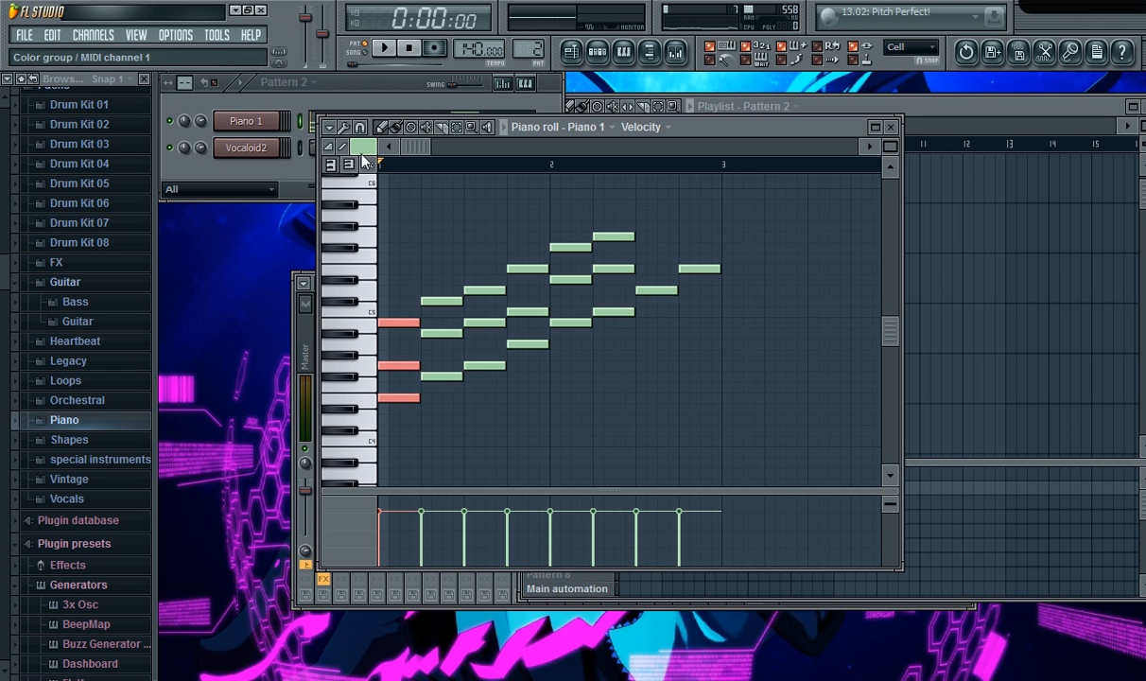
click(362, 146)
click(364, 176)
click(462, 440)
right_click(470, 442)
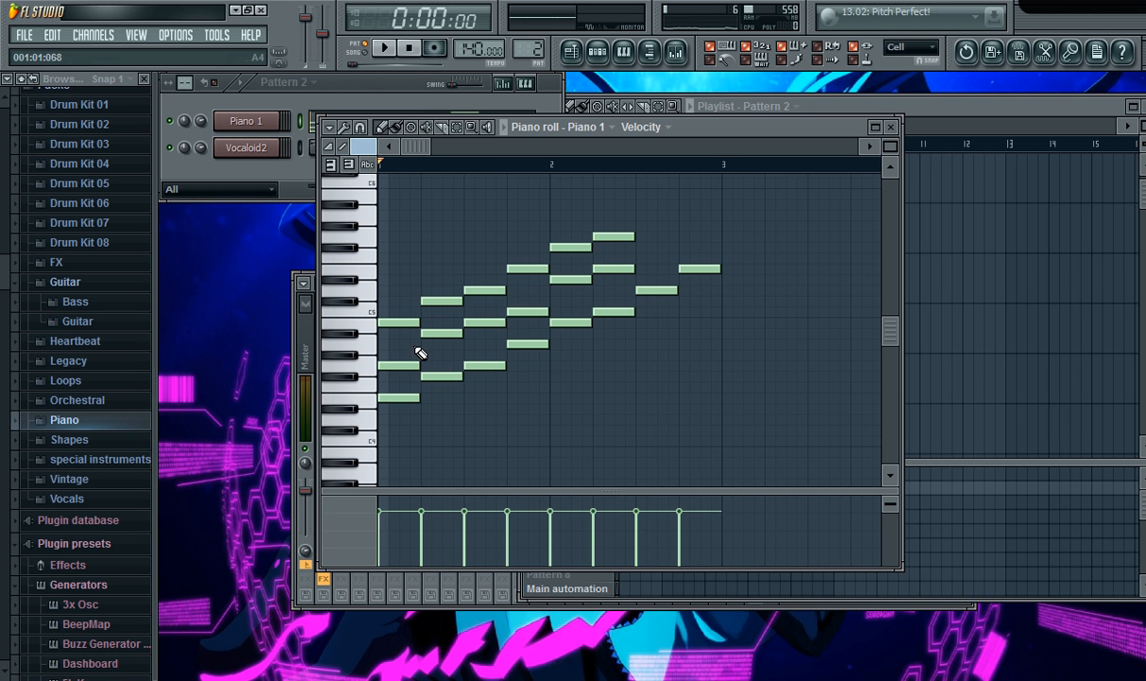
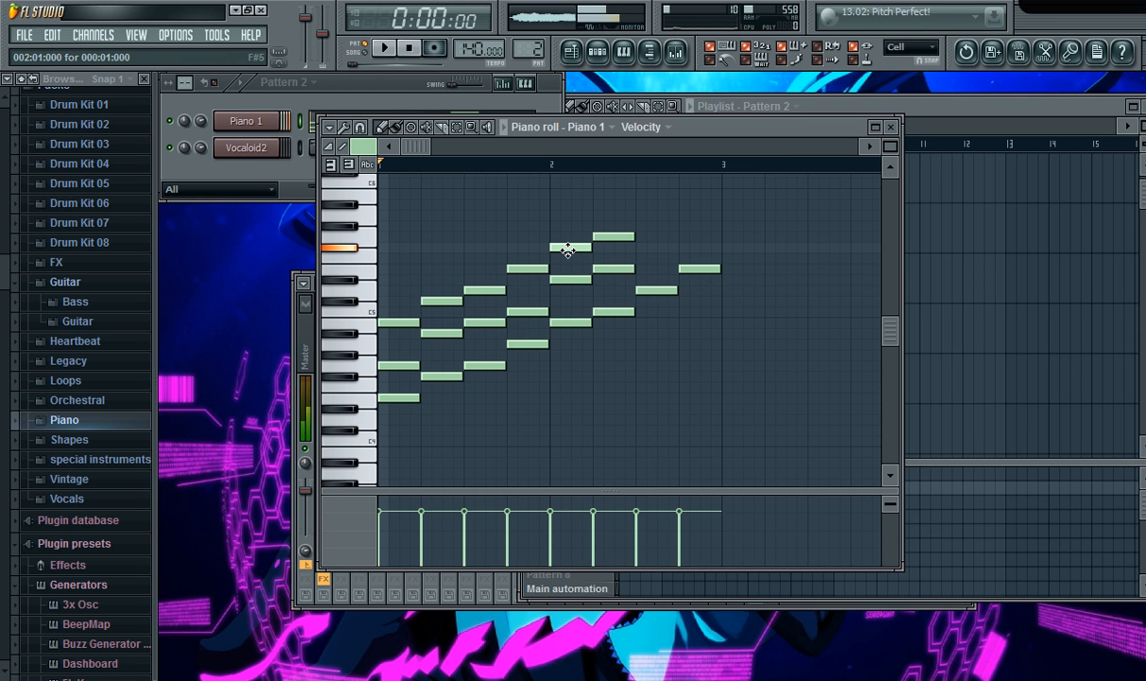
Close Pattern 2's piano roll, switch to Pattern 1 and open the piano roll of the Piano 1 channel.
click(891, 127)
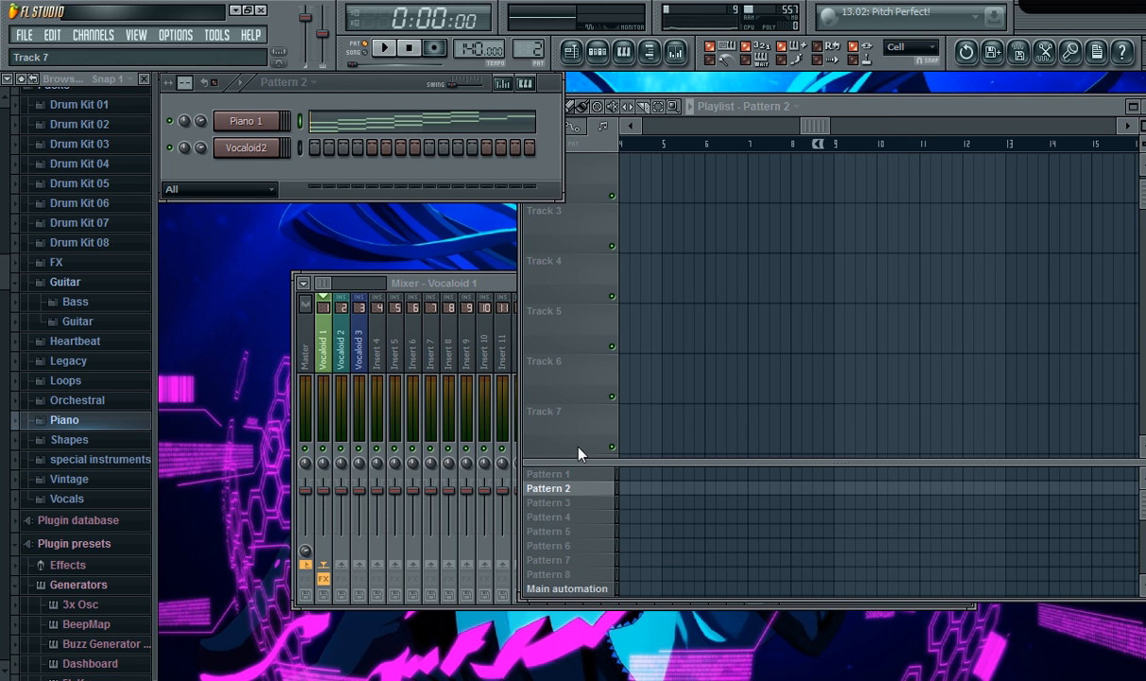
click(572, 474)
right_click(237, 118)
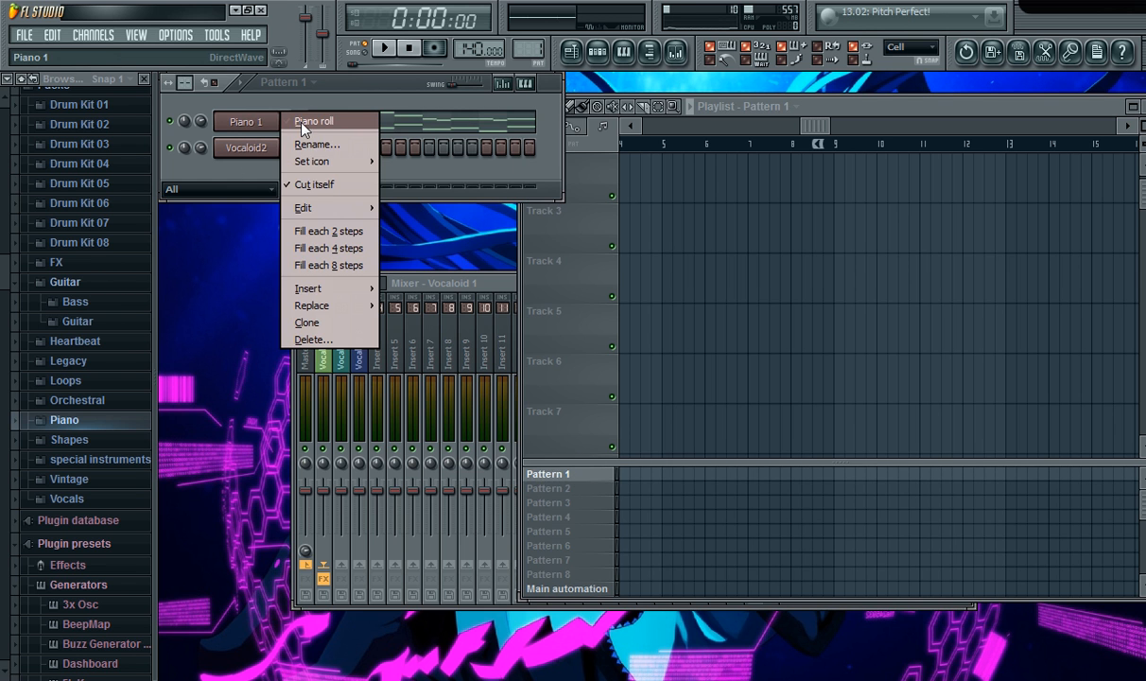
click(284, 115)
Adopt the one-bar length of the bass E4 in bar 1 as the length for new notes.
drag(425, 147, 703, 202)
scroll(704, 203, down, 2)
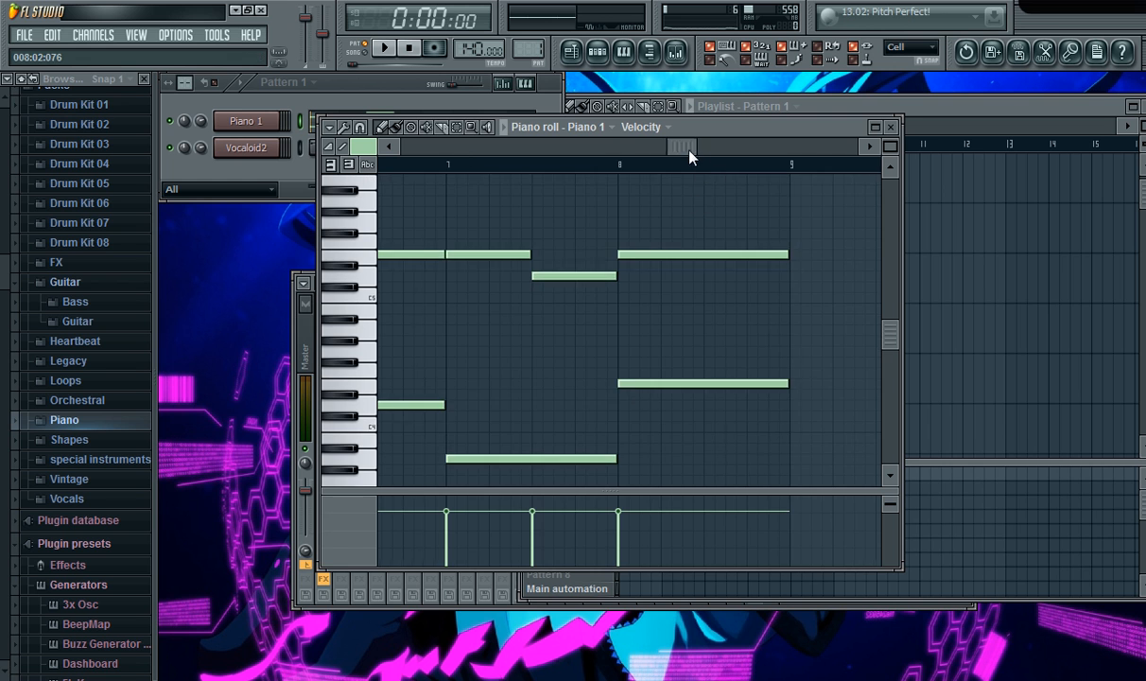
drag(690, 153, 399, 174)
scroll(404, 274, down, 2)
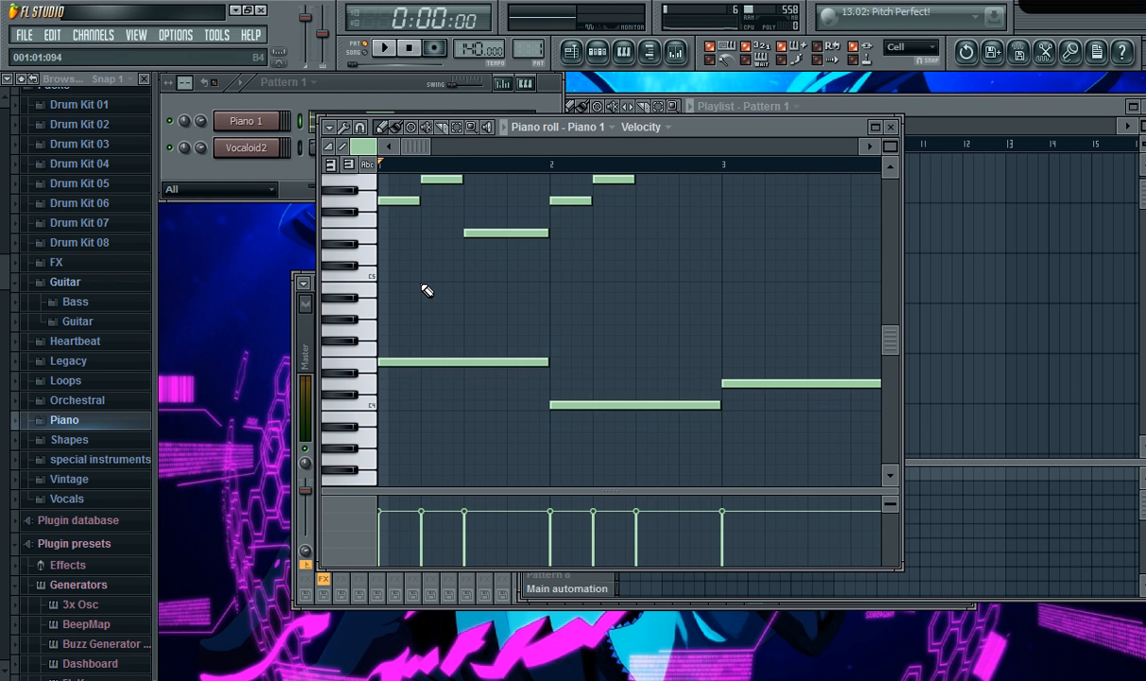
click(416, 343)
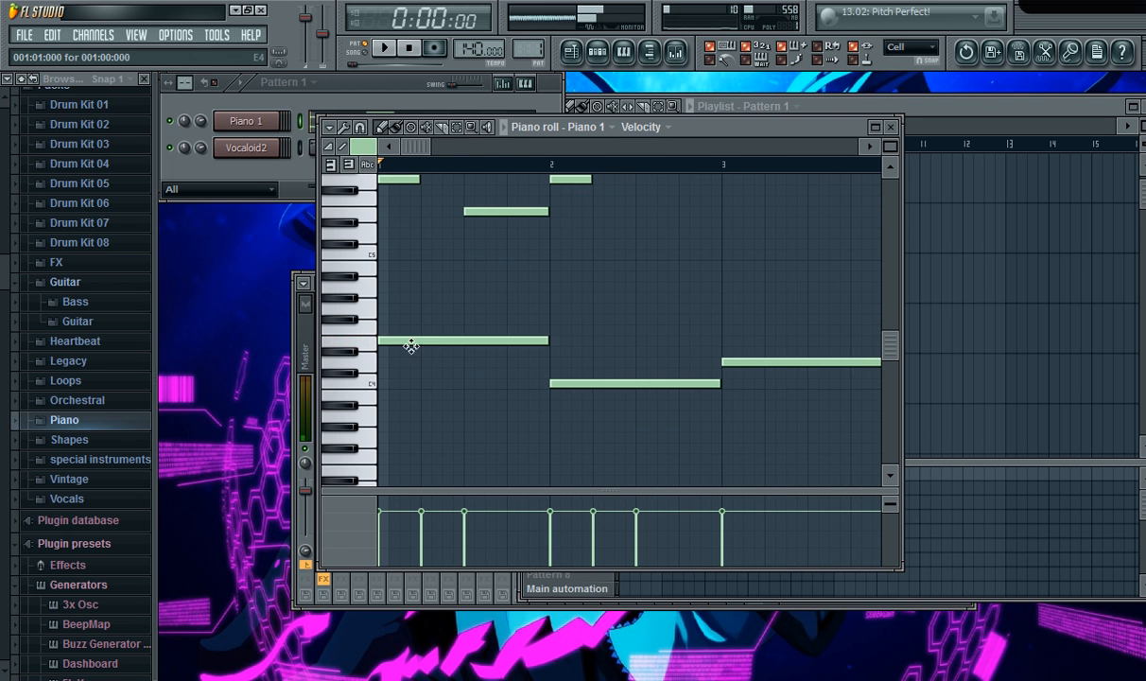
scroll(432, 341, up, 4)
scroll(450, 293, down, 3)
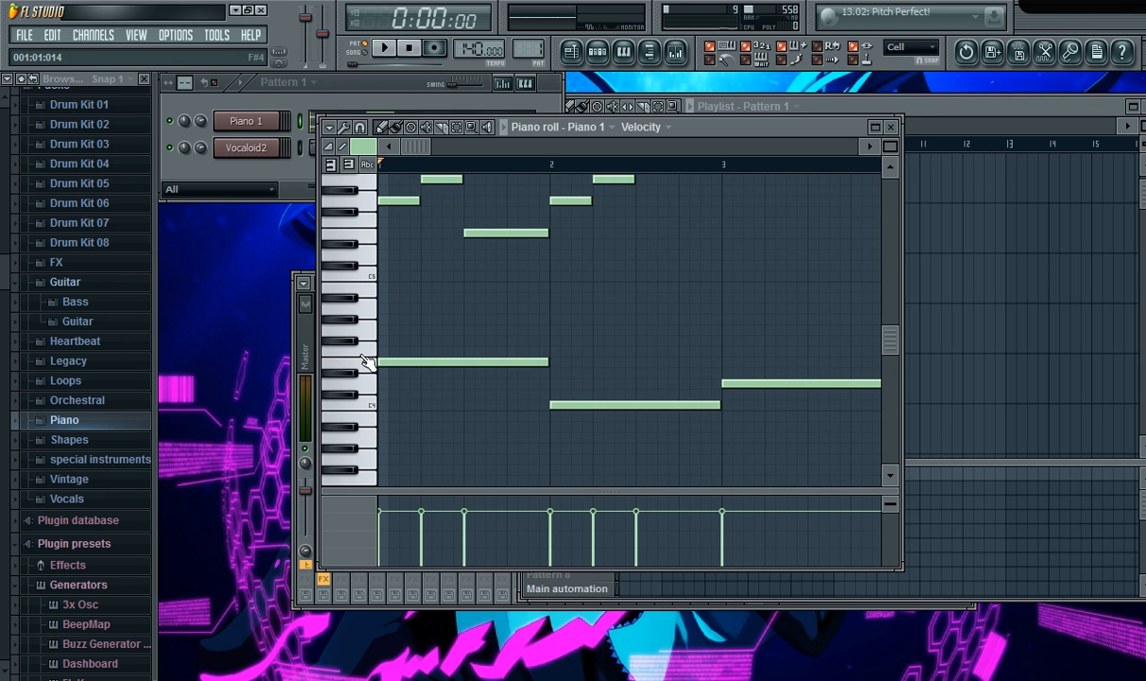
scroll(374, 371, down, 1)
scroll(374, 370, down, 1)
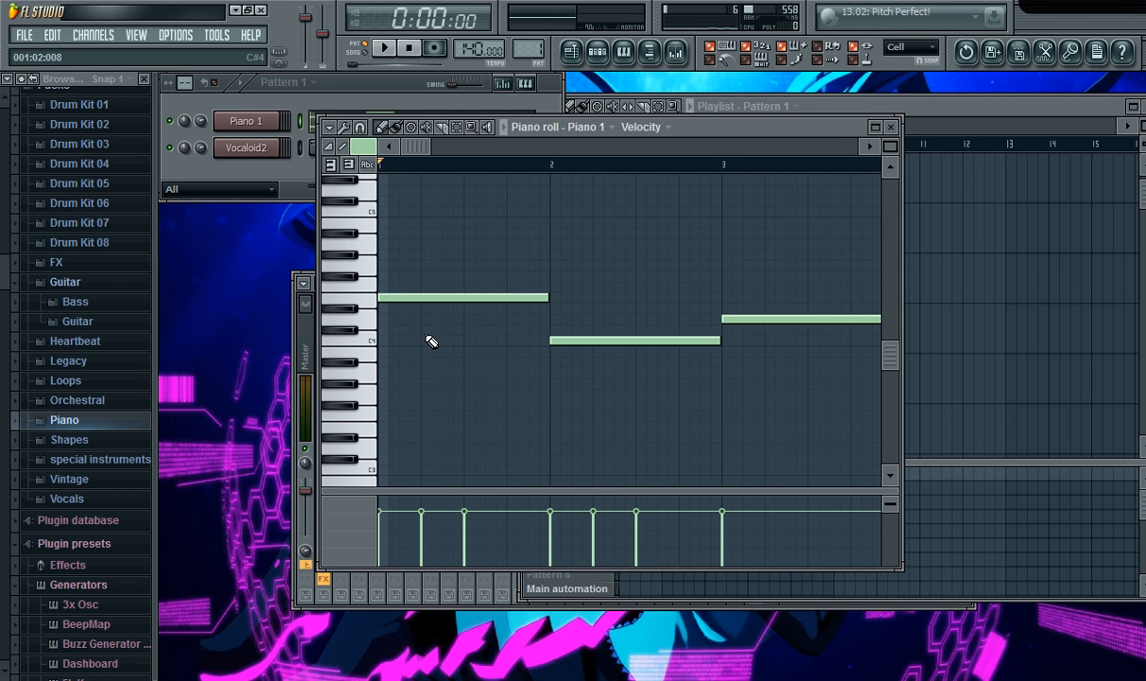
Try one-bar G4 and B4 notes above the bass E4 in bar 1, and delete both.
click(383, 264)
click(383, 223)
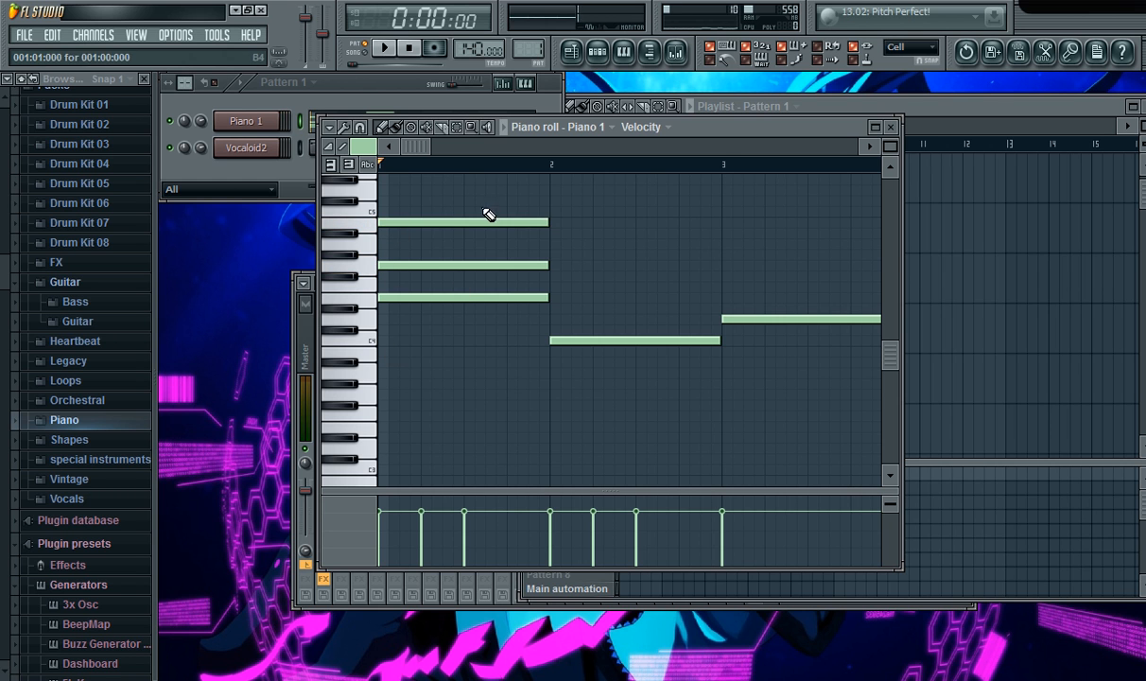
right_click(420, 222)
right_click(432, 265)
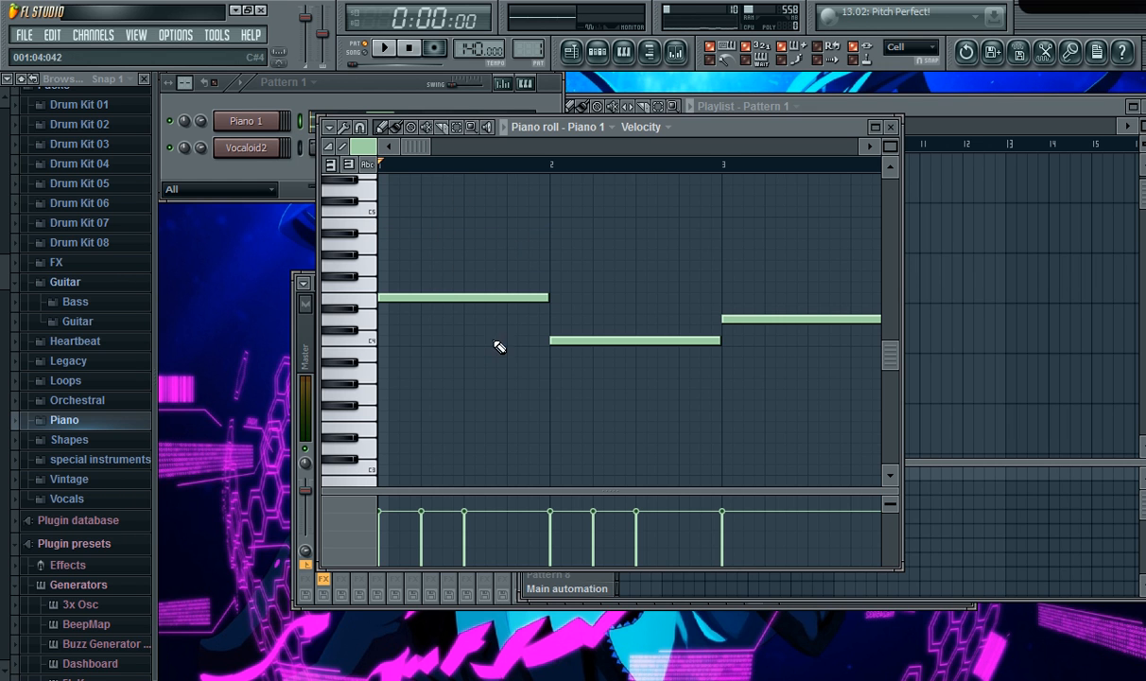
Build the bar 1 chord downward by adding one-bar B3 and G3 notes below the bass E4.
click(384, 351)
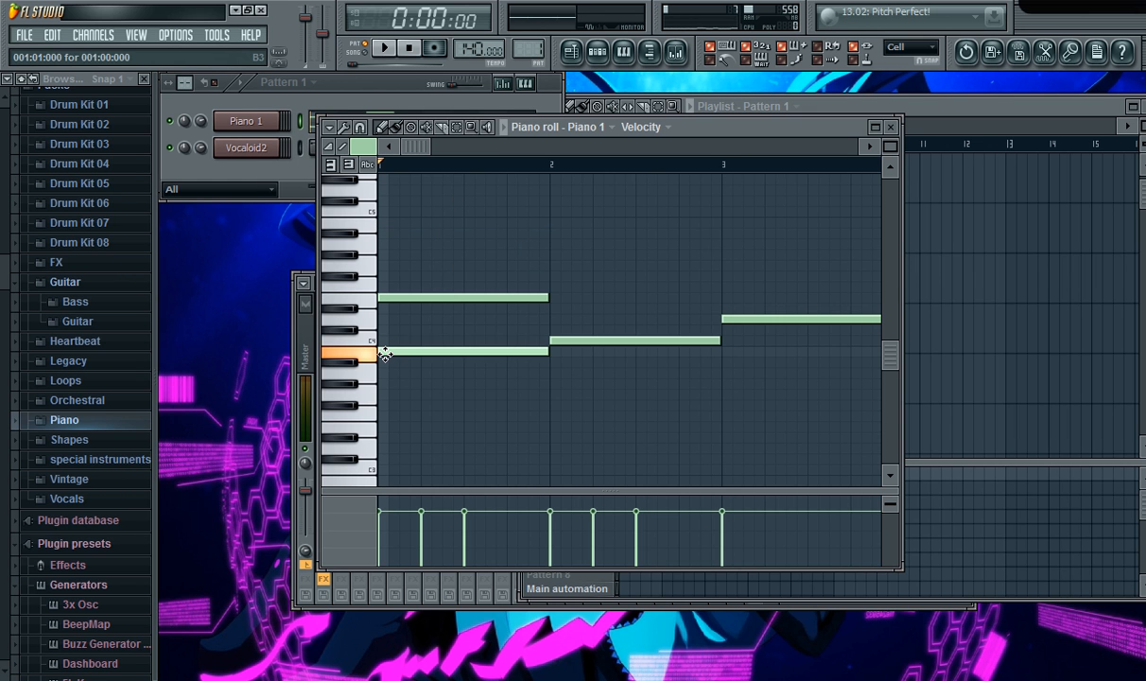
click(383, 394)
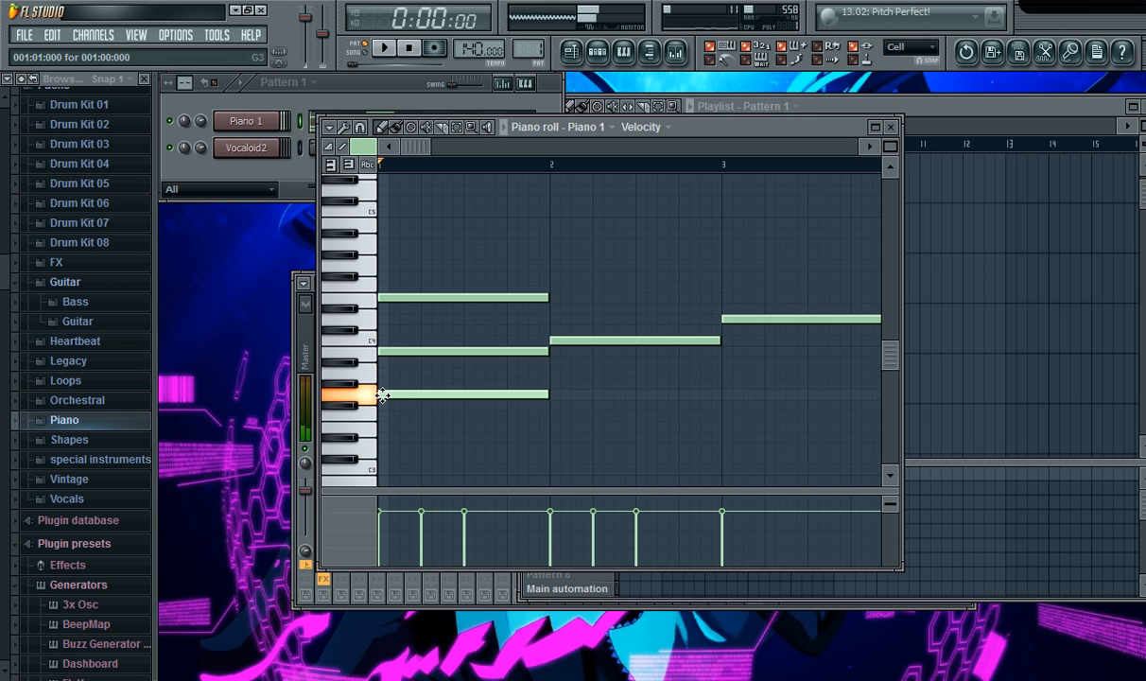
Build the bar 2 chord by adding one-bar E4 and A3 notes above and below the bass C4.
drag(416, 148, 437, 151)
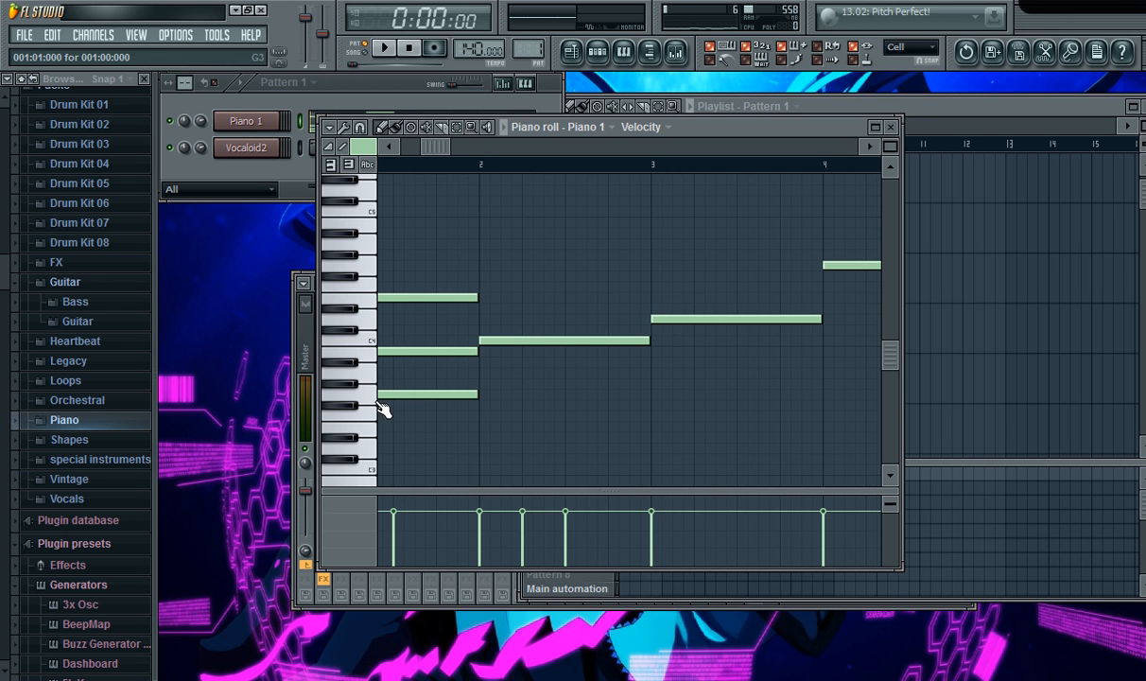
click(521, 338)
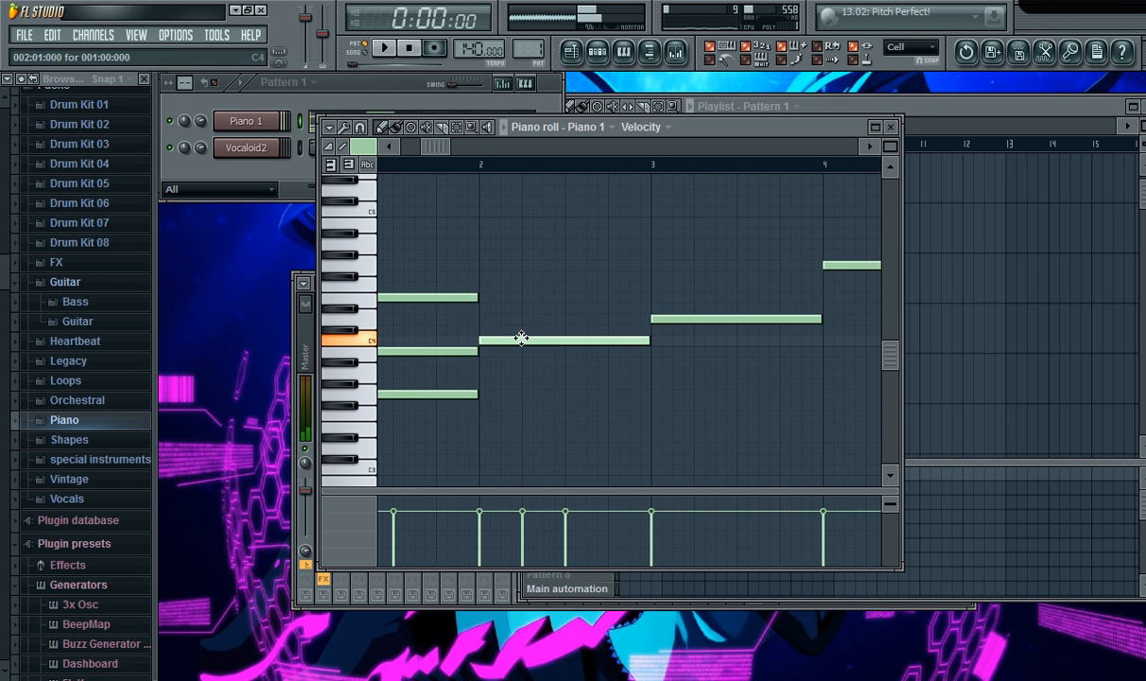
mouse_move(644, 122)
mouse_down()
mouse_move(821, 103)
mouse_move(423, 137)
mouse_move(638, 102)
mouse_move(657, 114)
mouse_up()
scroll(479, 294, up, 4)
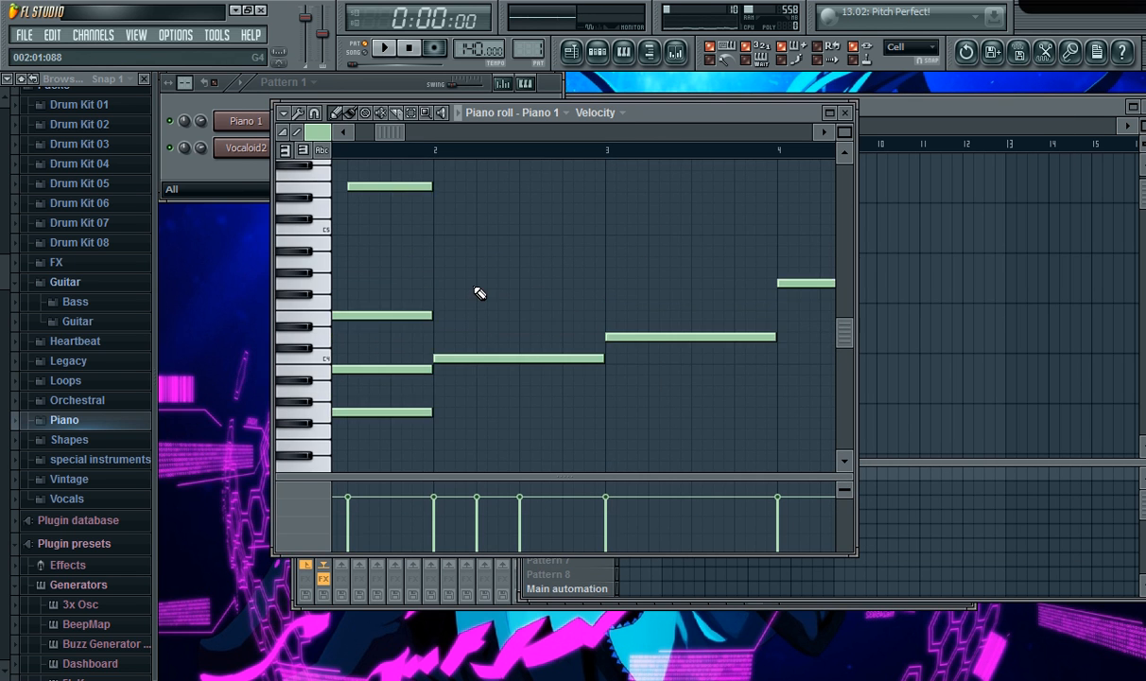
scroll(521, 337, up, 1)
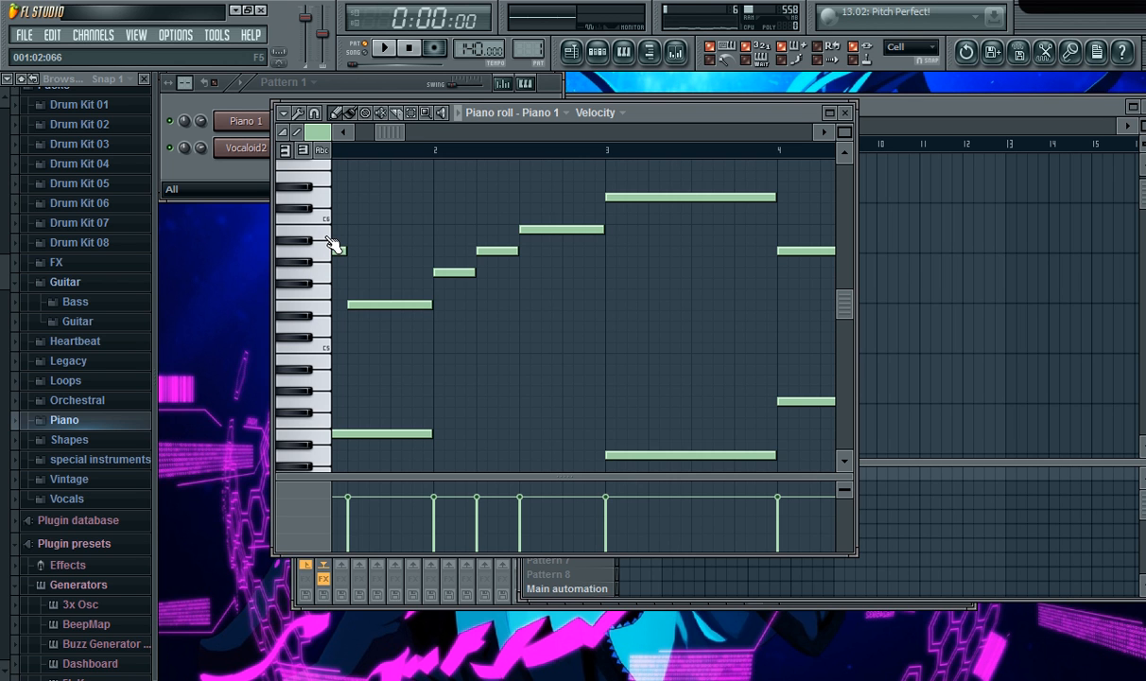
scroll(525, 300, down, 5)
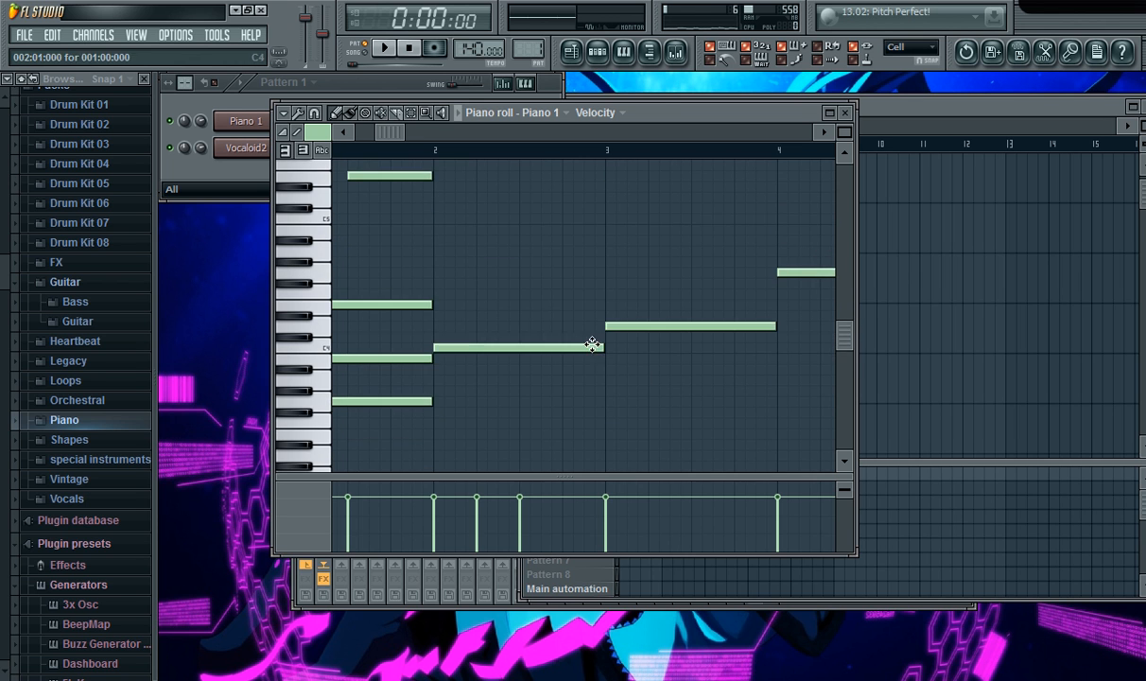
scroll(592, 337, up, 2)
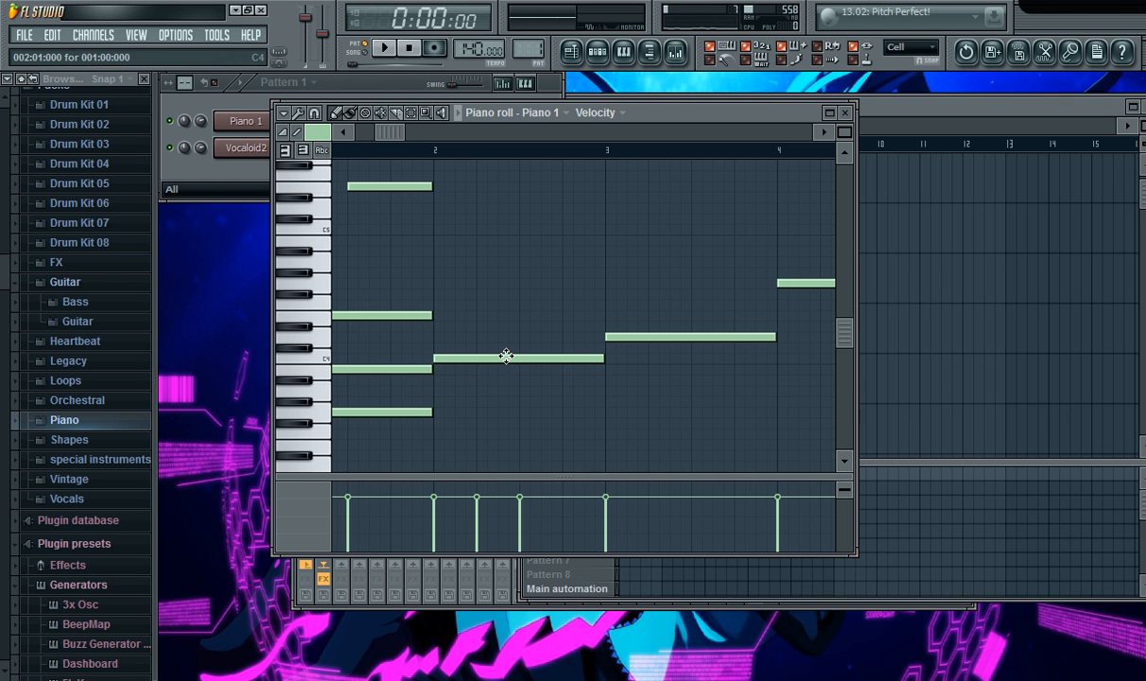
click(445, 317)
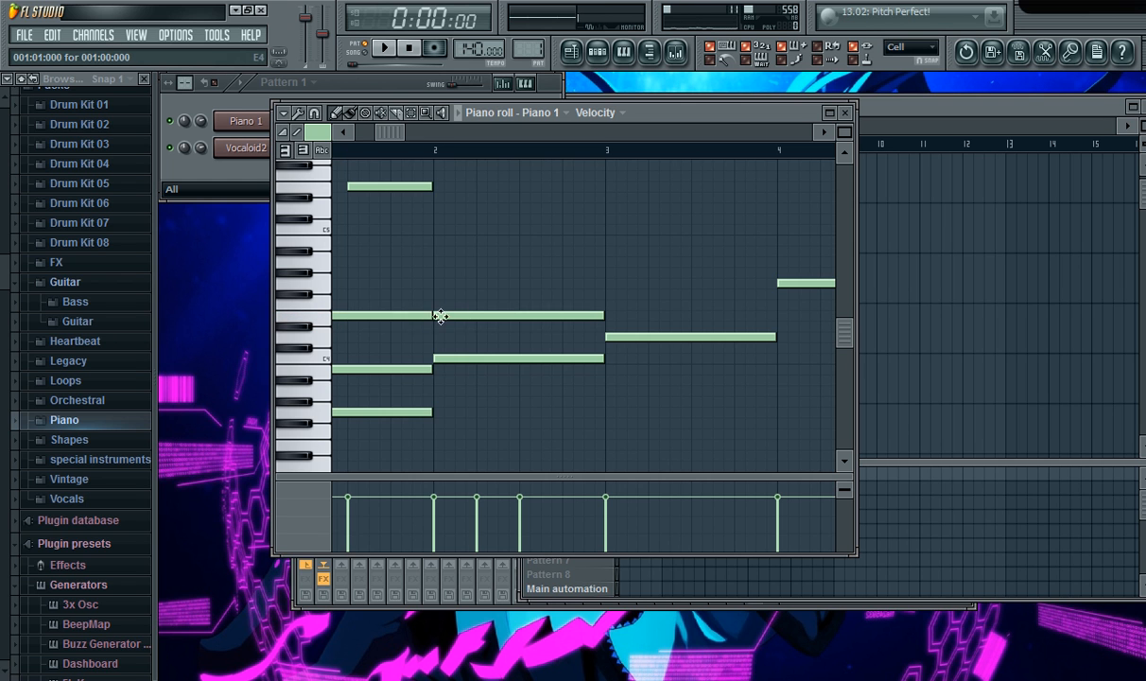
scroll(456, 302, down, 6)
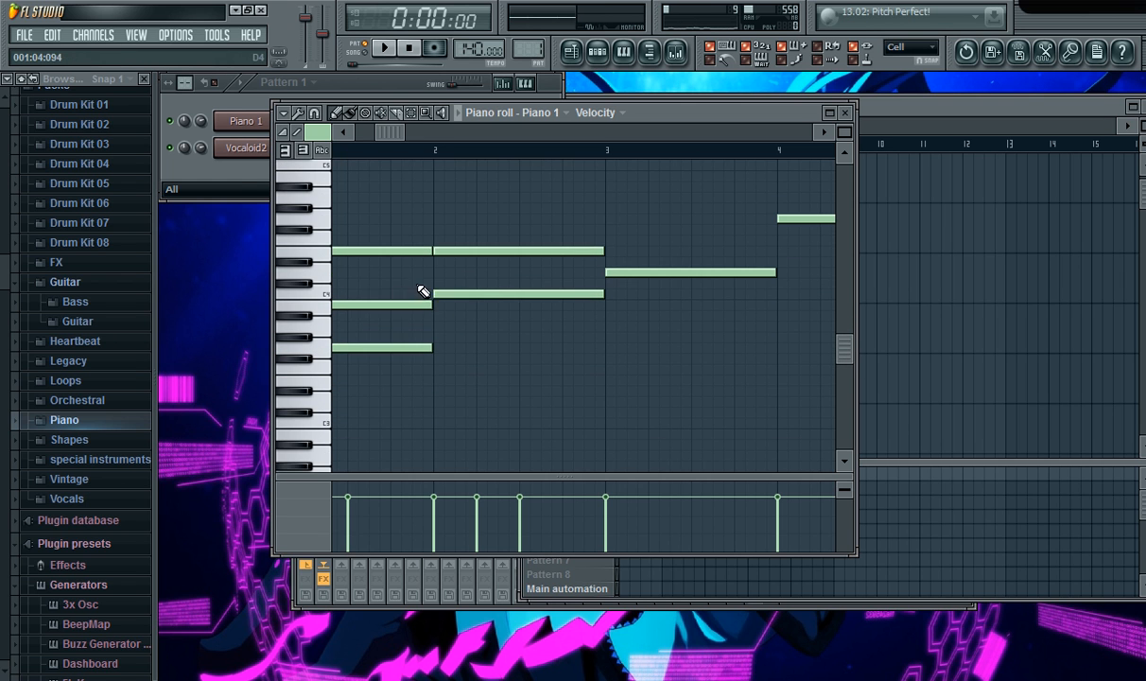
click(439, 324)
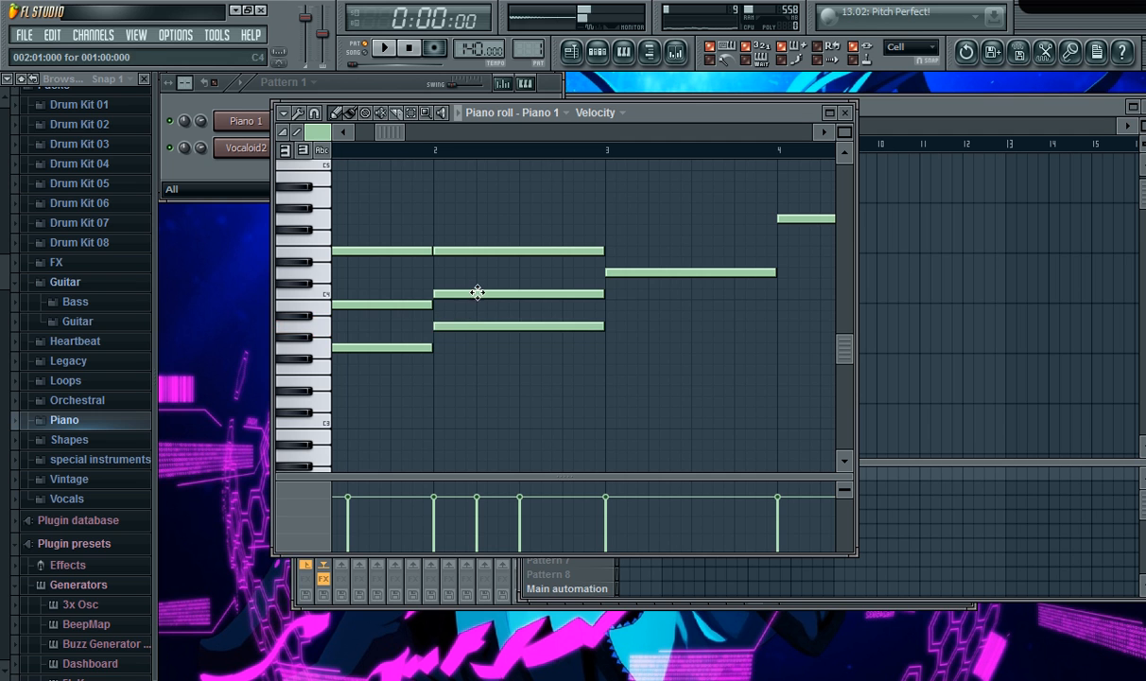
Play Pattern 1 from the start to hear the chords of bars 1 and 2, and stop playback.
drag(380, 133, 344, 130)
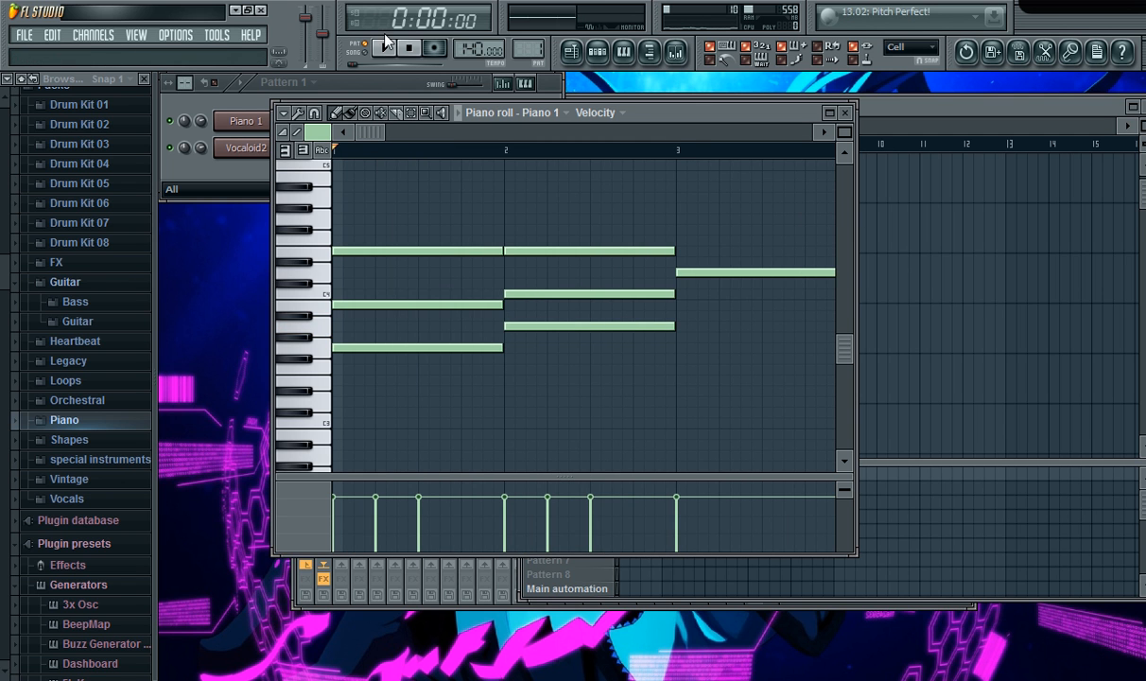
scroll(417, 117, up, 1)
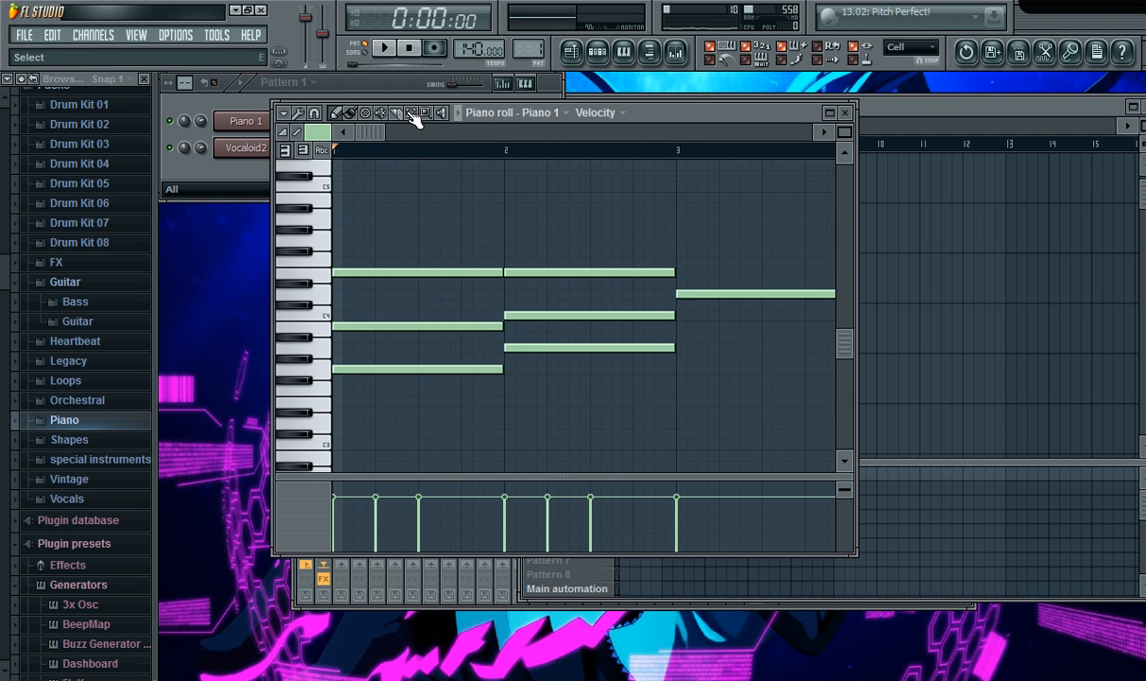
click(387, 50)
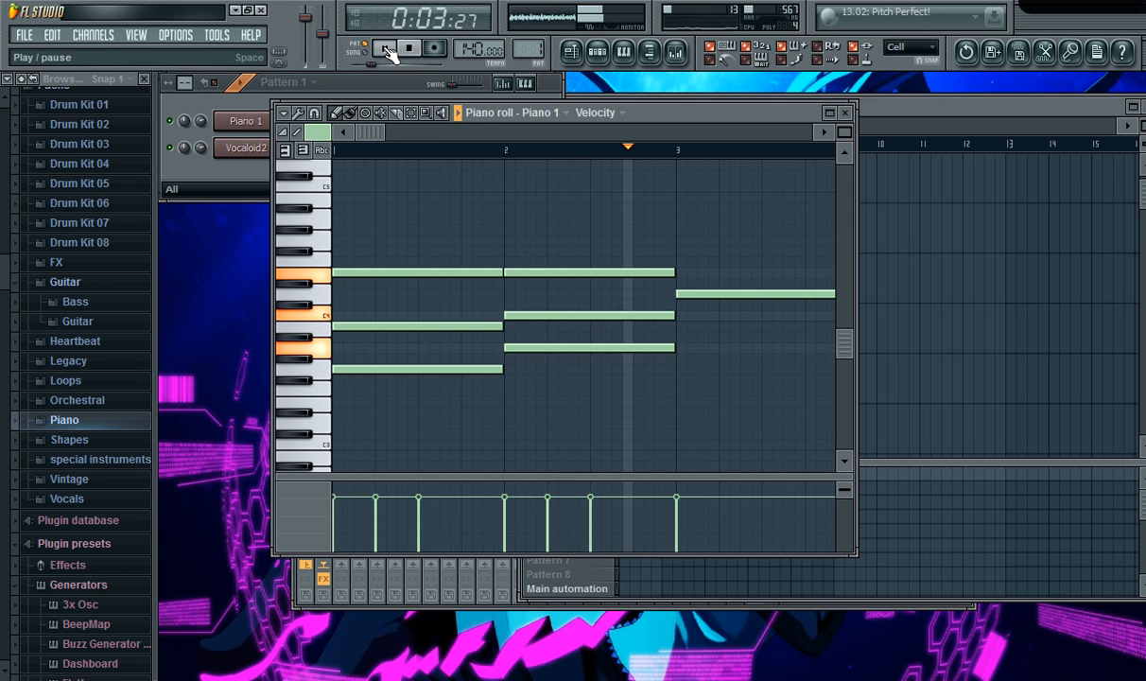
key(space)
Audition the bass D4 in bar 3 and open Pattern 2's Piano 1 piano roll to examine its reference chords.
drag(381, 133, 468, 130)
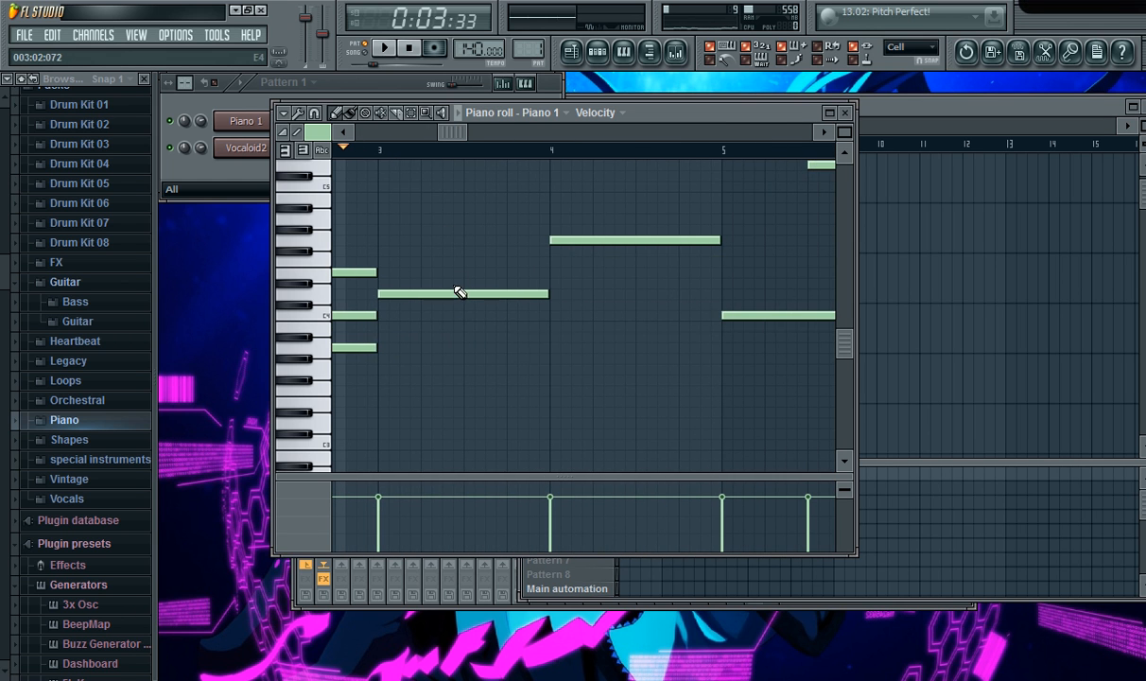
scroll(460, 284, up, 2)
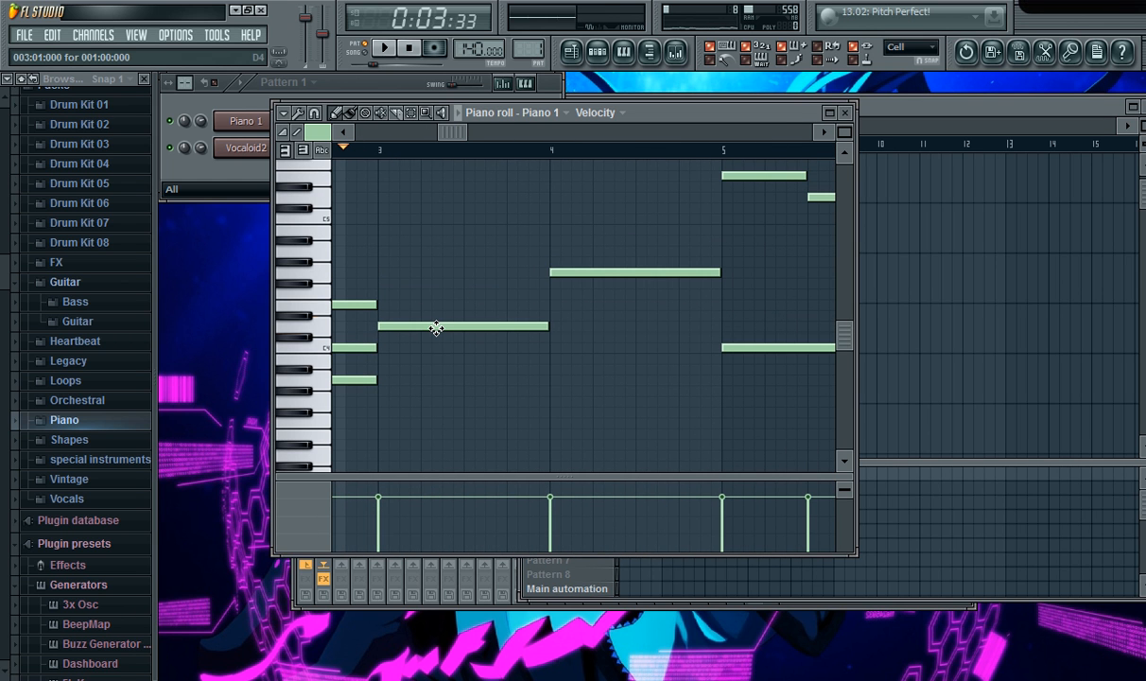
click(436, 328)
drag(633, 113, 852, 111)
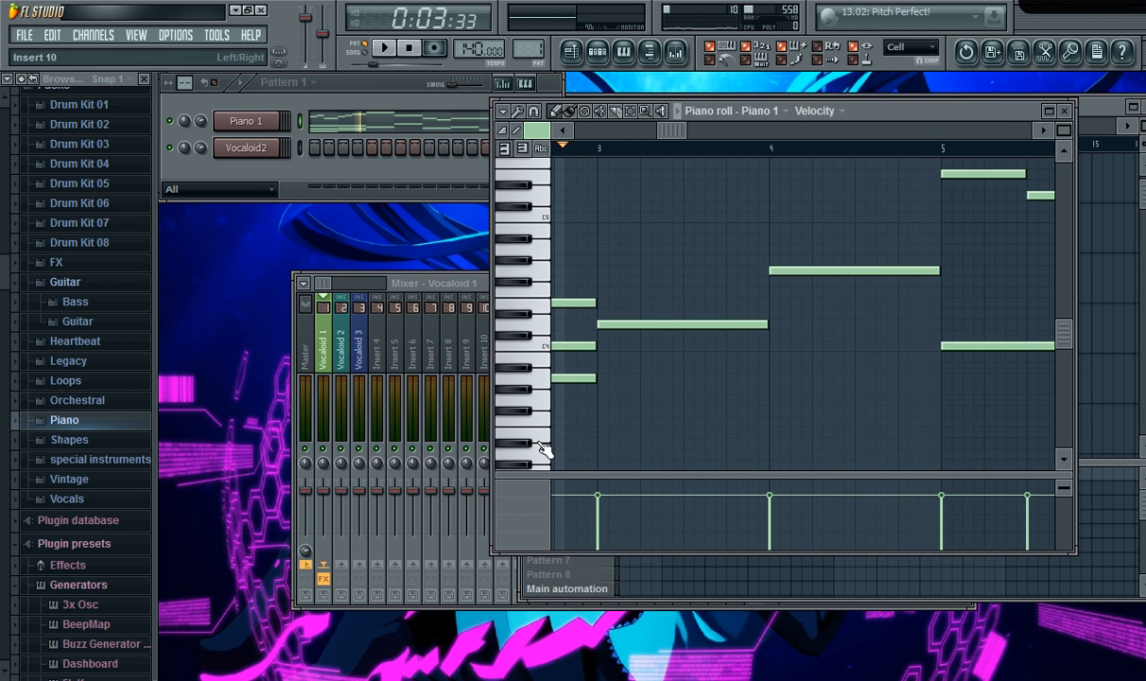
drag(763, 114, 869, 127)
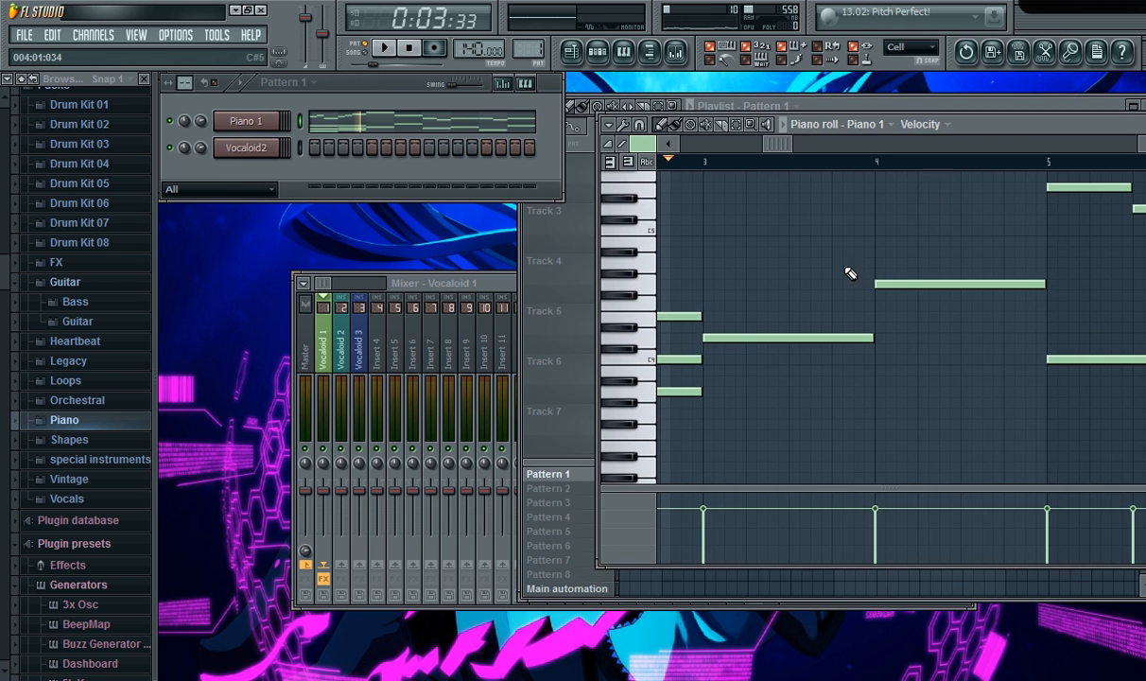
click(535, 486)
right_click(282, 117)
click(300, 122)
right_click(251, 121)
click(342, 123)
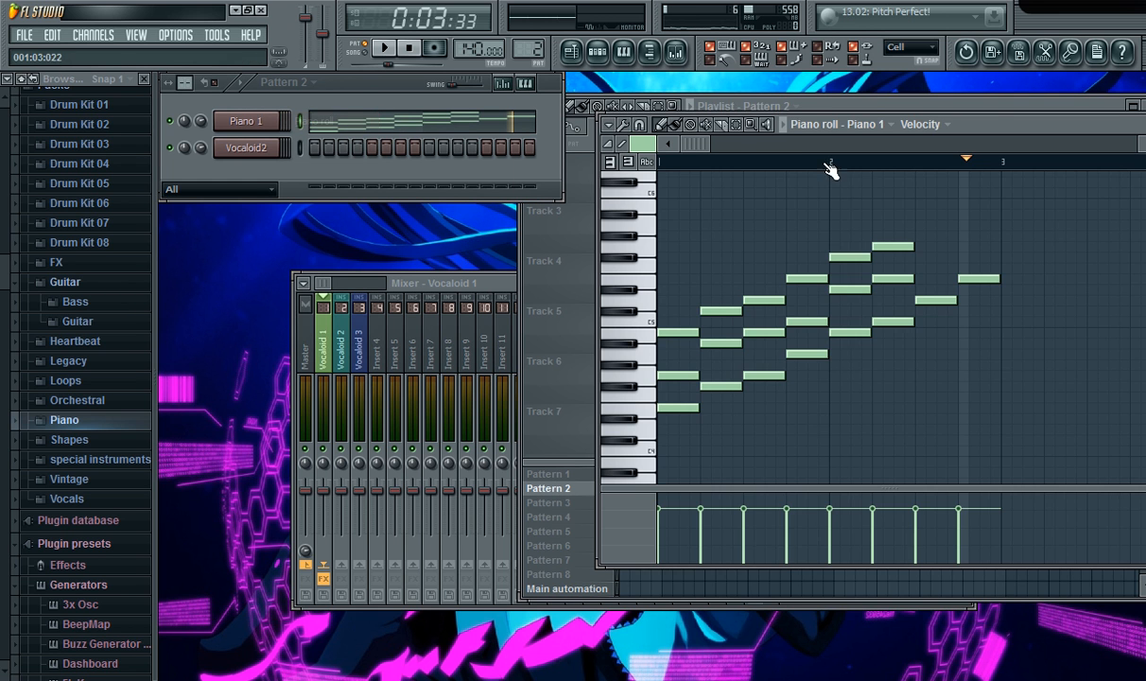
drag(951, 119, 895, 127)
click(588, 308)
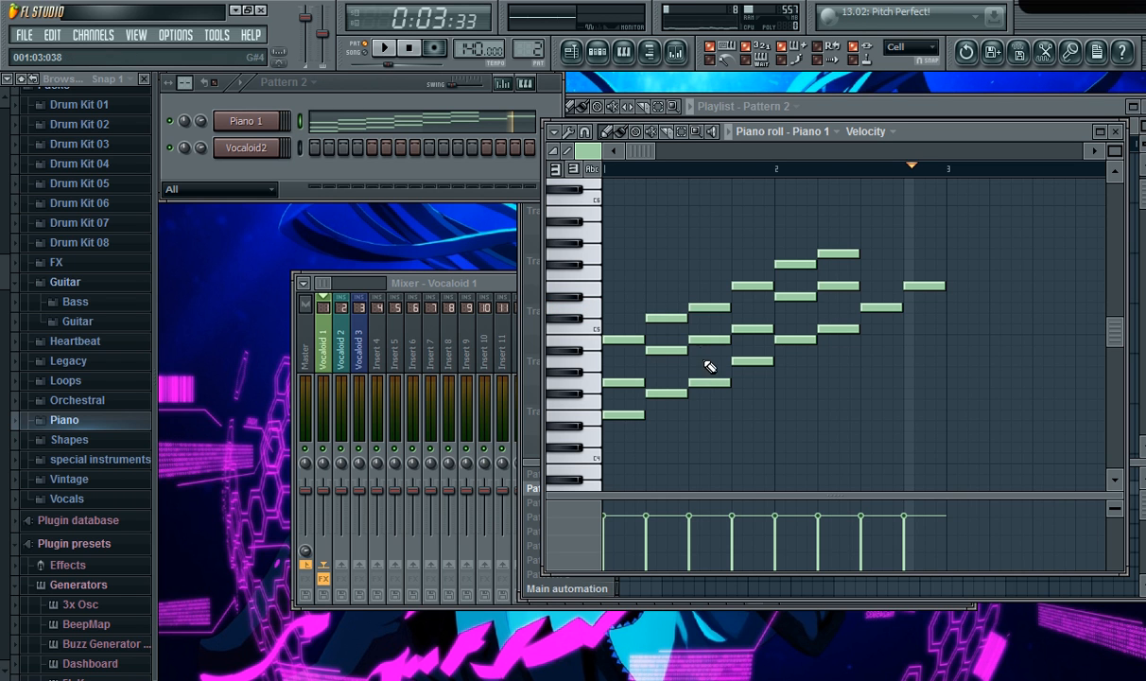
Close Pattern 2's piano roll, return to Pattern 1 and reopen the piano roll of the Piano 1 channel.
click(1116, 131)
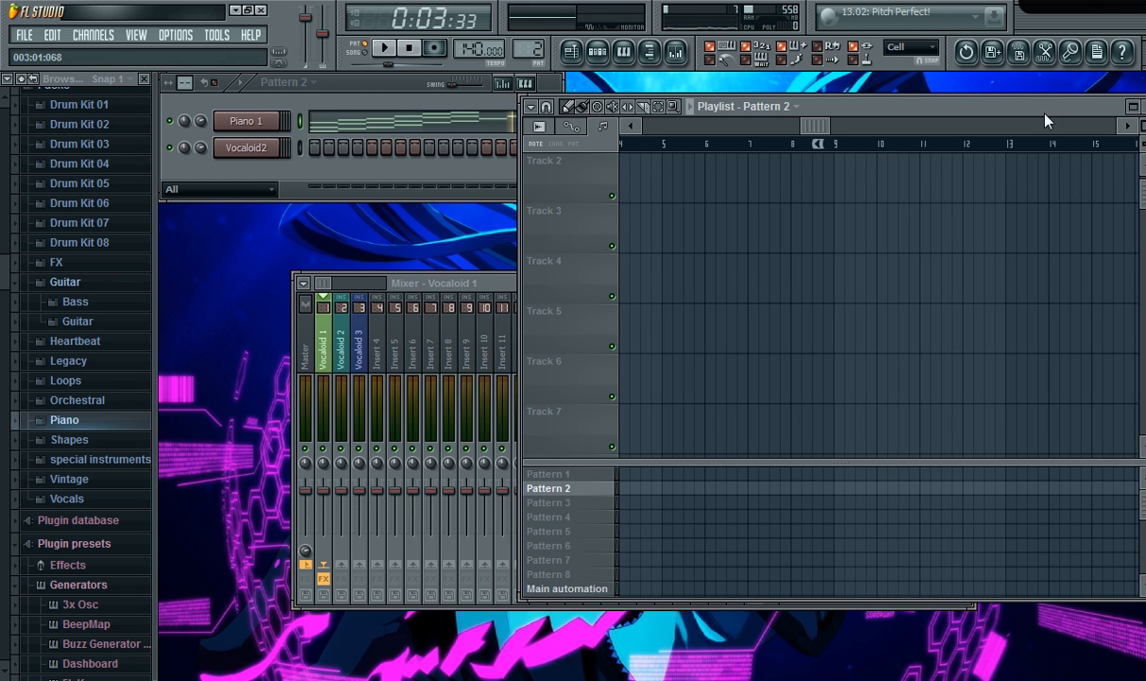
click(567, 474)
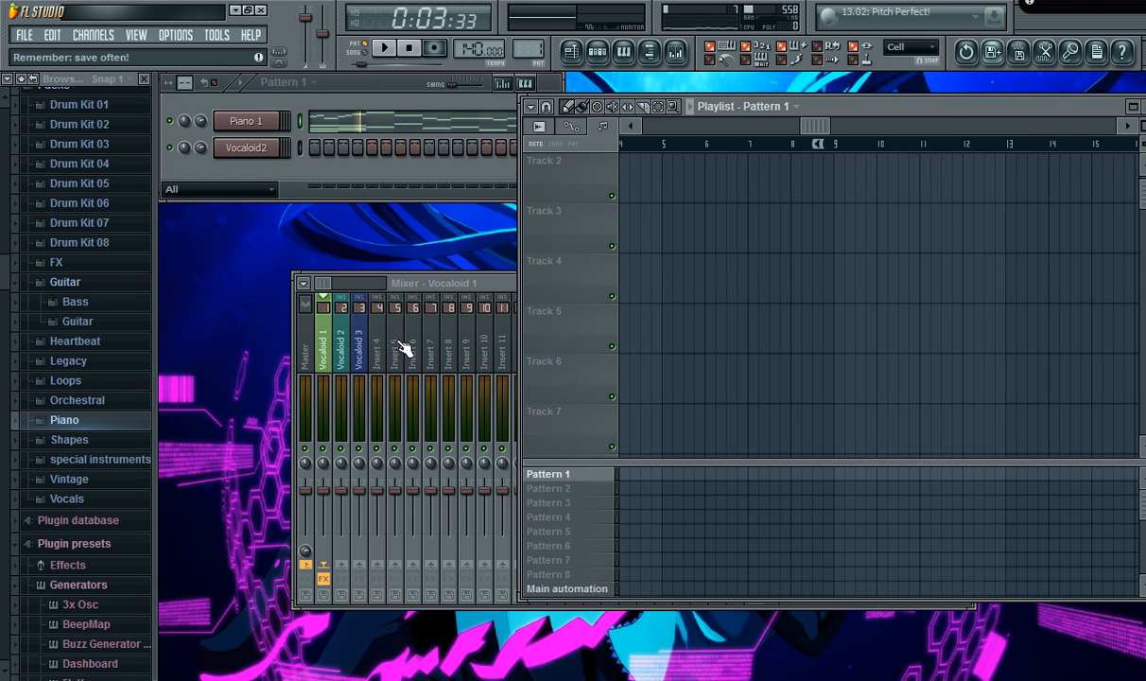
right_click(276, 121)
key(Escape)
right_click(278, 116)
click(316, 120)
Build the bar 3 chord by adding one-bar B3 and G3 notes below the bass D4.
drag(639, 151, 726, 160)
scroll(704, 368, down, 1)
scroll(668, 369, down, 1)
click(662, 370)
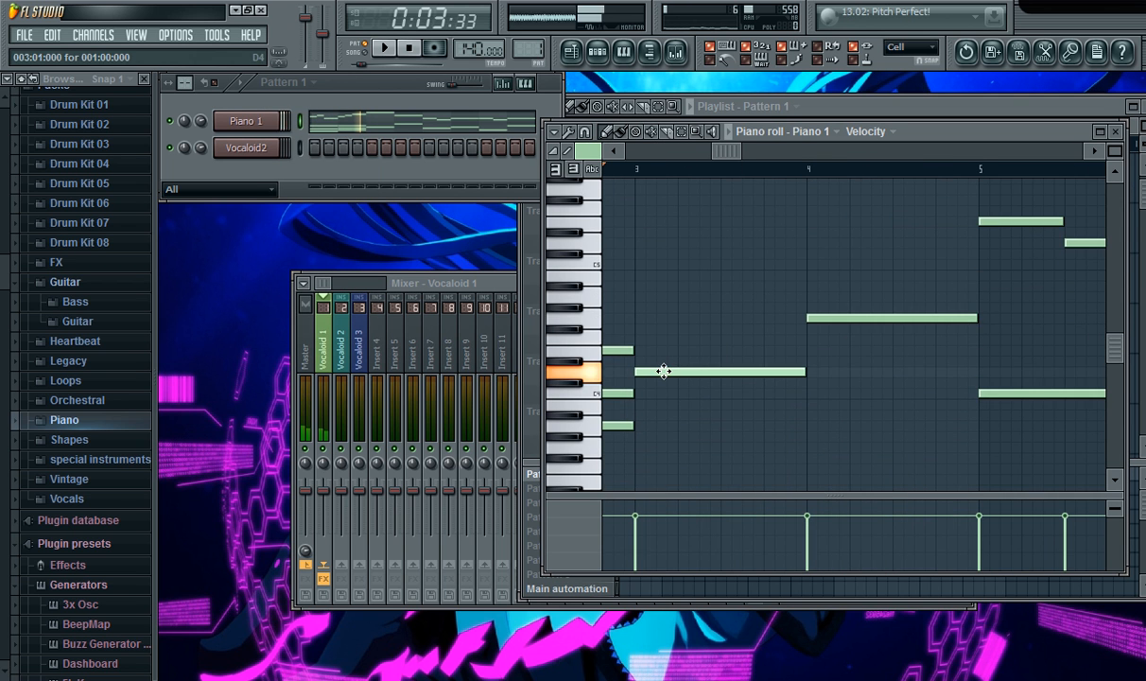
scroll(666, 377, down, 3)
click(638, 361)
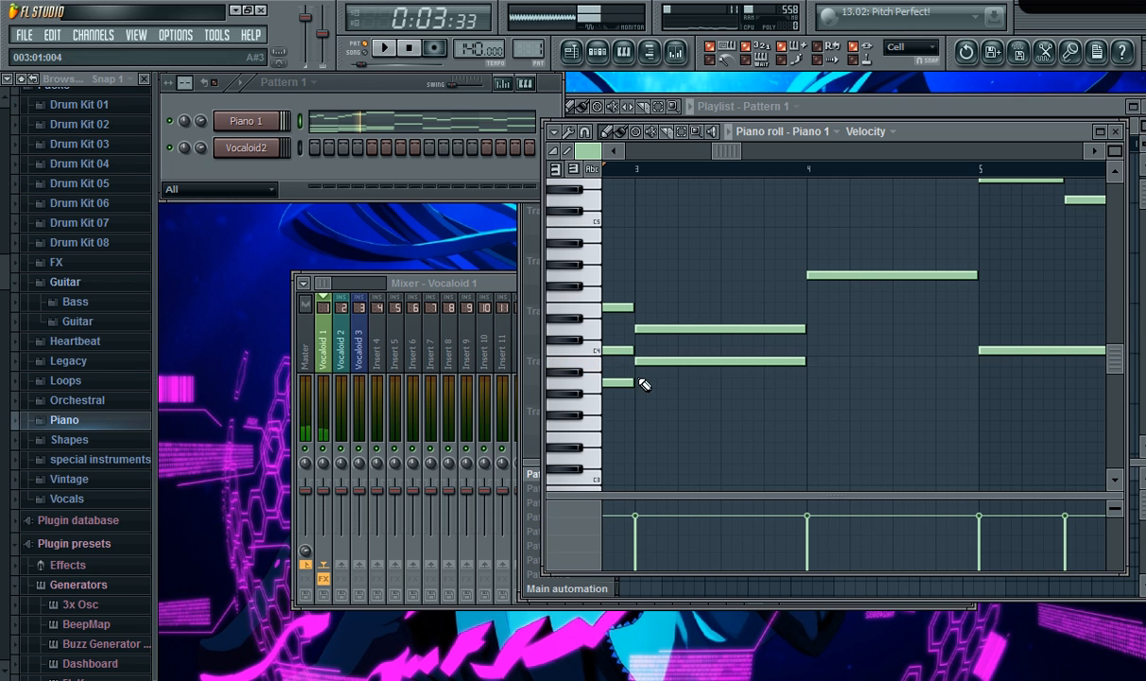
click(639, 404)
Play Pattern 1 to hear the chords of the first three bars, and stop playback.
drag(714, 152, 628, 152)
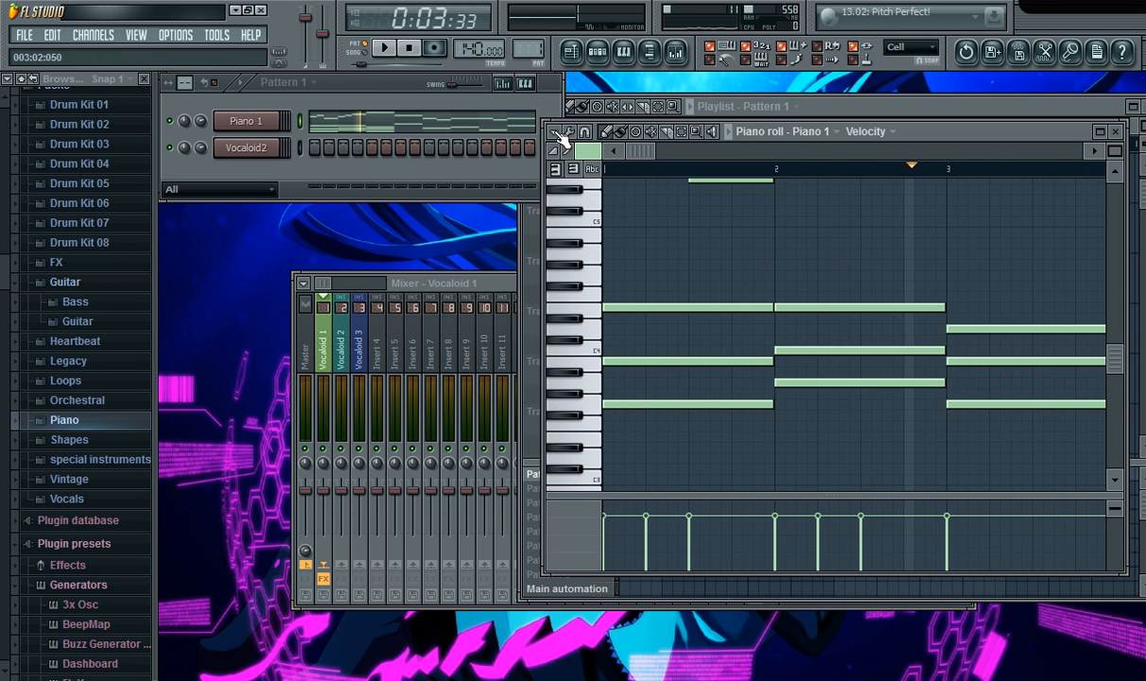
click(384, 47)
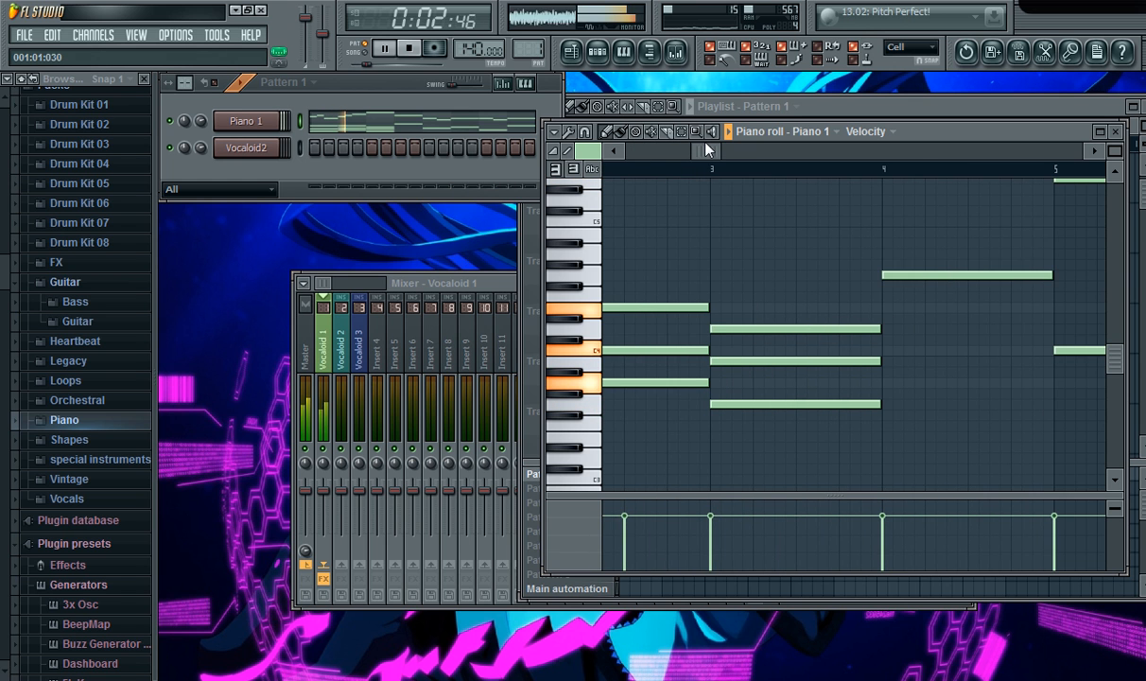
click(384, 47)
Try one-bar E4 and B3 notes below the bass G4 in bar 4, and delete both after a listen.
drag(716, 150, 767, 149)
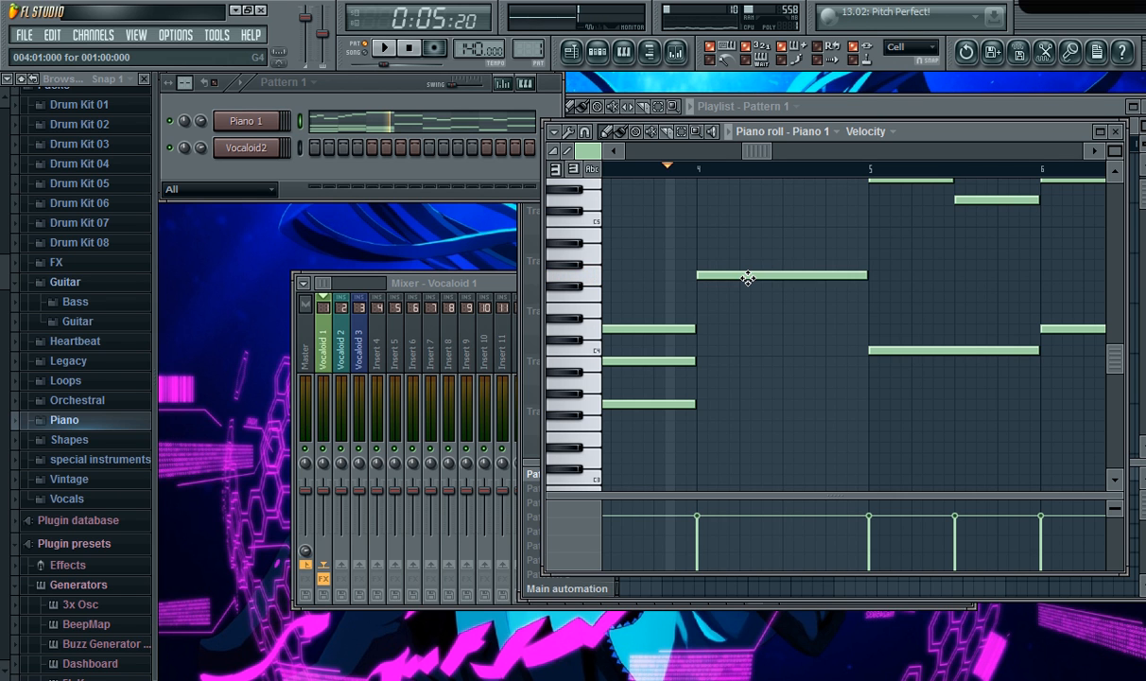
click(701, 307)
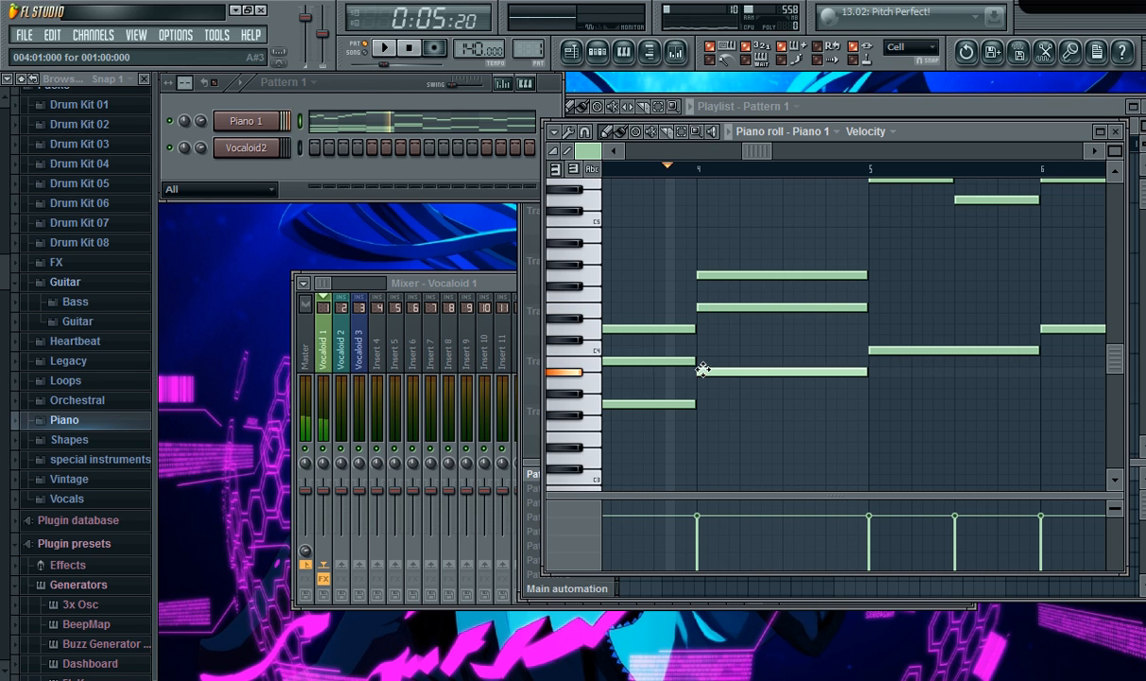
click(704, 361)
click(386, 50)
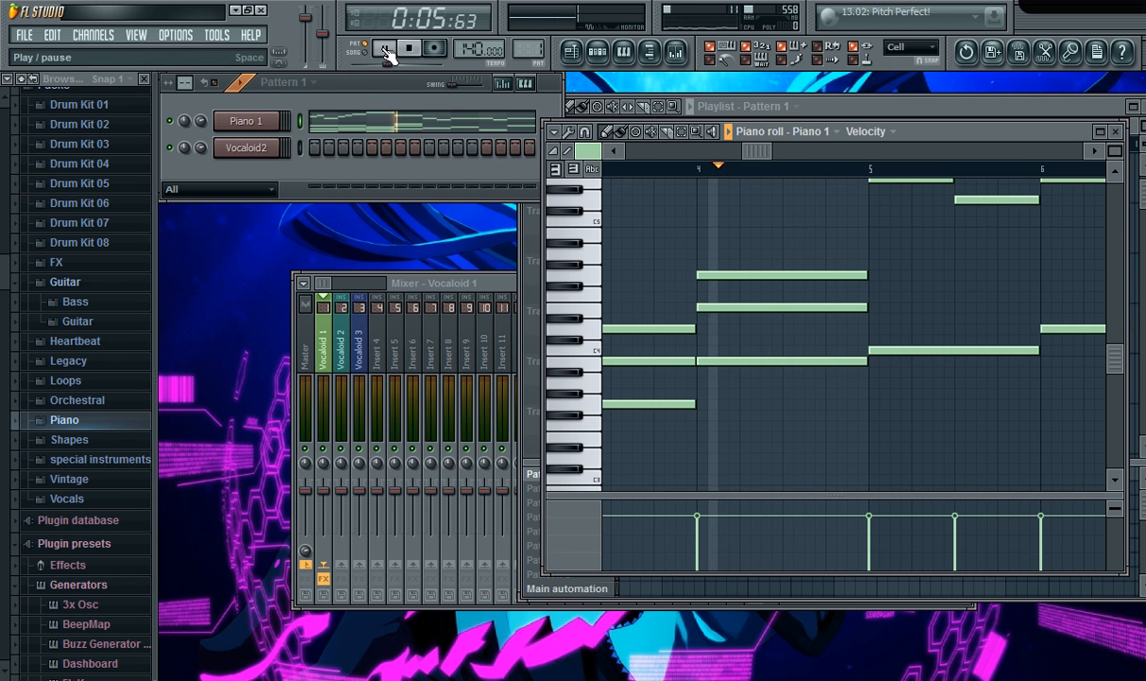
click(701, 168)
scroll(773, 225, up, 3)
click(386, 49)
scroll(871, 317, up, 1)
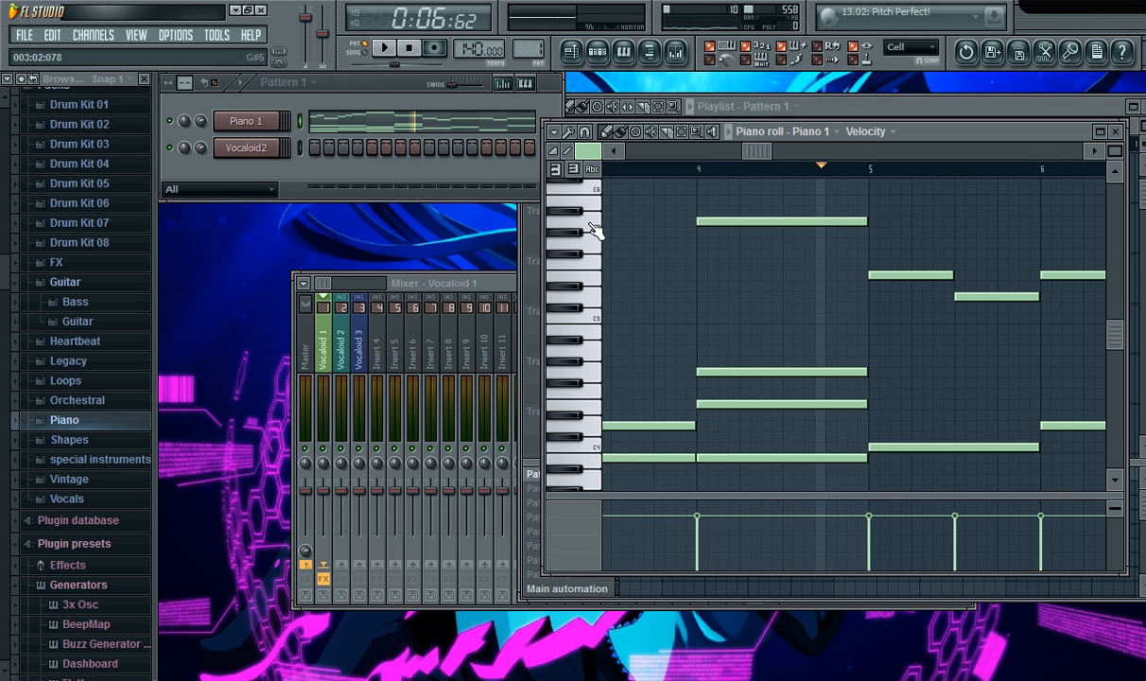
right_click(725, 405)
right_click(724, 457)
Lower the bass note in bar 4 to F4 and audition it.
scroll(724, 468, down, 3)
scroll(725, 467, up, 4)
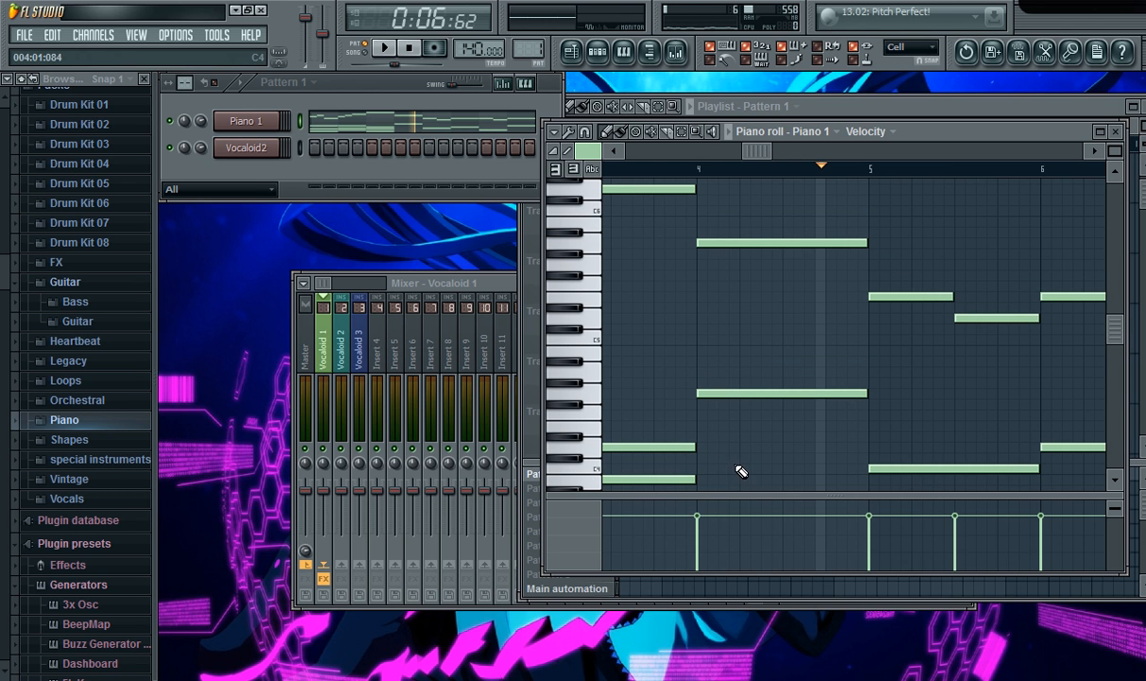
click(586, 244)
scroll(718, 392, down, 2)
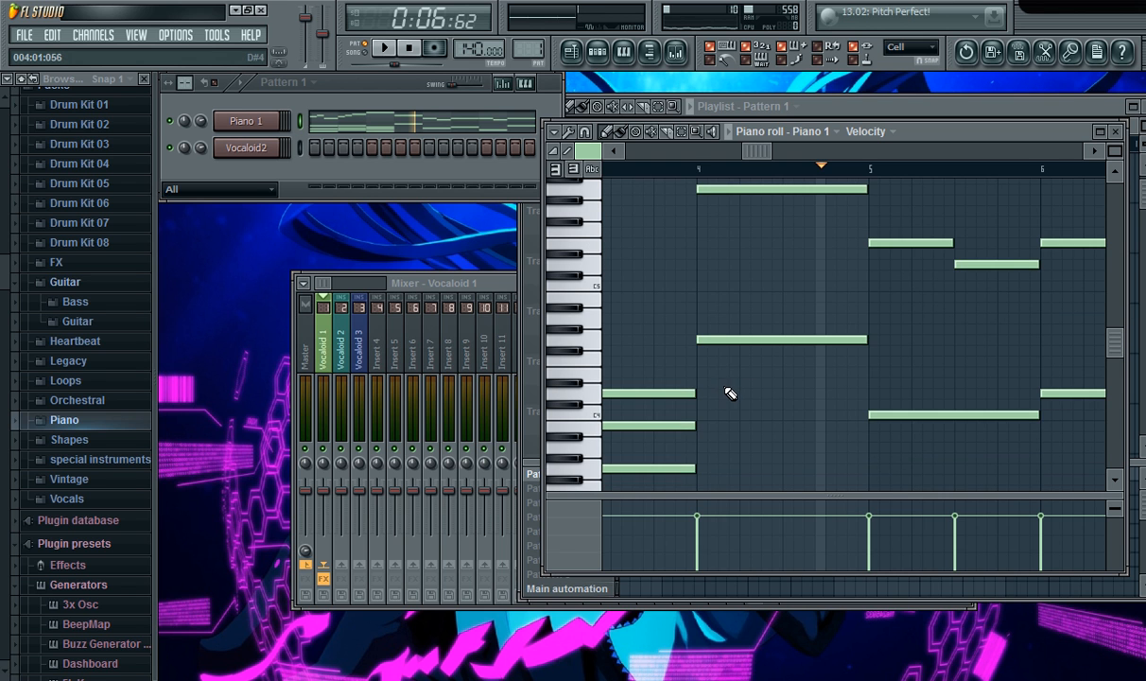
scroll(733, 390, down, 1)
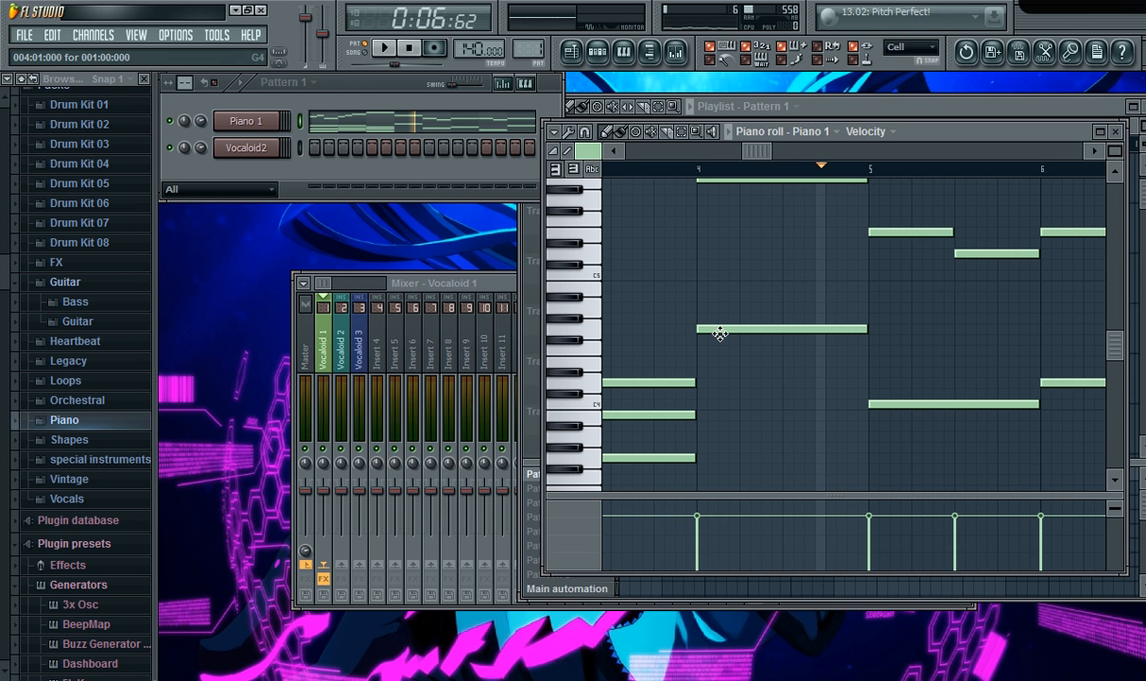
scroll(720, 333, down, 3)
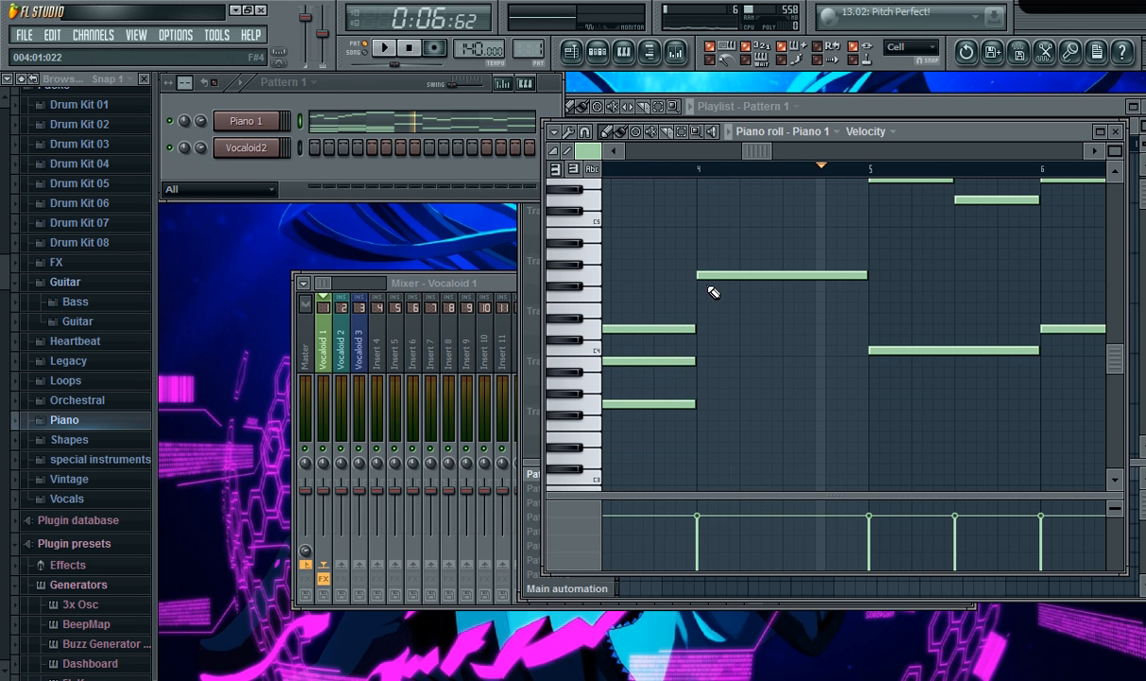
click(719, 278)
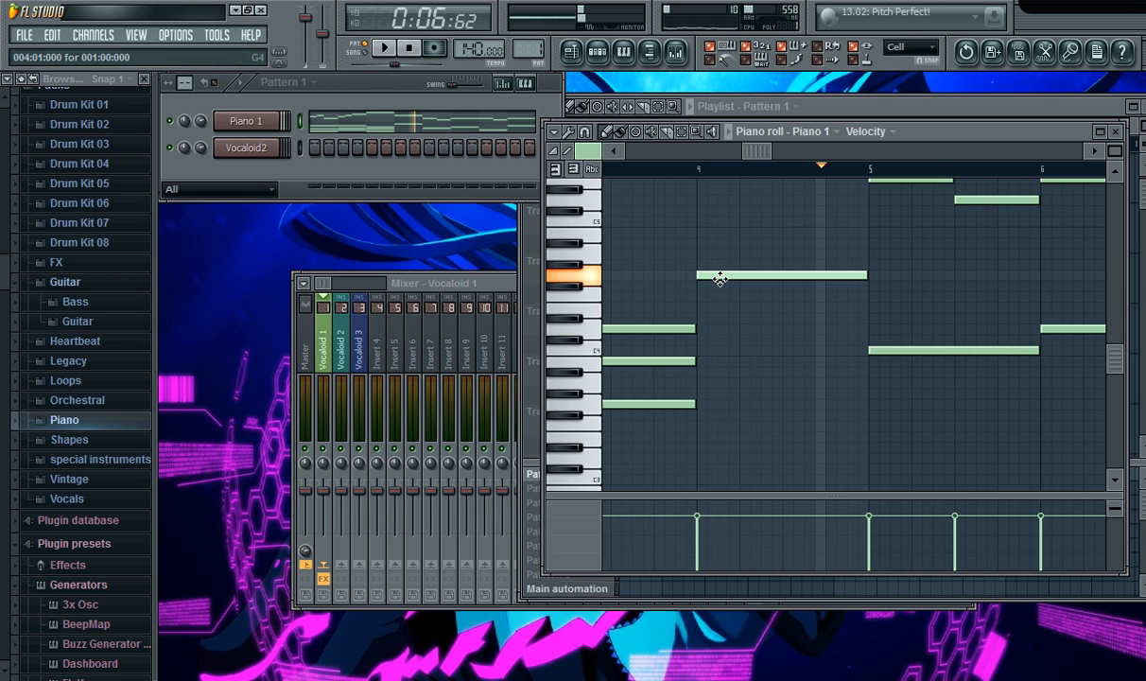
drag(720, 279, 720, 304)
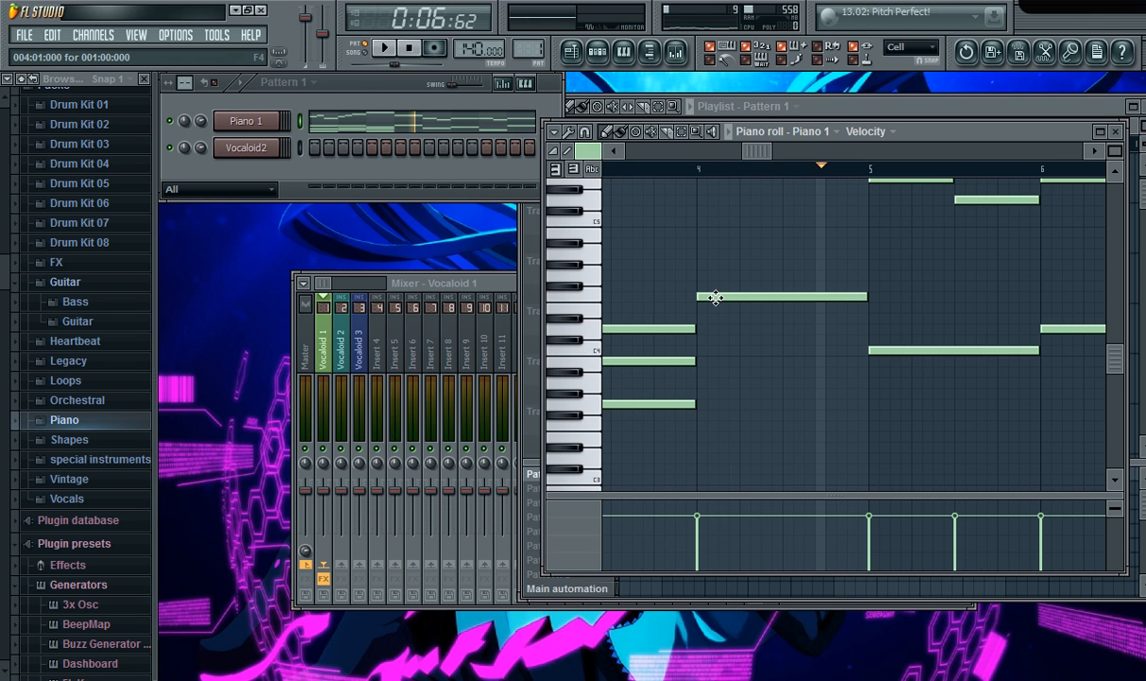
click(716, 298)
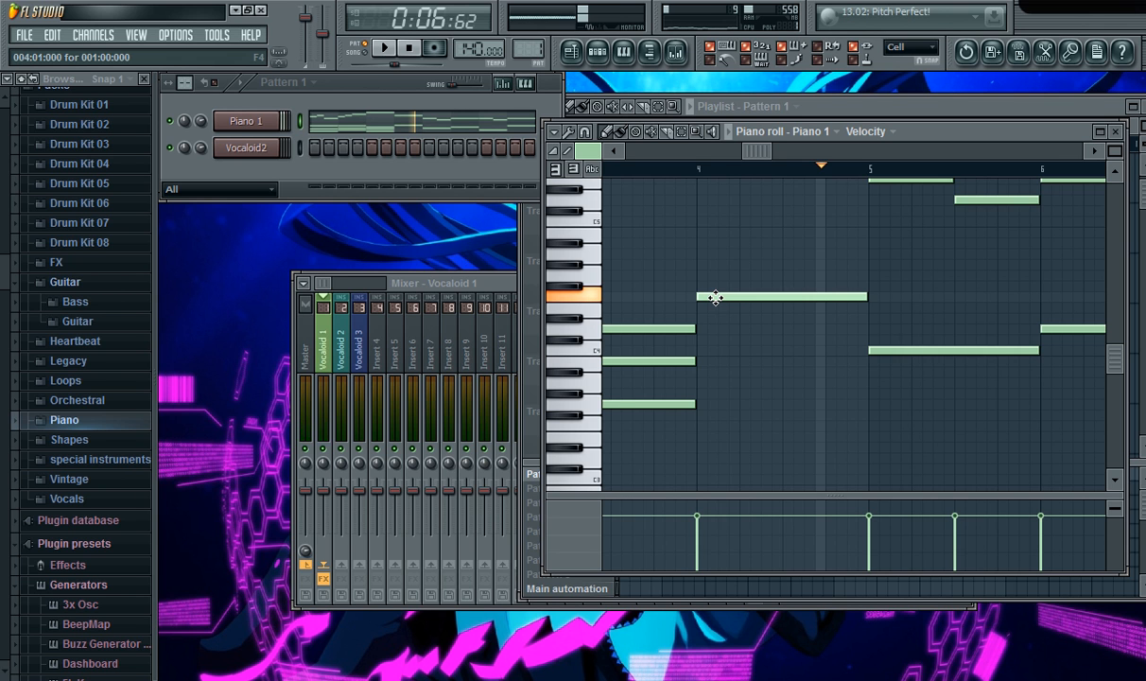
Open Pattern 2's Piano 1 channel in the piano roll, examine its chord shapes, and audition A4.
click(535, 489)
right_click(234, 125)
click(329, 121)
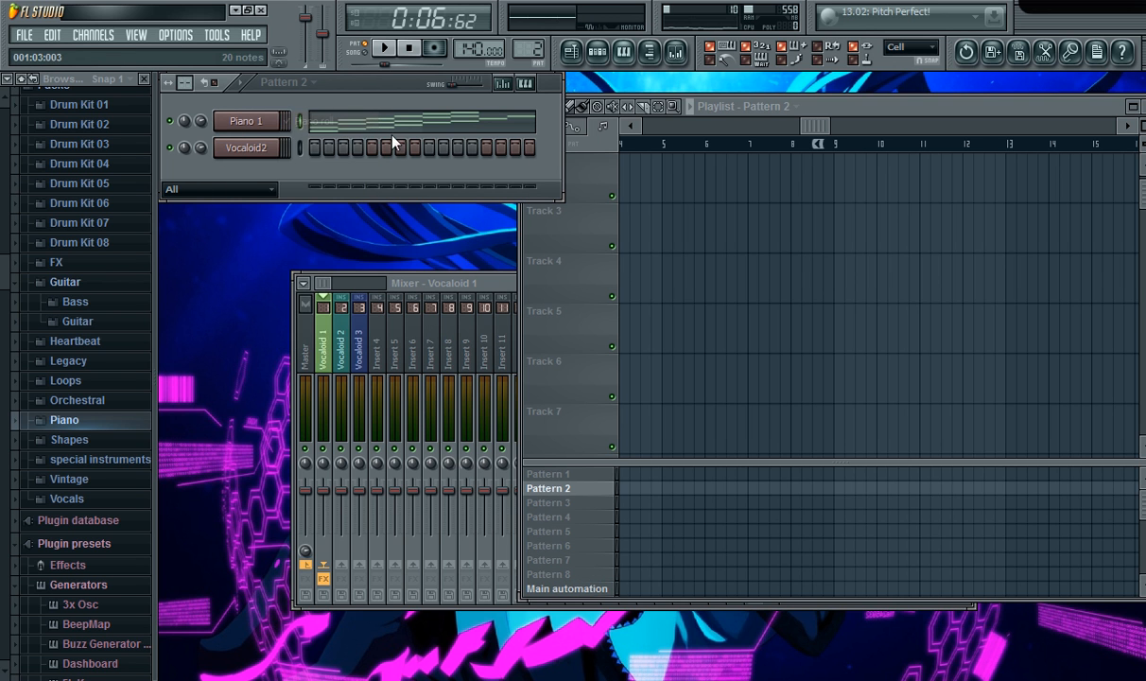
right_click(231, 120)
click(321, 120)
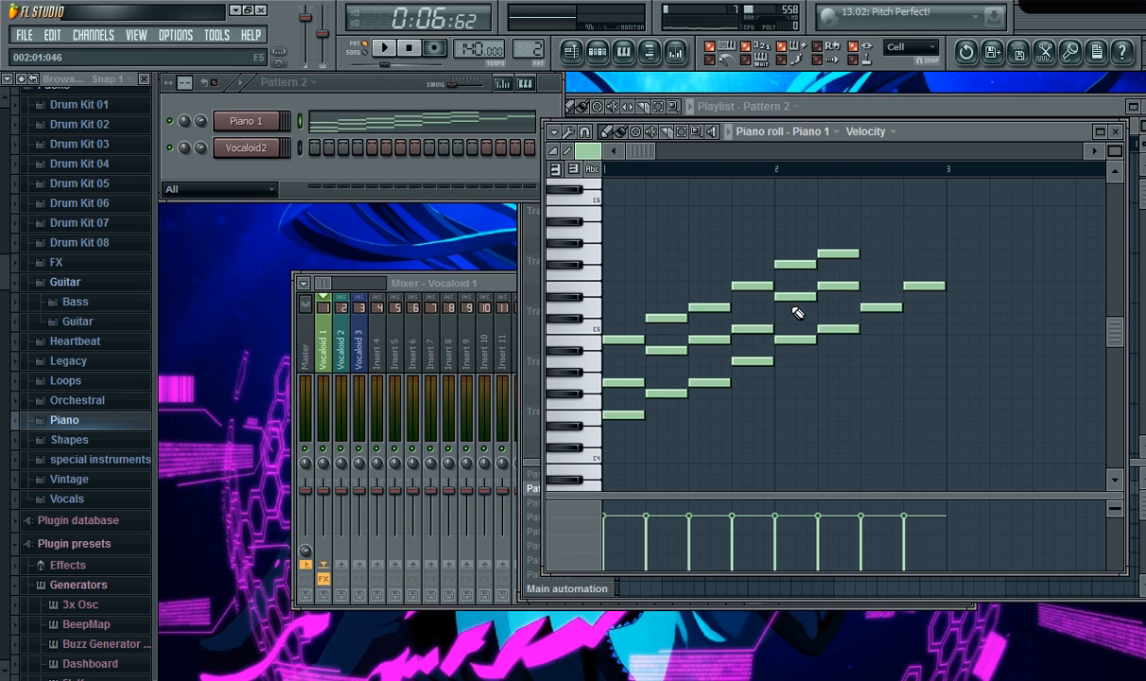
click(598, 363)
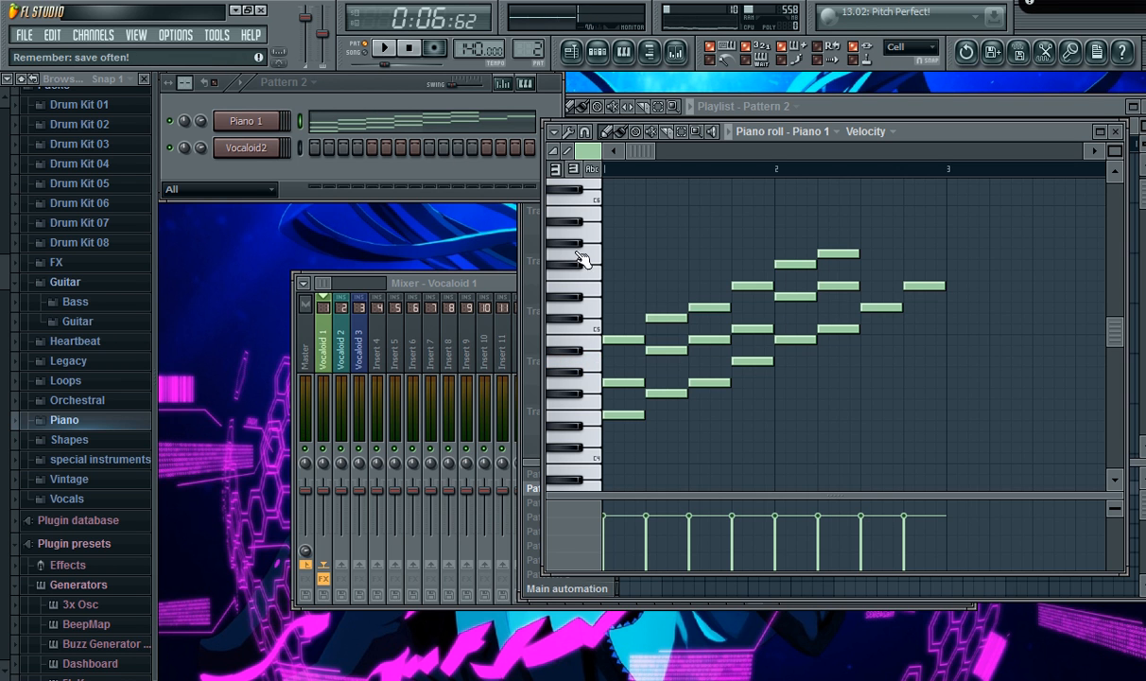
click(594, 362)
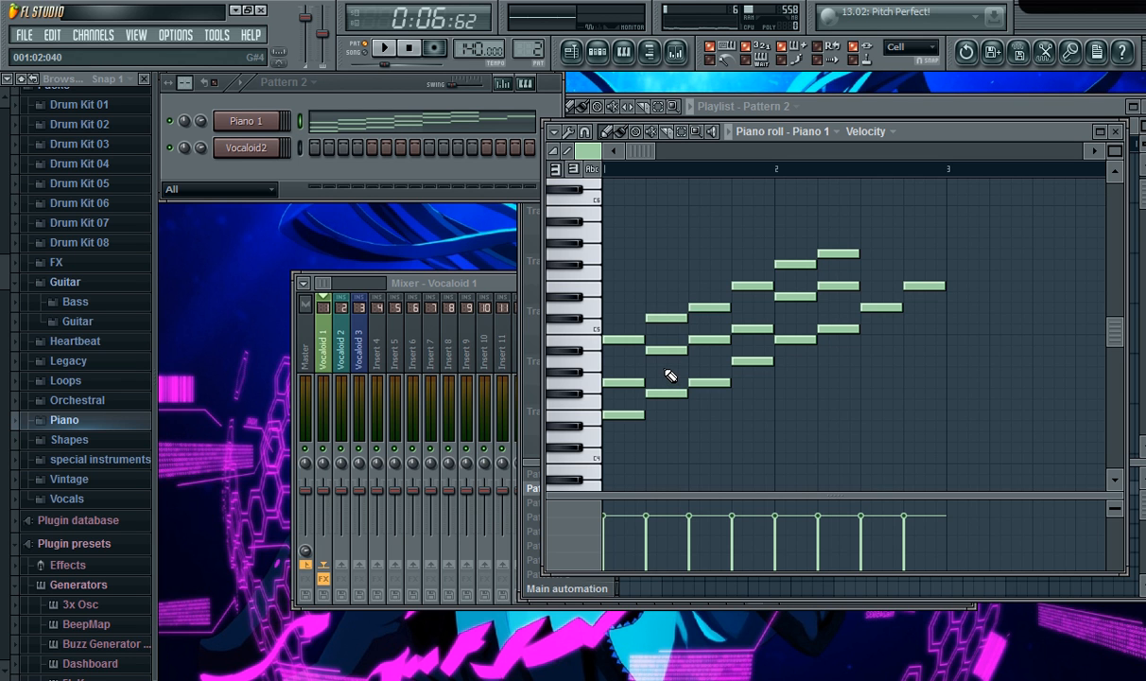
Switch back to Pattern 1 and reopen the Piano 1 channel's piano roll at bar 4.
click(959, 115)
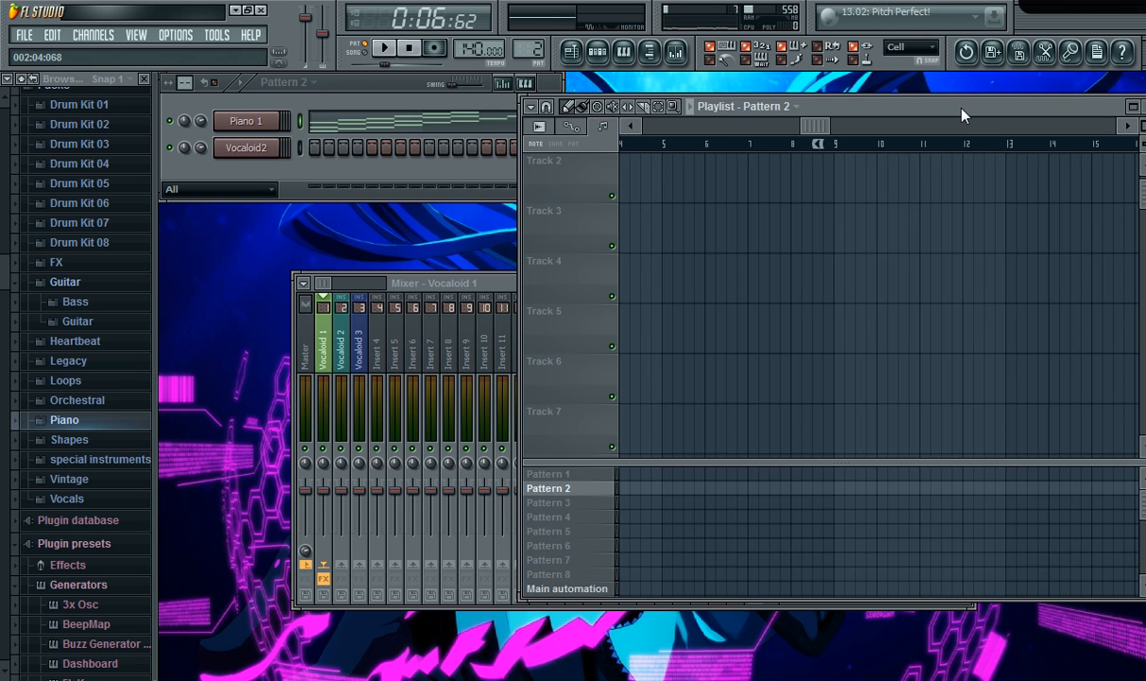
click(607, 476)
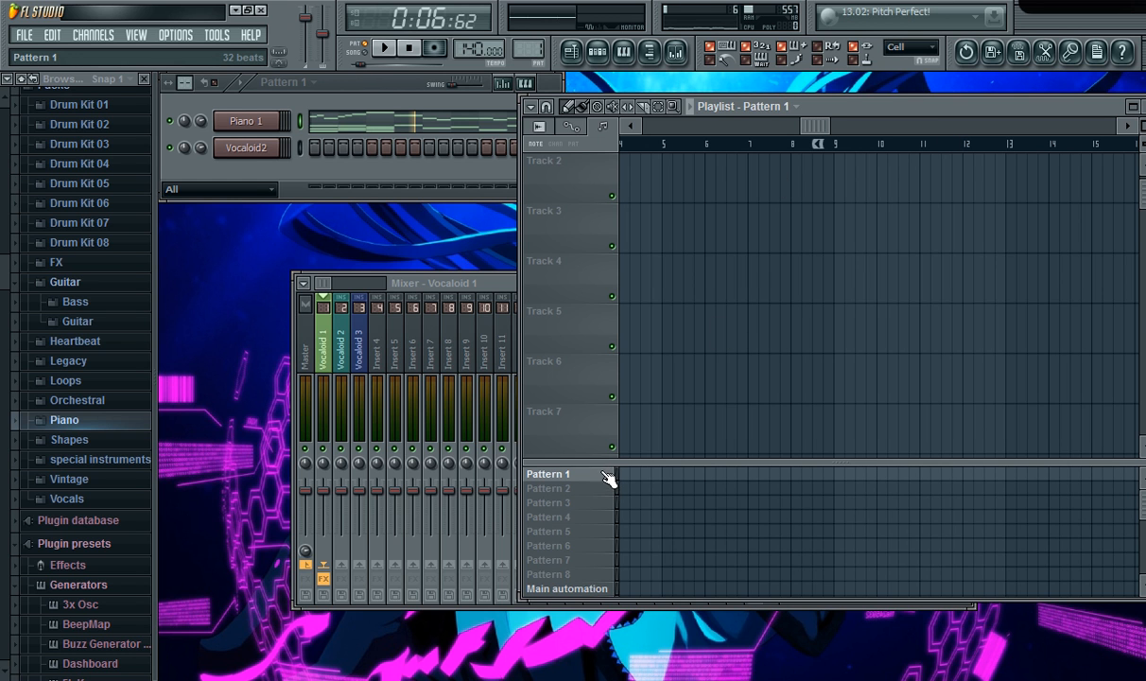
right_click(280, 114)
click(315, 123)
right_click(281, 115)
click(326, 123)
drag(711, 150, 767, 149)
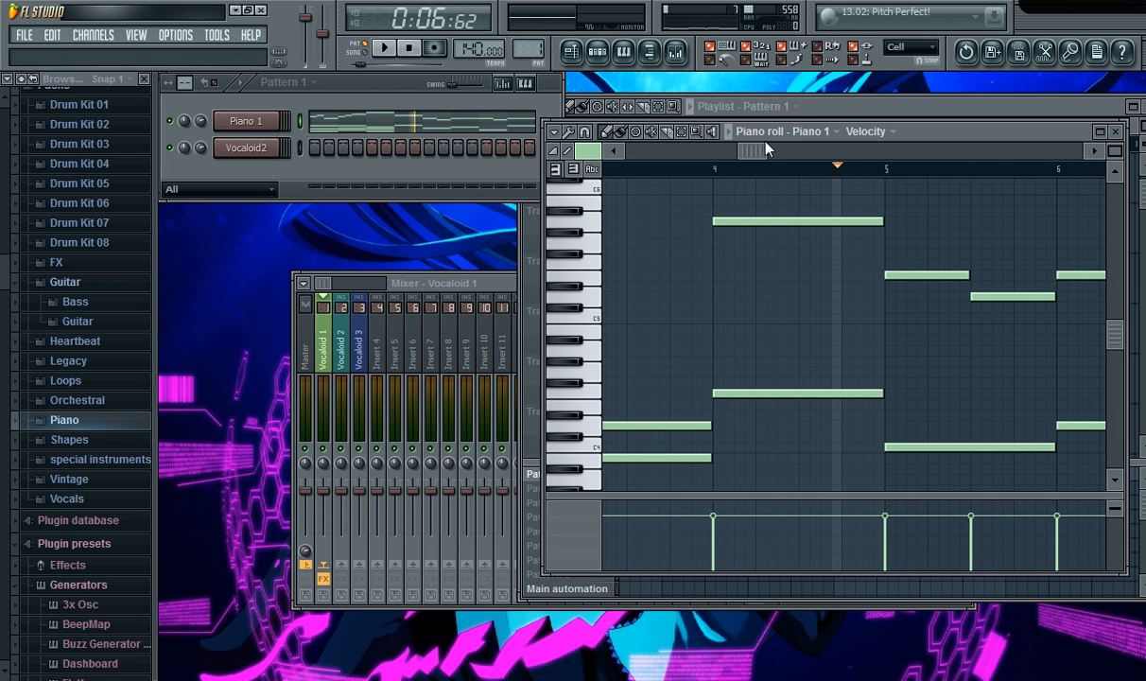
Raise the bar 4 bass note to G4, add one-bar E4 and C4 notes below it, and play the chord.
click(734, 390)
drag(733, 390, 743, 362)
scroll(742, 362, down, 2)
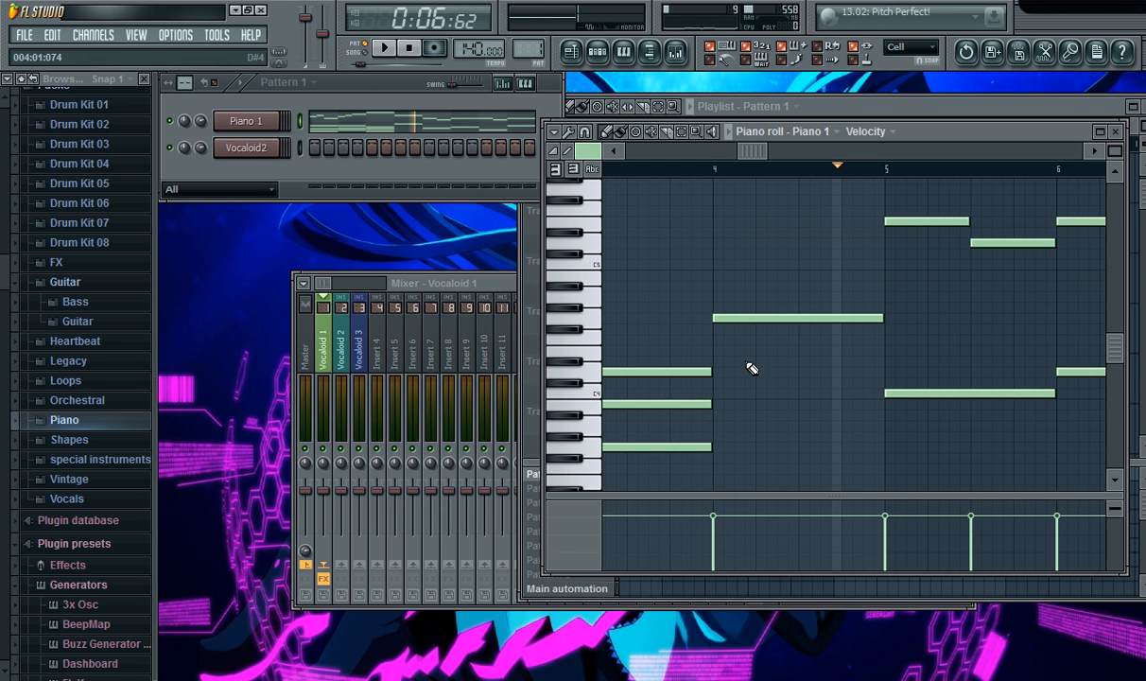
click(727, 352)
drag(725, 355, 719, 390)
click(729, 352)
click(385, 48)
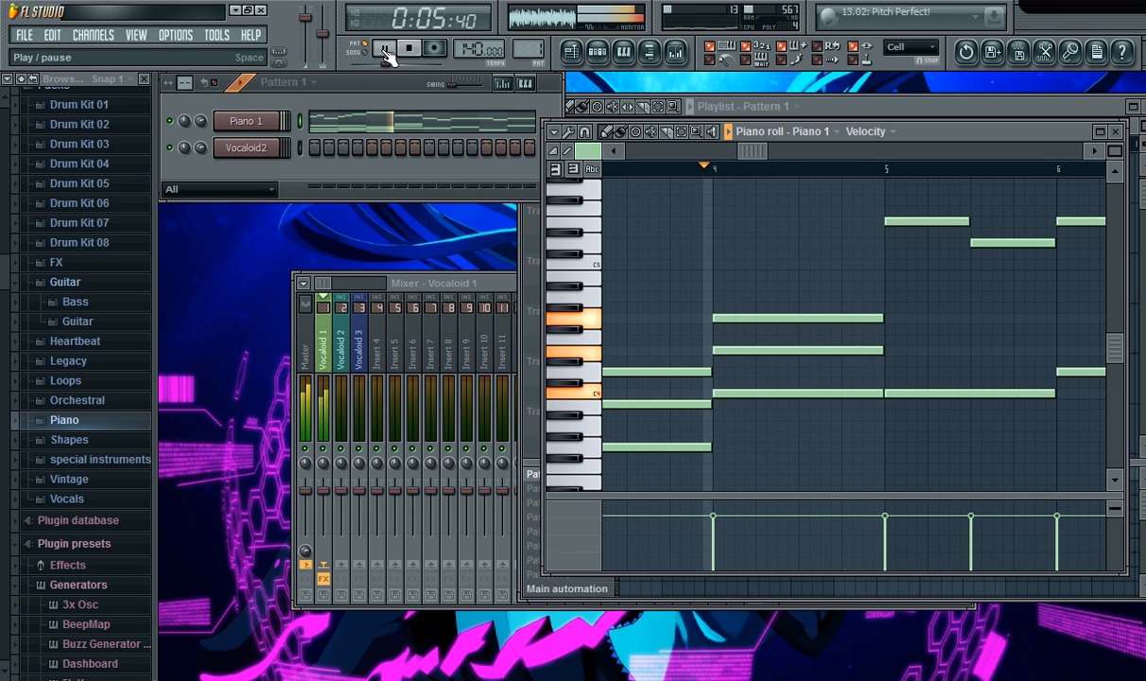
click(385, 49)
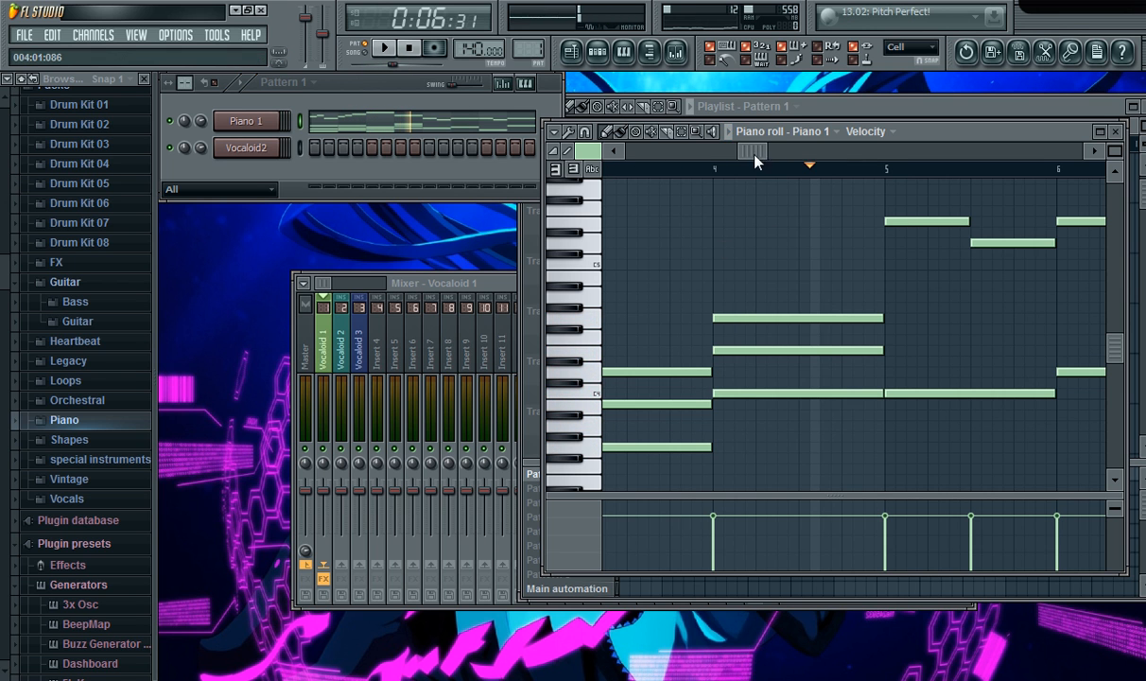
Raise the top note of the bar 4 chord to A4 and play the bar again.
scroll(755, 174, right, 3)
scroll(711, 306, down, 3)
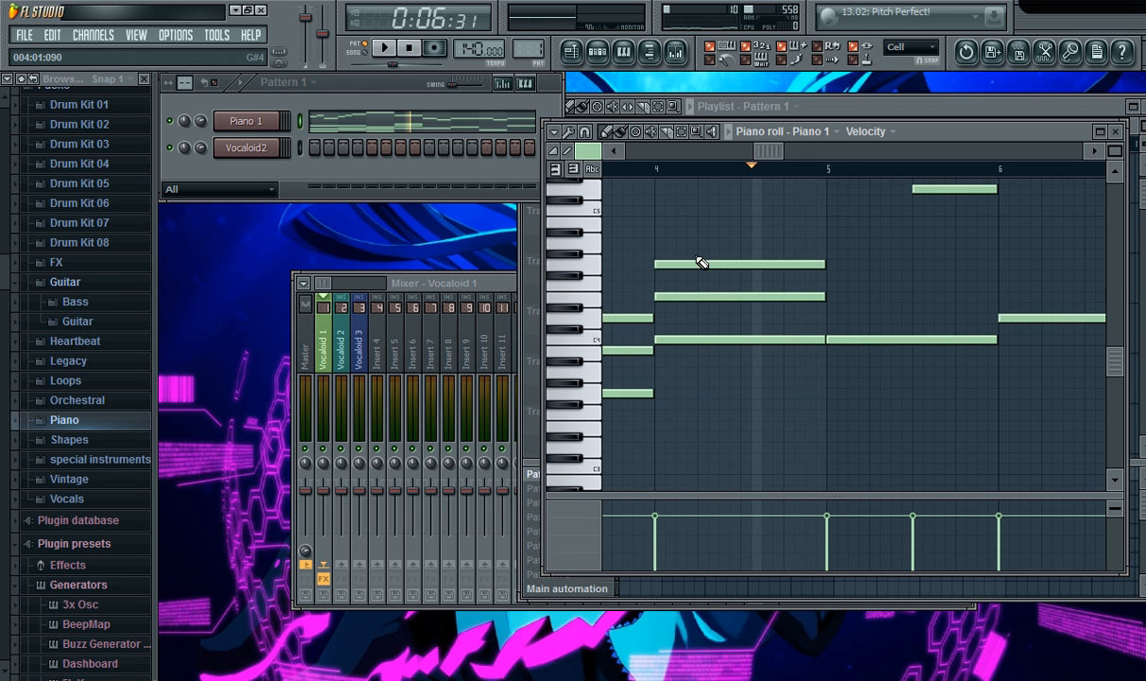
drag(692, 261, 686, 239)
click(690, 295)
click(685, 337)
drag(627, 171, 613, 181)
click(385, 47)
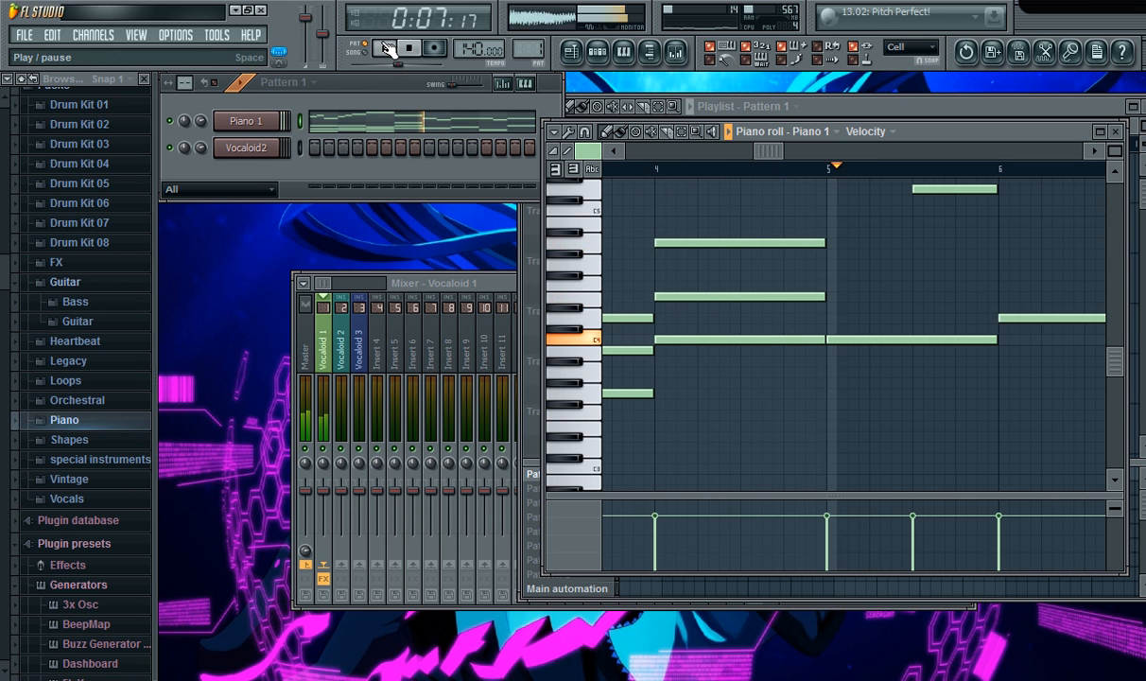
click(385, 47)
Build the bar 5 chord by adding one-bar G3 and E4 notes around the bass C4.
drag(767, 153, 802, 171)
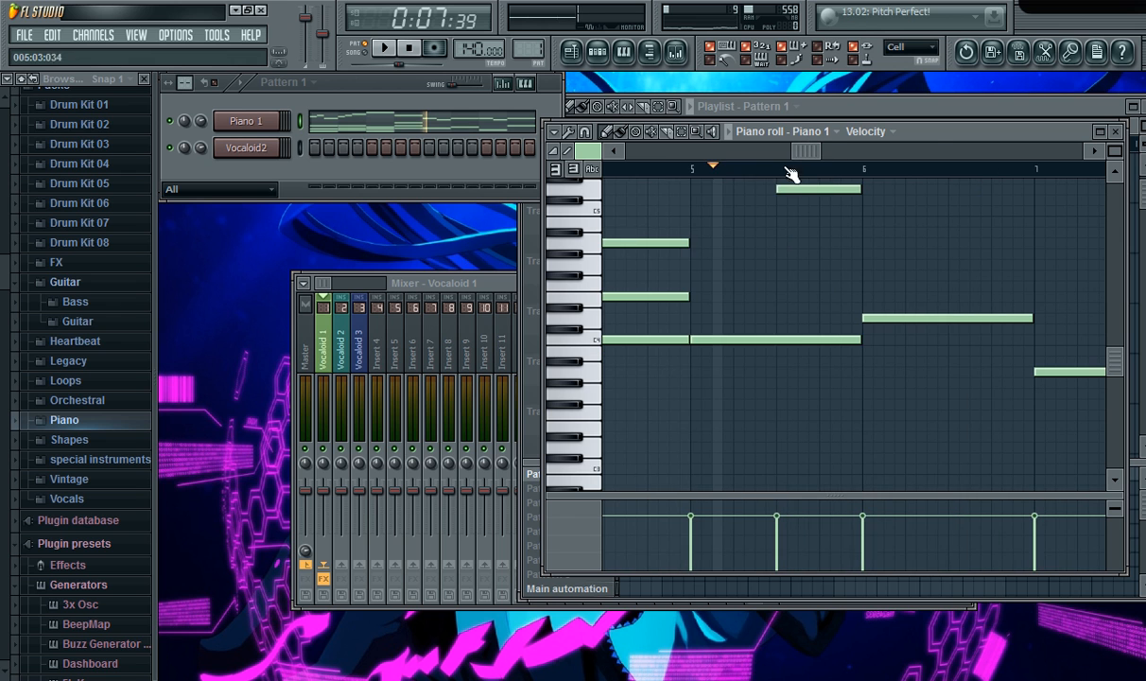
scroll(716, 201, up, 2)
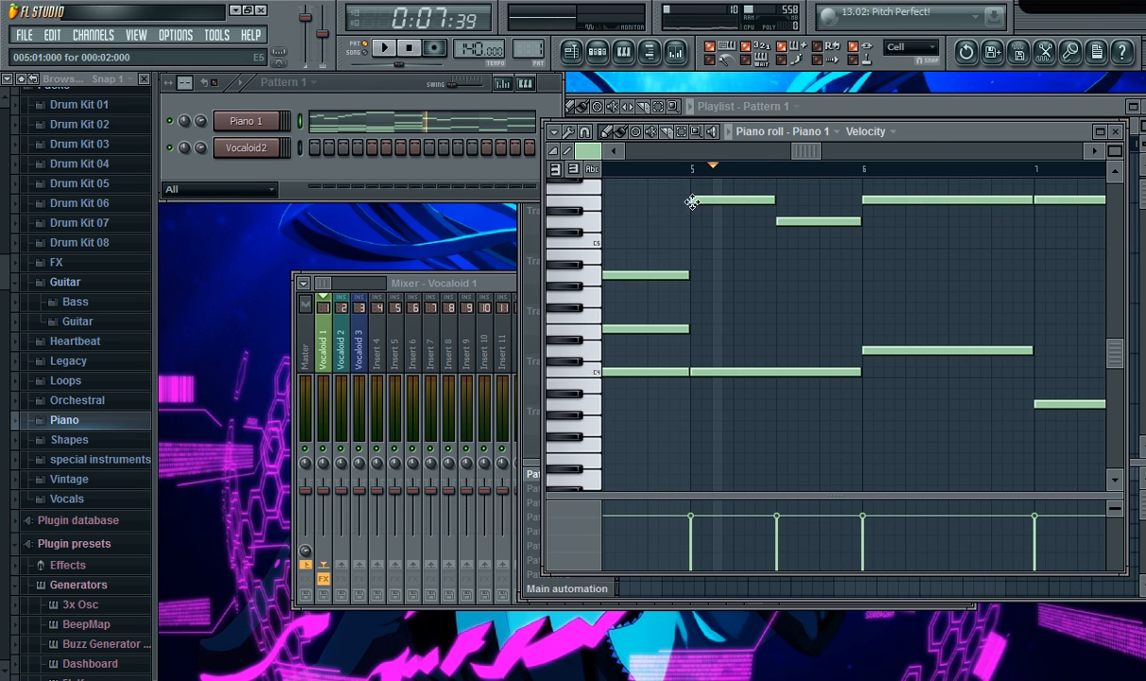
drag(602, 206, 601, 229)
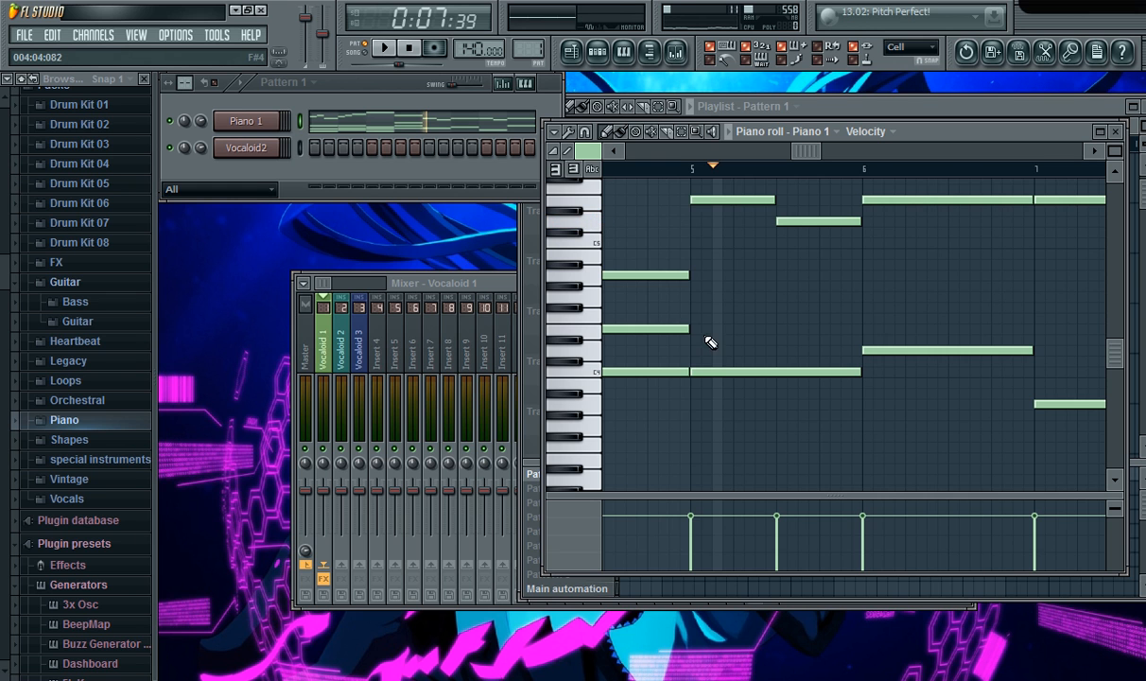
click(729, 370)
scroll(718, 368, down, 3)
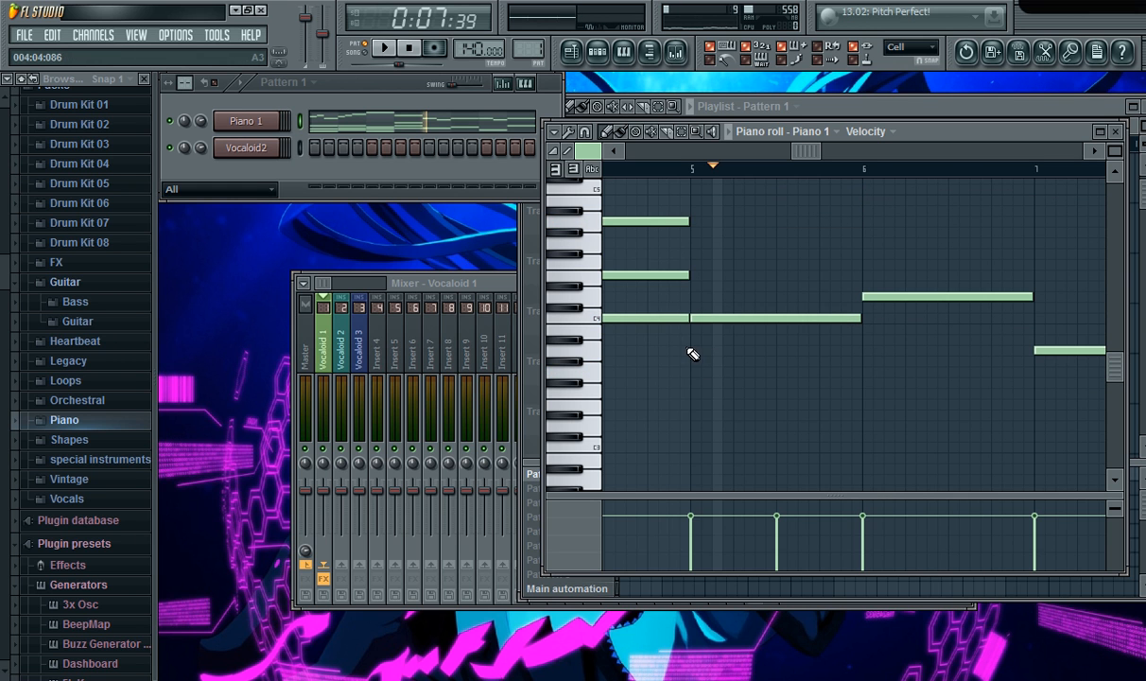
click(691, 320)
click(697, 370)
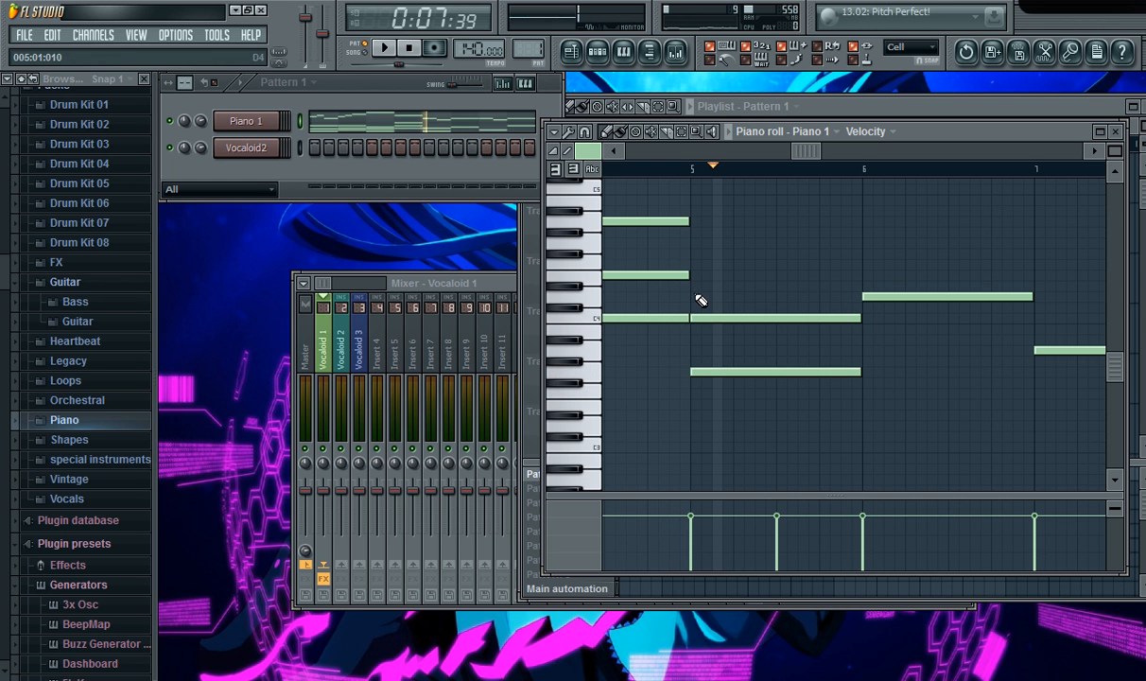
click(697, 274)
Play Pattern 1 from late in bar 4 to hear the bar 5 chord, and stop playback.
click(658, 168)
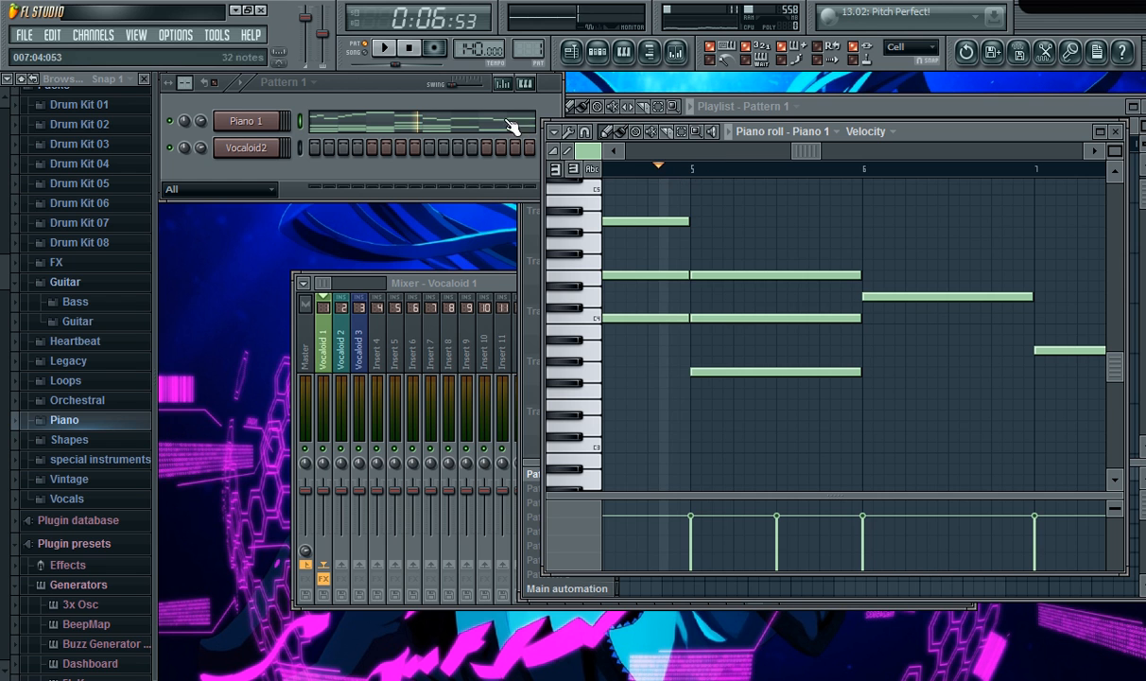
click(397, 50)
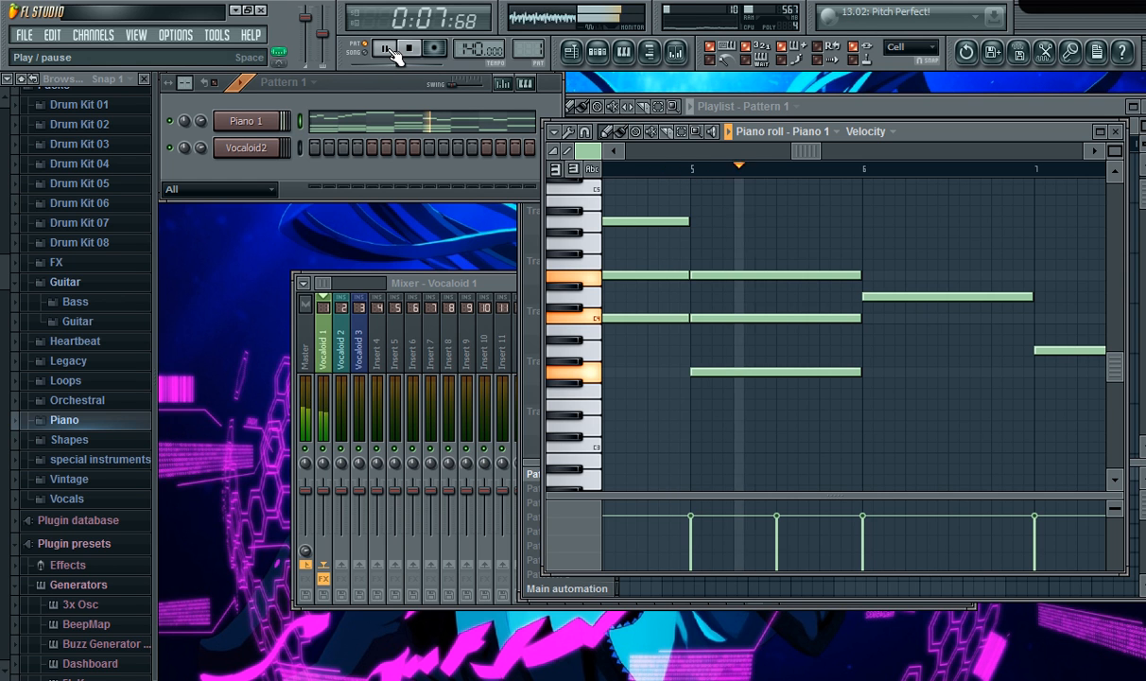
key(space)
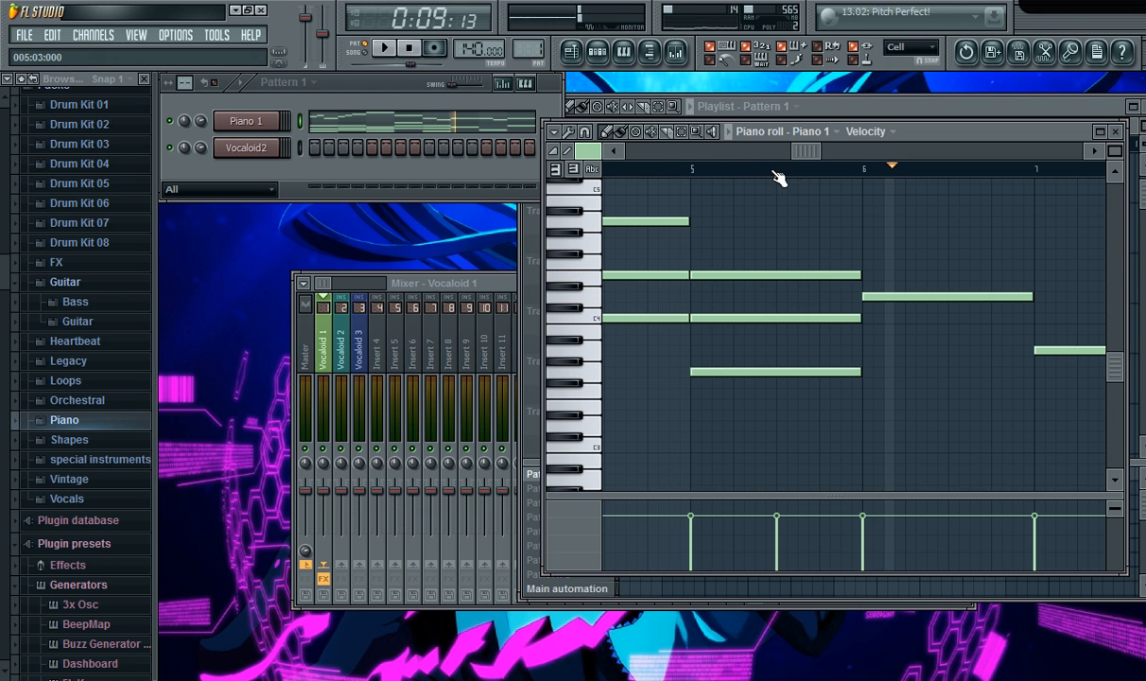
Add one-bar B3 and G3 notes below the bass D4 in bar 6, and play the chord.
drag(810, 152, 873, 152)
click(678, 296)
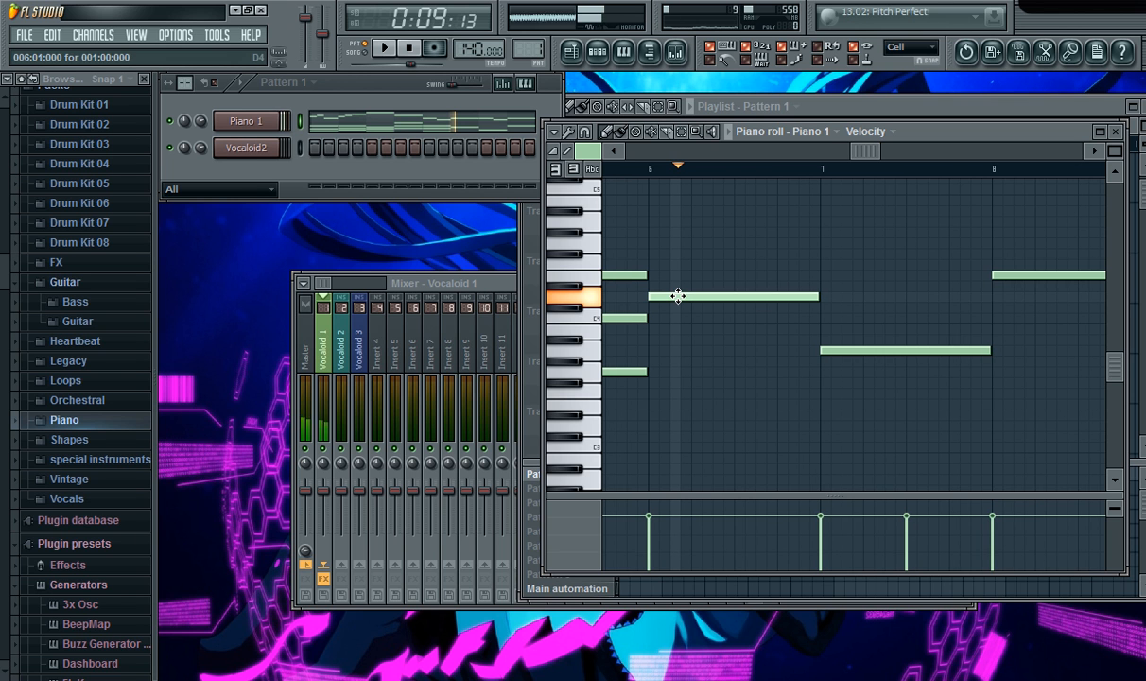
mouse_move(657, 333)
mouse_down()
mouse_move(650, 370)
mouse_move(673, 328)
mouse_up()
click(660, 375)
click(625, 167)
click(393, 55)
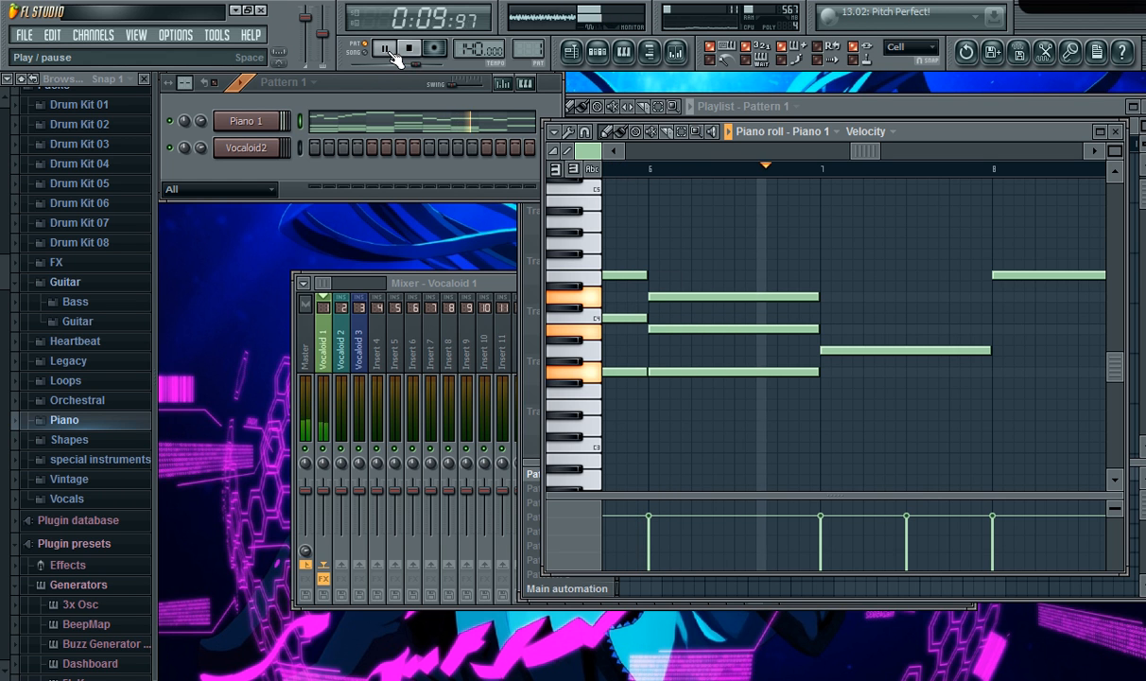
key(space)
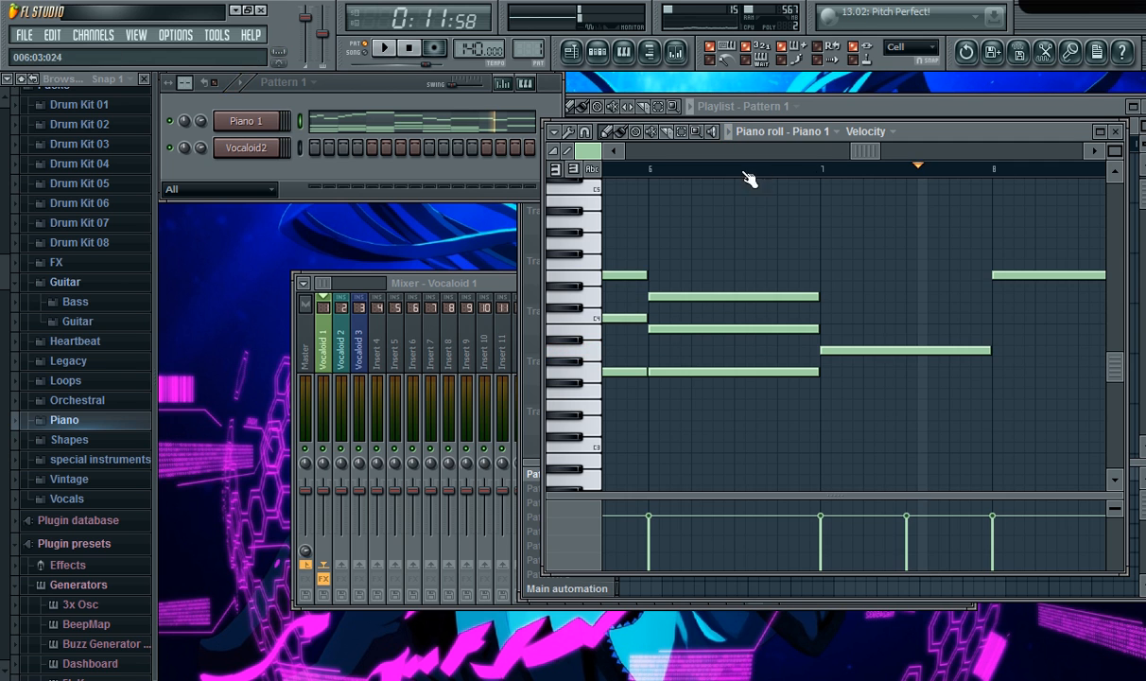
Add one-bar E4 and C4 notes above the bass A3 in bar 7, and play the chord.
drag(865, 154, 905, 153)
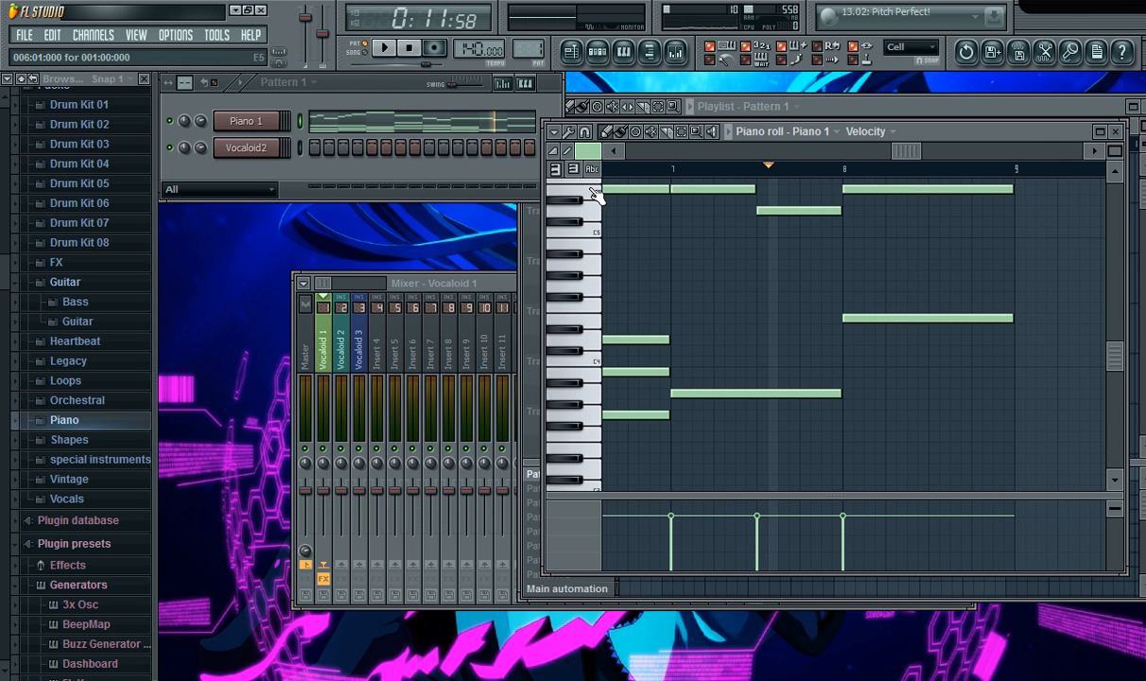
click(698, 393)
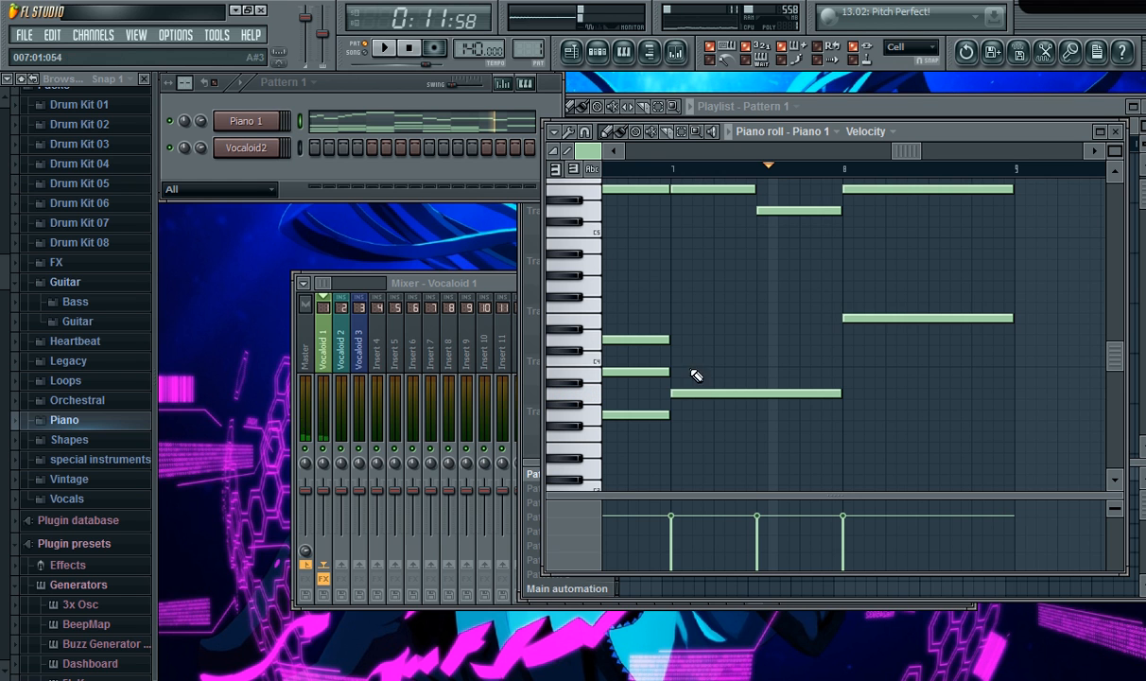
click(684, 328)
drag(685, 316, 671, 317)
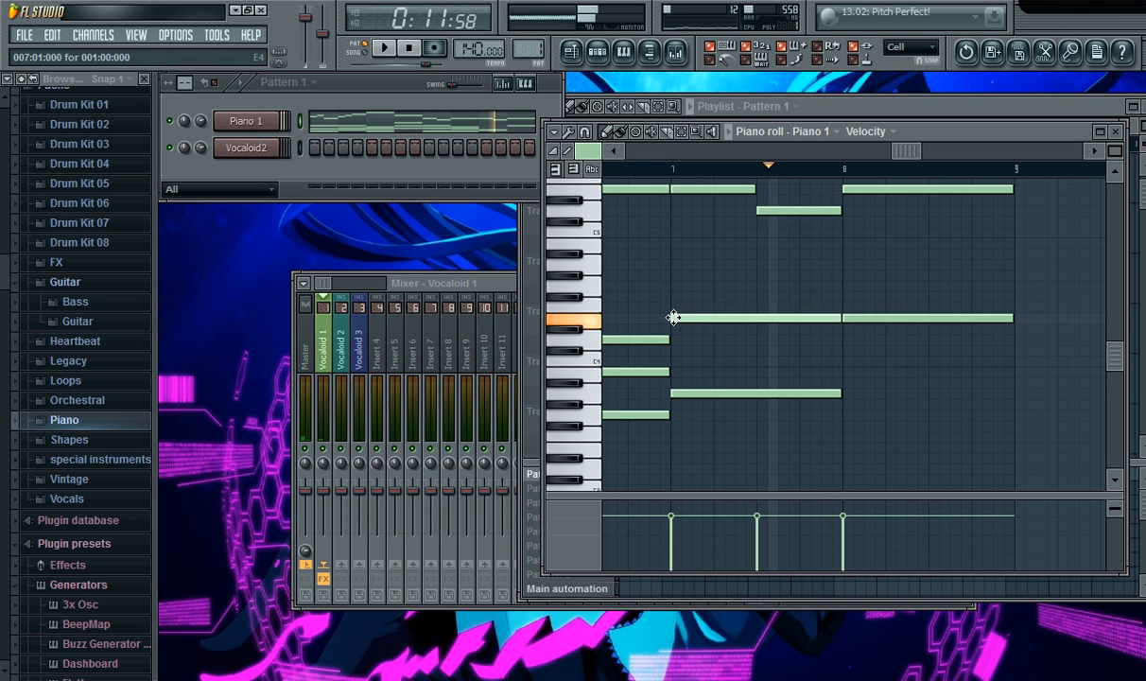
click(672, 361)
click(652, 168)
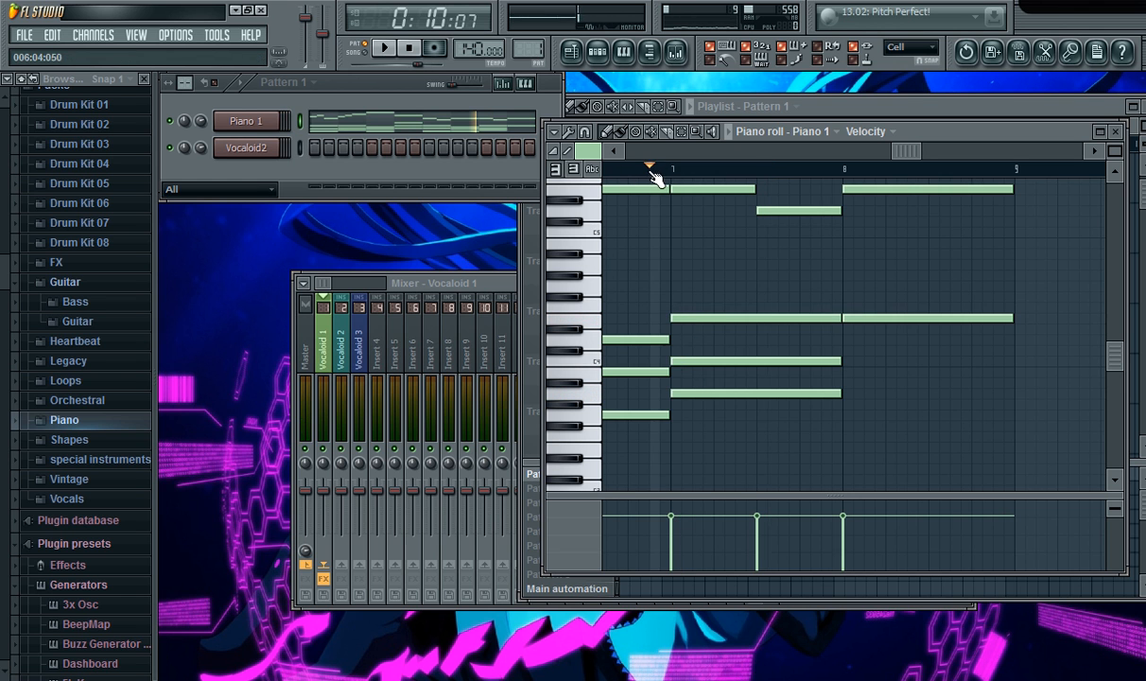
click(387, 48)
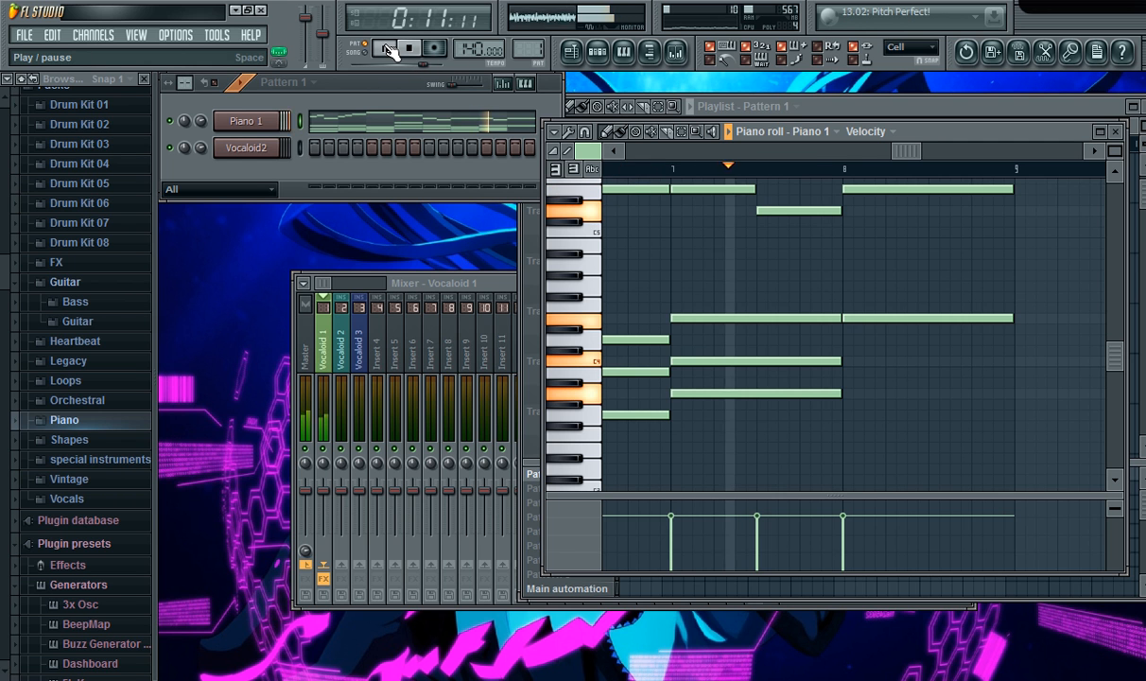
Add one-bar C4 and G3 notes below the bass E4 in bar 8.
drag(908, 156, 943, 153)
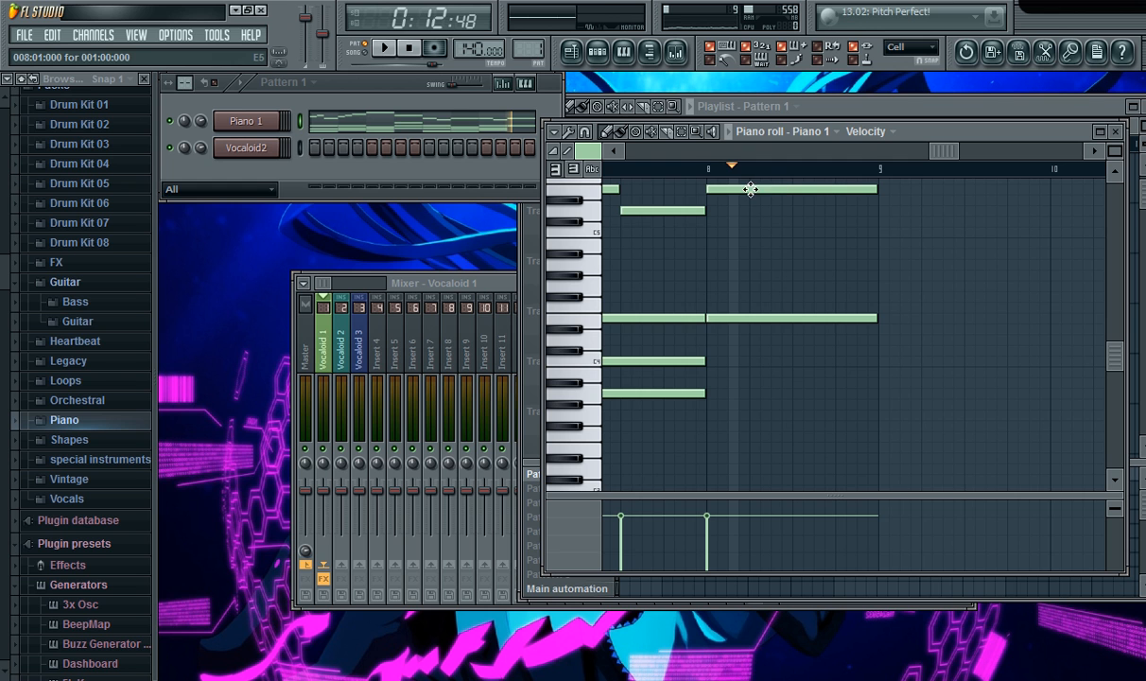
click(712, 319)
click(714, 351)
drag(714, 350, 712, 418)
Play the pattern, lower the middle note of the bar 8 chord to B3 while listening, and stop playback.
drag(707, 169, 606, 182)
click(384, 47)
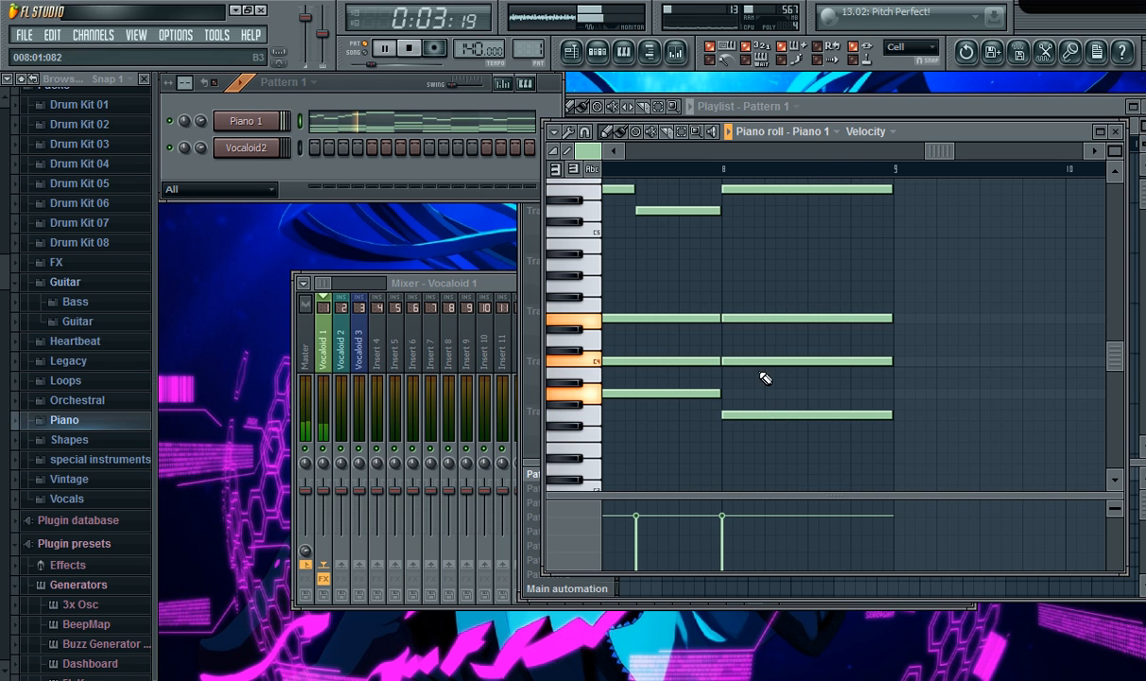
drag(758, 360, 757, 375)
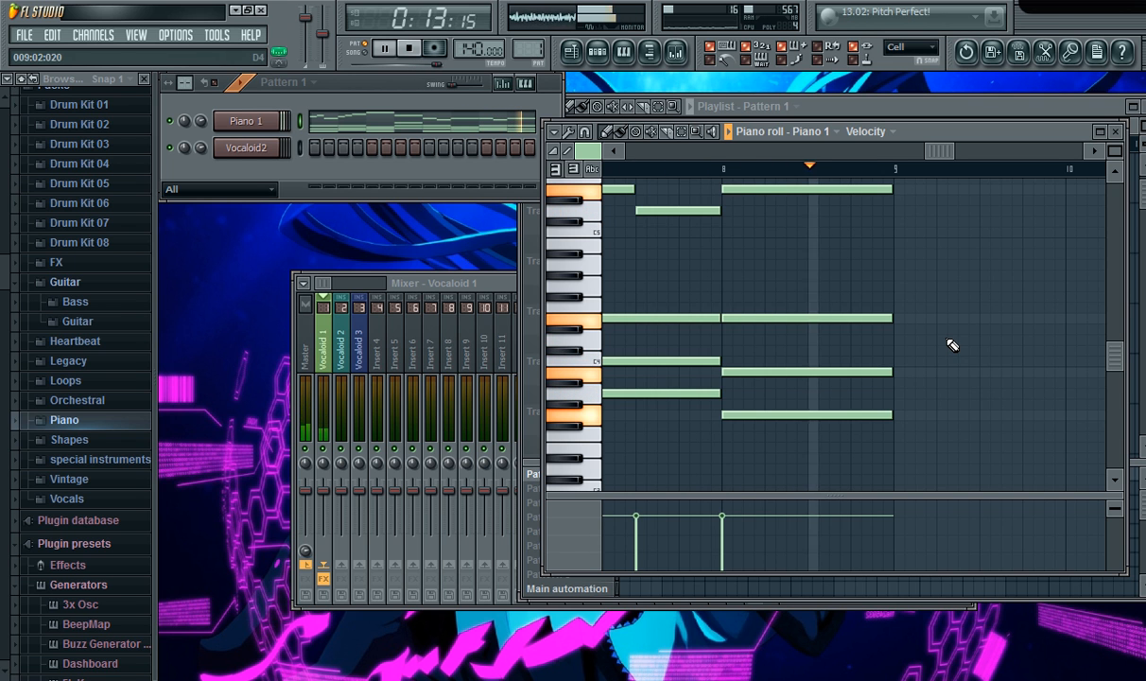
click(409, 49)
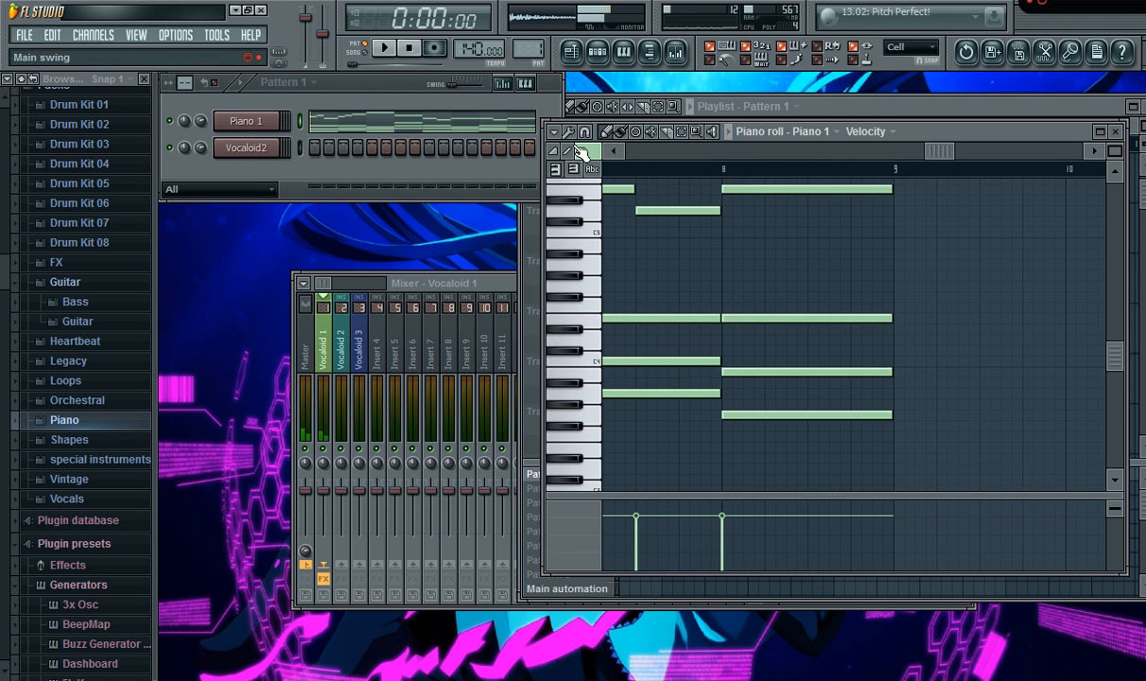
Select all the chord notes below the melody from bar 8 back to bar 1.
drag(934, 153, 579, 170)
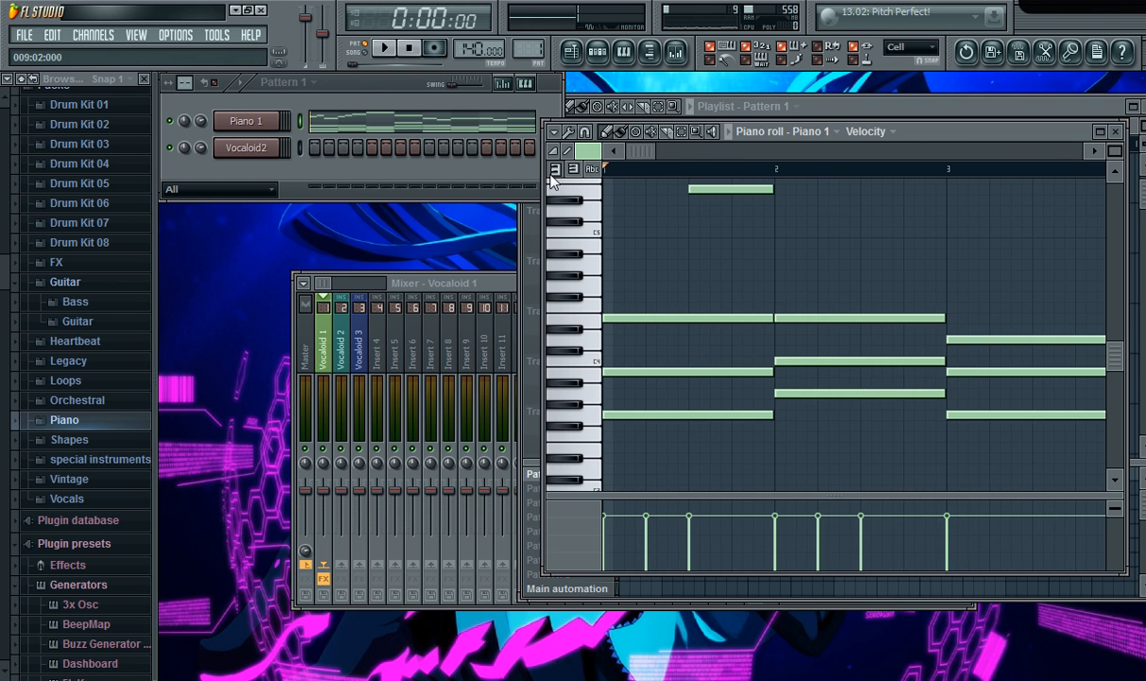
drag(676, 192, 911, 193)
scroll(927, 236, down, 3)
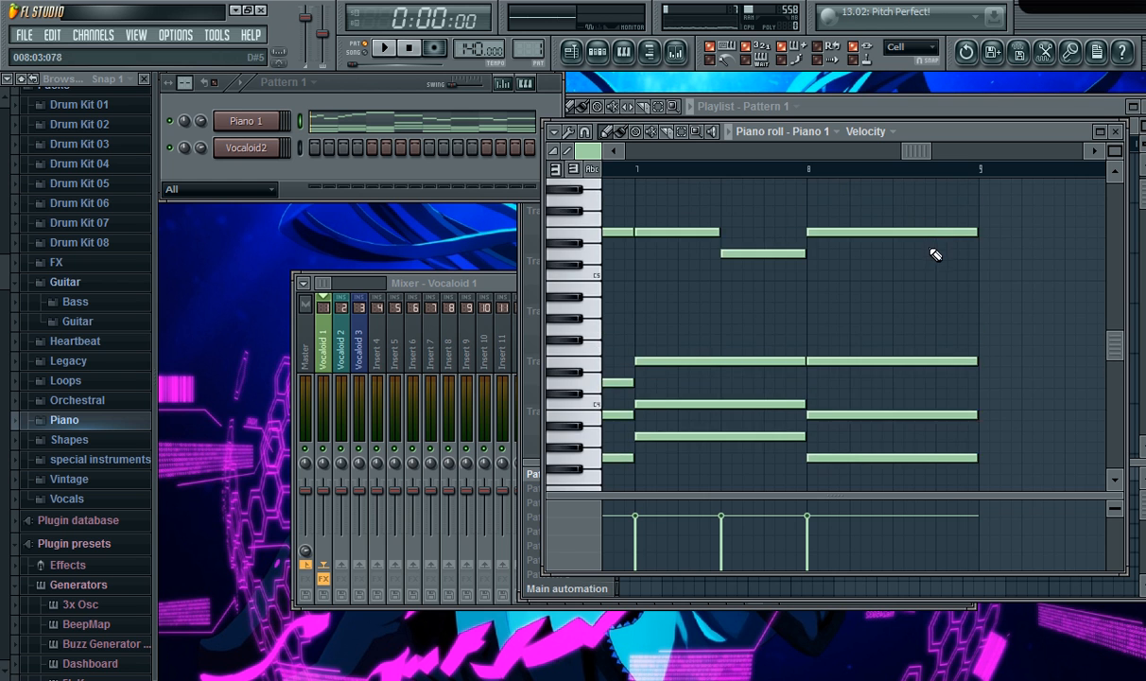
drag(971, 435, 19, 194)
drag(662, 150, 903, 153)
scroll(931, 238, up, 2)
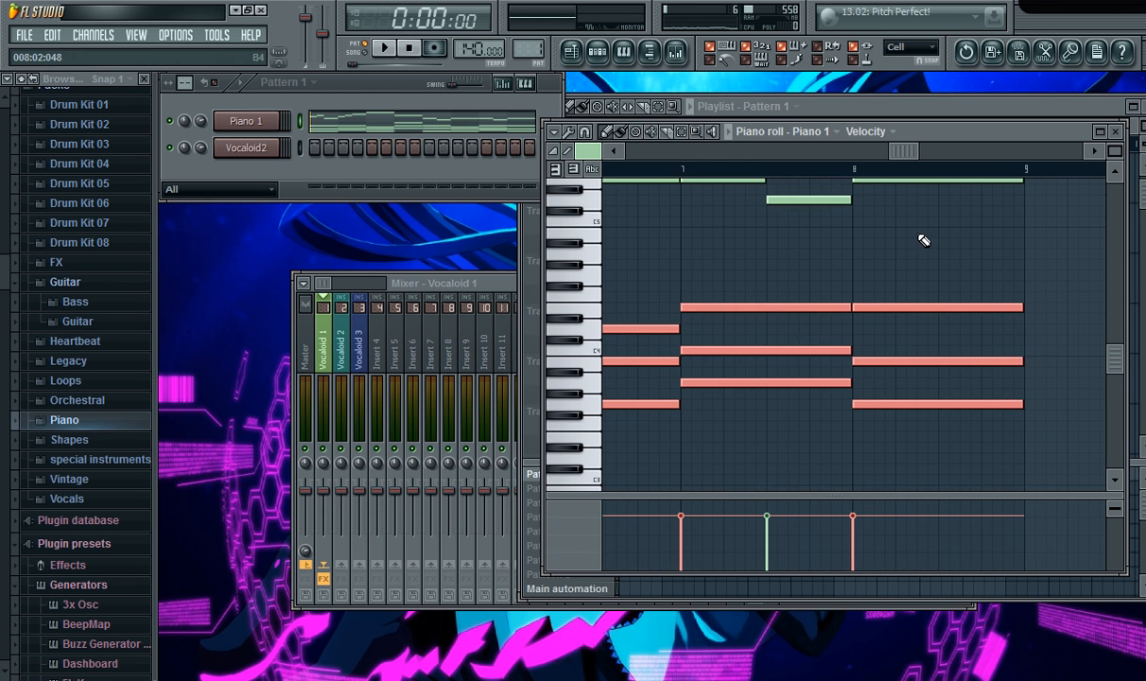
Move the selected chord notes out of Pattern 1 and into the Piano 1 piano roll of Pattern 3.
key(Delete)
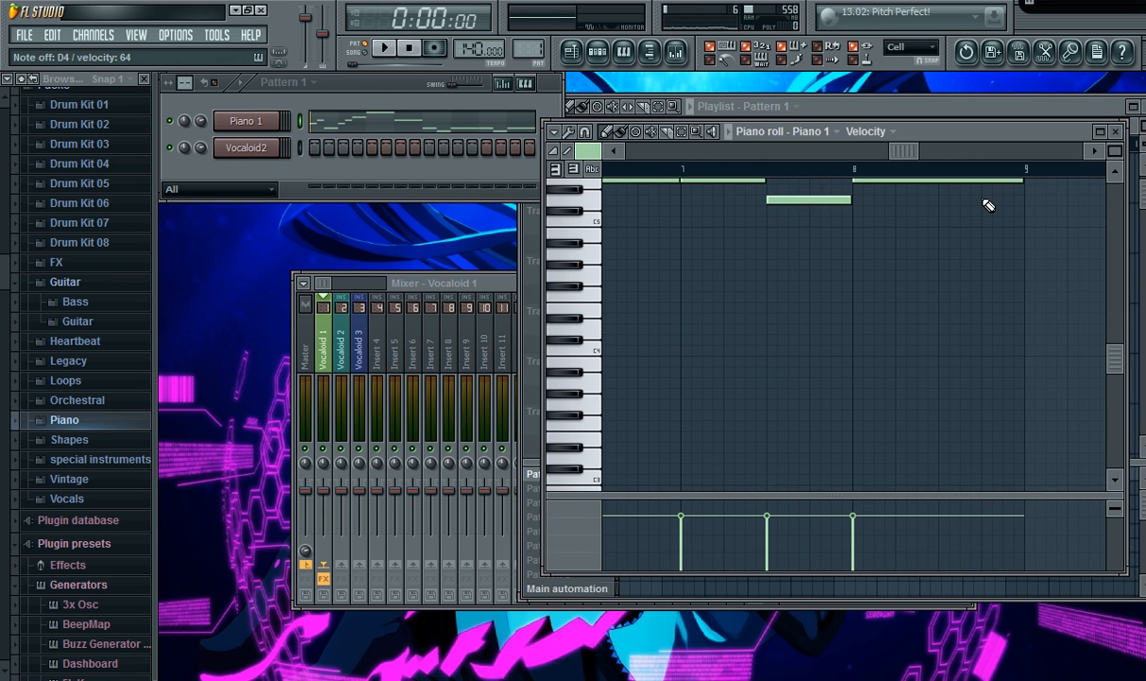
click(1118, 133)
click(548, 490)
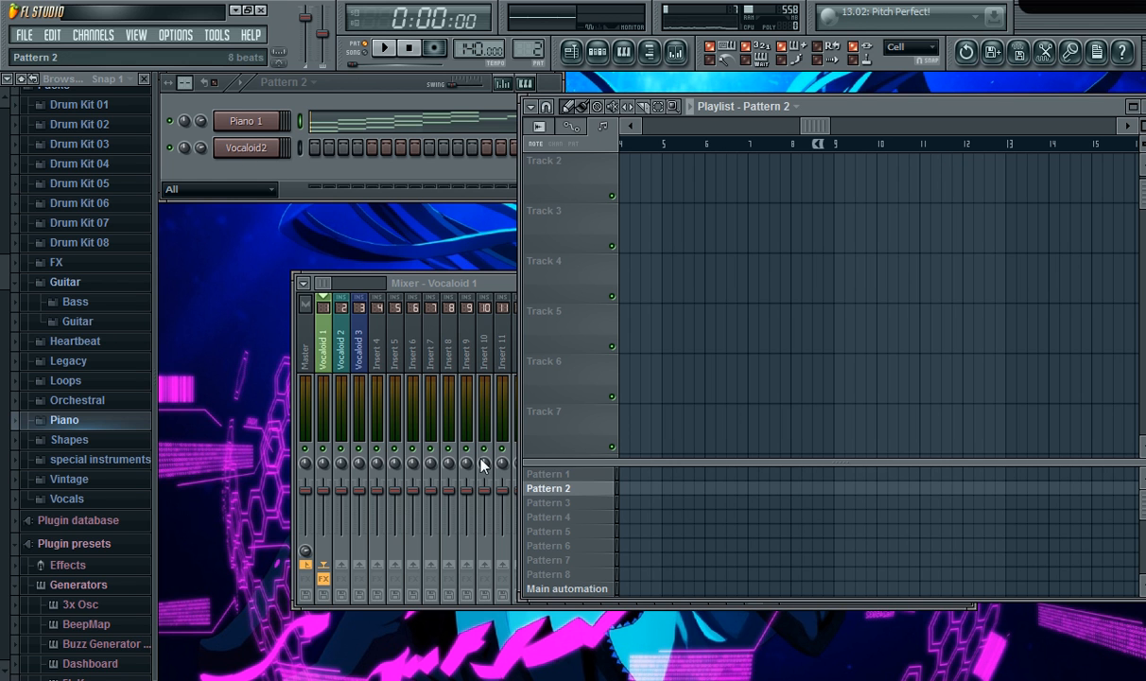
click(594, 517)
click(567, 502)
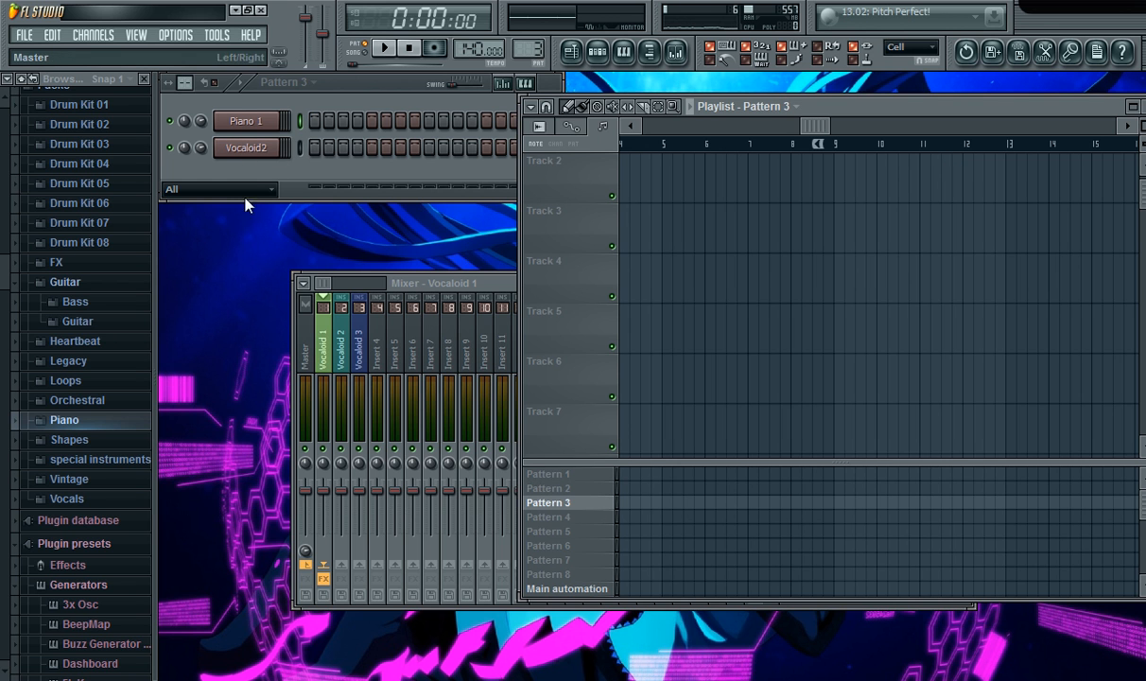
right_click(238, 130)
click(303, 122)
key(ctrl+v)
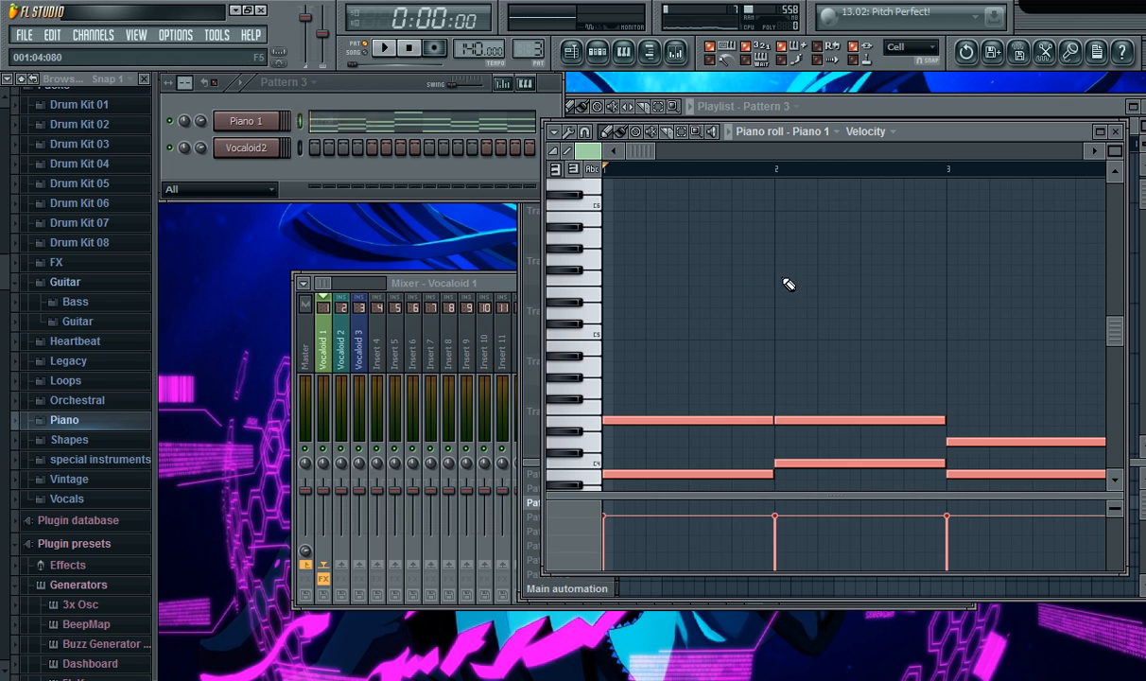
click(1120, 132)
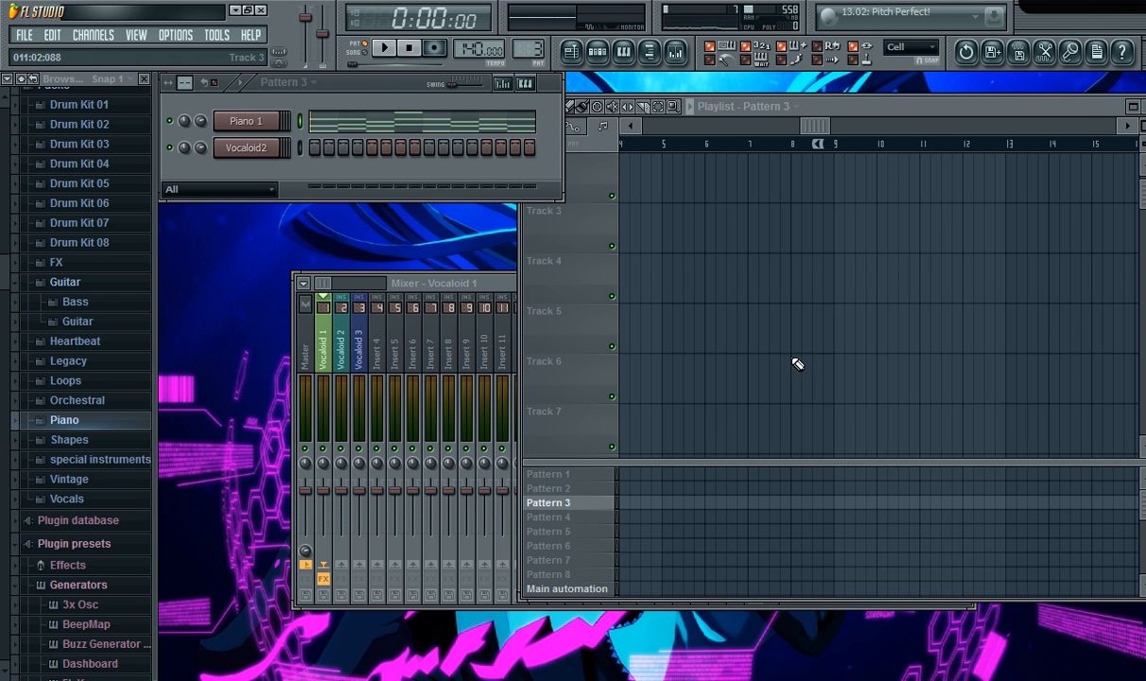
Export Pattern 1's remaining Piano 1 melody as the MIDI file pattern1 in the Musik library.
click(559, 477)
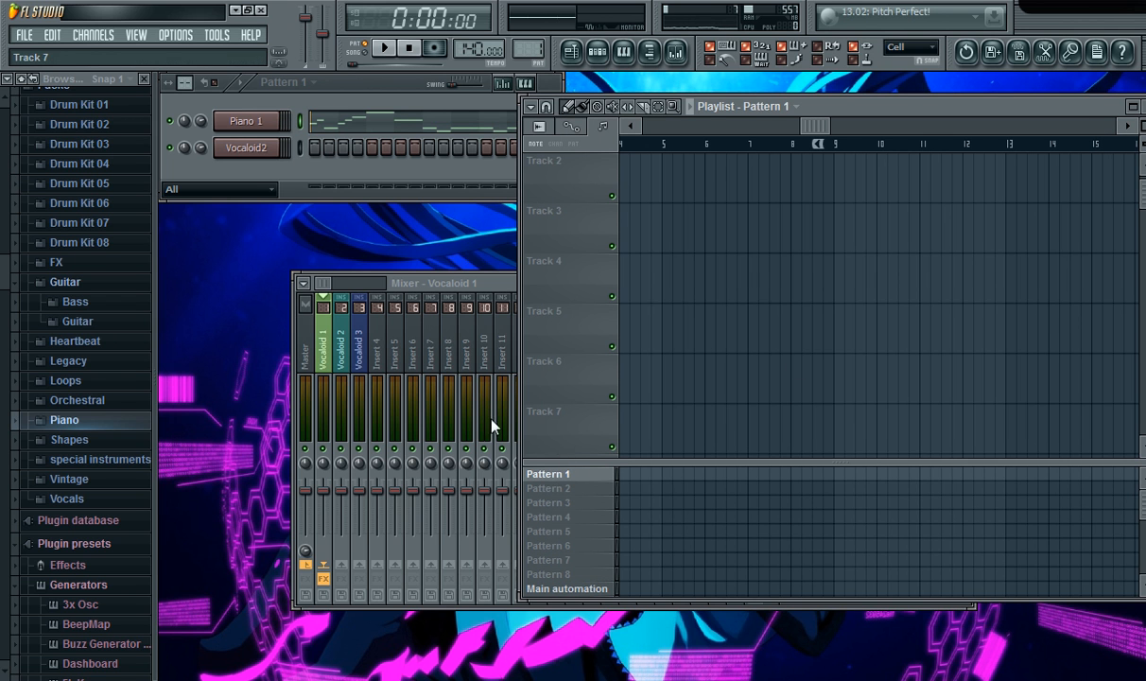
right_click(248, 124)
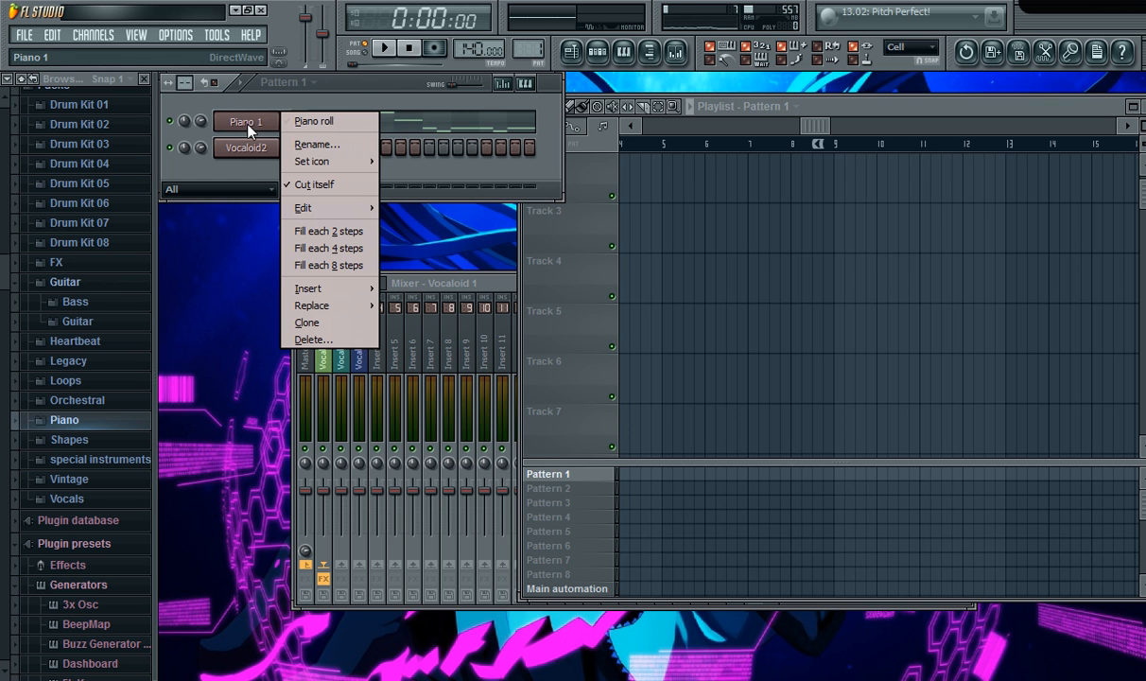
click(315, 123)
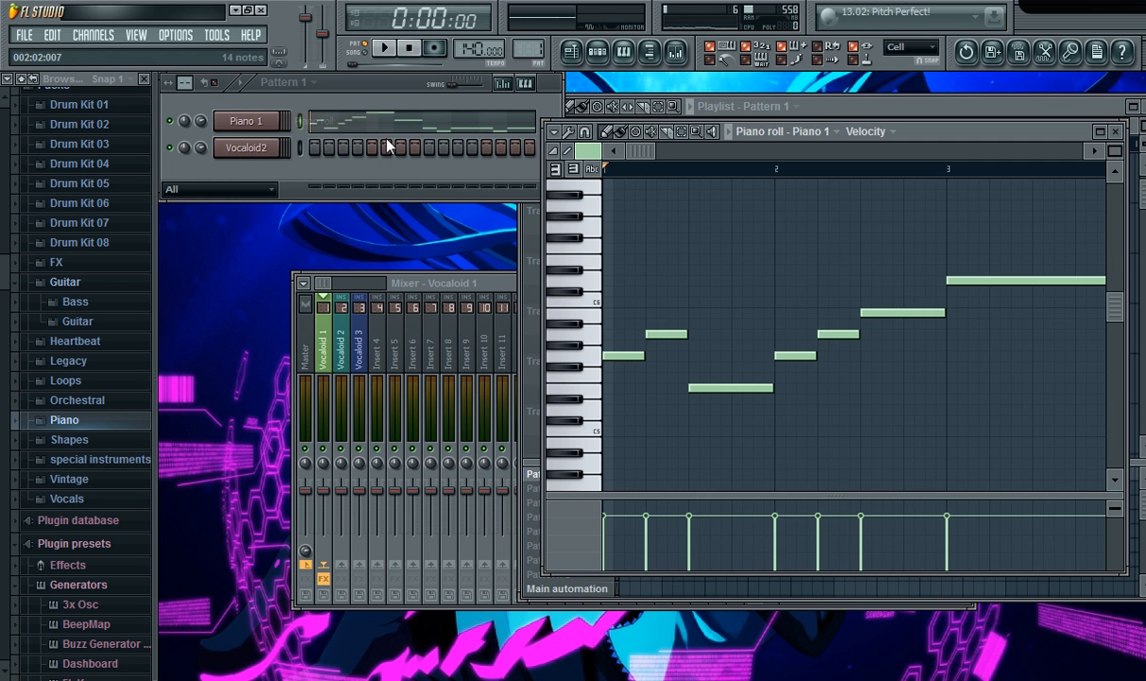
click(556, 132)
mouse_move(568, 156)
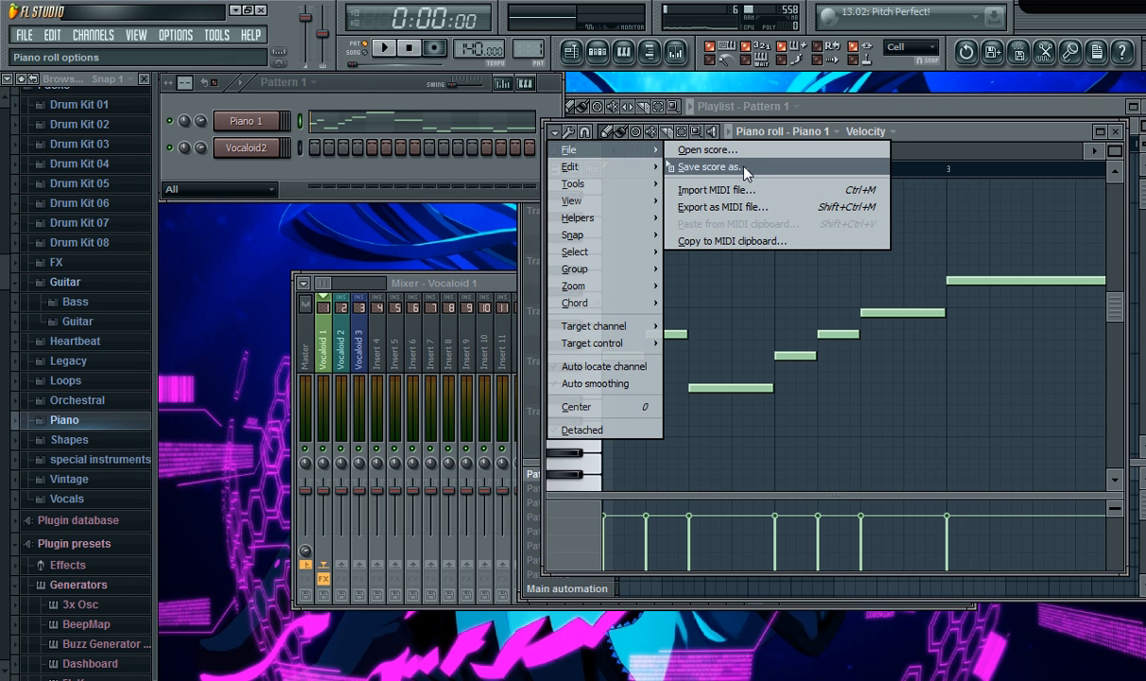
click(724, 208)
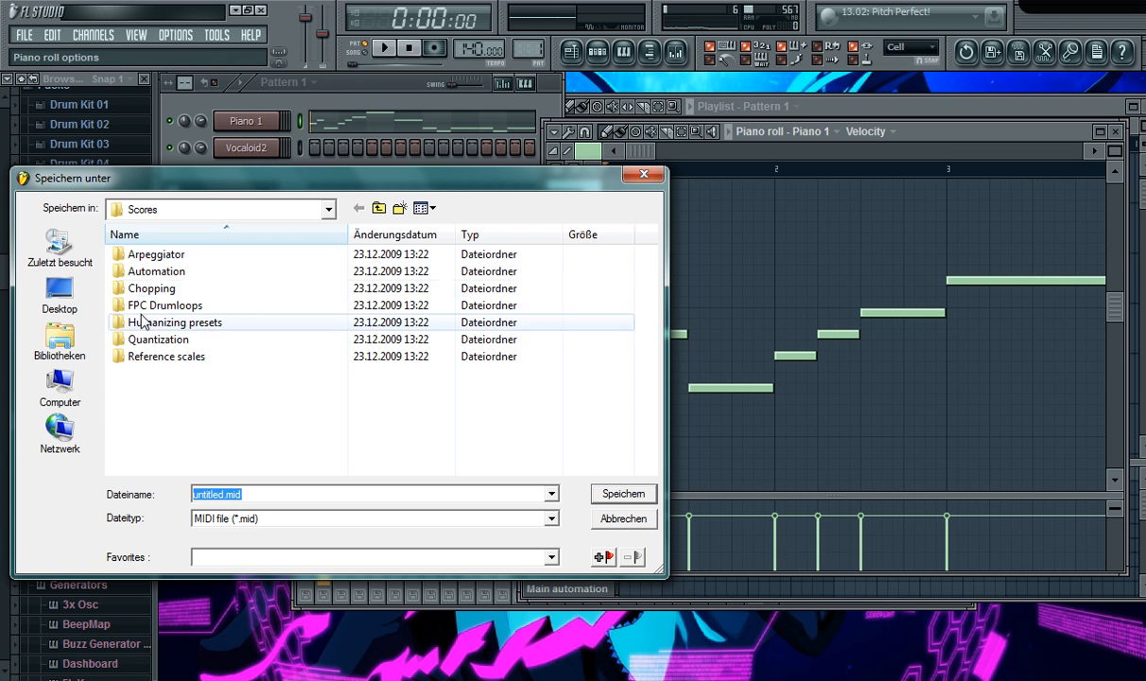
click(59, 338)
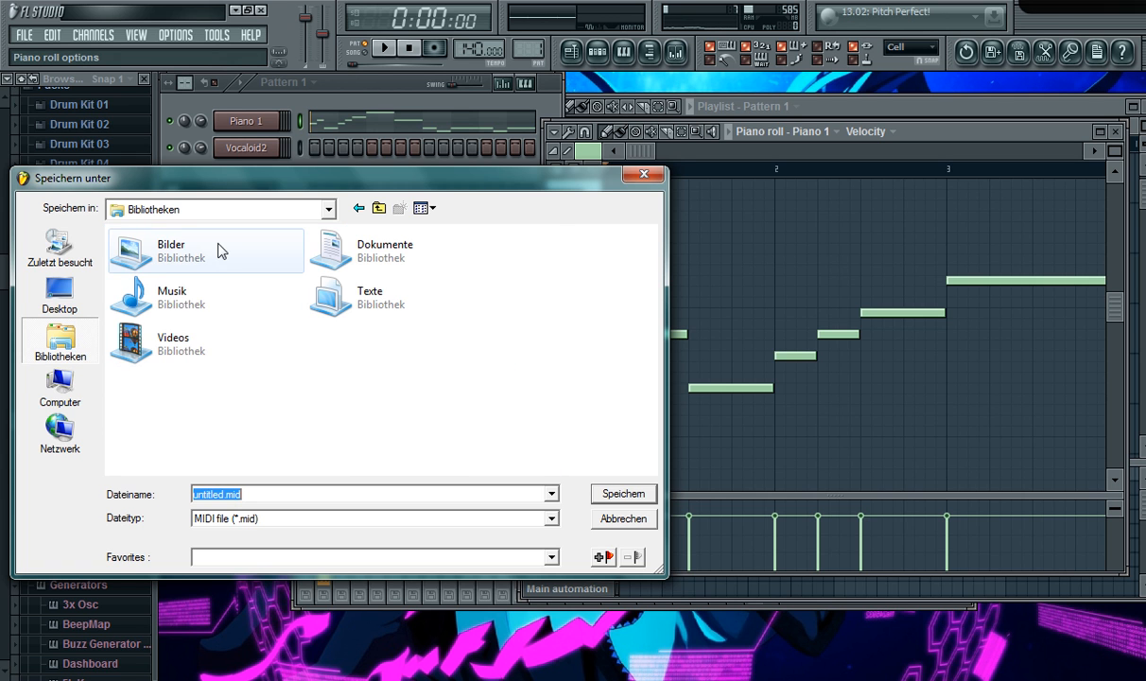
double_click(208, 300)
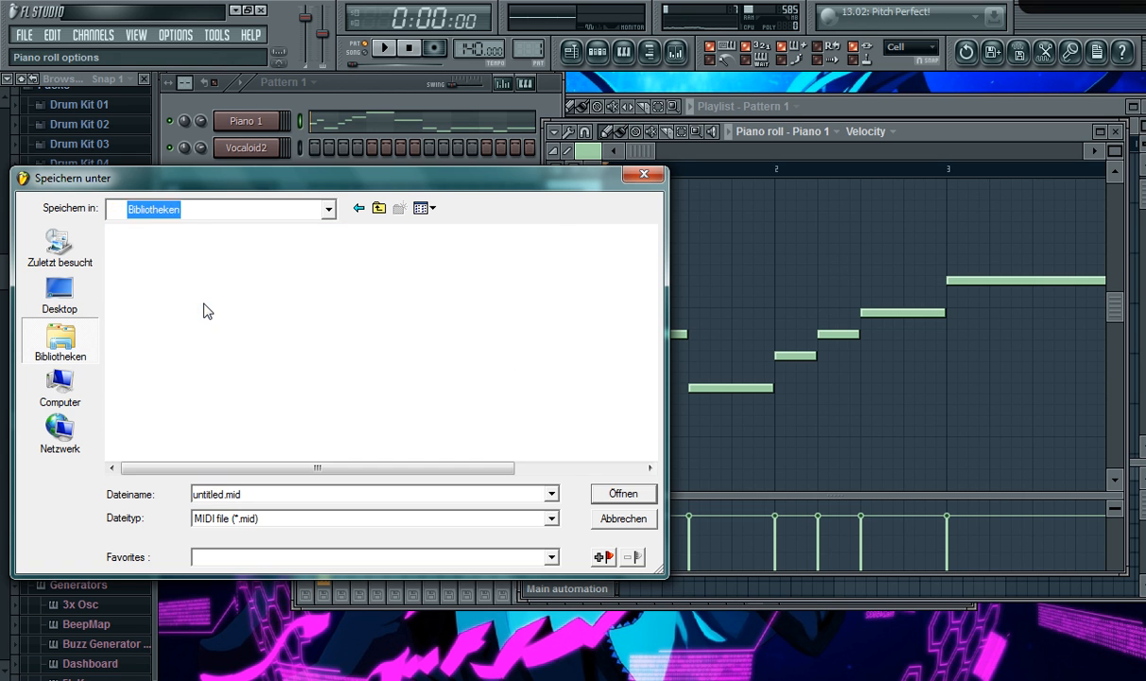
click(224, 493)
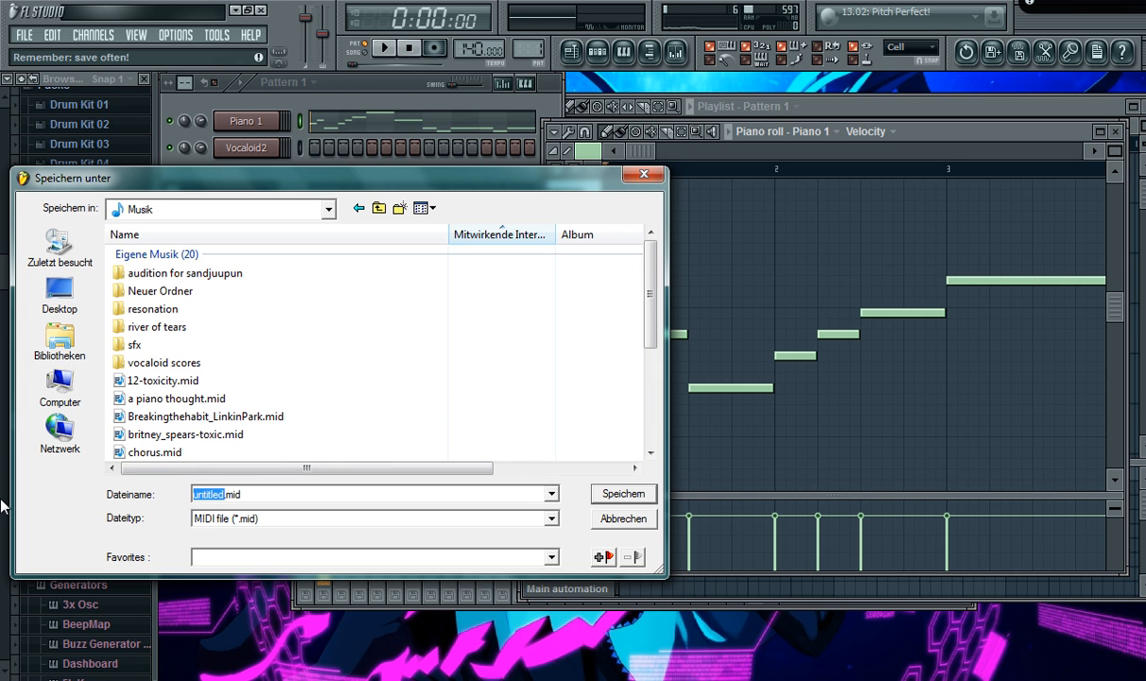
text(pattern1)
click(620, 492)
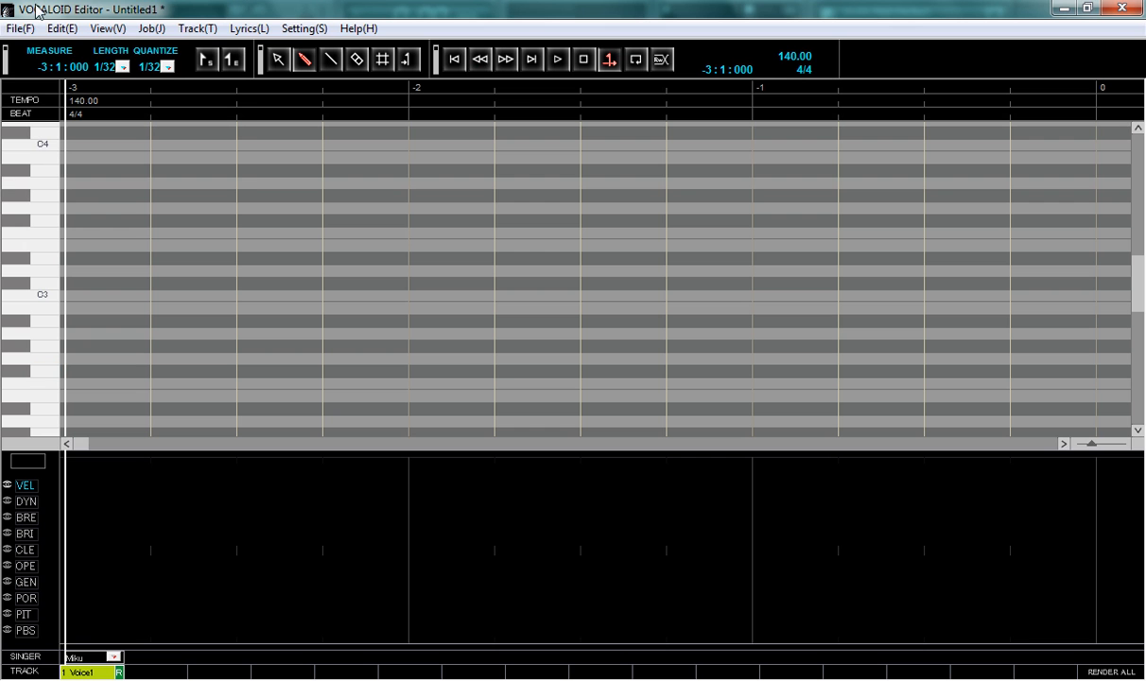
Switch to VOCALOID Editor and import the Piano 1 1 track from the MIDI file pattern1.mid in the Musik library.
click(19, 29)
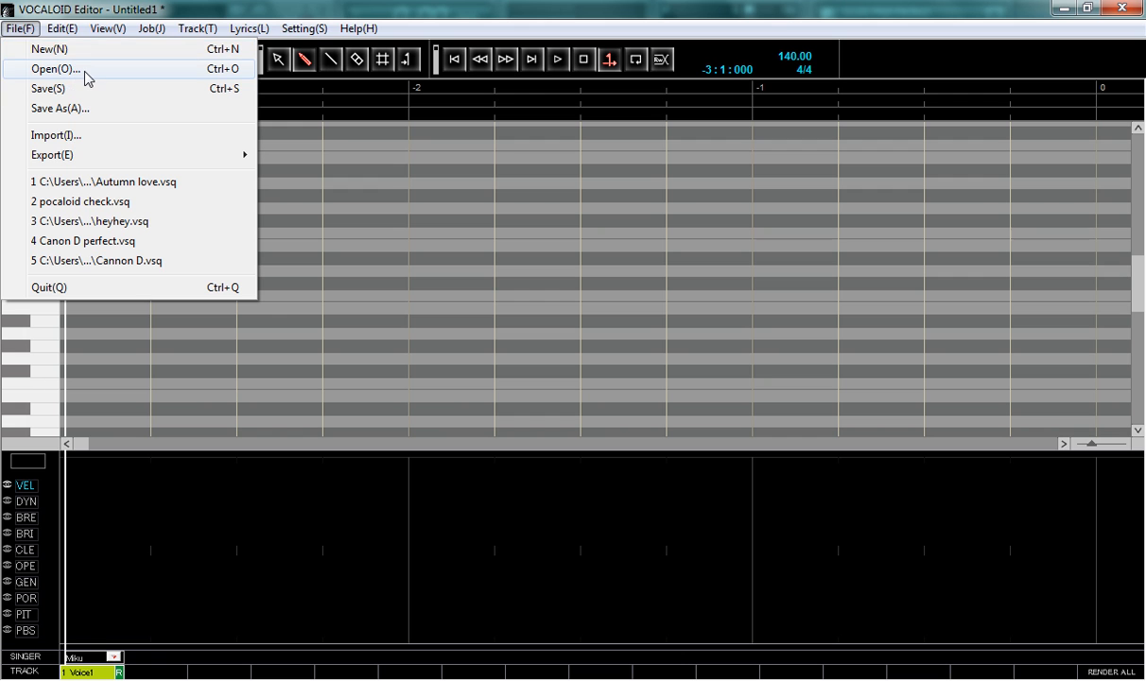
click(88, 139)
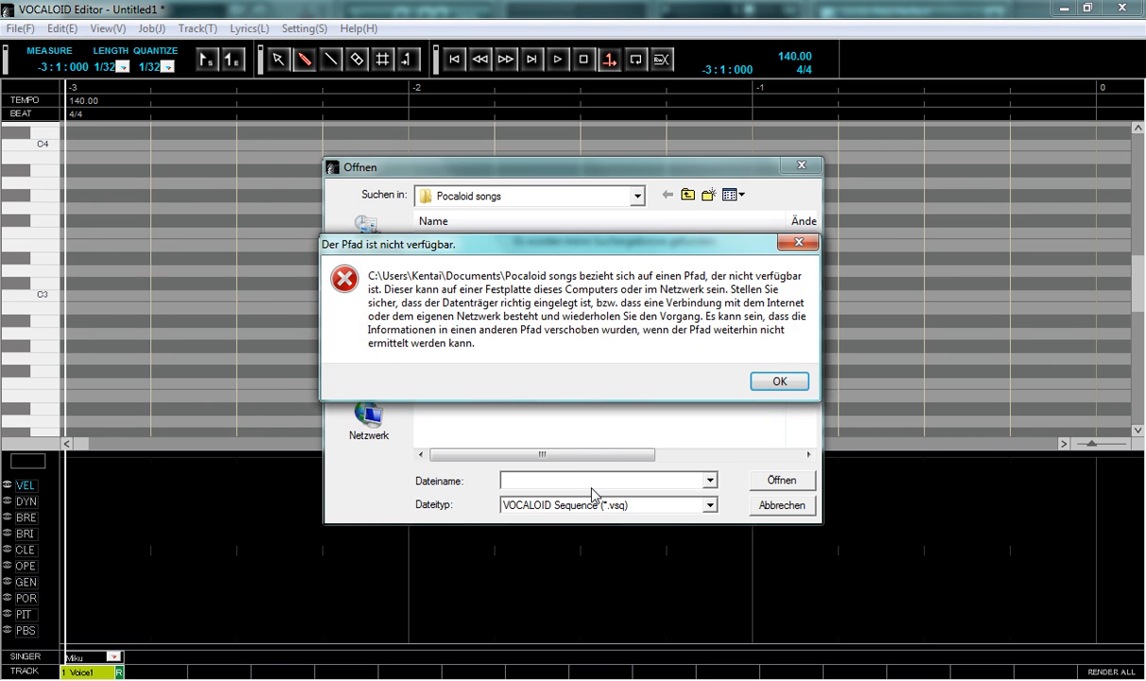
click(781, 381)
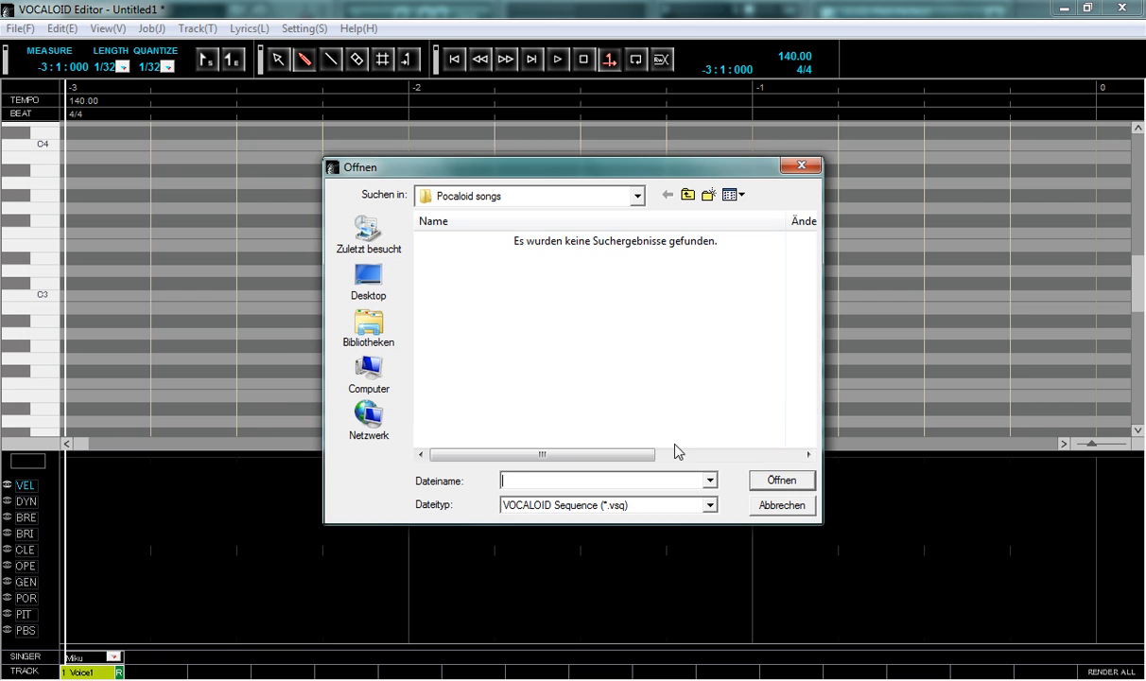
click(587, 508)
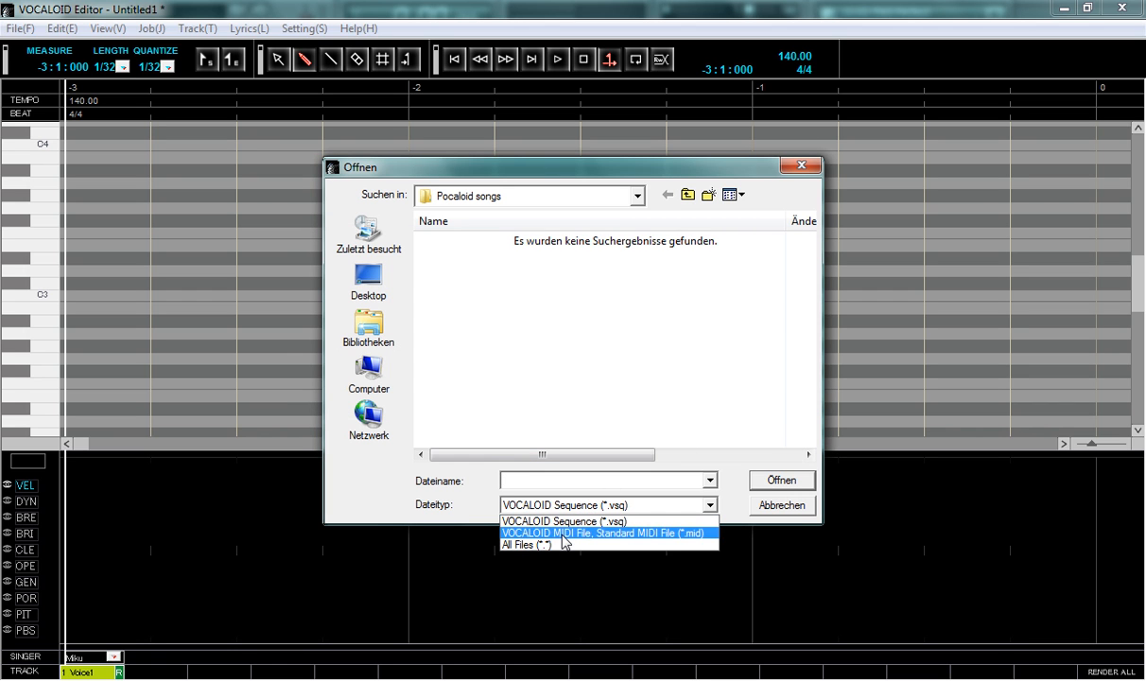
click(562, 533)
click(802, 382)
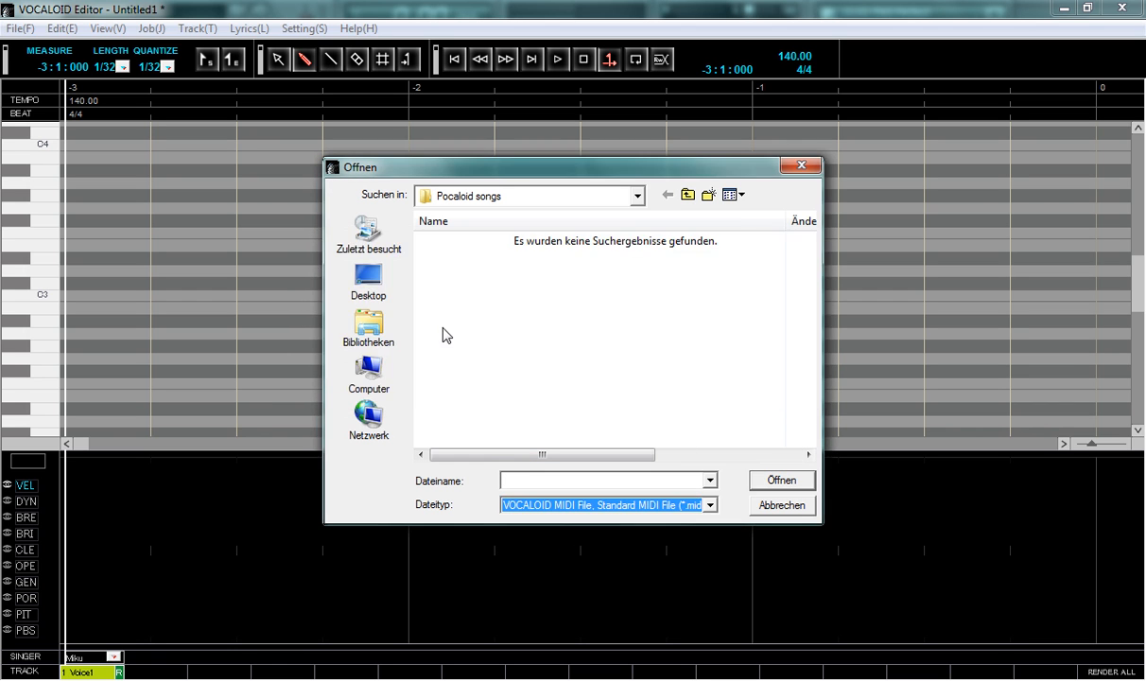
click(368, 326)
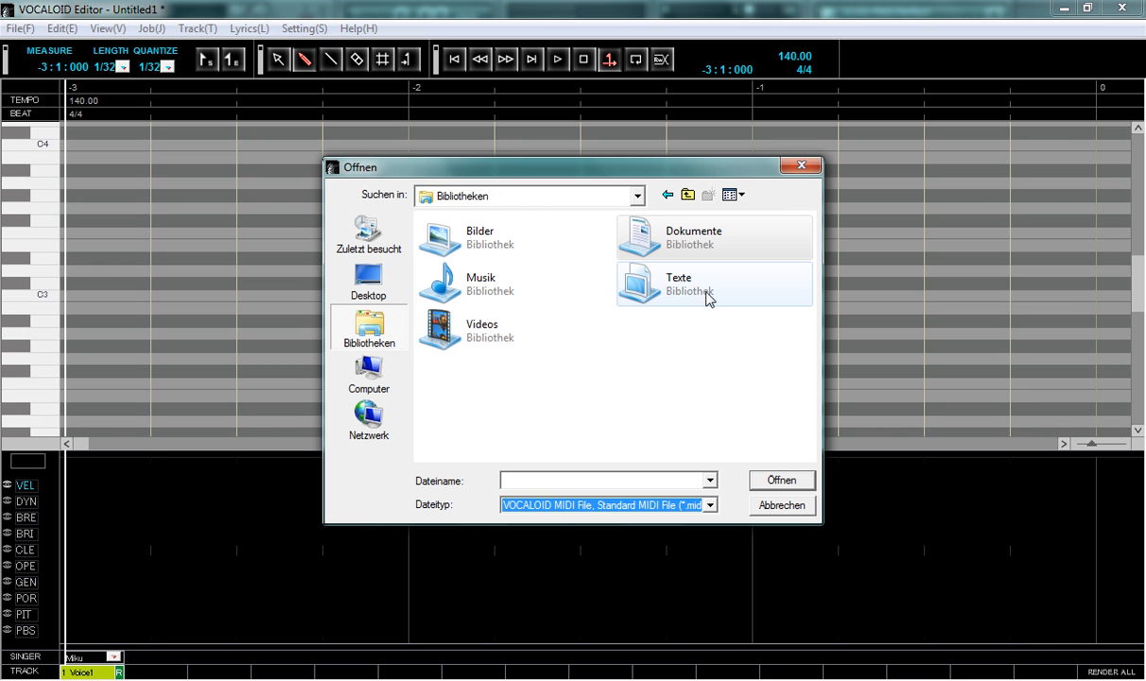
double_click(484, 276)
drag(809, 282, 811, 365)
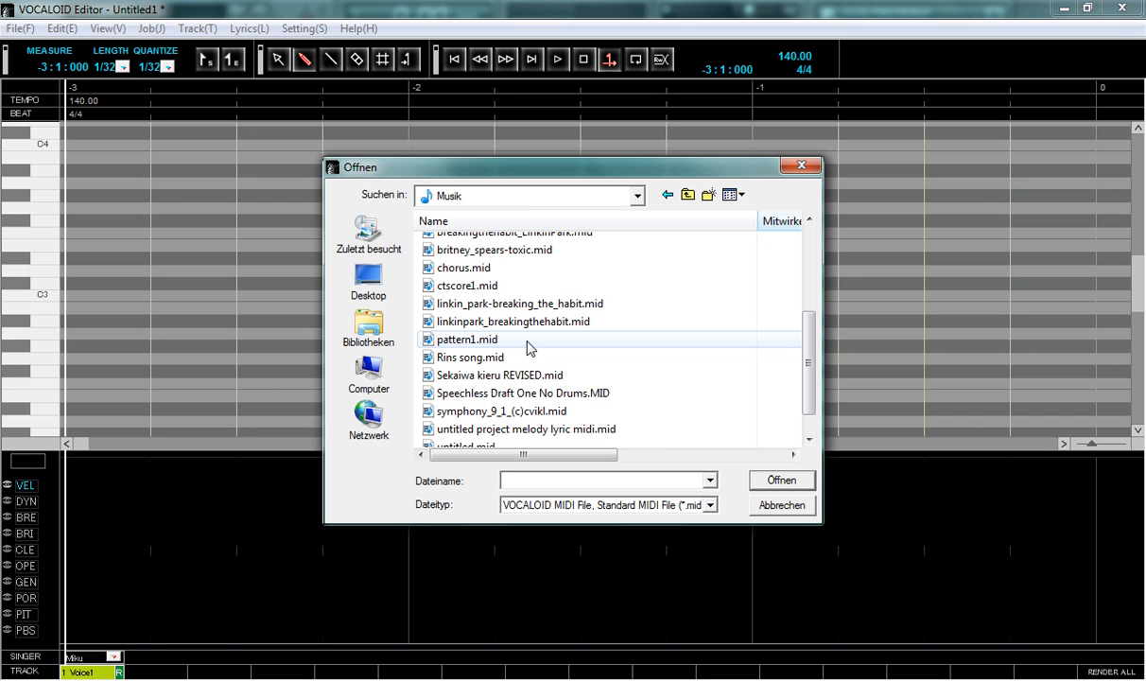
click(519, 343)
double_click(486, 346)
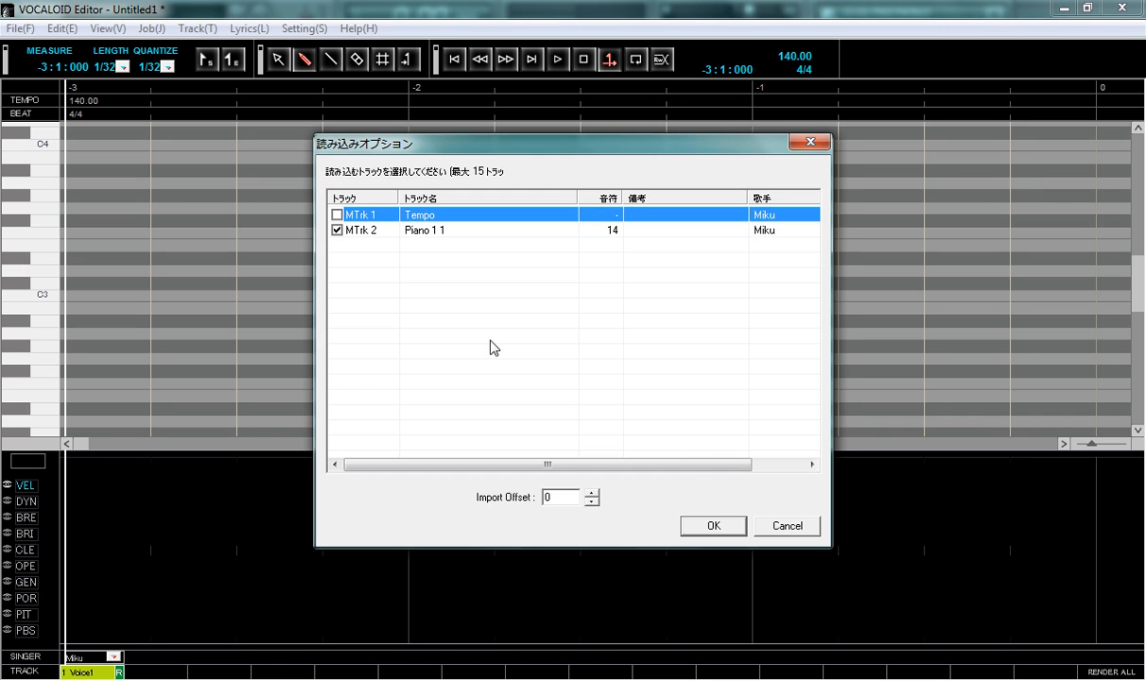
click(715, 525)
click(716, 389)
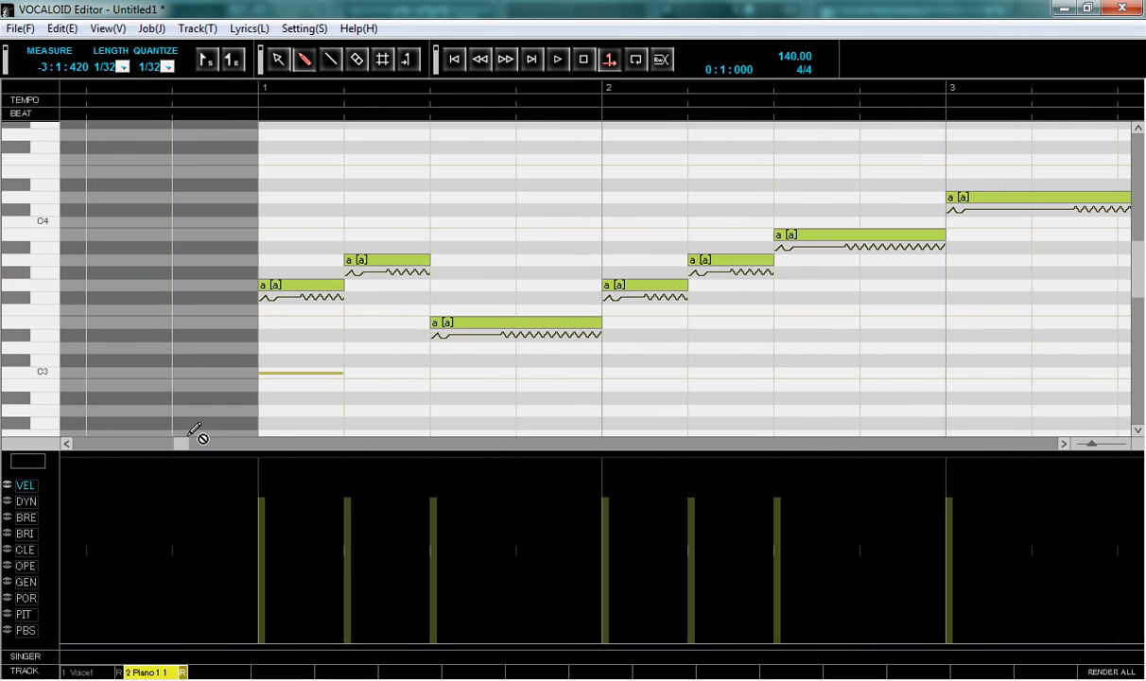
Cut all the notes from the imported Piano 1 1 track and delete that track.
click(316, 289)
key(ctrl+a)
key(Delete)
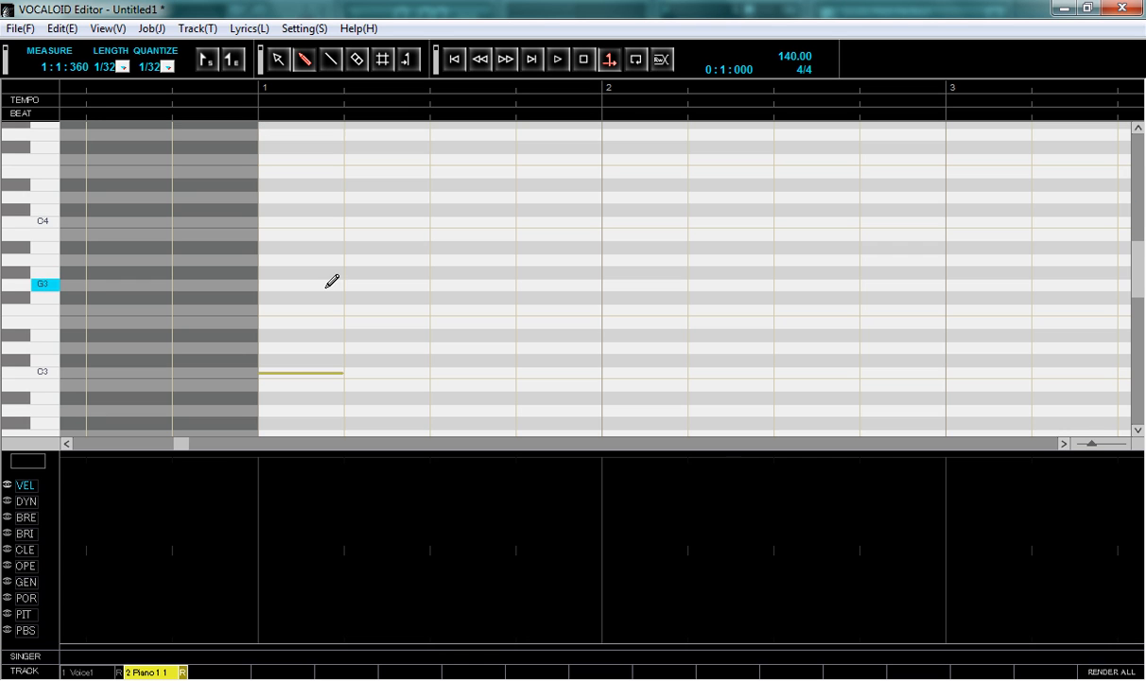
right_click(167, 673)
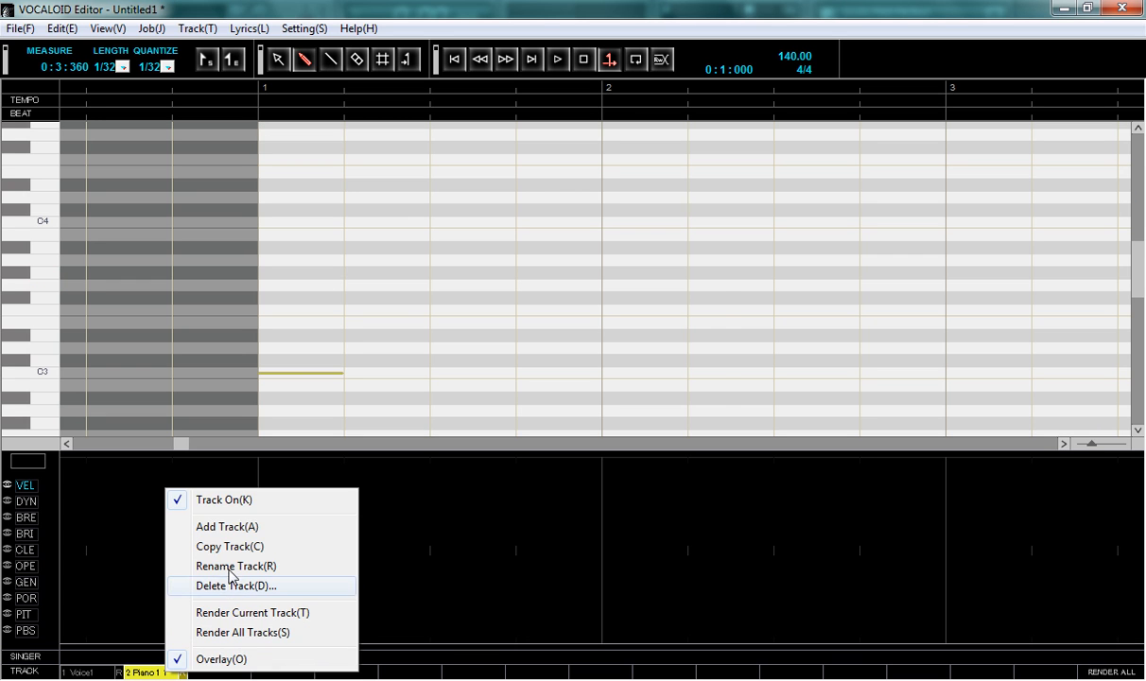
click(220, 587)
key(Return)
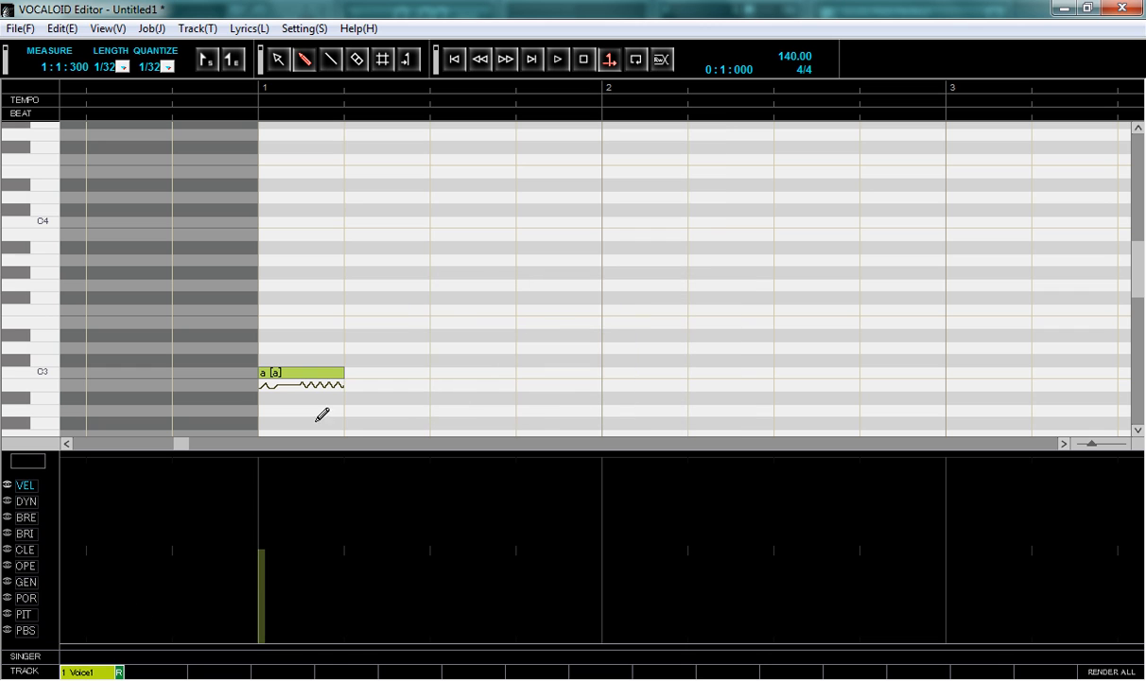
Delete the old C3 note on the Voice1 track and paste the cut melody at the start of measure 1.
click(307, 371)
key(Delete)
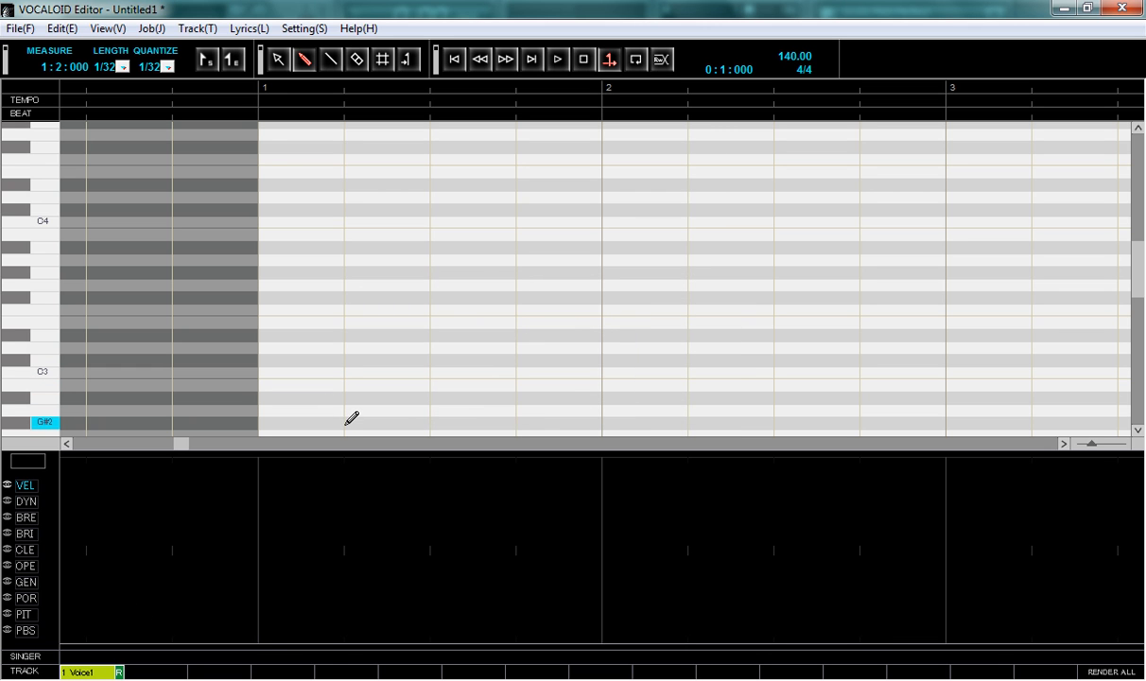
click(263, 91)
key(ctrl+v)
click(300, 263)
click(295, 288)
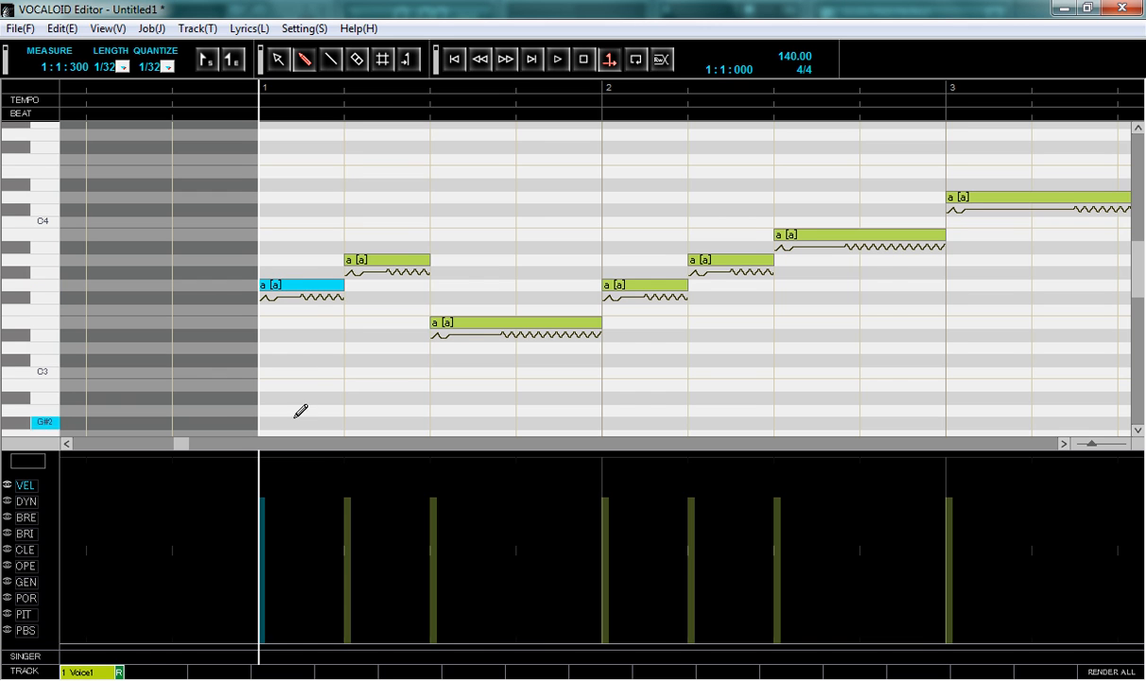
Lower the velocity of all the melody notes to 64 by drawing a straight line with the Line tool.
drag(180, 444, 189, 450)
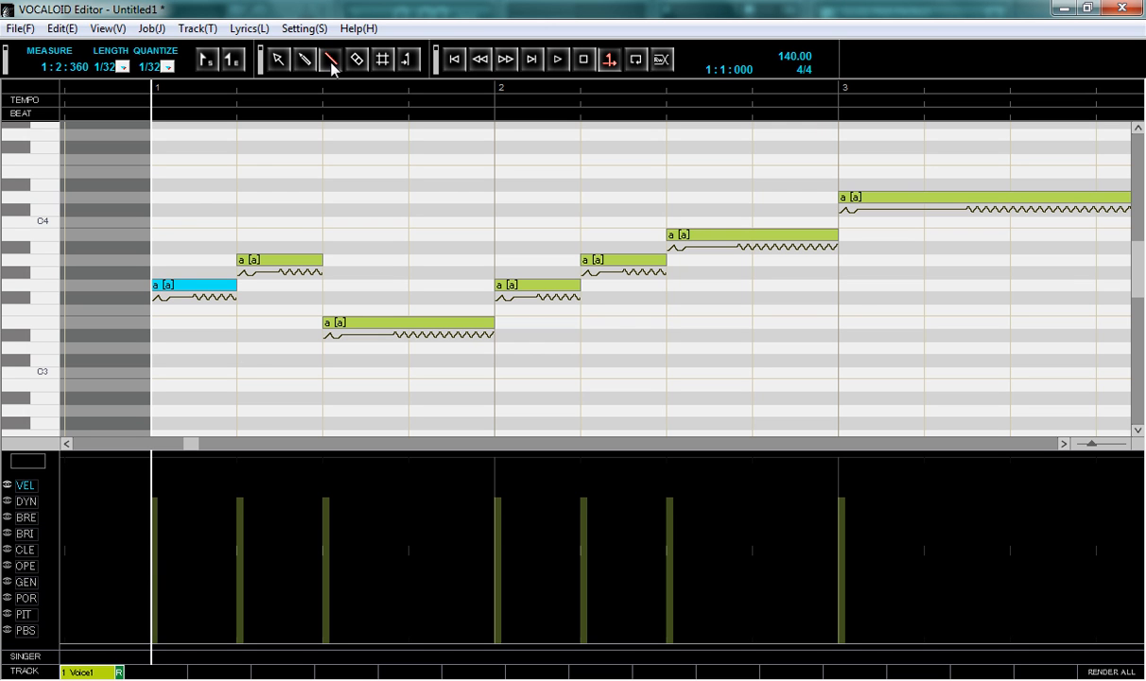
drag(192, 444, 395, 442)
drag(485, 550, 240, 549)
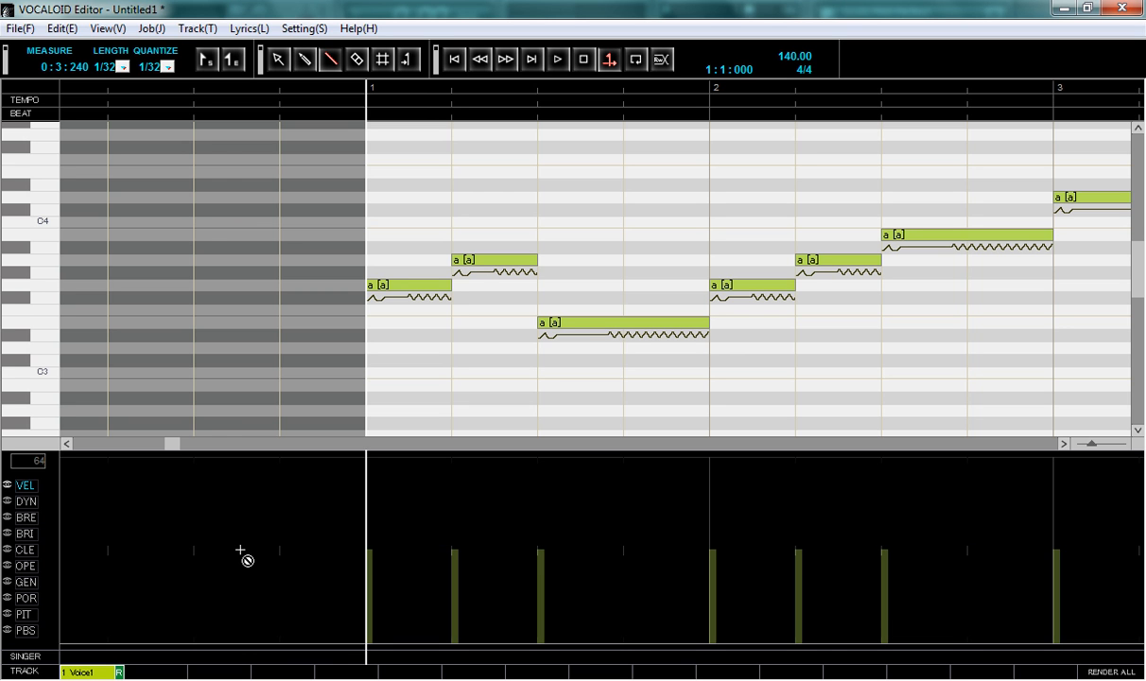
drag(180, 448, 204, 444)
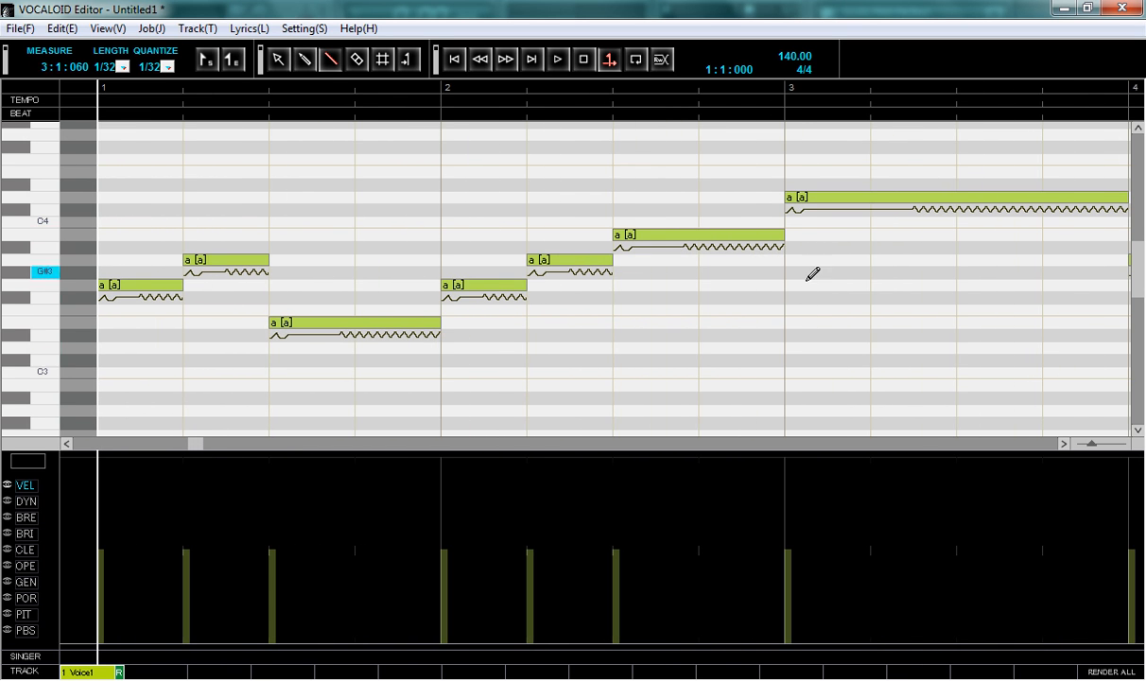
Send the Voice1 track information to the ReWire host and start playback.
click(566, 59)
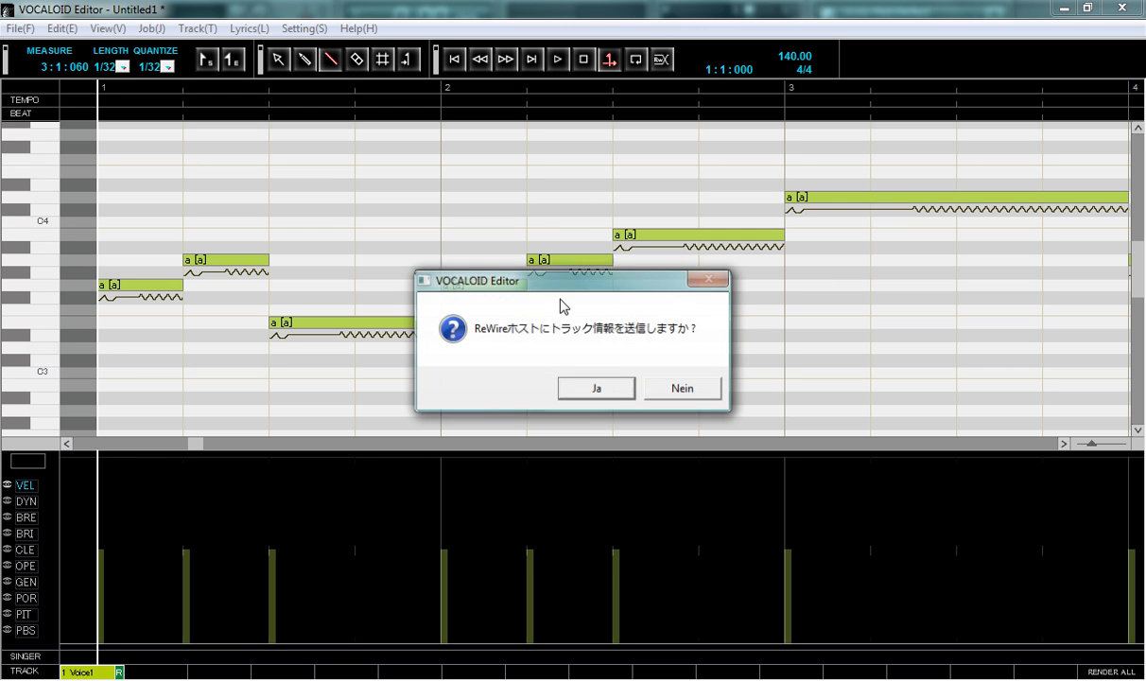
click(605, 390)
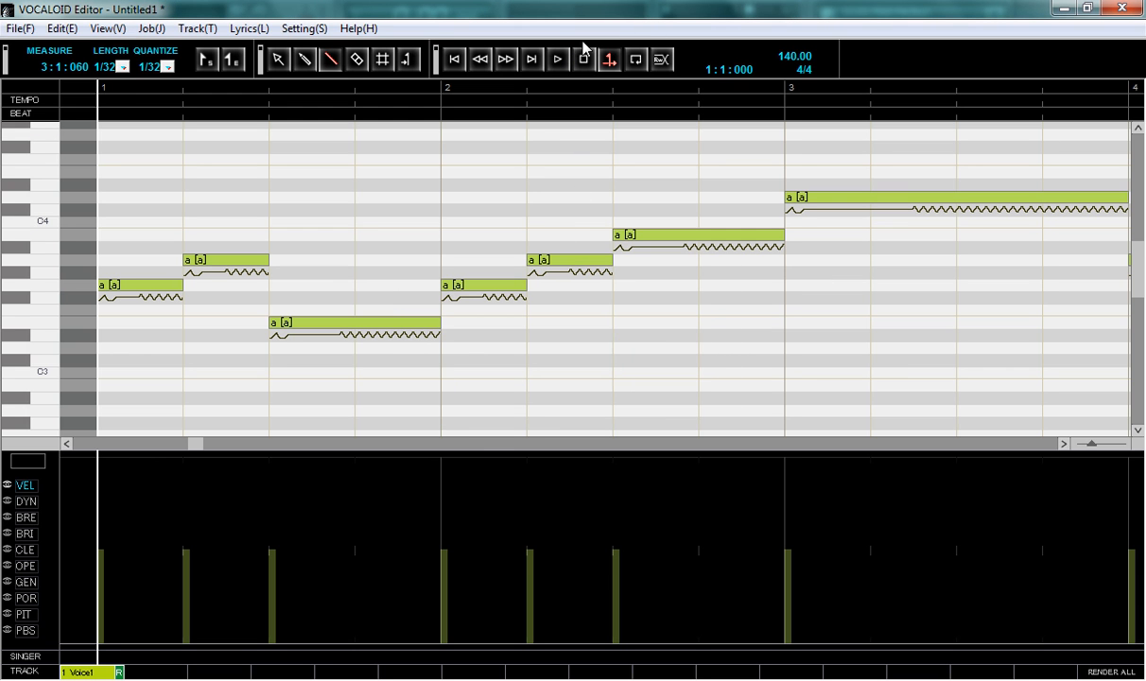
click(560, 63)
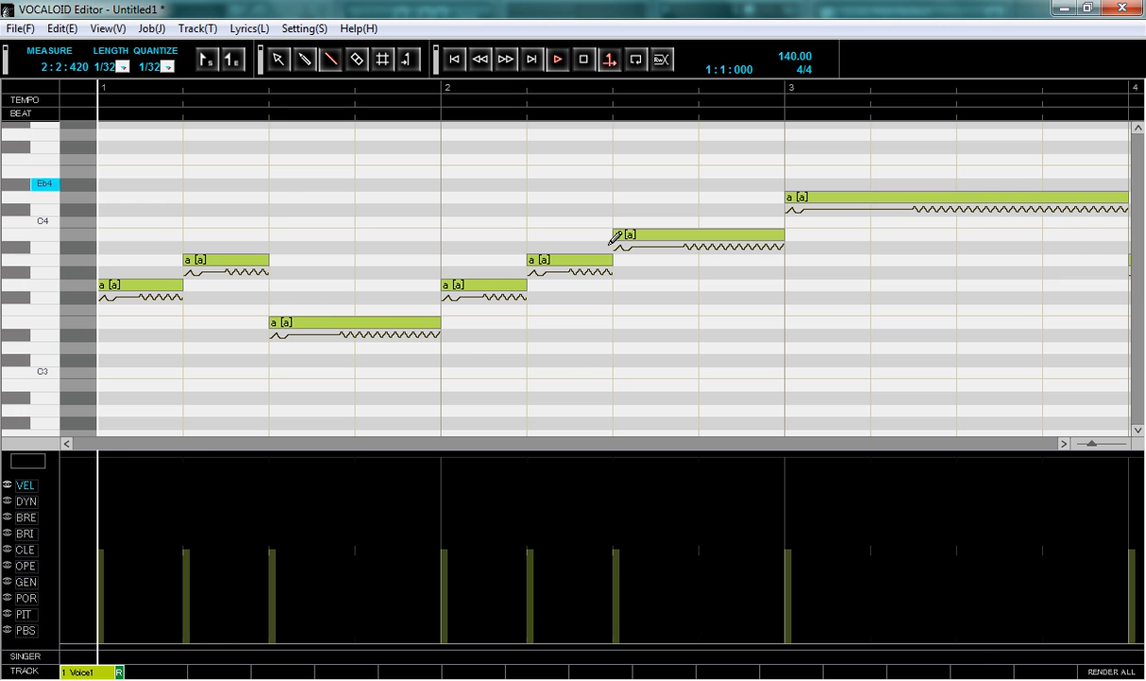
Switch back to FL Studio, close the piano roll and move the playlist's timeline marker to bar 4.
key(alt+Tab)
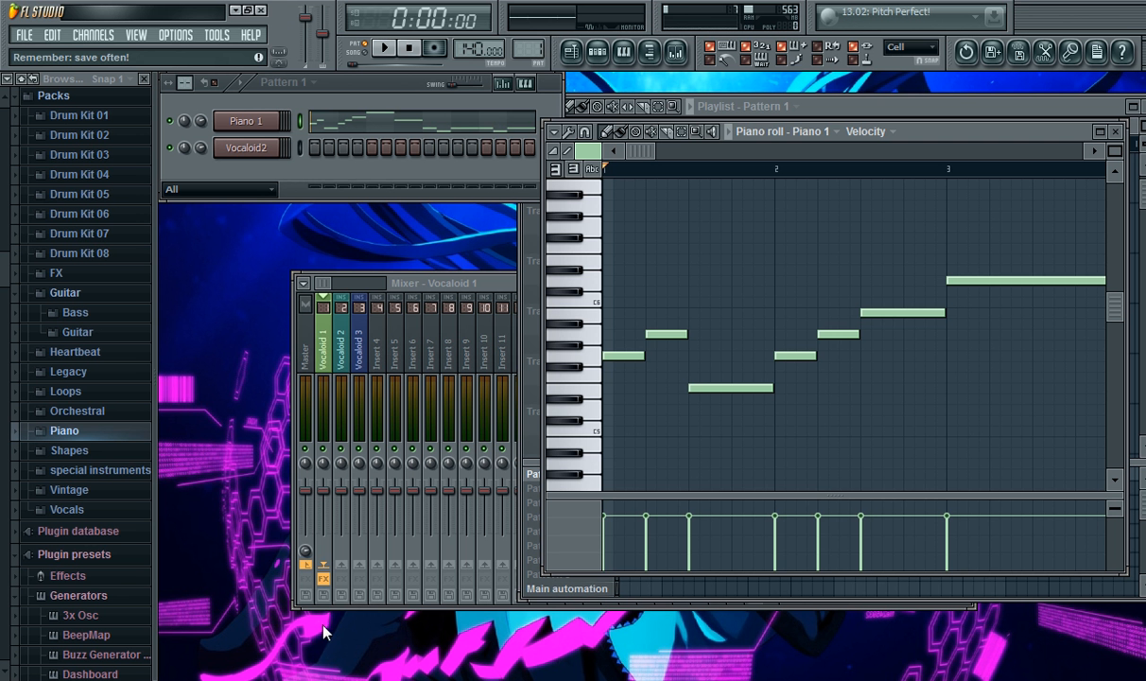
click(1116, 132)
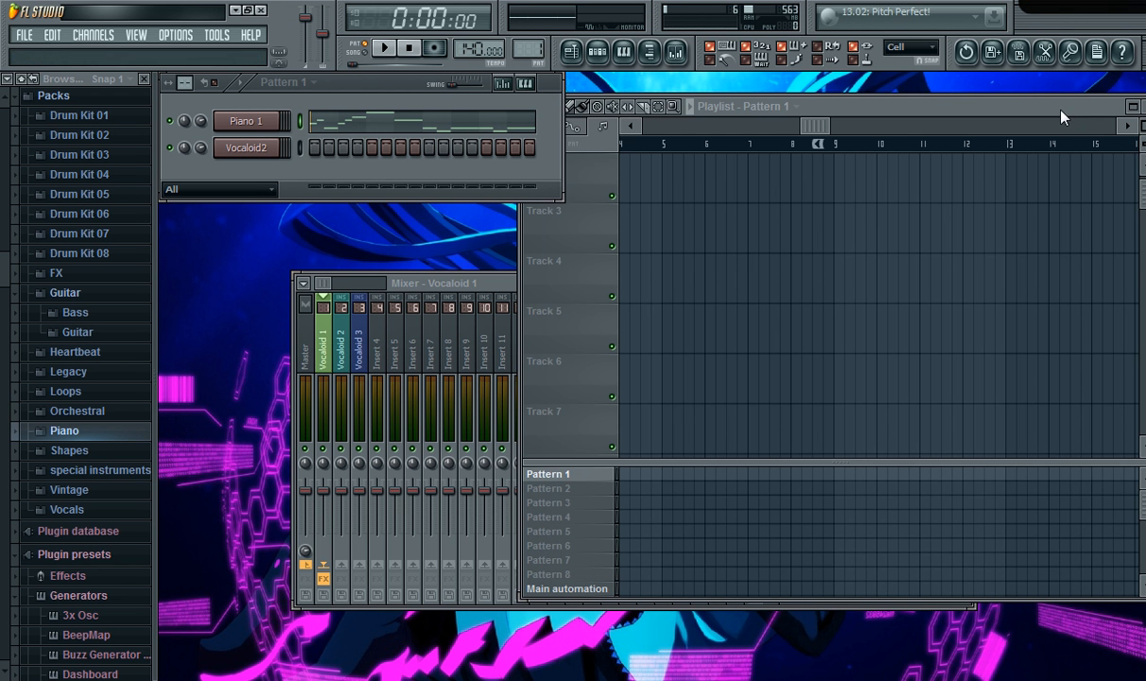
drag(815, 130, 746, 126)
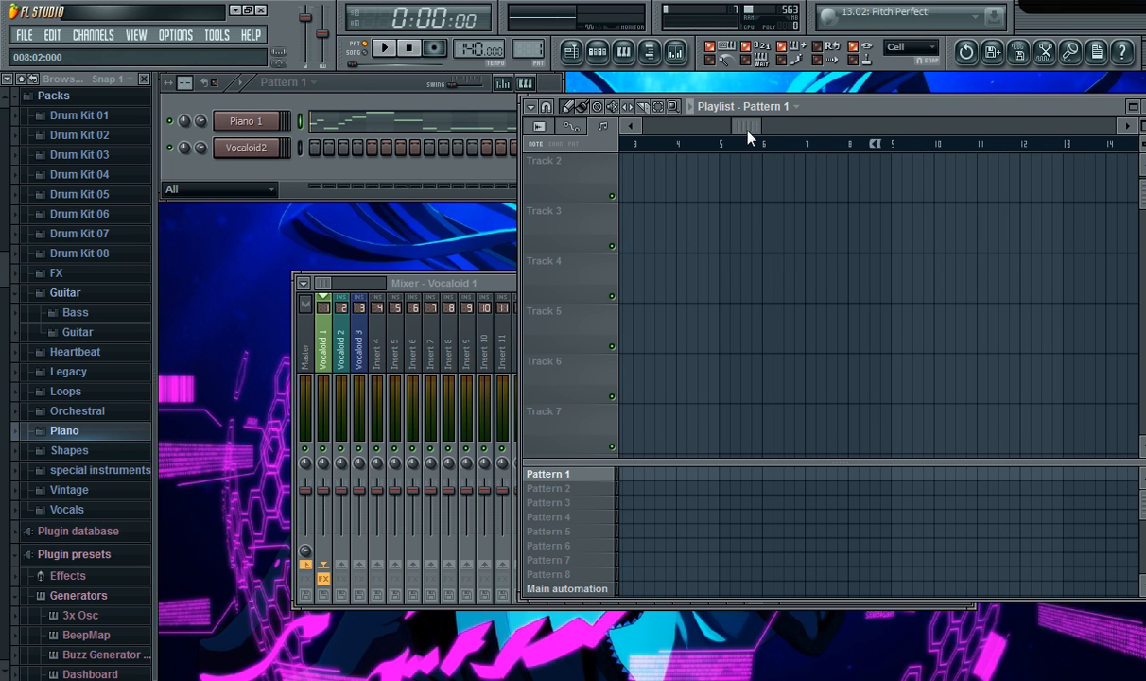
click(689, 147)
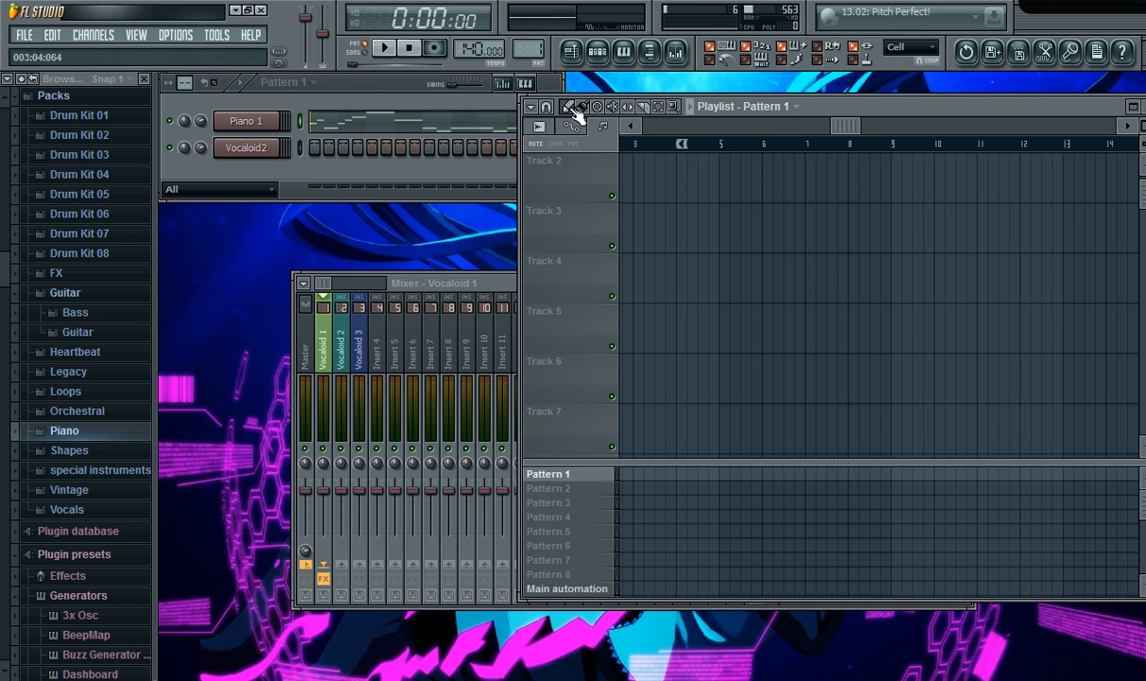
Play the song from bar 4 of the playlist and pause it near bar 13.
drag(1011, 147, 872, 152)
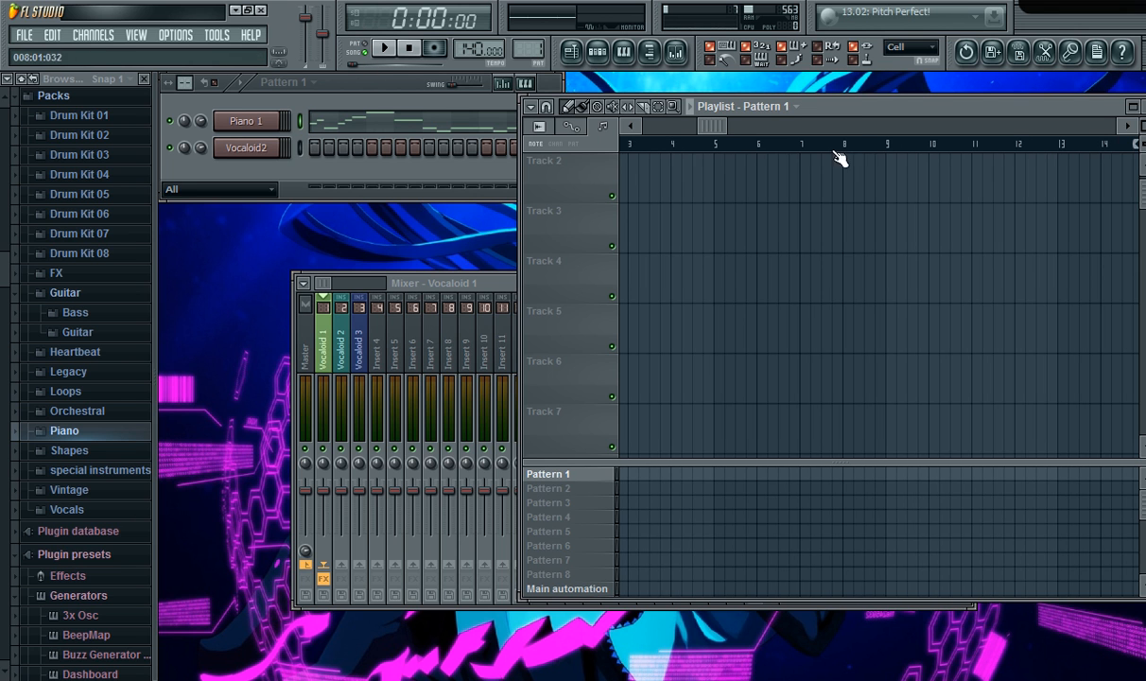
click(673, 146)
click(383, 48)
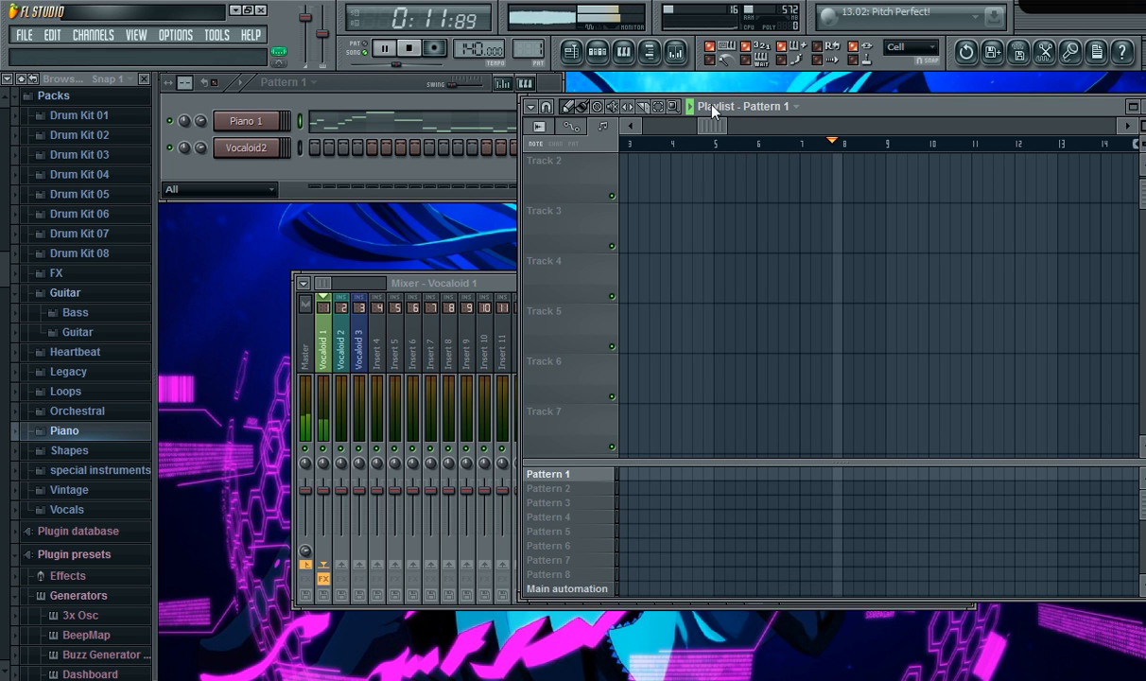
drag(714, 124, 875, 137)
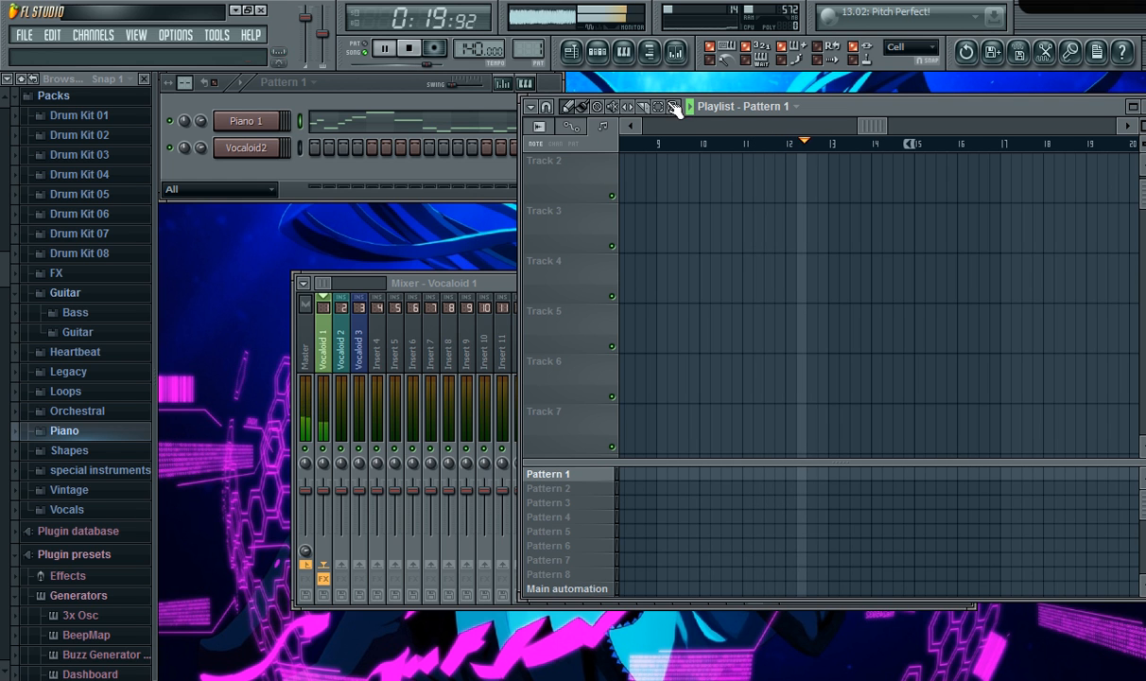
click(386, 49)
Place a Pattern 3 clip on Track 3 of the playlist, starting at bar 5.
drag(866, 121, 729, 128)
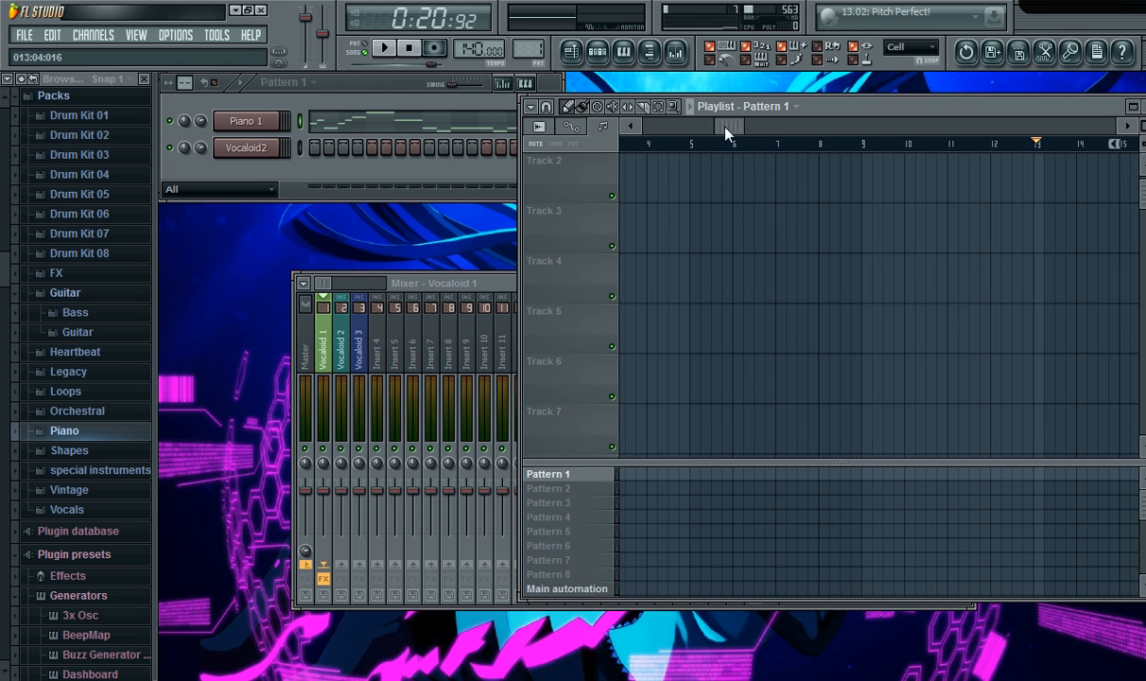
click(548, 502)
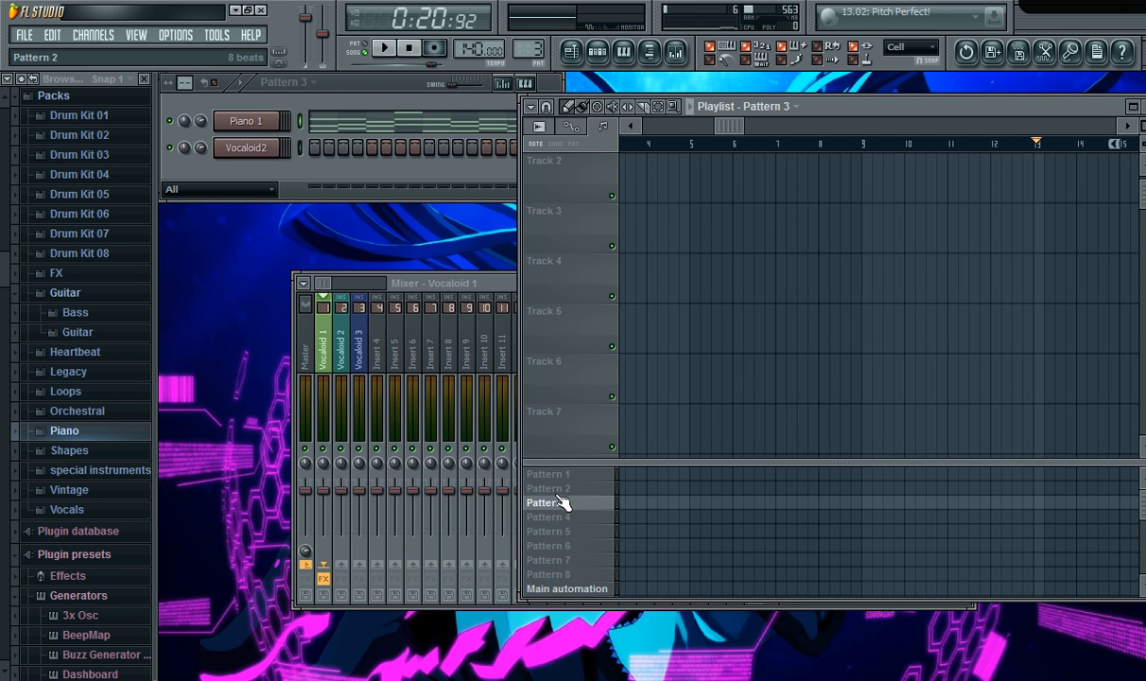
click(690, 223)
Listen to the song from bar 4 through the Pattern 3 clip on Track 3 and pause at its end.
click(650, 145)
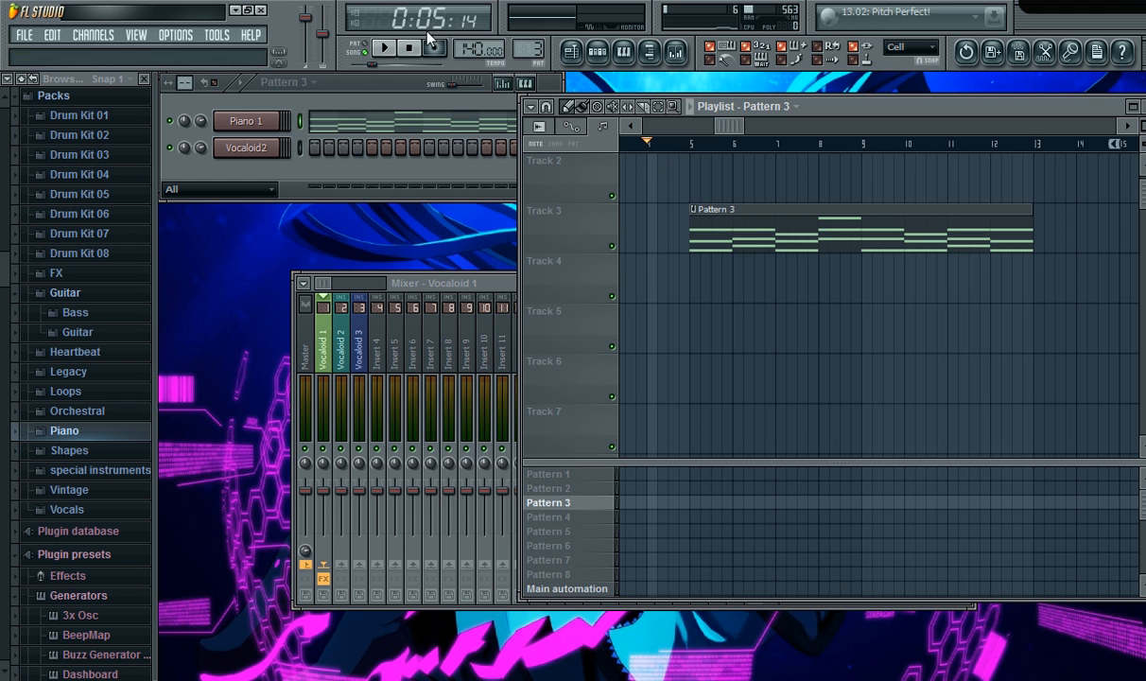
click(388, 48)
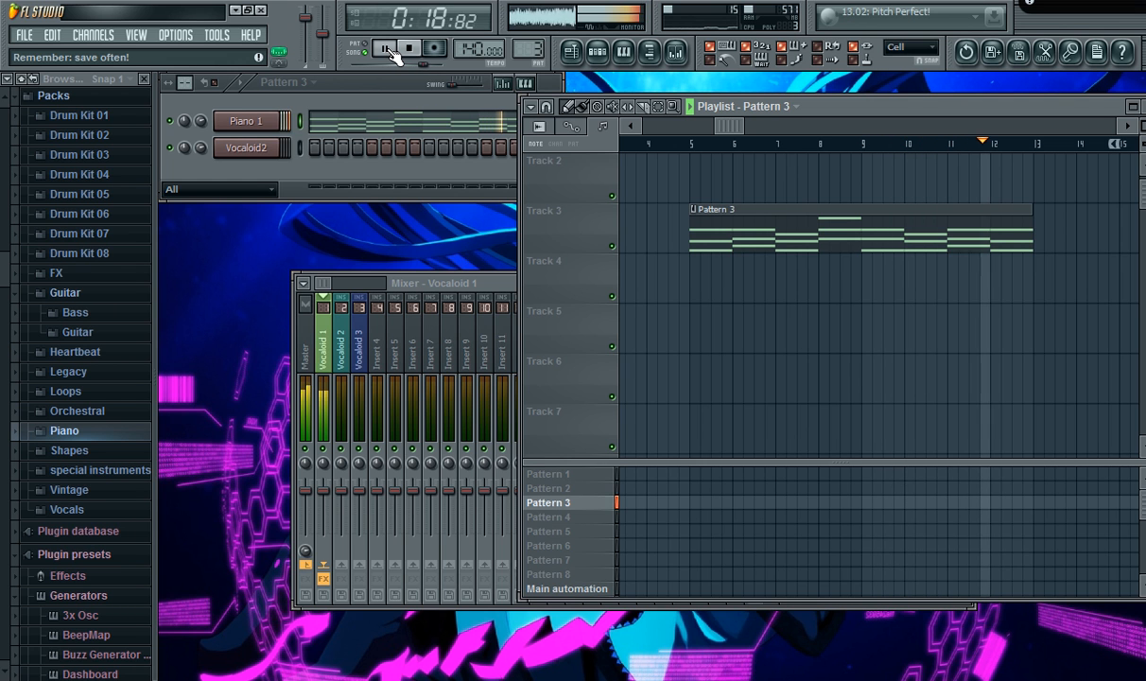
click(387, 49)
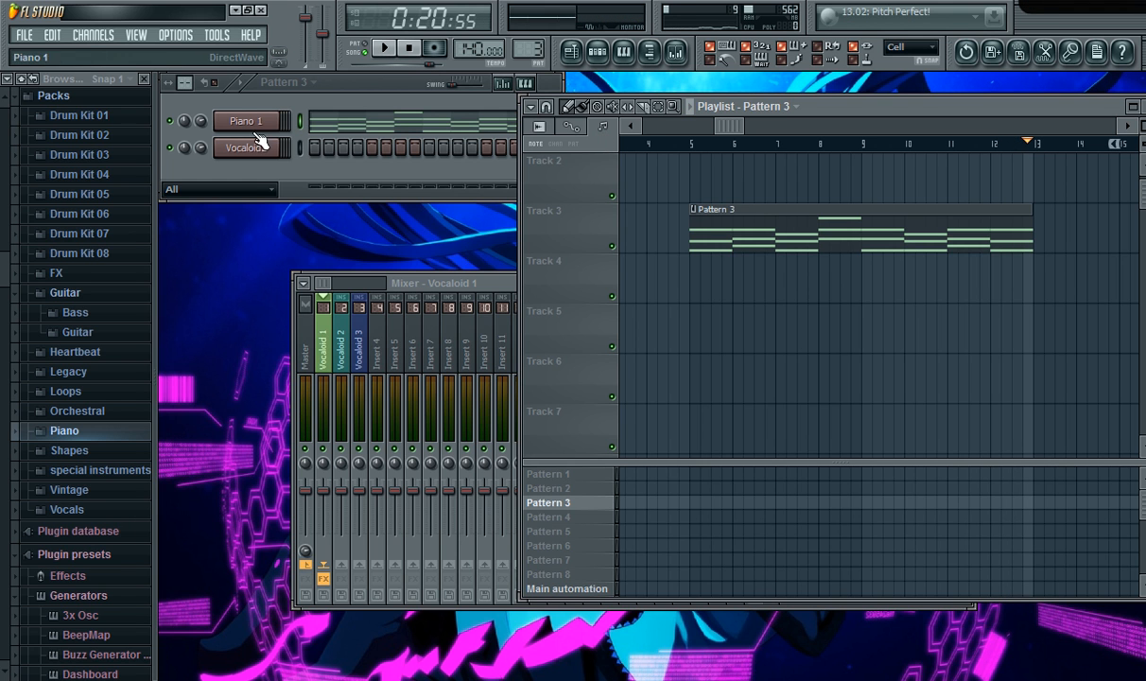
Collapse the FPC presets among the generators in the browser and expand the Sytrus Pad presets.
click(291, 181)
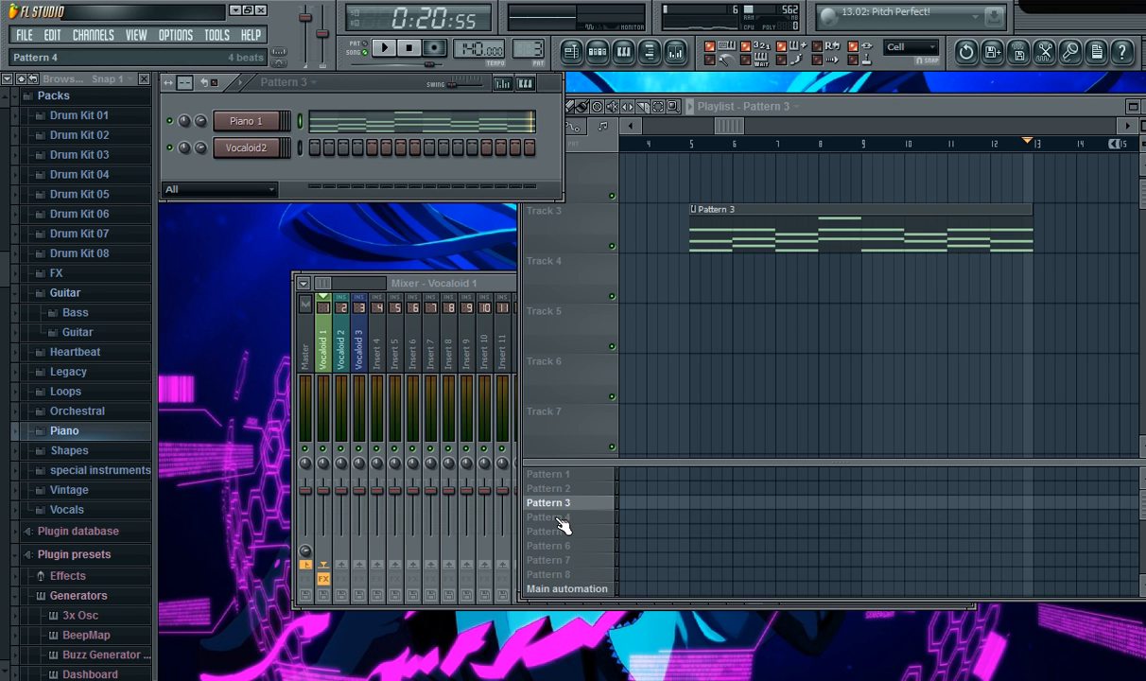
click(90, 326)
click(101, 256)
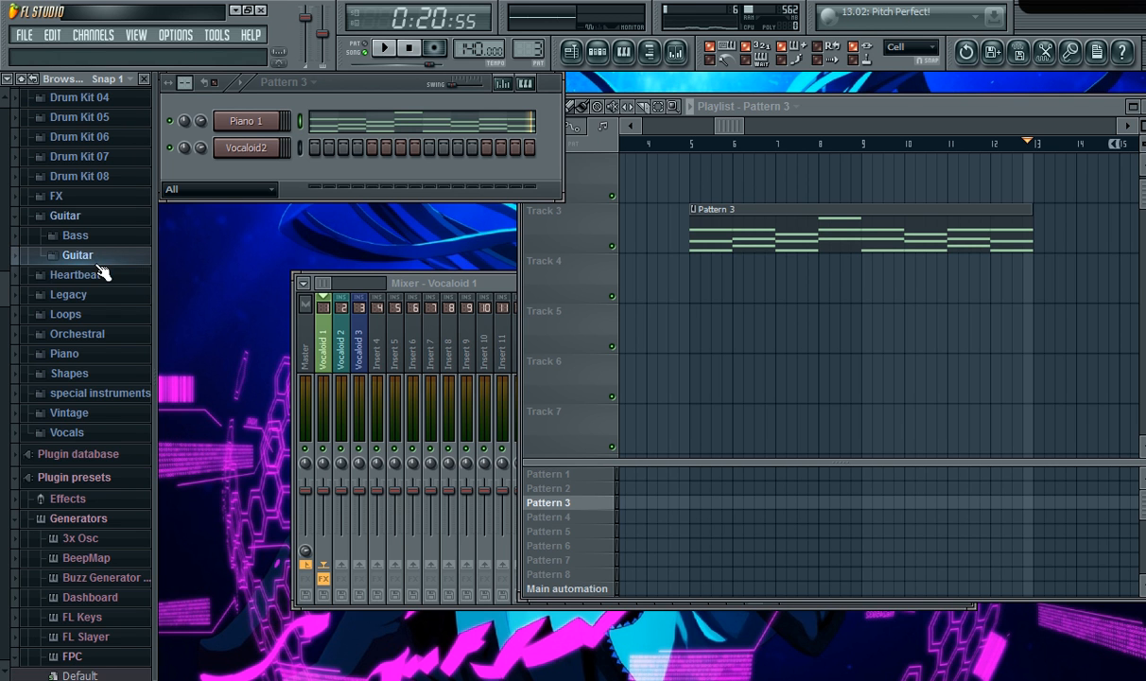
scroll(133, 302, down, 4)
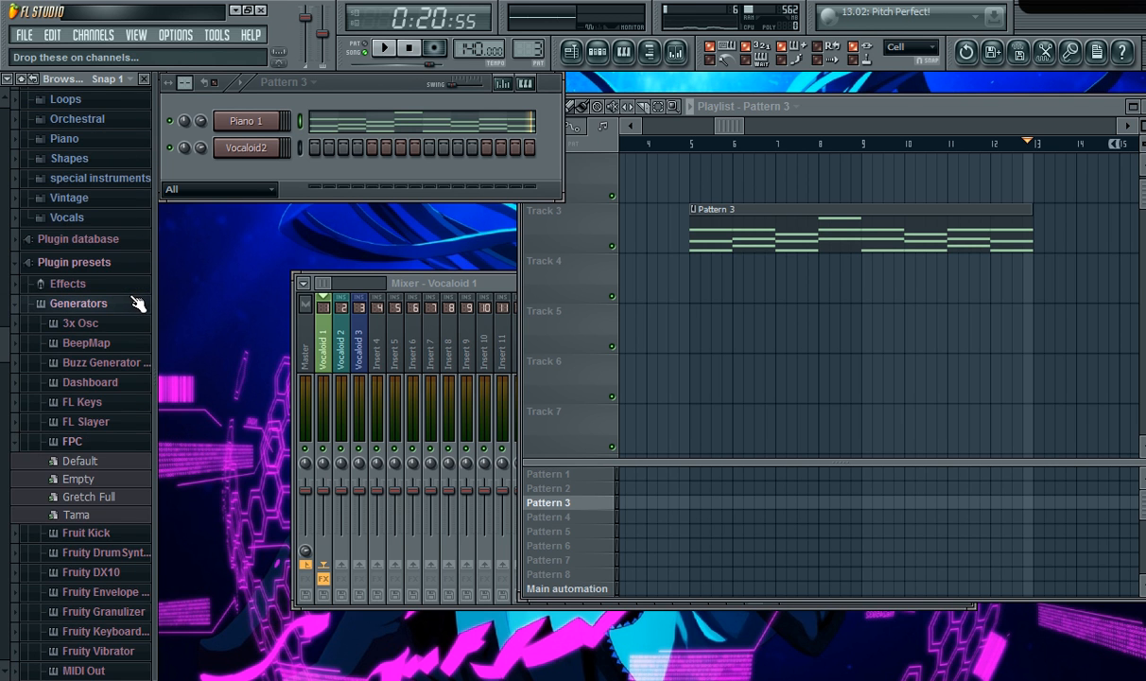
scroll(134, 301, up, 3)
scroll(133, 302, down, 4)
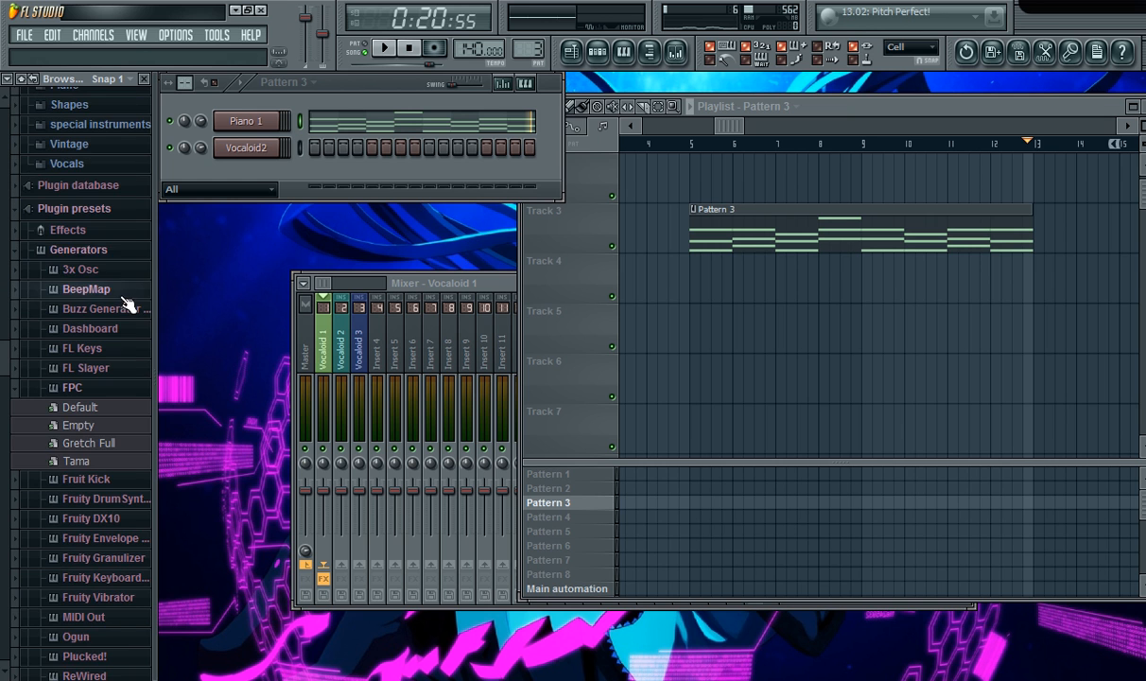
click(106, 251)
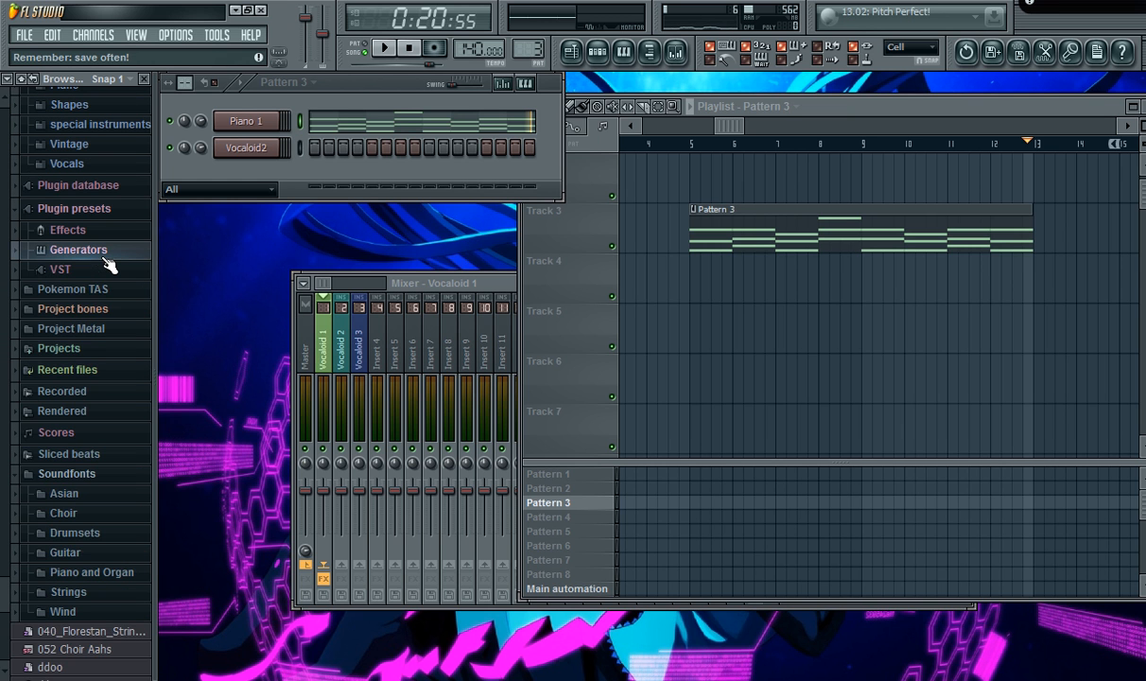
click(99, 251)
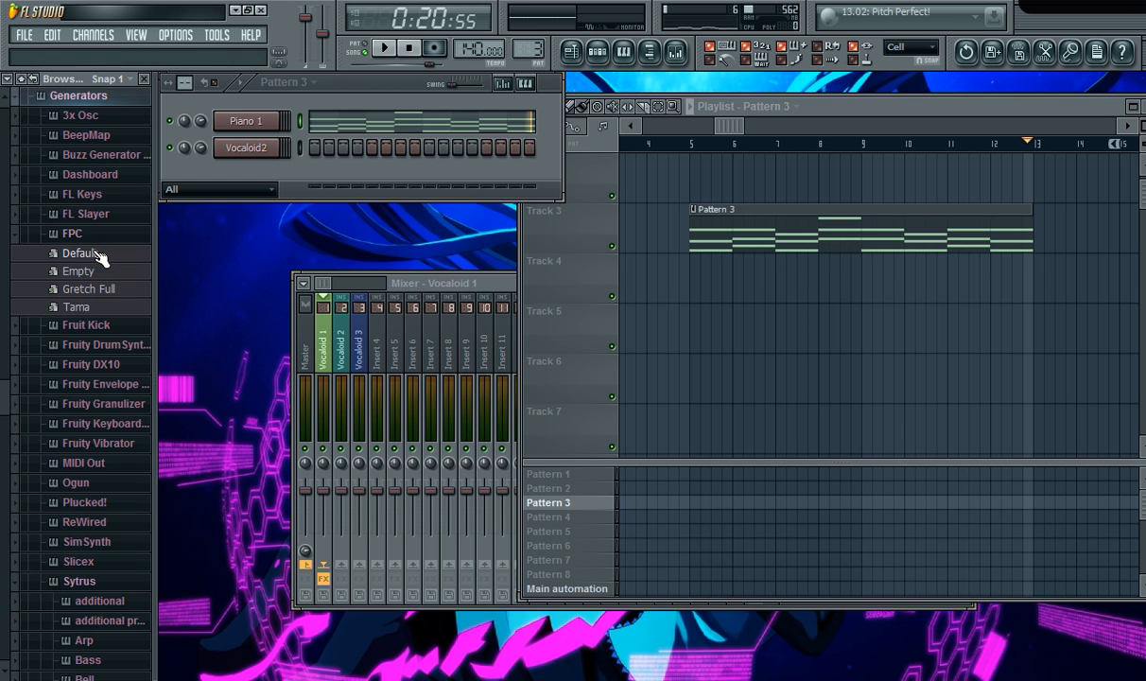
click(97, 241)
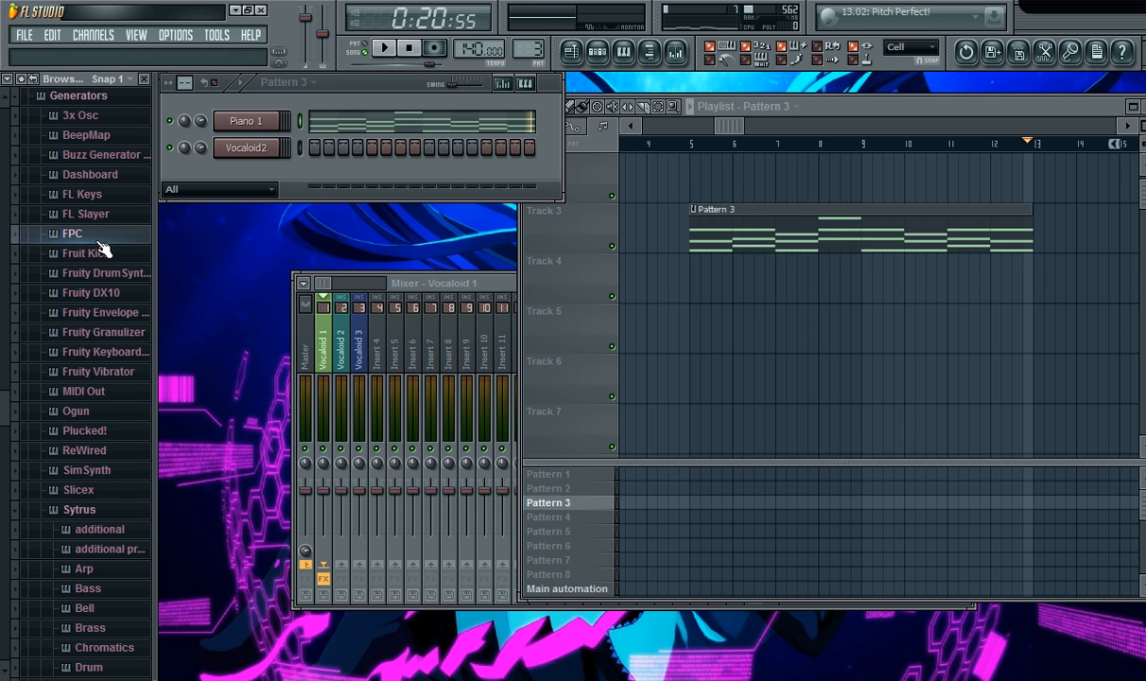
scroll(95, 257, down, 5)
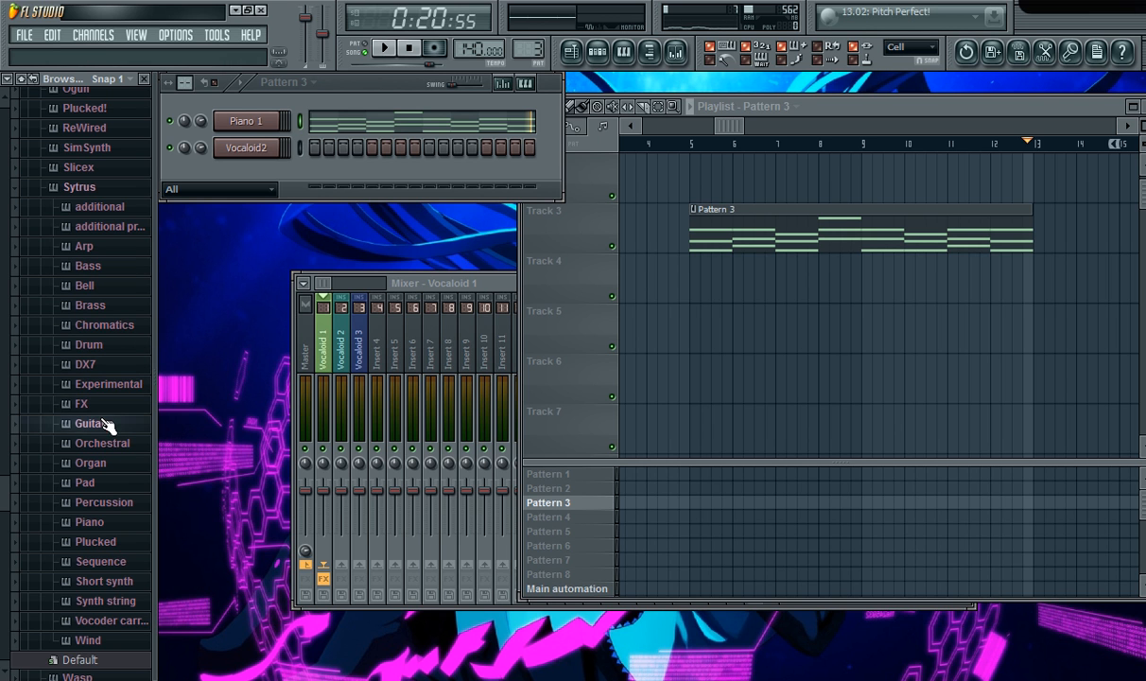
click(120, 486)
Select Pattern 4 and add the Sytrus pad preset Atlan as a new channel below Vocaloid2.
click(576, 518)
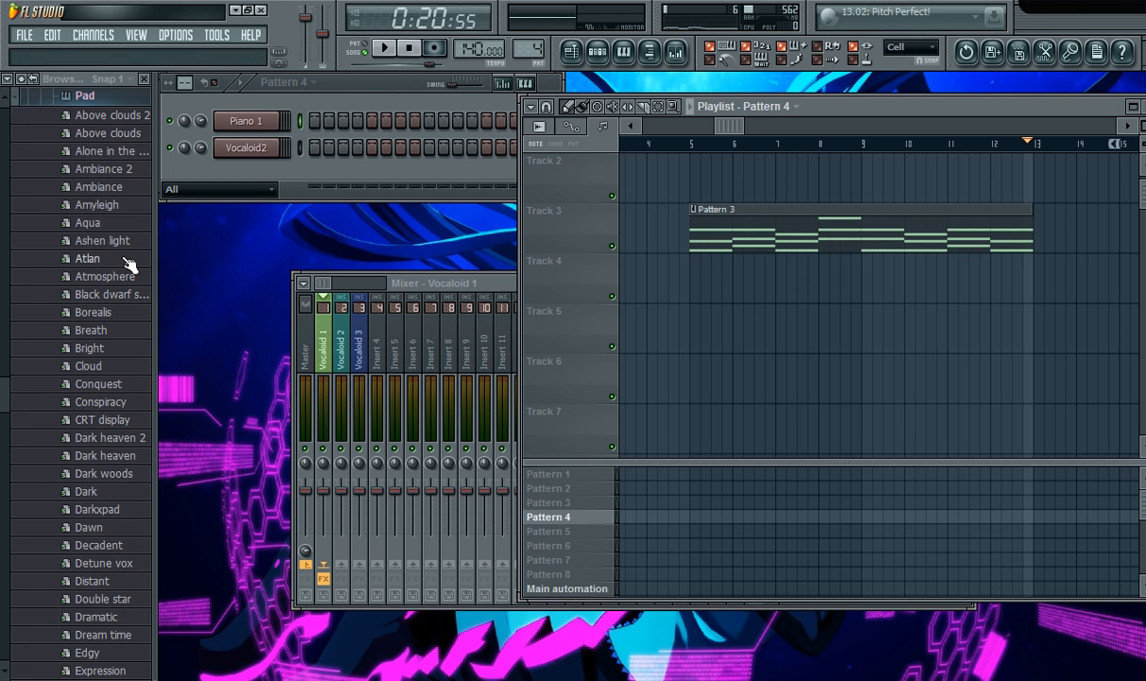
drag(113, 262, 255, 172)
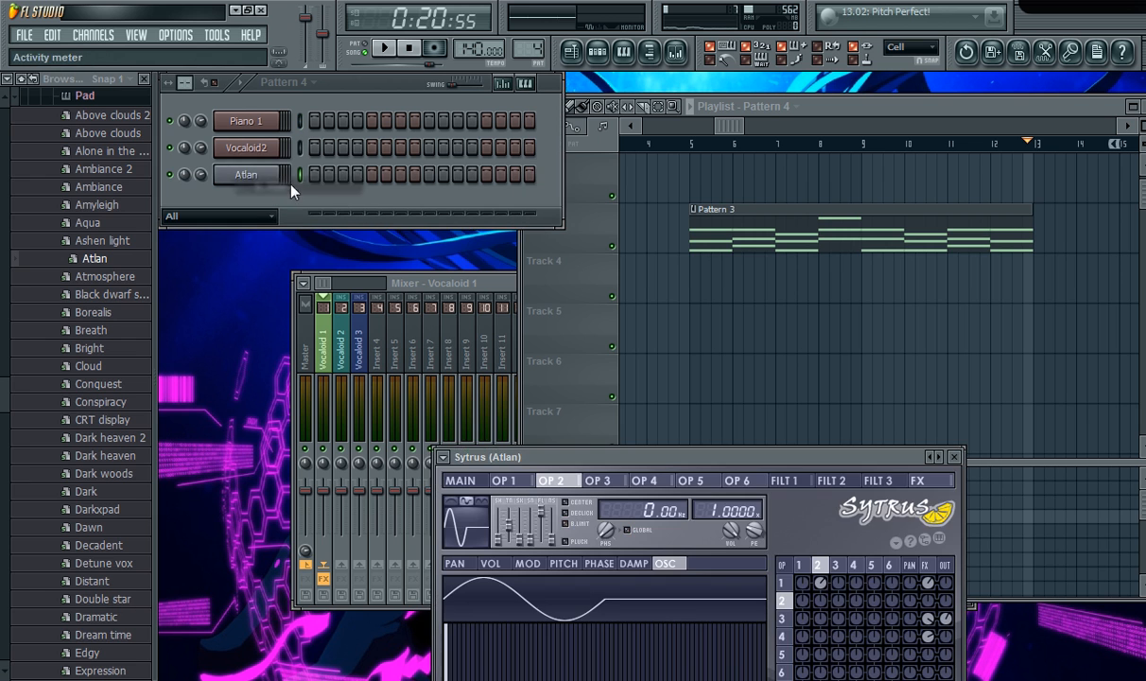
drag(662, 458, 673, 188)
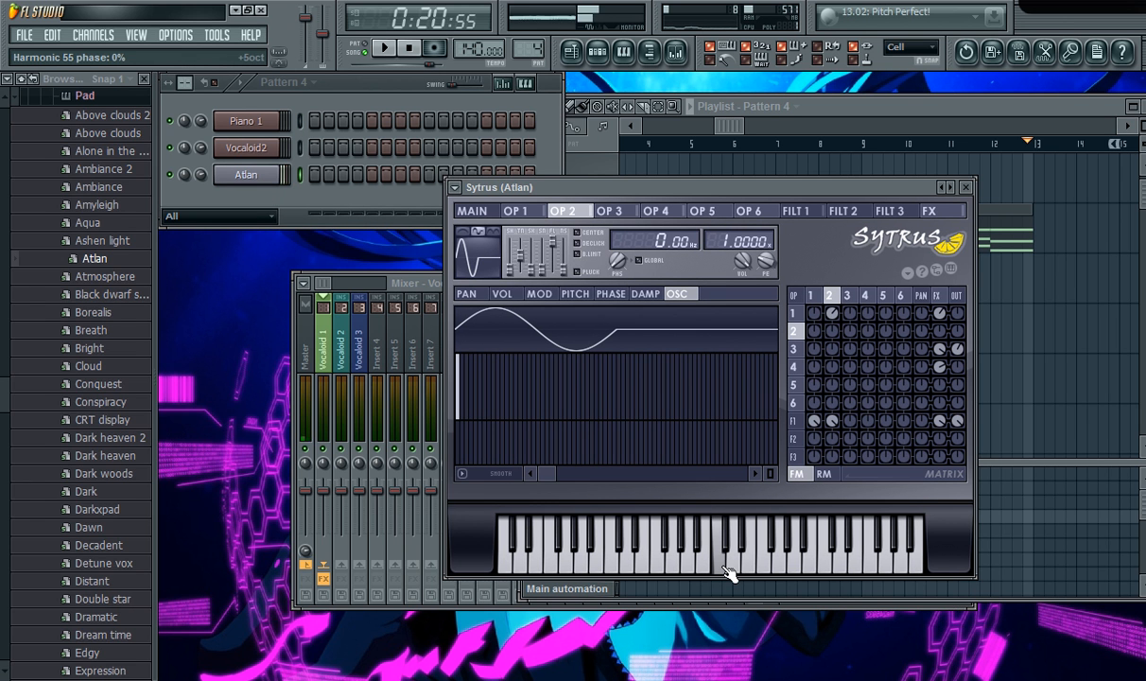
Load the Bright pad preset onto the new Sytrus channel and audition it with a few notes.
drag(102, 350, 244, 174)
click(726, 568)
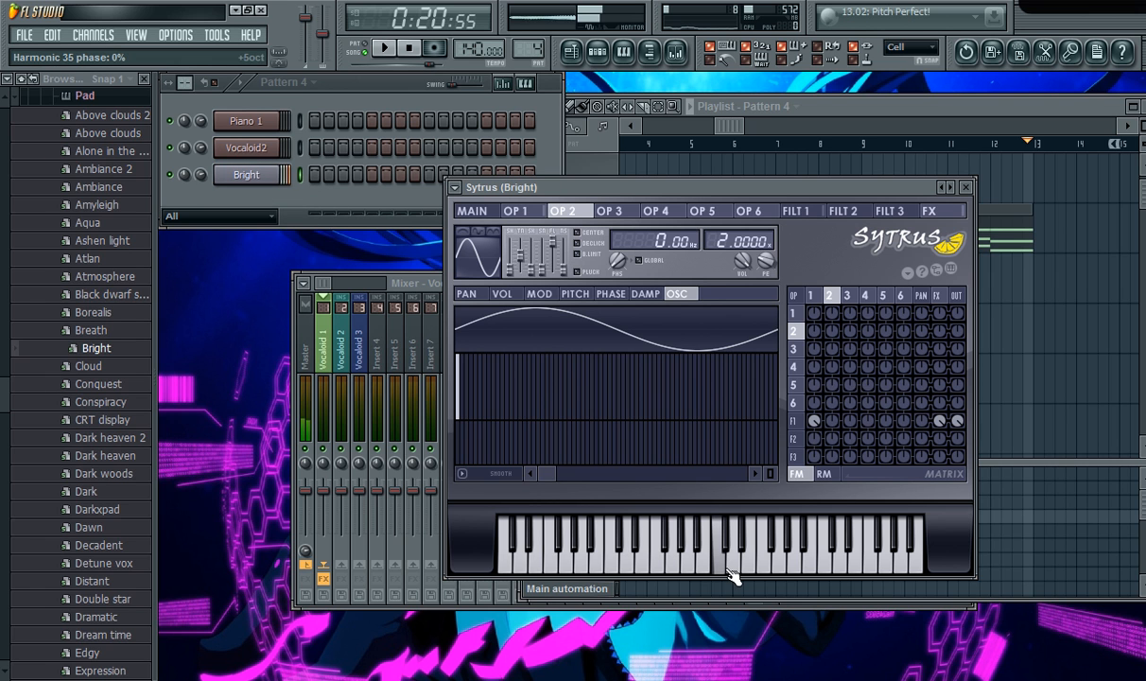
click(689, 563)
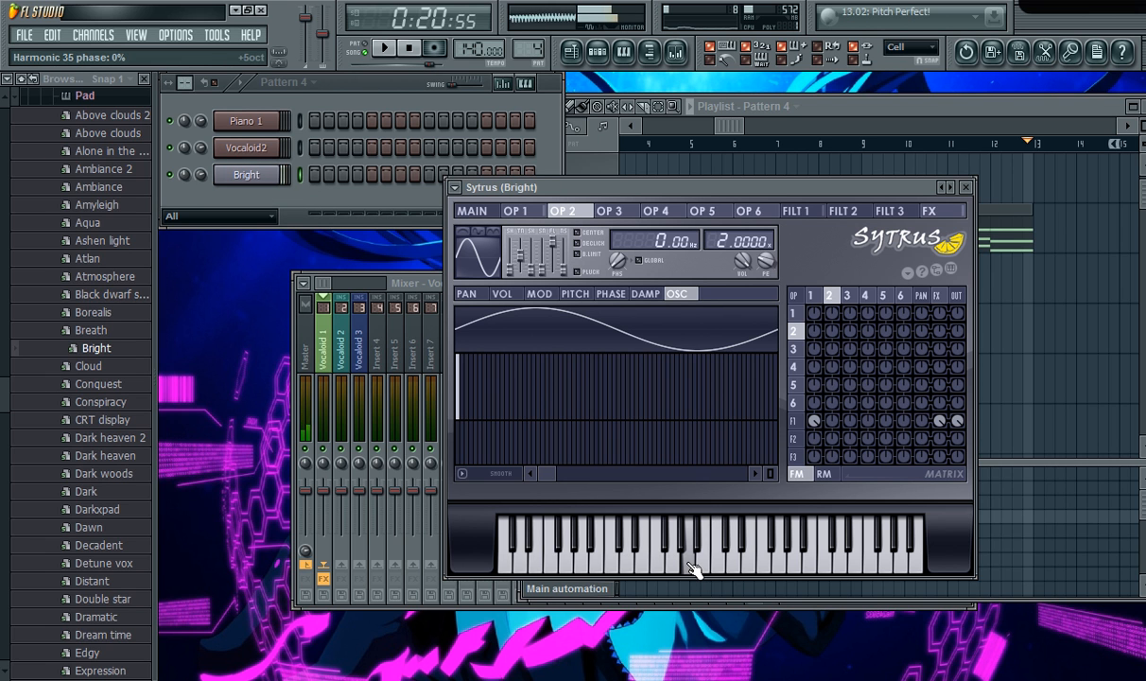
Try the pad presets Dramatic, Expression, Firth of fith and Heaven on the Sytrus channel, auditioning them with single notes.
scroll(149, 446, down, 4)
drag(126, 407, 246, 175)
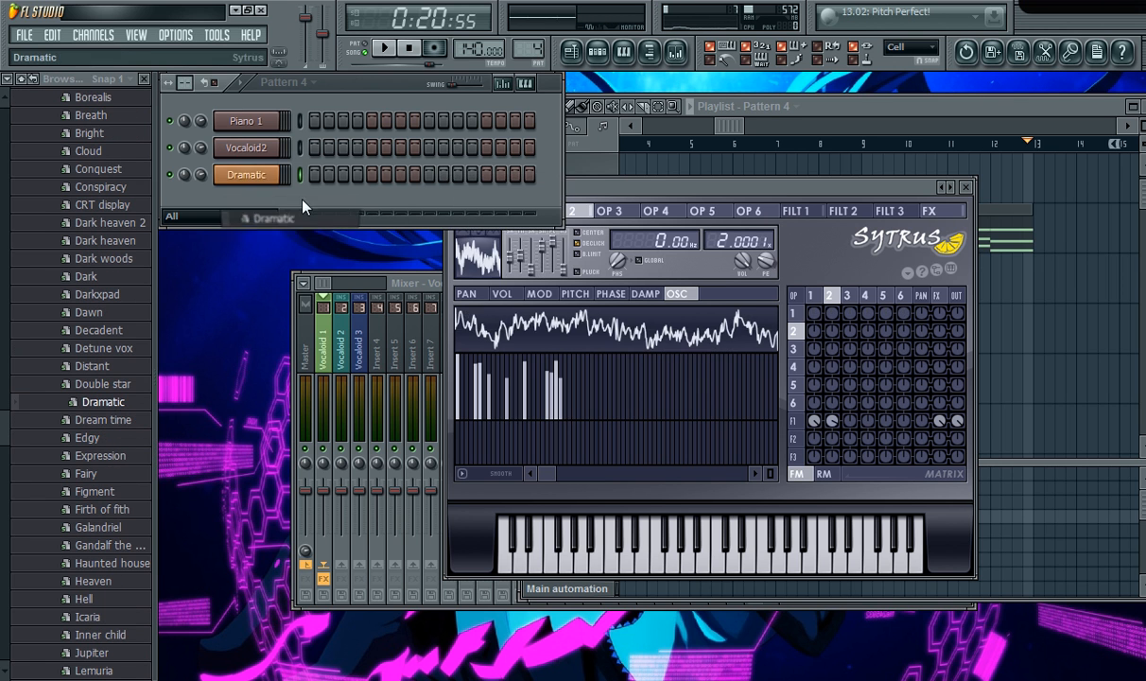
drag(114, 456, 271, 183)
click(695, 574)
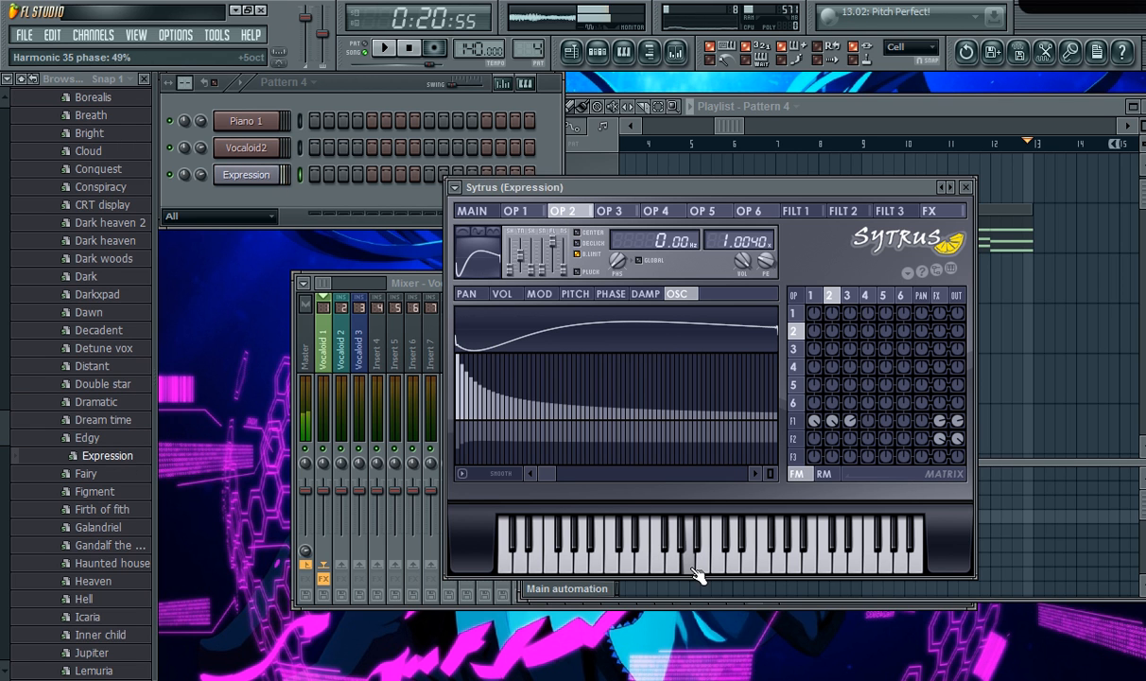
drag(141, 512, 242, 170)
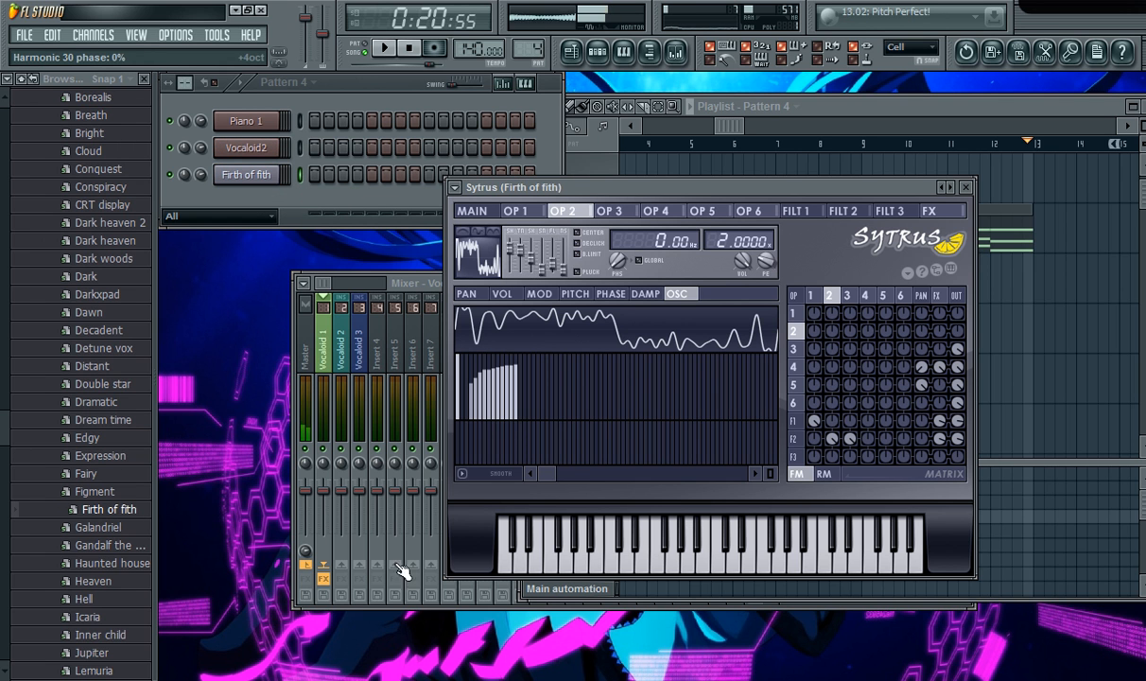
drag(114, 581, 255, 176)
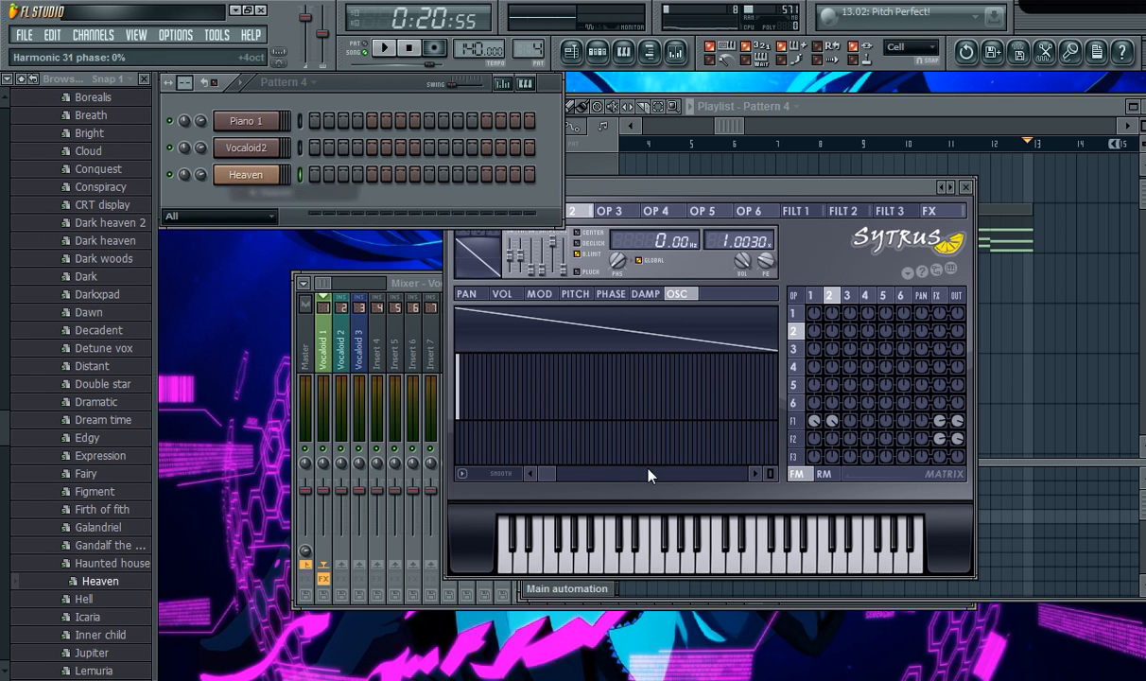
click(697, 572)
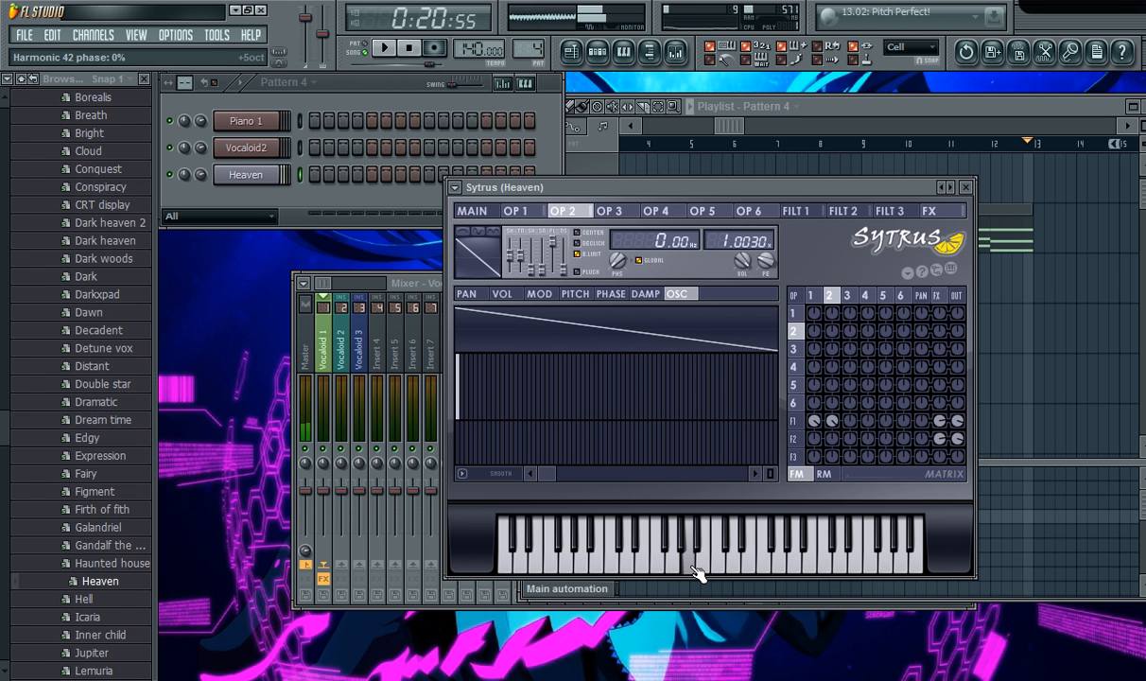
Collapse the Sytrus Pad presets in the browser and expand the Short synth presets.
scroll(104, 206, up, 6)
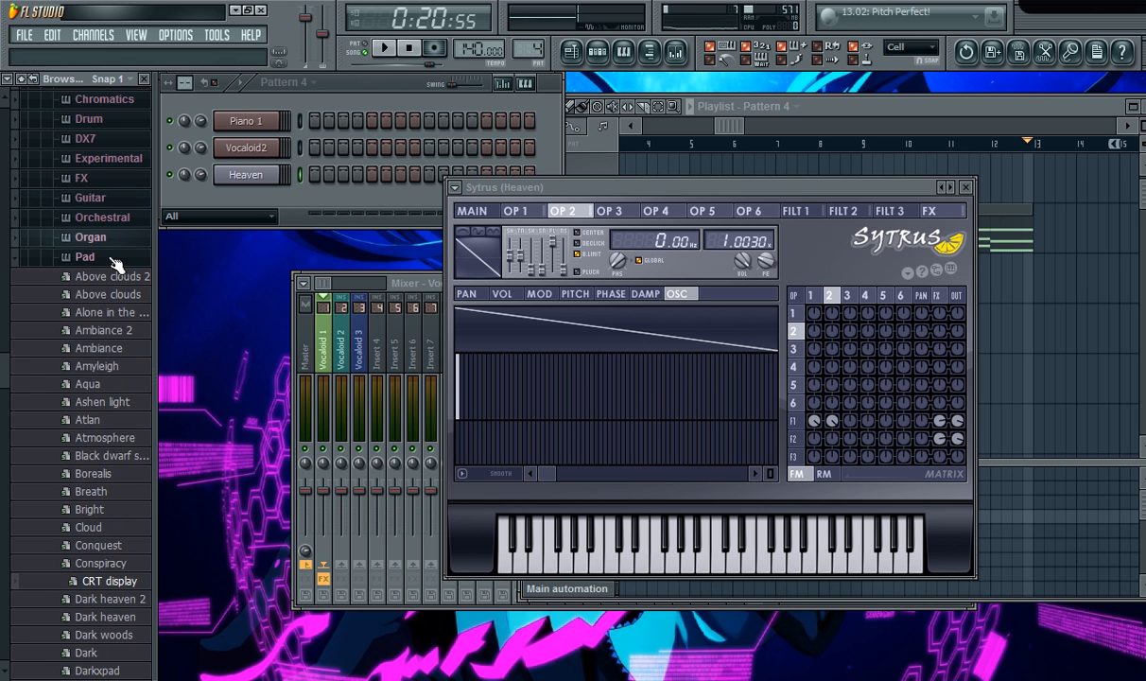
click(116, 255)
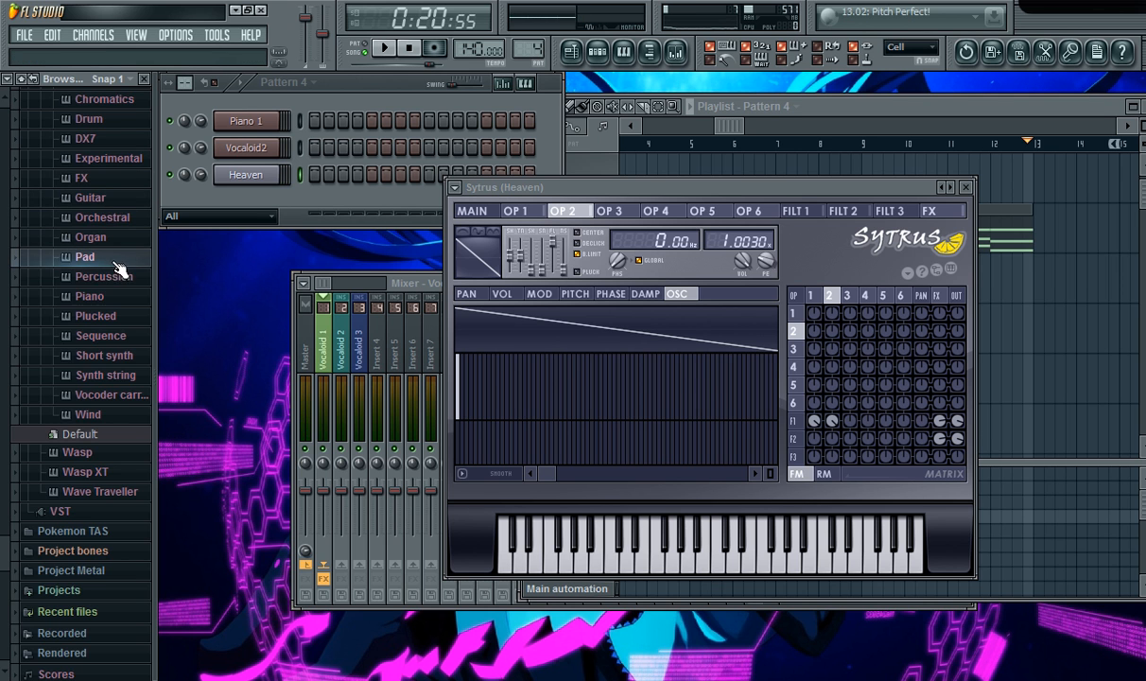
click(142, 357)
Try the Short synth presets Basic and Hyper resonant 2 on the Sytrus channel and audition them.
drag(117, 352, 245, 174)
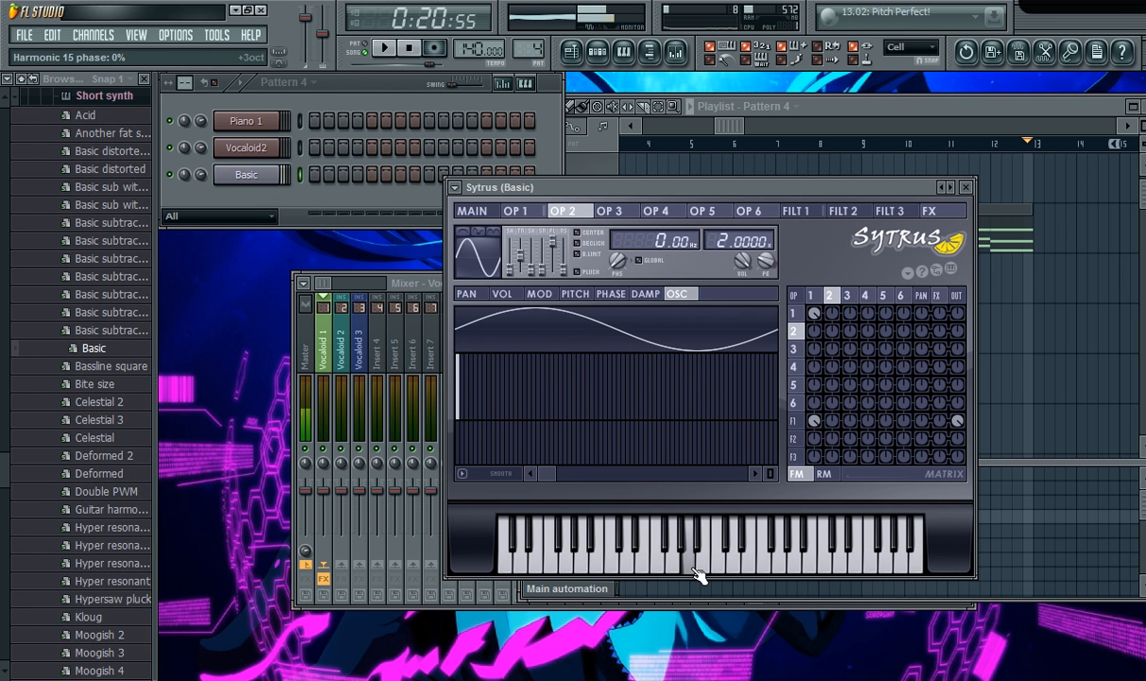
click(108, 491)
scroll(109, 490, down, 6)
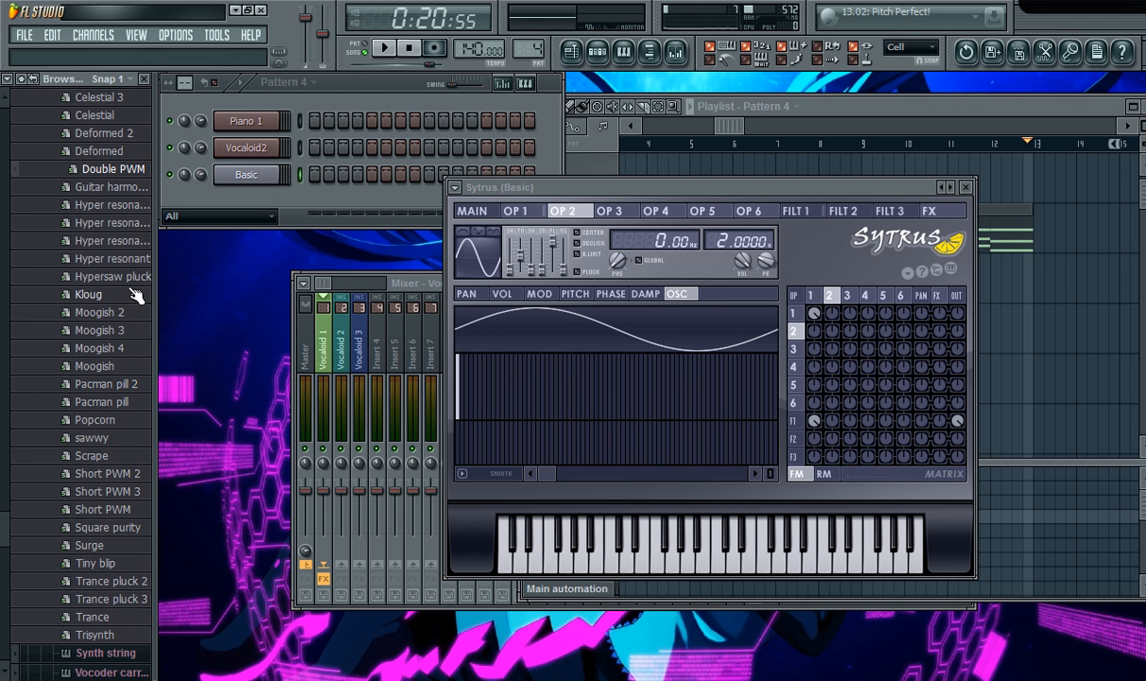
drag(130, 208, 248, 176)
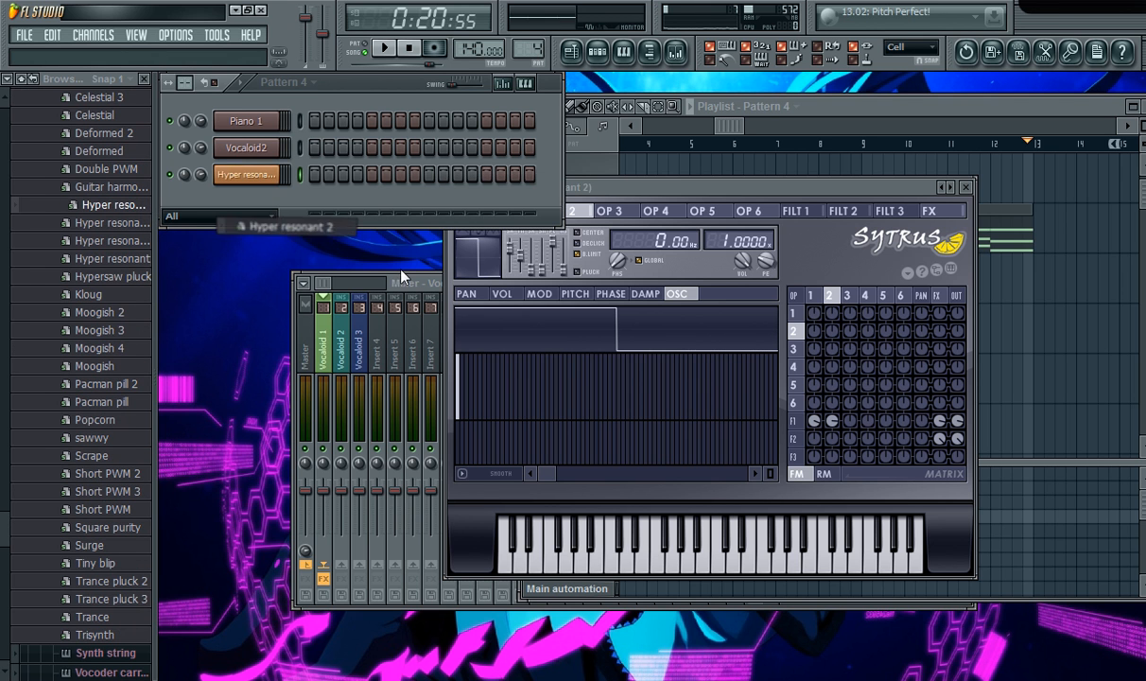
click(692, 568)
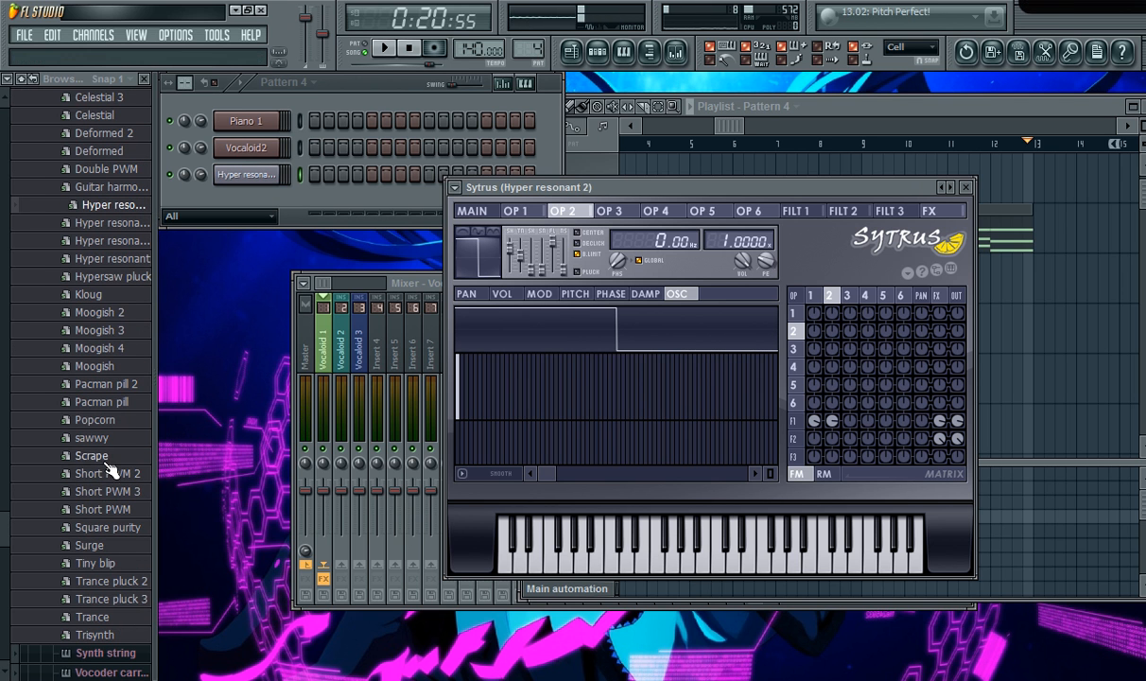
Load the Square purity preset onto the Sytrus channel, audition a high and a low note, and close the Sytrus editor.
drag(129, 539, 247, 175)
click(690, 567)
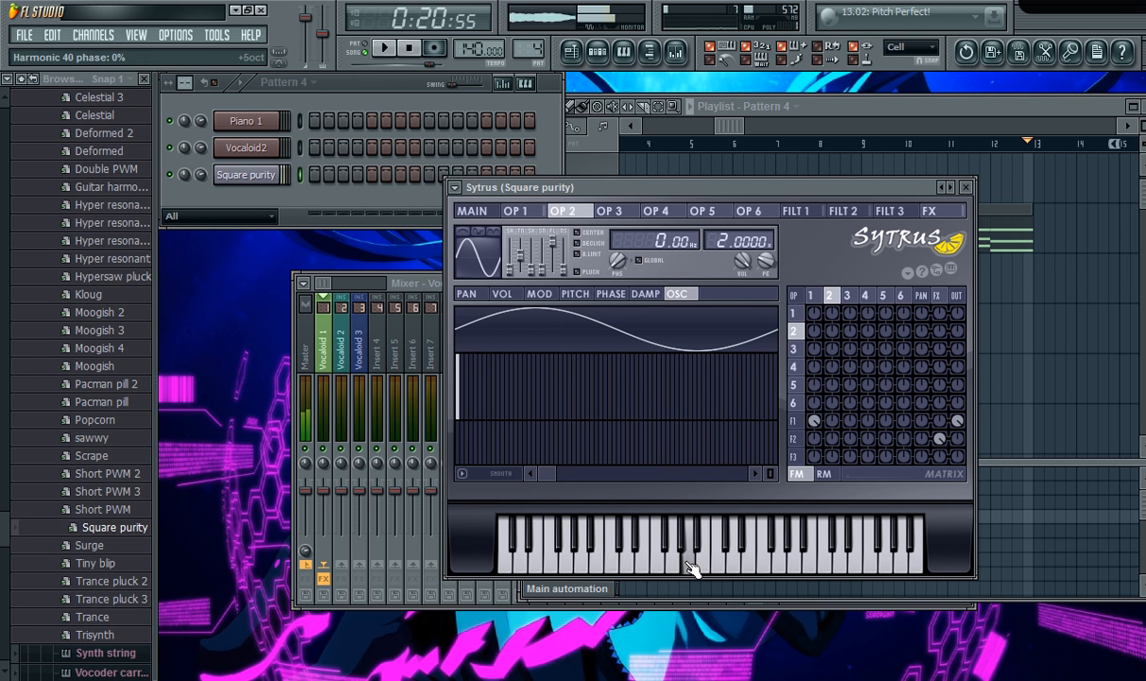
click(572, 567)
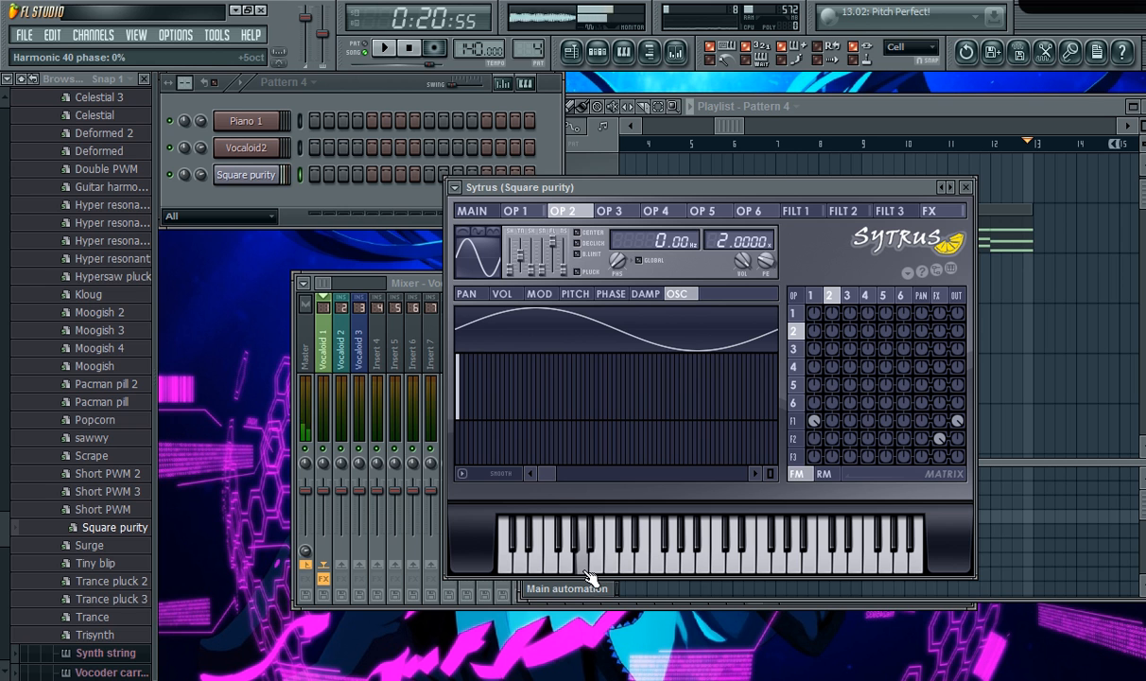
click(964, 188)
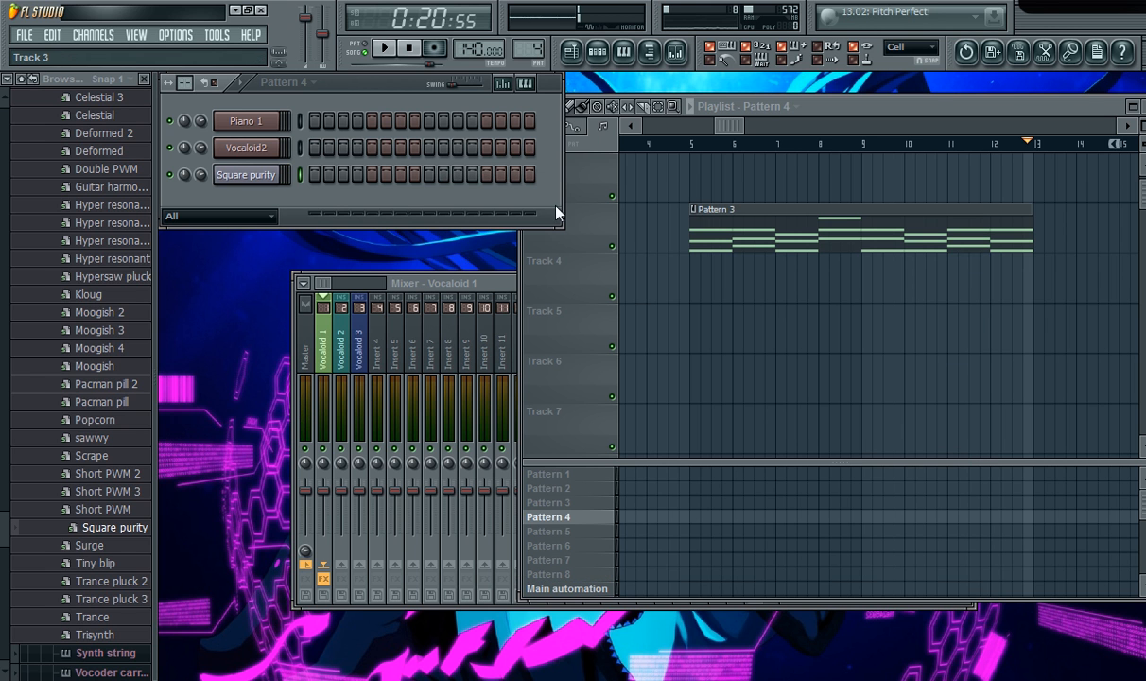
Copy all the Piano 1 chord notes of Pattern 3 and close the piano roll.
click(565, 502)
right_click(248, 120)
click(289, 118)
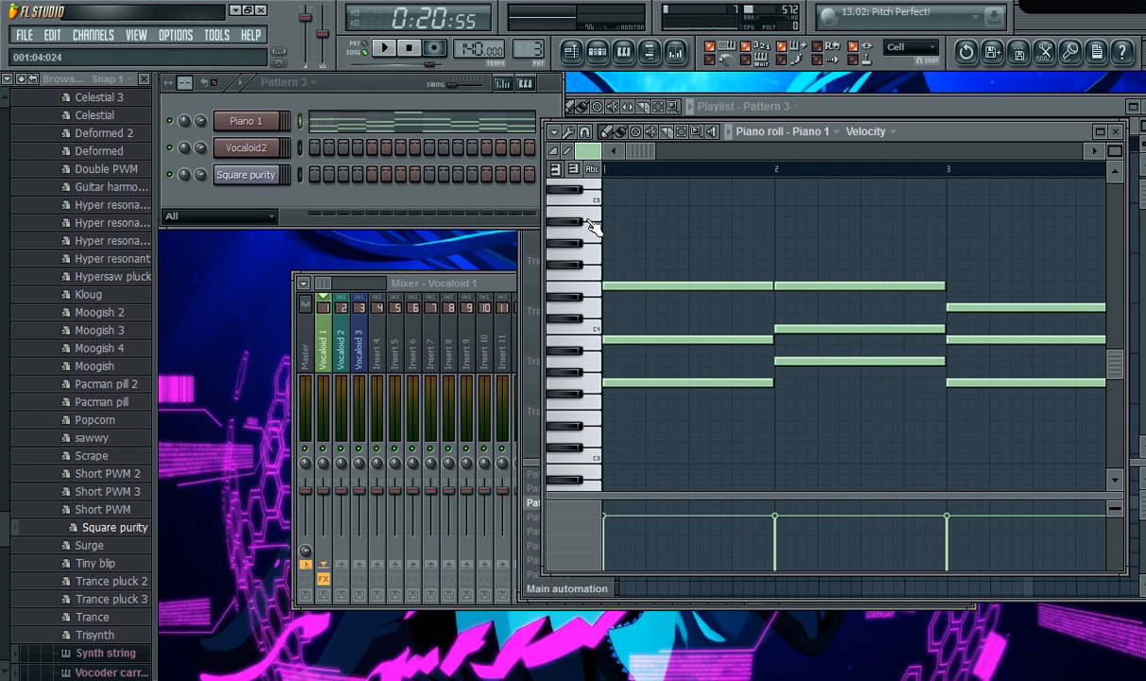
key(ctrl+a)
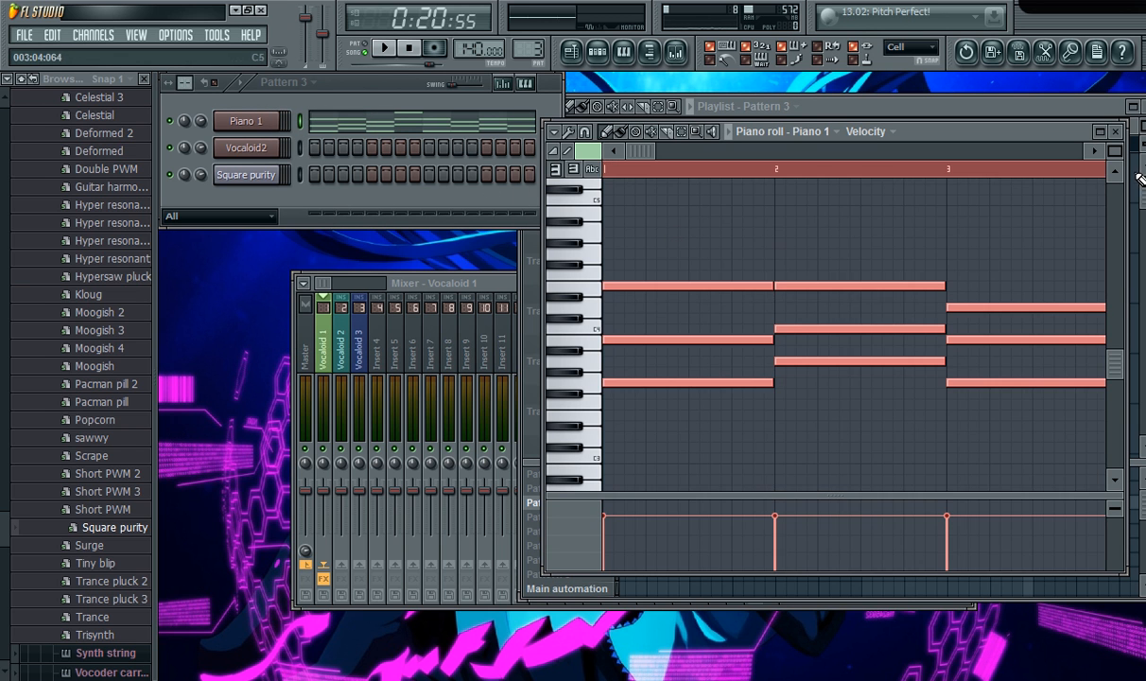
click(1120, 132)
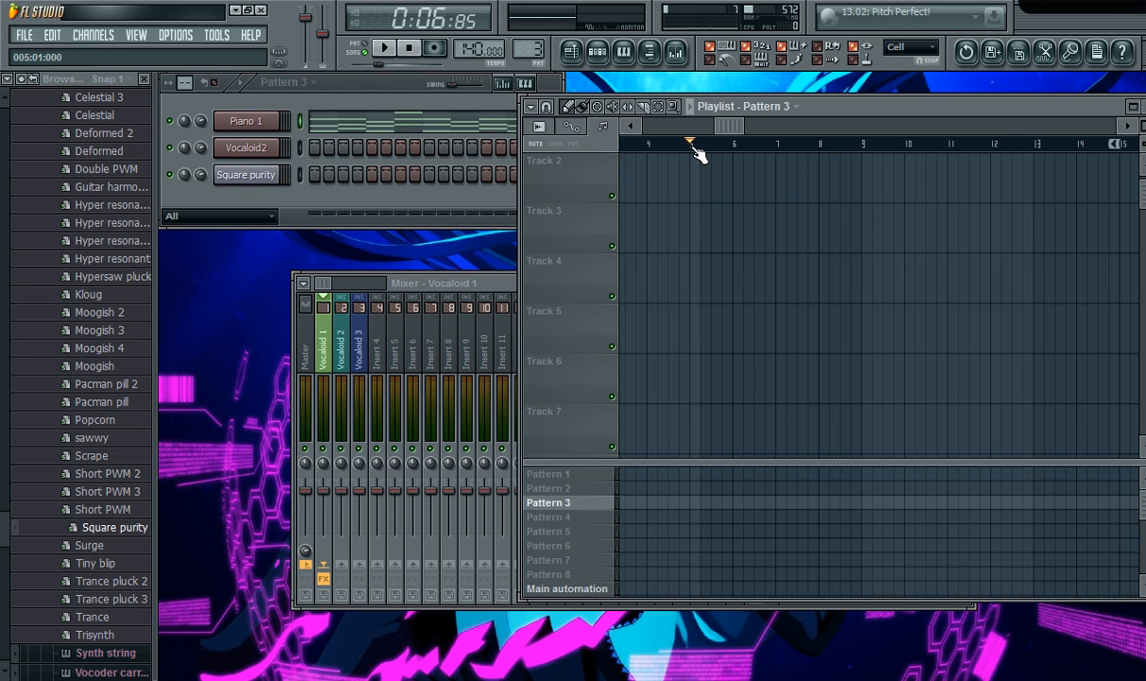
Paste the copied chord notes into the Square purity channel of Pattern 4.
click(567, 517)
right_click(279, 174)
click(305, 170)
scroll(751, 312, down, 3)
right_click(723, 269)
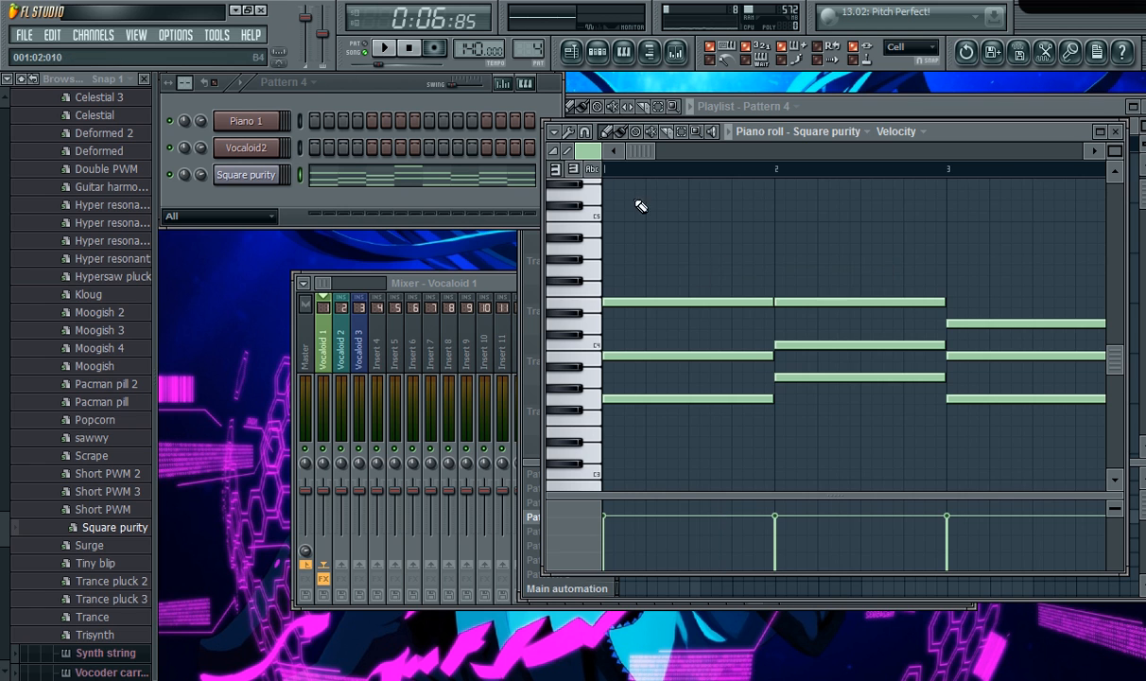
Reduce the first two Square purity chords to single notes, keeping E4 in bar 1 and C4 in bar 2.
drag(640, 146, 626, 149)
right_click(659, 398)
right_click(711, 355)
right_click(846, 377)
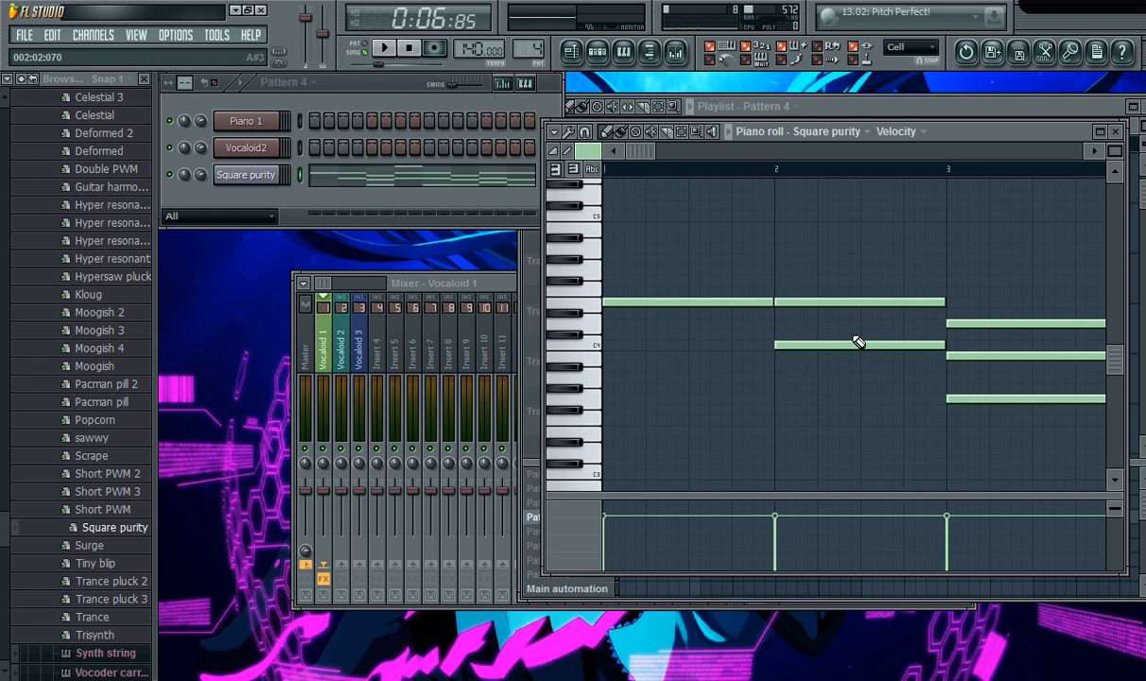
right_click(789, 302)
Thin the chords in bars 3 and 4 to single notes, keeping D4 in bar 3 and E4 in bar 4.
drag(656, 153, 736, 161)
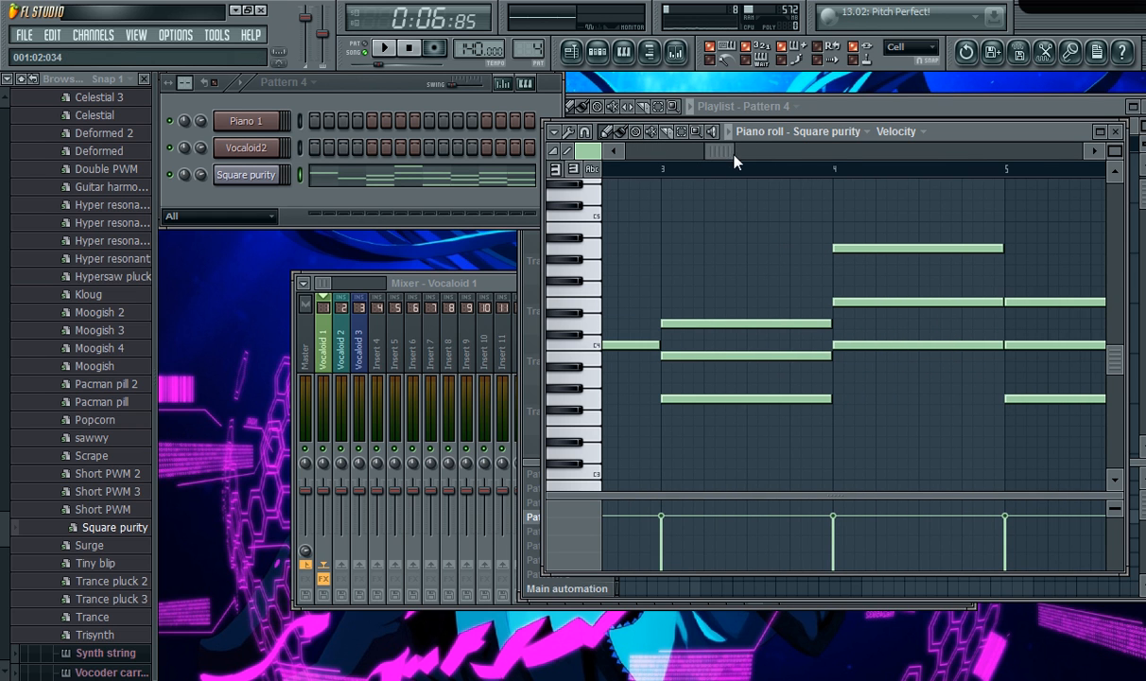
right_click(693, 354)
right_click(695, 398)
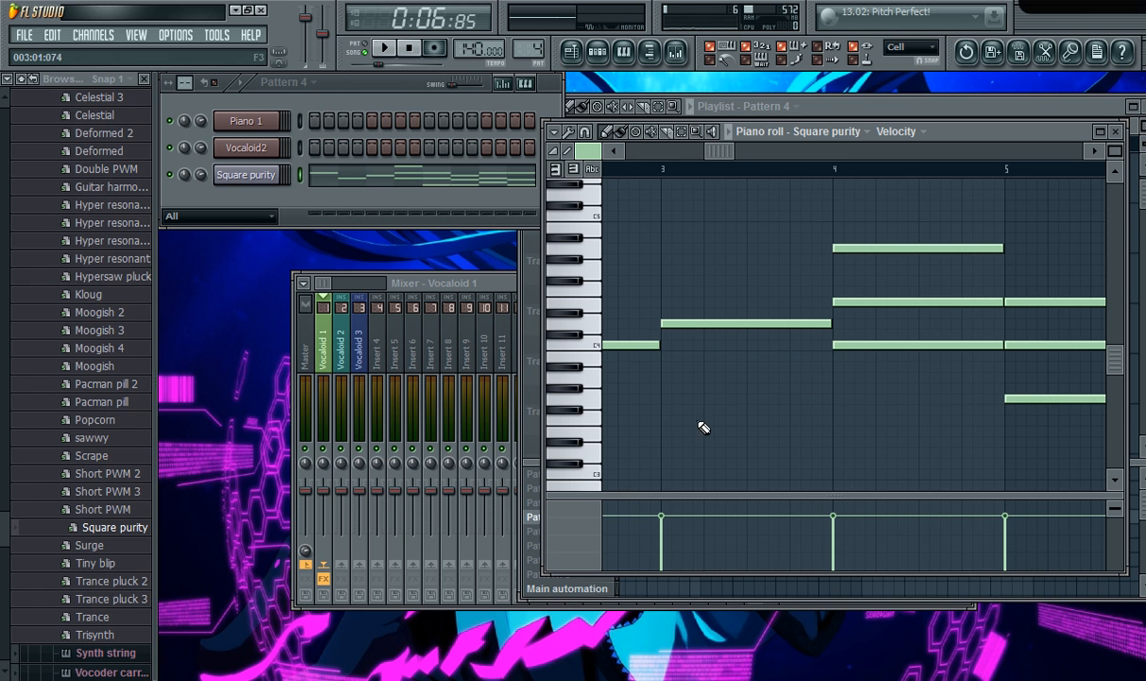
drag(721, 152, 769, 201)
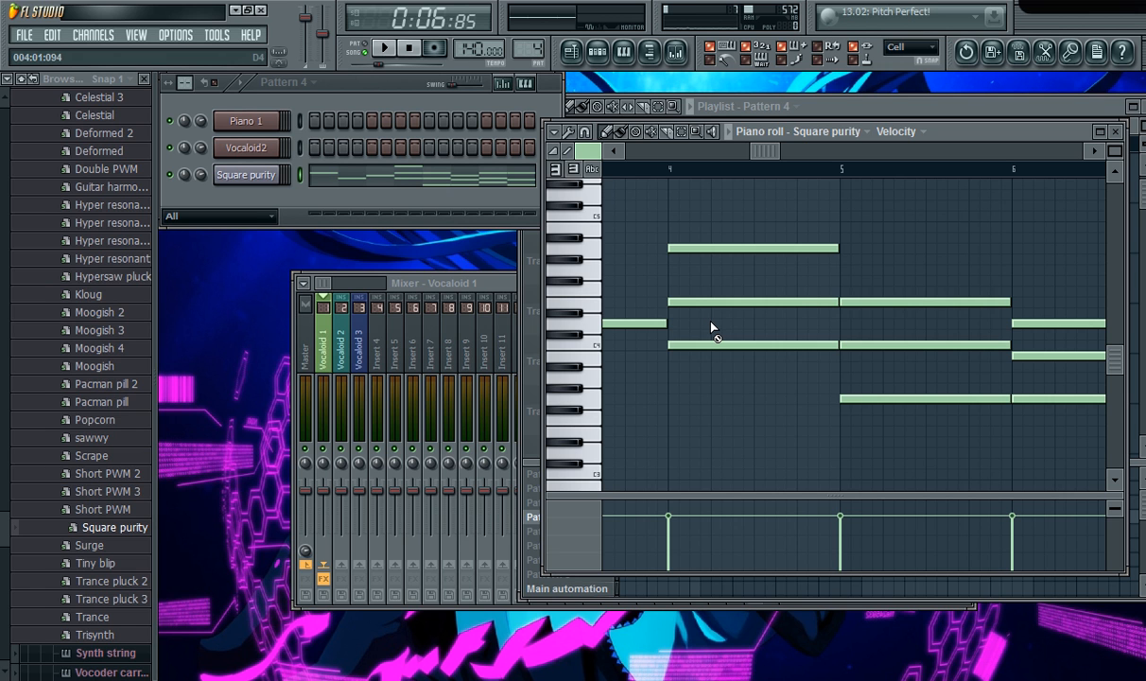
right_click(714, 344)
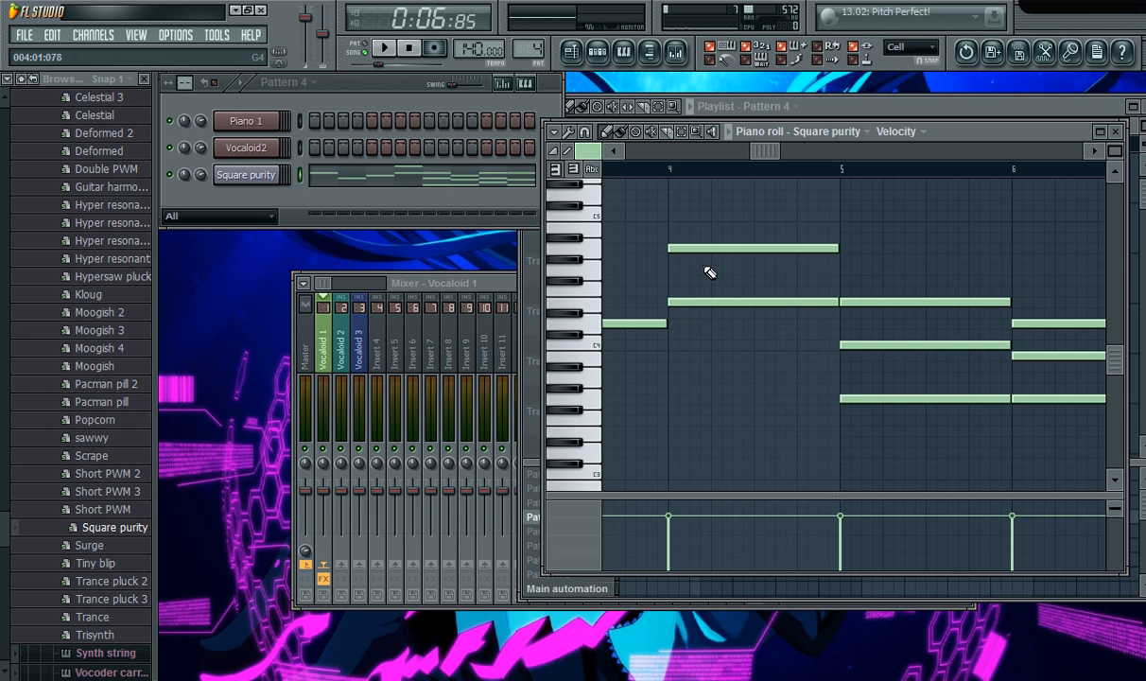
right_click(709, 248)
Delete the extra chord notes in bars 5 and 6, keeping only C4 in bar 5 and G3 in bar 6.
drag(777, 151, 808, 171)
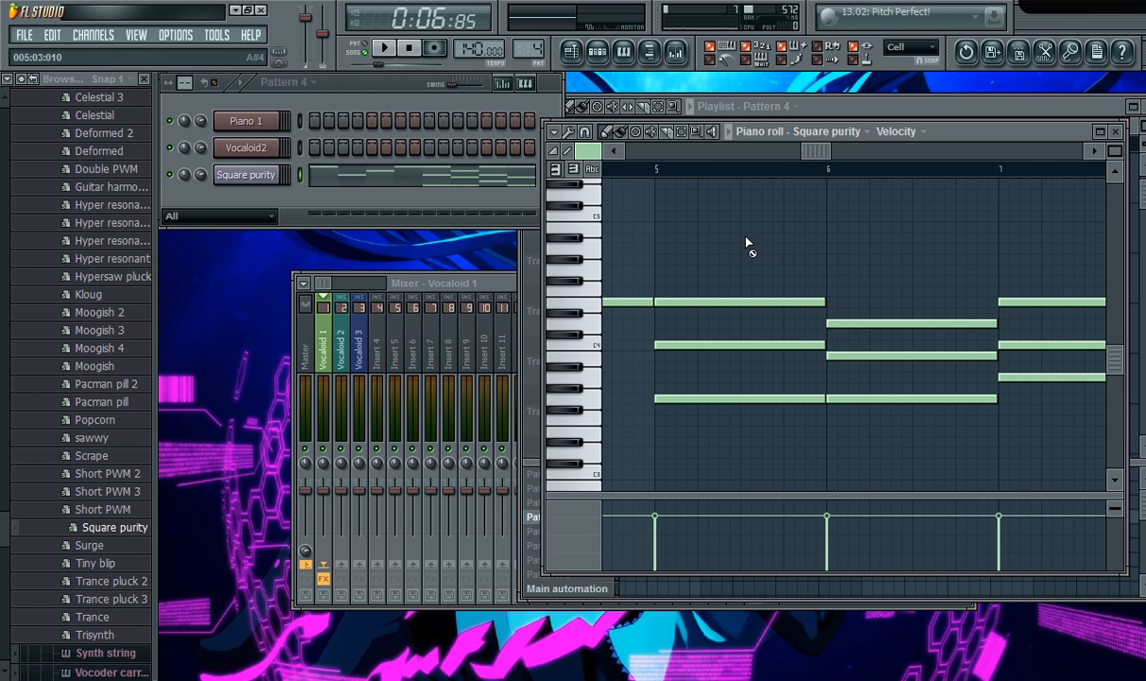
right_click(746, 302)
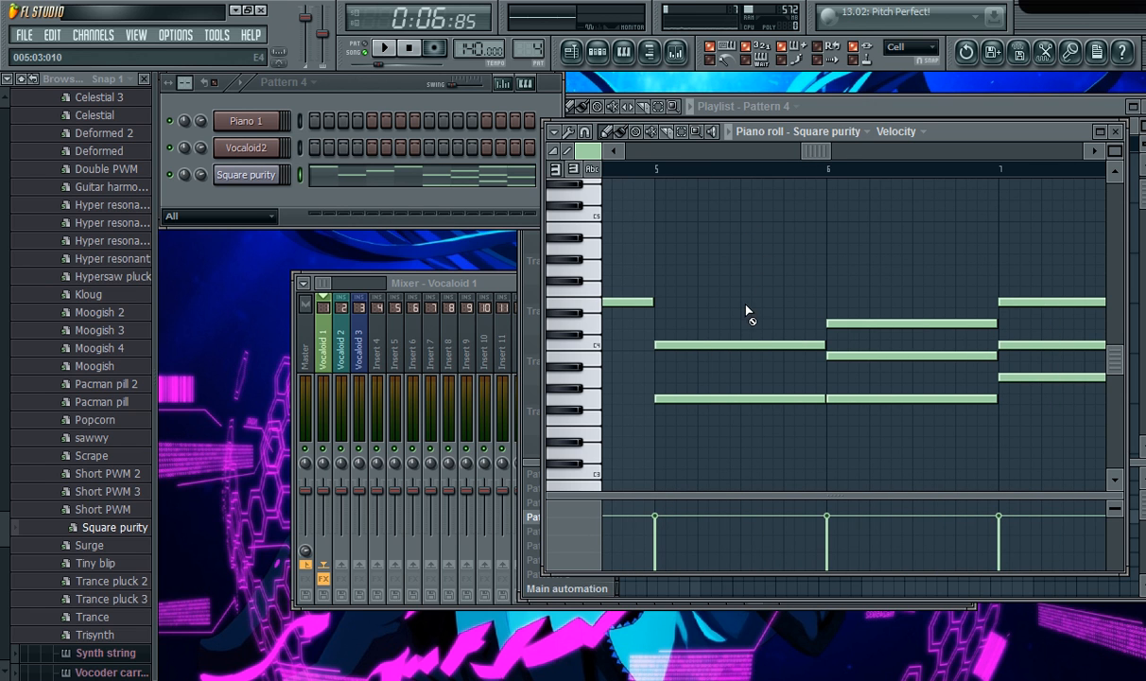
right_click(709, 397)
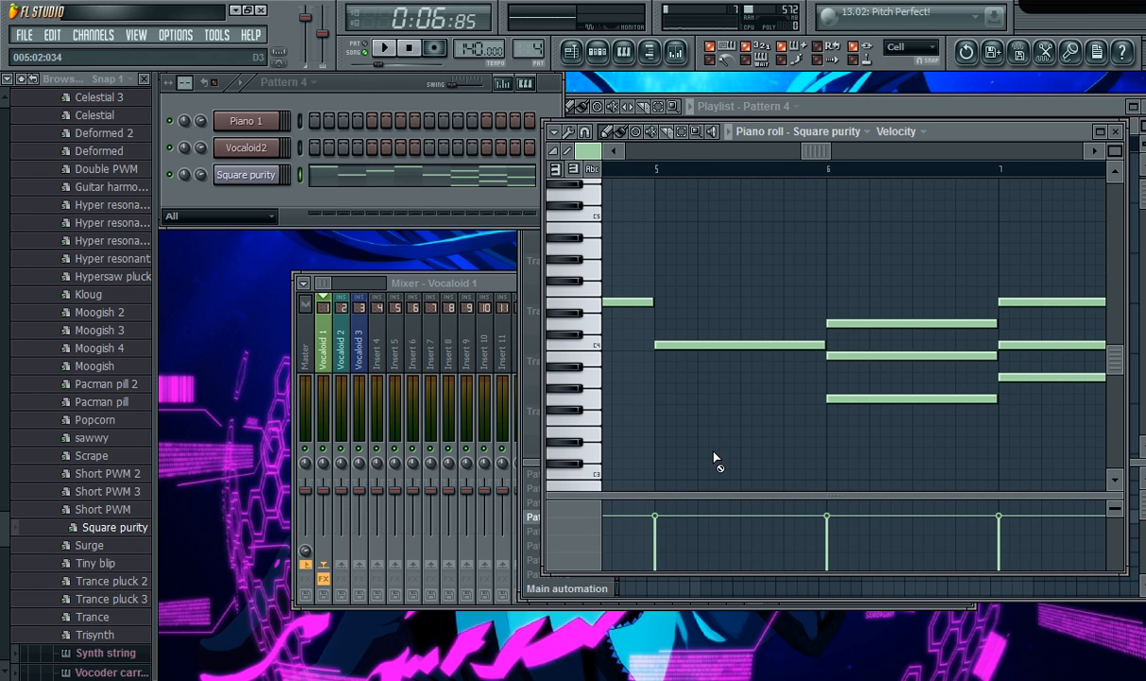
drag(813, 151, 870, 152)
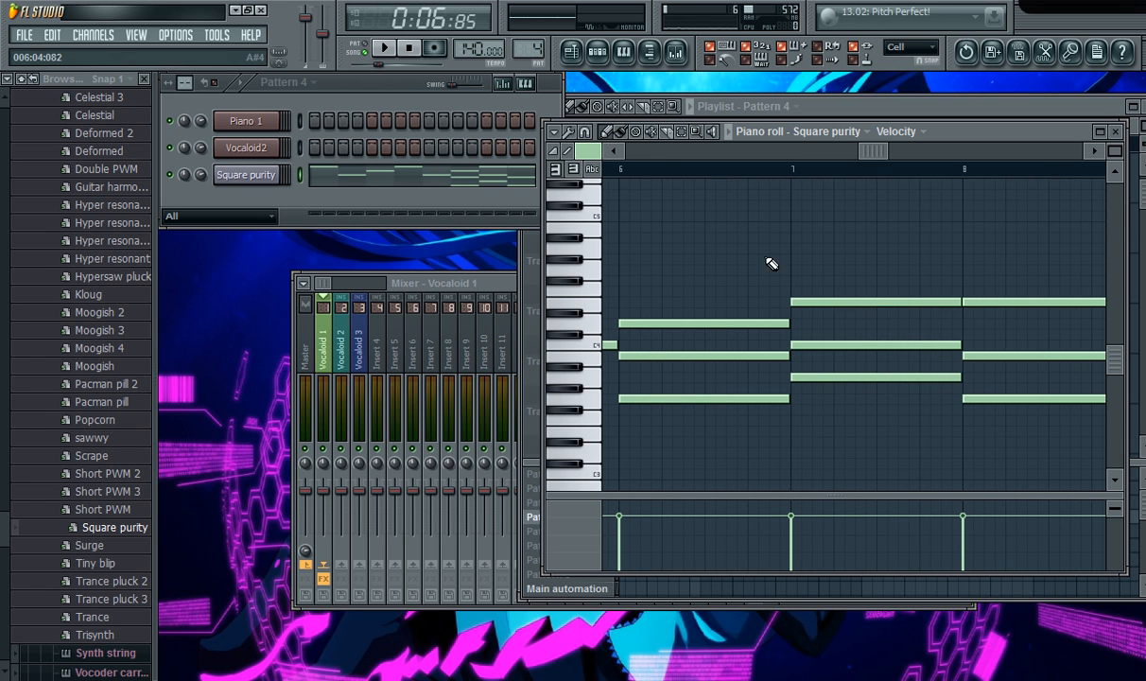
right_click(697, 322)
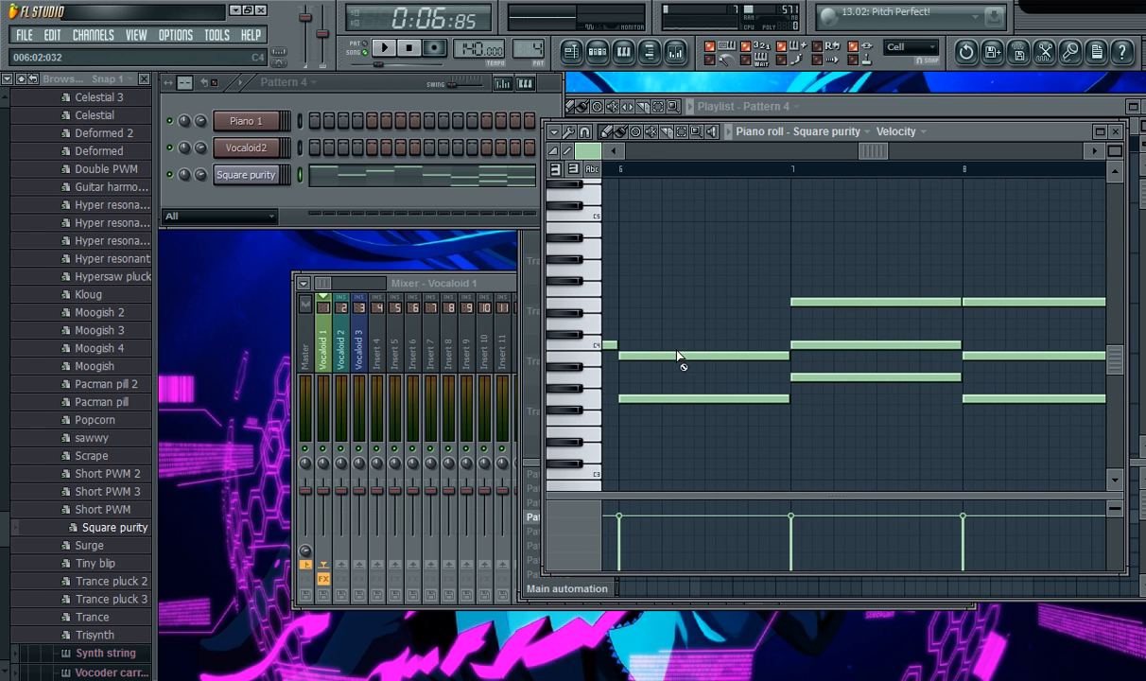
right_click(685, 356)
Delete the extra chord notes in bars 7 and 8, keeping only A3 in bar 7 and E4 in bar 8.
drag(870, 153, 917, 153)
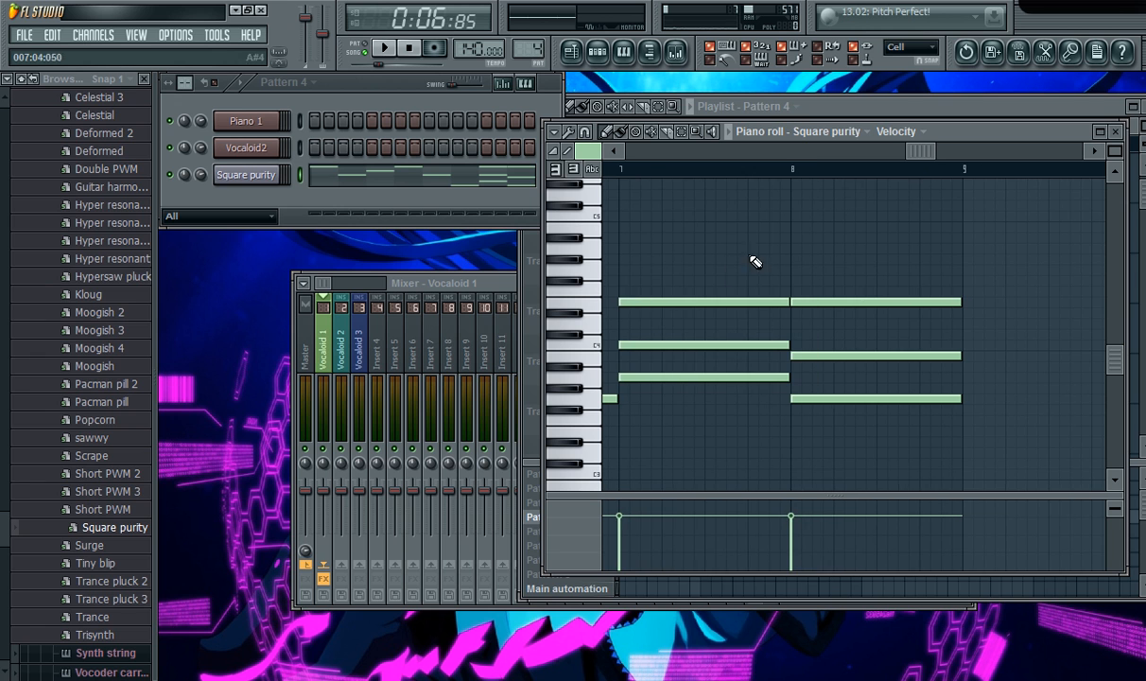
right_click(702, 301)
right_click(732, 345)
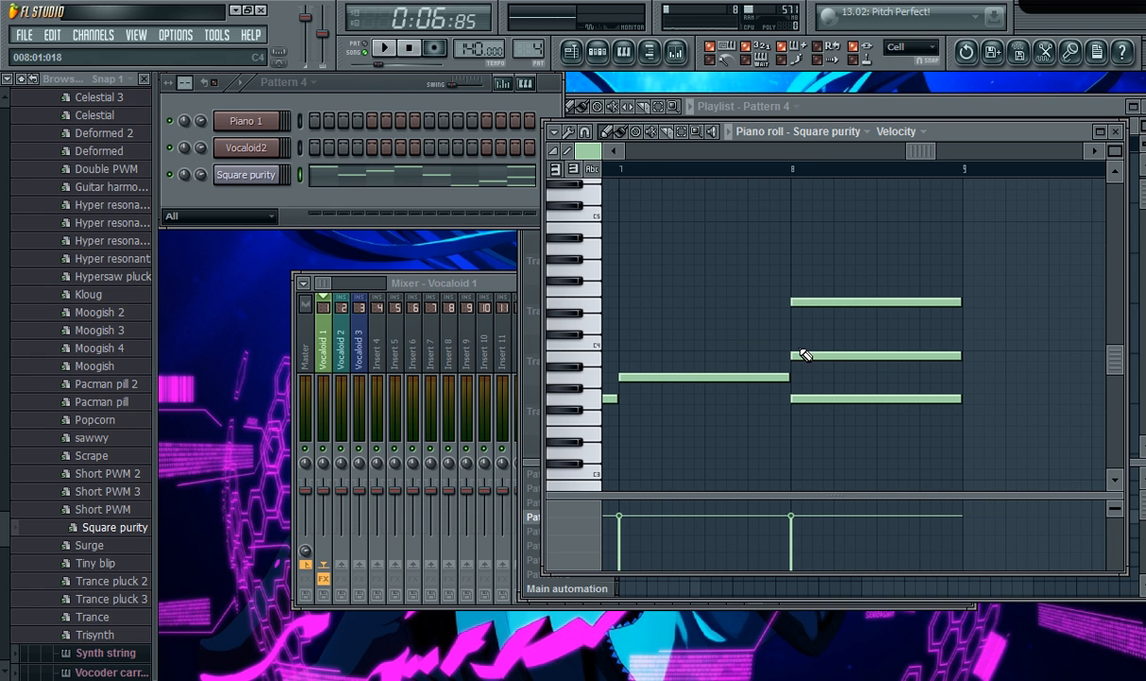
right_click(830, 356)
right_click(827, 398)
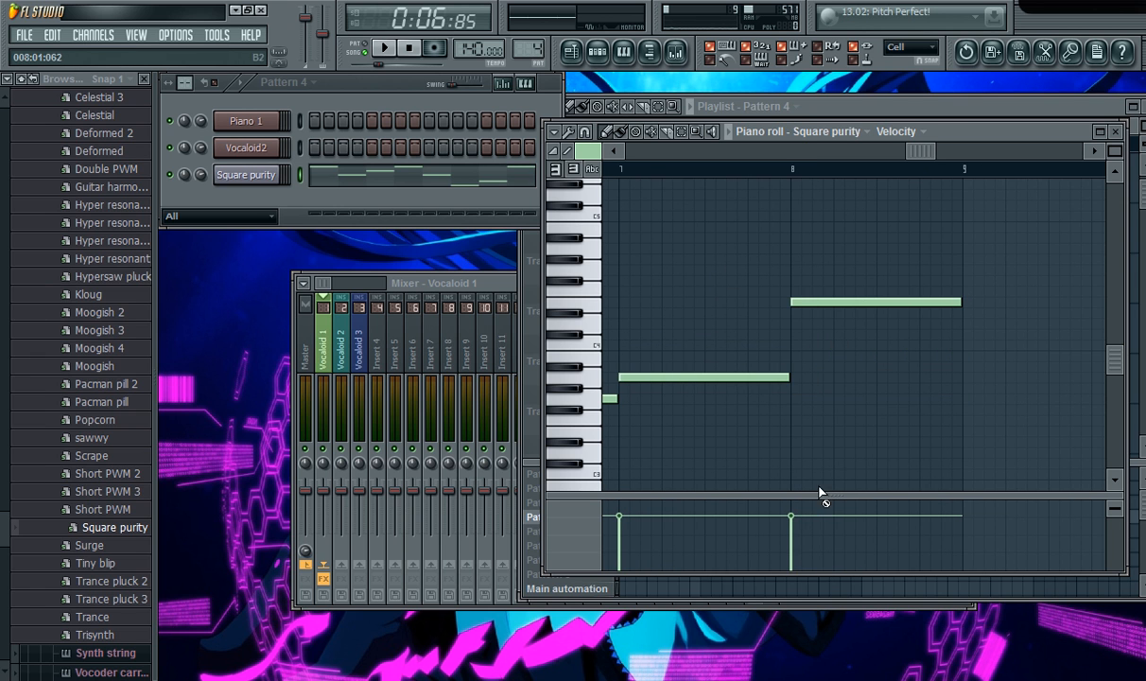
Close the piano roll and audition Pattern 4 on its own.
click(1116, 132)
click(388, 49)
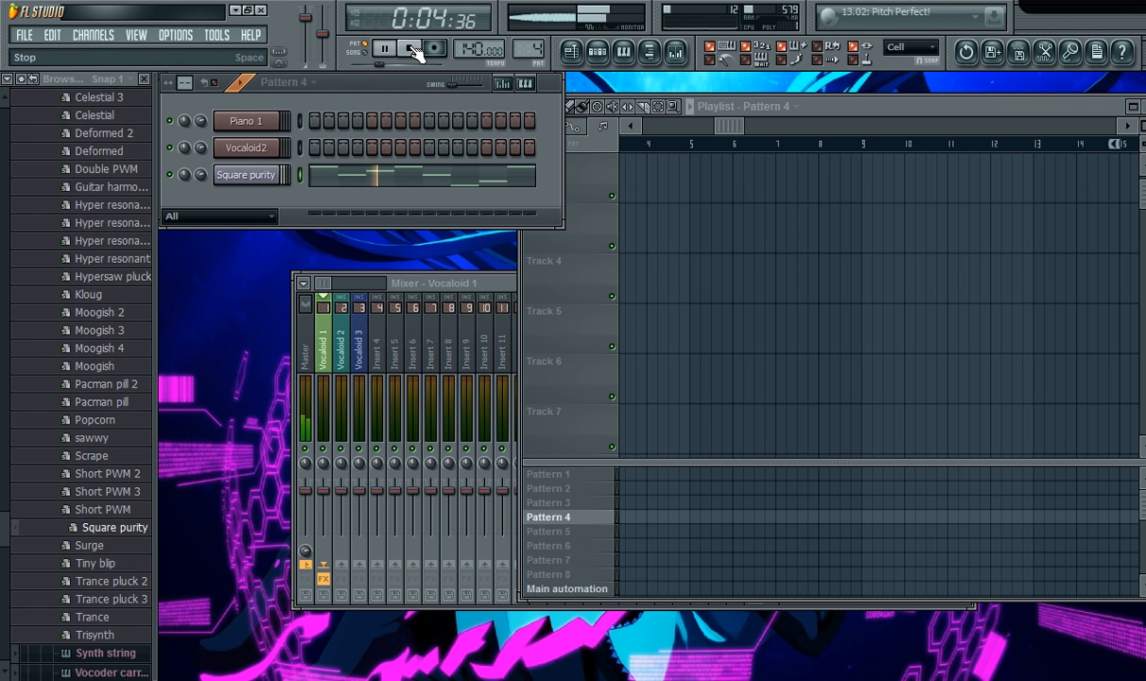
click(411, 49)
Move all the Square purity notes of Pattern 4 down one octave and audition the pattern.
right_click(279, 172)
click(319, 176)
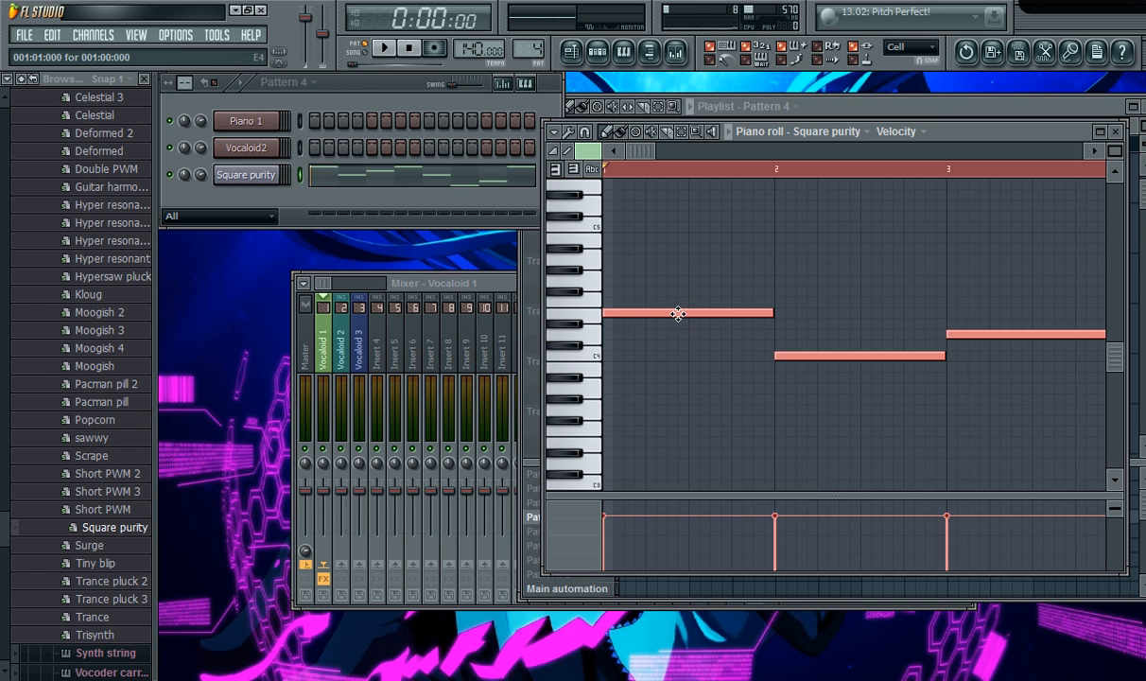
drag(675, 324, 647, 431)
click(382, 48)
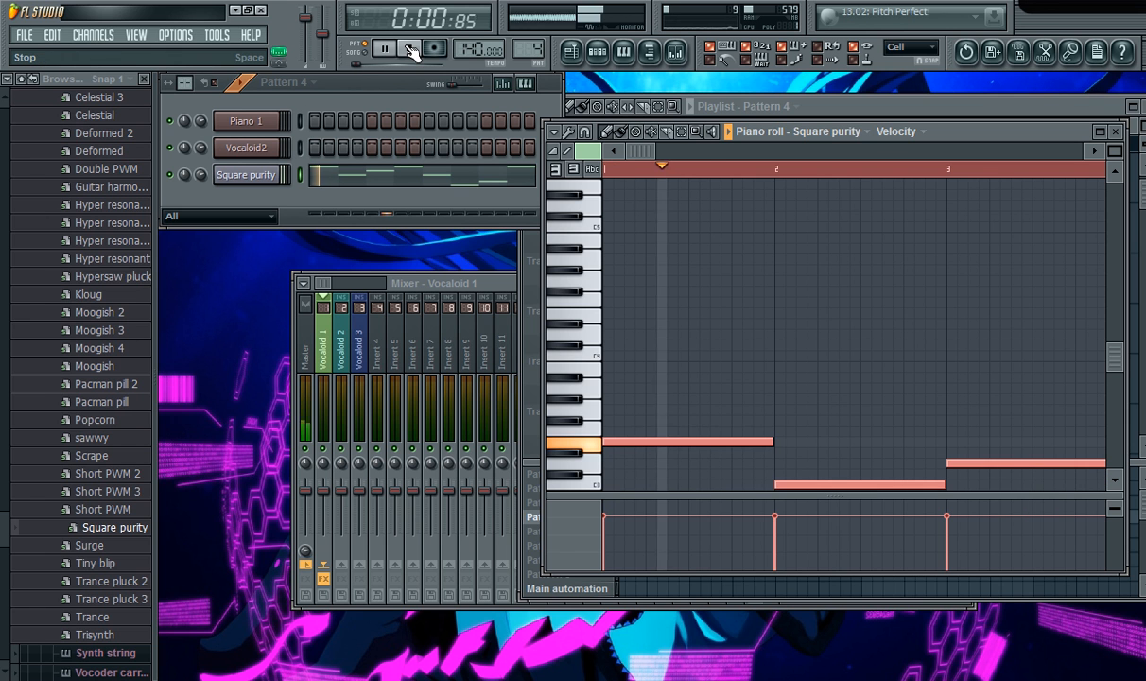
click(411, 52)
Place Pattern 4 on Track 3 of the playlist at bar 5 and play the song from bar 4.
click(839, 104)
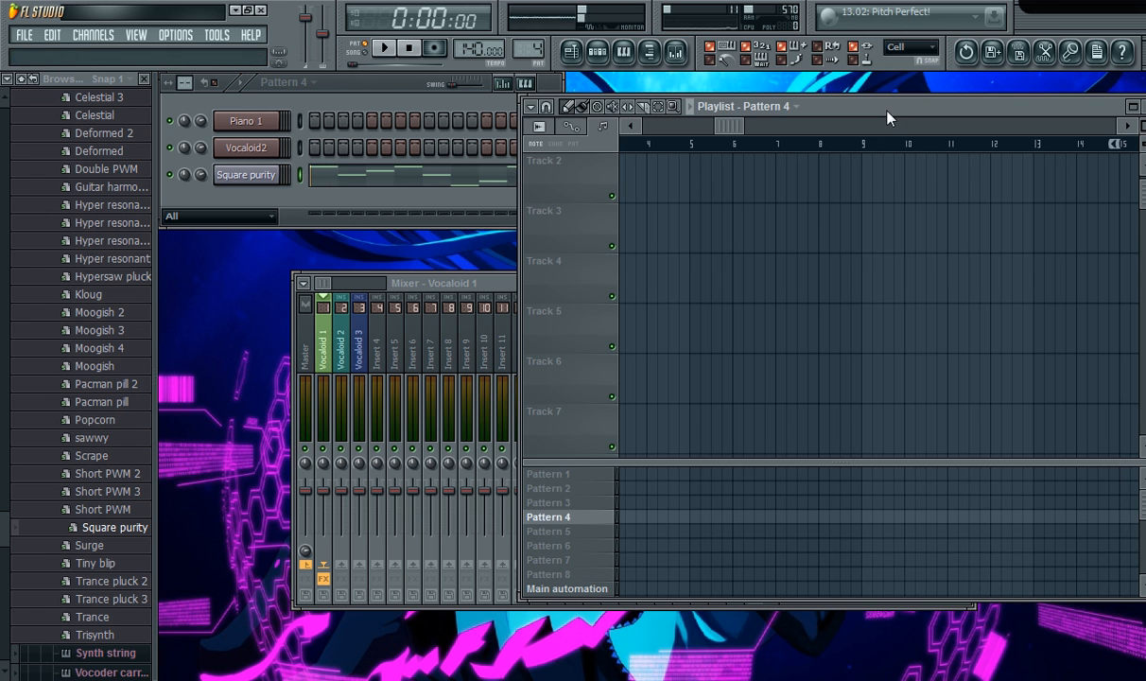
click(697, 221)
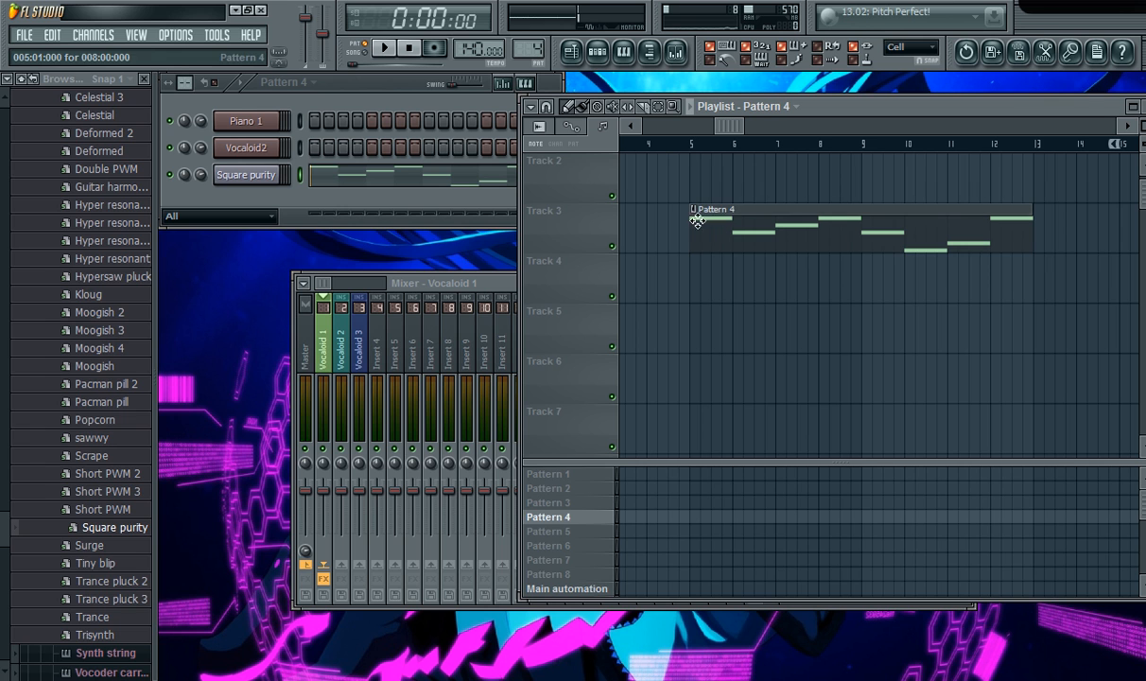
click(667, 145)
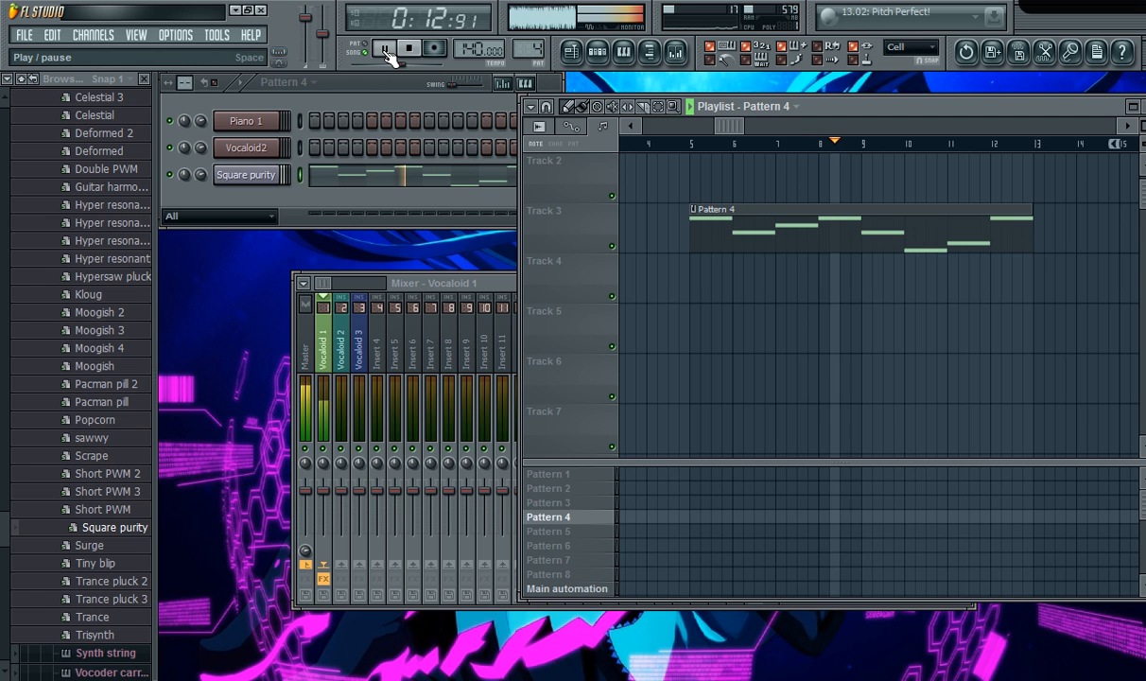
click(388, 57)
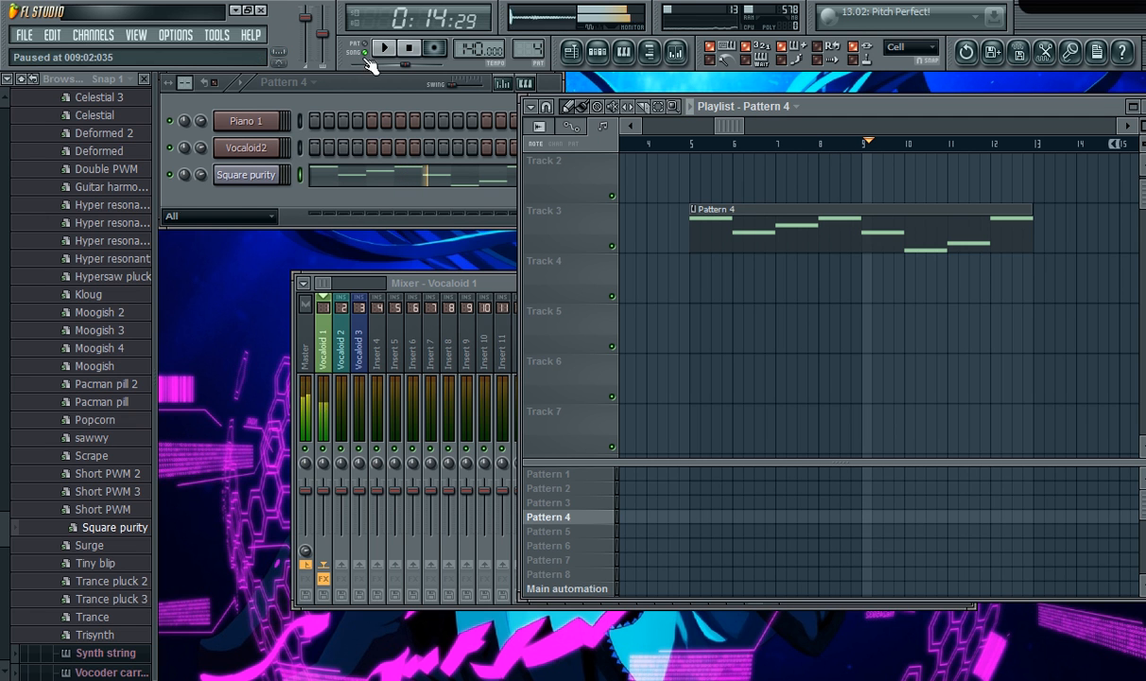
Lower the Square purity note in bar 4 of Pattern 4 to A2.
right_click(284, 174)
key(Escape)
right_click(269, 170)
click(305, 166)
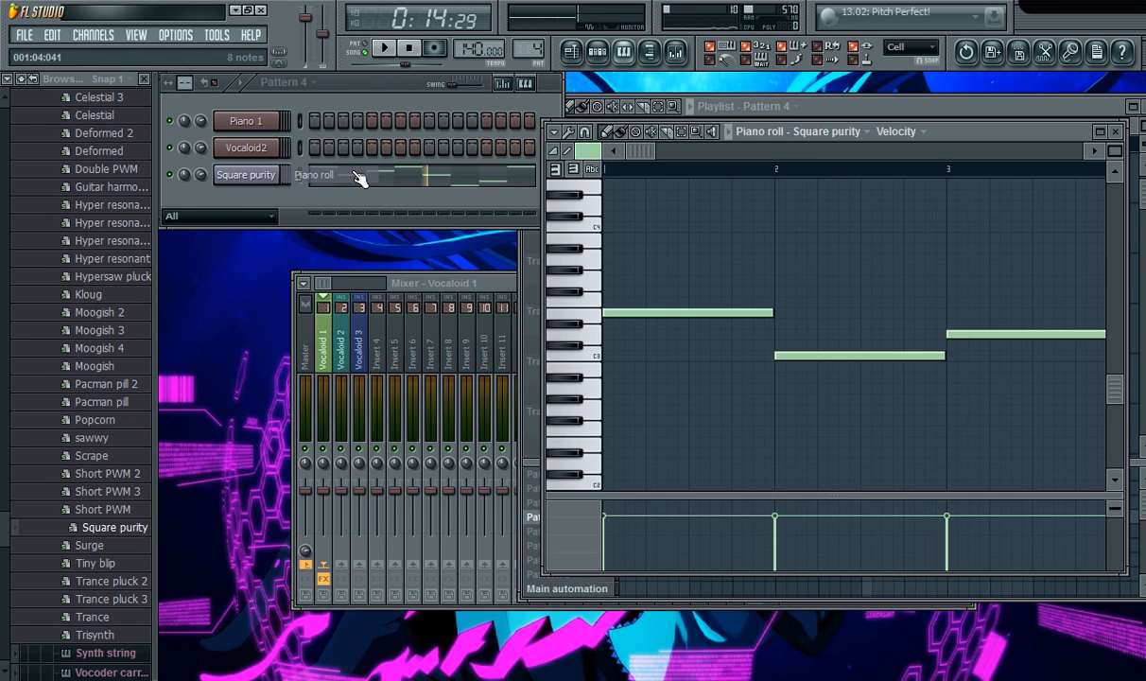
drag(686, 156, 778, 156)
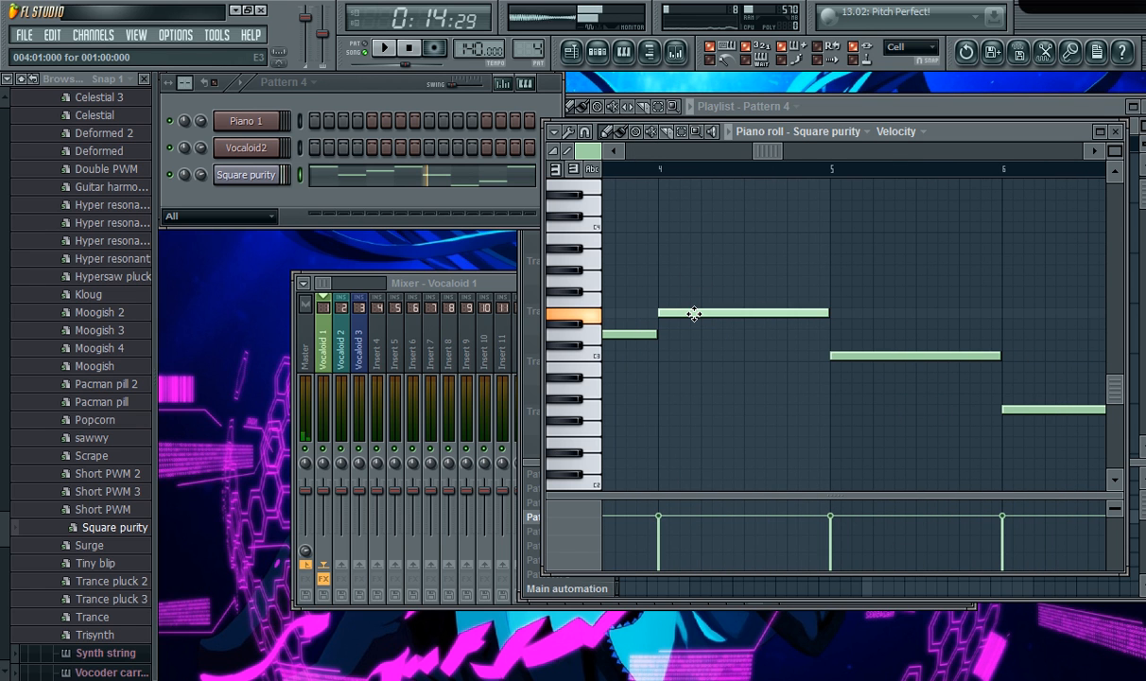
drag(694, 313, 693, 389)
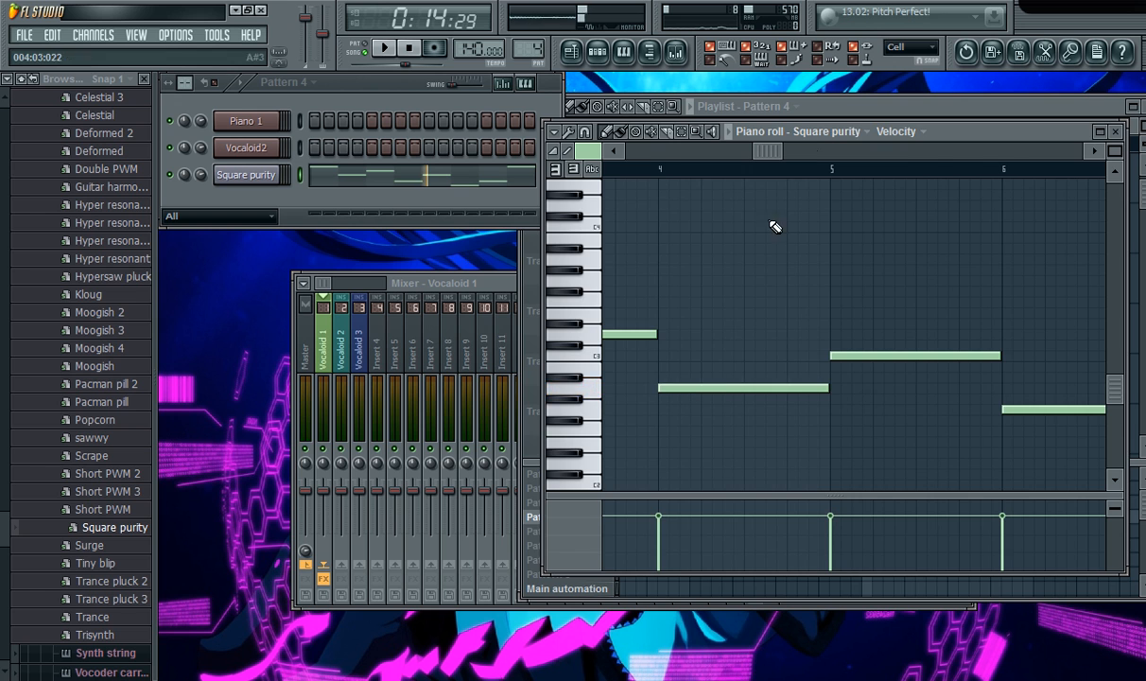
Return to the playlist and play the song from just before bar 7 to check the changed note.
click(858, 120)
click(767, 143)
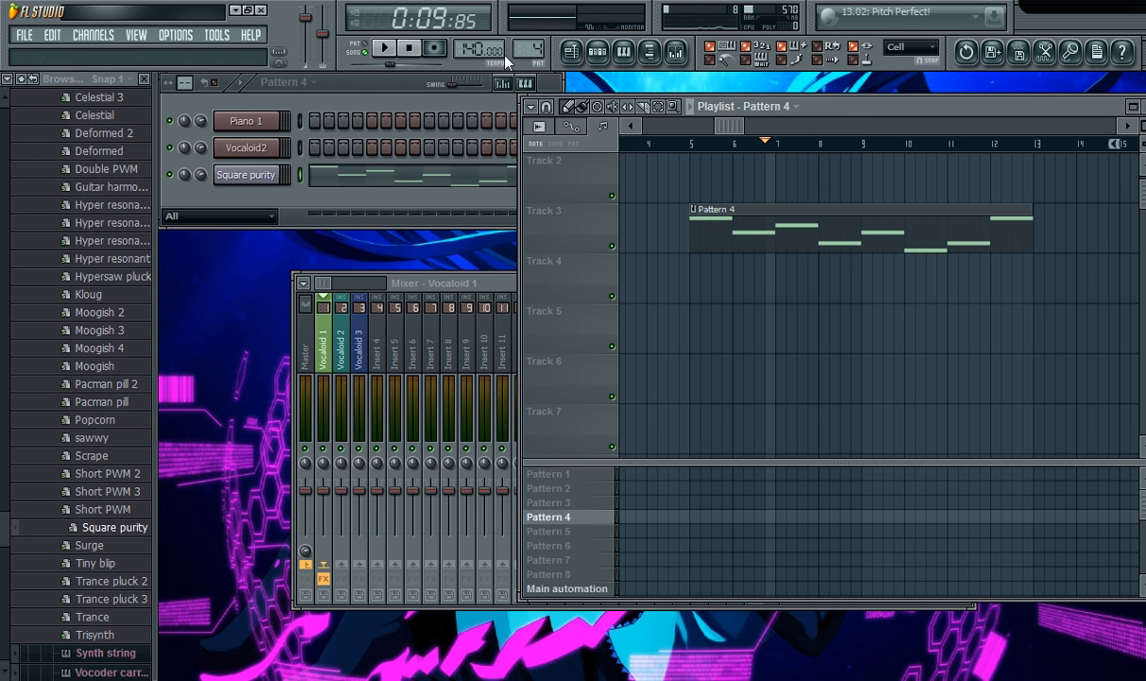
click(385, 49)
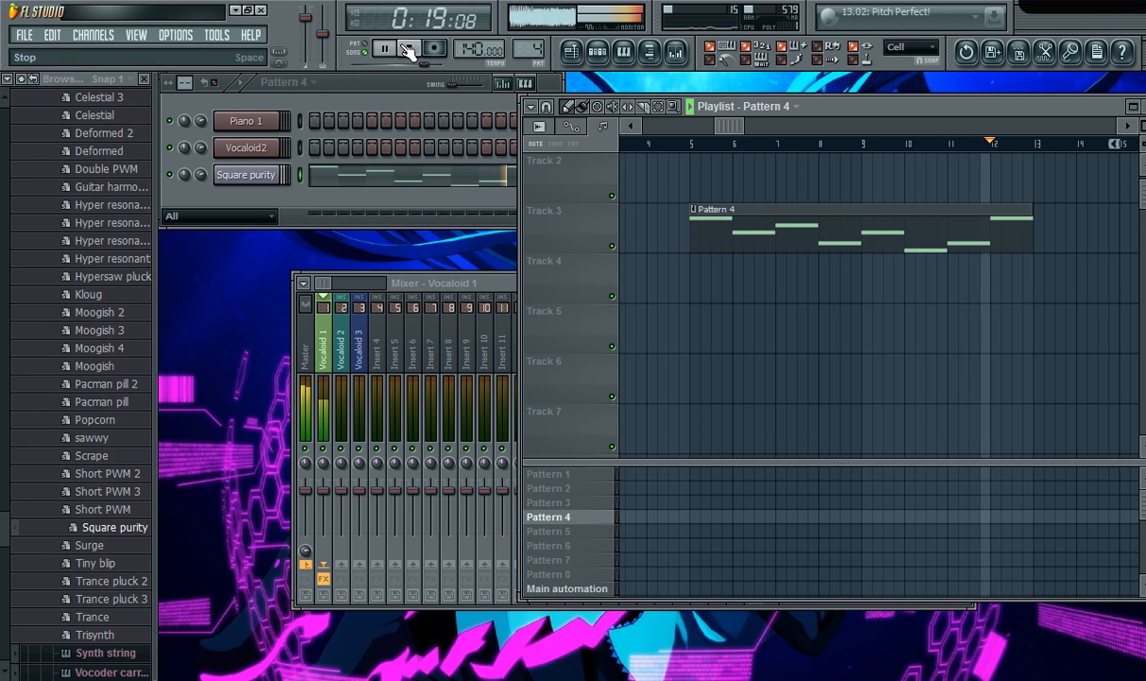
click(387, 51)
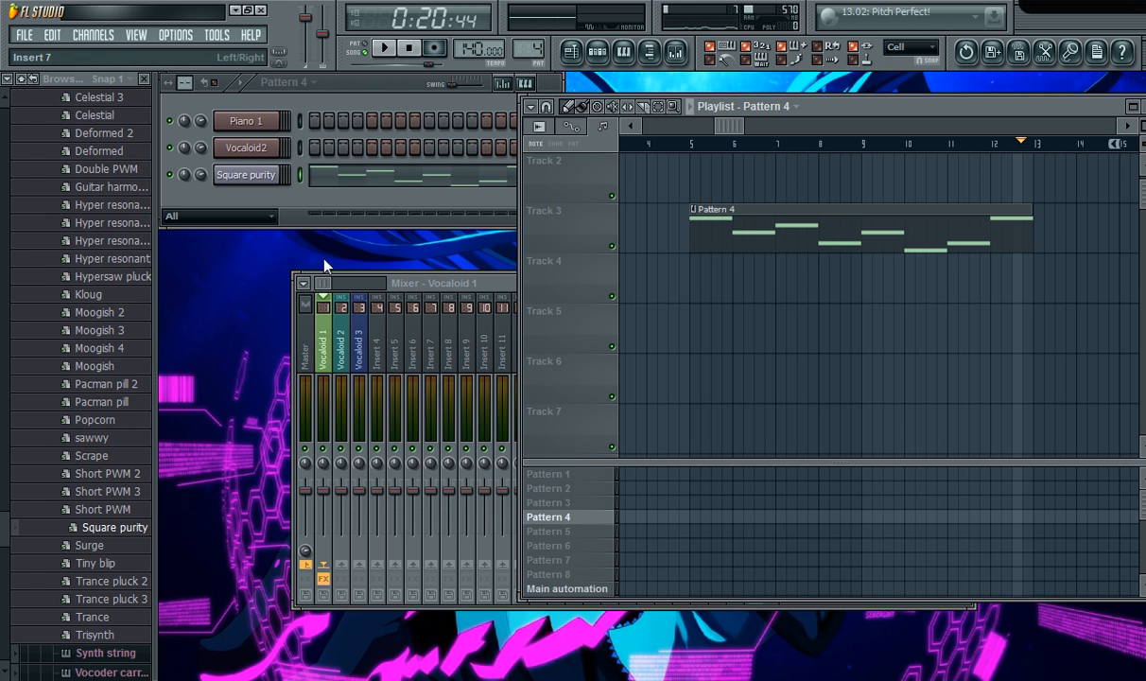
Collapse the Short synth presets in the browser and select Pattern 5.
scroll(128, 206, up, 8)
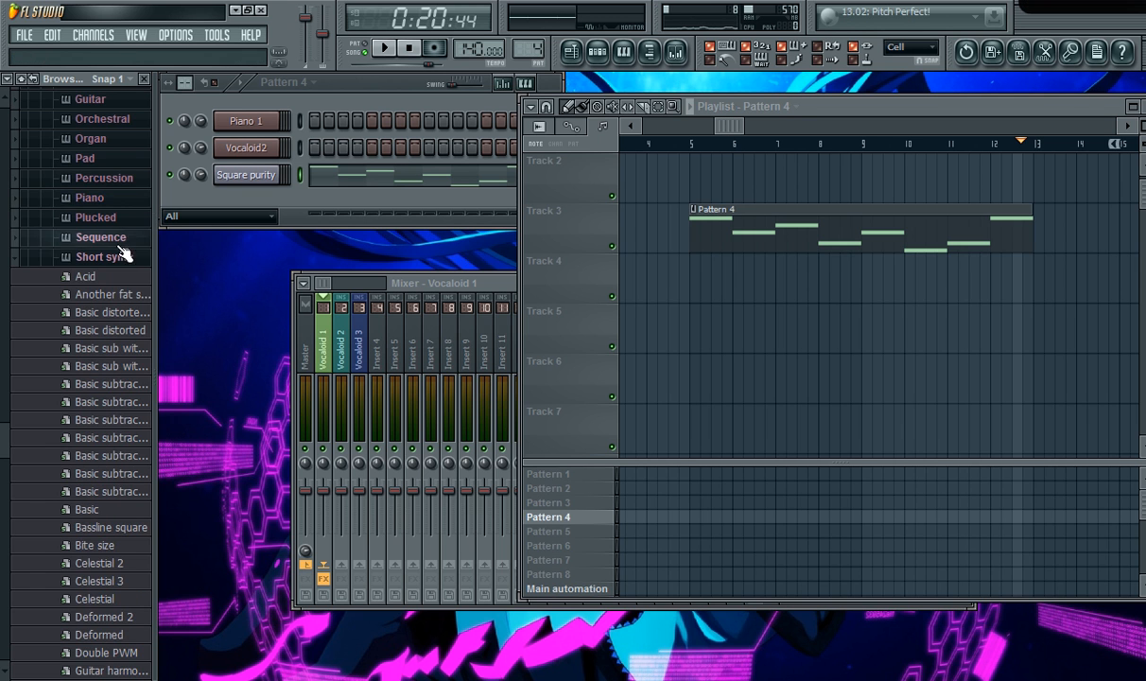
click(123, 257)
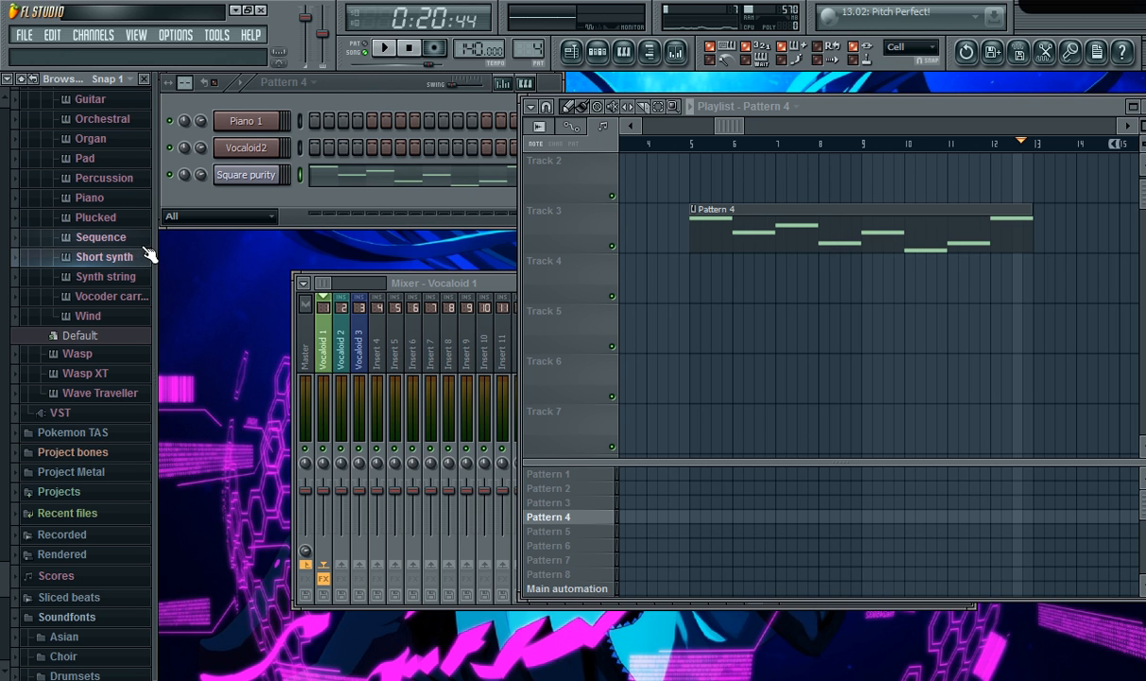
click(593, 532)
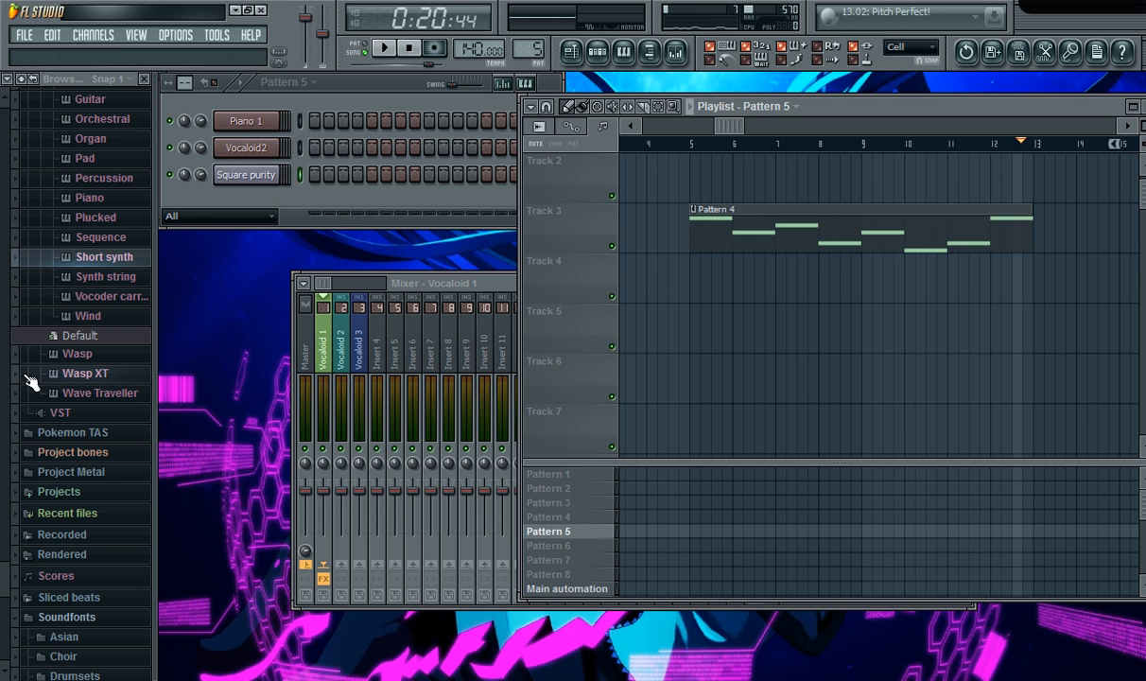
Expand the Sytrus Bell presets in the browser.
scroll(35, 364, up, 1)
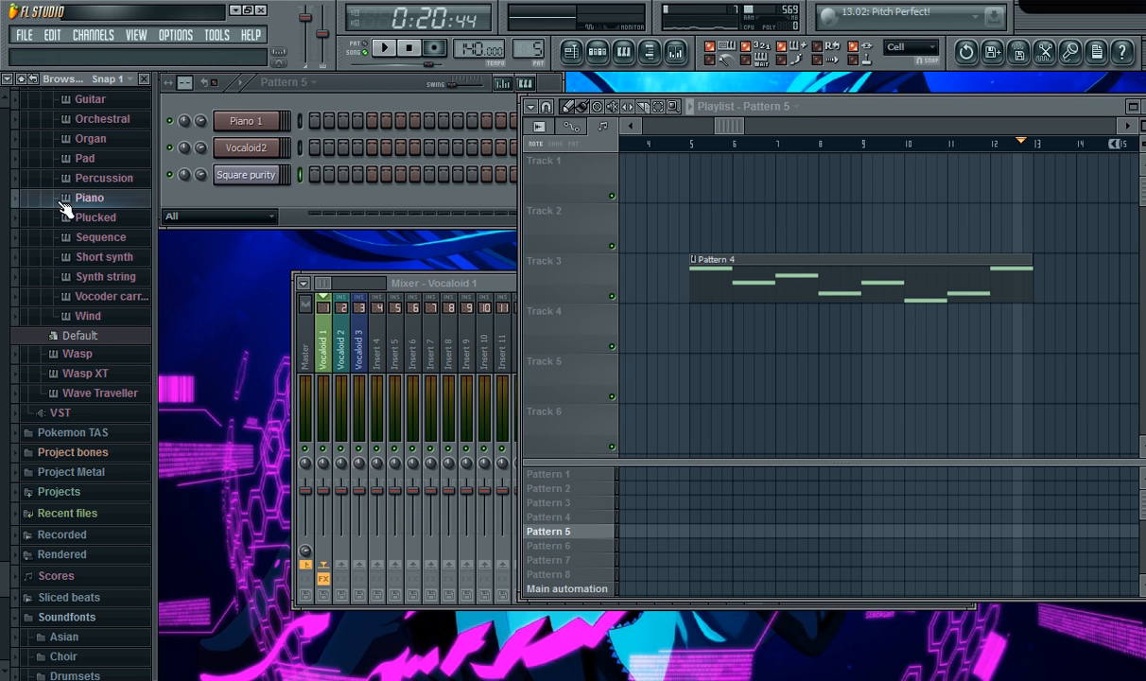
click(64, 200)
scroll(94, 245, up, 6)
click(112, 283)
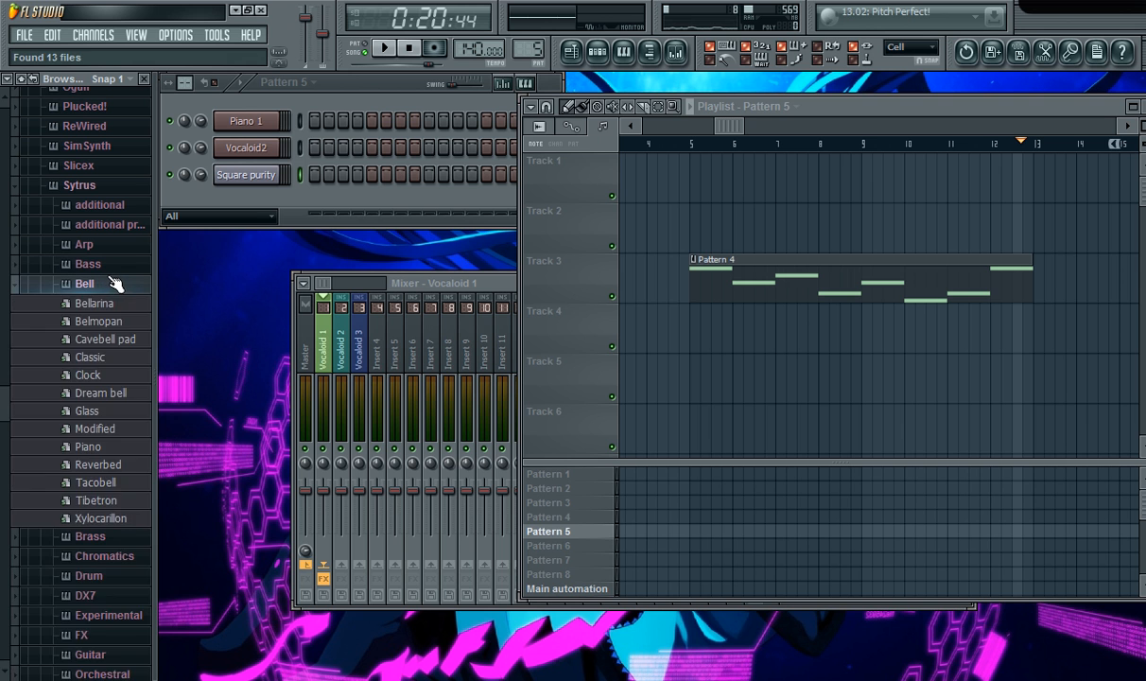
Collapse the Sytrus presets and add the FPC generator's Default drum kit as a new channel, leaving its plugin window closed.
click(113, 283)
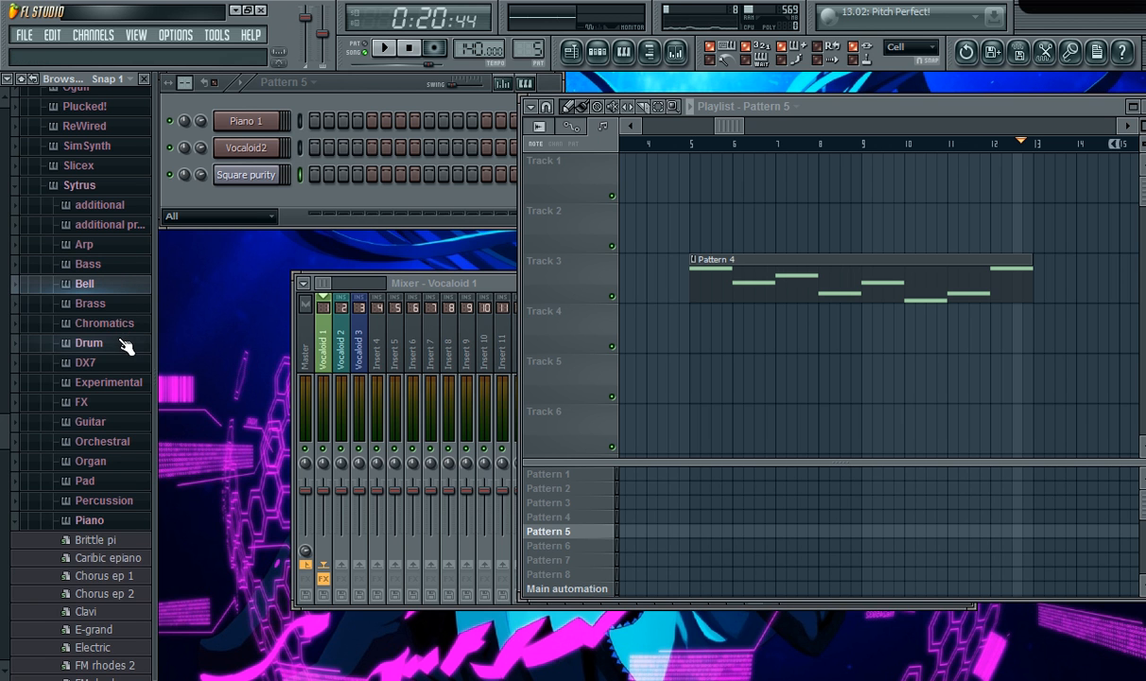
click(90, 184)
scroll(99, 225, up, 4)
scroll(100, 231, up, 3)
click(101, 235)
drag(96, 253, 242, 200)
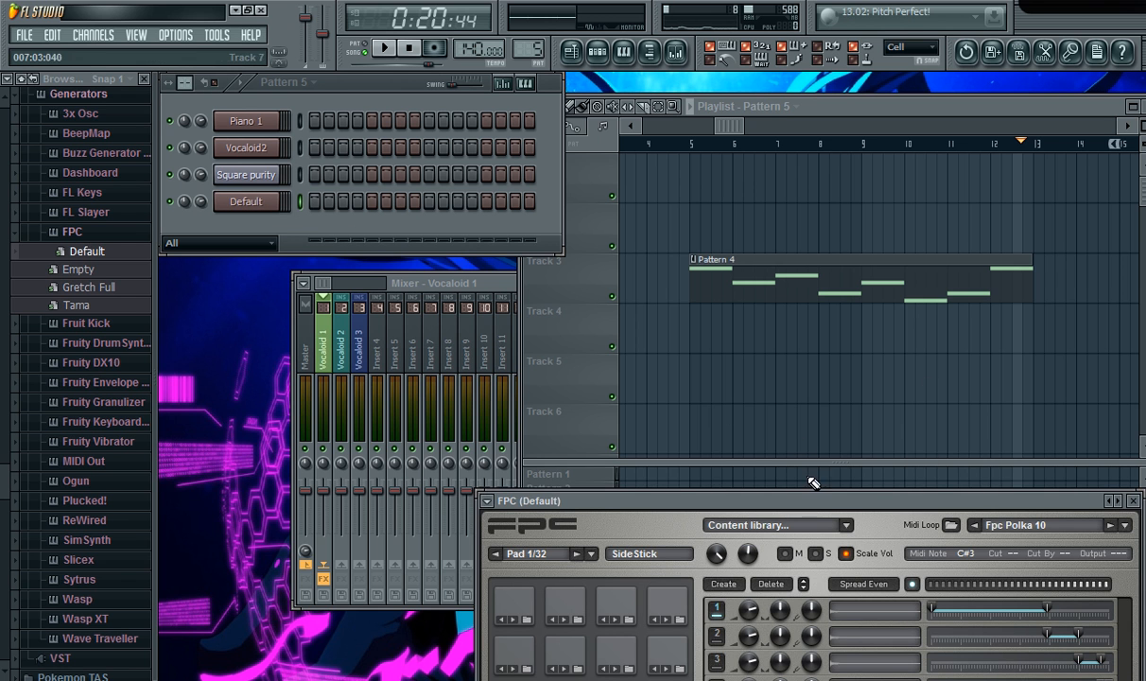
drag(811, 506, 698, 360)
click(1021, 354)
Open the piano roll of the Default drum channel in Pattern 5 with drum names shown on the keyboard.
right_click(263, 197)
click(295, 194)
click(594, 169)
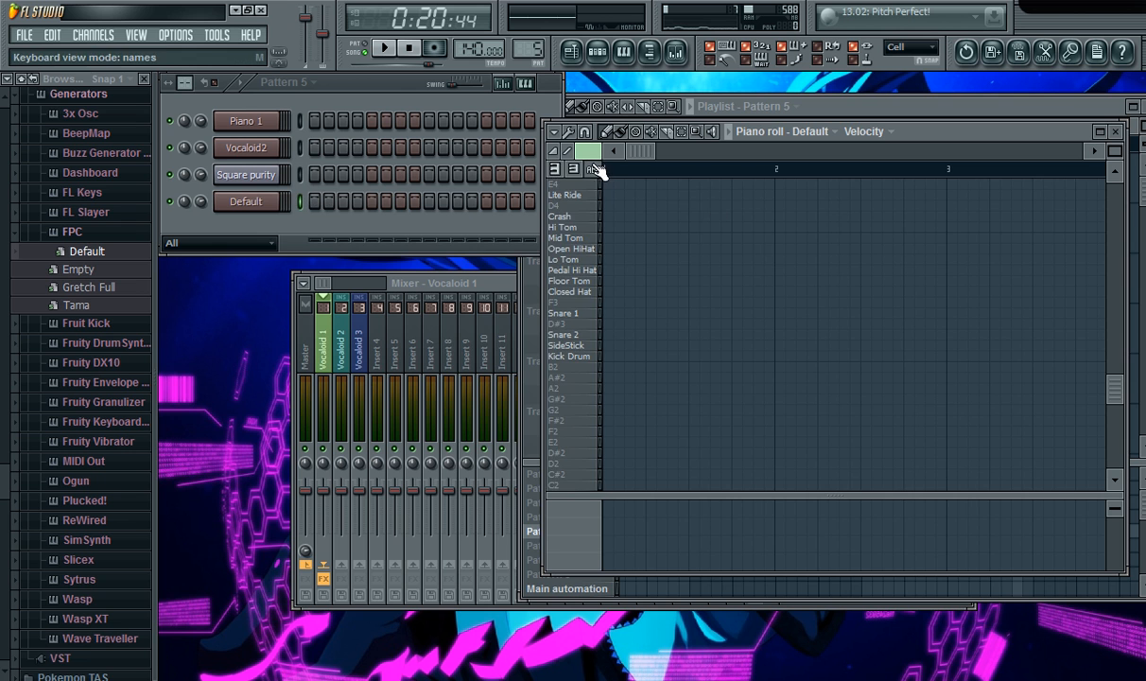
drag(820, 139, 699, 136)
Place half-beat Kick Drum notes on beats 1 and 2 of bar 1 and a Snare 1 note half a beat after beat 2.
click(485, 353)
drag(652, 351, 486, 351)
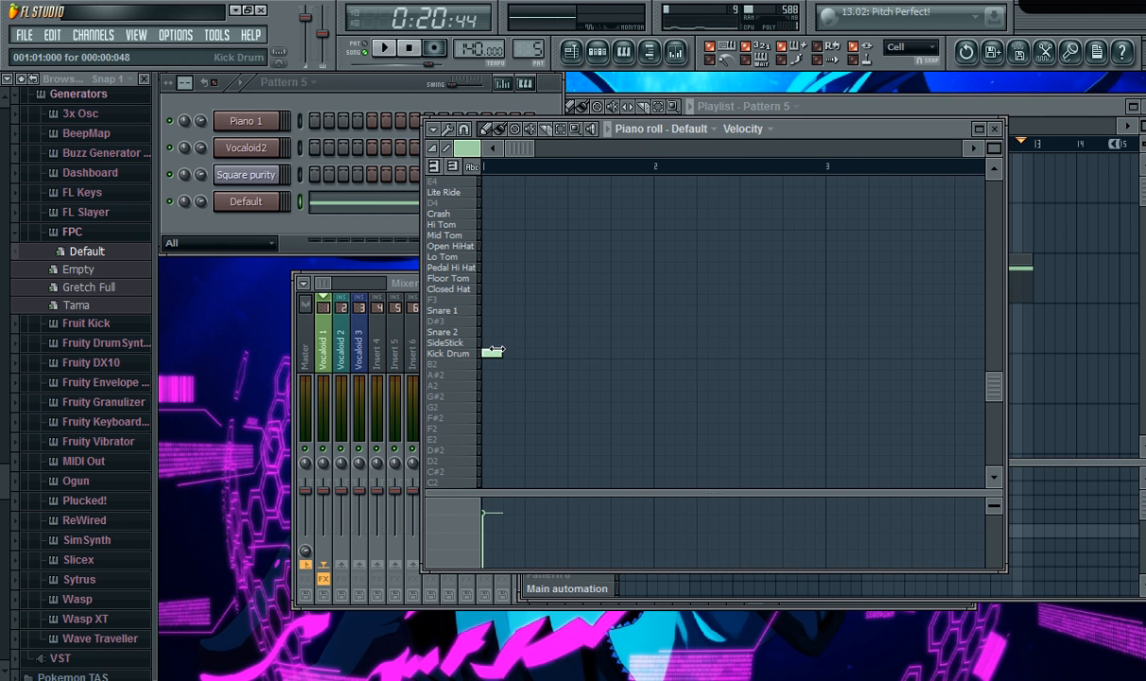
click(513, 353)
click(551, 309)
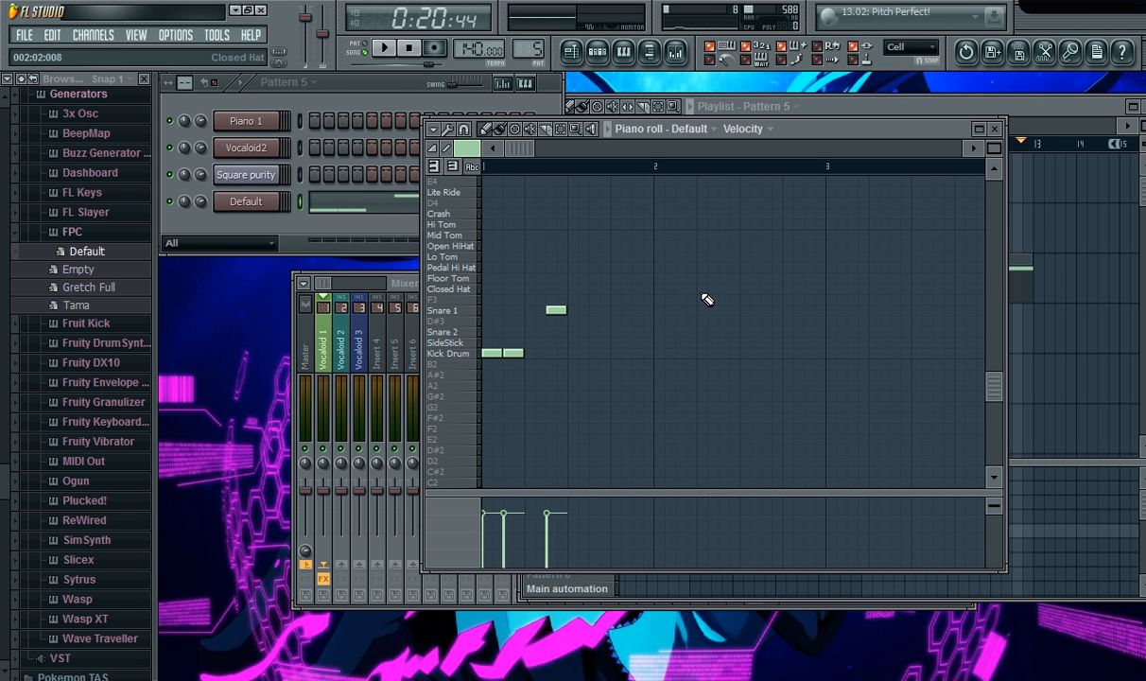
click(384, 47)
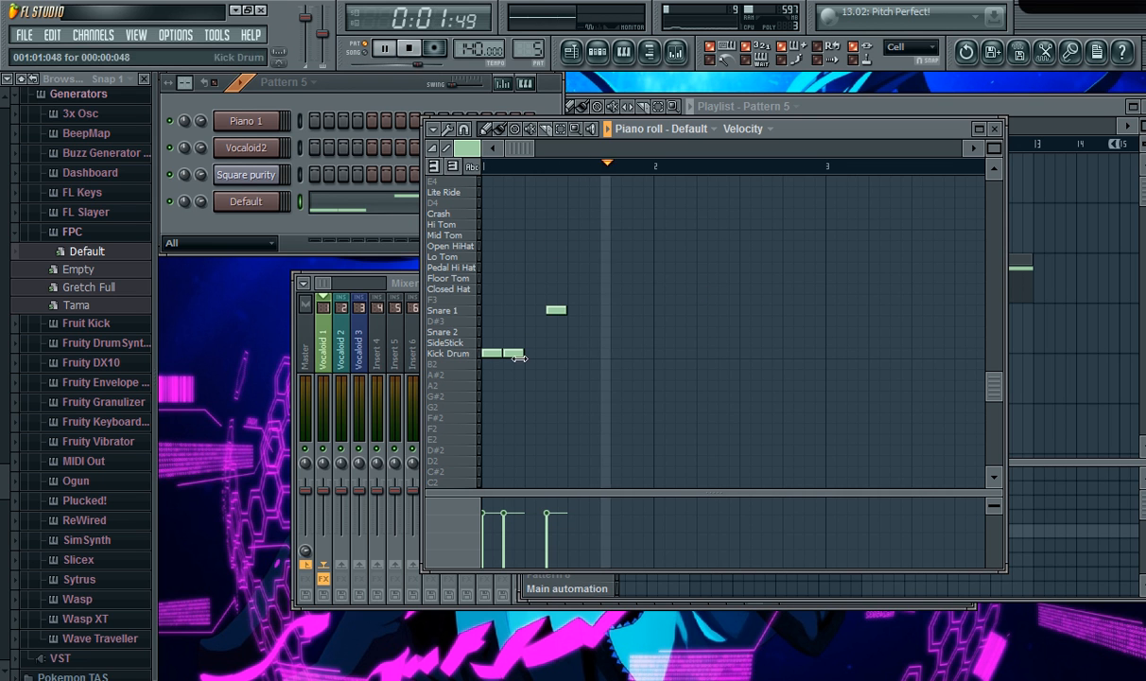
drag(512, 352, 532, 353)
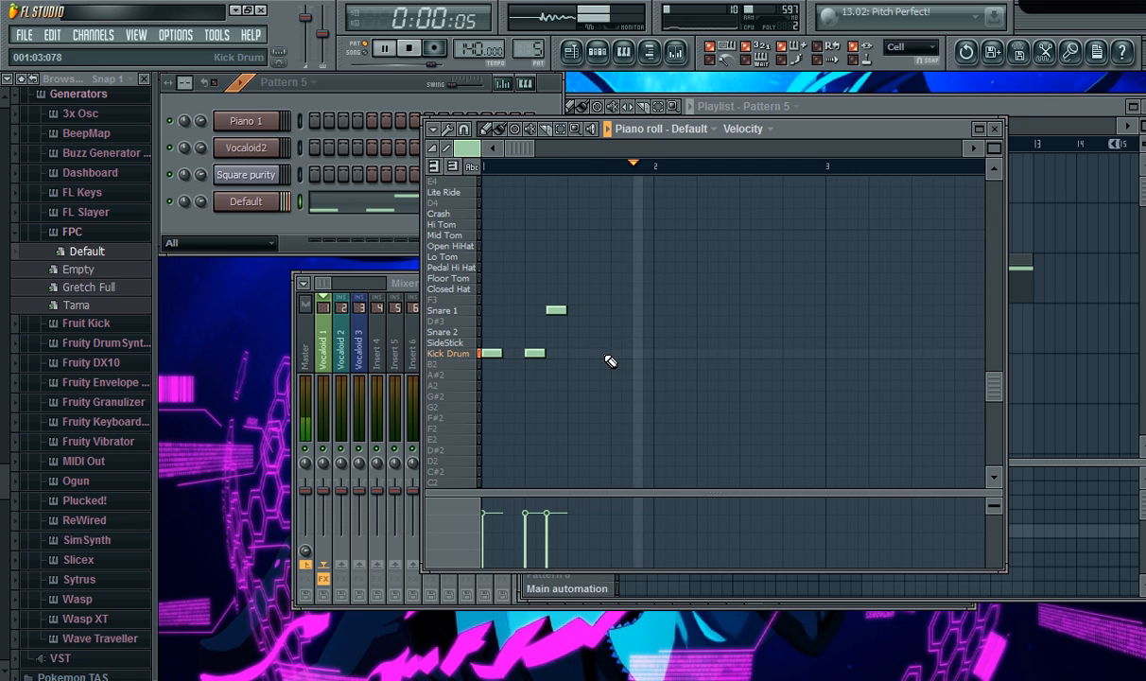
Add kicks on beats 1, 2 and 3 of bar 2 and a Snare 1 note half a beat after beat 3 in both bars.
click(596, 309)
click(662, 352)
click(705, 353)
click(749, 353)
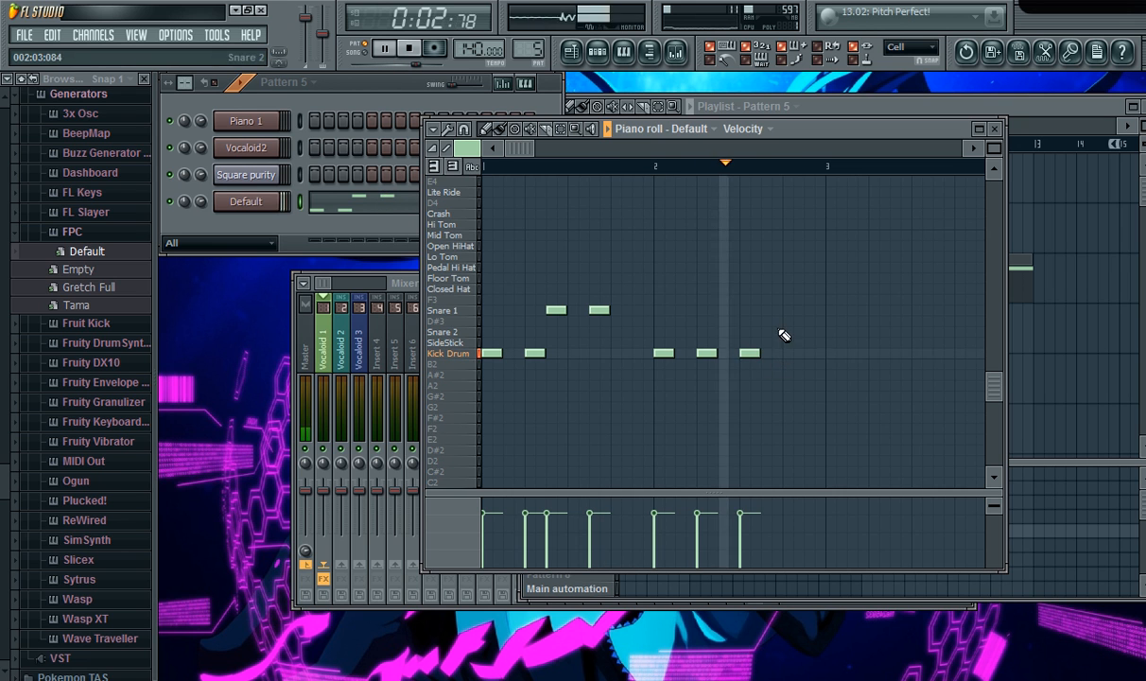
click(765, 309)
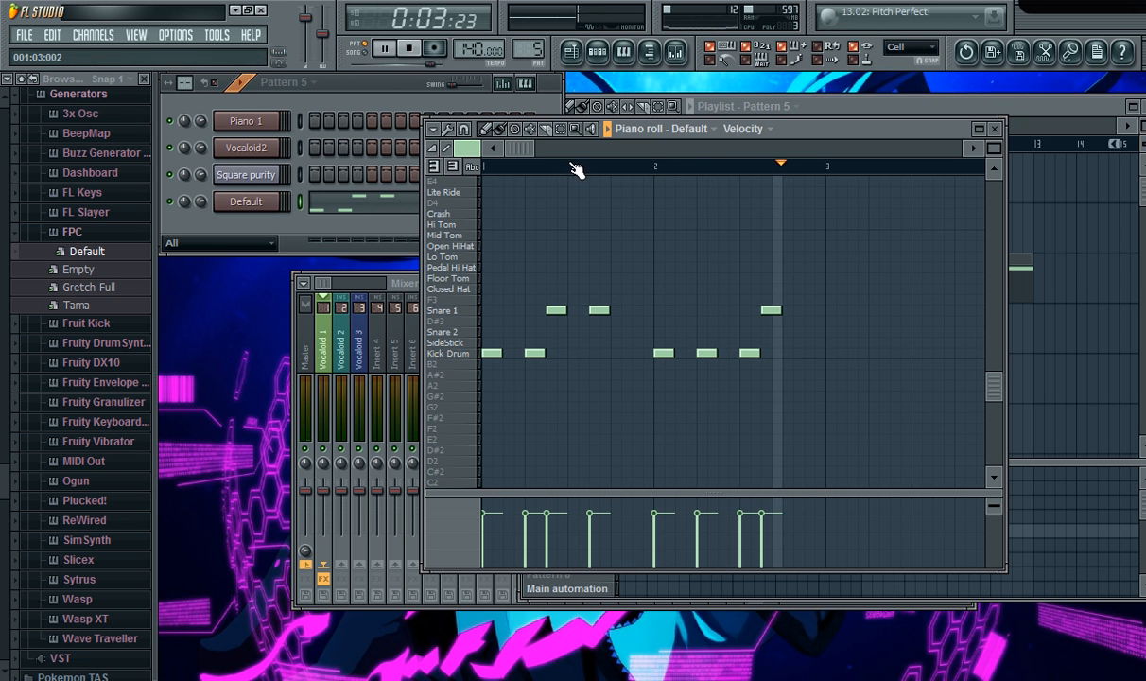
Place Closed Hat notes on every beat of bar 1, and on beat 1 and all four offbeats of bar 2.
click(491, 289)
click(534, 288)
click(577, 289)
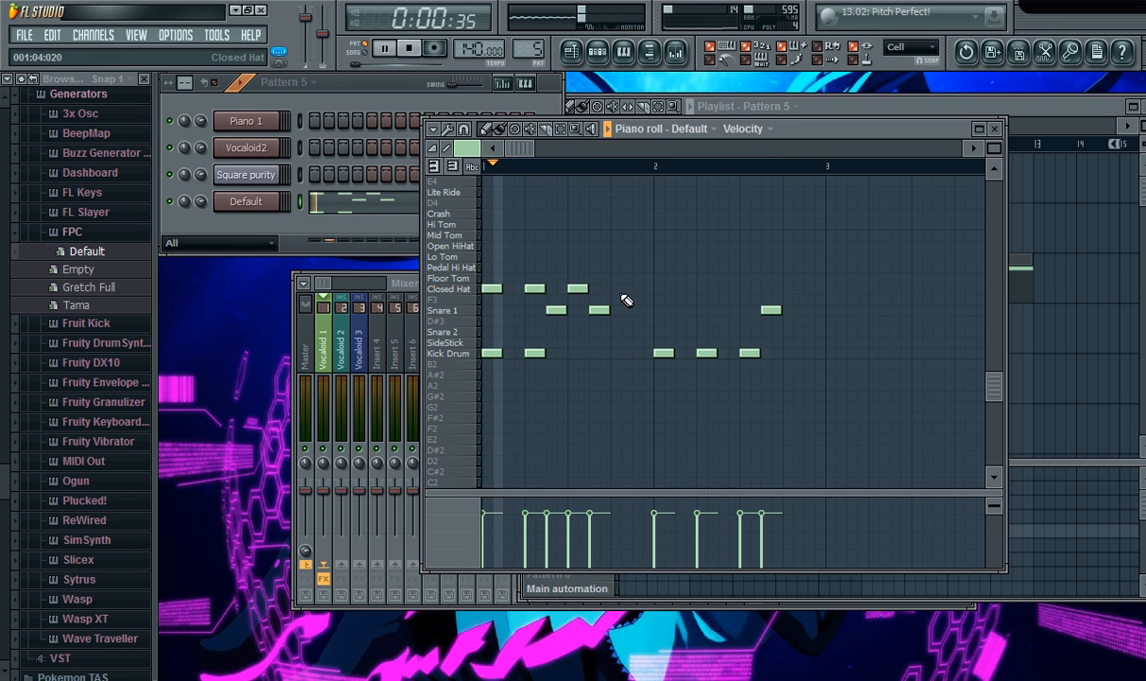
click(620, 289)
click(655, 287)
click(684, 289)
click(728, 288)
click(749, 288)
drag(749, 289, 772, 289)
click(811, 291)
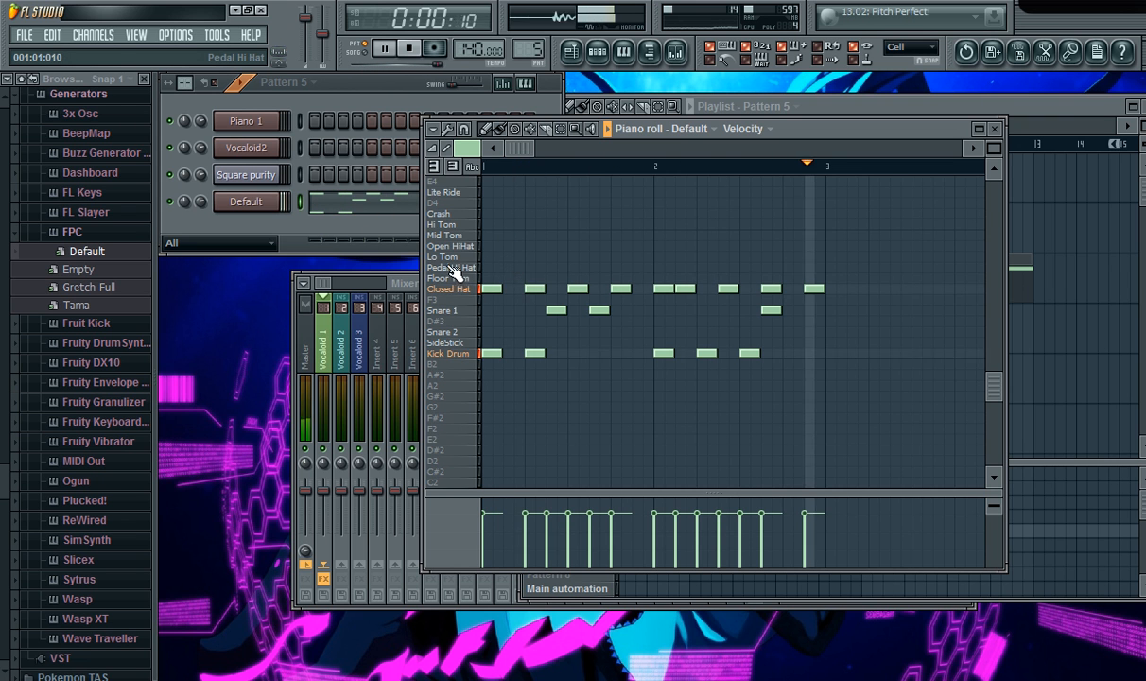
Place Pedal Hi Hat notes on the four offbeats of bar 1 and on beats 2, 3 and 4 of bar 2.
click(512, 266)
click(556, 267)
drag(555, 269, 544, 269)
click(598, 267)
click(642, 267)
click(705, 267)
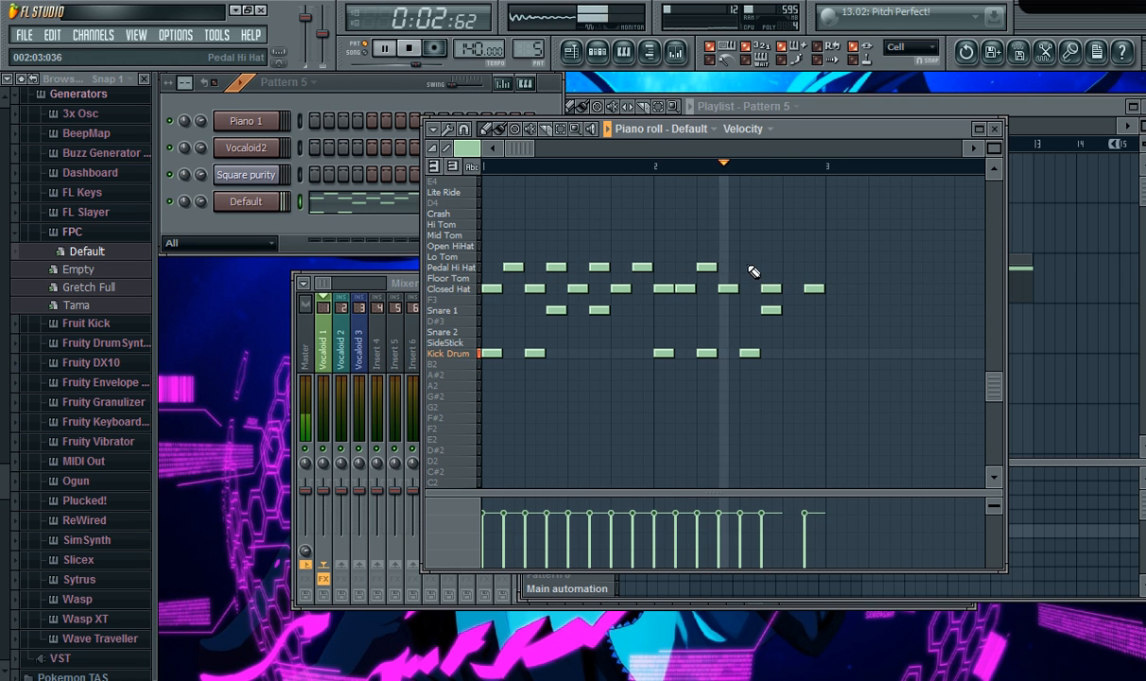
click(749, 266)
click(800, 267)
drag(790, 269, 784, 268)
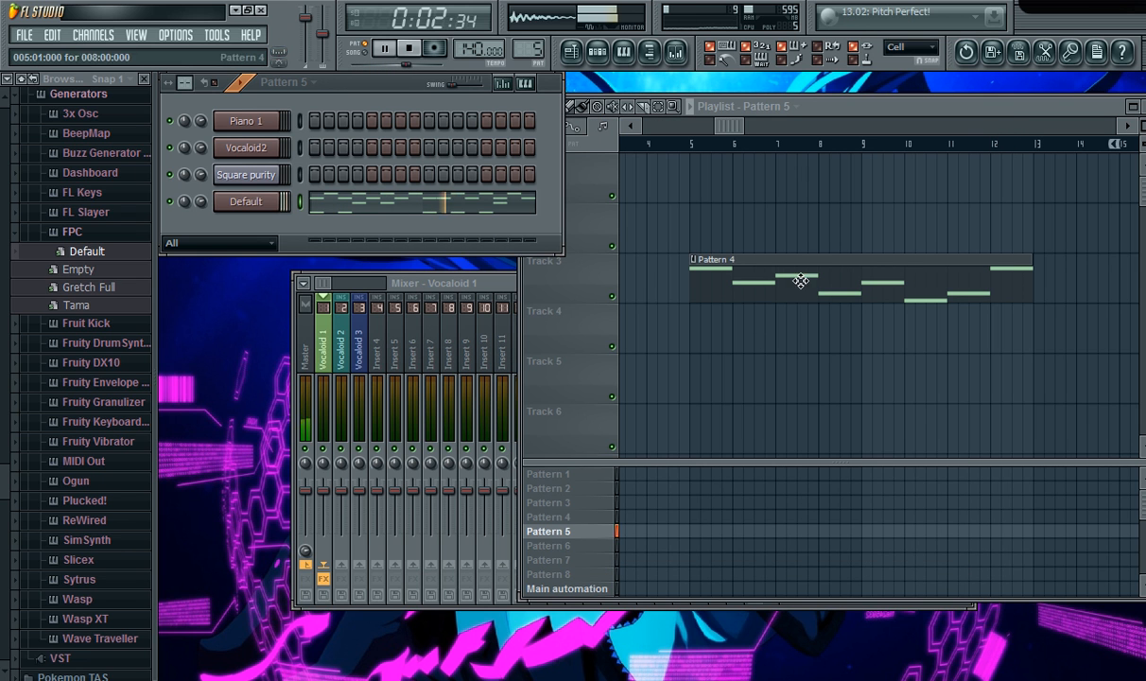
Place four back-to-back Pattern 5 clips on Track 4 from bar 5, matching the length of the Pattern 4 clip.
drag(832, 327, 718, 326)
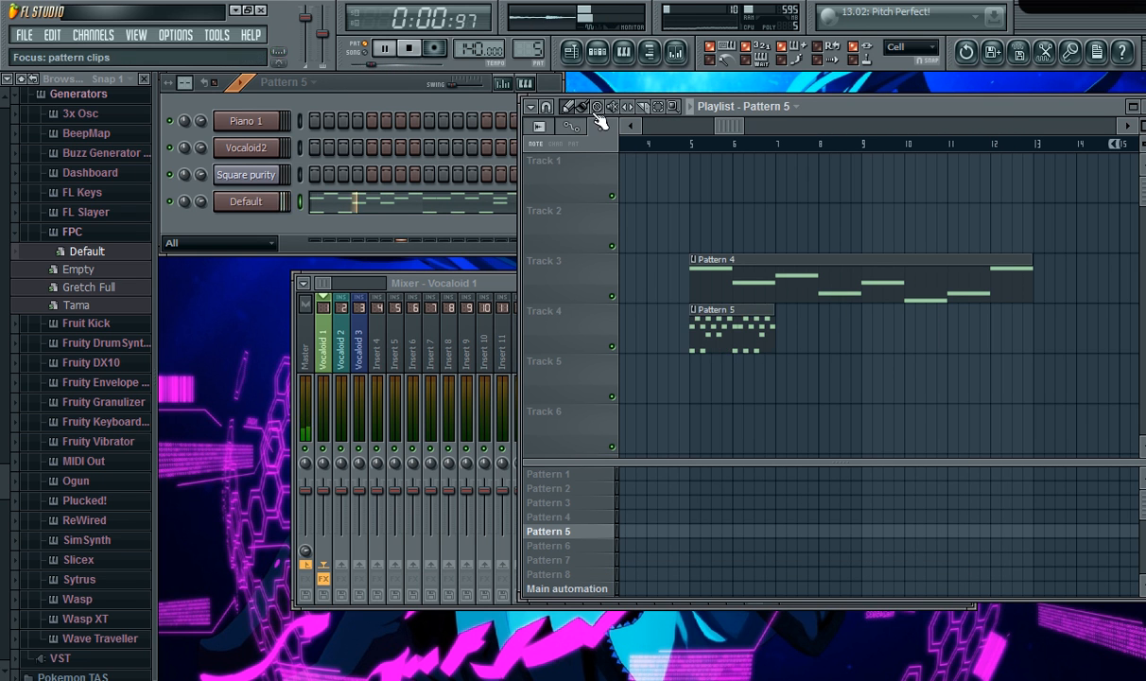
drag(790, 329, 974, 324)
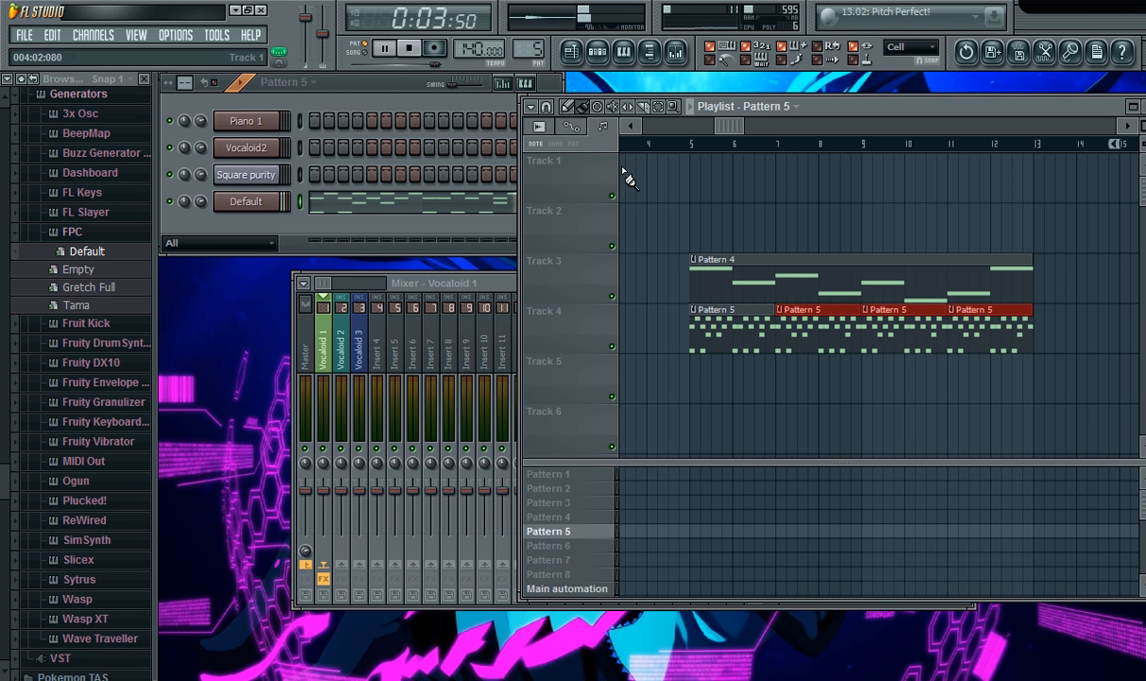
Play the song from just before bar 5 to check the drums, and stop with the playhead back at bar 5.
click(365, 50)
click(383, 49)
click(666, 147)
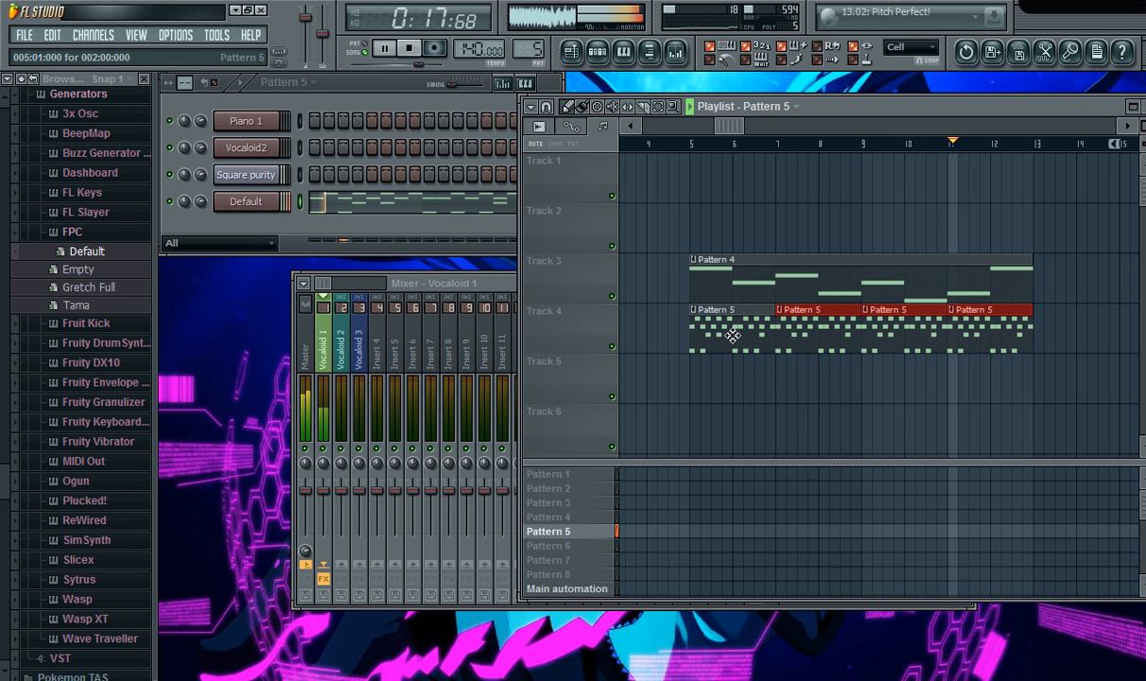
drag(735, 125, 892, 123)
click(418, 49)
drag(882, 127, 750, 141)
click(654, 142)
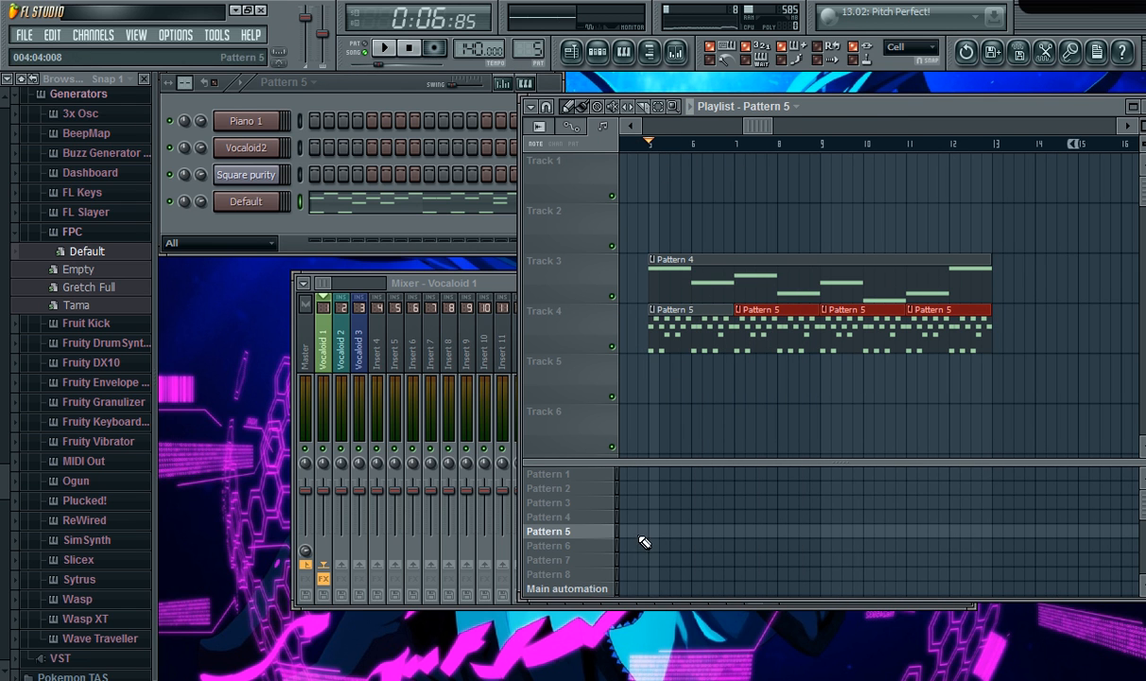
Select Pattern 6 and add the 404 Beep preset from the TS404 channel presets as a new channel.
click(557, 546)
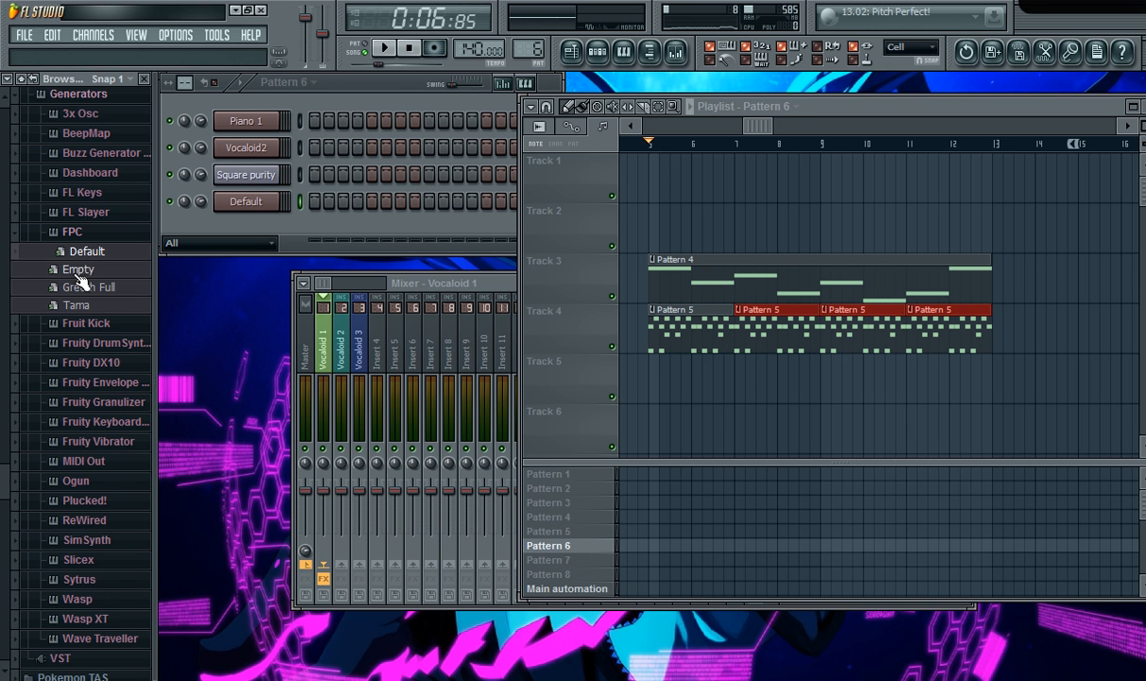
scroll(76, 276, up, 10)
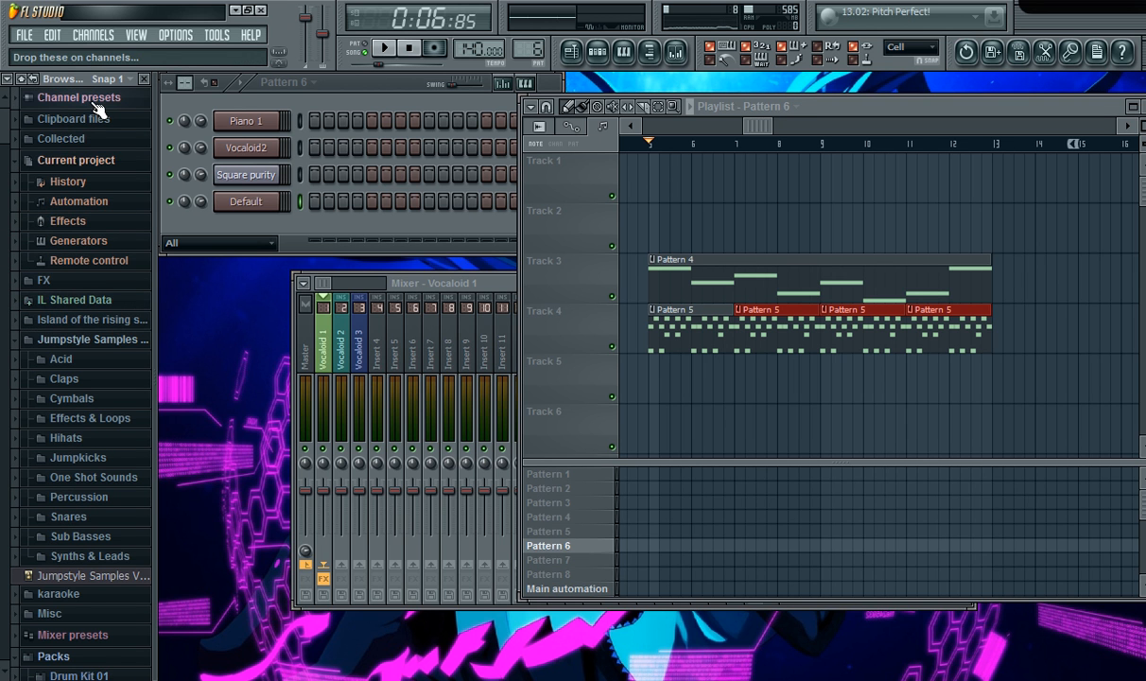
click(102, 109)
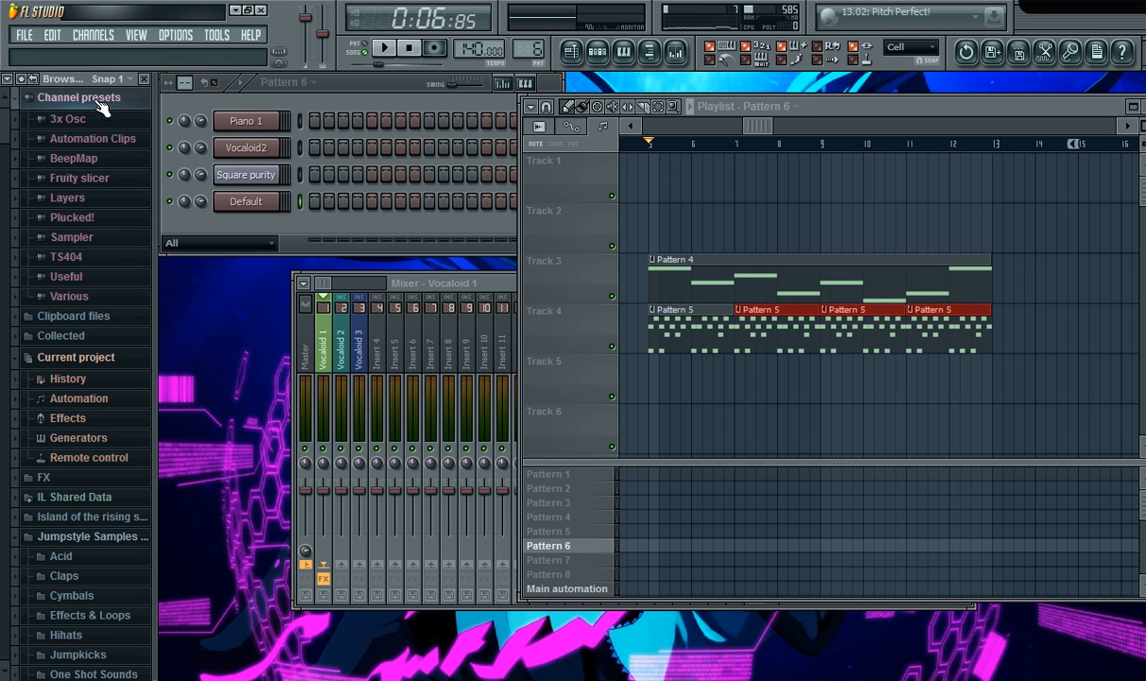
click(106, 264)
scroll(108, 253, up, 3)
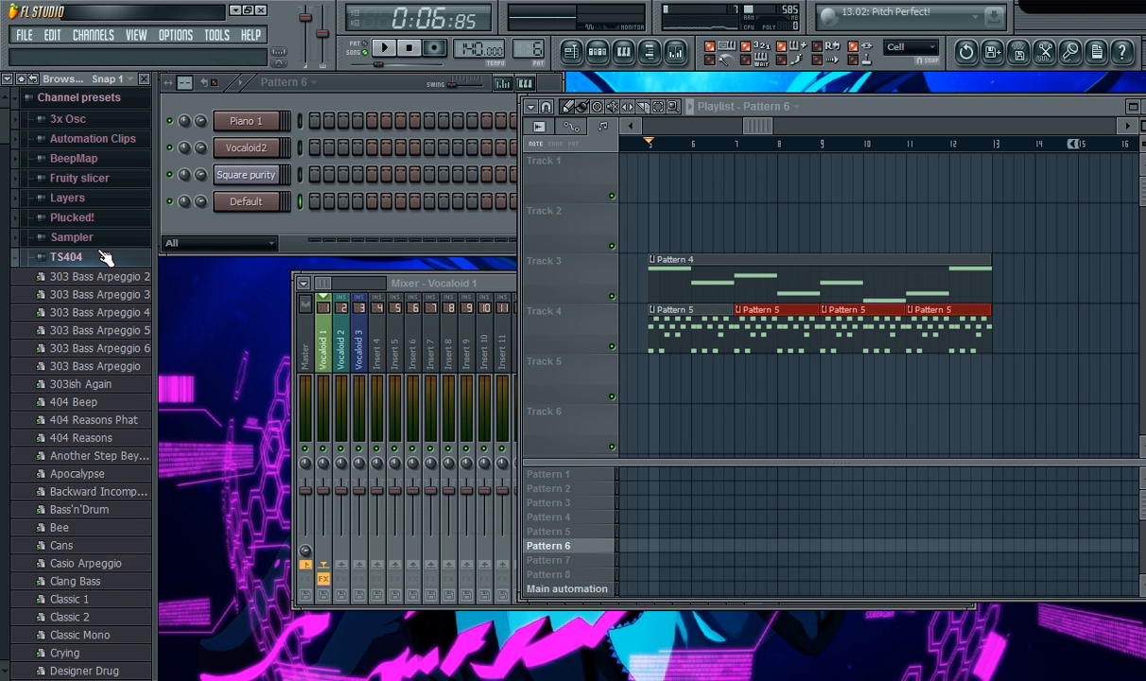
scroll(107, 257, down, 3)
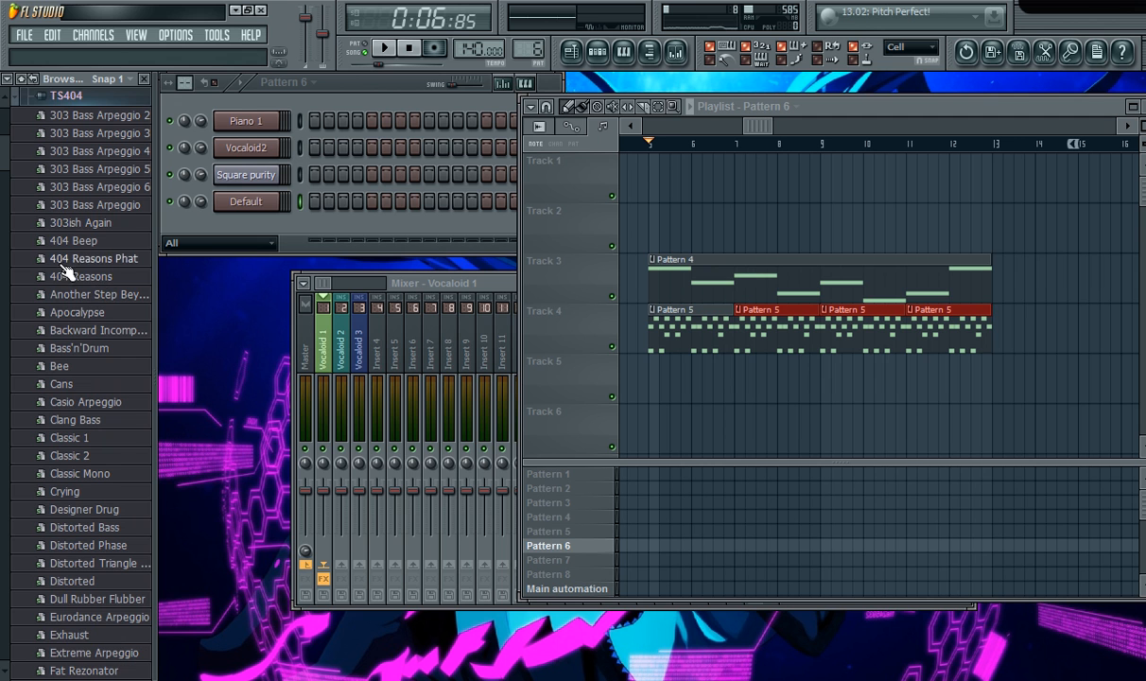
drag(83, 242, 235, 244)
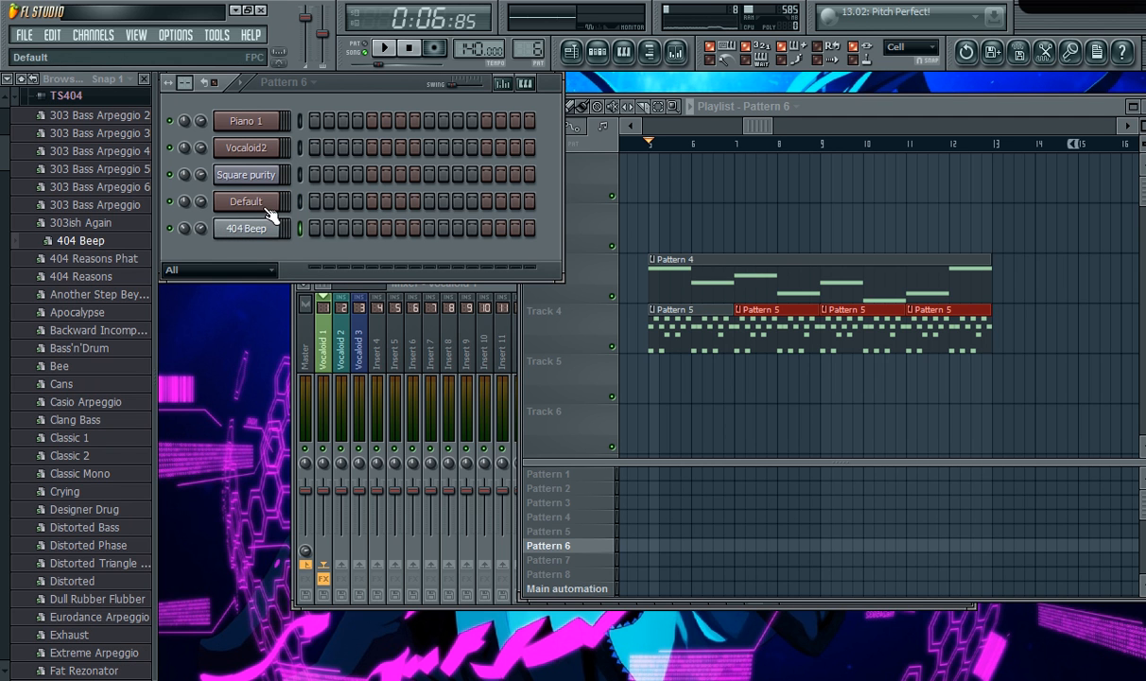
Route the 404 Beep channel to mixer insert 6 and adjust that insert's BIGVERB send level.
click(248, 230)
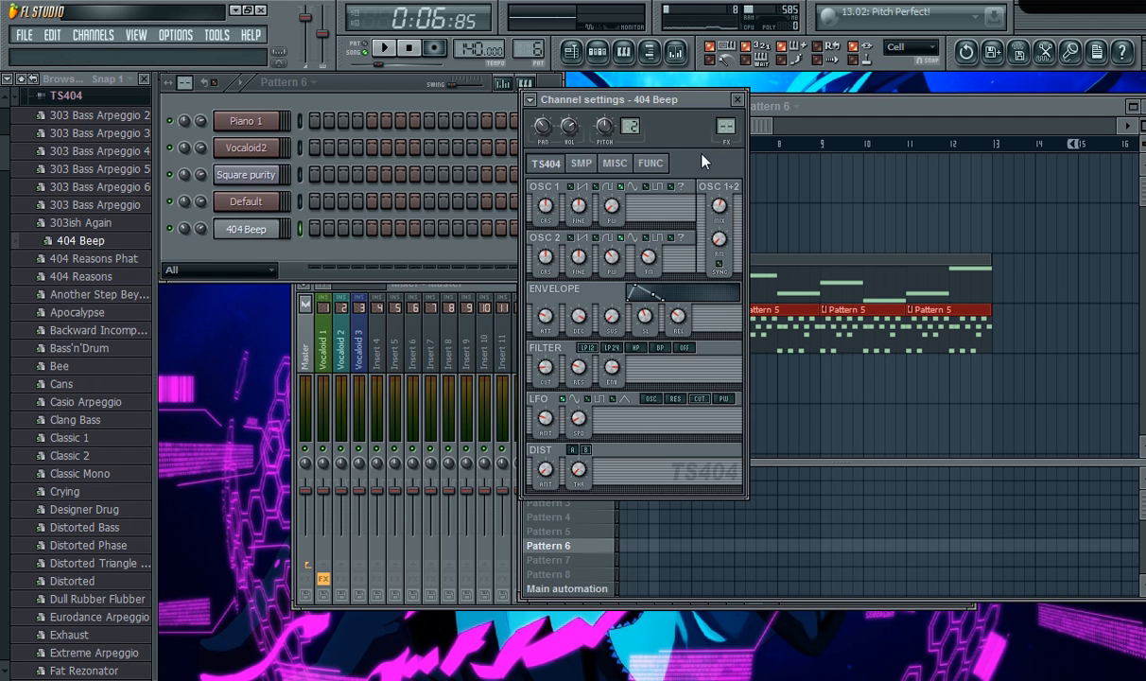
scroll(725, 126, up, 6)
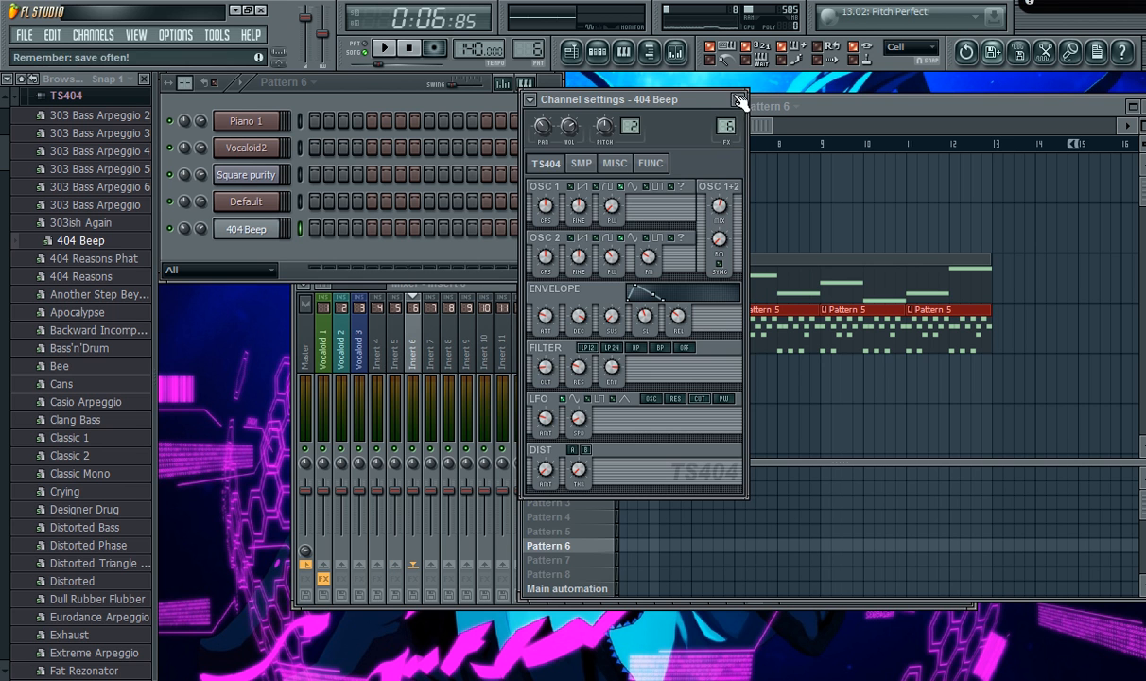
click(738, 99)
click(677, 54)
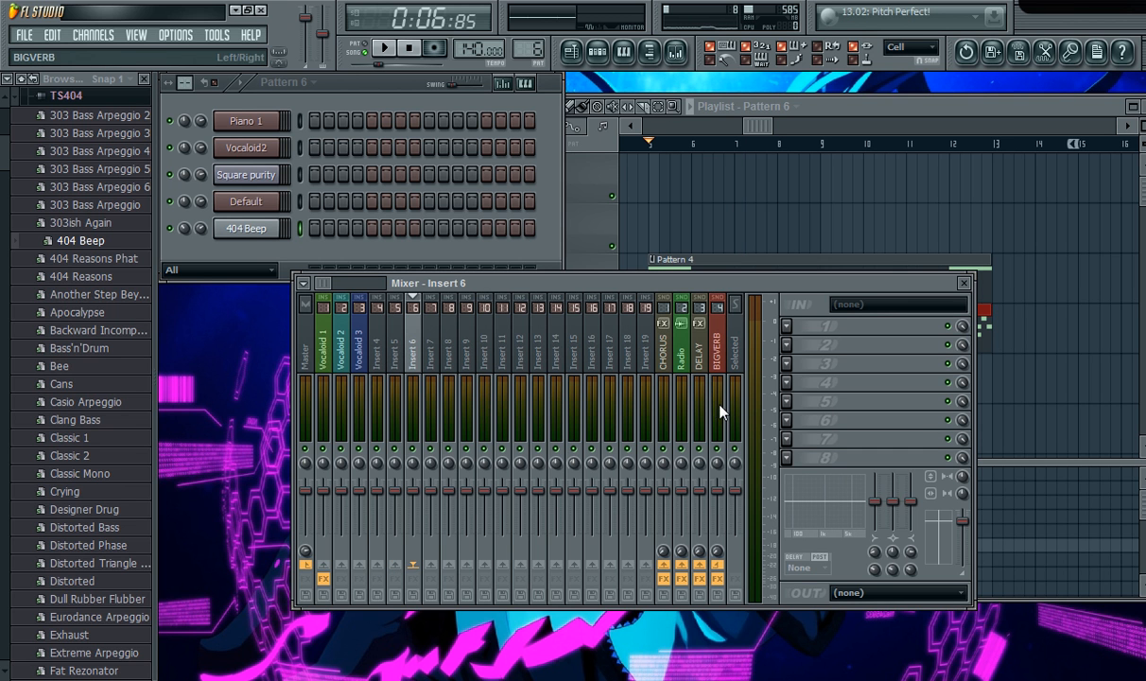
mouse_move(717, 551)
mouse_down()
mouse_move(719, 541)
mouse_move(666, 551)
mouse_move(716, 559)
mouse_up()
key(F9)
Open the 404 Beep piano roll, place one-beat E5 and G5 notes on beats 1 and 2 of bar 1, and audition them.
right_click(246, 231)
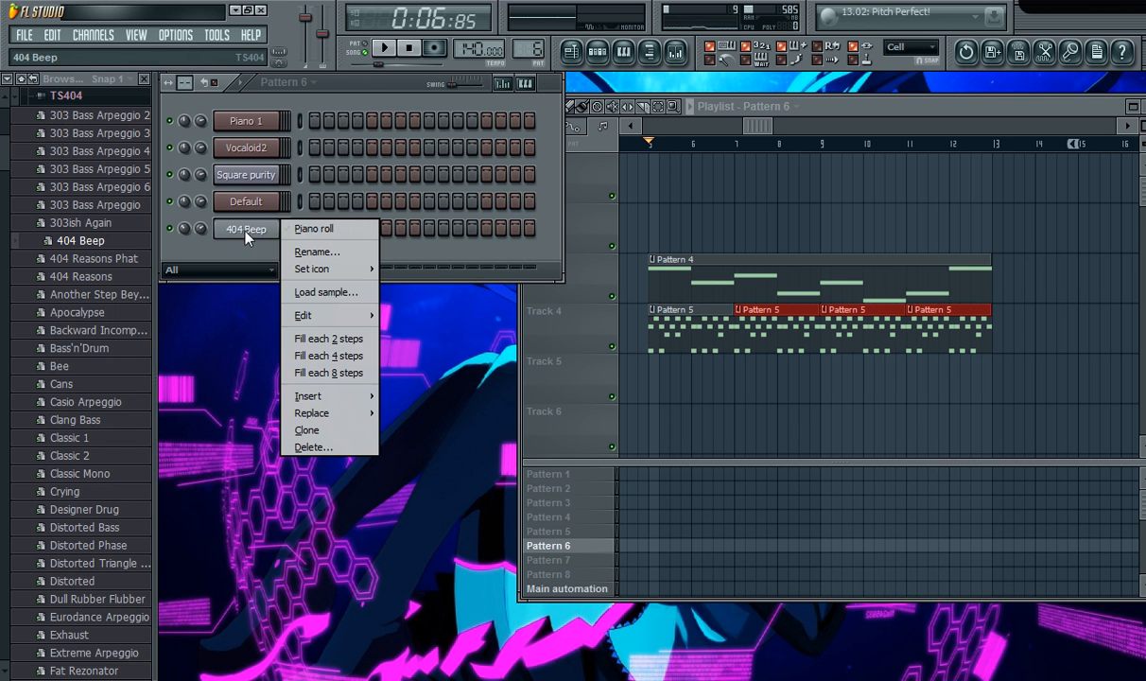
click(323, 229)
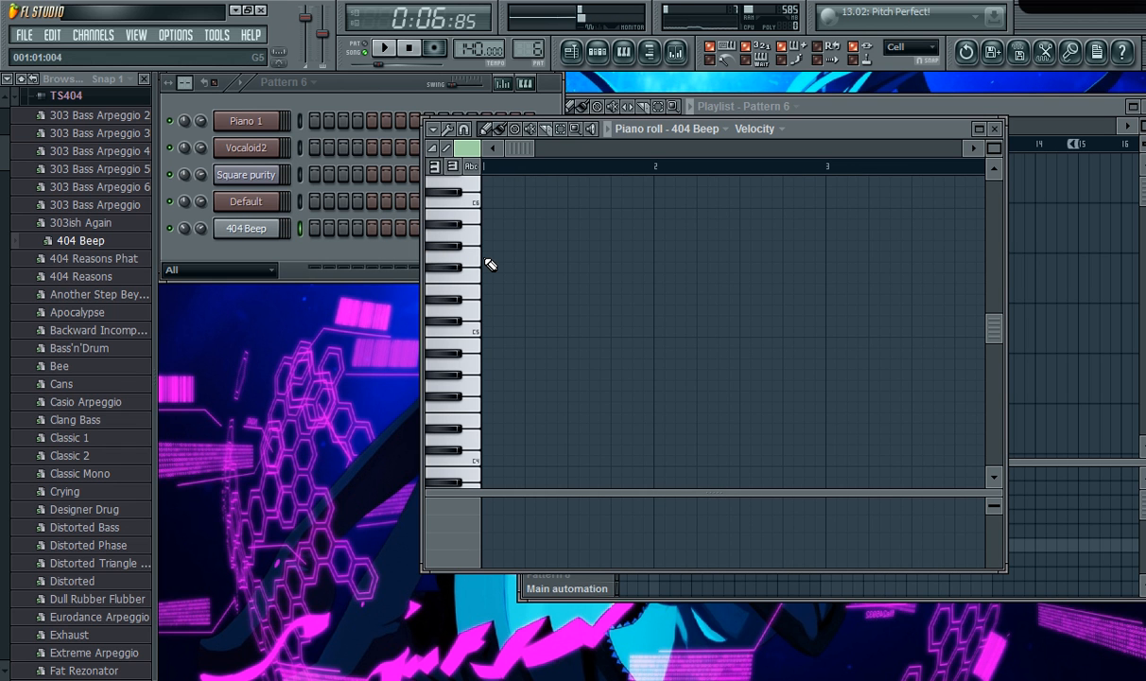
drag(484, 272, 490, 306)
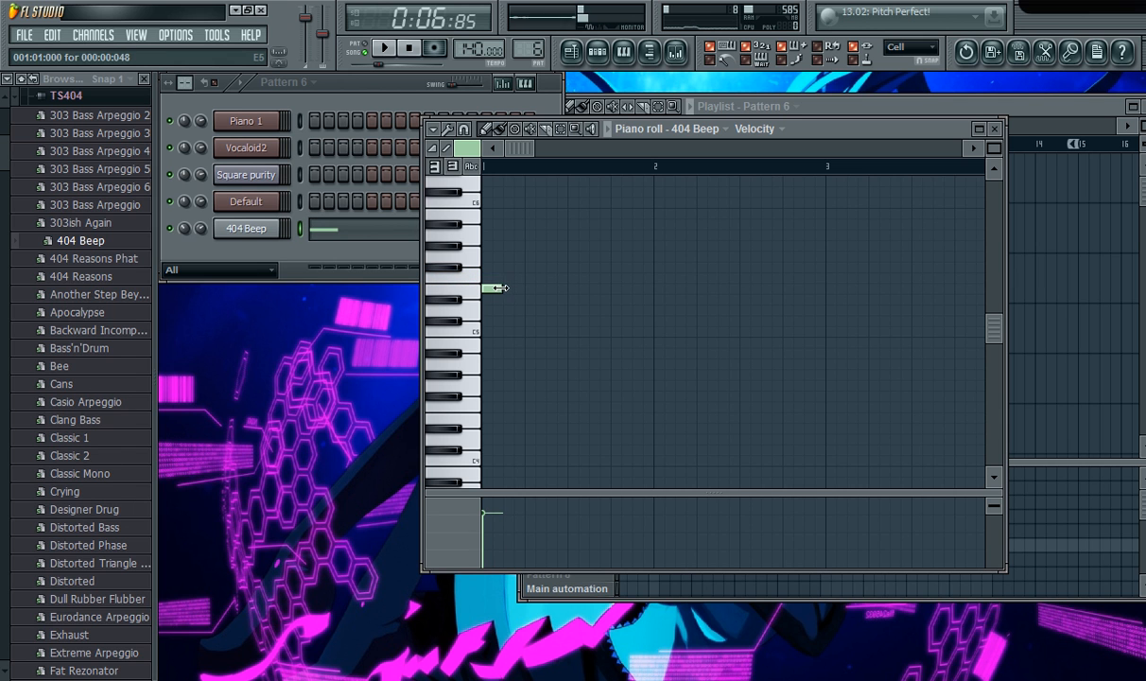
click(532, 256)
click(383, 48)
click(408, 47)
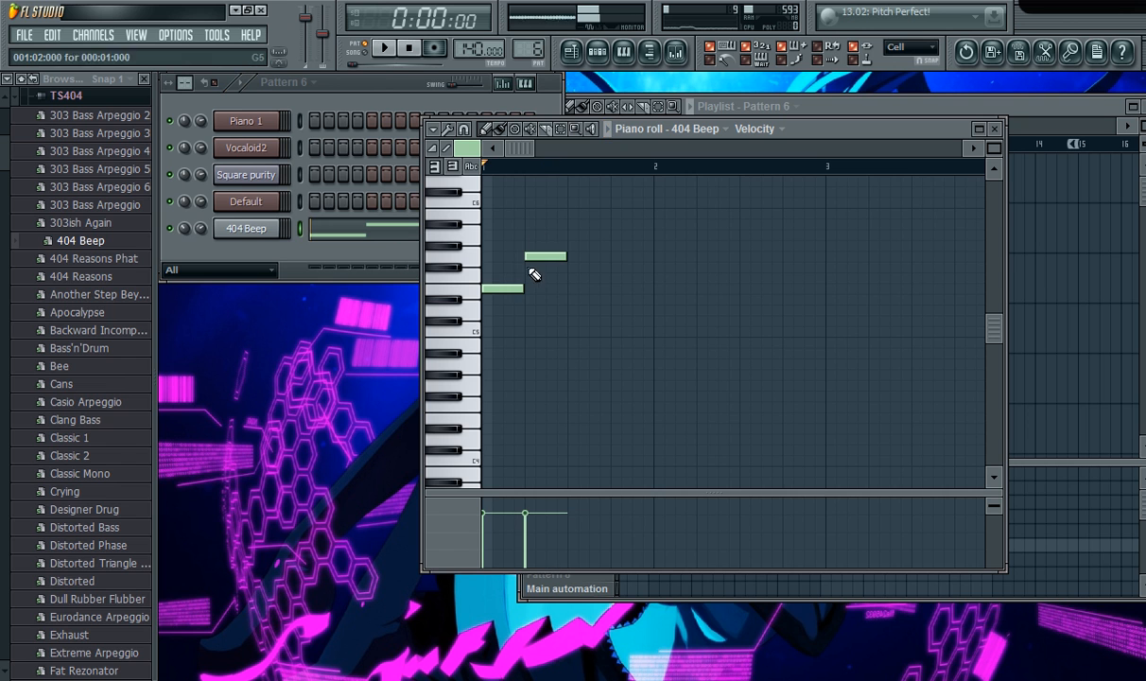
Shorten the E5 and G5 notes to half a beat, with G5 directly after E5, and play the pattern.
drag(554, 256, 523, 255)
click(389, 50)
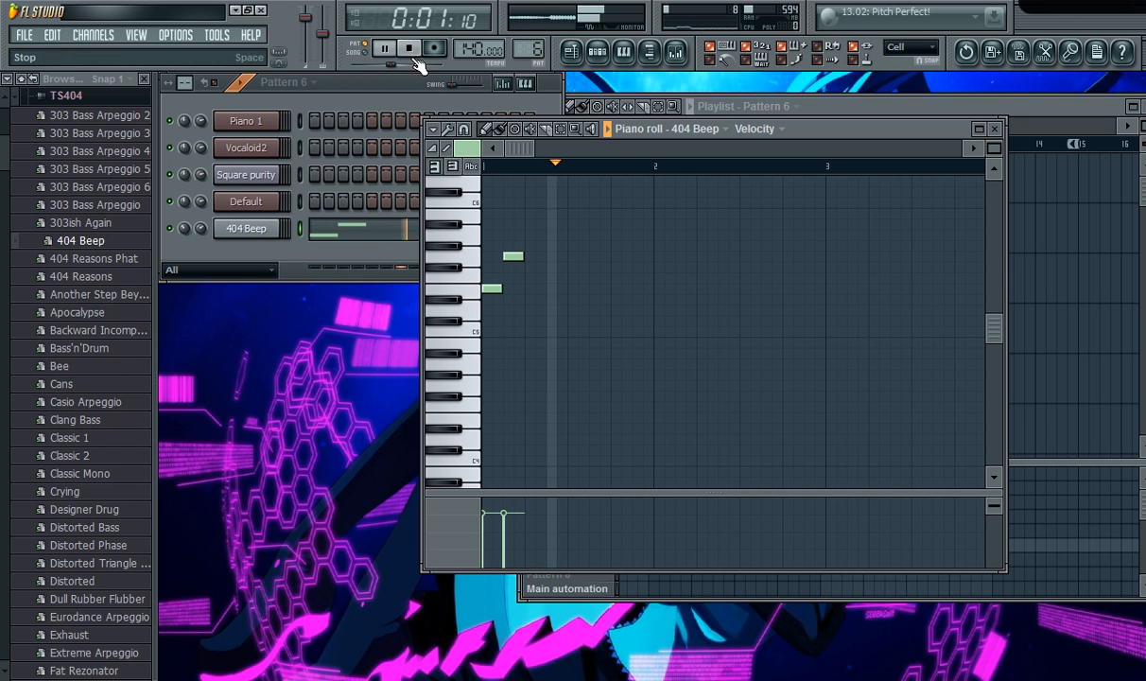
key(space)
Add half-beat B5 notes on beat 4 of bar 1 and beat 1 of bar 2 while playing the pattern.
scroll(644, 223, up, 3)
click(622, 234)
drag(621, 241, 614, 273)
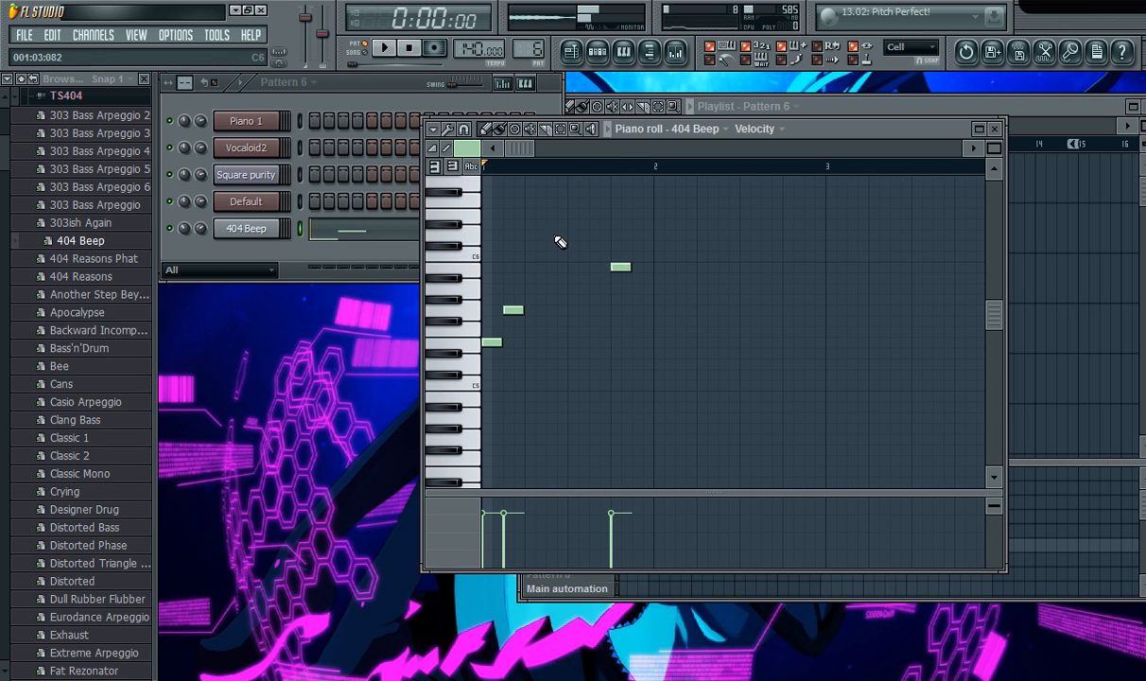
click(384, 47)
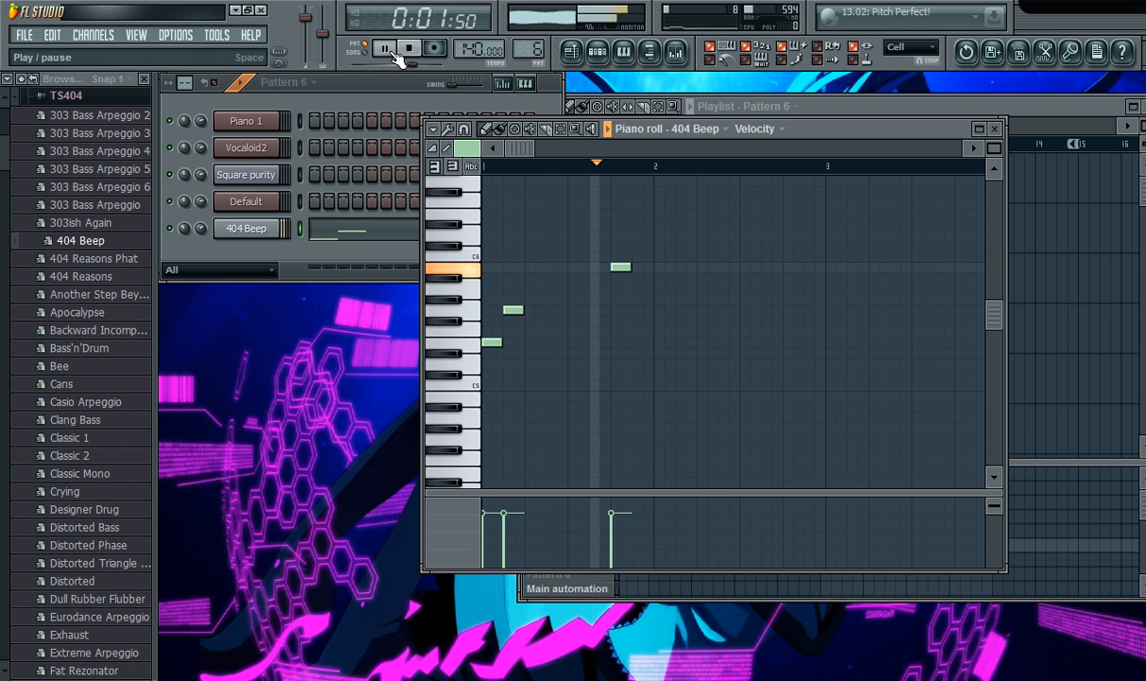
click(662, 268)
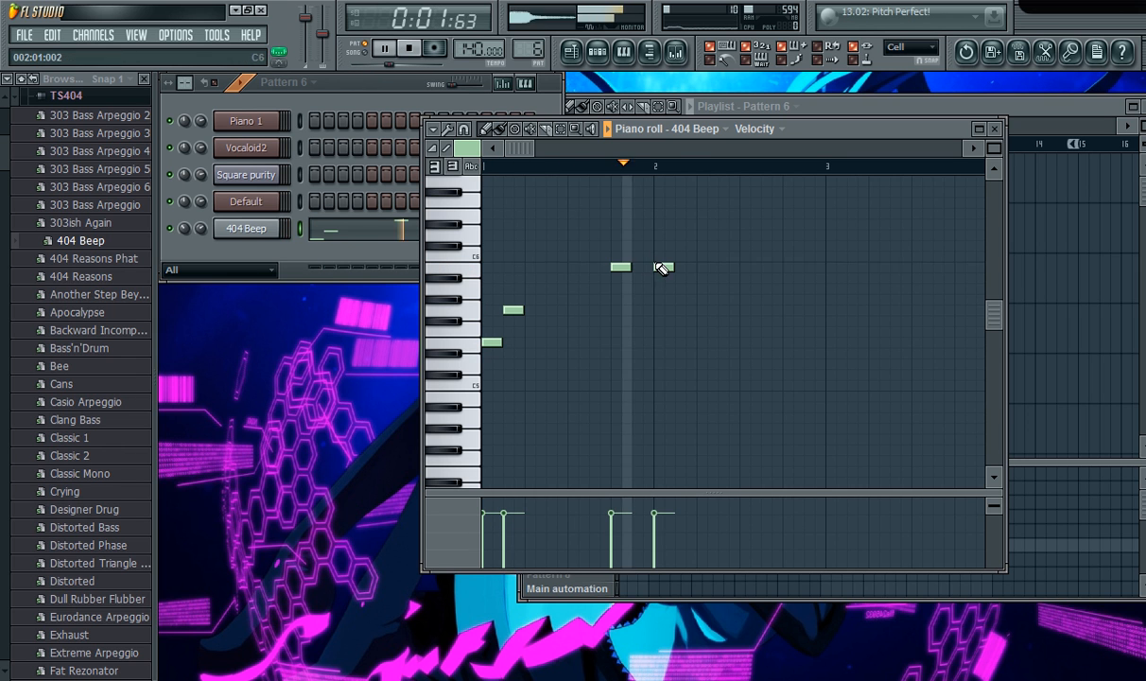
drag(517, 148, 583, 153)
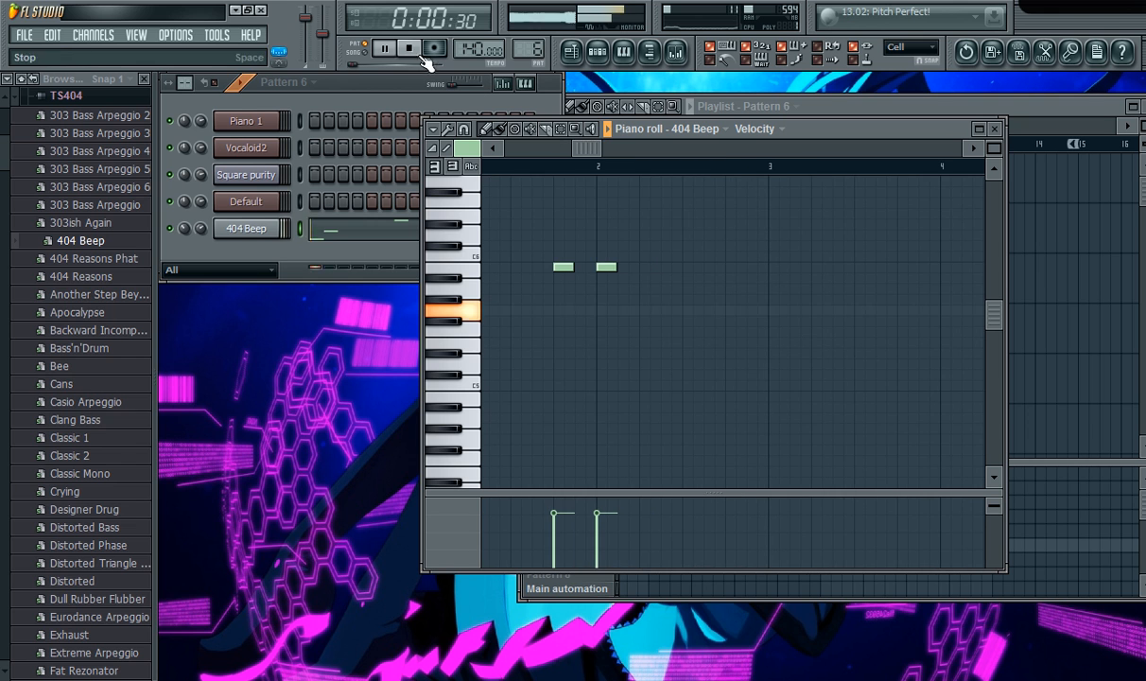
Stop playback and add half-beat notes D6 on beat 3 and B5 on beat 4 of bar 2.
click(409, 48)
click(690, 212)
drag(687, 230, 689, 238)
click(725, 270)
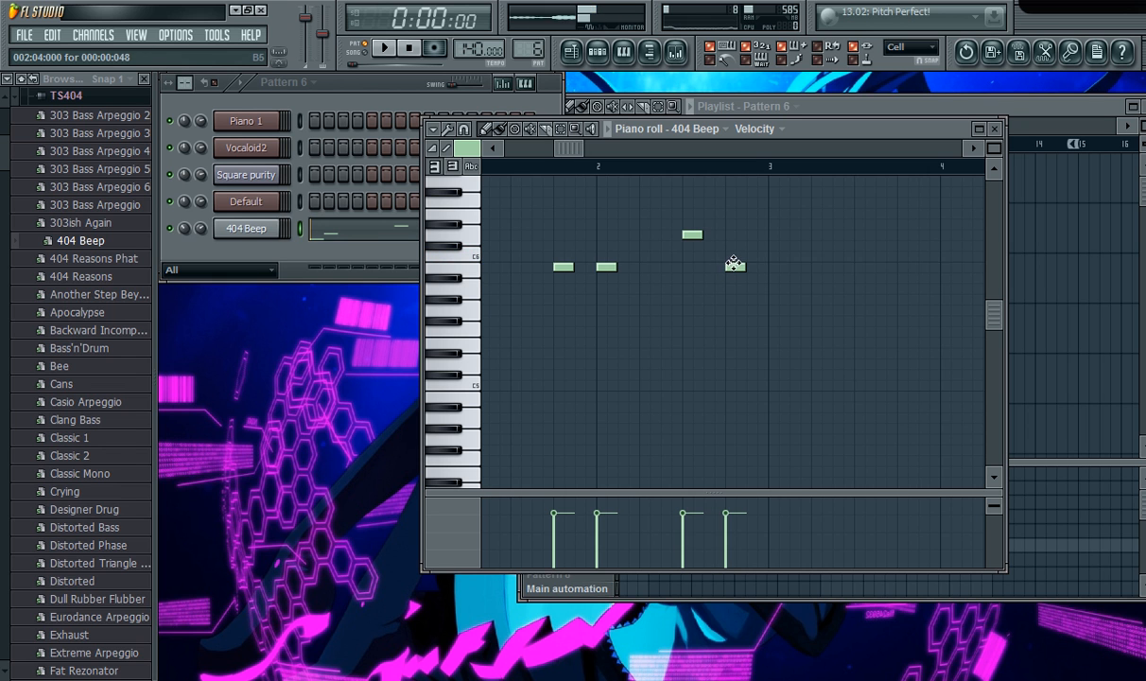
Add half-beat A5, G5 and F#5 notes in direct succession from beat 2 of bar 3.
drag(576, 148, 716, 149)
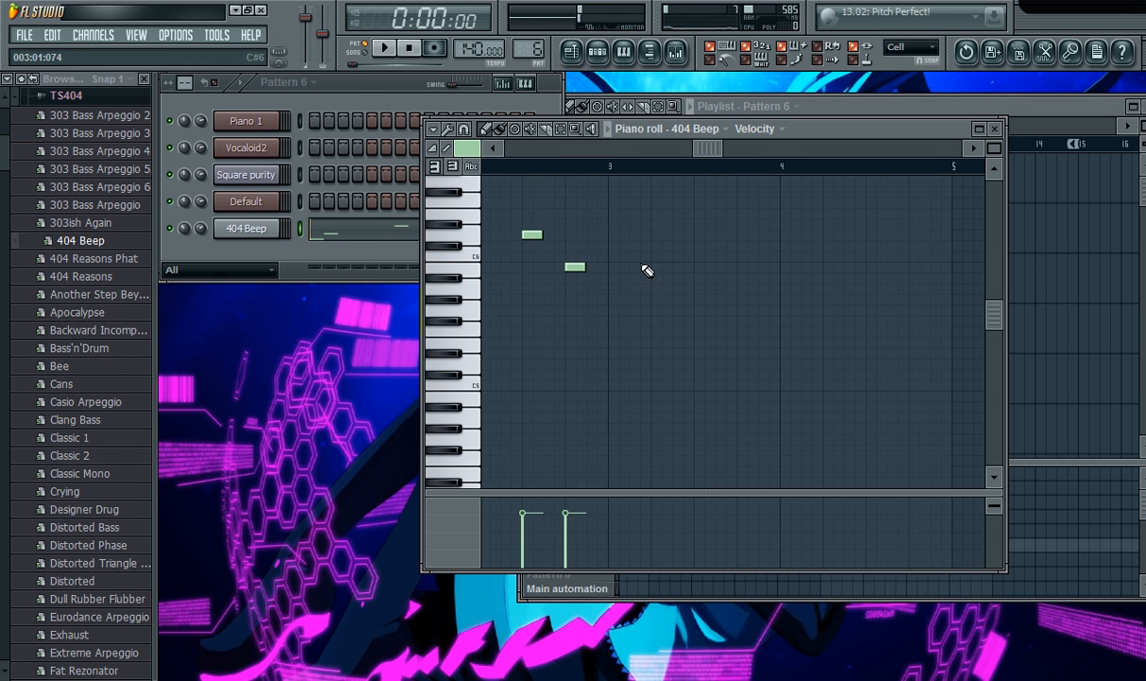
click(659, 287)
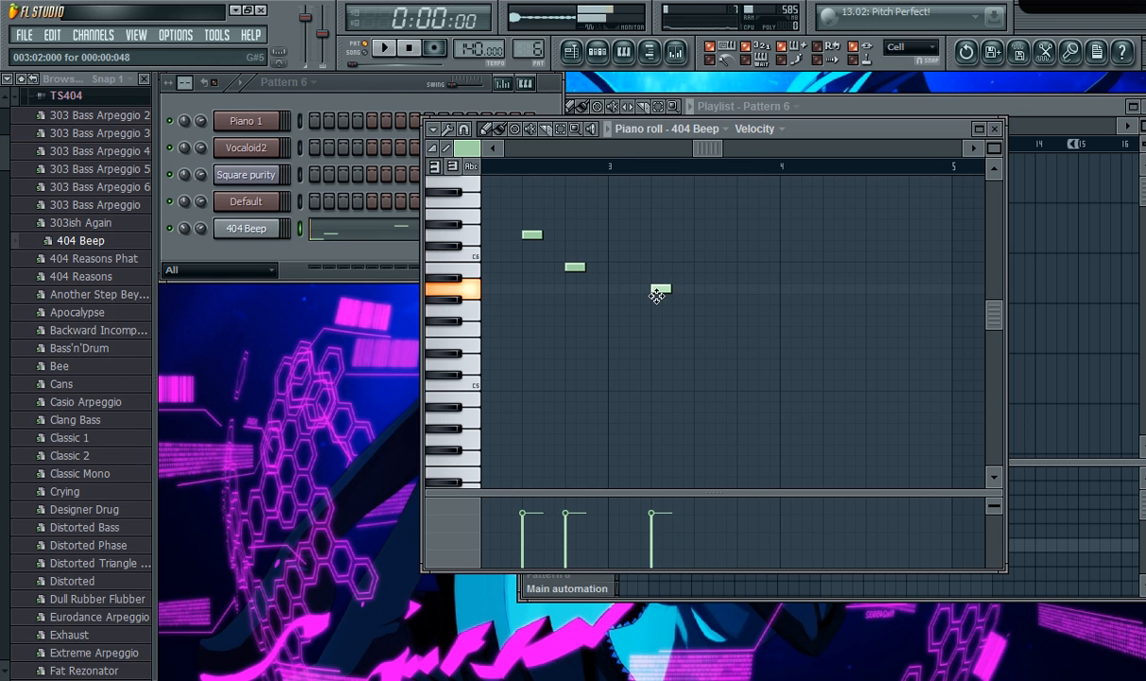
click(679, 299)
drag(679, 305, 681, 313)
click(698, 319)
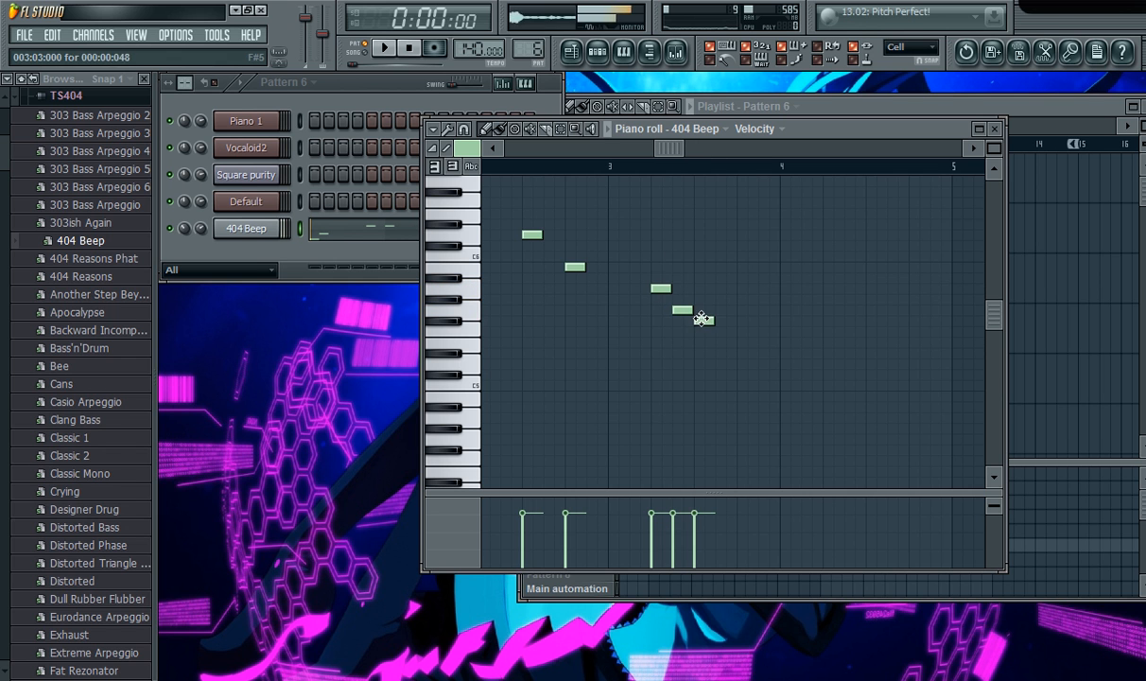
Add half-beat notes in bar 4: D5 on beat 1, B4 on beat 2 and D5 on beat 4.
drag(676, 152, 724, 334)
click(691, 362)
click(741, 407)
drag(742, 408, 731, 397)
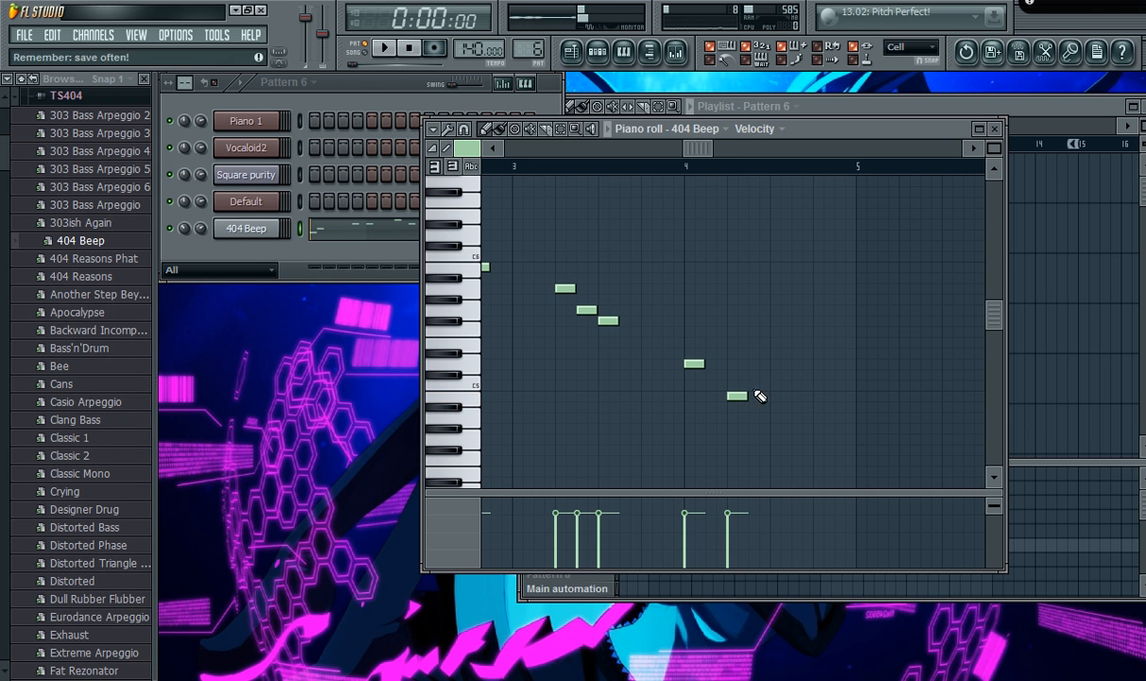
click(816, 364)
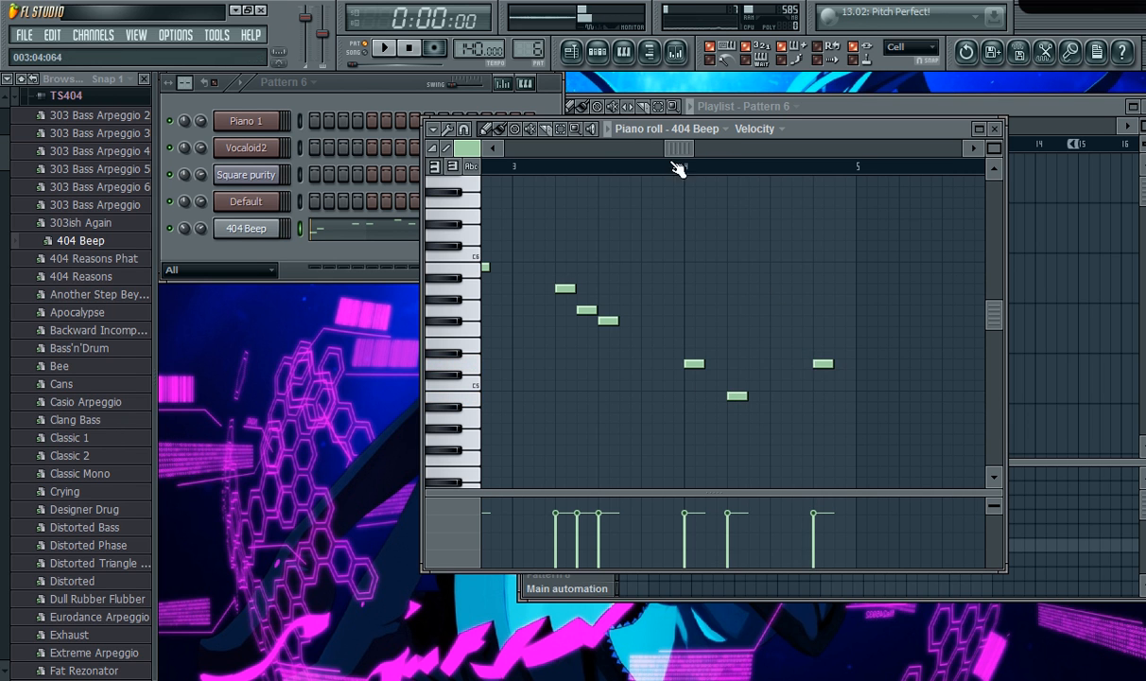
Play the 404 Beep melody in Pattern 6 from the start and check its notes.
drag(673, 149, 437, 125)
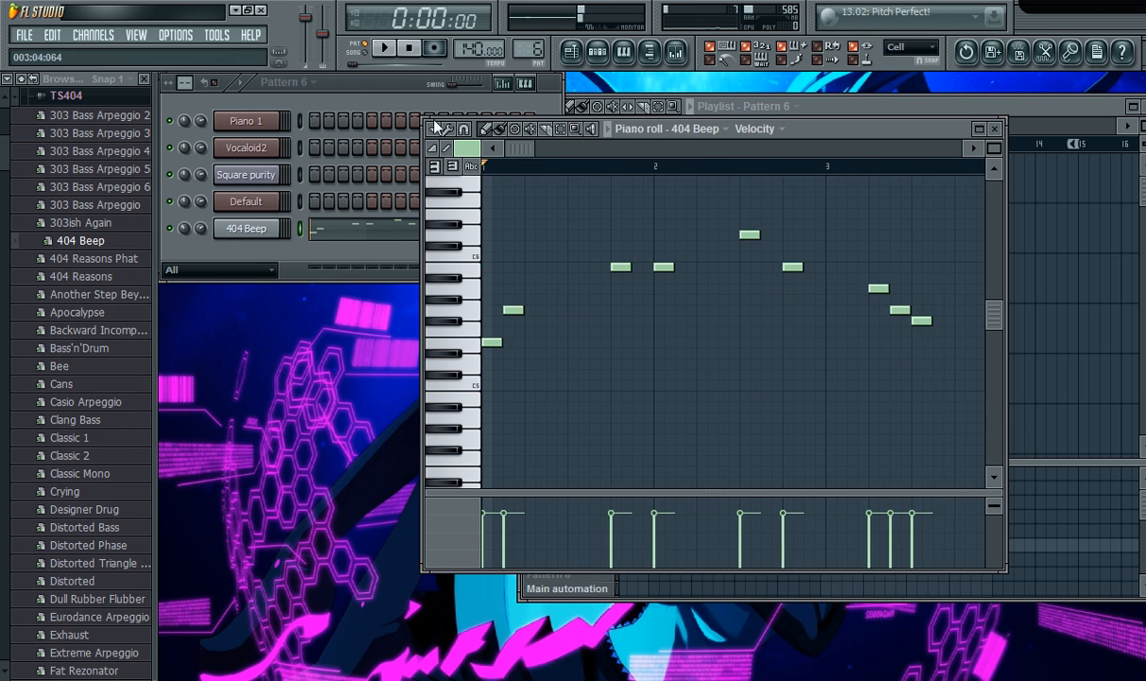
click(397, 52)
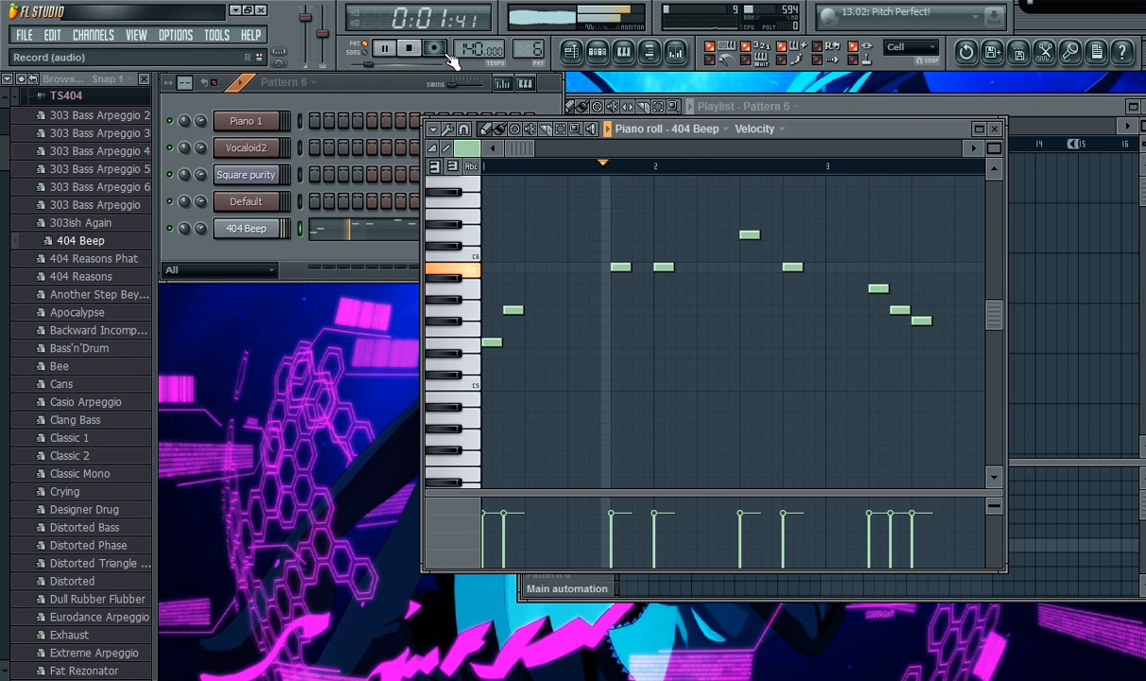
drag(544, 147, 815, 189)
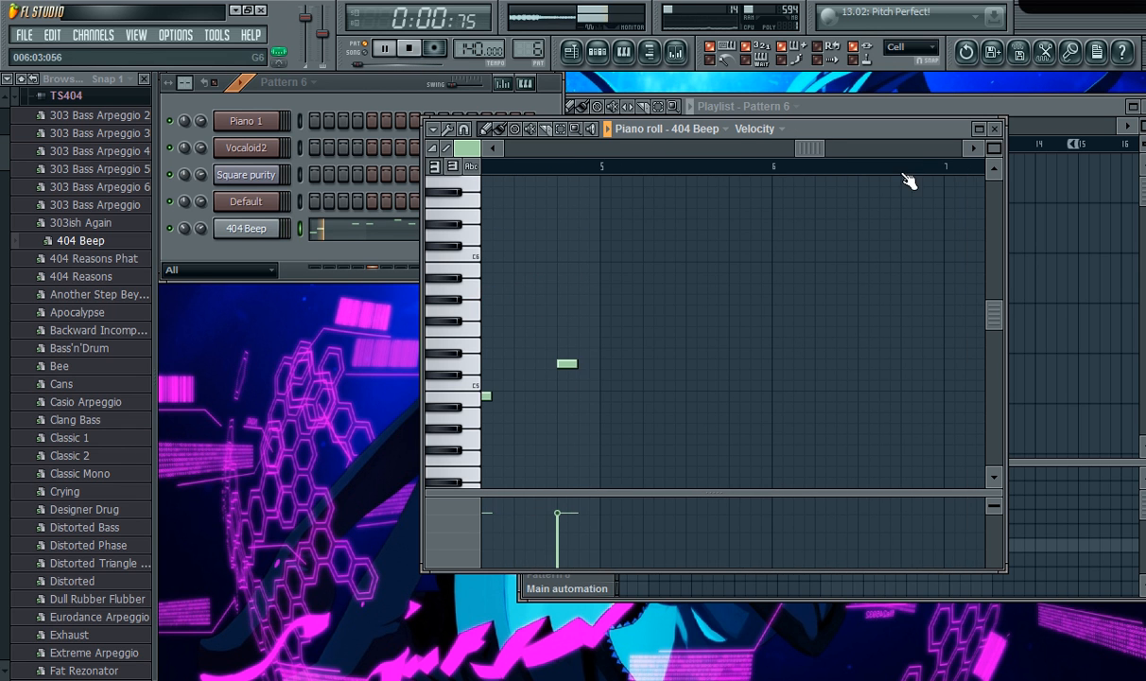
Close the piano roll and place Pattern 6 clips on playlist Track 2 at bars 5 and 9.
click(994, 128)
mouse_move(652, 221)
mouse_down()
mouse_move(667, 224)
mouse_move(652, 229)
mouse_up()
click(843, 237)
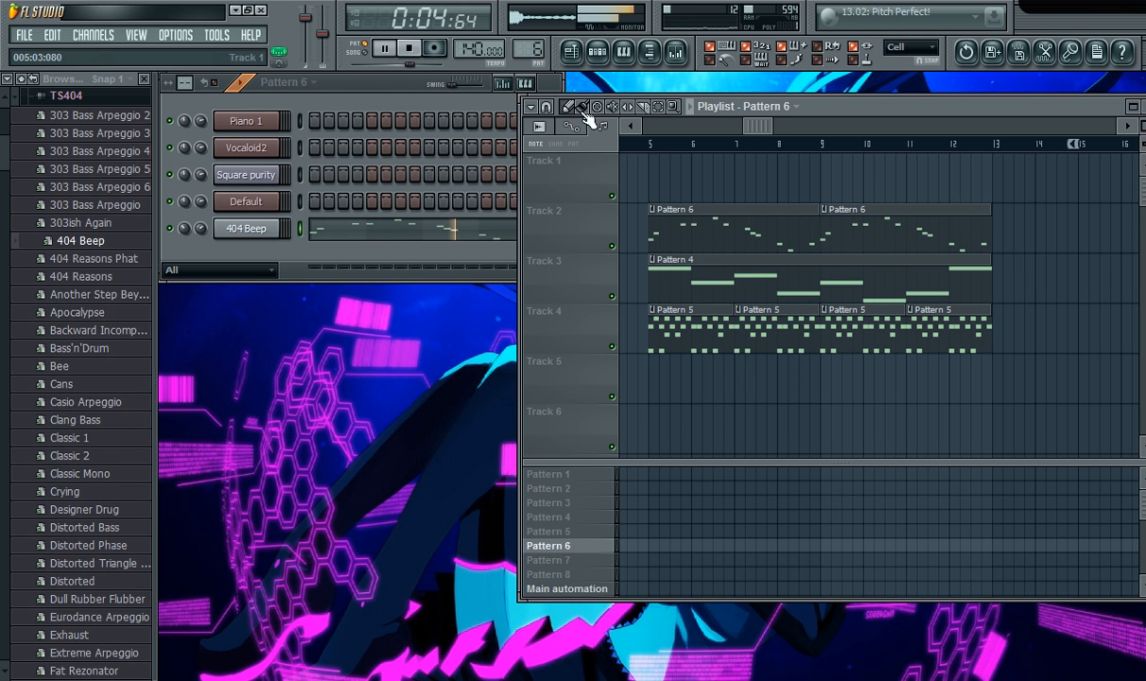
Stop playback and delete the Pattern 5 clips at bars 5 and 7 on Track 4.
click(408, 47)
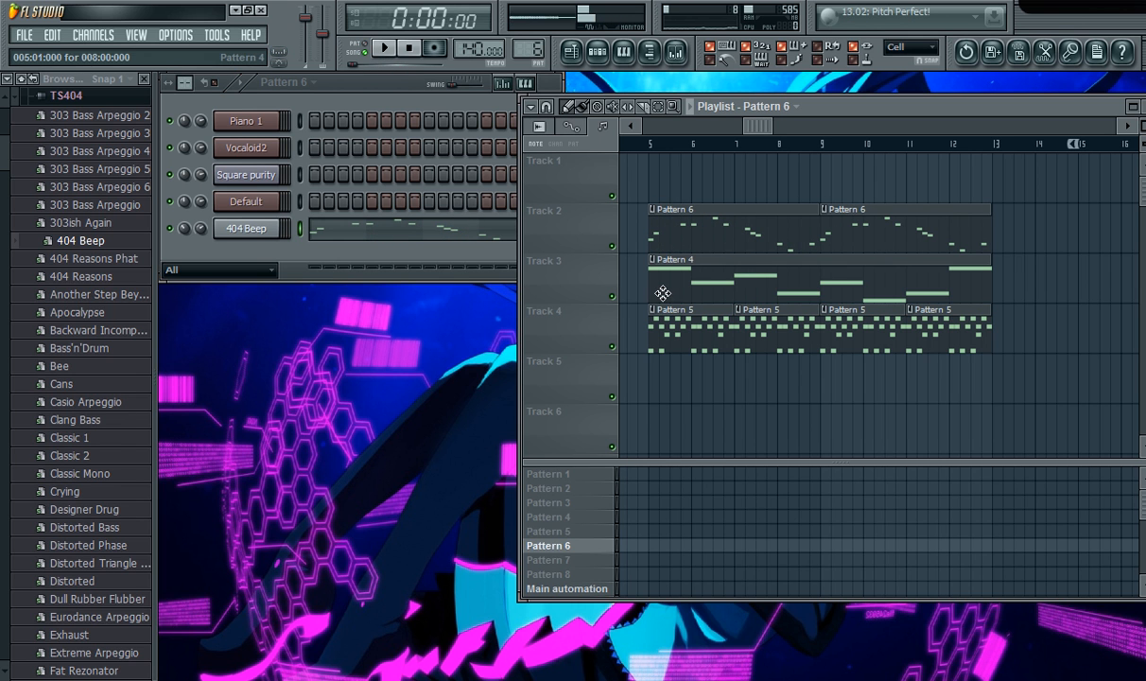
right_click(665, 334)
right_click(785, 346)
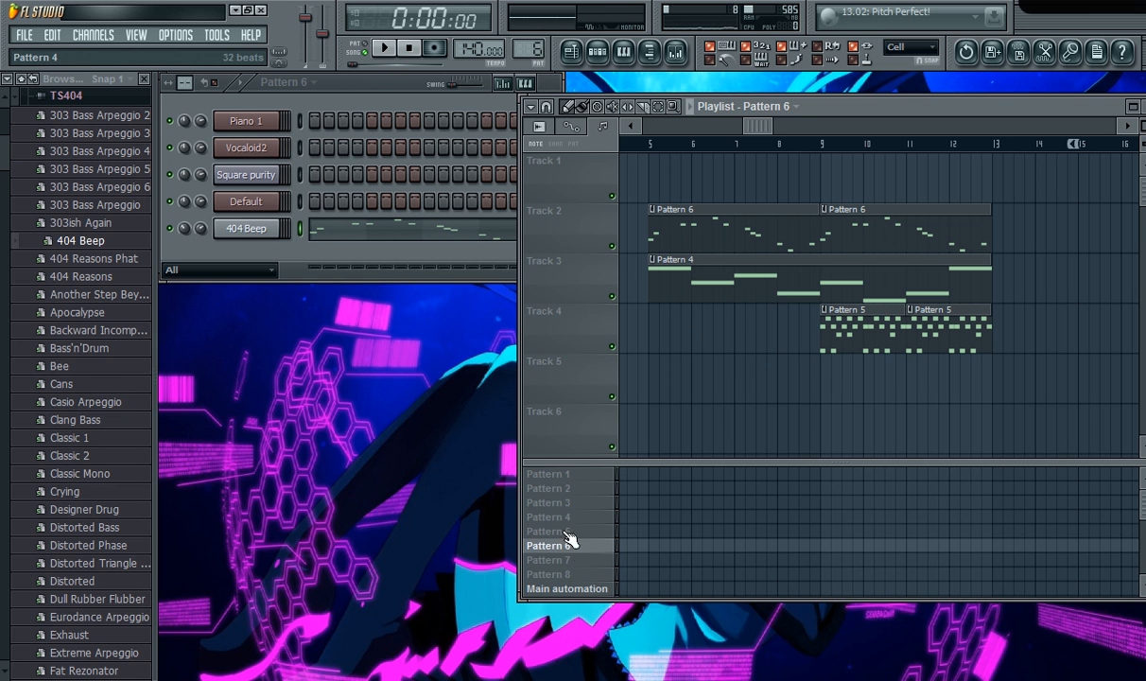
In Pattern 7, place half-beat Pedal Hi Hat notes on beats 1 and 3 of bar 1 in the Default channel's piano roll.
click(548, 560)
right_click(257, 232)
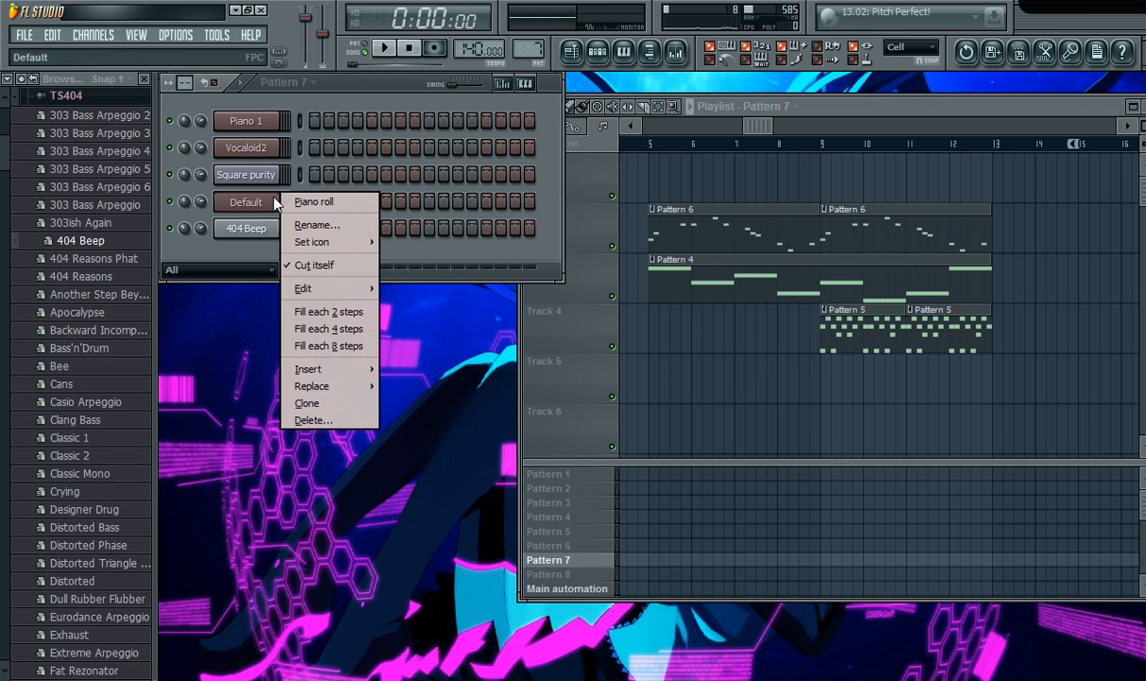
click(284, 188)
scroll(489, 369, down, 3)
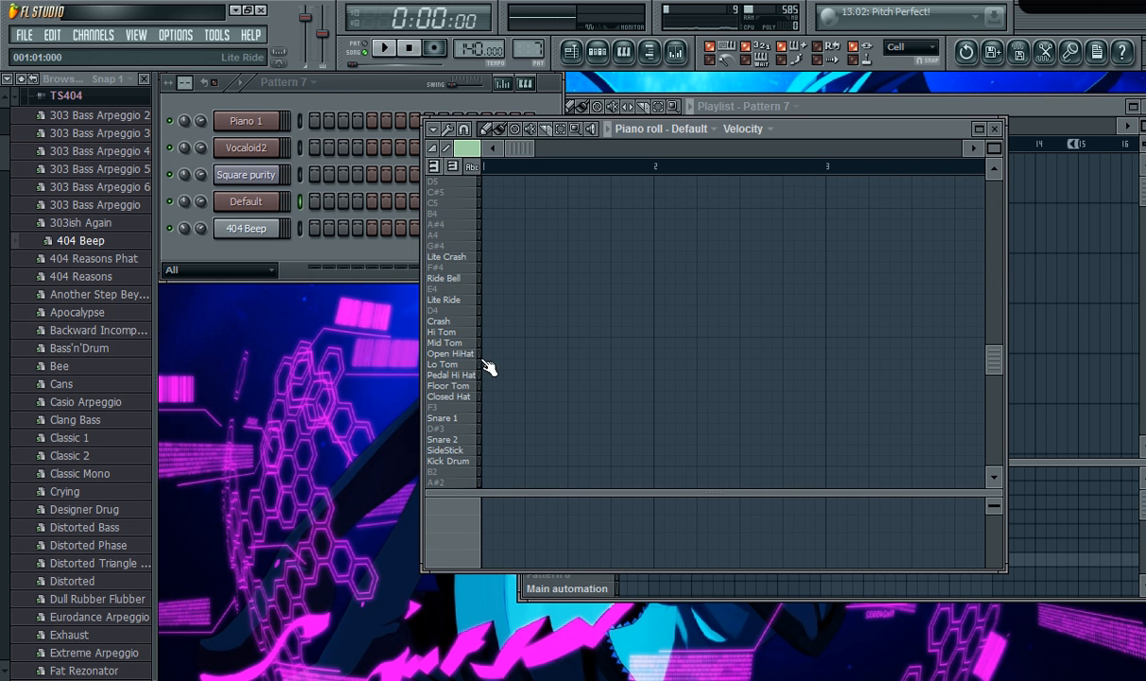
click(485, 376)
click(527, 375)
right_click(531, 375)
click(572, 372)
Add half-beat Pedal Hi Hat notes on every beat of bars 2 and 3.
drag(648, 372, 658, 372)
click(704, 374)
click(747, 375)
click(791, 374)
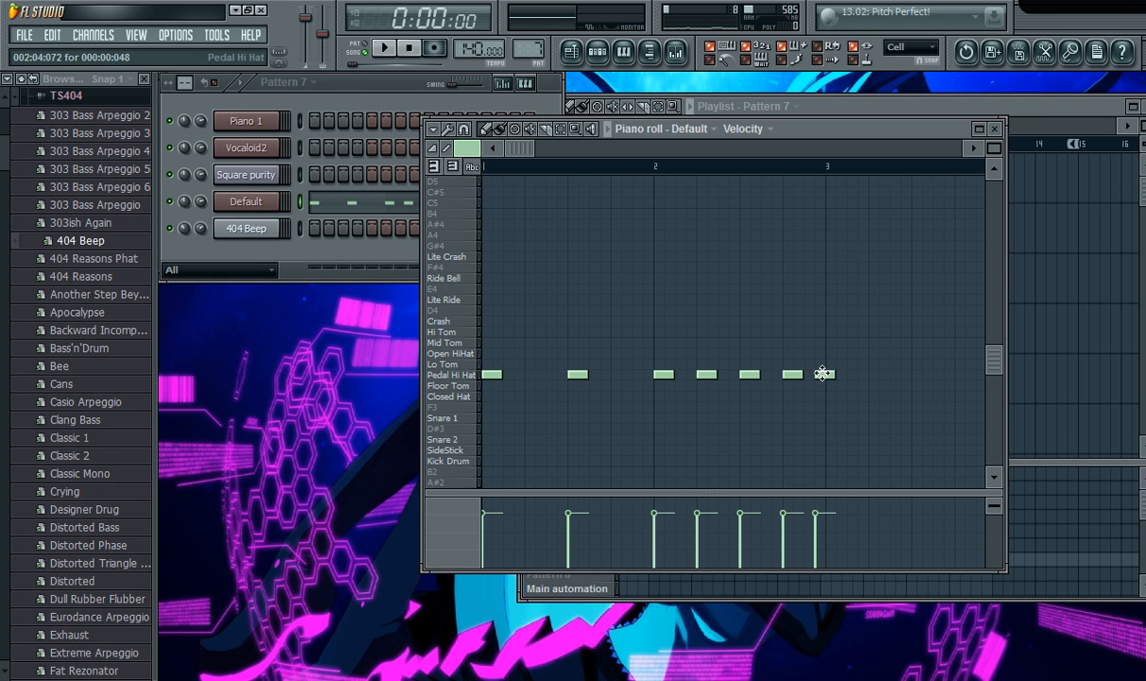
click(834, 374)
click(877, 374)
click(919, 375)
click(961, 374)
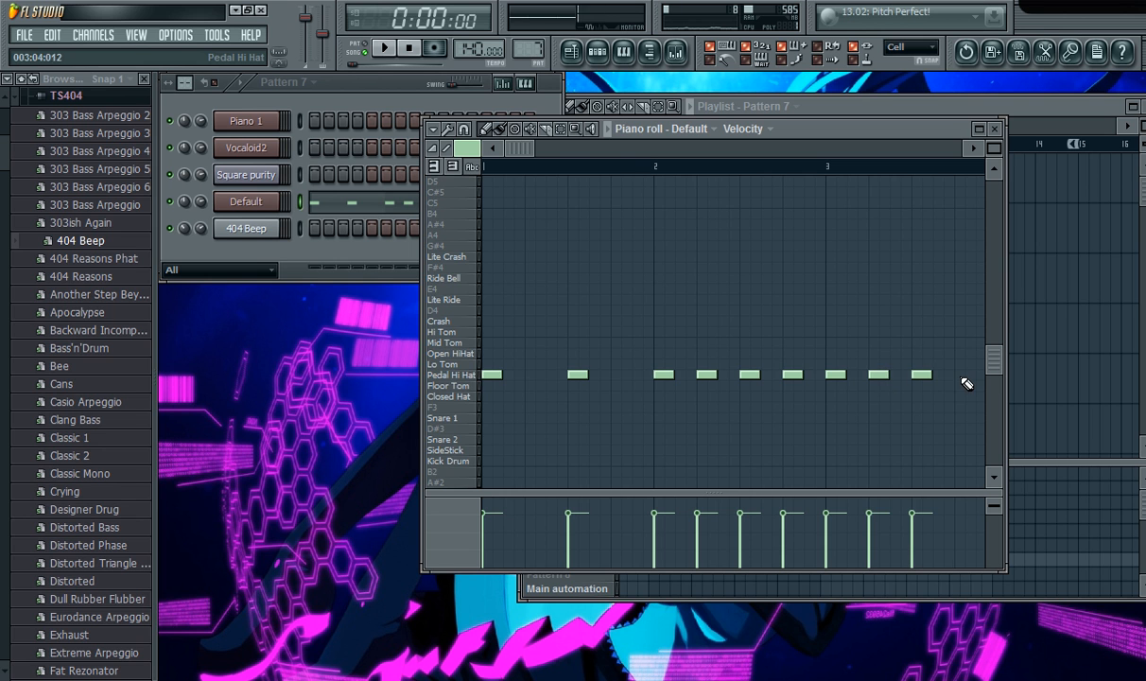
Add half-beat Pedal Hi Hat notes on all four beats of bar 4.
drag(518, 148, 670, 147)
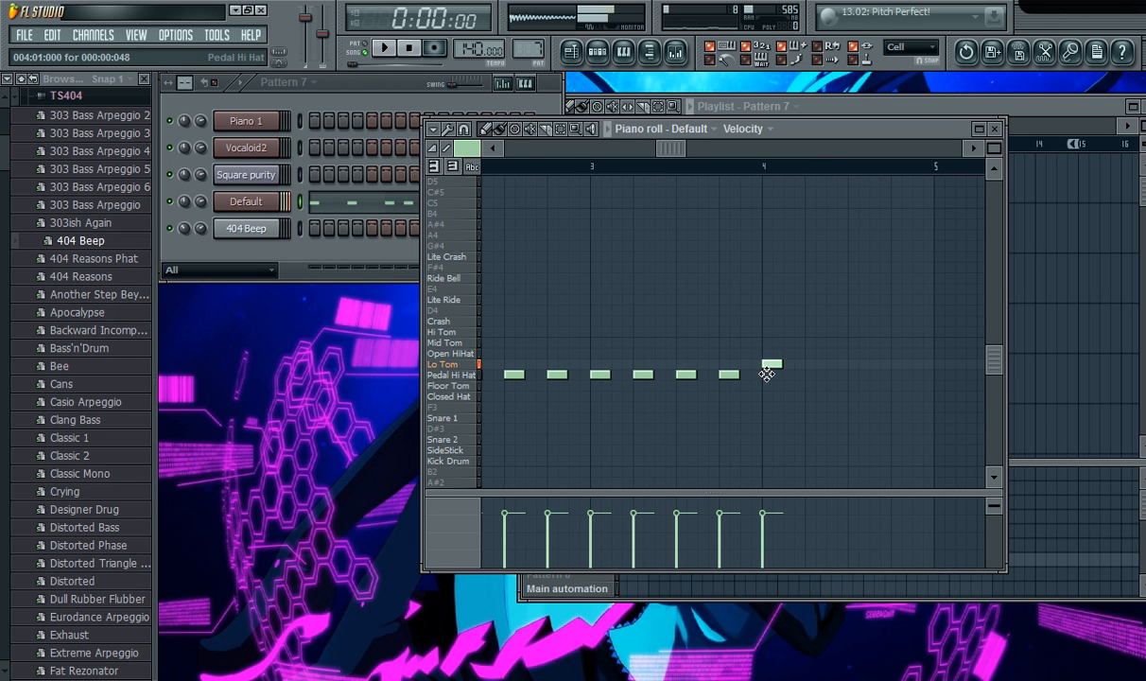
click(770, 374)
click(812, 375)
click(857, 374)
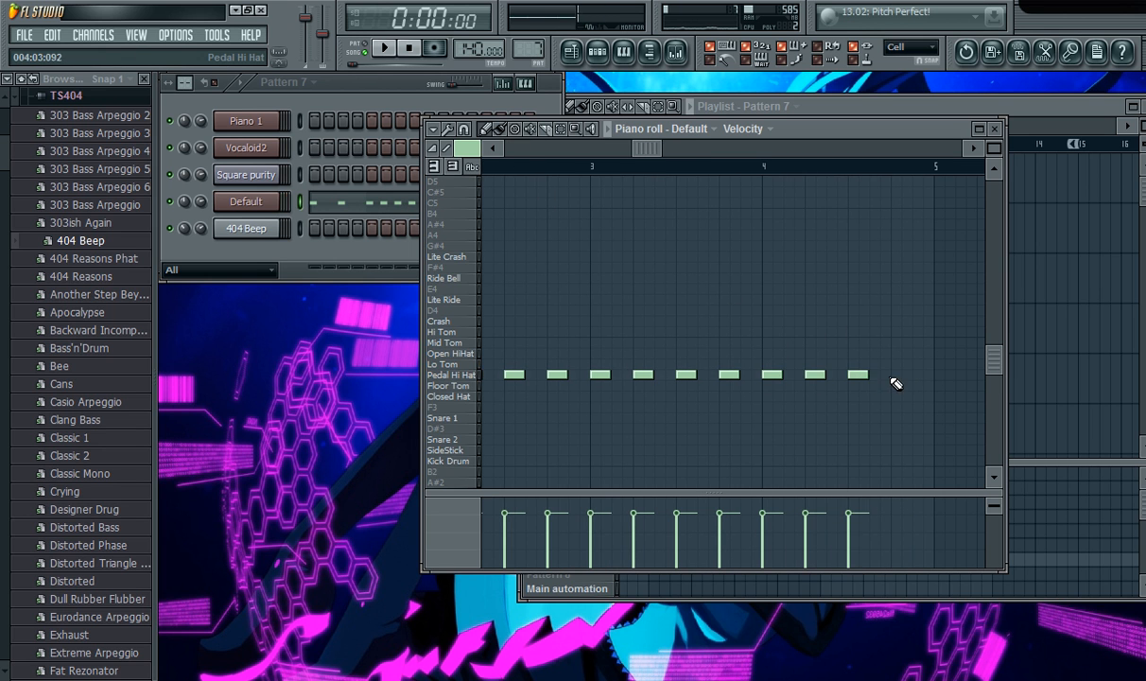
click(900, 375)
Place a Pattern 7 clip on playlist Track 4 at bar 5 and play the arrangement from there.
click(998, 129)
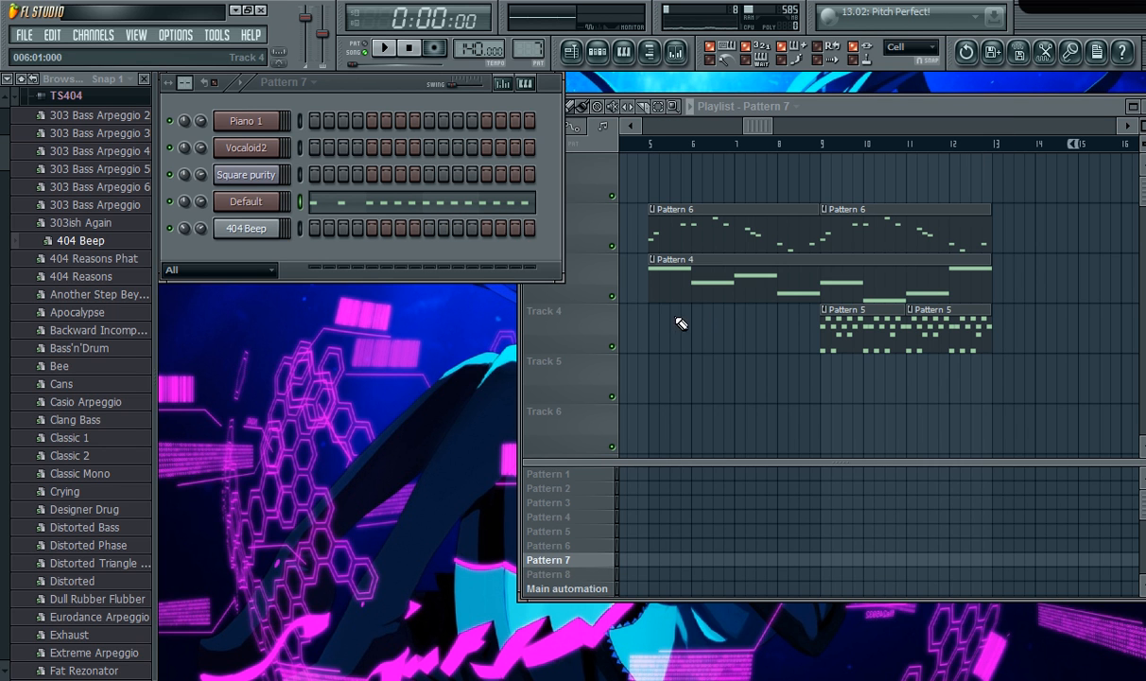
click(653, 323)
click(384, 47)
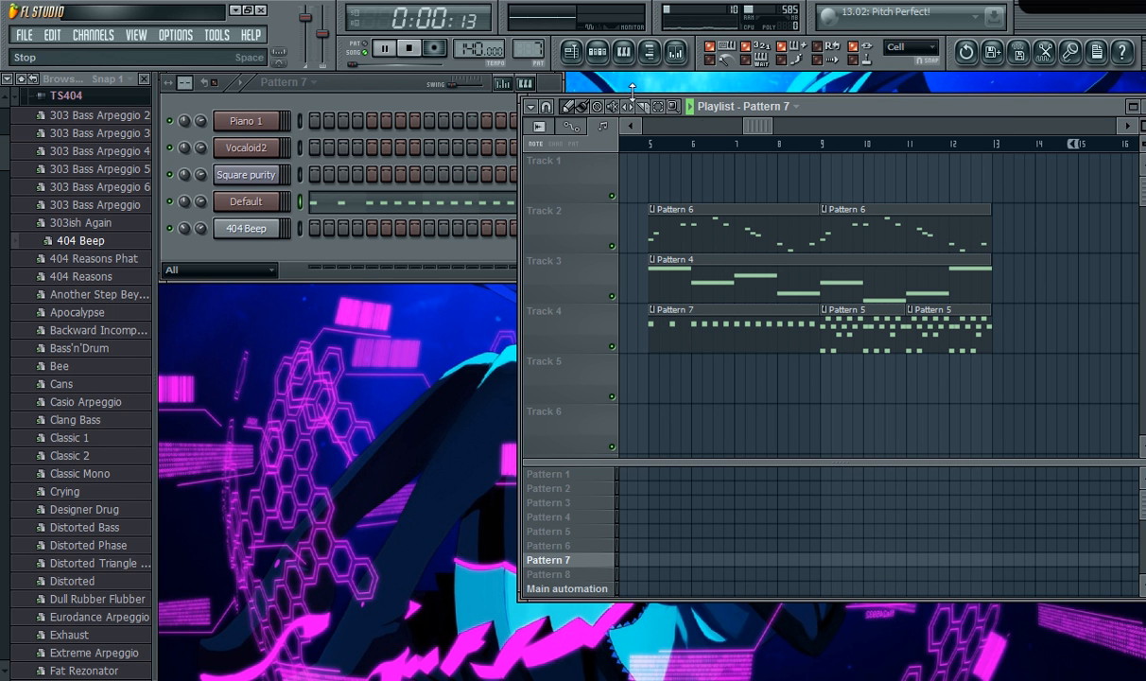
click(640, 149)
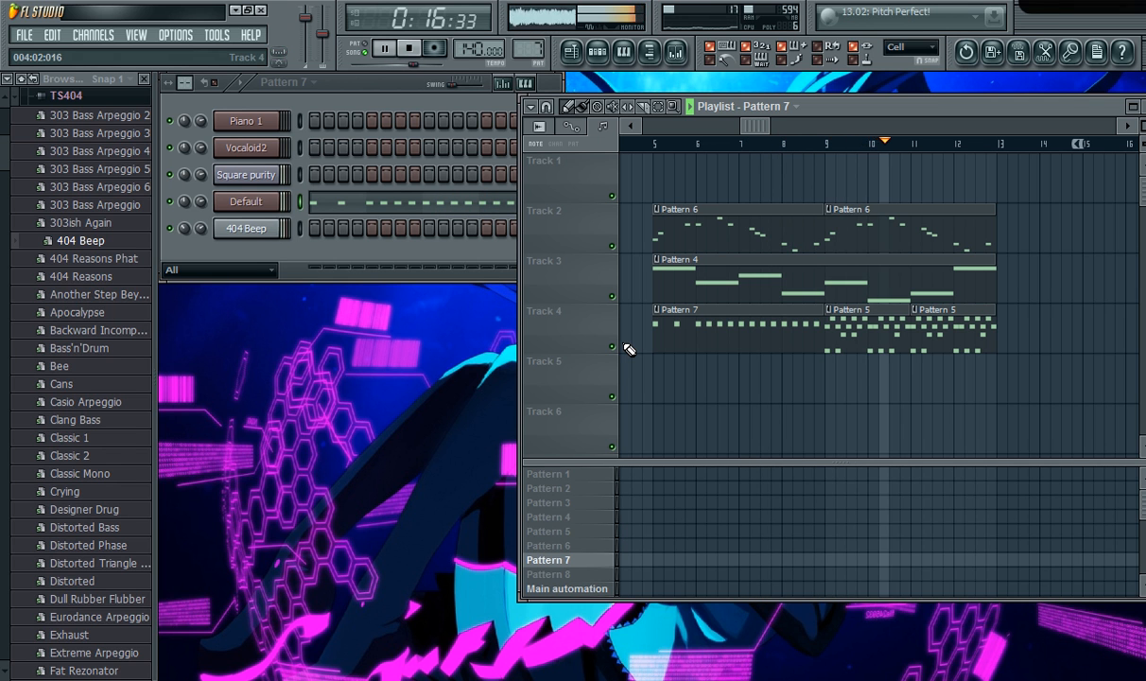
drag(753, 126, 828, 138)
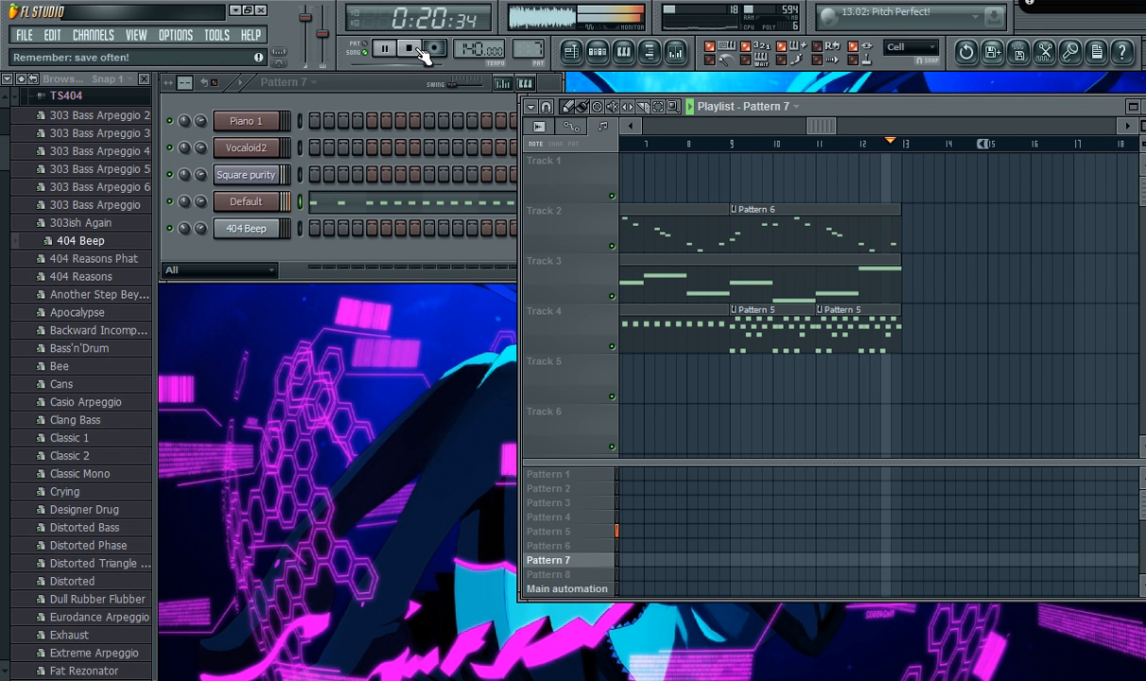
key(space)
drag(828, 129, 747, 128)
click(674, 144)
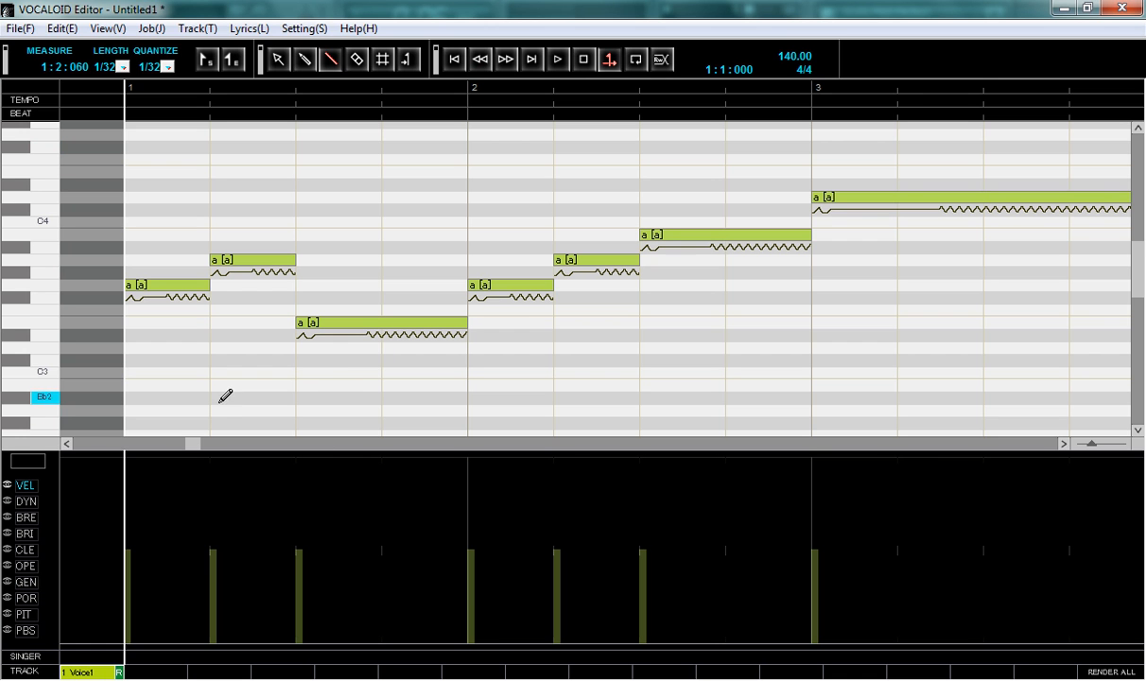
Switch to VOCALOID Editor and enter the lyrics "mi", "chi" and "wa" on the three notes of bar 1.
mouse_move(192, 452)
mouse_down()
mouse_move(230, 449)
mouse_move(179, 453)
mouse_move(197, 437)
mouse_up()
click(149, 288)
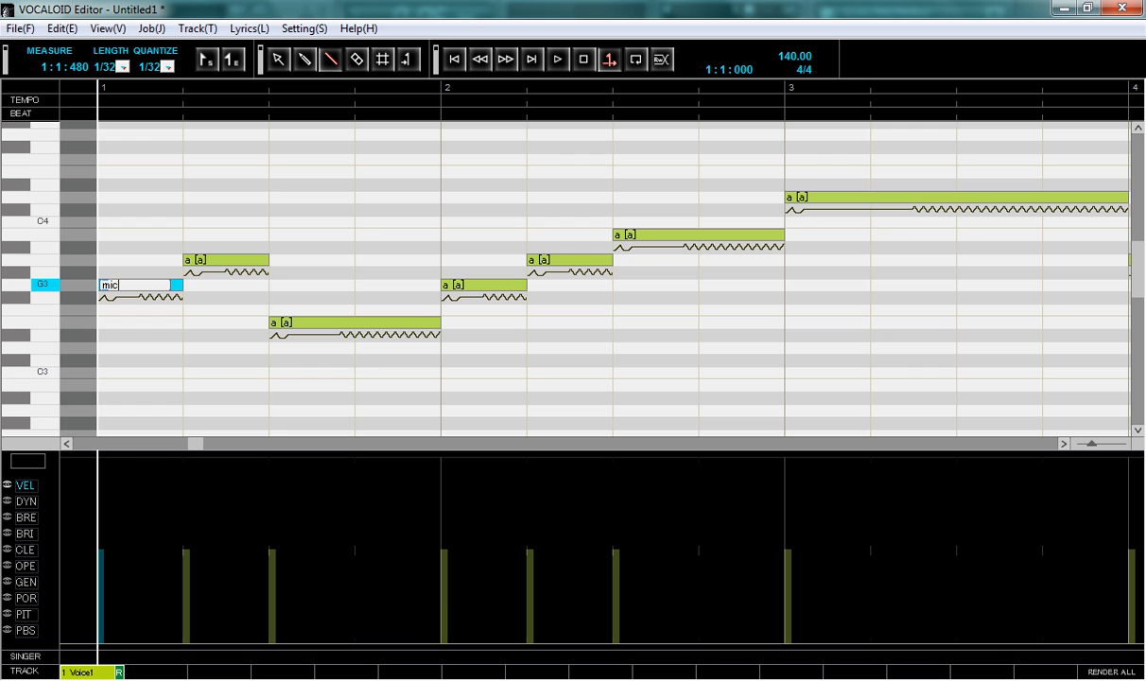
key(Tab)
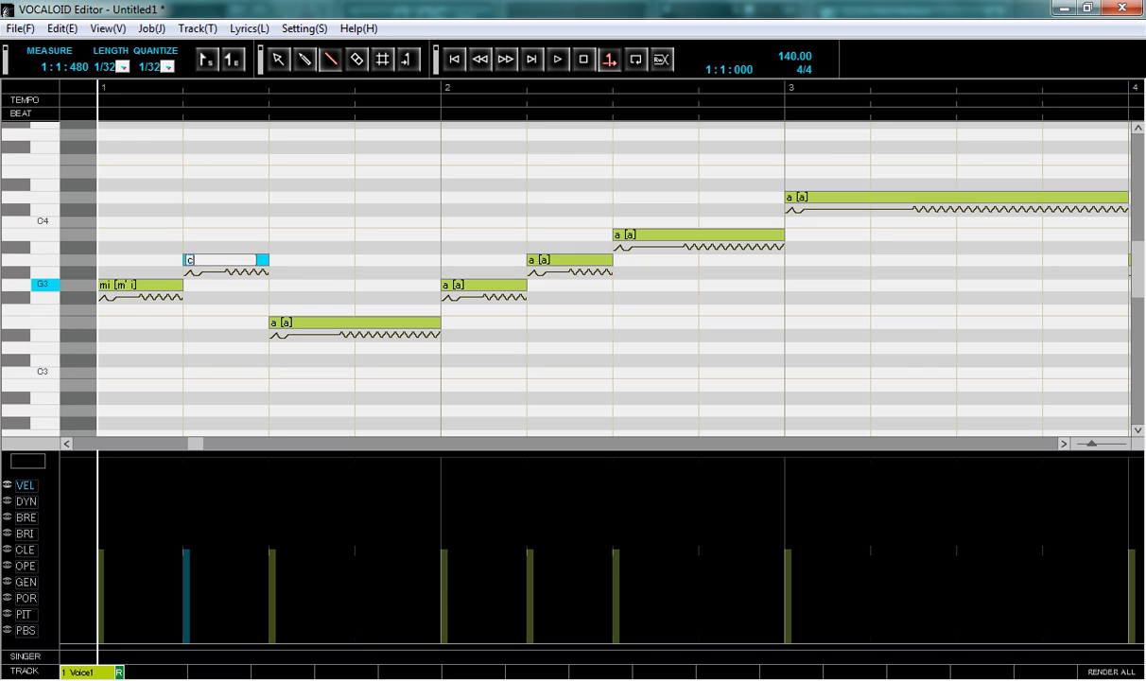
text(chi)
key(Tab)
key(Tab)
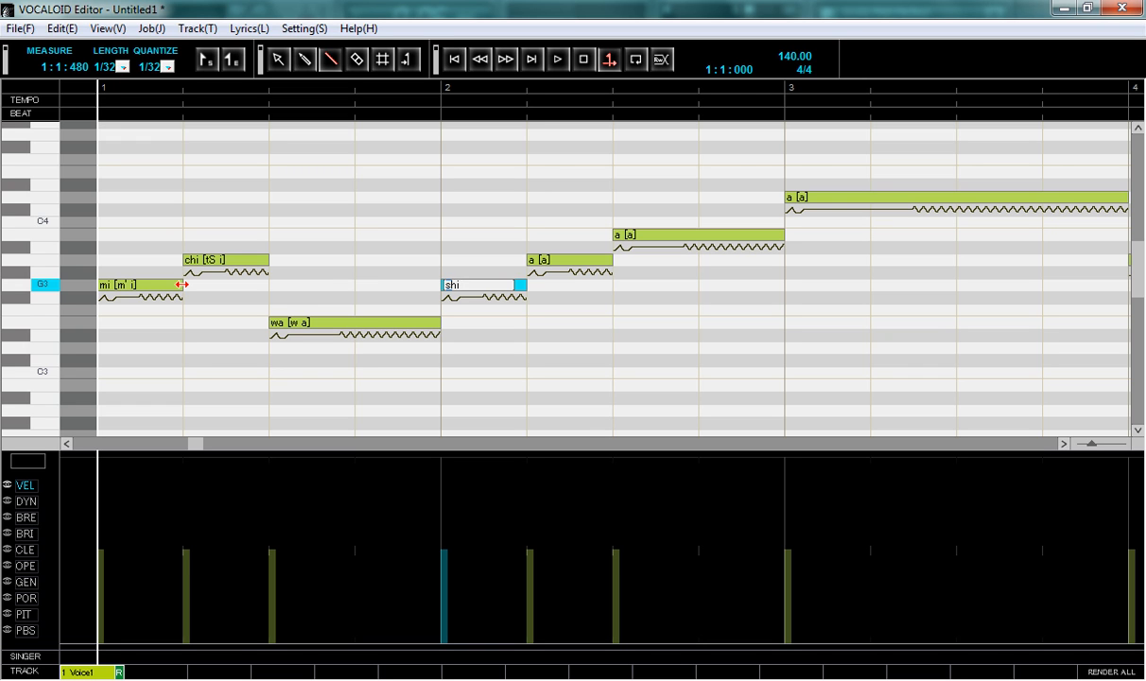
Enter the lyrics "shi", "ro" and "i" on the three notes of bar 2.
key(Tab)
text(ro)
key(Tab)
text(i)
key(Tab)
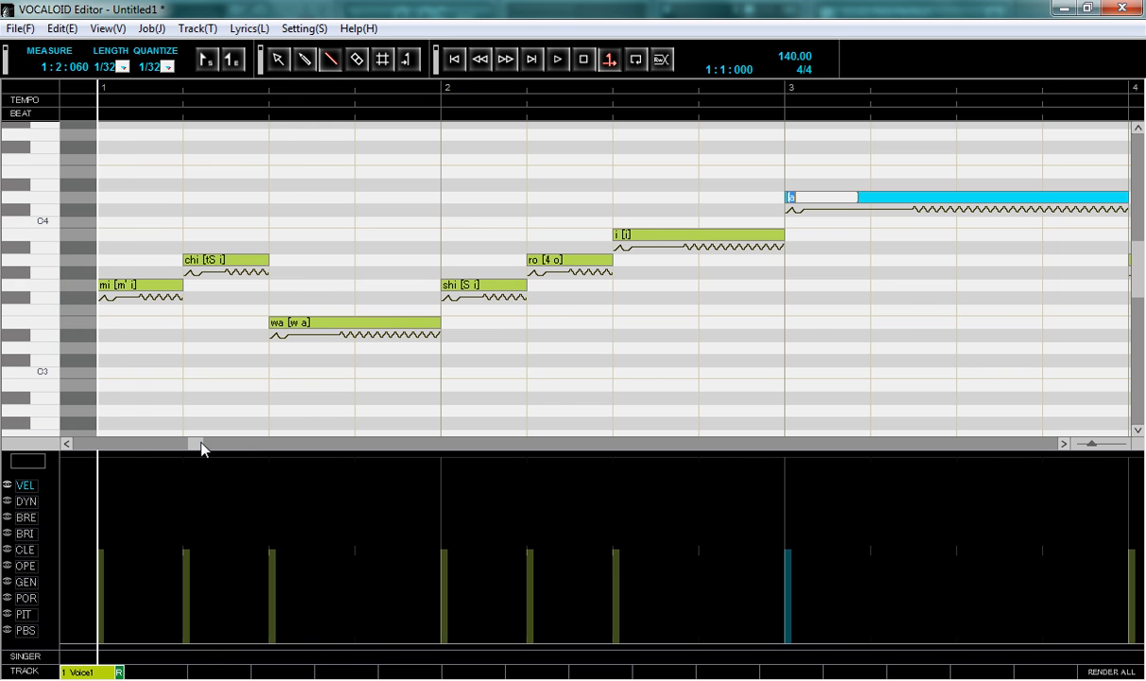
Enter the lyrics "yu" on the bar 3 note and "ki" on the bar 4 note.
drag(197, 444, 255, 445)
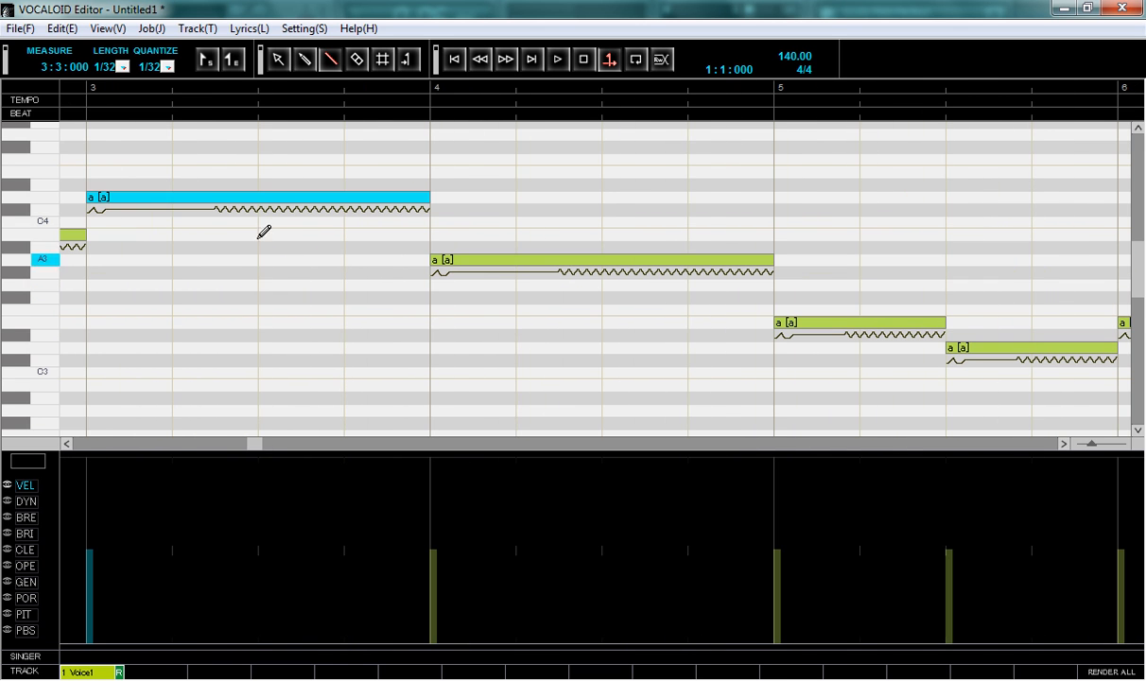
double_click(260, 199)
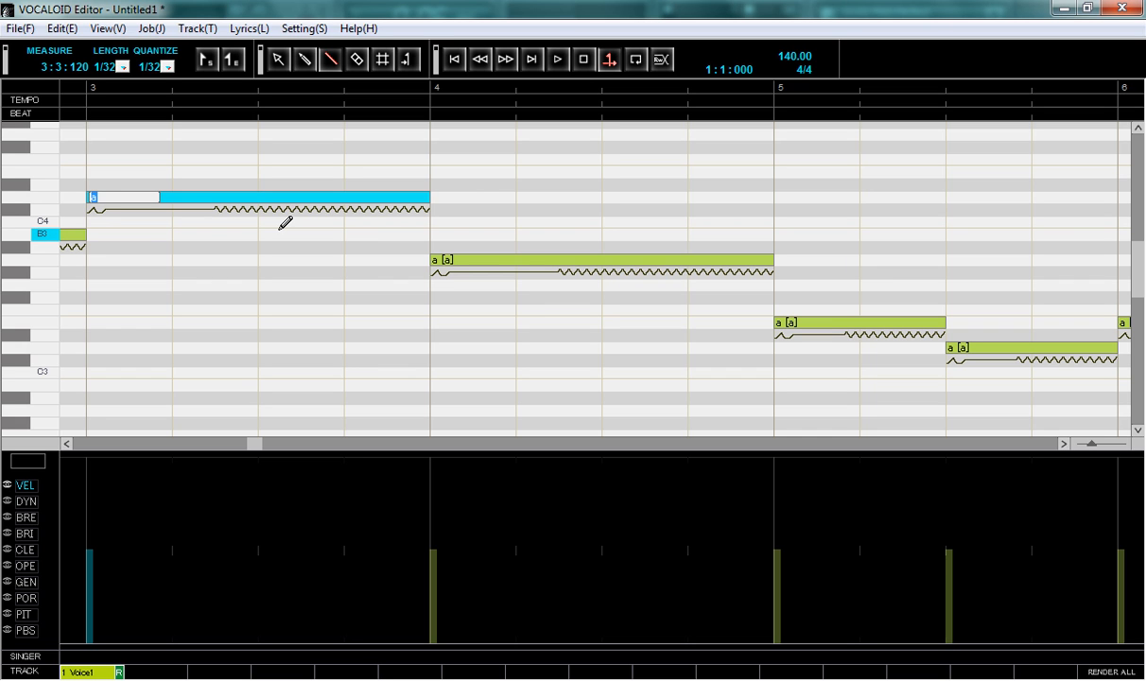
key(Tab)
text(ki)
key(Tab)
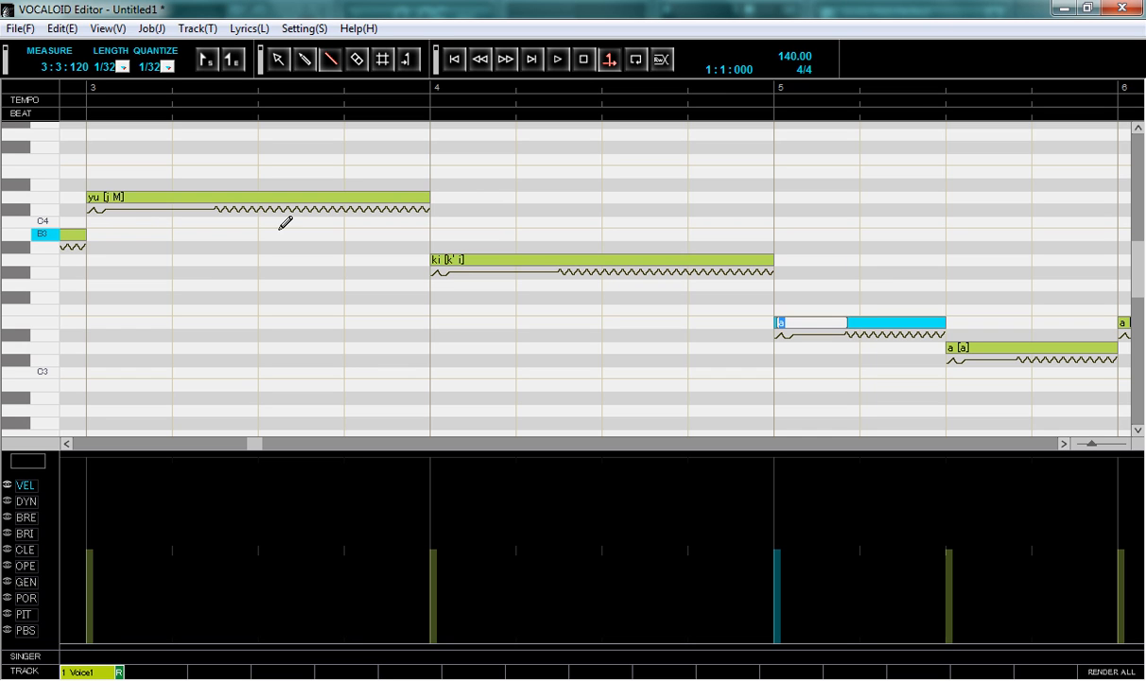
Enter the lyrics "ga" and "ko" in bar 5, "ko" in bar 6 and "ni" on the first note of bar 7.
drag(256, 442, 319, 414)
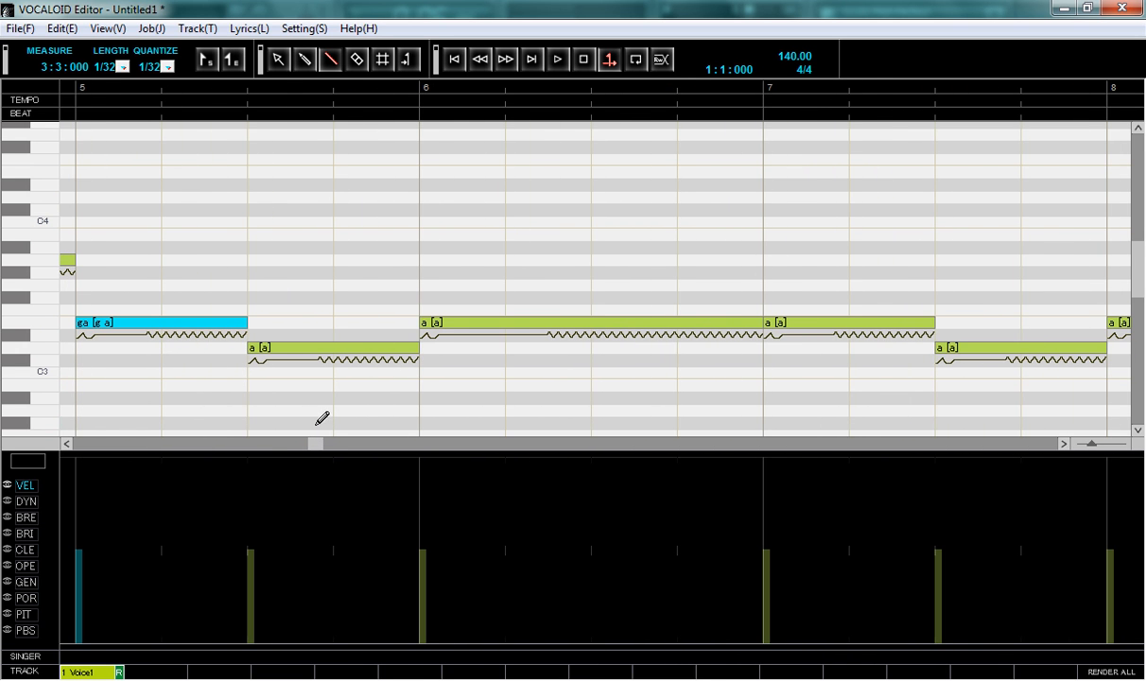
double_click(286, 348)
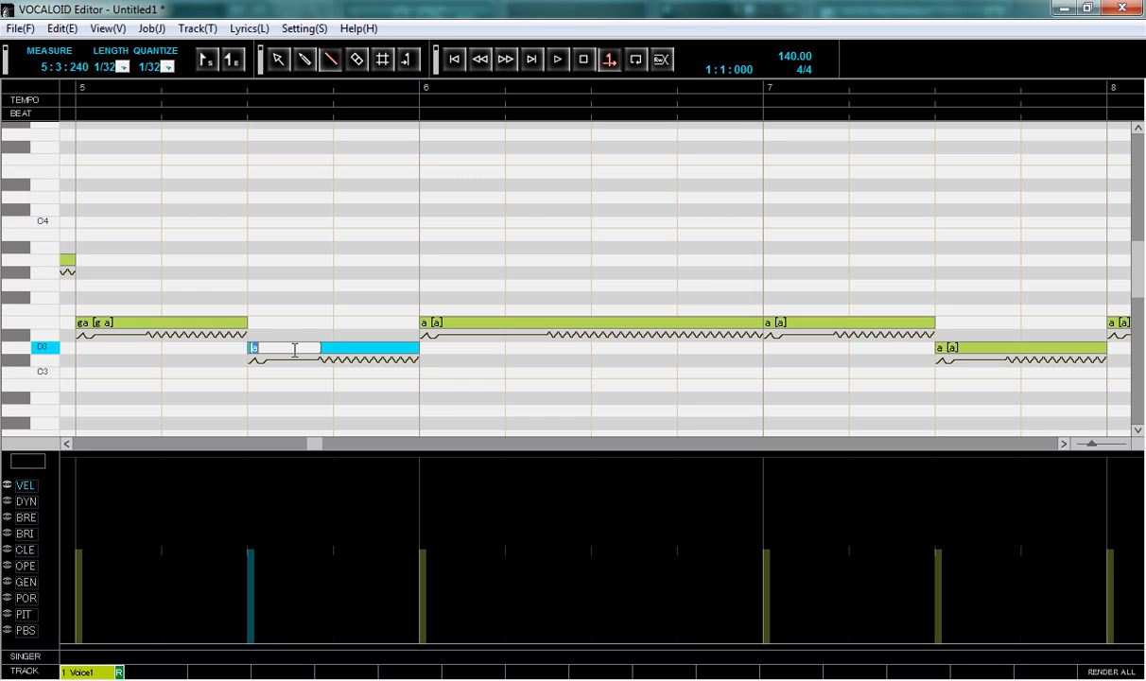
text(ko)
key(Tab)
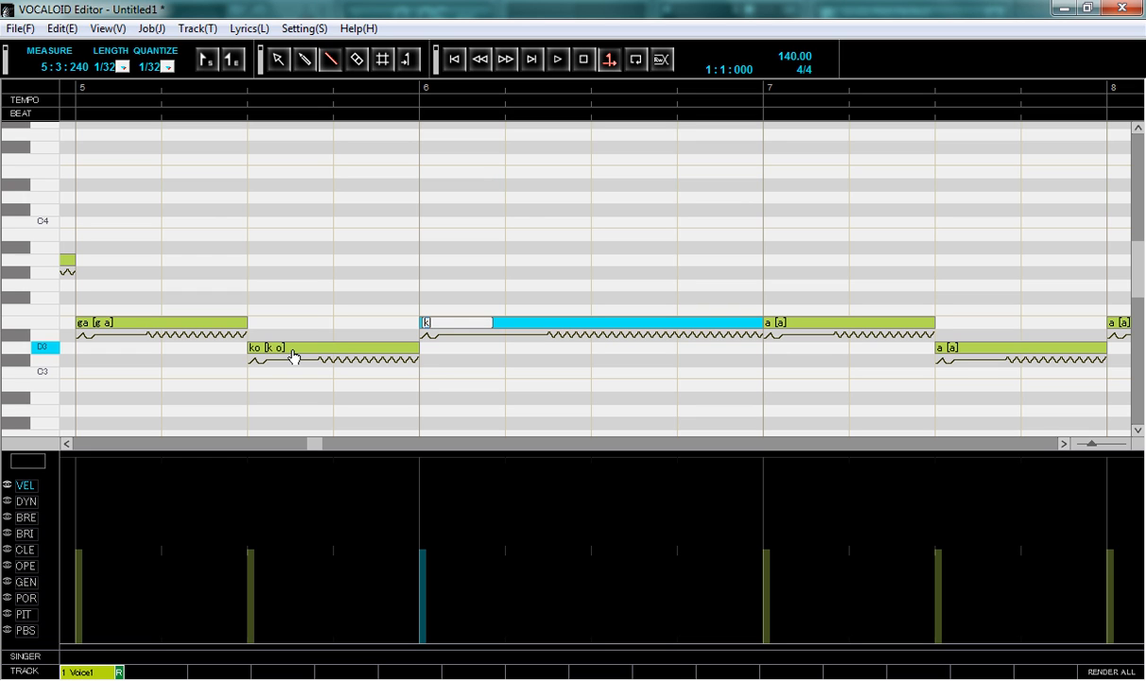
text(ko)
key(Tab)
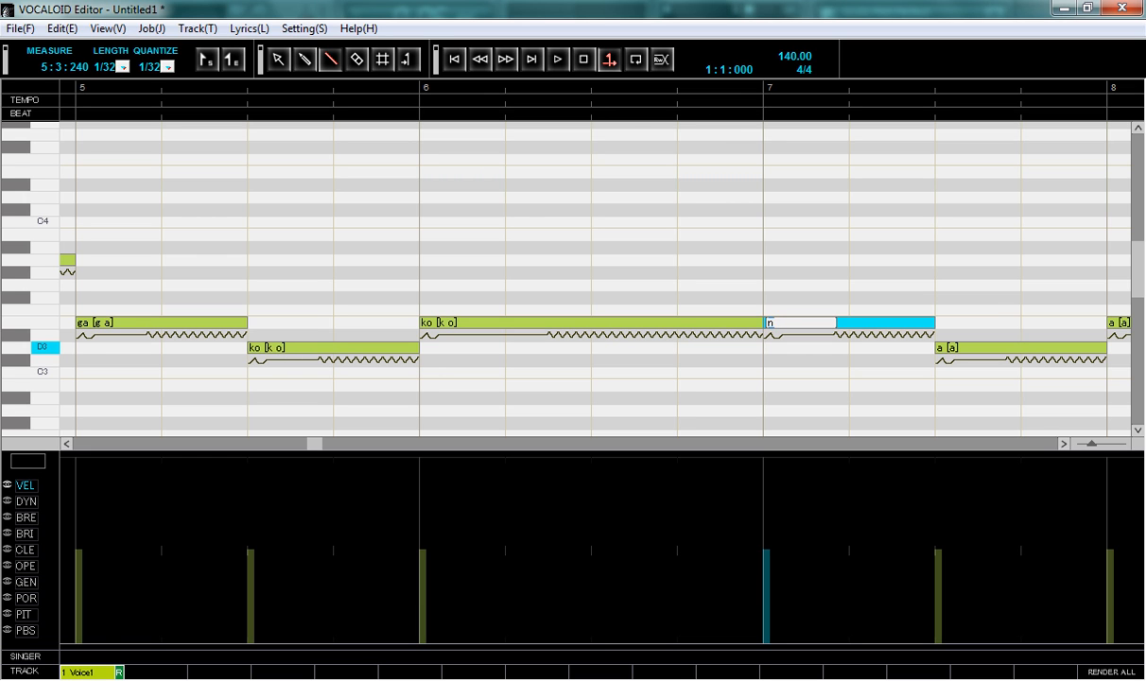
key(Tab)
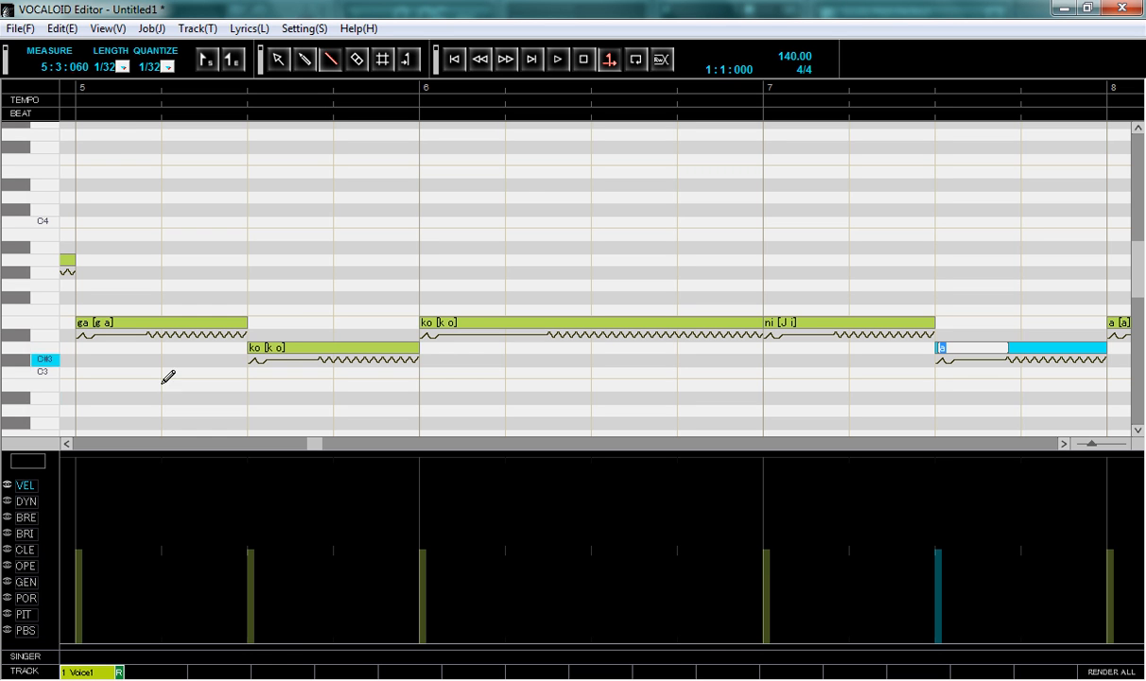
Switch to JWPce, write "fureru" converted to 触れる, and check the character information for 触.
drag(315, 447, 350, 440)
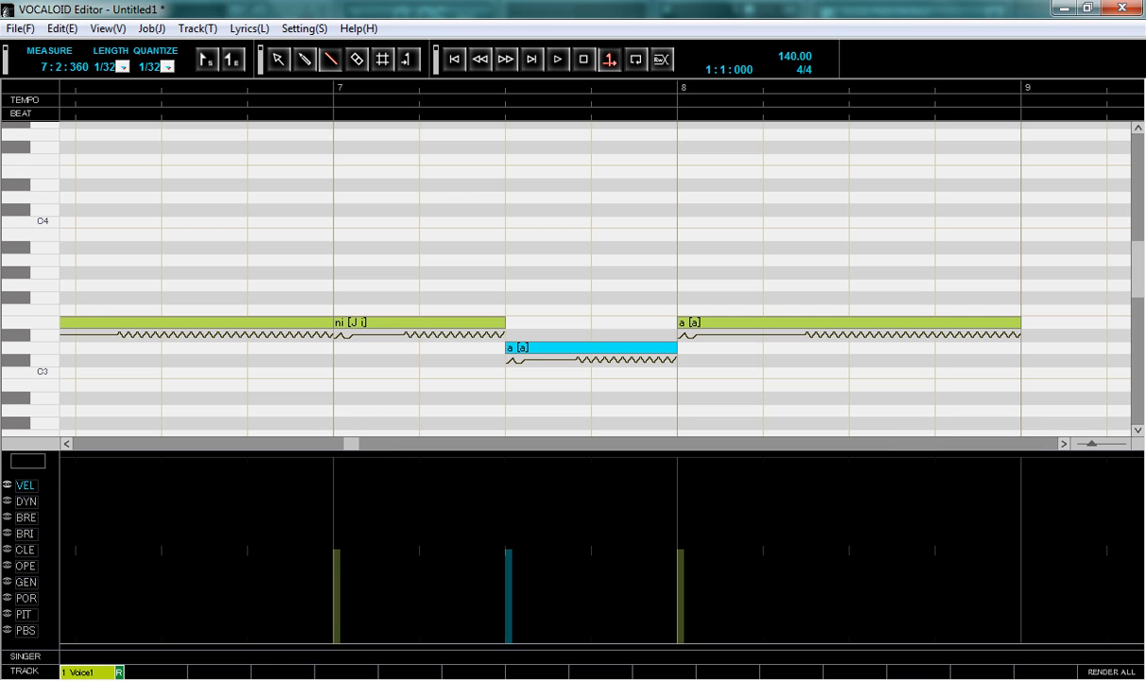
click(605, 679)
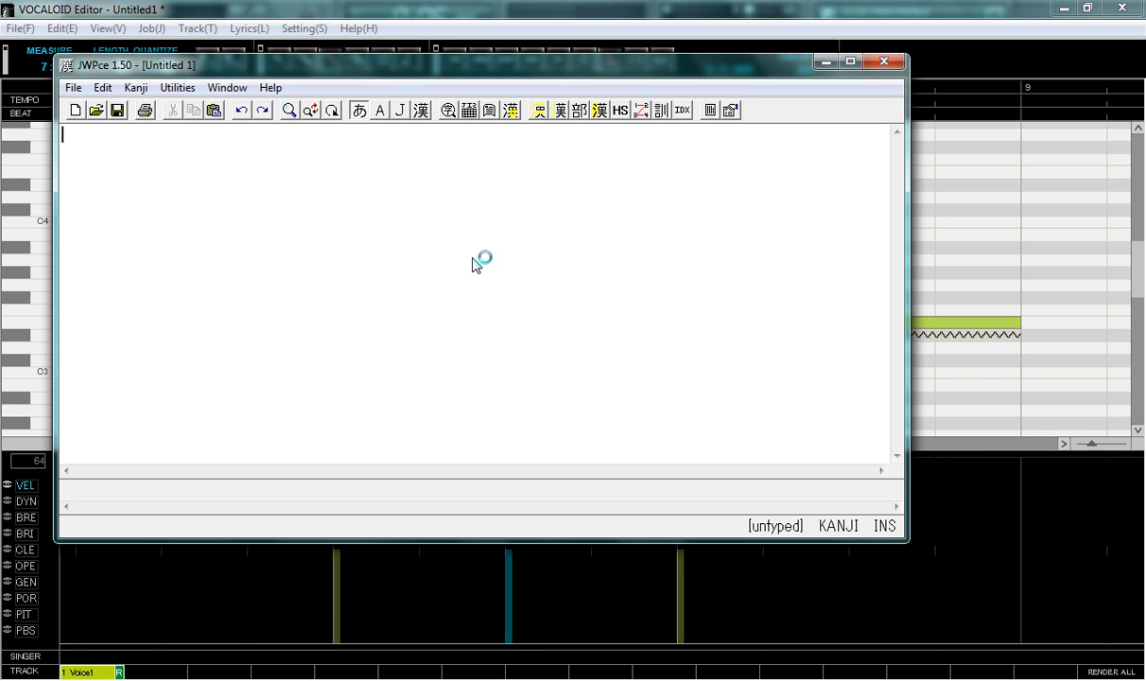
text(fureru)
key(BackSpace)
key(BackSpace)
key(BackSpace)
key(BackSpace)
text(fureru)
key(space)
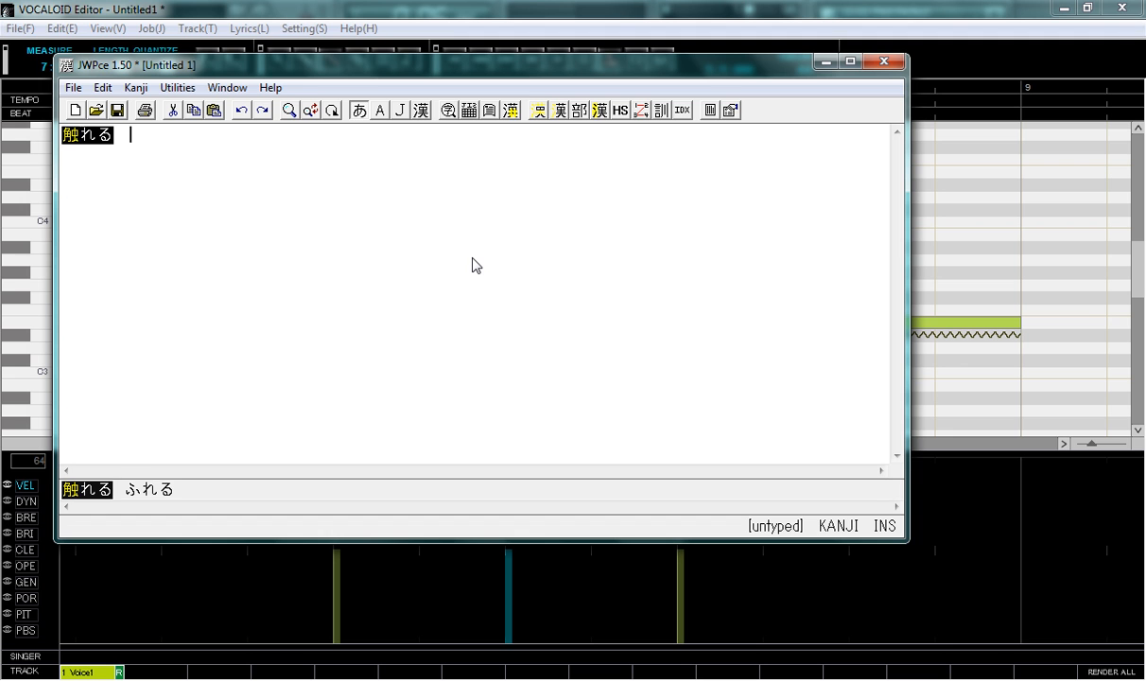
right_click(71, 486)
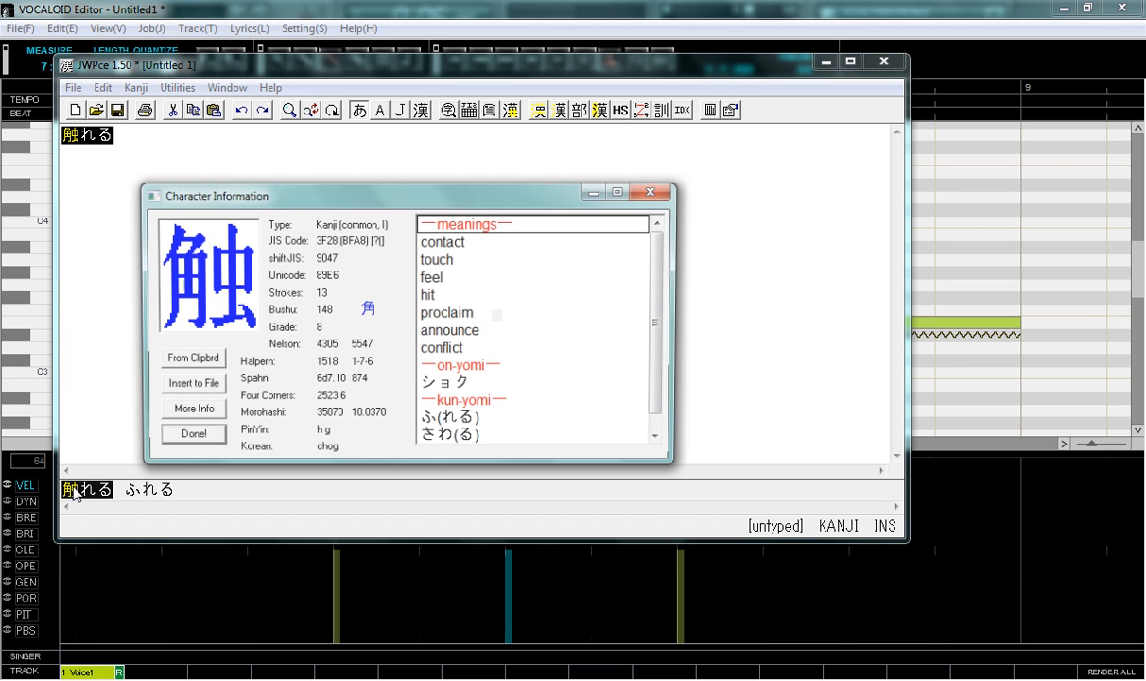
click(656, 194)
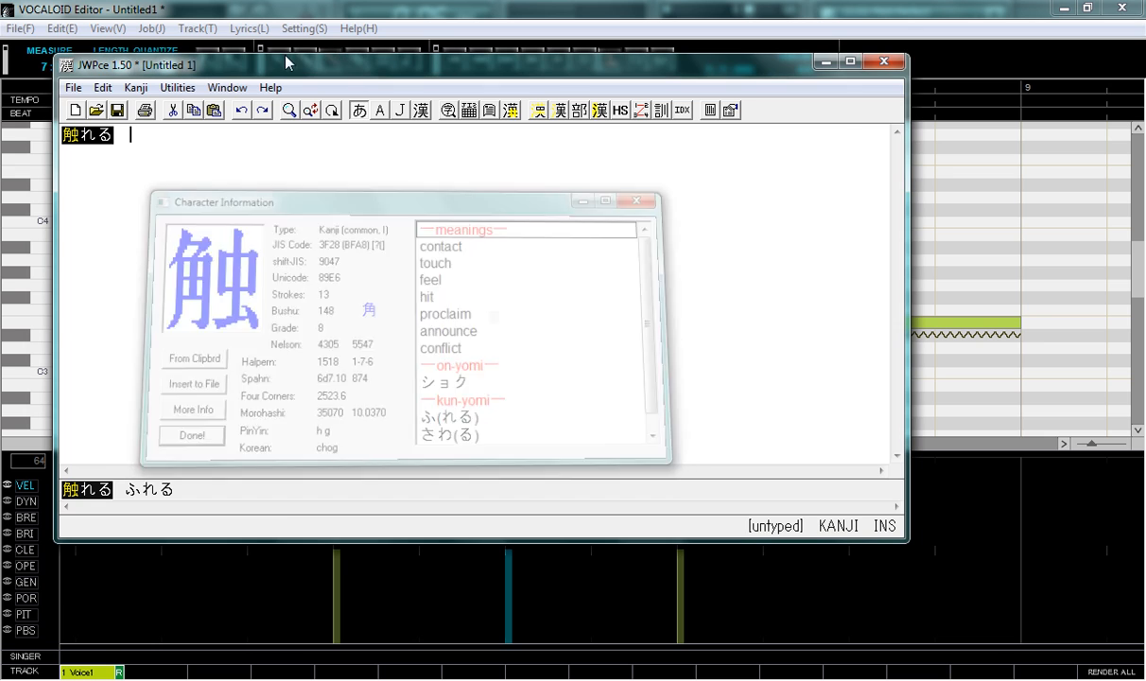
Look up "rain" in the Japanese dictionary, first as らいん and again as an English word in ASCII mode.
click(233, 88)
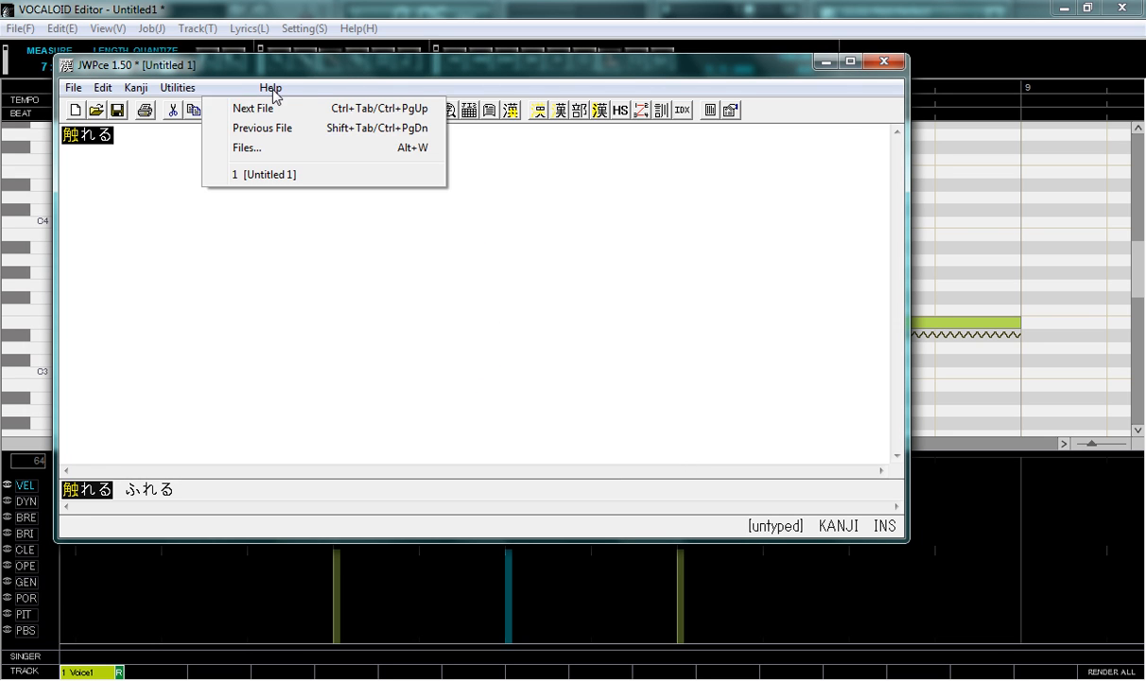
mouse_move(179, 86)
click(216, 175)
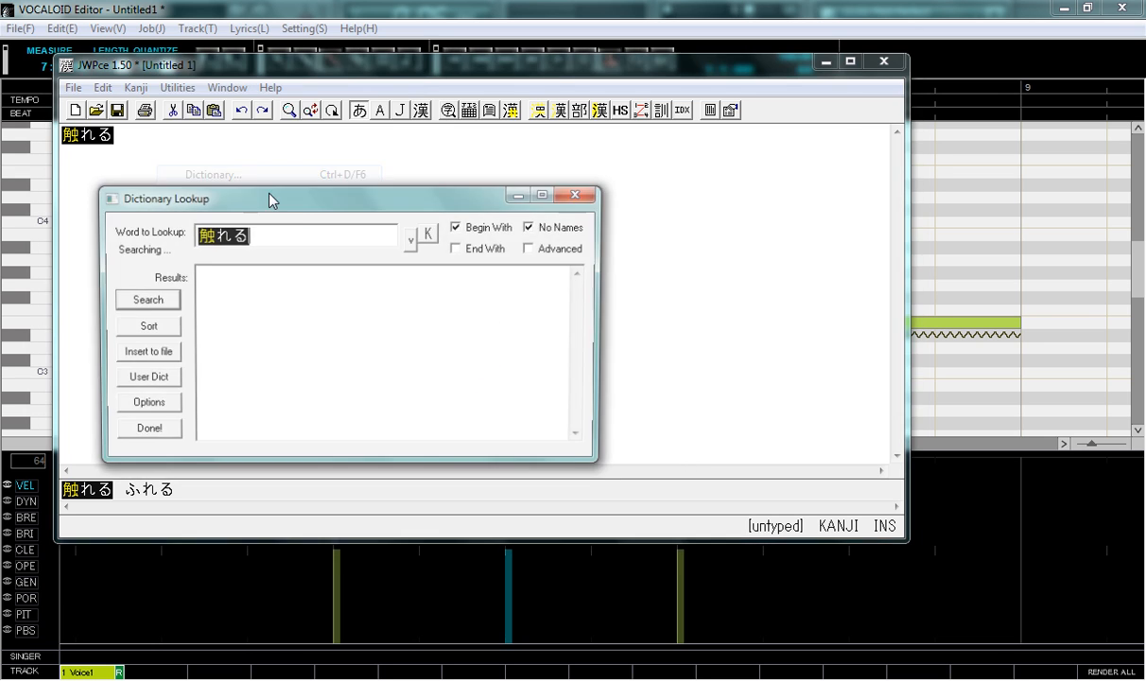
text(rain)
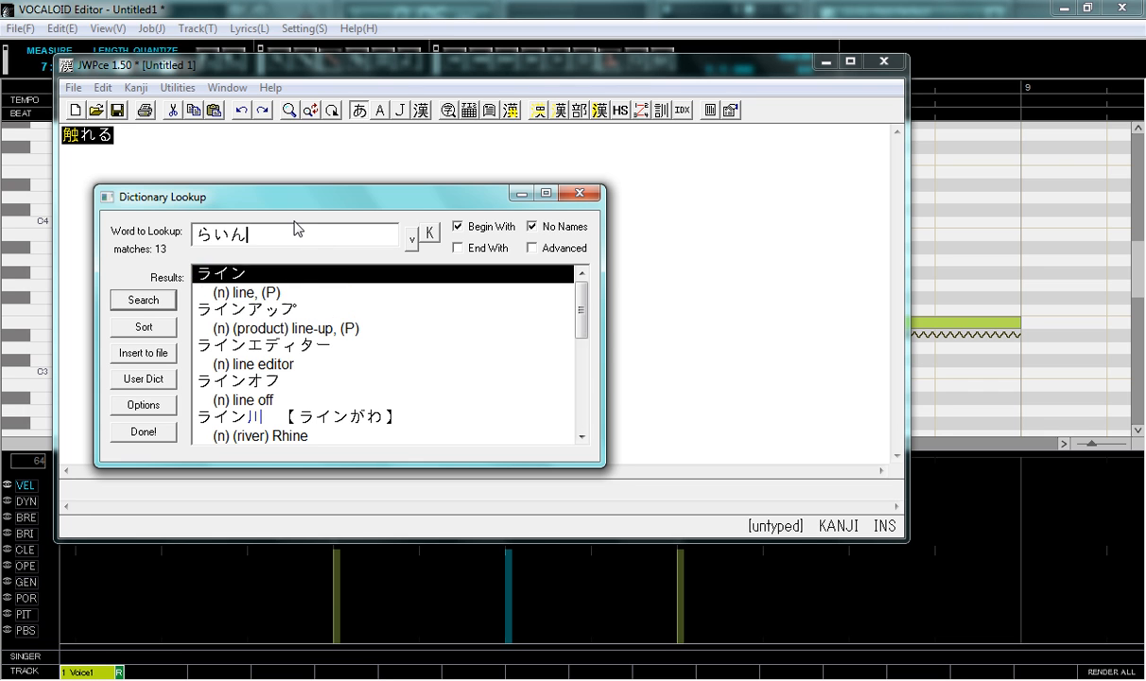
double_click(254, 227)
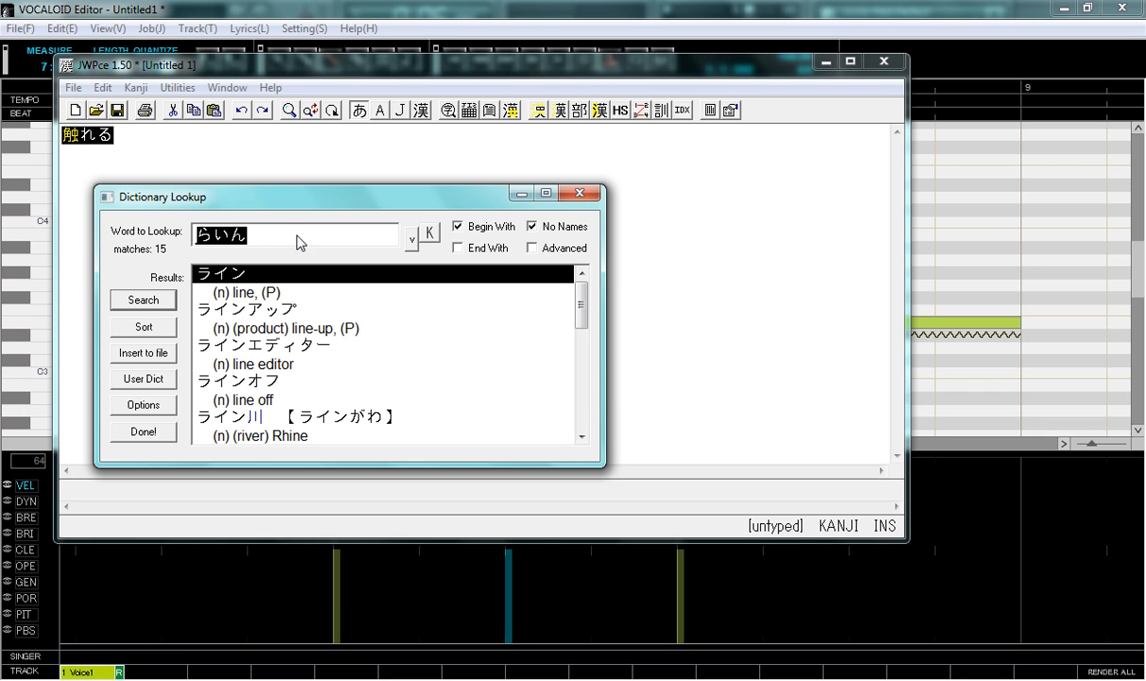
click(381, 111)
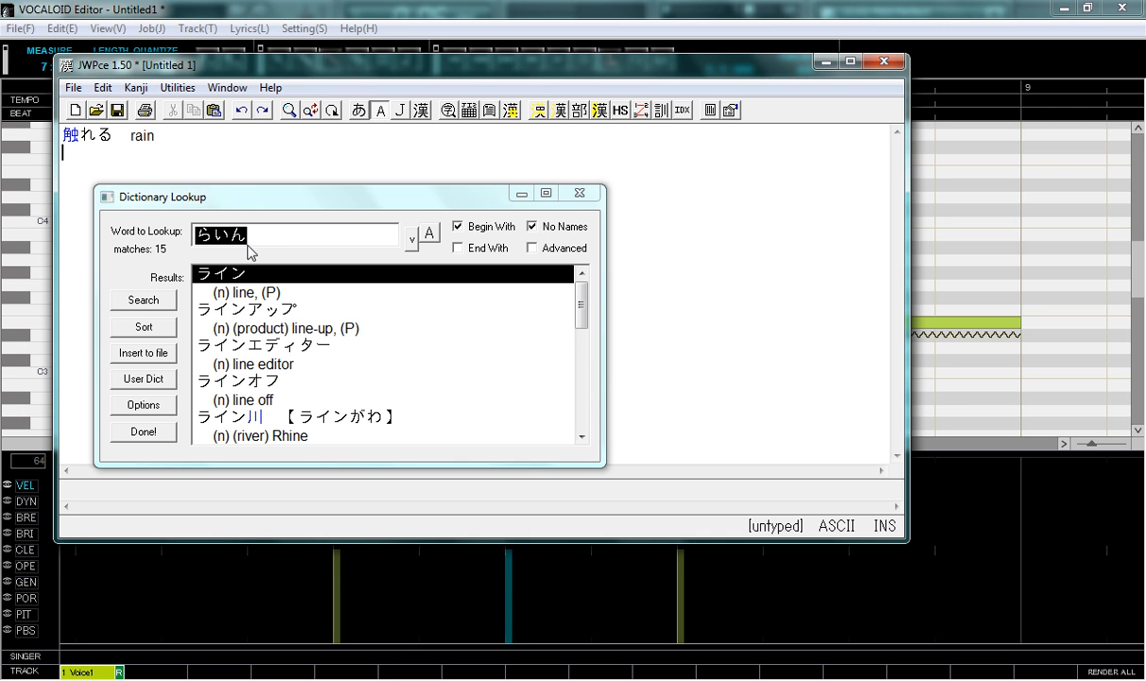
click(289, 236)
double_click(289, 236)
key(BackSpace)
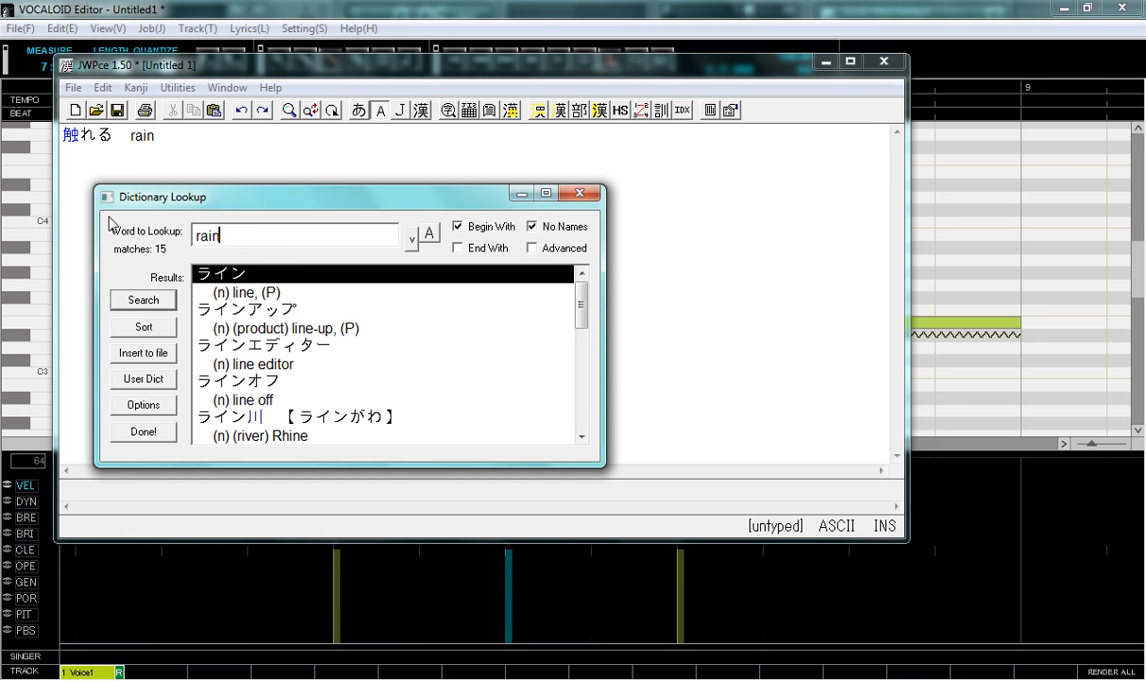
key(Return)
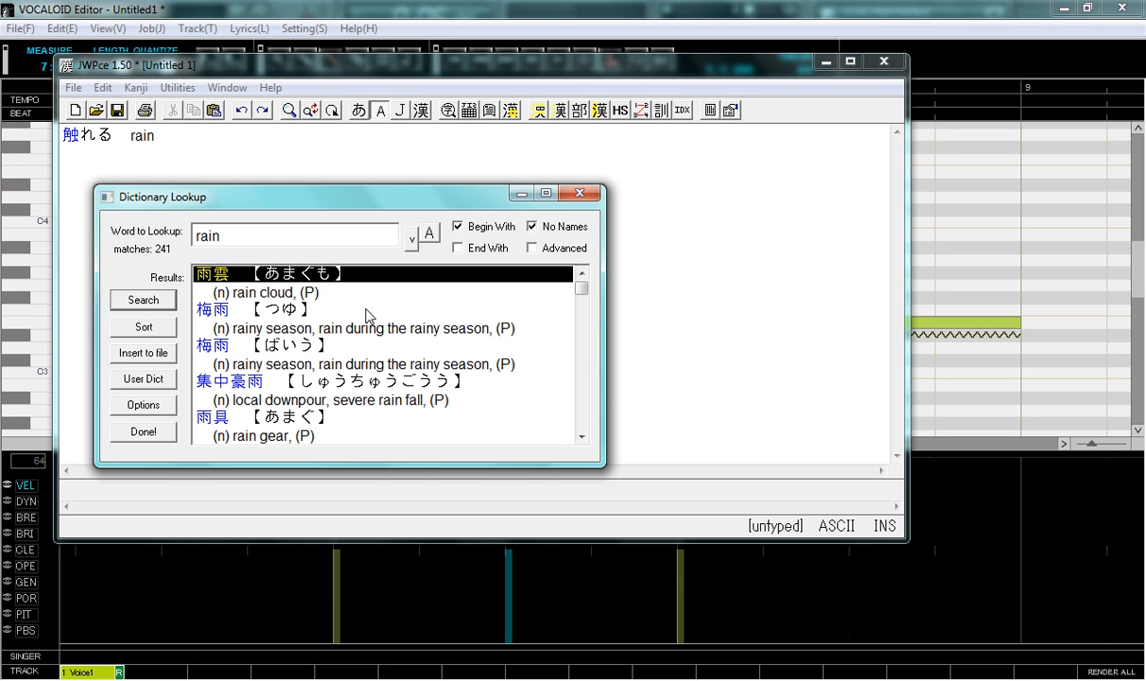
Examine the dictionary entries for "rain", including 上がる and 降る, and return to VOCALOID Editor.
scroll(369, 312, down, 3)
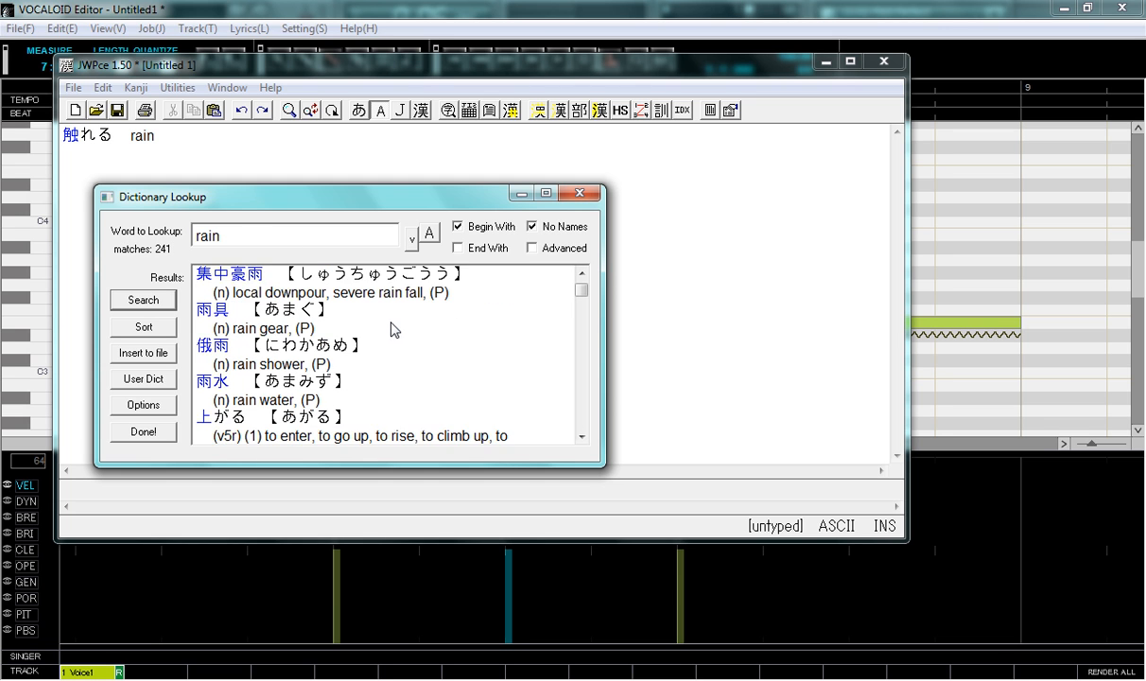
scroll(393, 329, down, 2)
scroll(396, 327, down, 1)
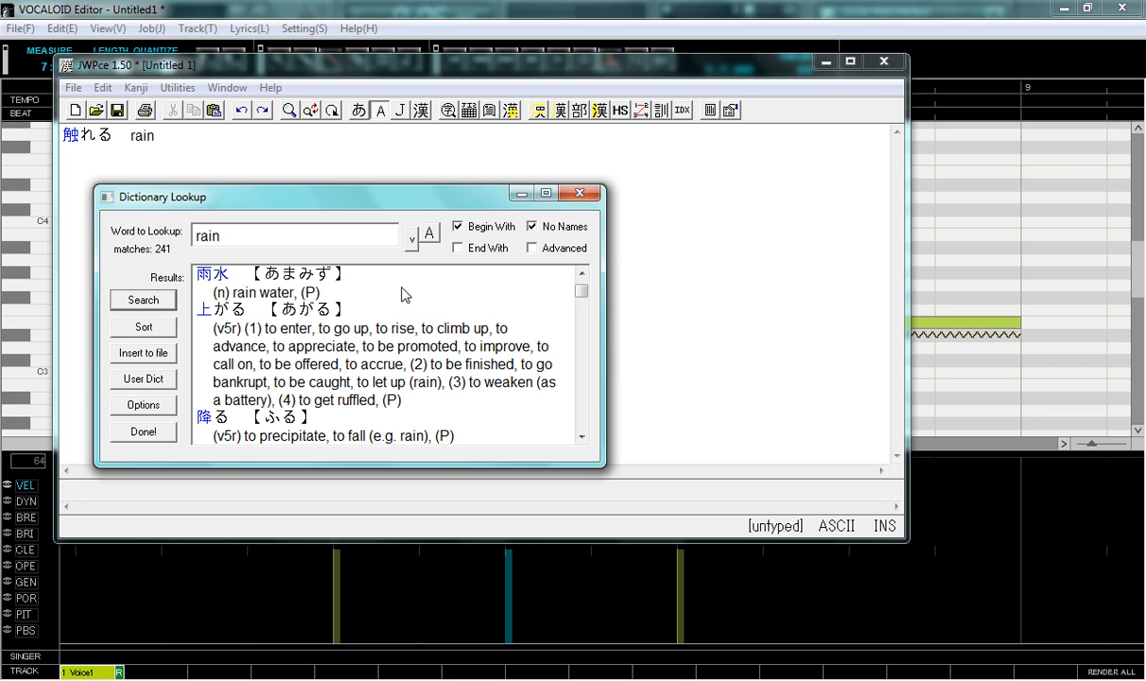
scroll(401, 295, down, 1)
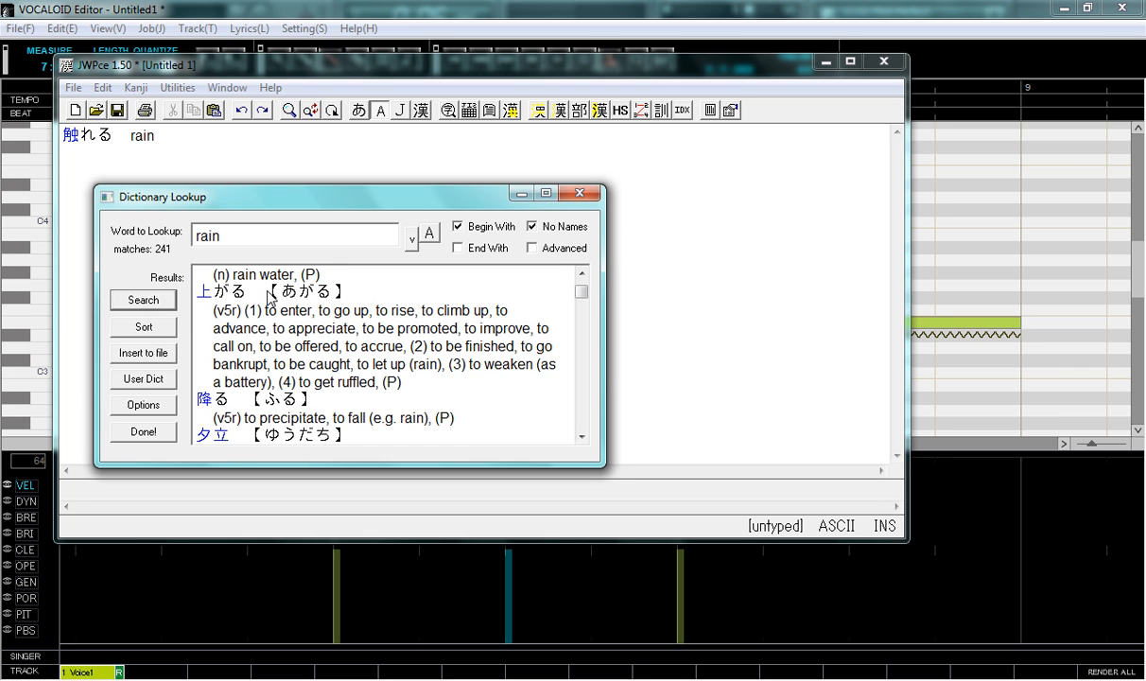
click(203, 293)
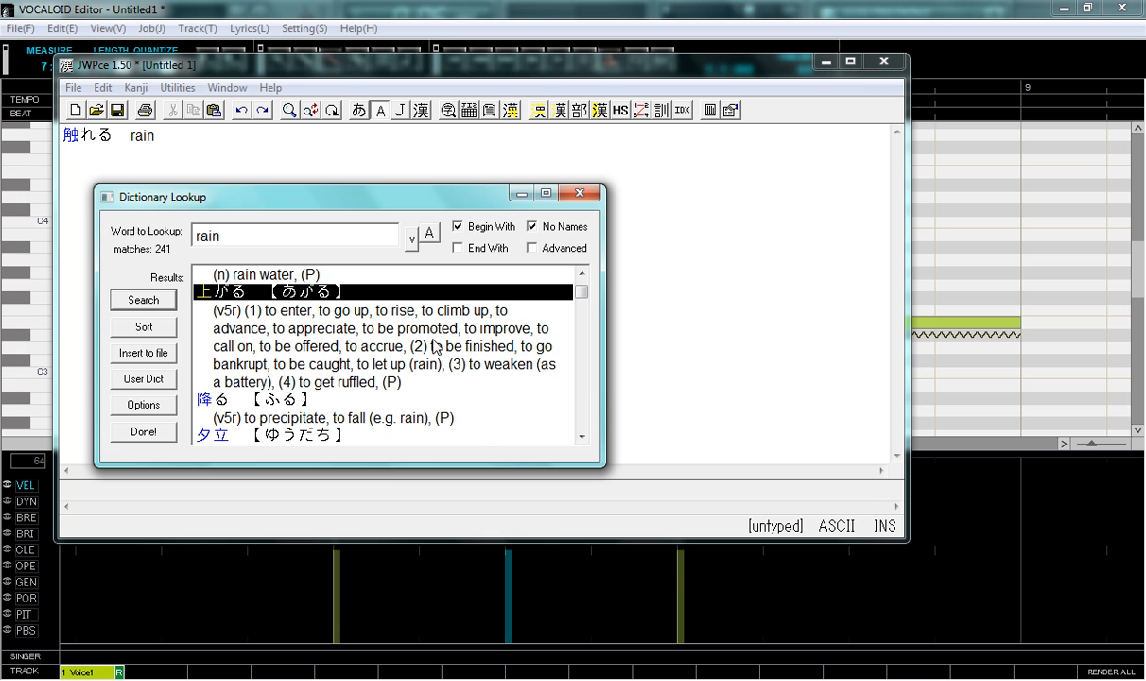
scroll(433, 345, down, 1)
click(283, 345)
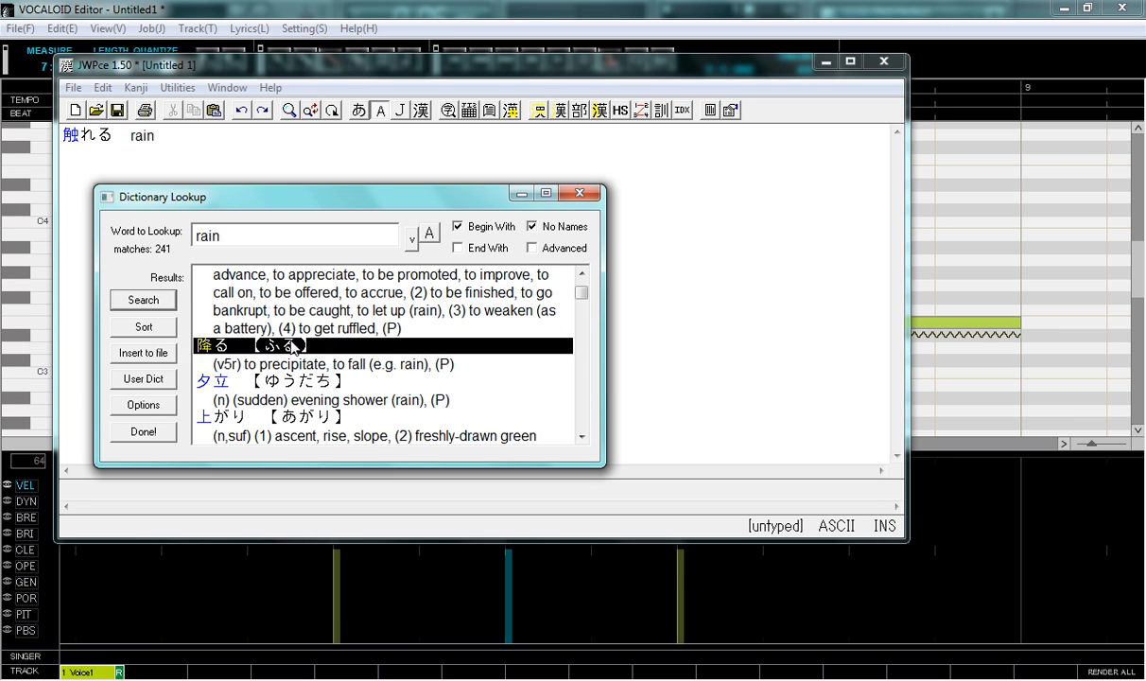
click(274, 345)
click(680, 164)
click(825, 61)
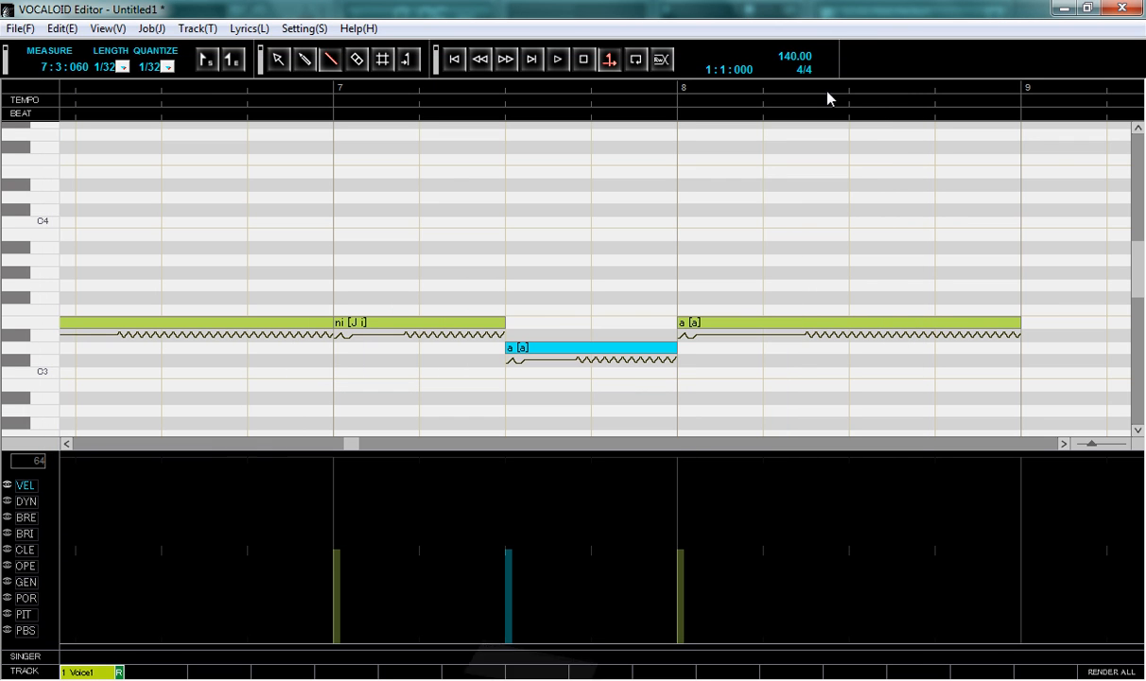
double_click(545, 348)
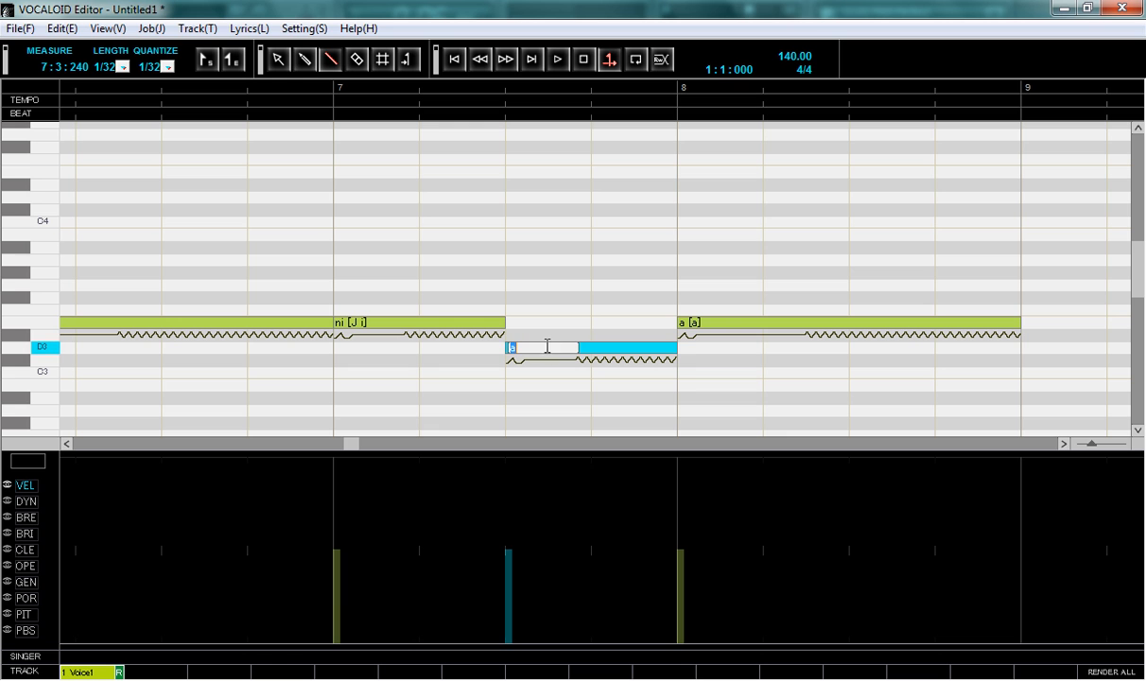
click(500, 325)
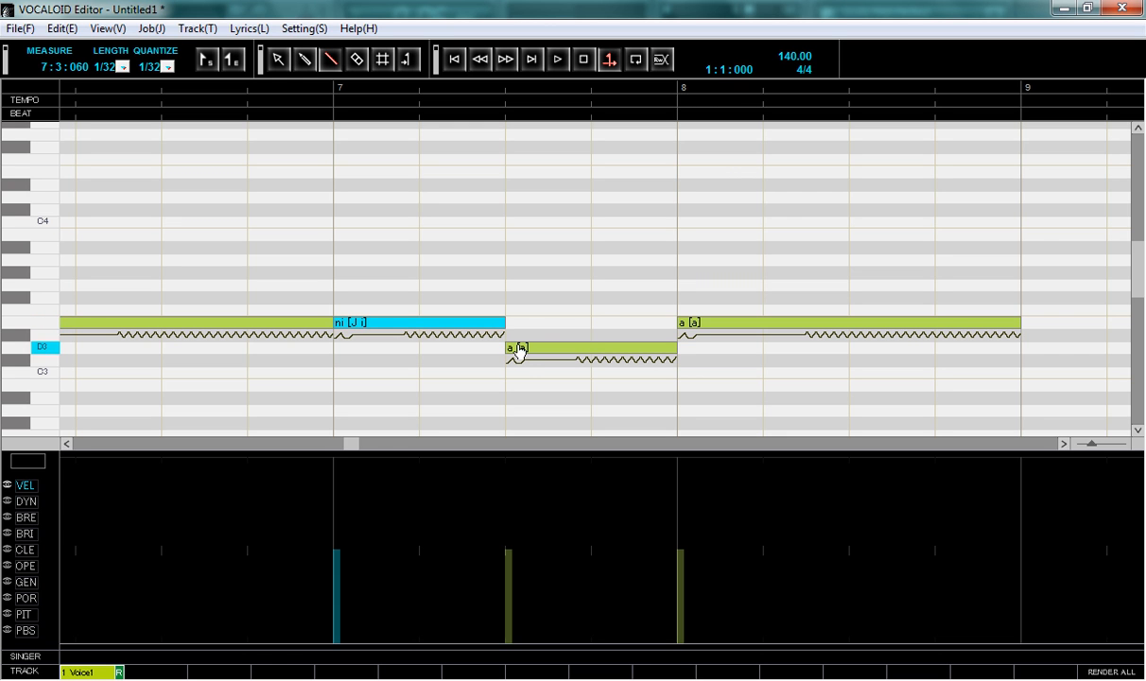
drag(355, 443, 322, 443)
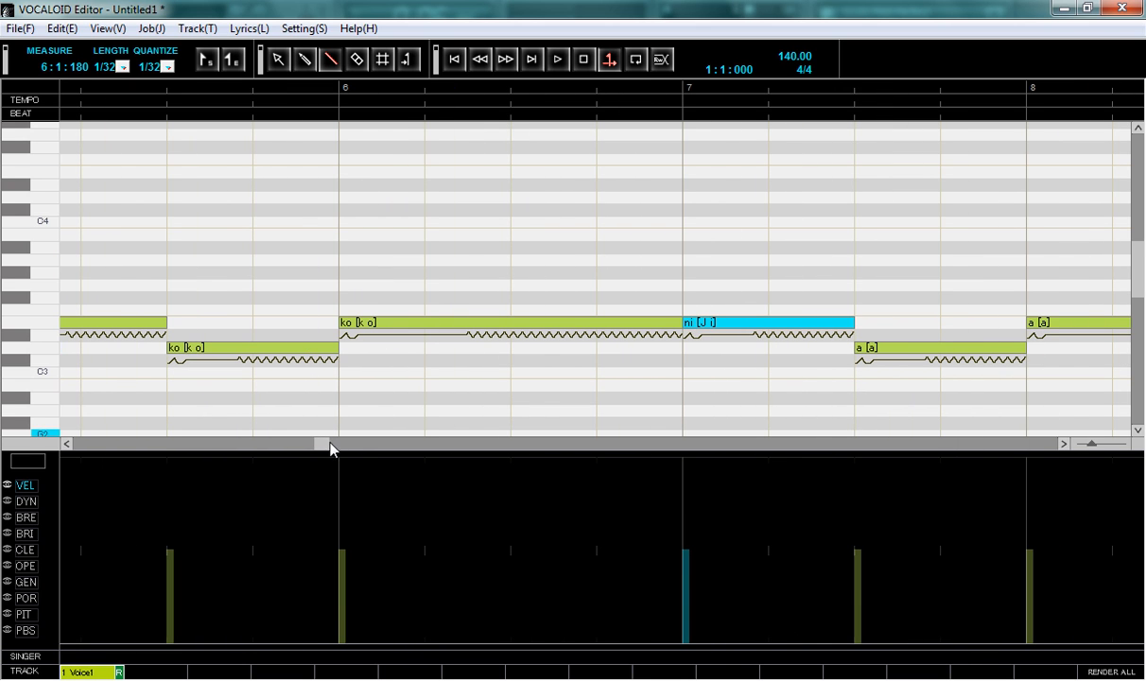
drag(331, 448, 367, 444)
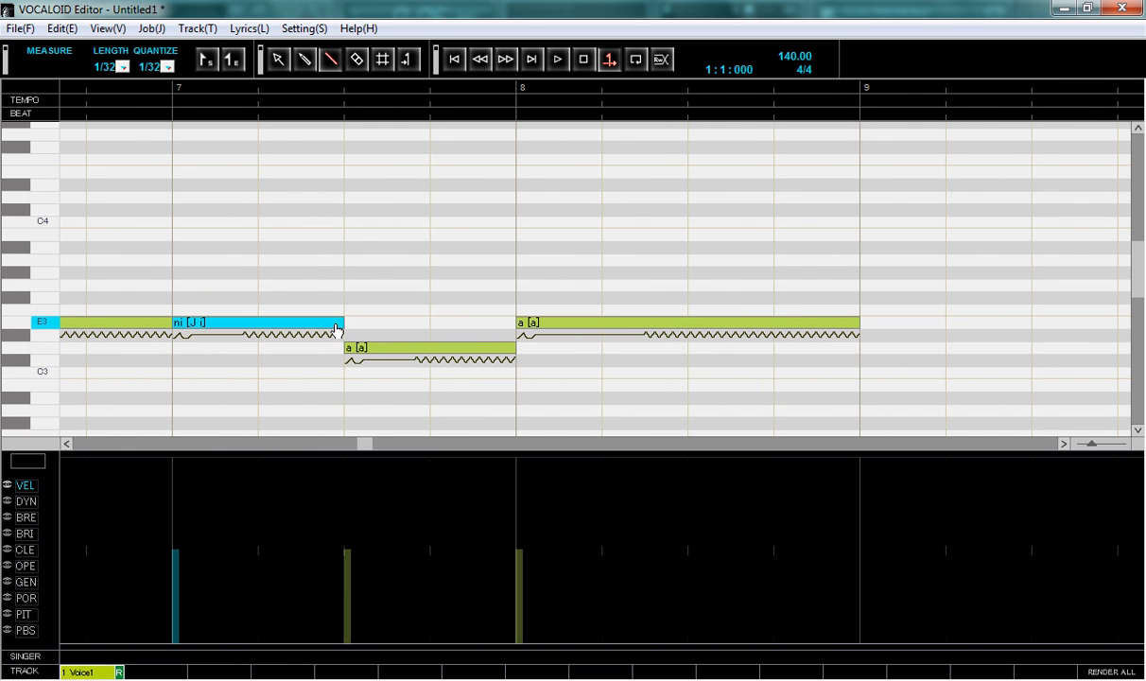
Enter the lyrics "fu" on the second note of bar 7 and "ru" on the bar 8 note.
click(417, 355)
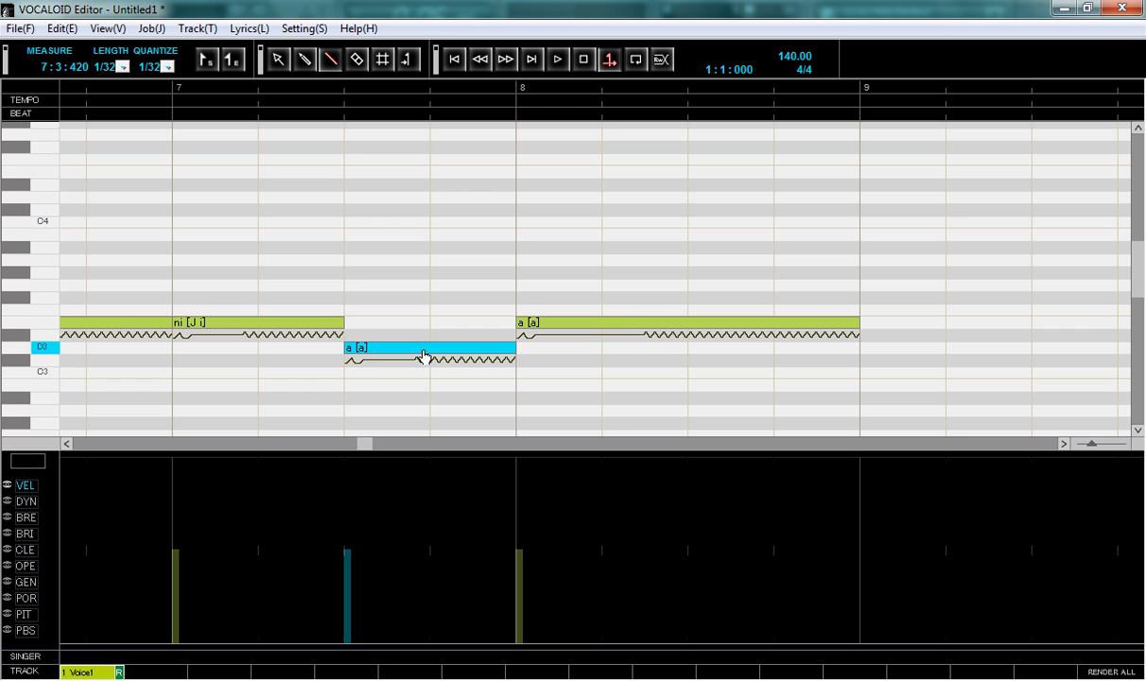
double_click(417, 354)
key(Return)
double_click(616, 324)
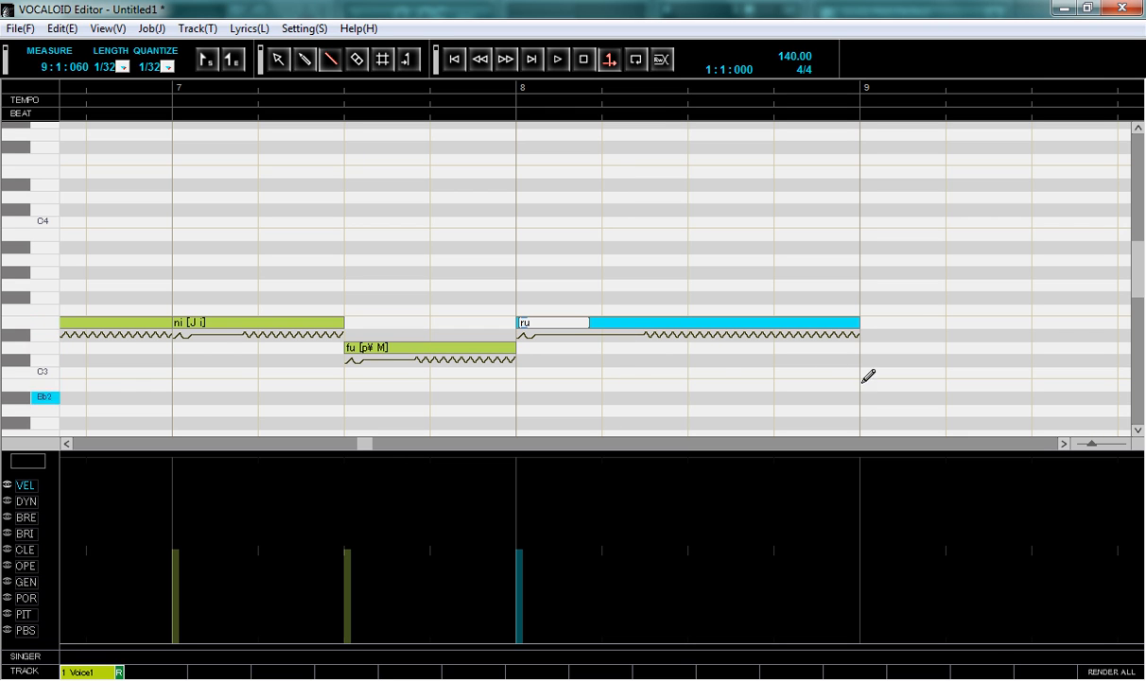
Shorten the bar 8 "ru" note to one beat and fill the rest of the bar with an E3 note sung "ta".
mouse_move(858, 318)
mouse_down()
mouse_move(603, 323)
mouse_move(858, 319)
mouse_up()
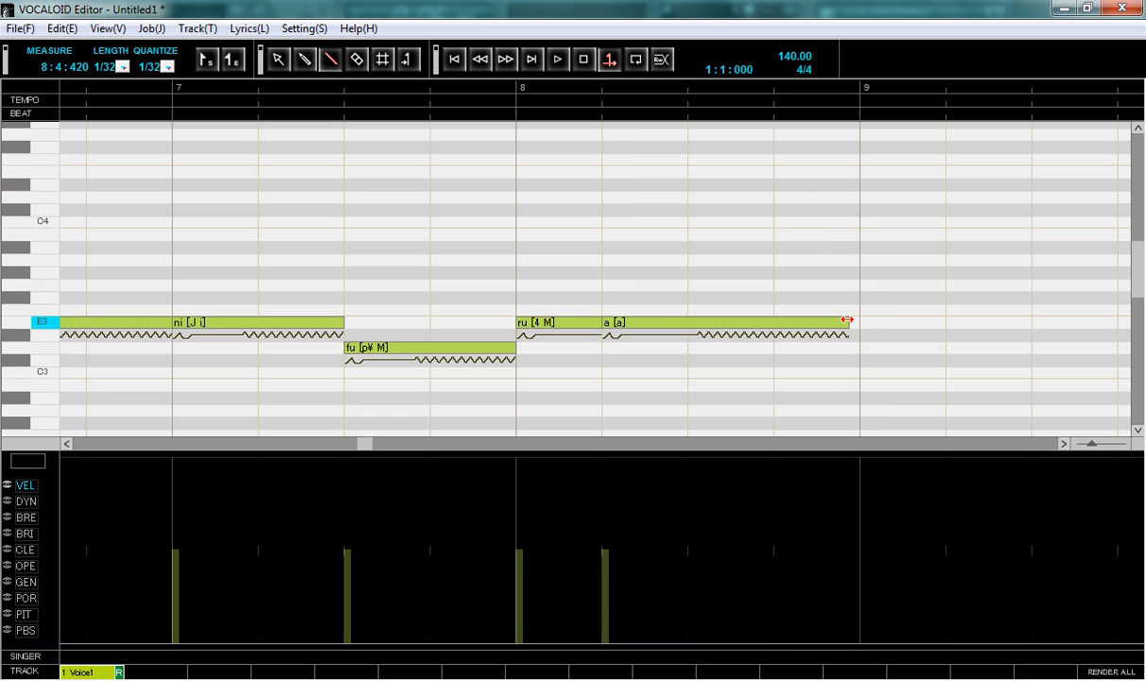
click(853, 322)
double_click(842, 324)
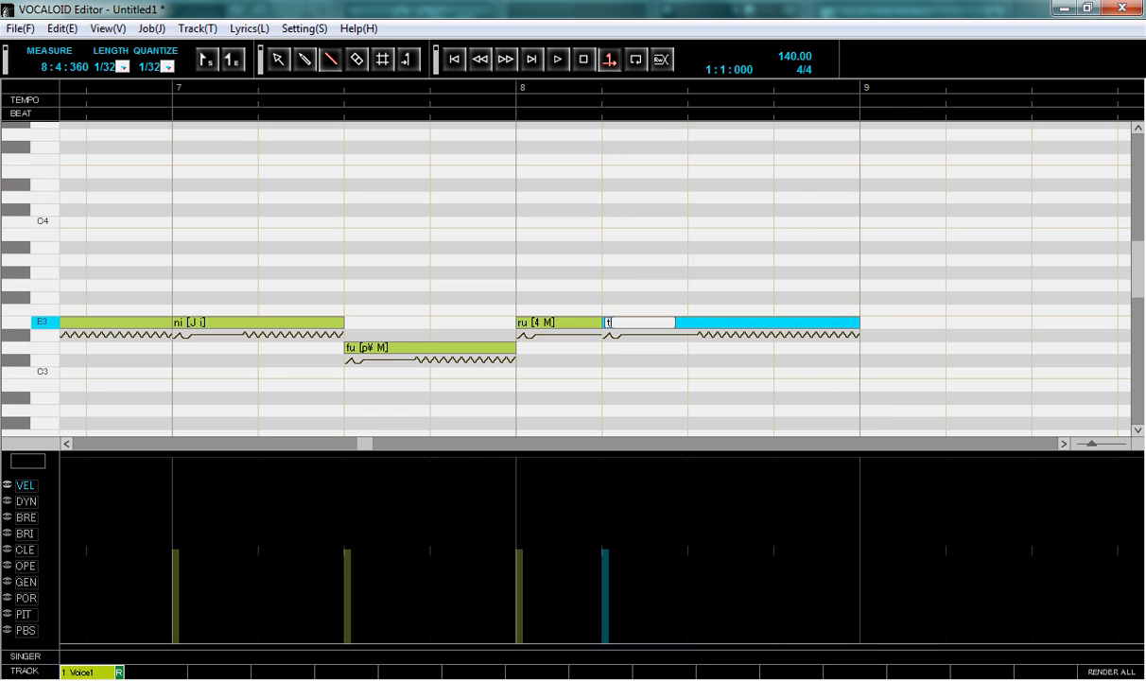
key(Return)
Start playback, sending the track information to the ReWire host the first time and declining the second request.
drag(369, 444, 325, 430)
click(564, 61)
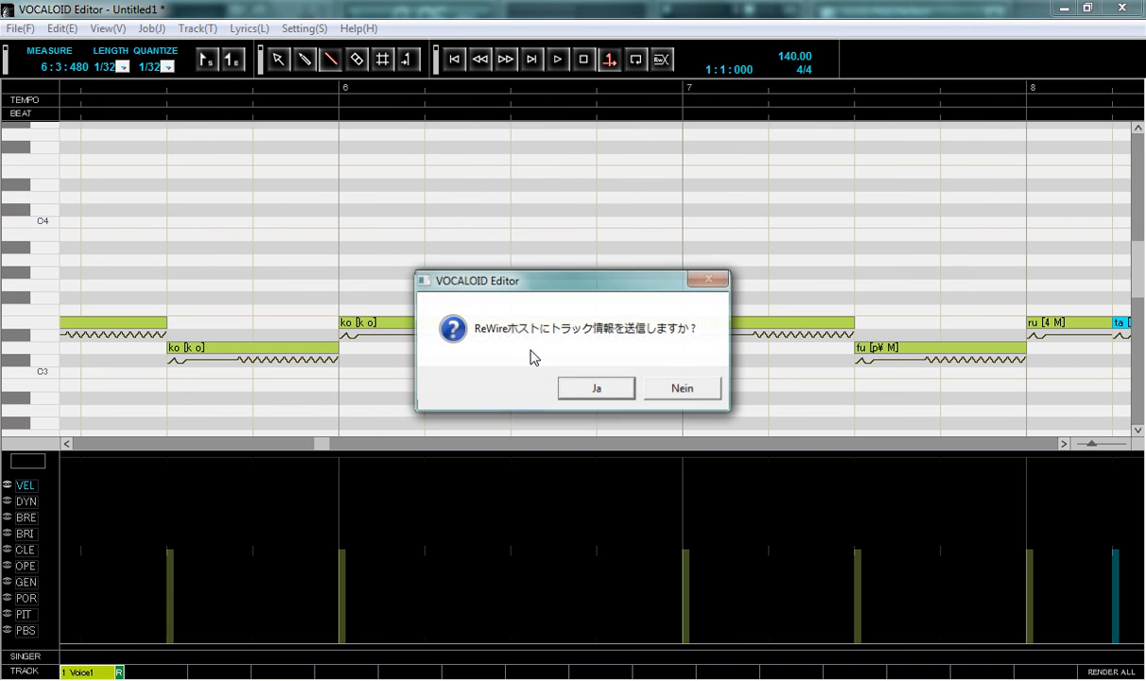
click(570, 383)
click(565, 60)
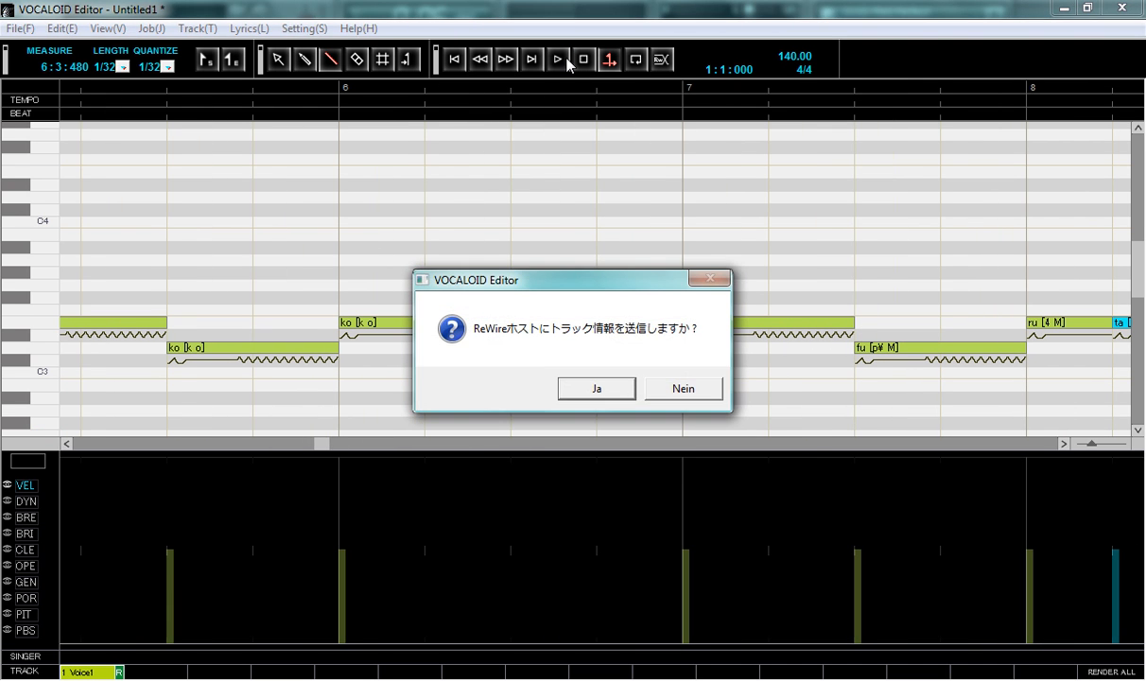
click(664, 381)
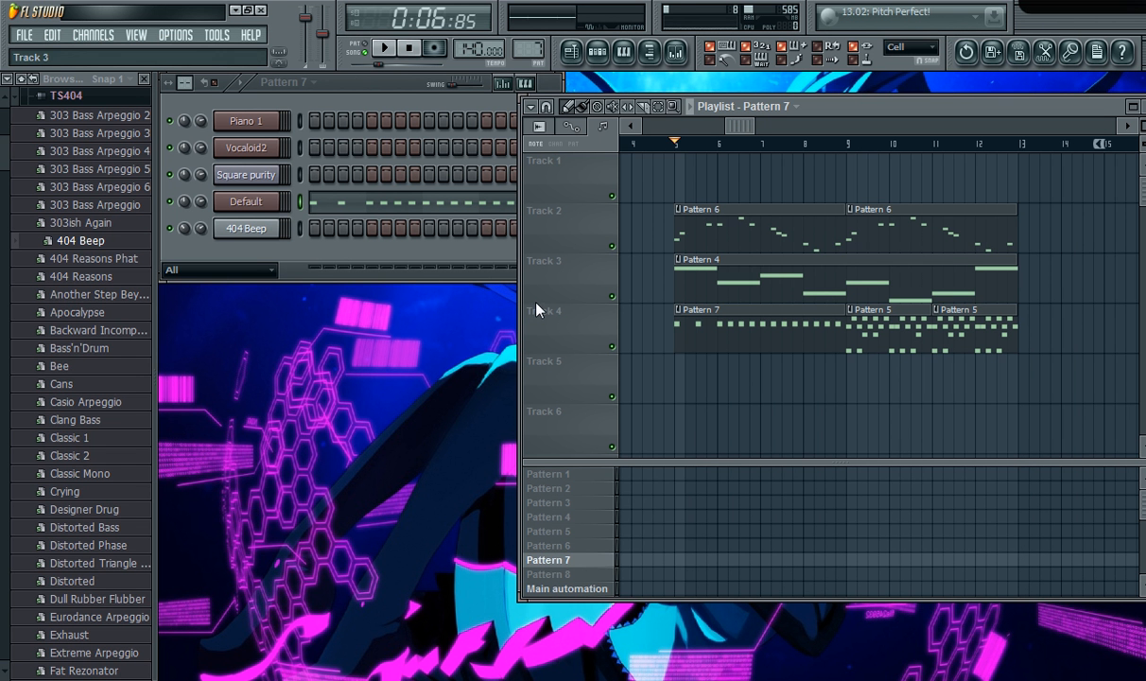
Switch to FL Studio, play the arrangement from bar 5, pause it and move the song position to the middle of bar 11.
click(633, 145)
click(390, 48)
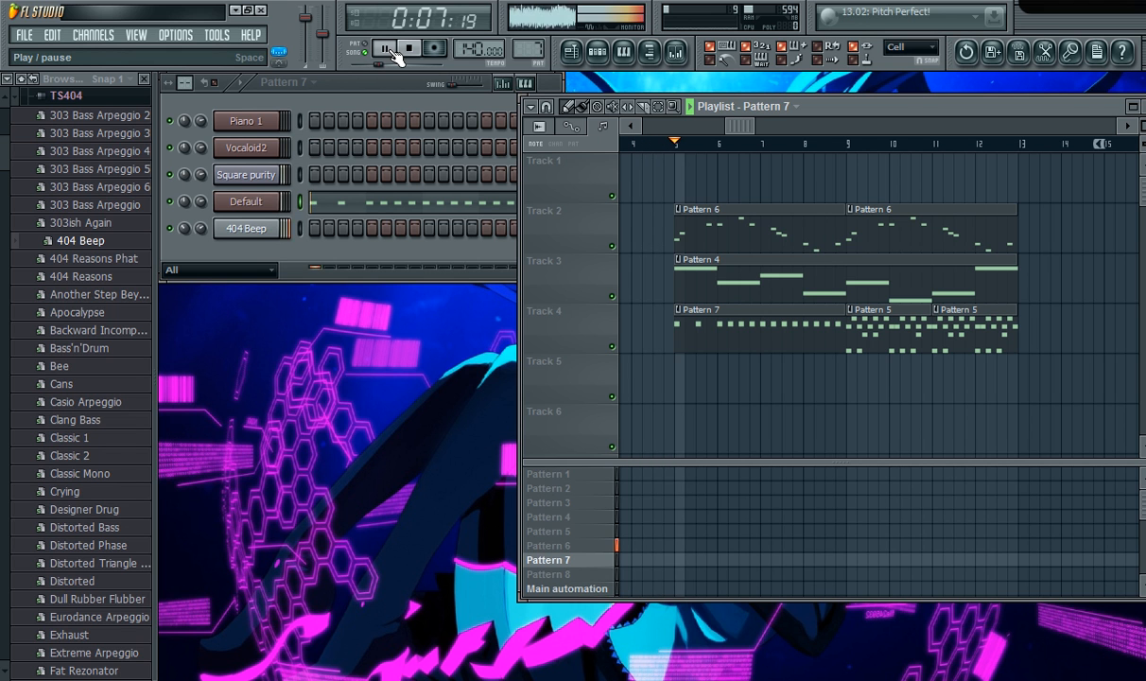
drag(745, 129, 798, 126)
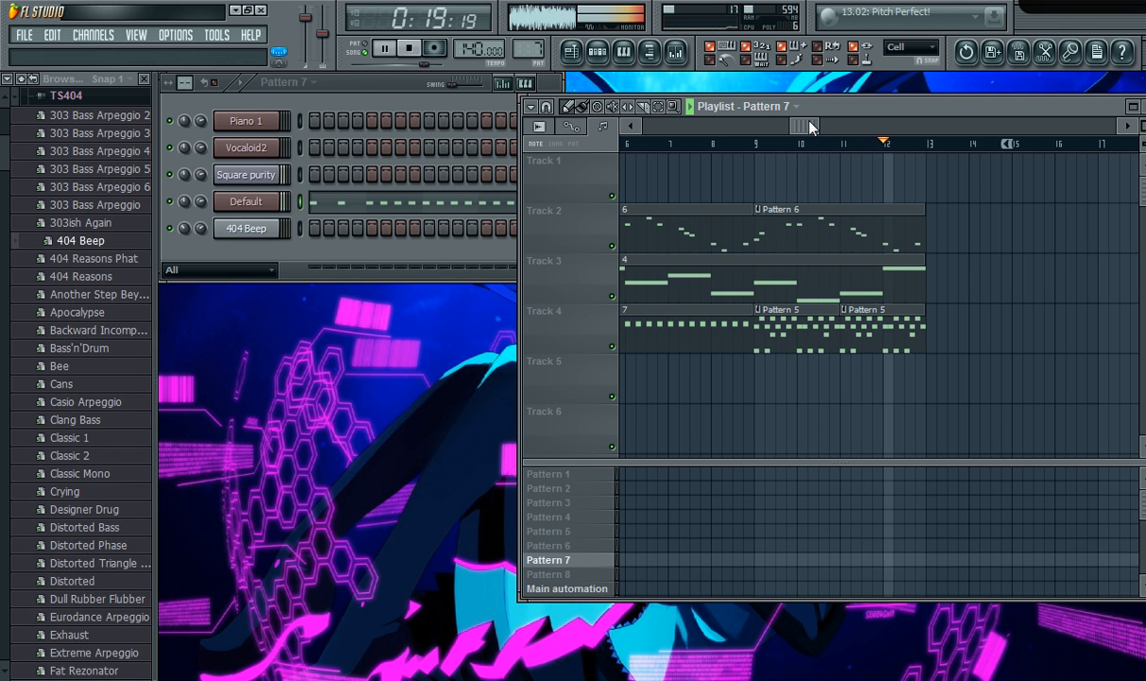
click(384, 47)
click(869, 145)
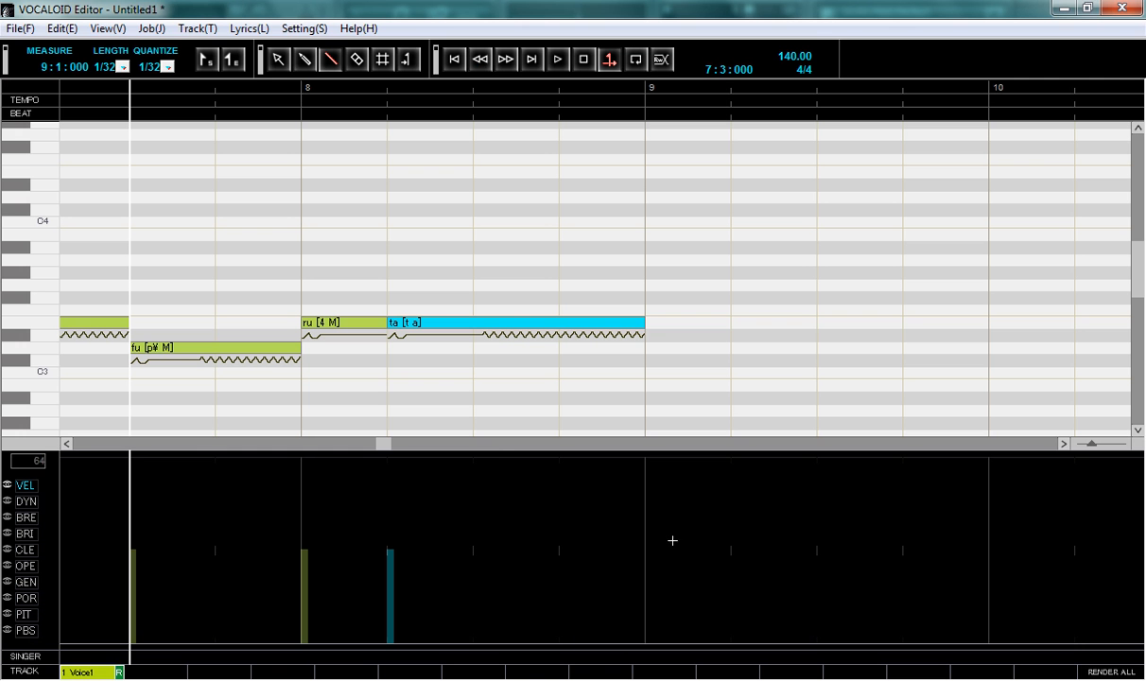
In VOCALOID Editor, shorten "fu" to one beat and replace "ru" with a two-beat E3 note starting on beat 4 of bar 7, sung "ru".
click(291, 350)
mouse_move(204, 350)
mouse_down()
mouse_move(222, 319)
mouse_move(303, 298)
mouse_move(386, 327)
mouse_up()
click(314, 322)
key(Delete)
double_click(333, 327)
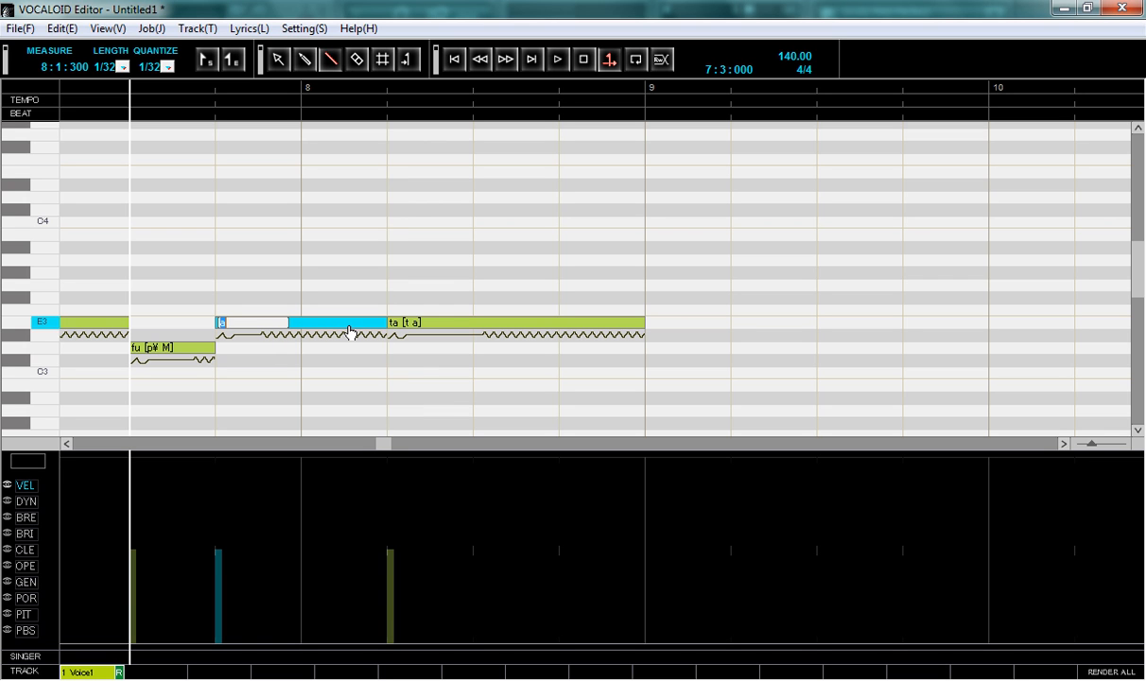
text(ru)
key(Return)
Send the revised vocal track to the ReWire host by restarting playback, and return to FL Studio.
drag(387, 448, 370, 446)
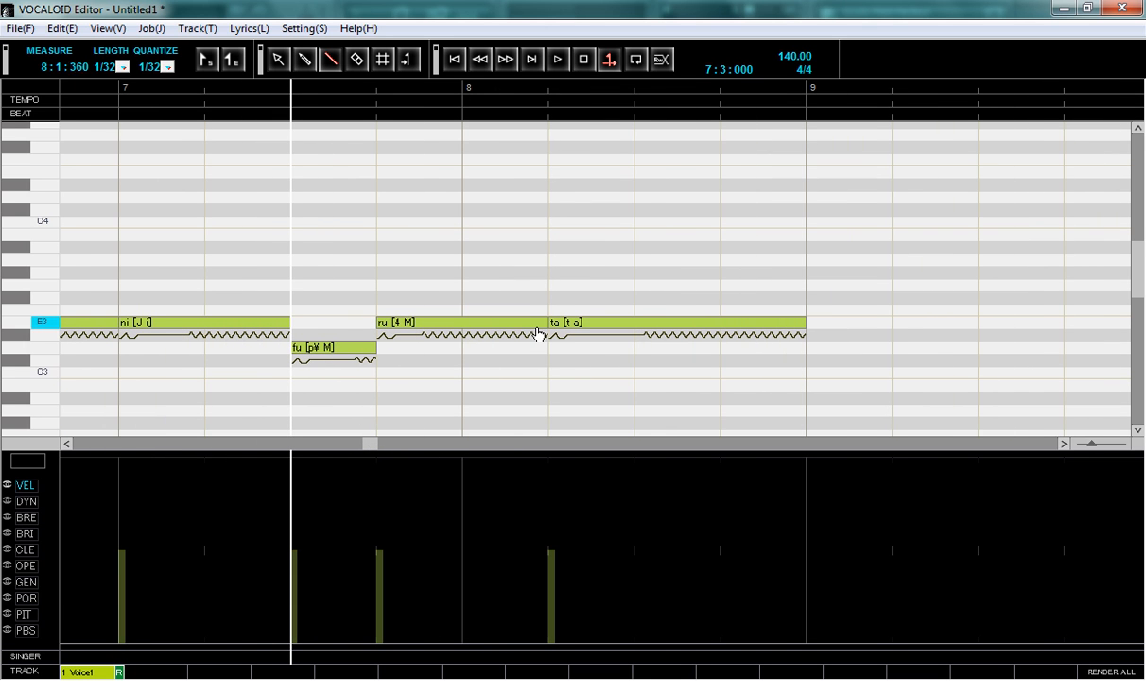
click(557, 64)
click(569, 383)
click(558, 63)
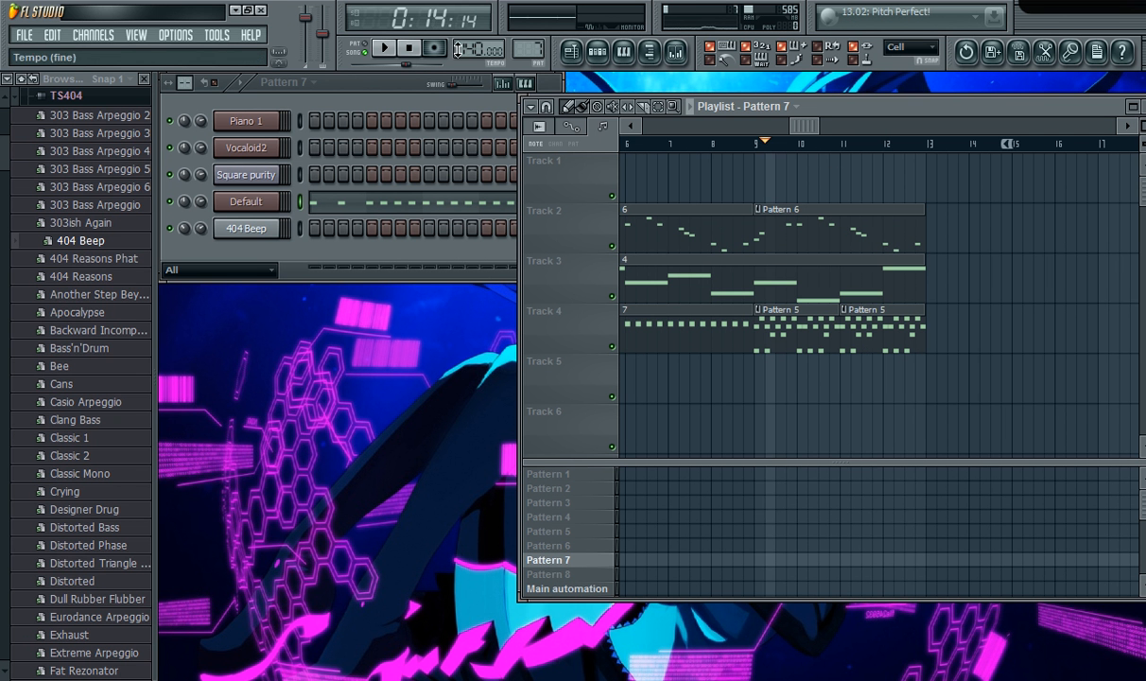
Play the arrangement from bar 9 to check the revised vocals, and stop playback during bar 12.
click(387, 50)
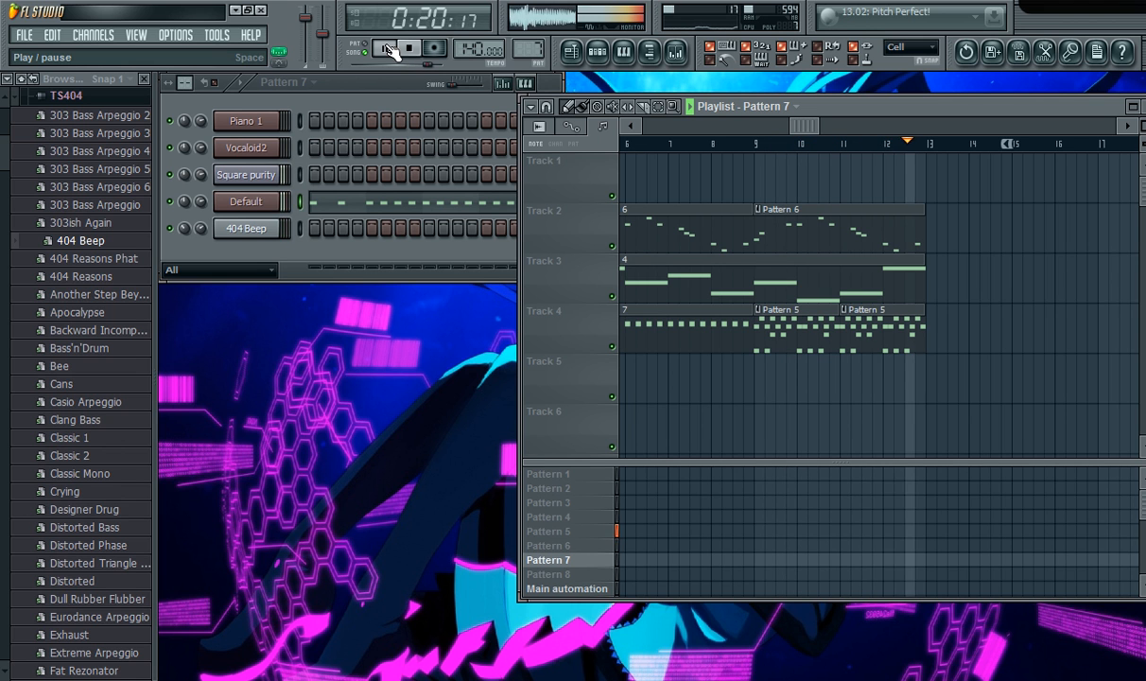
drag(806, 127, 735, 127)
key(space)
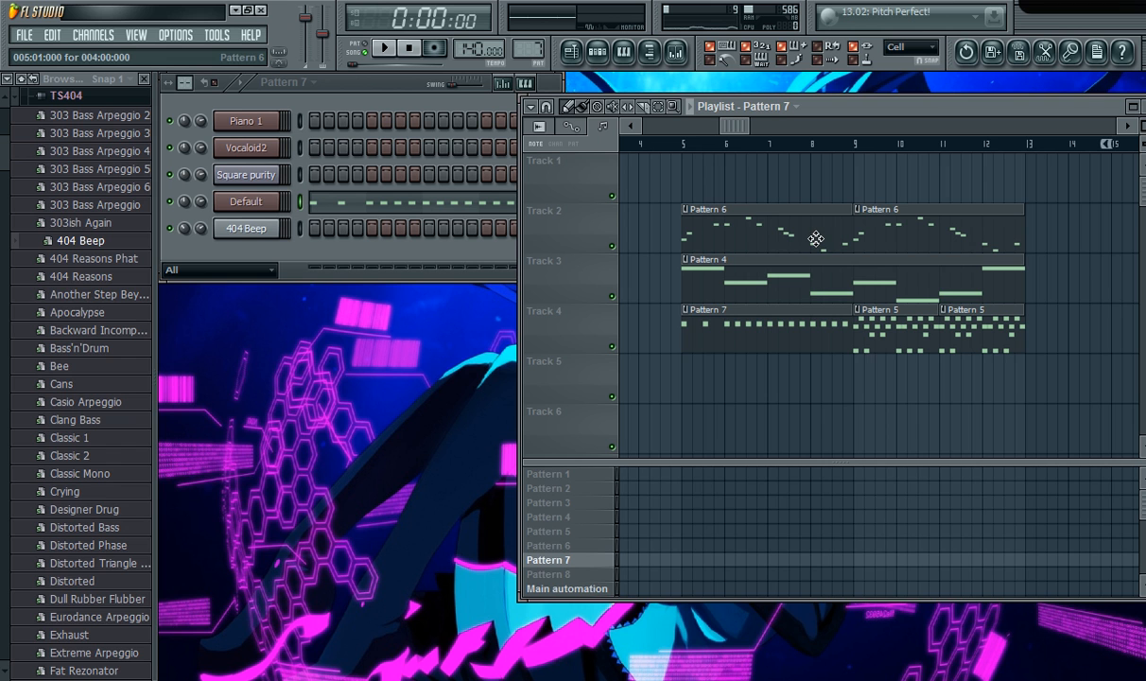
drag(745, 127, 766, 128)
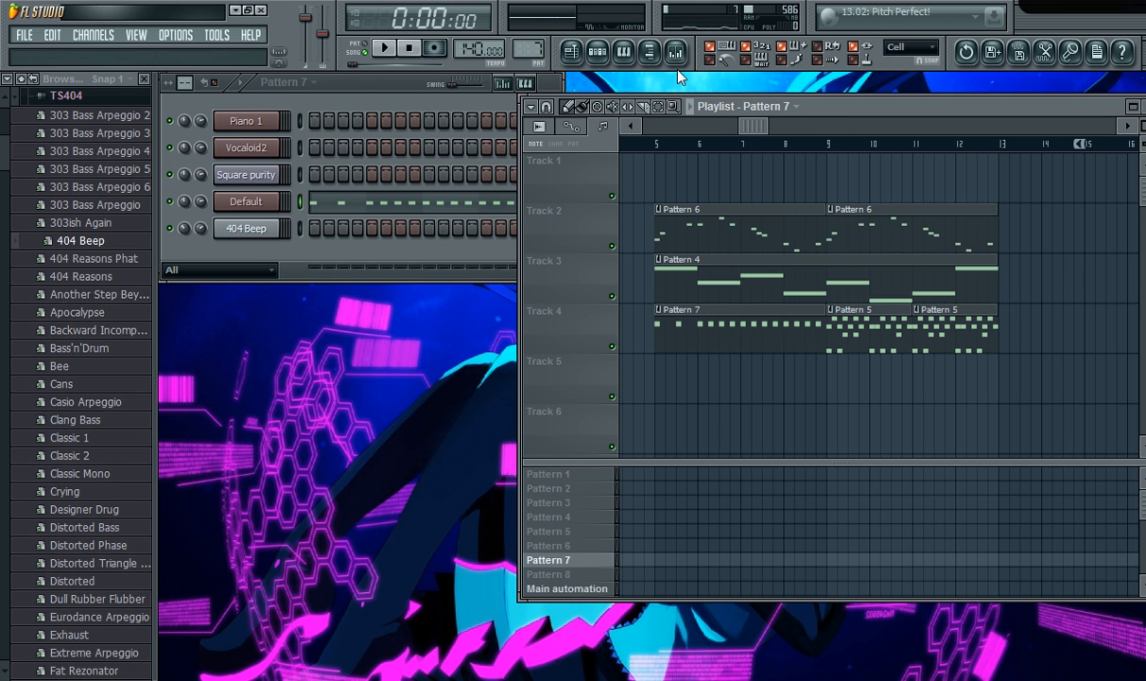
Create an automation clip for the Vocaloid 1 mixer track's send level to Radio and place it on Track 5 of the playlist.
click(650, 51)
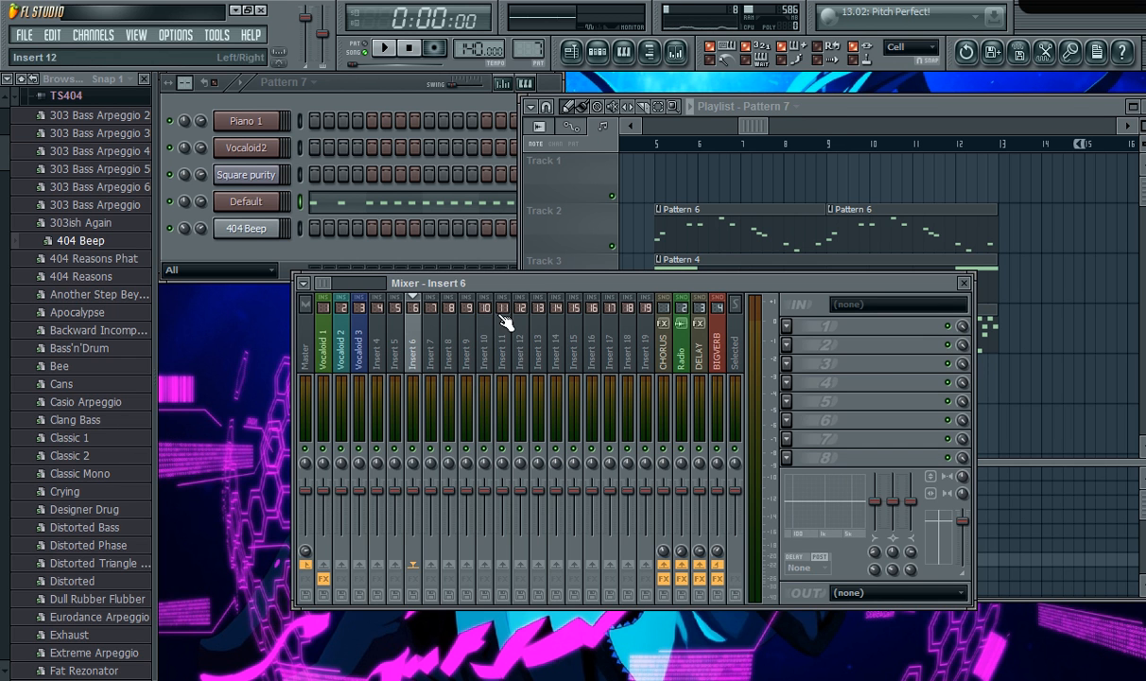
right_click(323, 343)
click(323, 343)
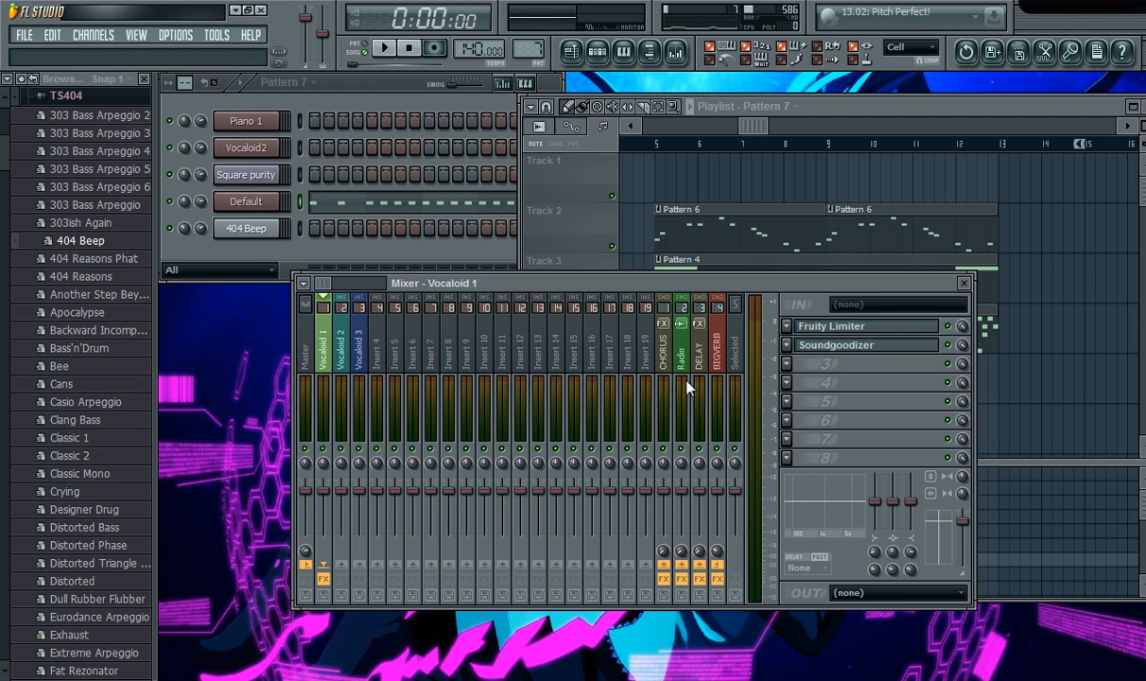
right_click(681, 553)
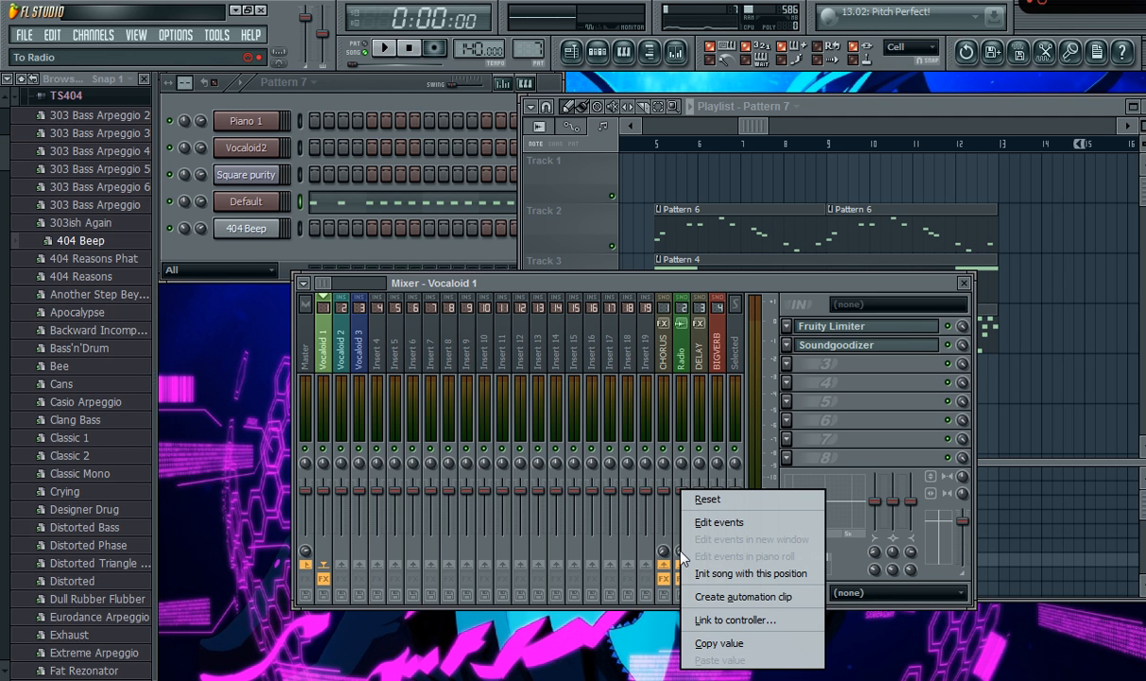
click(756, 597)
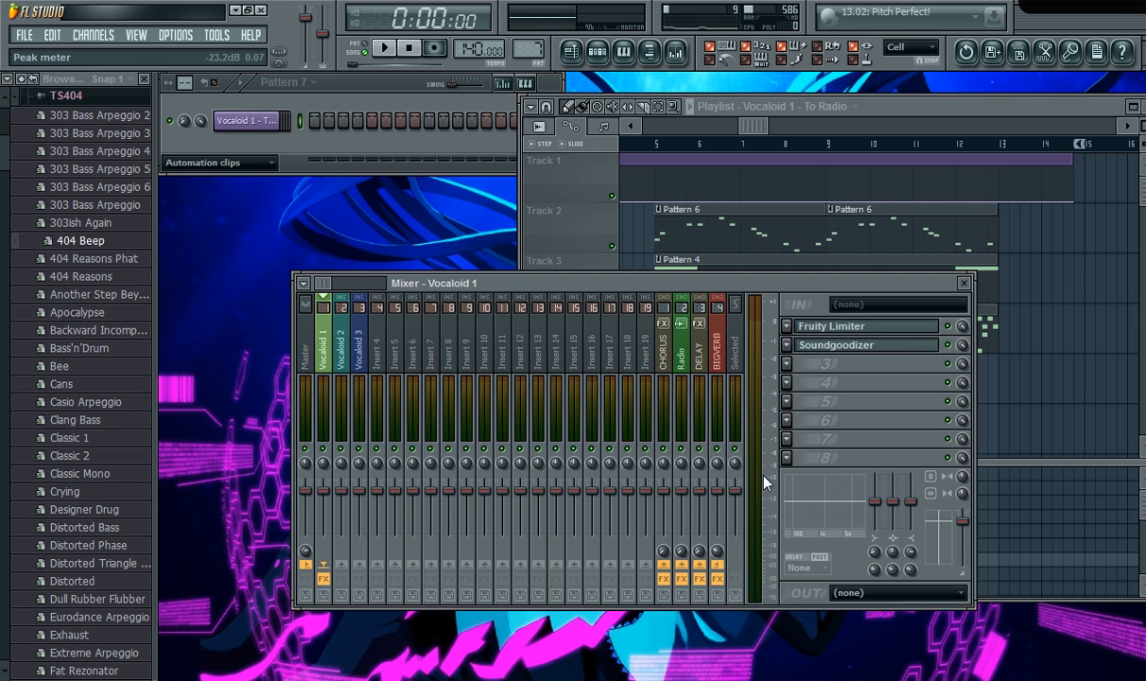
drag(797, 161, 767, 376)
Add a high envelope point at bar 5 and a bottom-level point at bar 13 to the Radio send clip, with 7% tension between them.
mouse_move(743, 142)
mouse_down()
mouse_move(619, 137)
mouse_move(809, 128)
mouse_move(688, 141)
mouse_move(705, 144)
mouse_move(602, 134)
mouse_move(662, 147)
mouse_move(762, 142)
mouse_up()
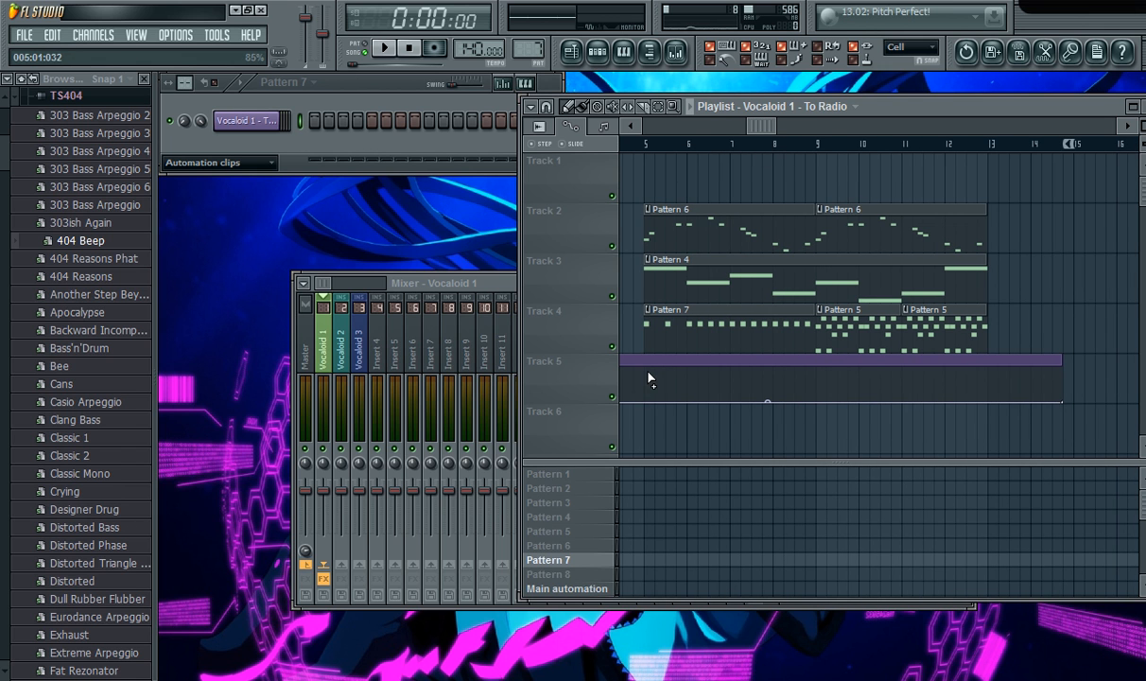
drag(644, 375, 648, 357)
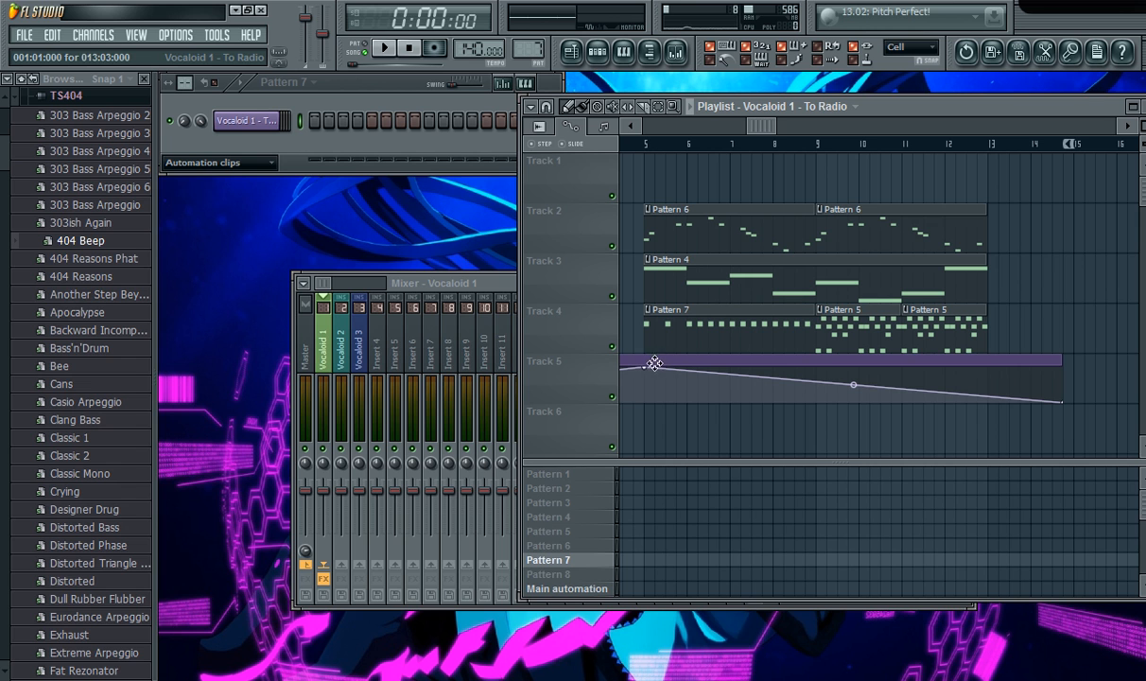
right_click(988, 399)
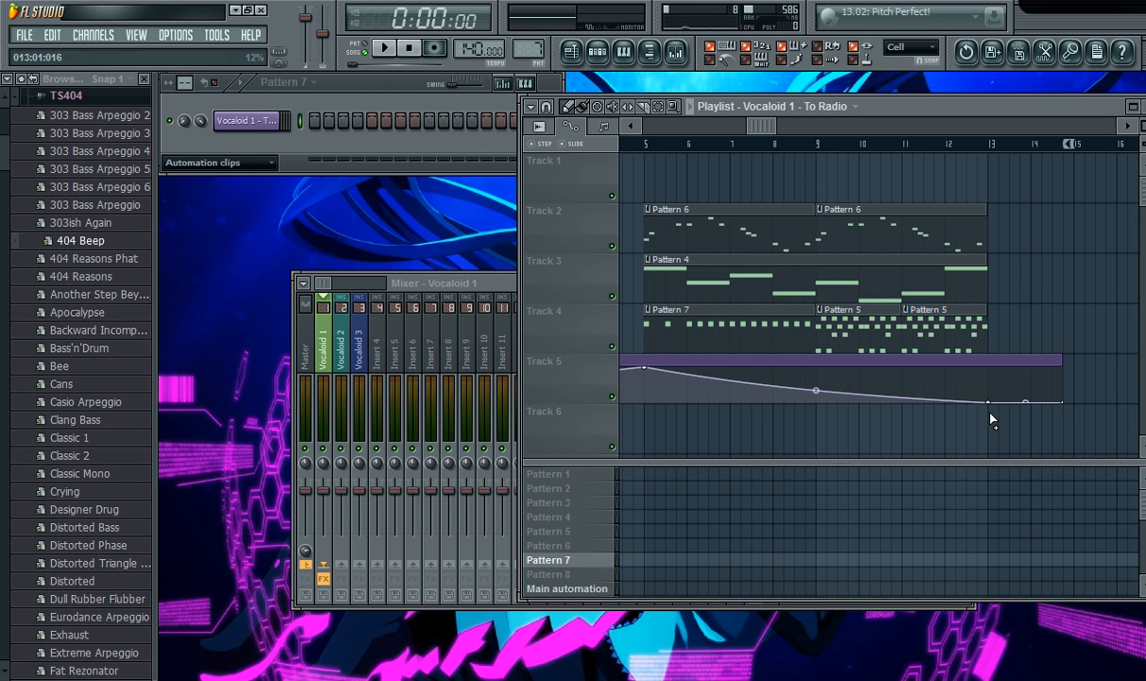
drag(817, 387, 817, 388)
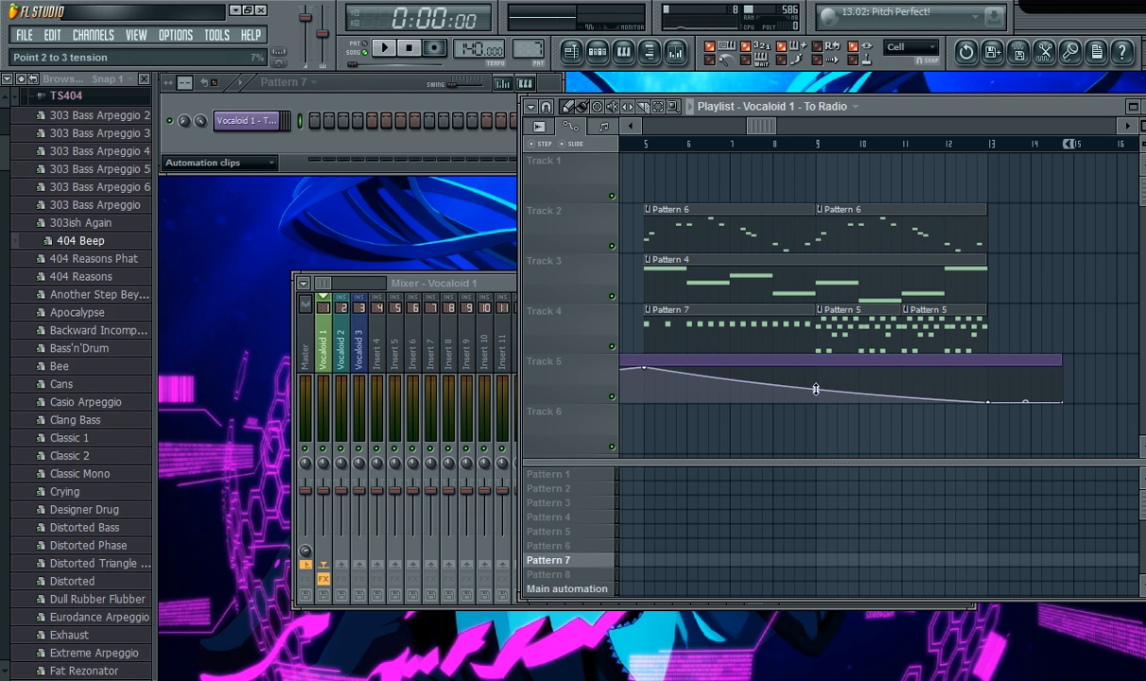
Play the arrangement from about bar 4 to hear the Radio send automation, stopping at bar 13.
mouse_move(759, 127)
mouse_down()
mouse_move(716, 126)
mouse_move(671, 144)
mouse_up()
click(667, 145)
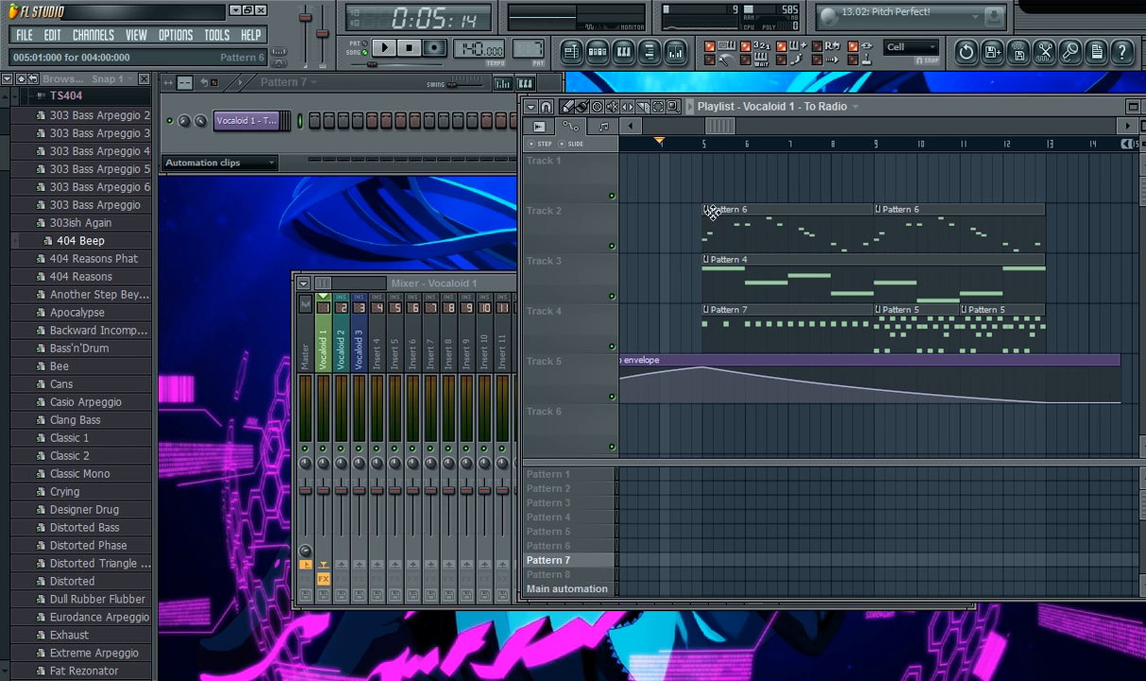
click(387, 48)
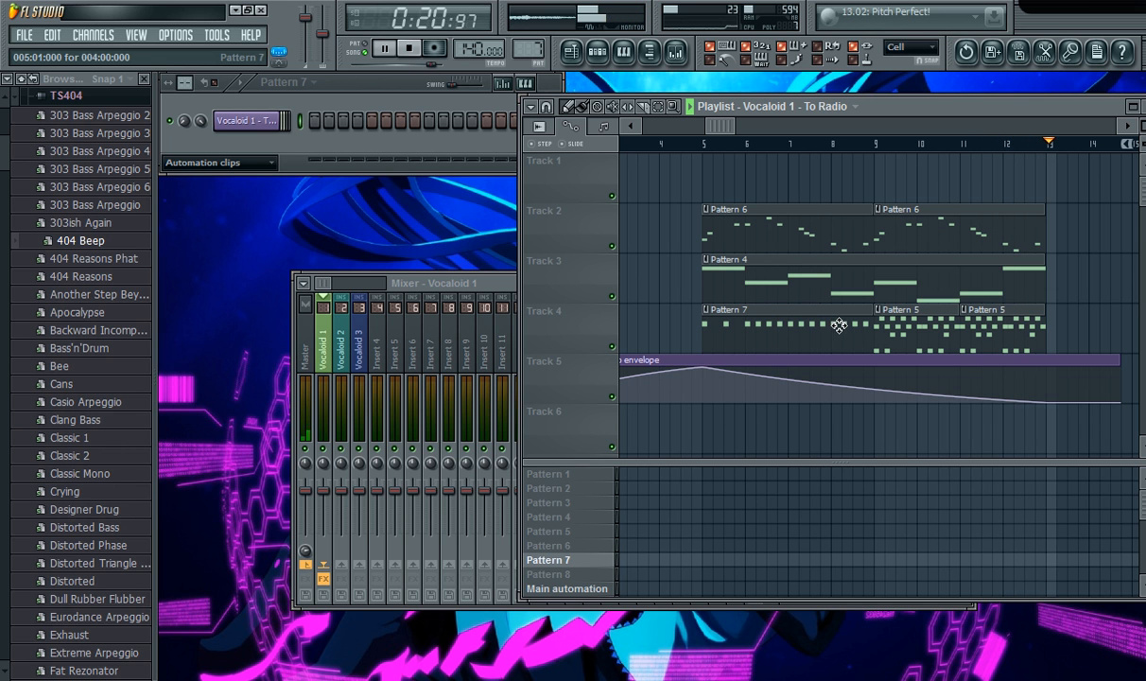
click(409, 49)
Reshape the Radio send envelope into a gentle outward curve falling from bar 5 to the bottom at bar 11.
scroll(736, 253, down, 1)
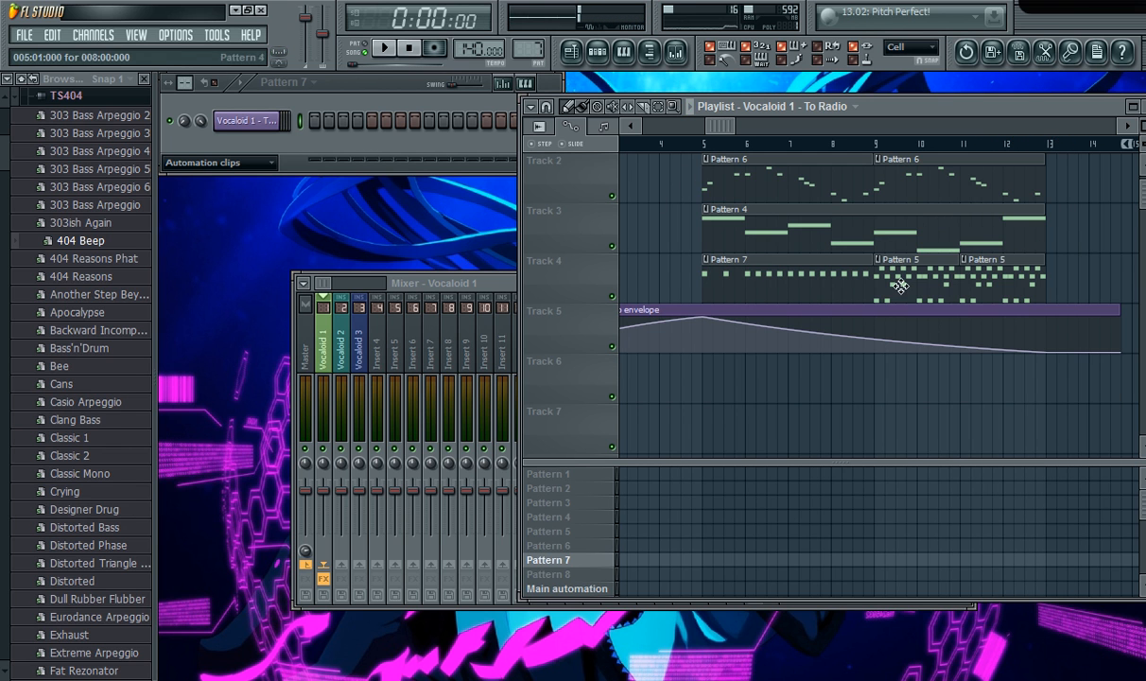
drag(874, 339, 874, 319)
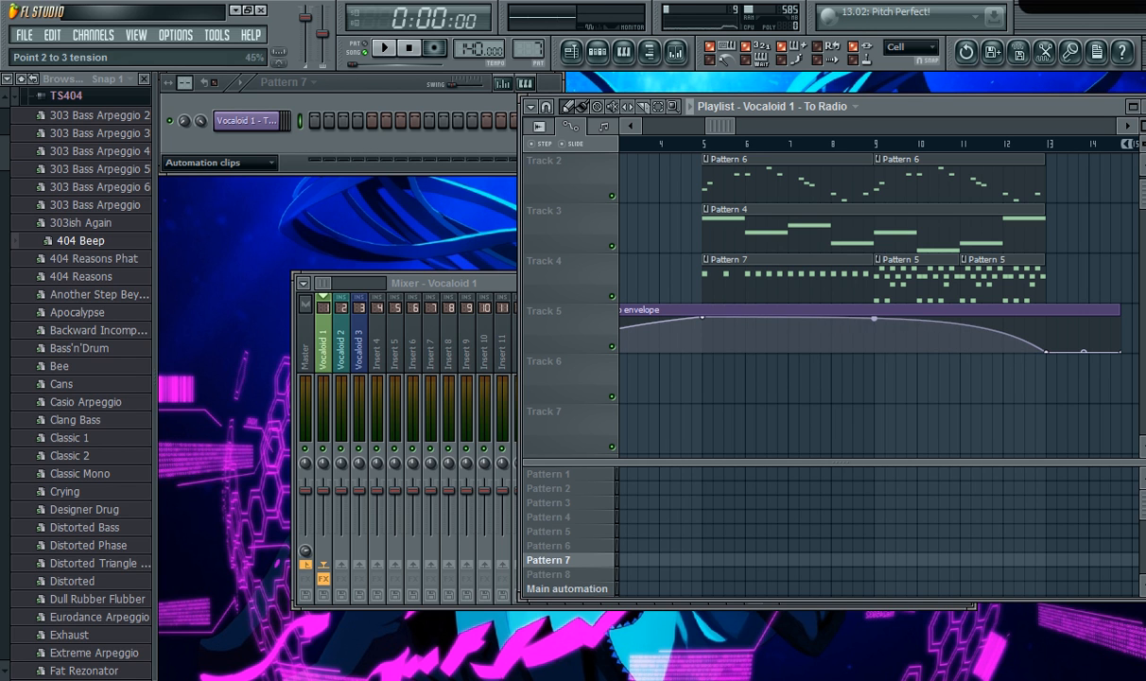
right_click(957, 350)
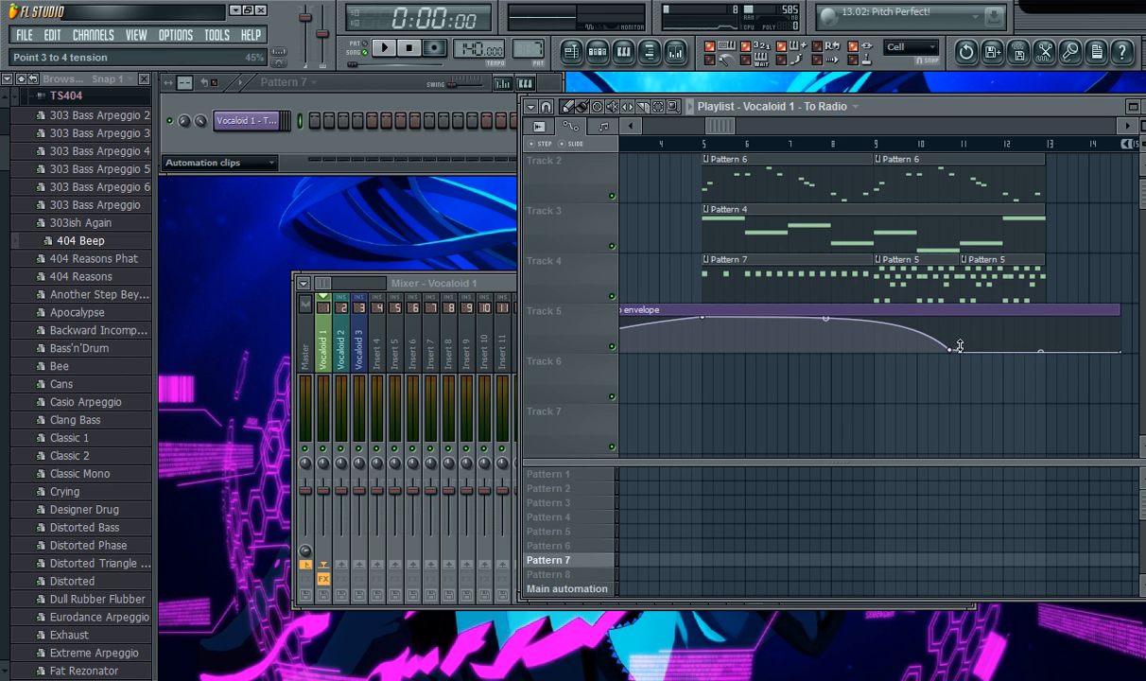
key(ctrl+z)
drag(846, 348, 685, 248)
Play the reshaped automation from mid-bar 4, pause after bar 11 and return the song position to bar 5.
click(671, 142)
click(385, 48)
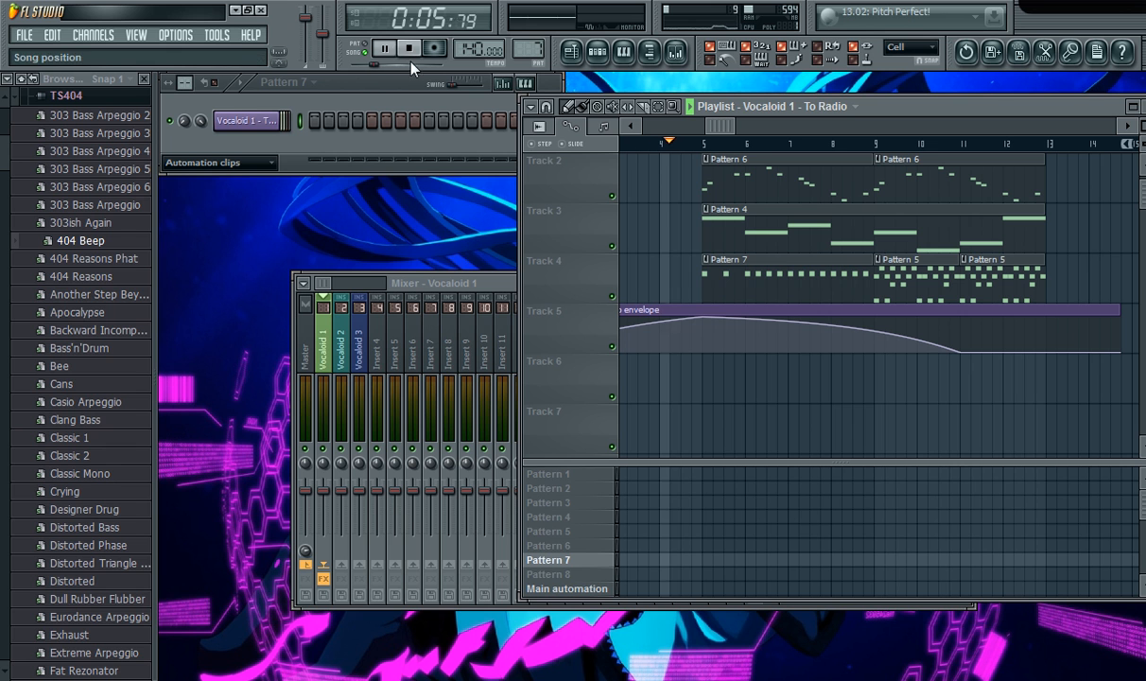
click(482, 281)
click(887, 107)
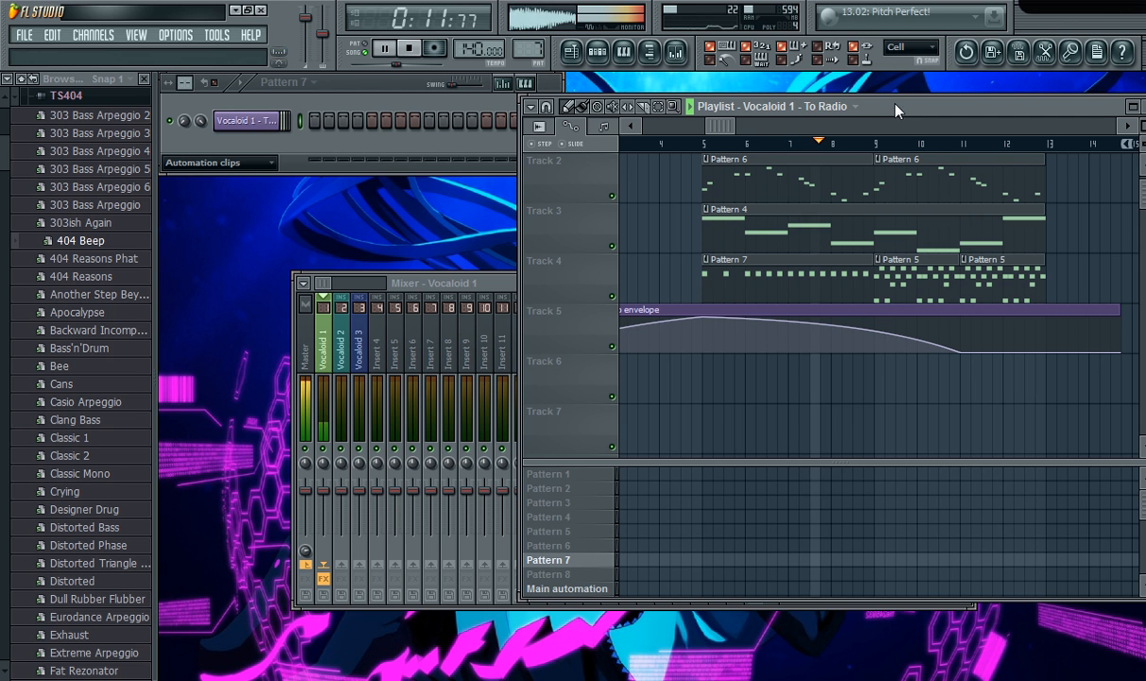
drag(721, 124, 759, 125)
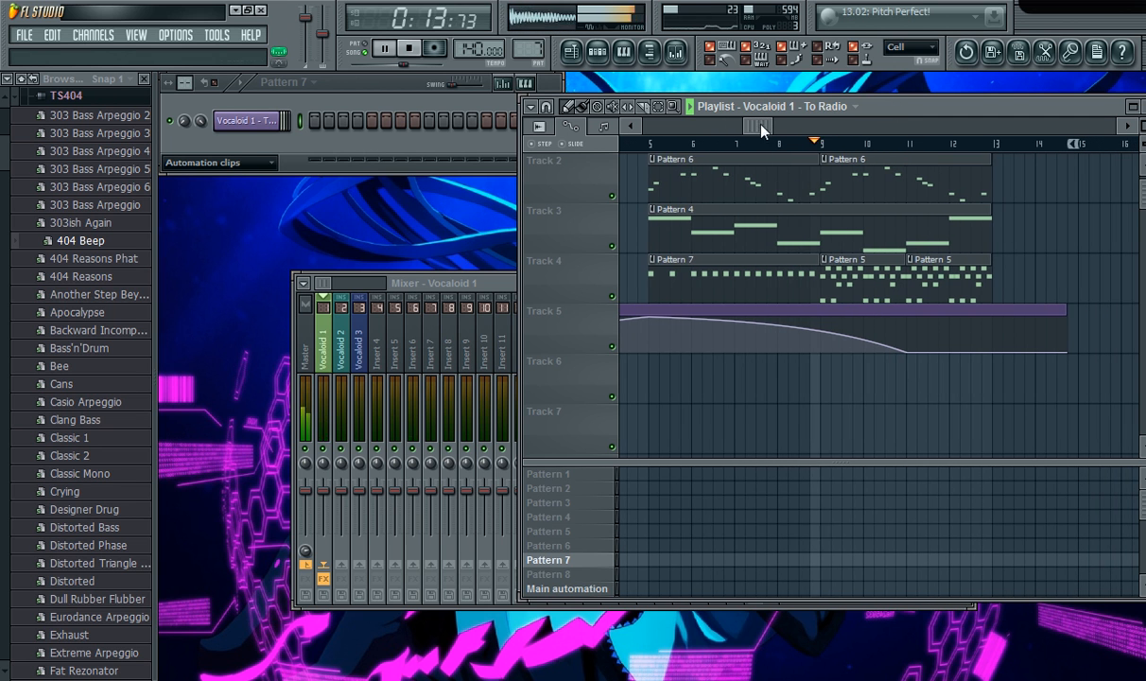
scroll(726, 226, up, 1)
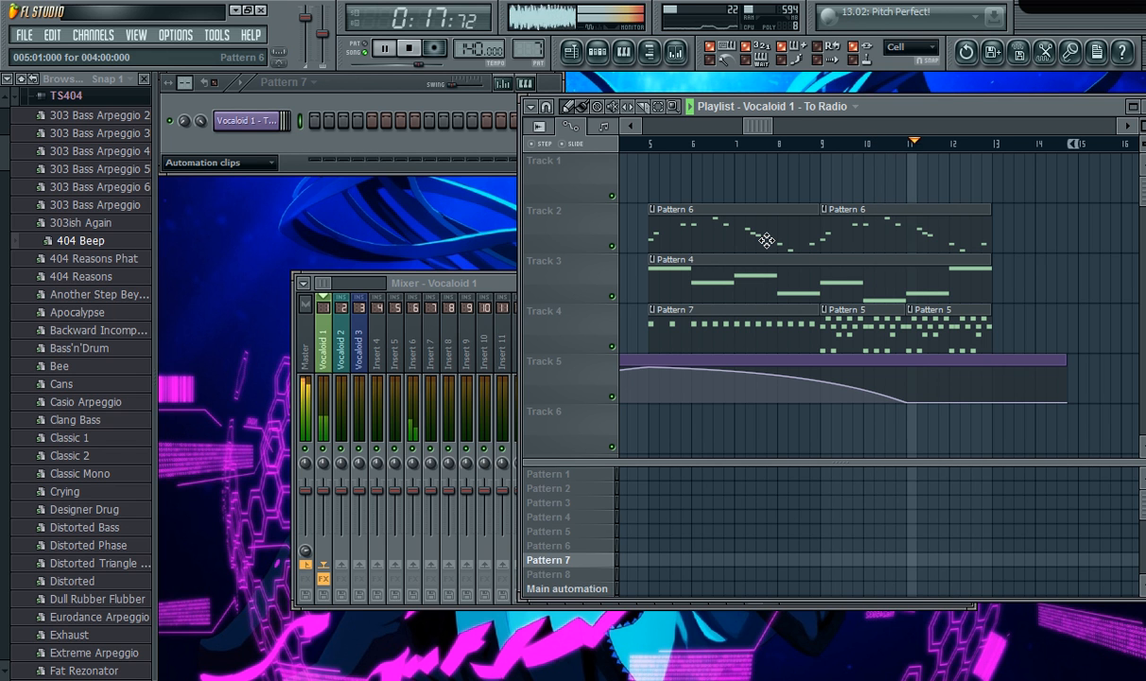
click(386, 49)
click(659, 149)
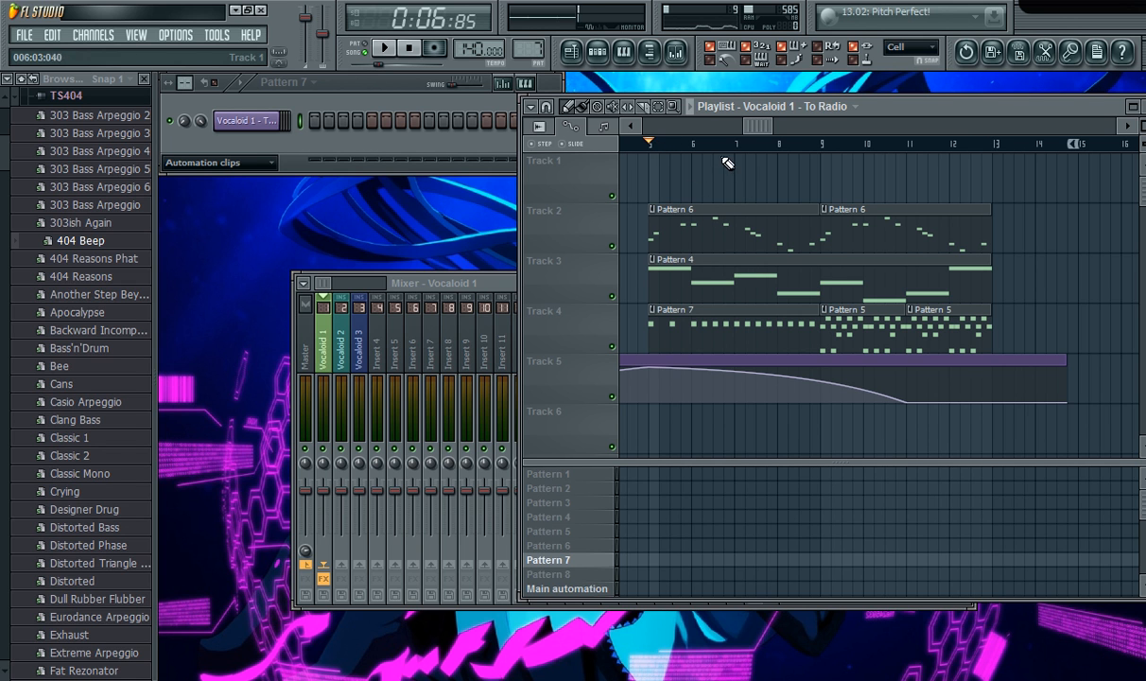
Select Pattern 8, collapse the TS404 presets in the browser and show the unsorted channels.
click(557, 574)
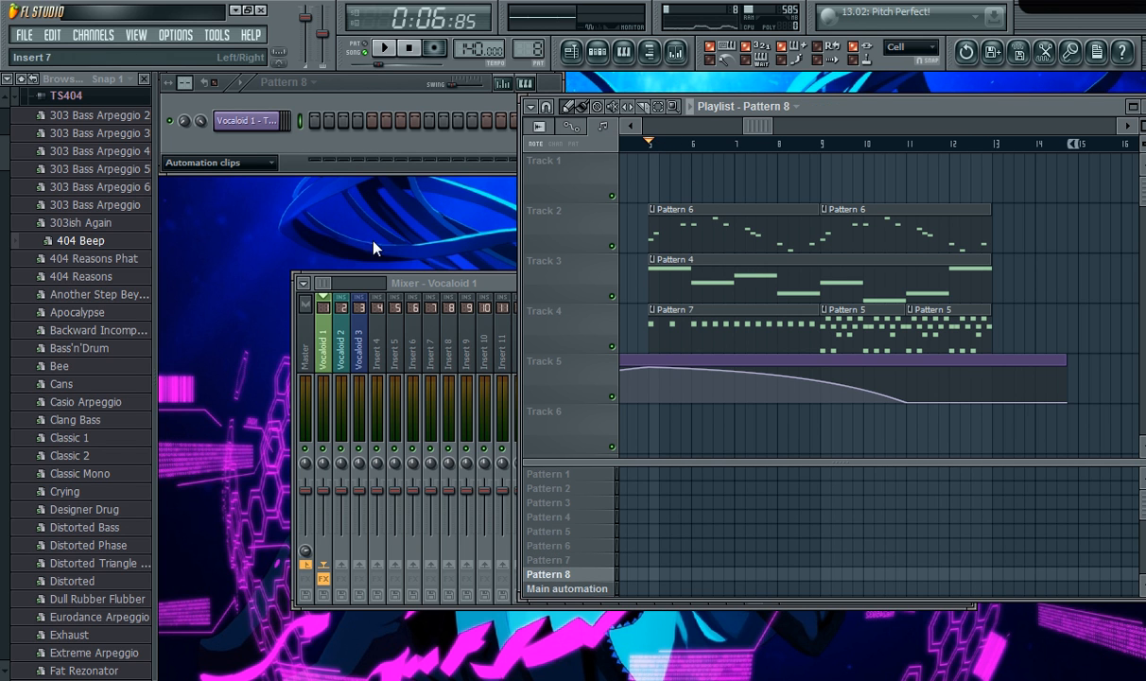
click(68, 96)
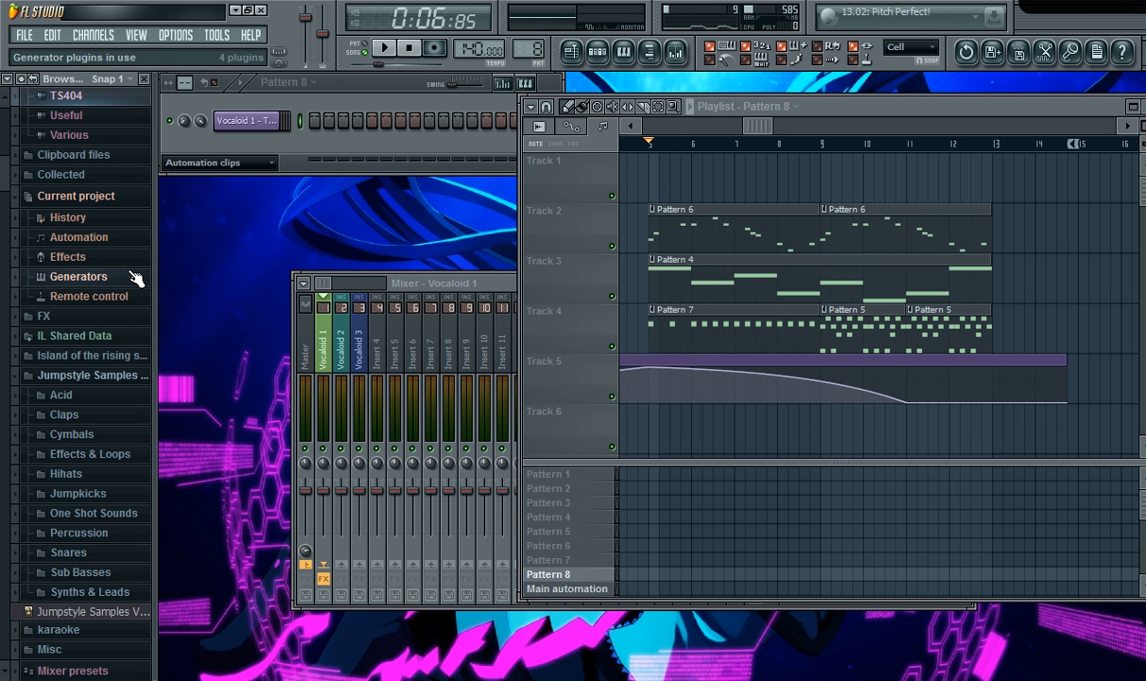
scroll(138, 280, down, 5)
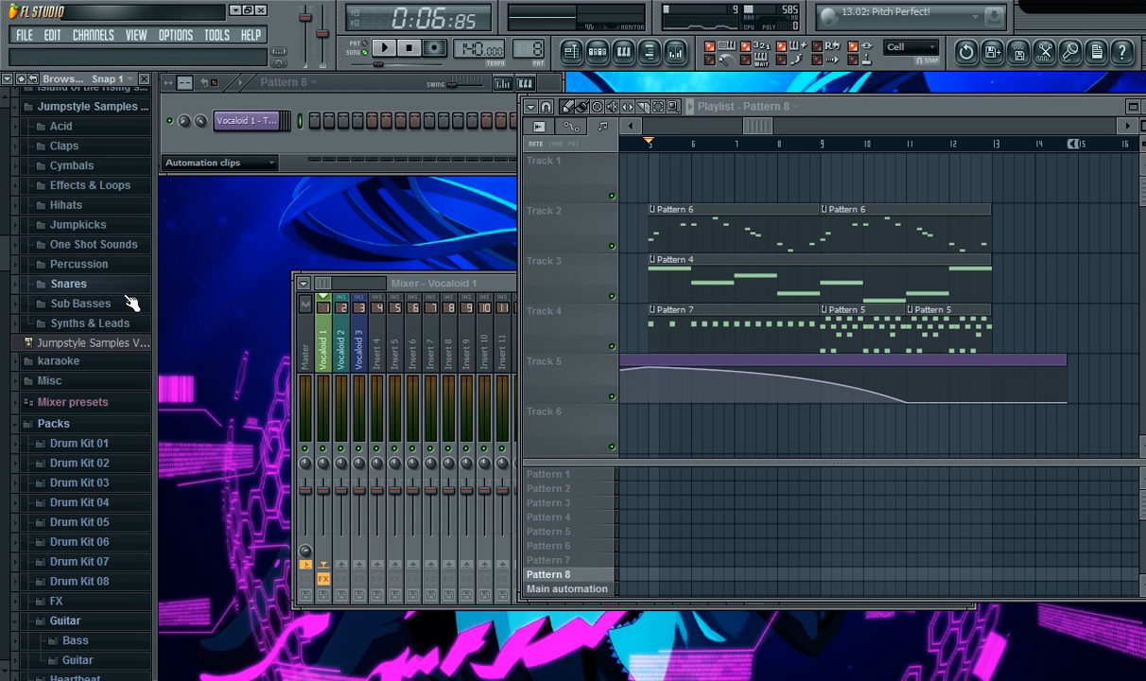
scroll(90, 303, down, 10)
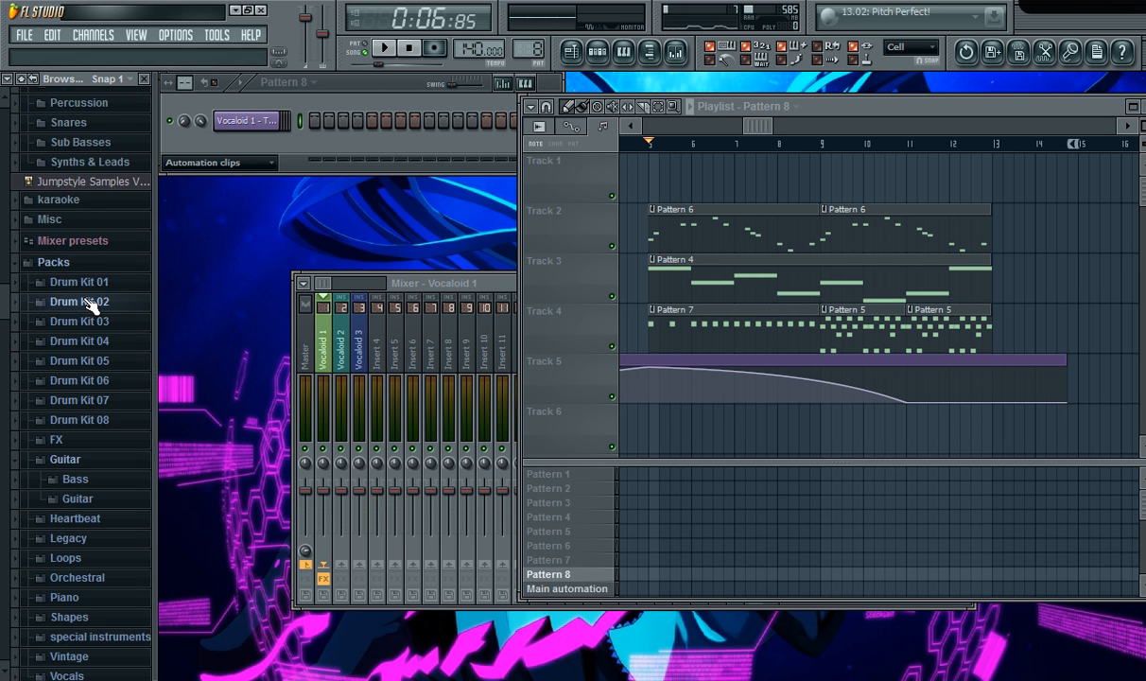
scroll(94, 289, down, 9)
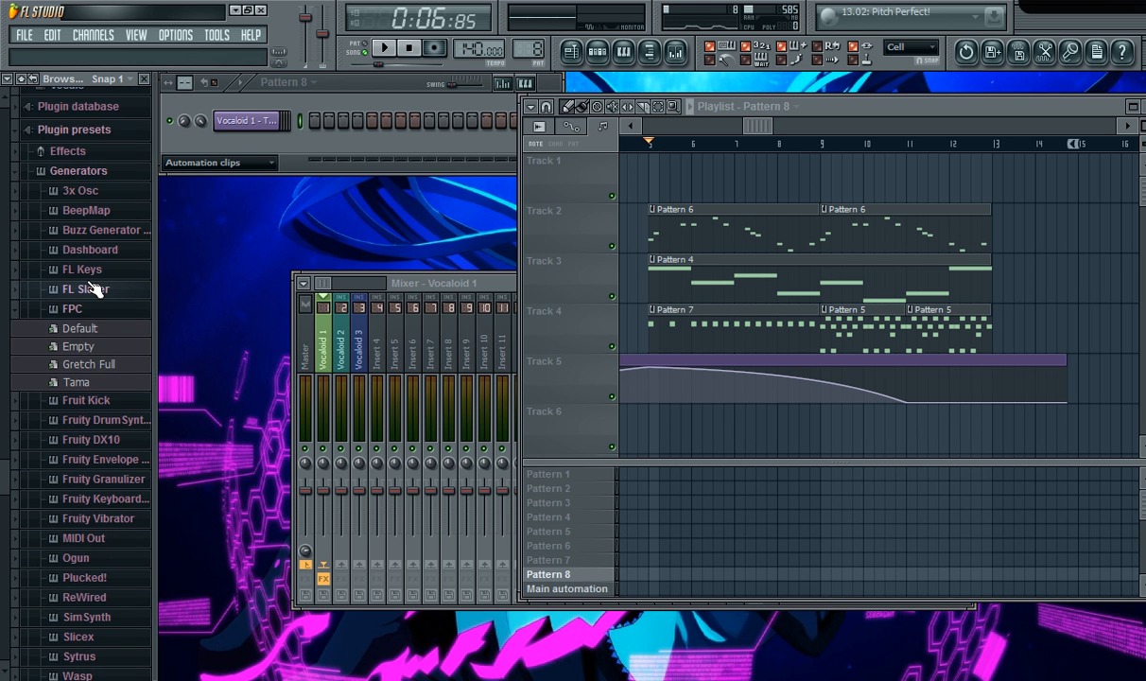
scroll(90, 291, up, 6)
scroll(95, 293, up, 1)
click(203, 163)
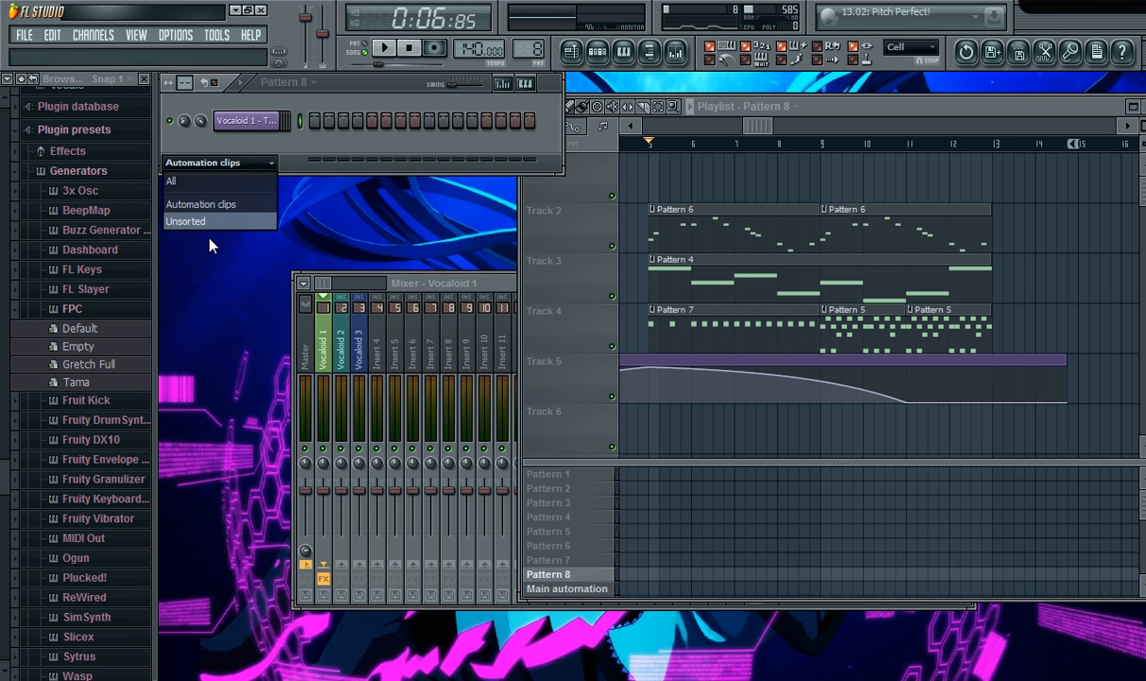
click(198, 218)
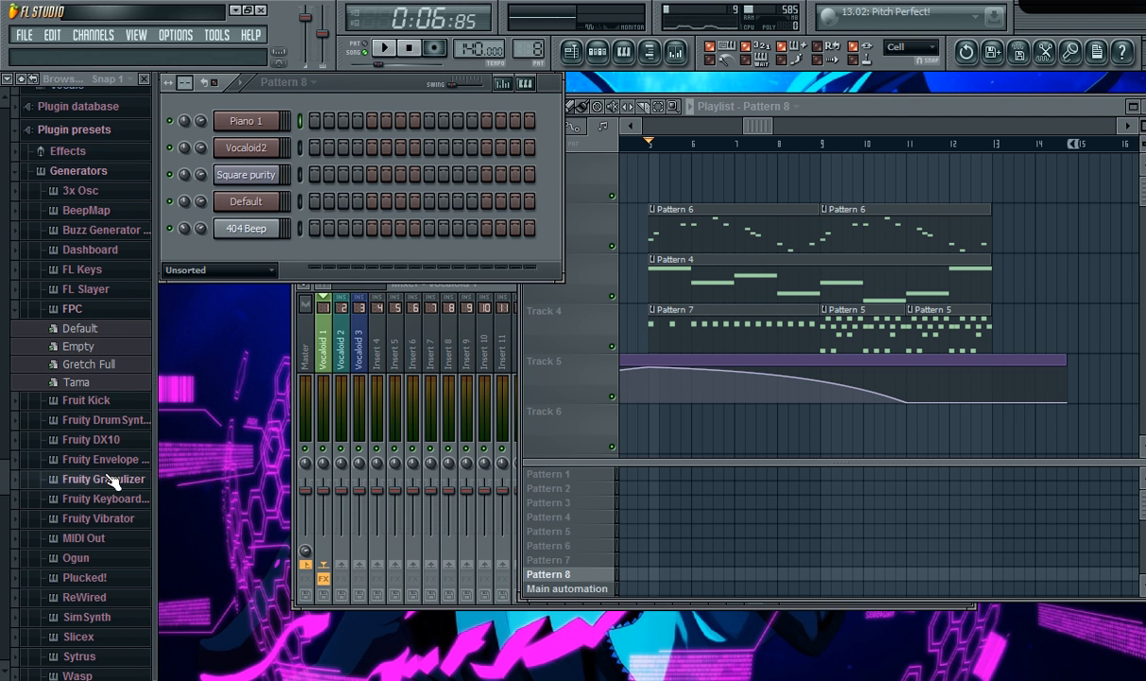
Add the Basic preset from Sytrus's Short synth presets as a new channel and audition it.
scroll(112, 382, down, 5)
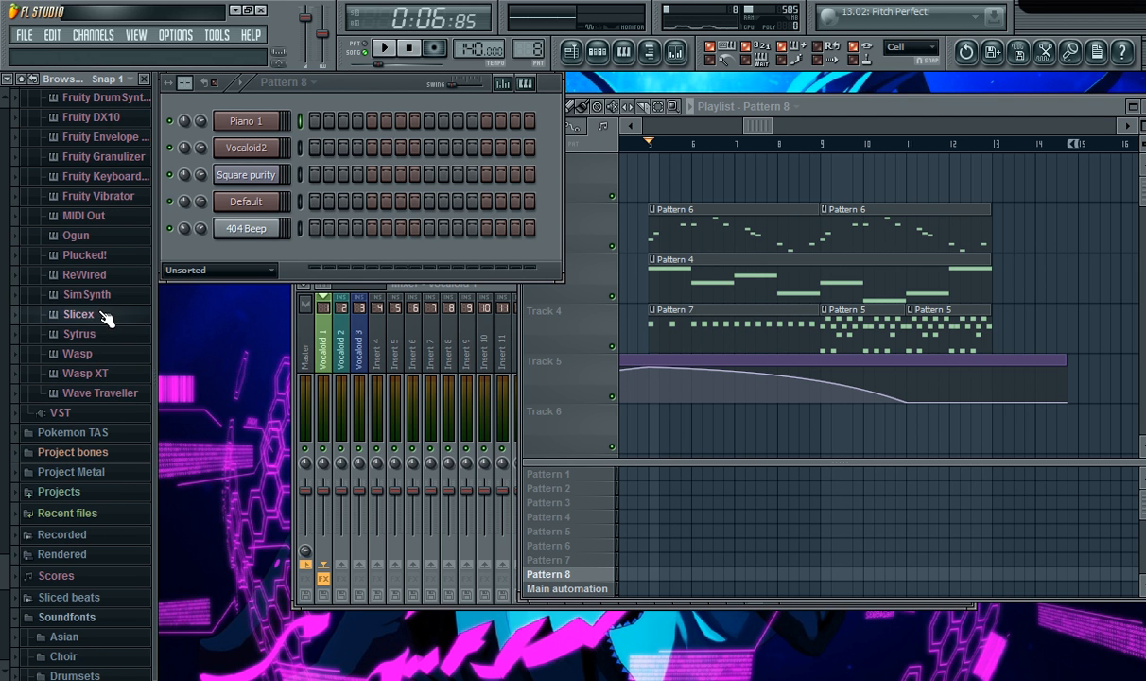
click(118, 336)
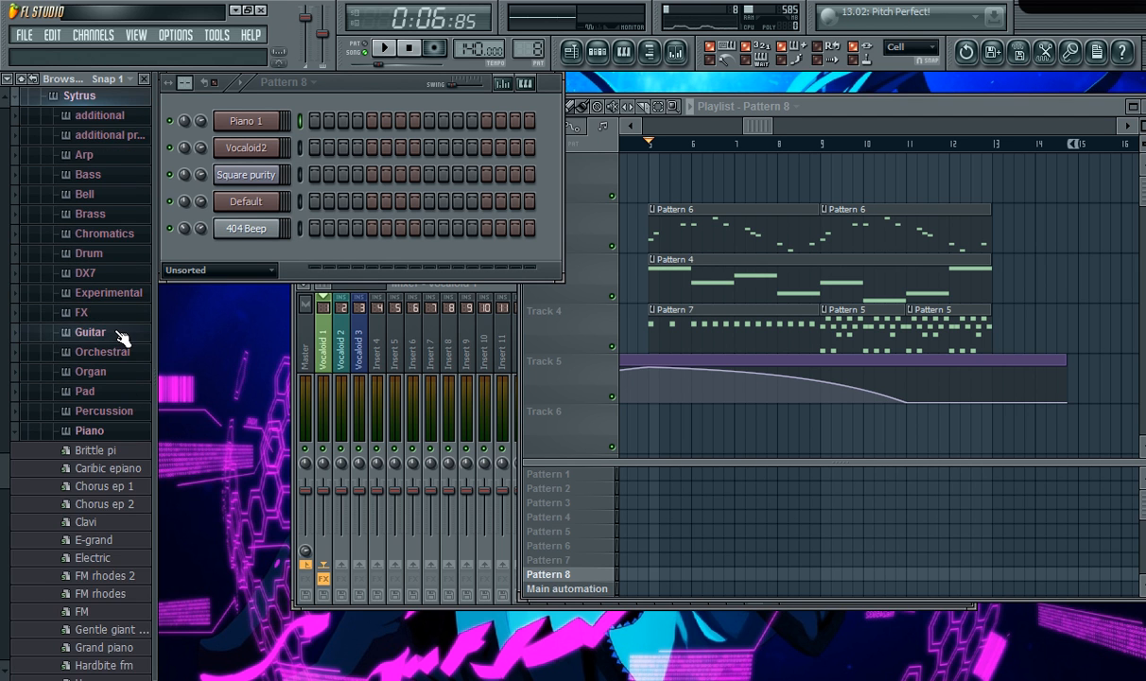
click(102, 432)
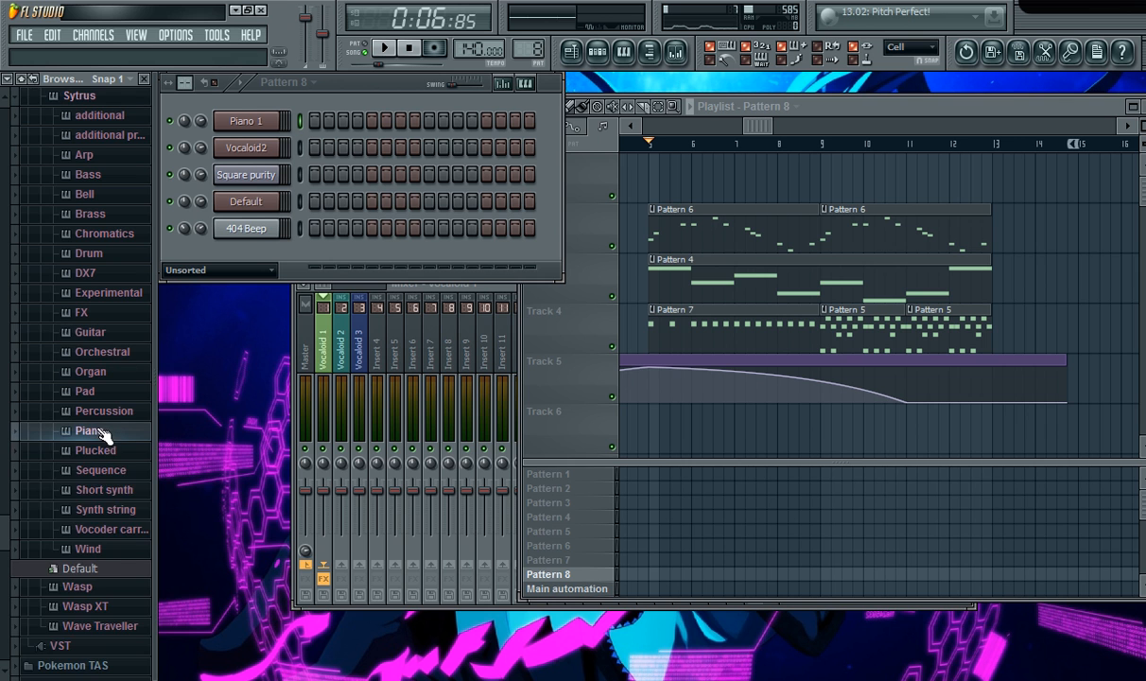
click(133, 512)
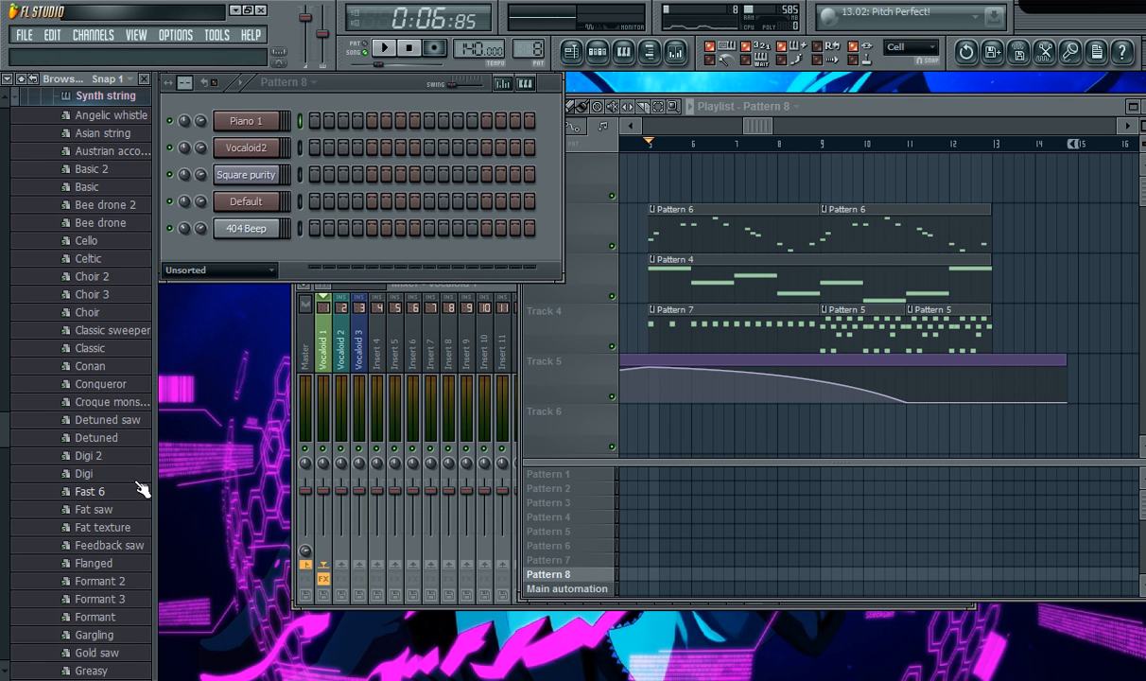
click(96, 99)
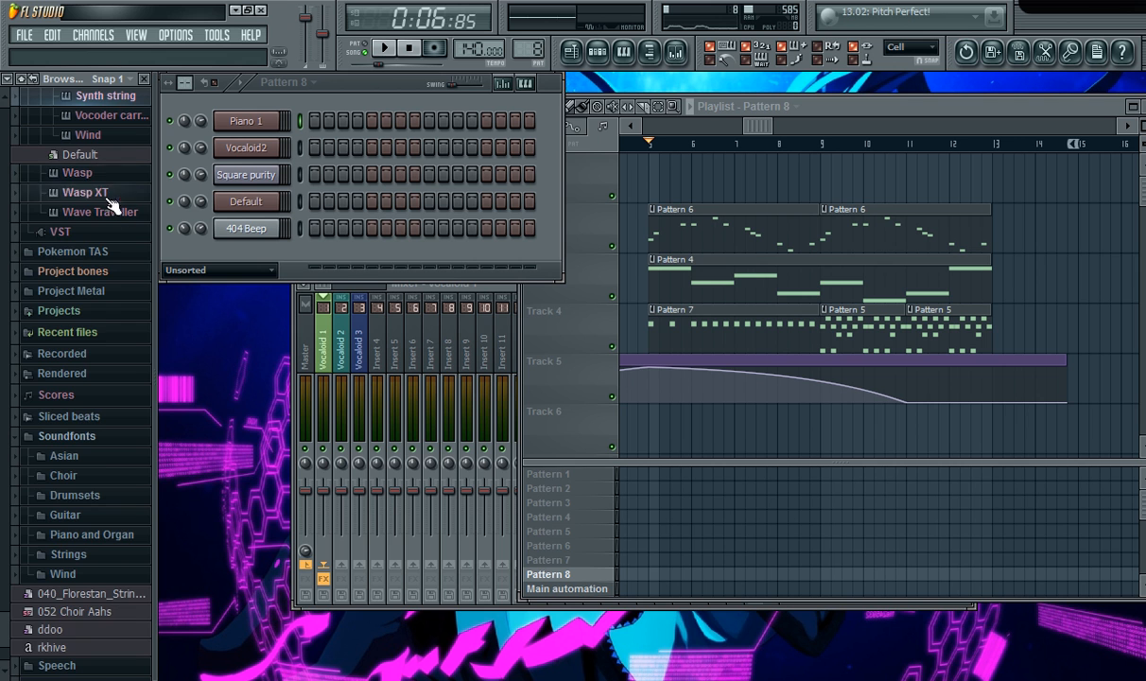
scroll(115, 378, up, 7)
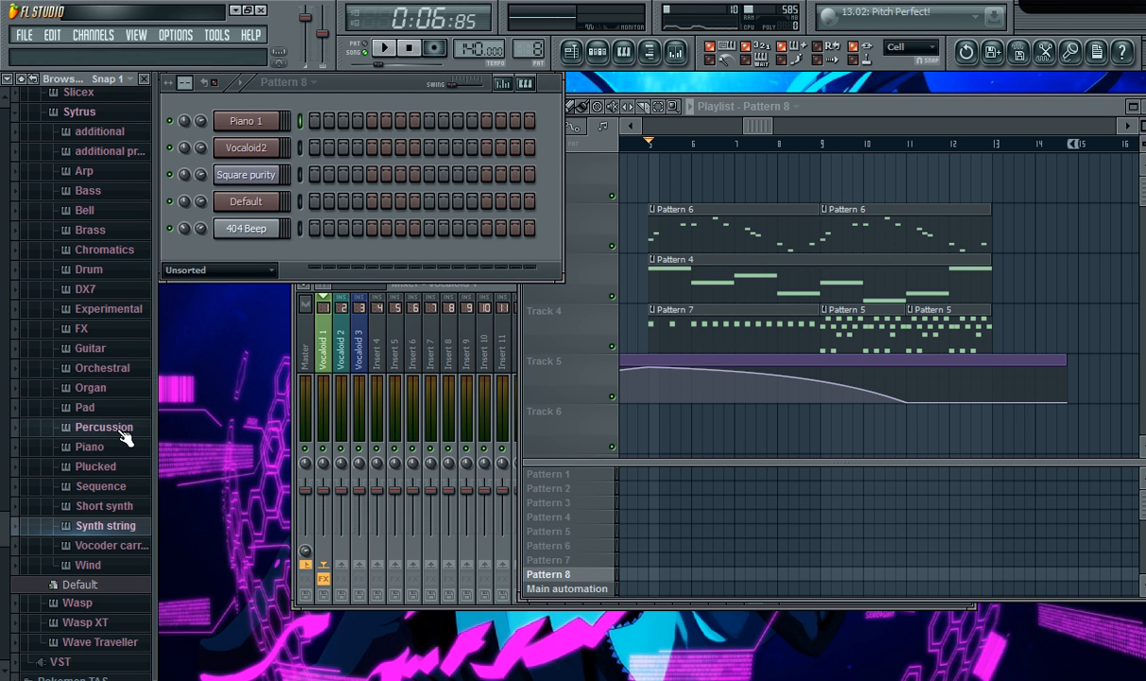
click(137, 505)
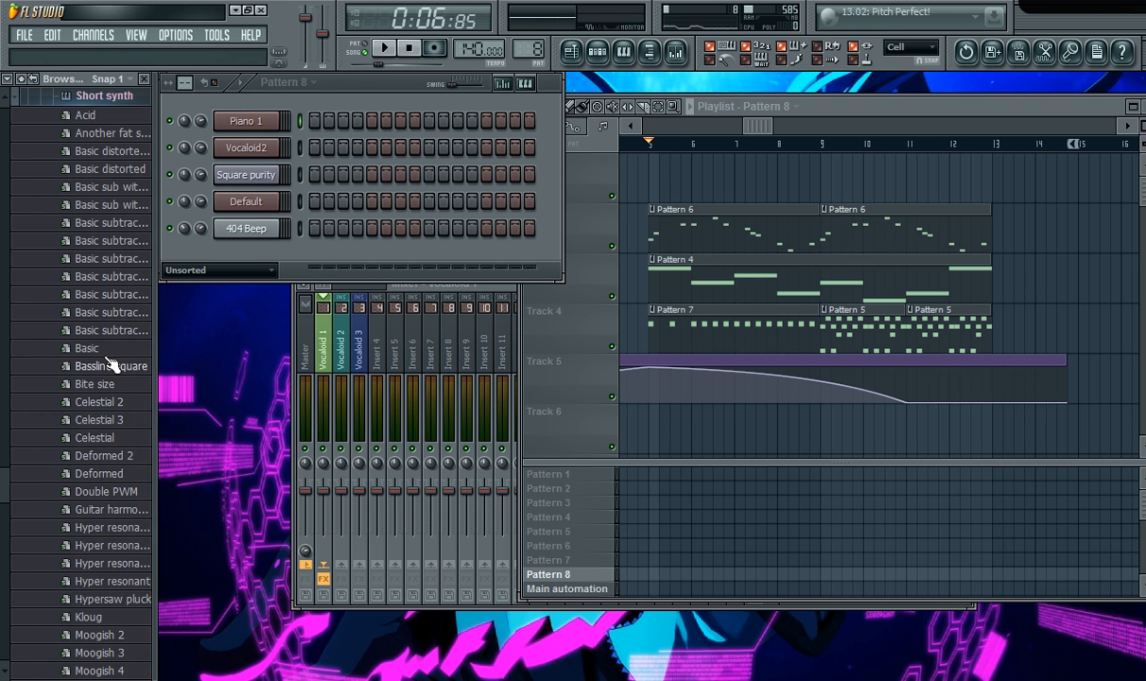
drag(94, 348, 236, 232)
click(427, 565)
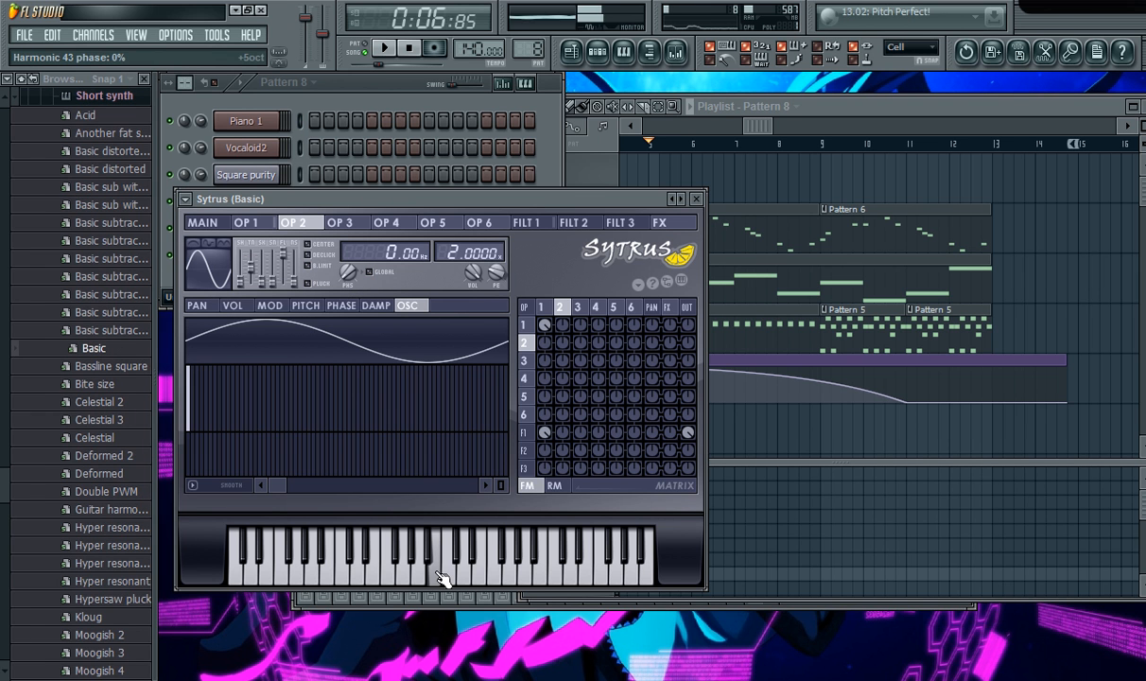
click(700, 200)
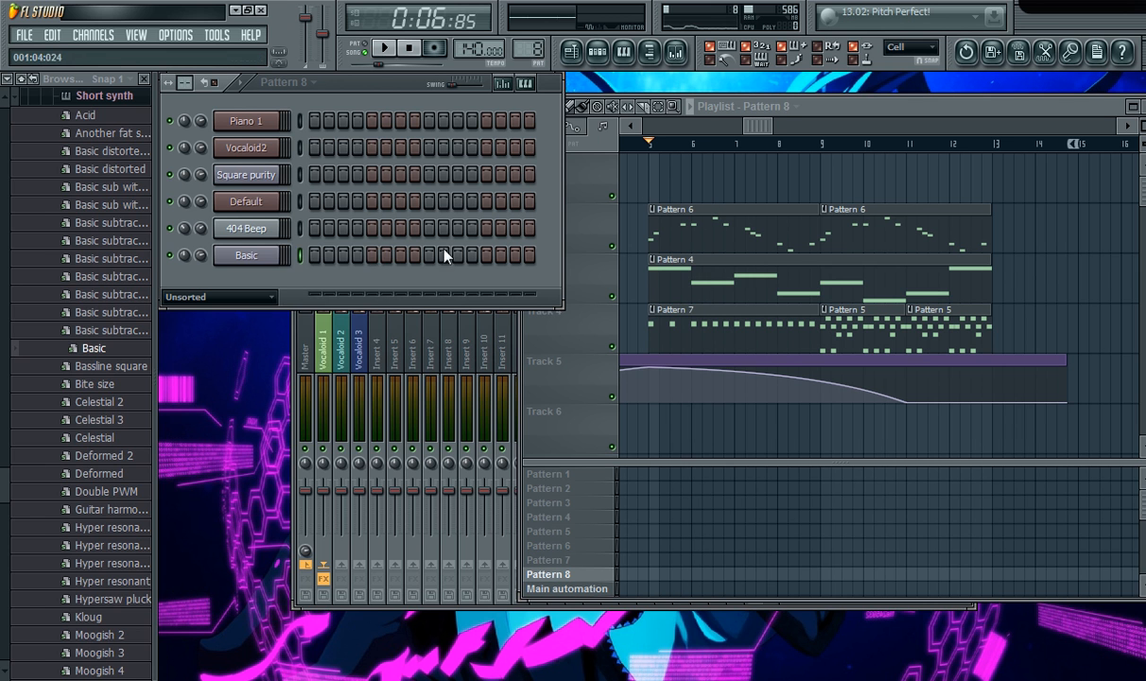
Copy the Square purity notes from Pattern 4 in the piano roll.
right_click(275, 255)
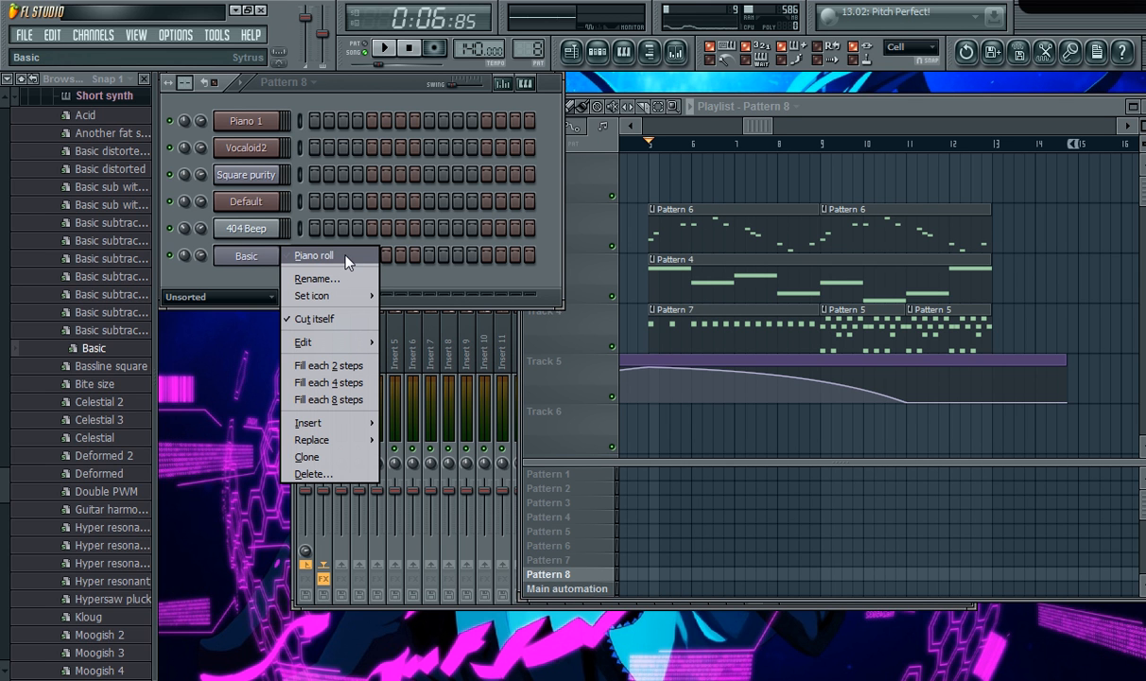
click(480, 286)
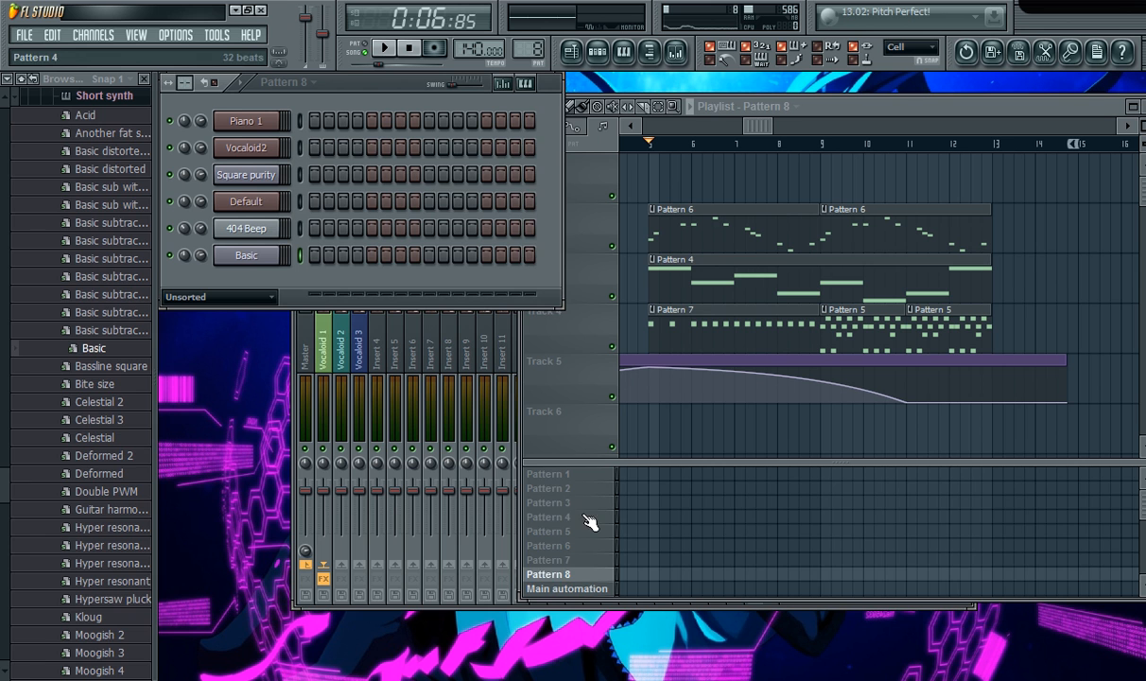
click(592, 517)
click(320, 178)
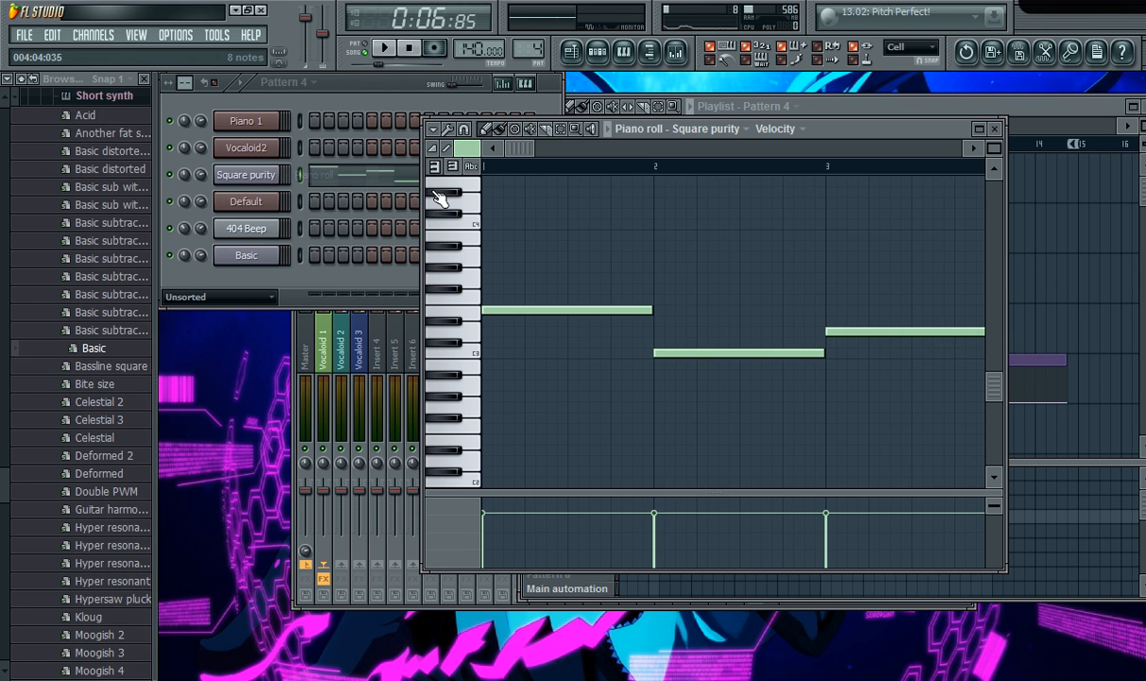
click(993, 129)
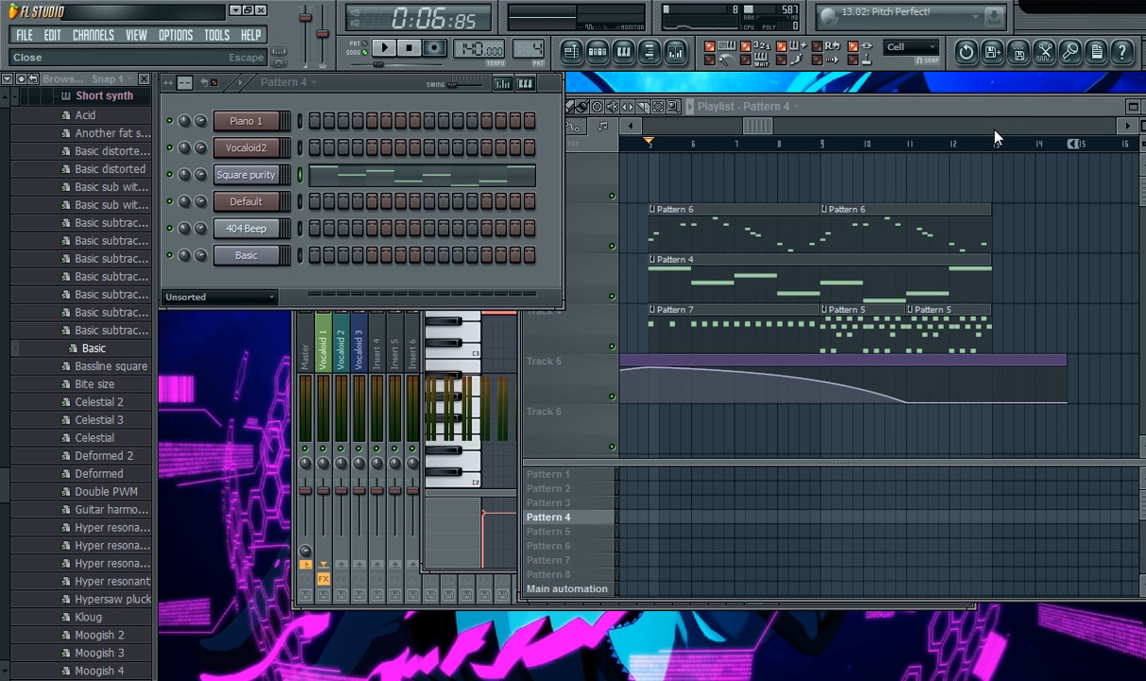
Paste the copied Square purity notes into the Basic channel's piano roll in Pattern 8.
click(576, 535)
click(576, 545)
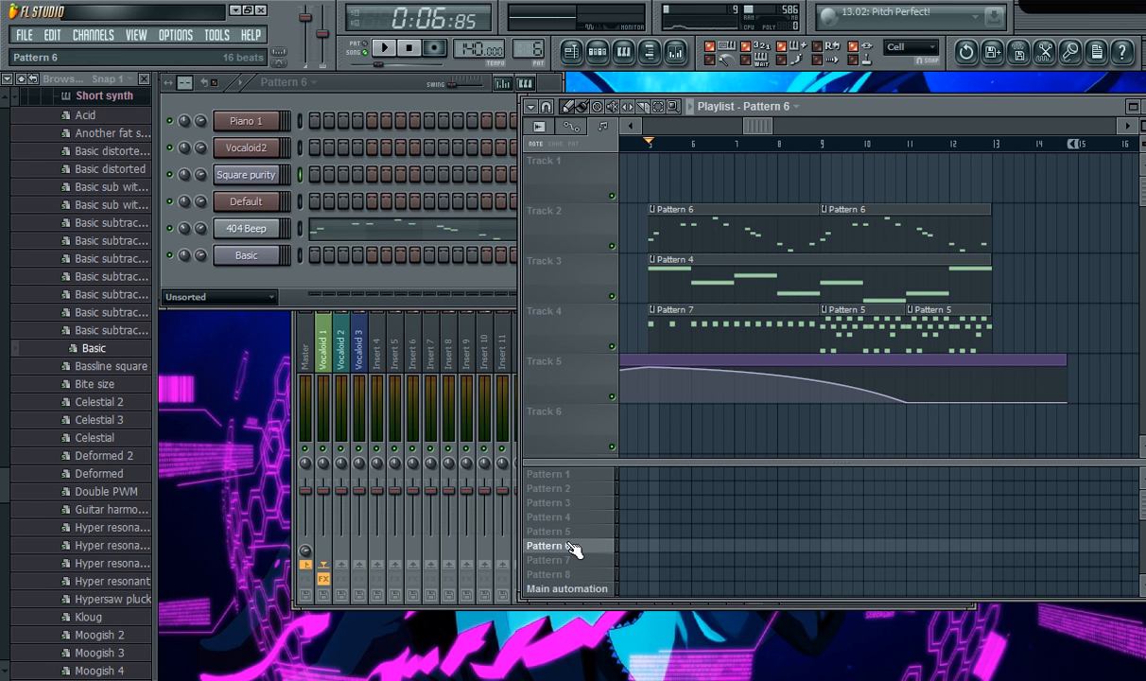
click(574, 562)
click(576, 575)
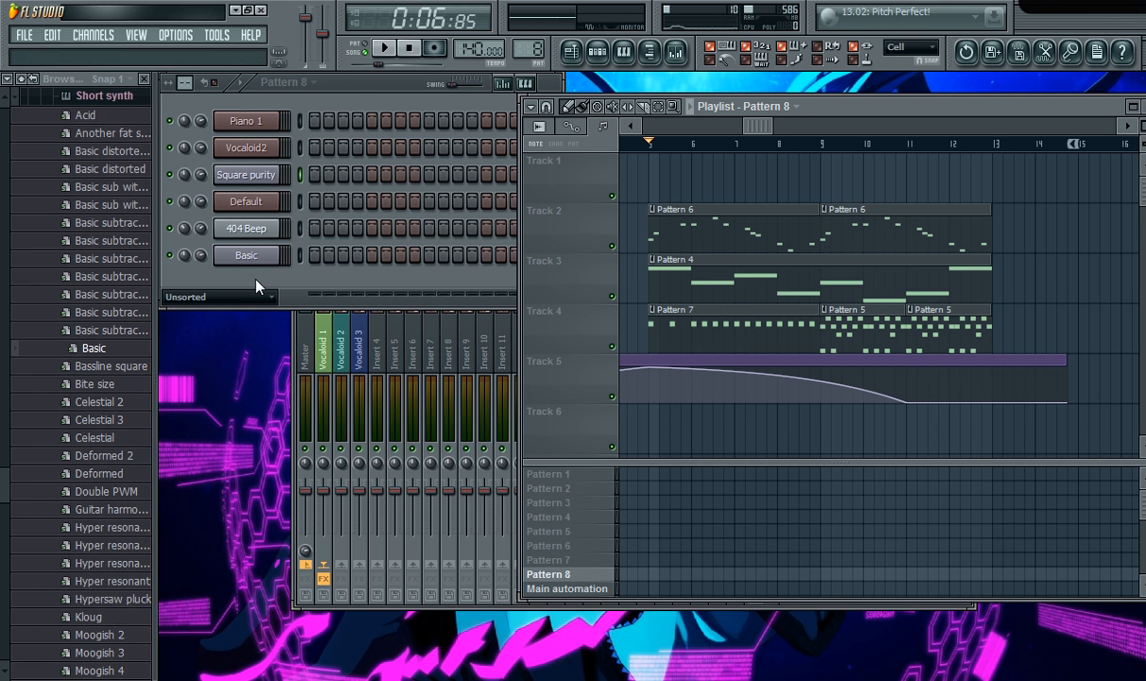
right_click(245, 255)
click(316, 257)
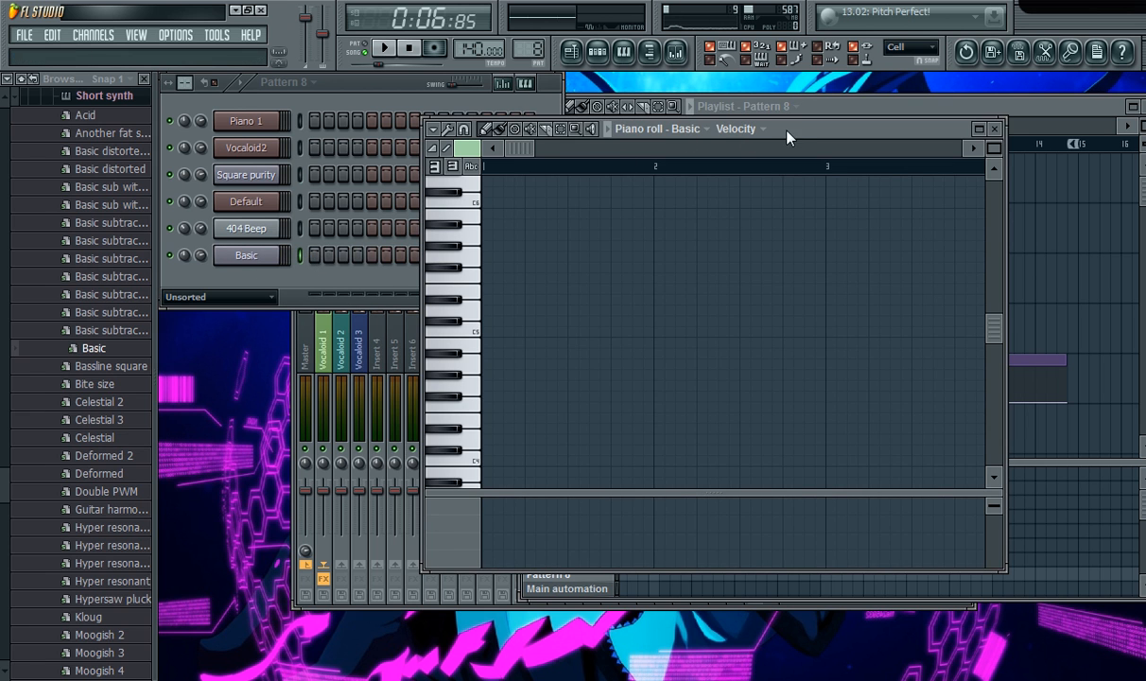
drag(785, 134, 727, 166)
scroll(605, 326, down, 3)
scroll(600, 321, down, 5)
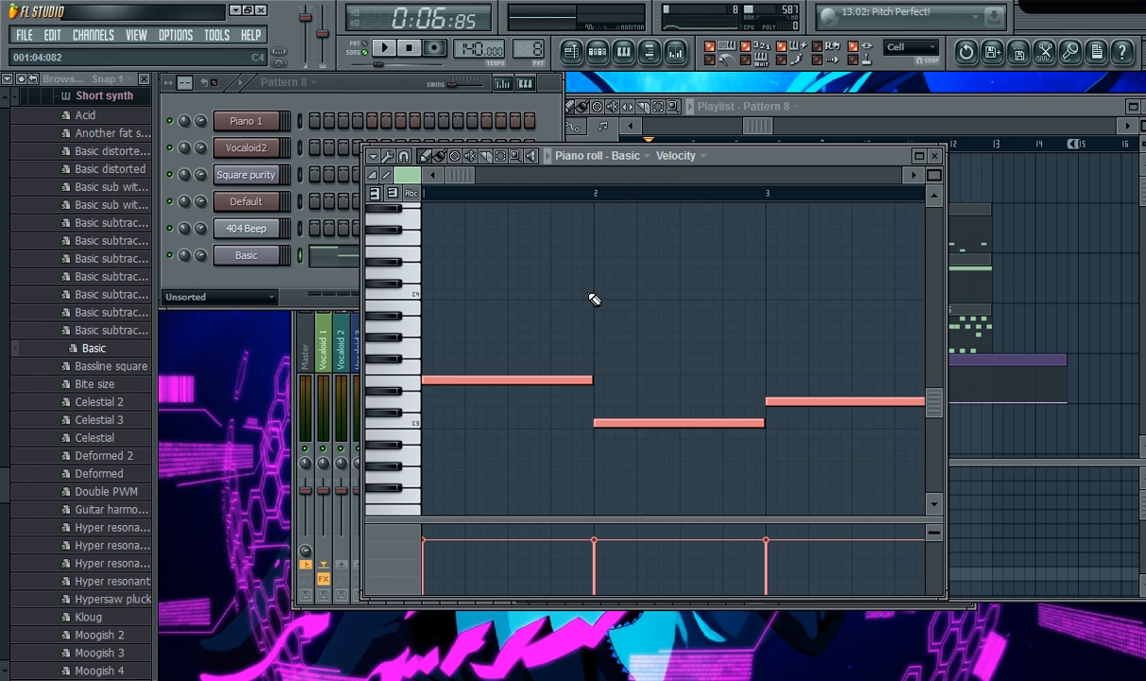
Transpose the pasted notes up one octave, auditioning them before and after the change.
click(382, 48)
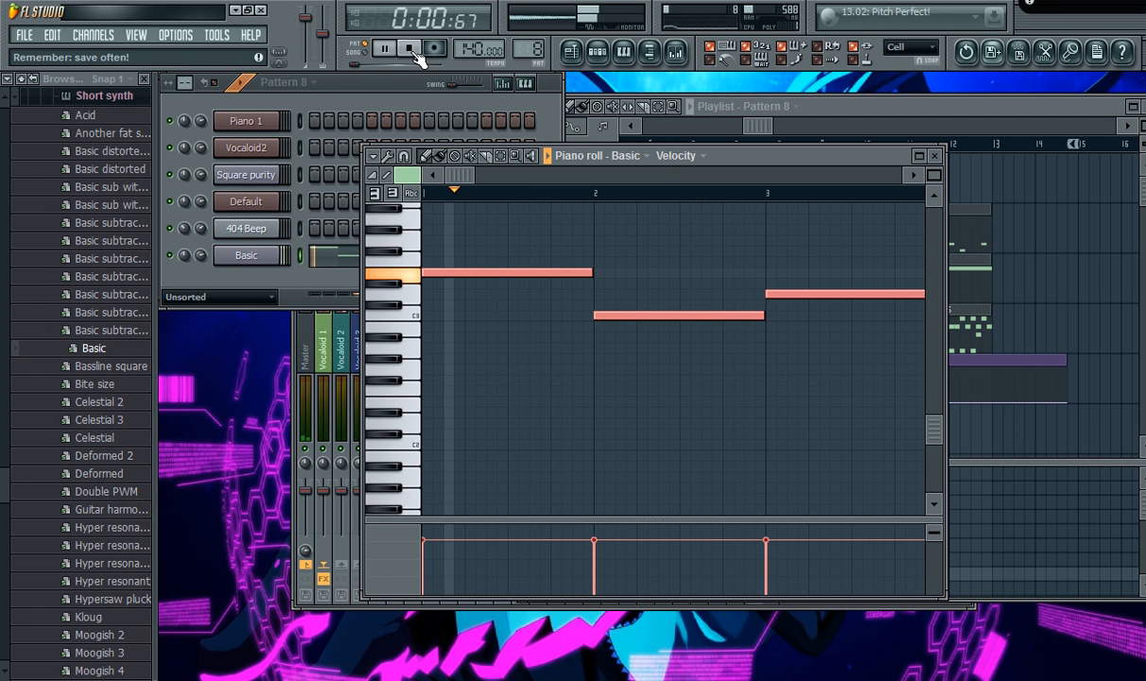
click(413, 52)
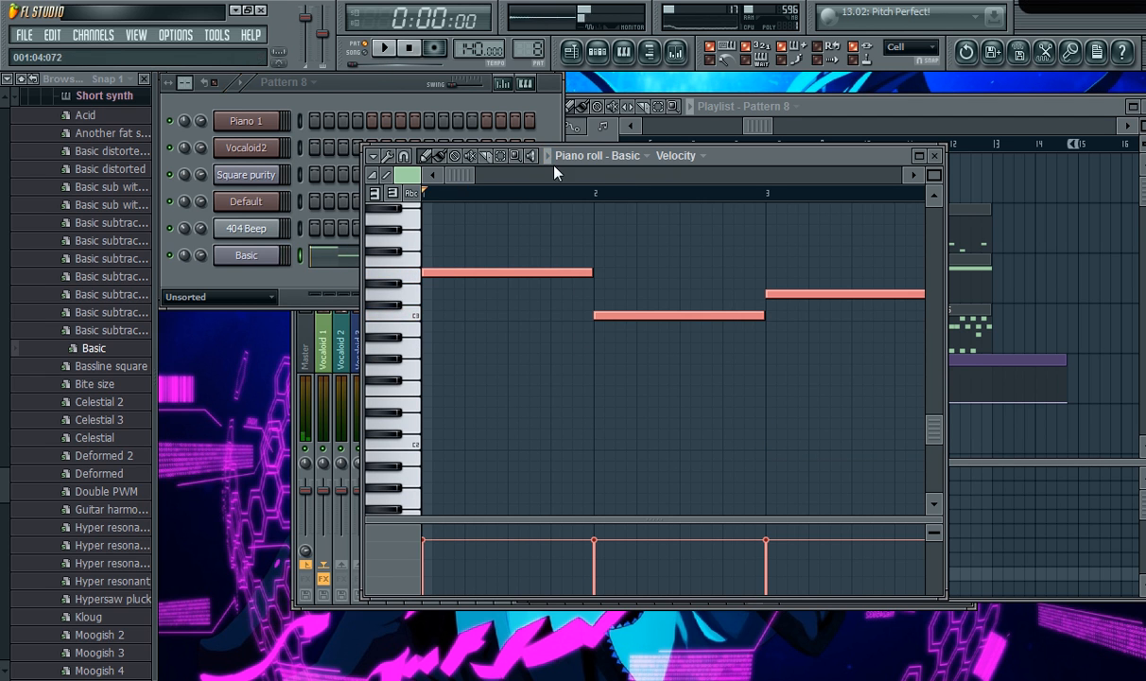
scroll(562, 292, up, 4)
scroll(460, 398, down, 4)
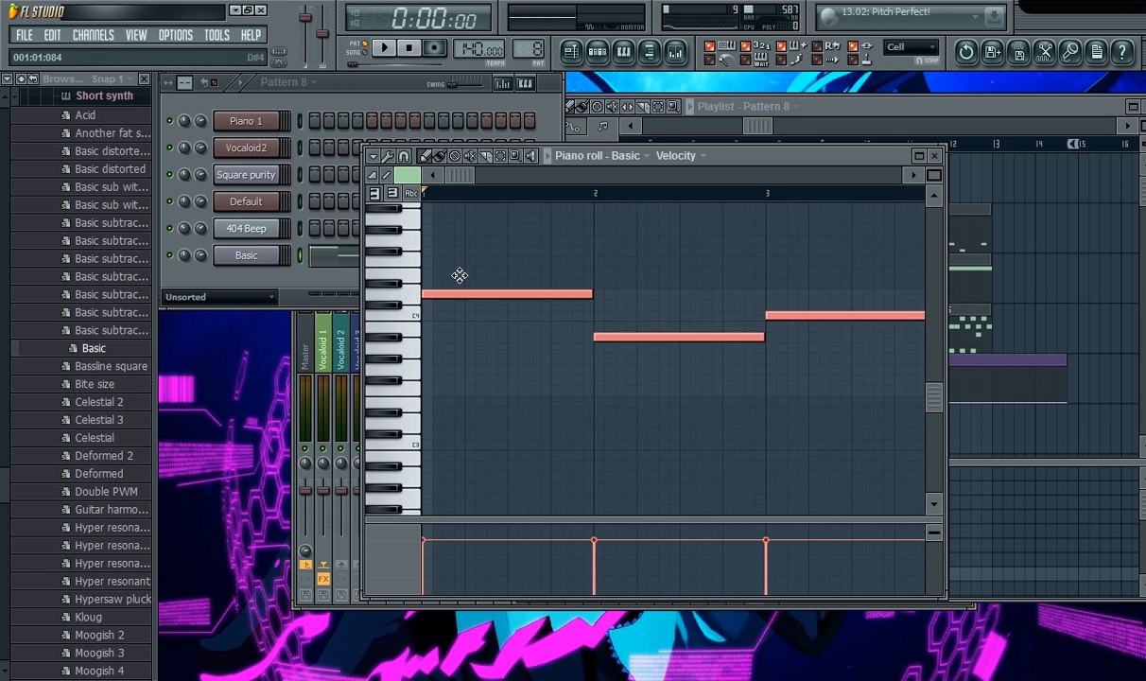
click(383, 49)
click(409, 49)
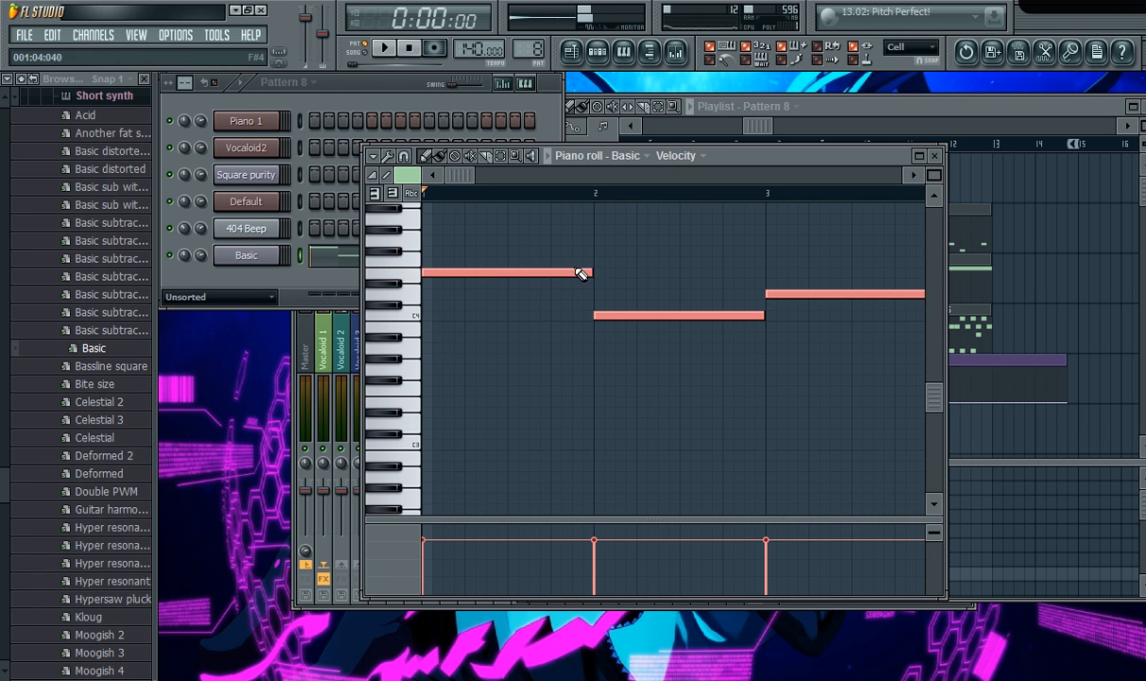
Deselect the pasted notes and shorten the E4 note in bar 1 to one beat.
scroll(493, 315, up, 1)
click(609, 317)
drag(594, 314, 455, 314)
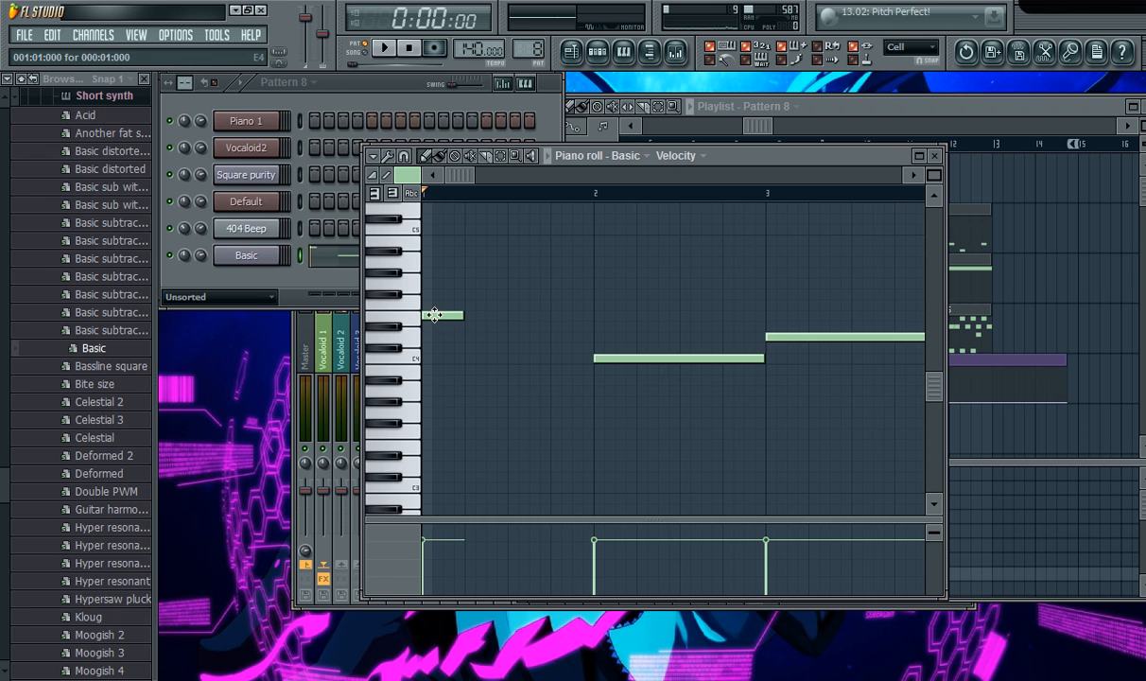
Fill the rest of bar 1 with one-beat notes G4, B4 and G4, and briefly play the result.
scroll(473, 315, up, 4)
scroll(505, 350, up, 1)
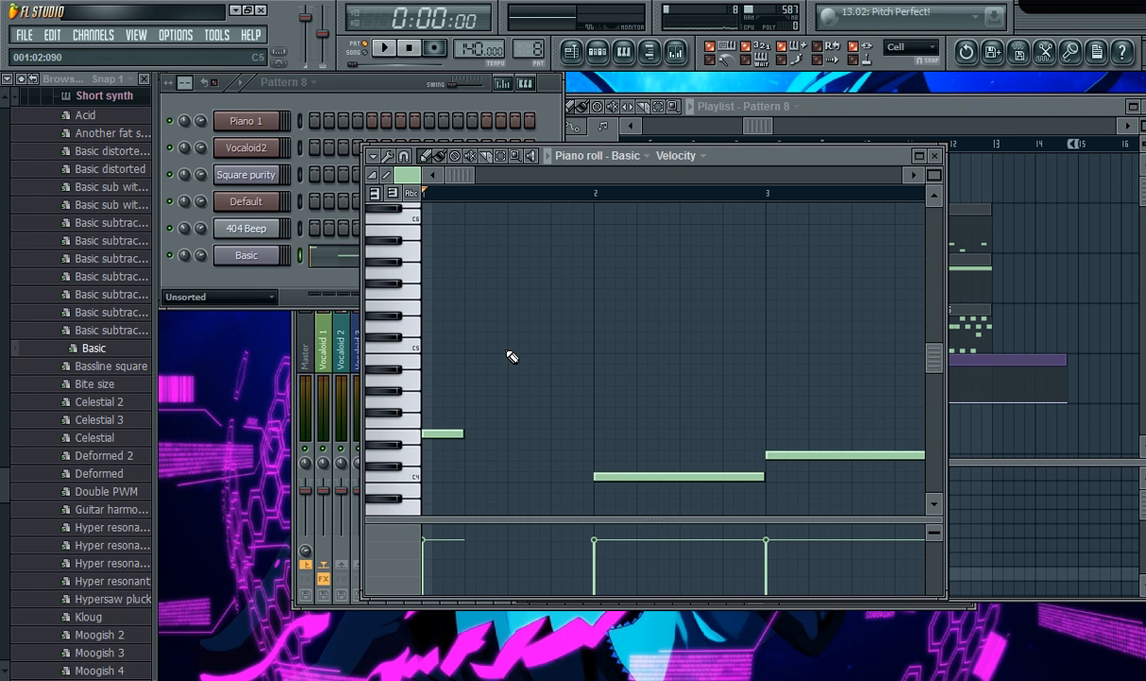
scroll(493, 337, down, 1)
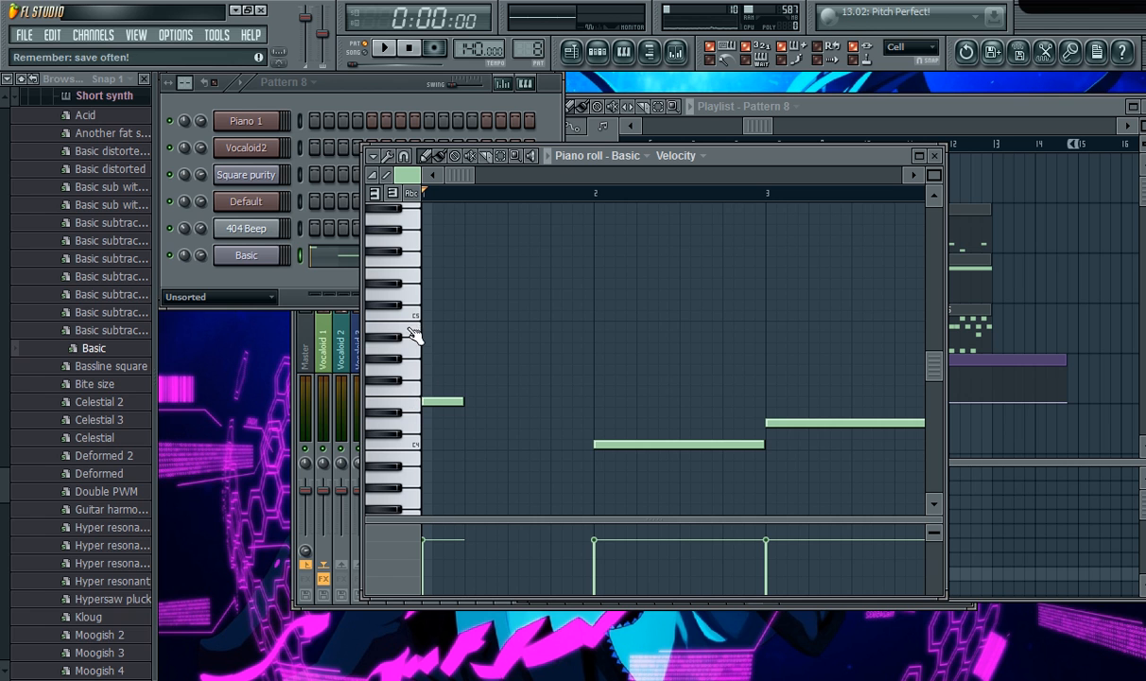
click(482, 369)
click(512, 326)
click(565, 369)
click(384, 48)
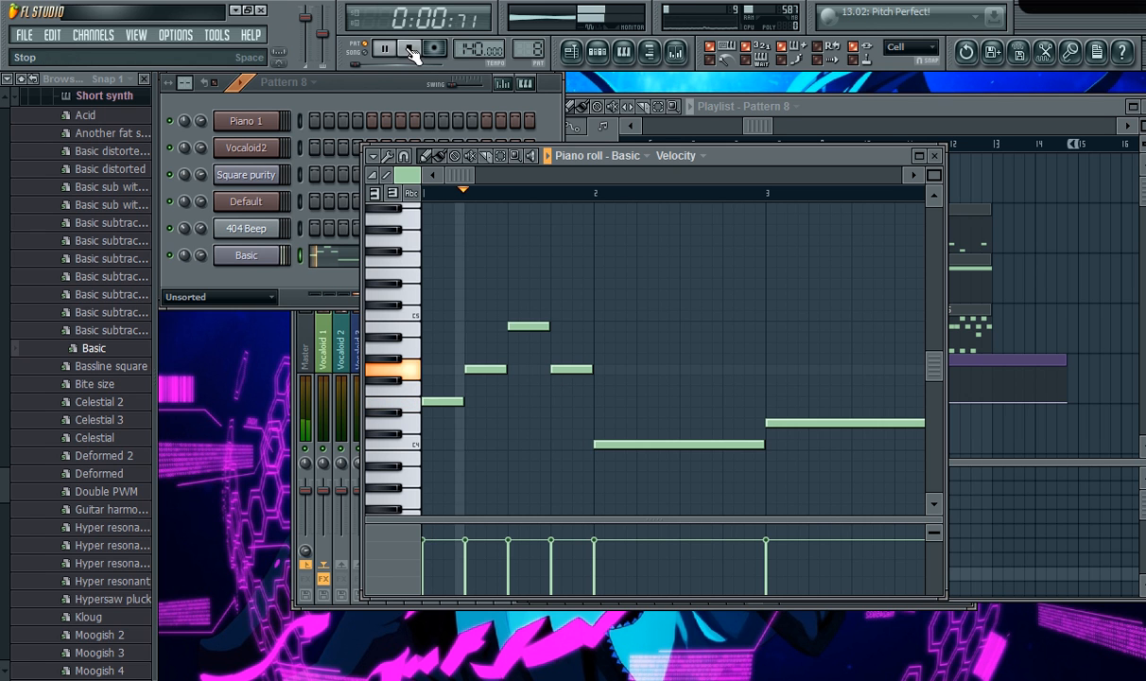
click(409, 48)
Shorten bar 2's C4 note to one beat, follow it with one-beat E4, A4 and E4 notes, and play both bars.
drag(473, 176, 519, 184)
scroll(582, 398, down, 1)
drag(594, 423, 483, 422)
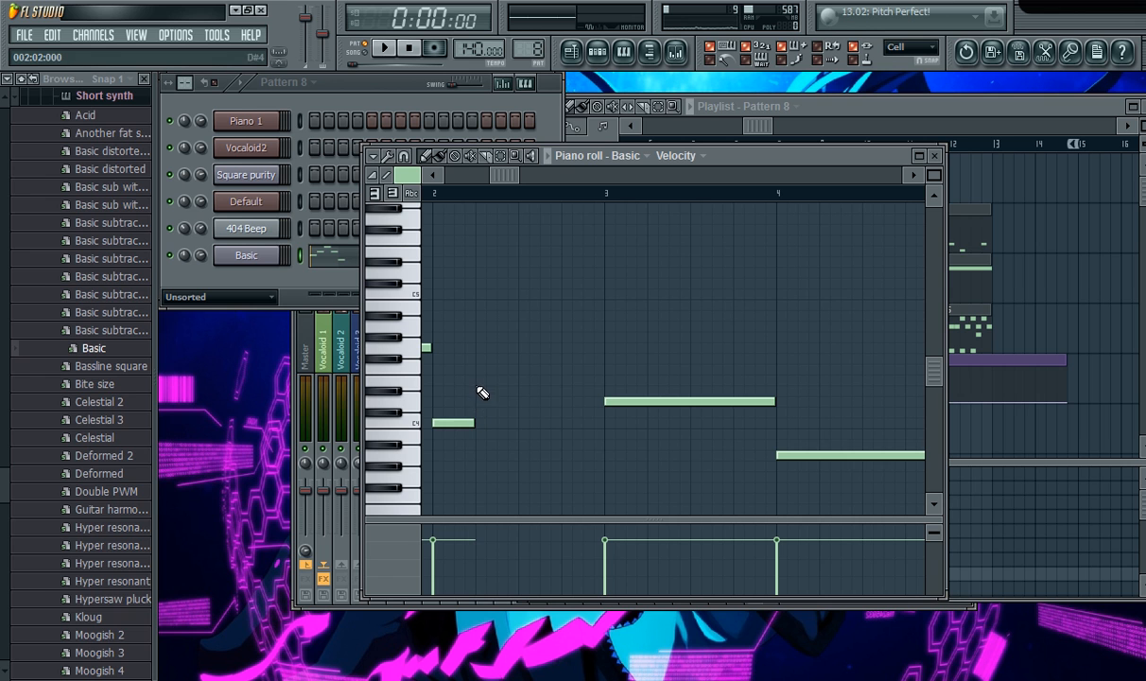
click(482, 380)
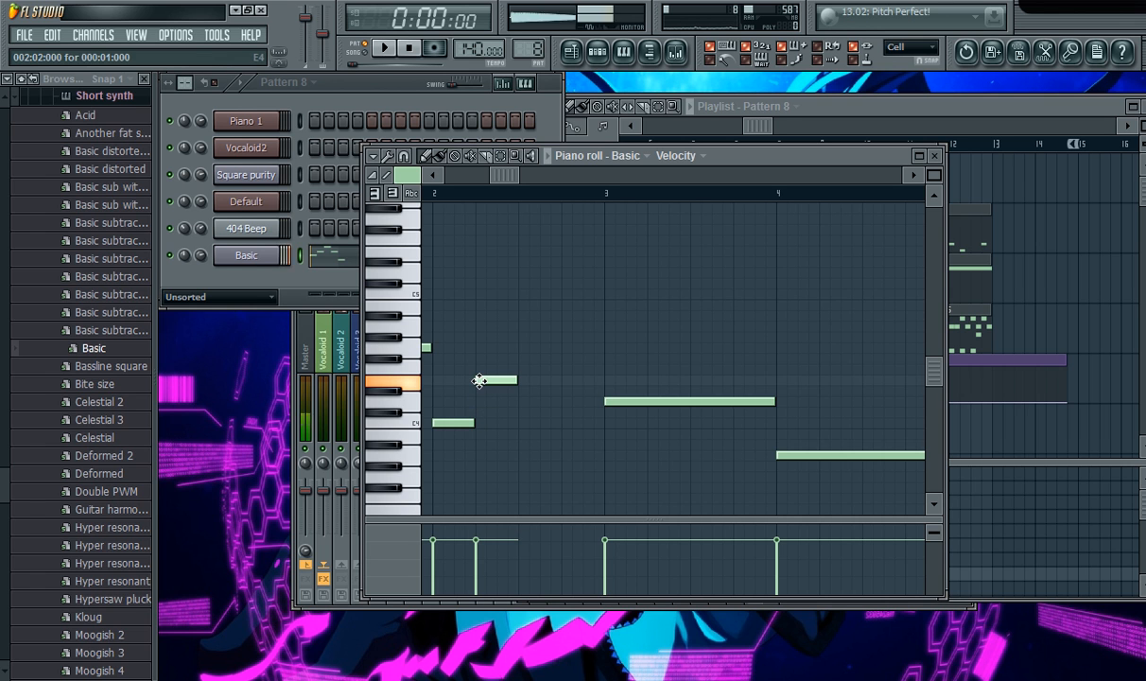
click(522, 326)
click(566, 381)
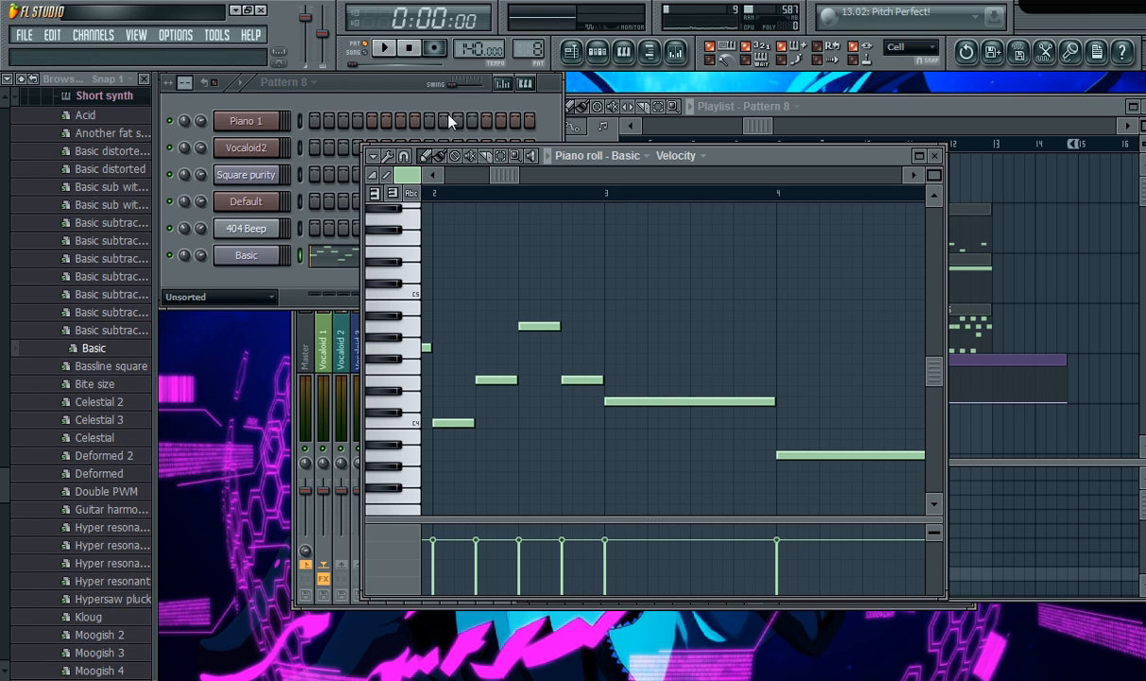
click(385, 49)
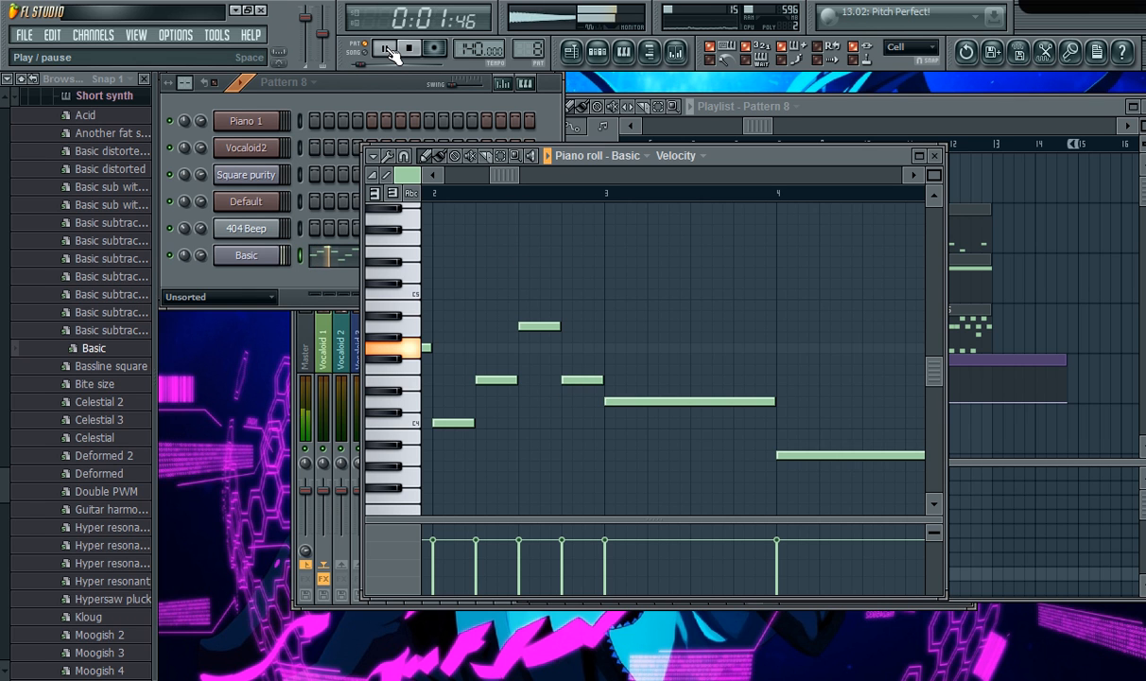
click(386, 48)
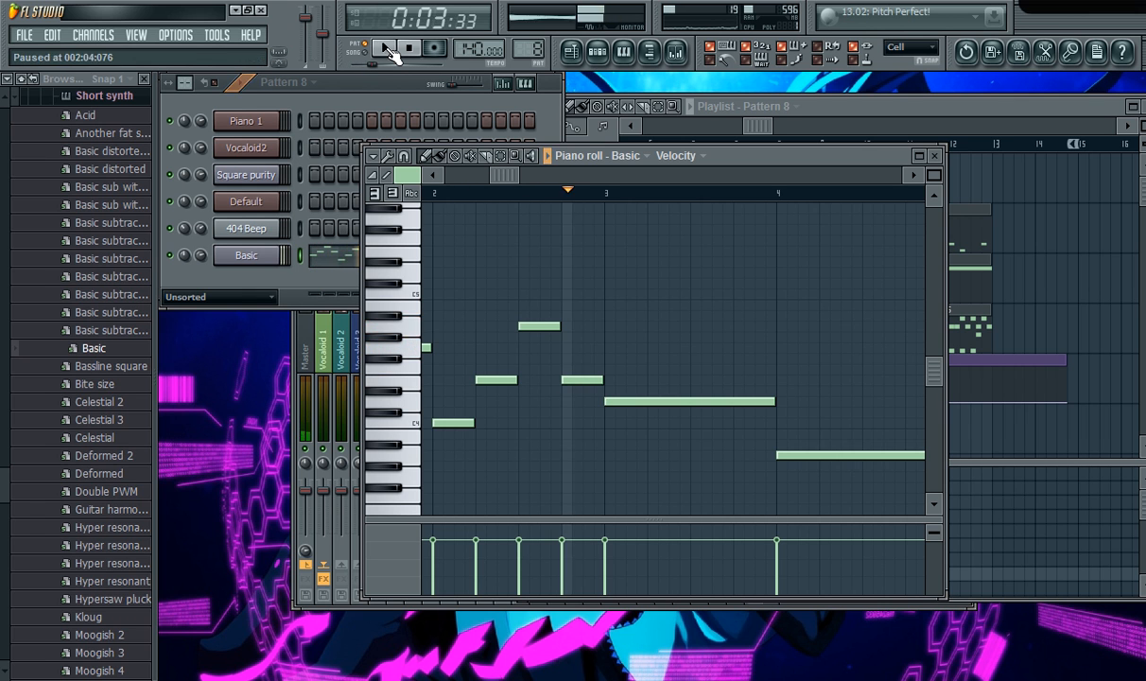
Shorten bar 3's D4 note to one beat, add one-beat G4, D4 and B3 notes, and set the playback position to bar 3.
drag(491, 170, 531, 174)
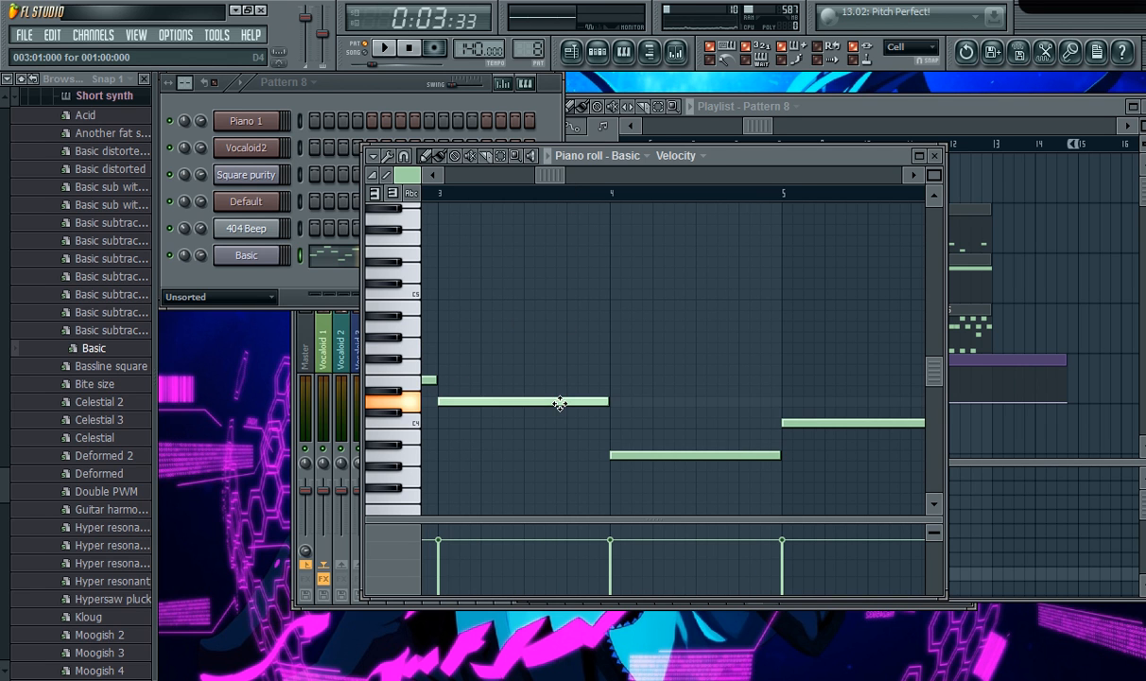
drag(606, 401, 479, 401)
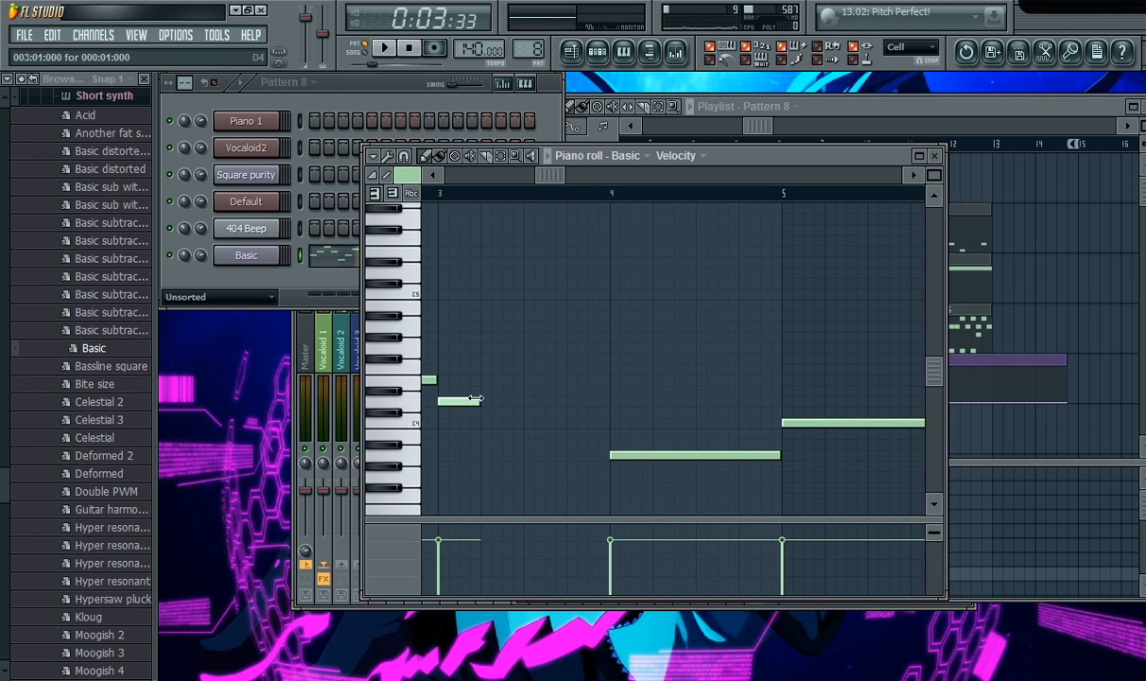
click(486, 347)
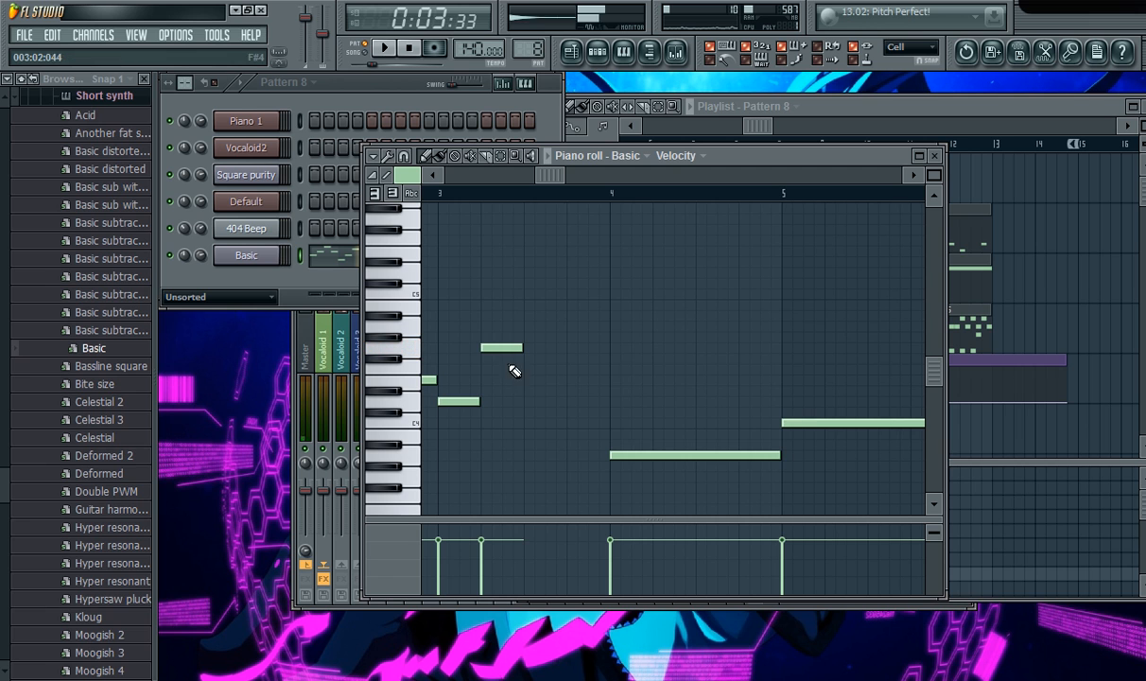
click(541, 401)
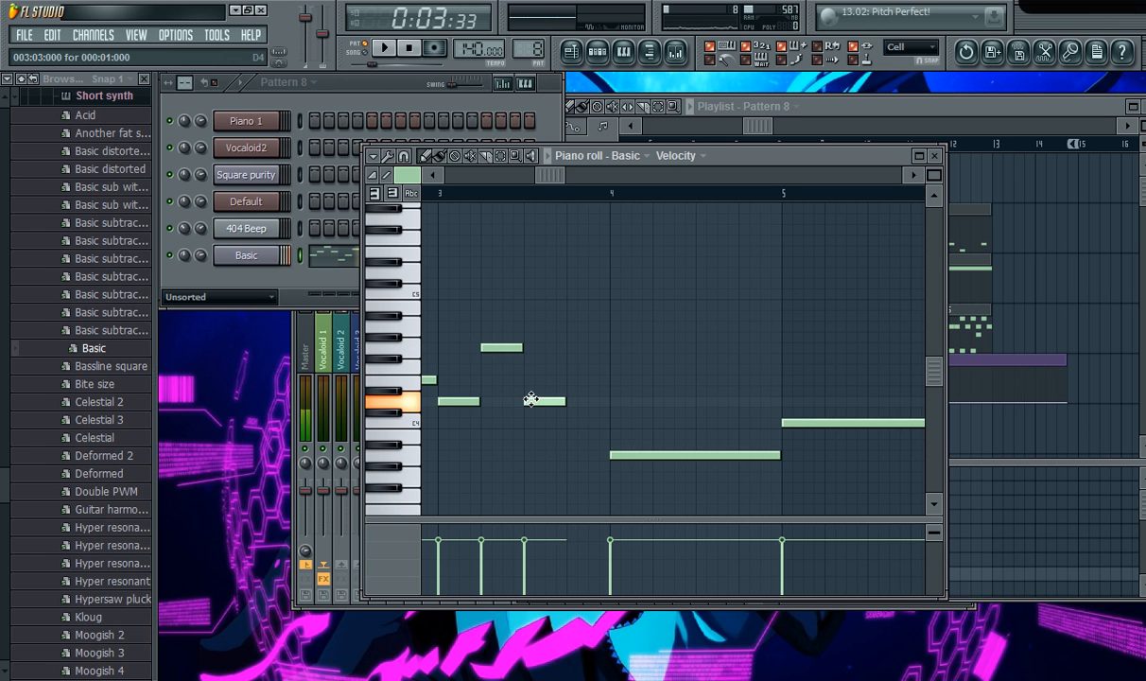
click(570, 433)
click(444, 195)
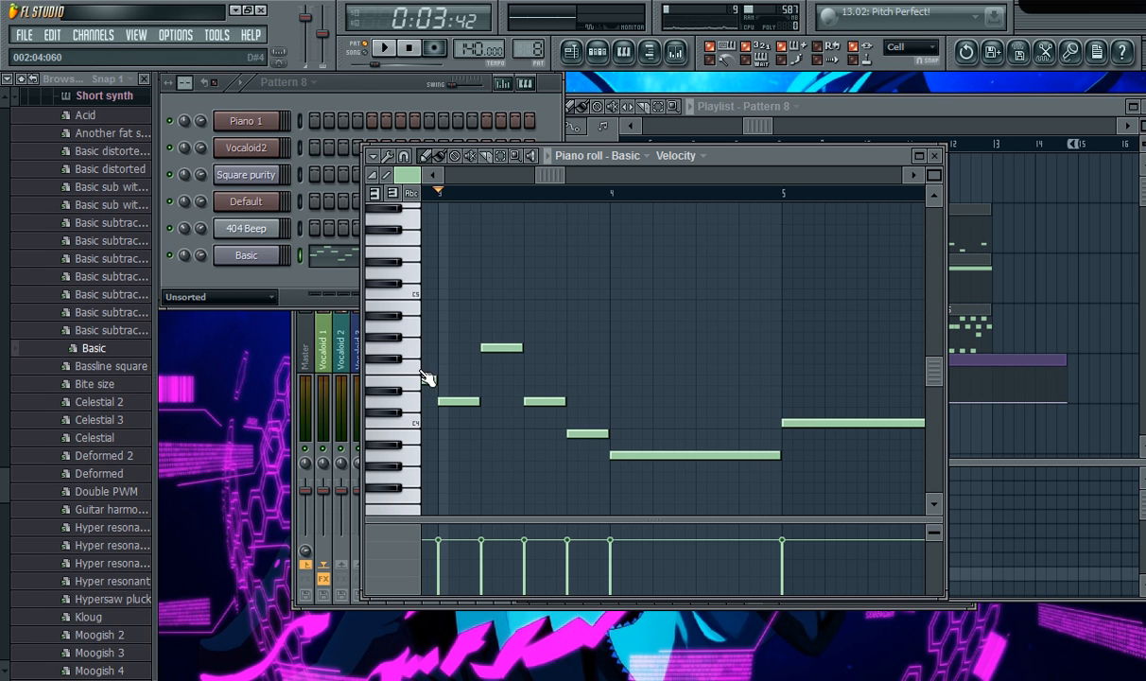
Briefly play bar 3, shorten bar 4's A3 note to one beat, and follow it with one-beat E4, C4 and E4 notes.
click(385, 47)
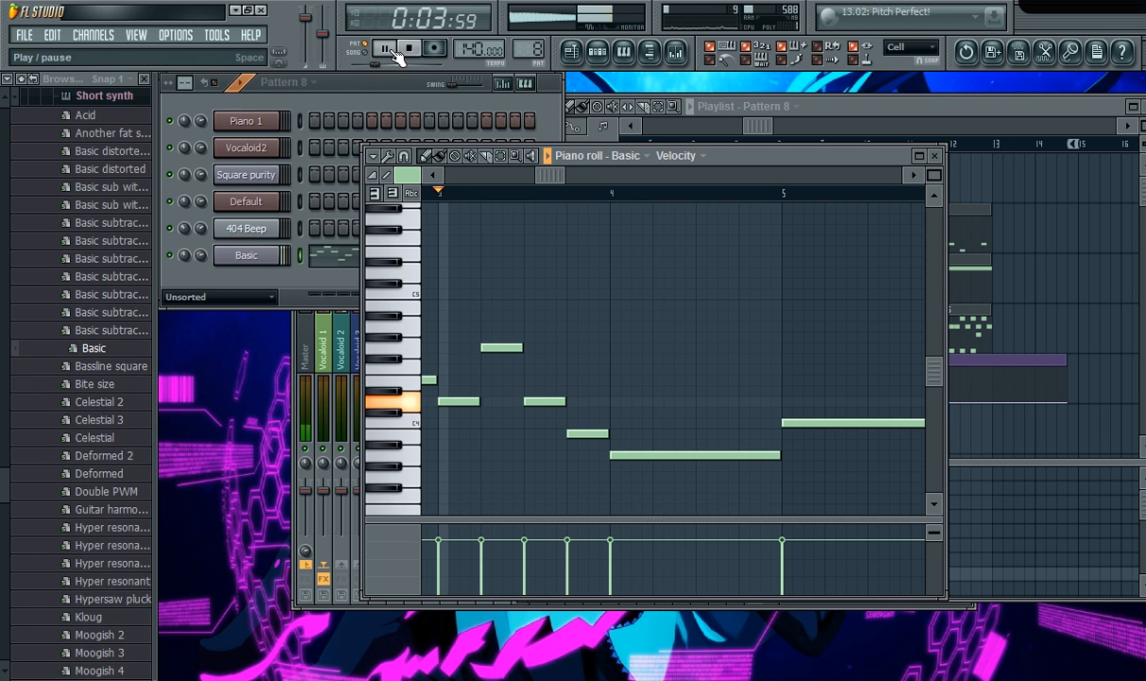
click(385, 47)
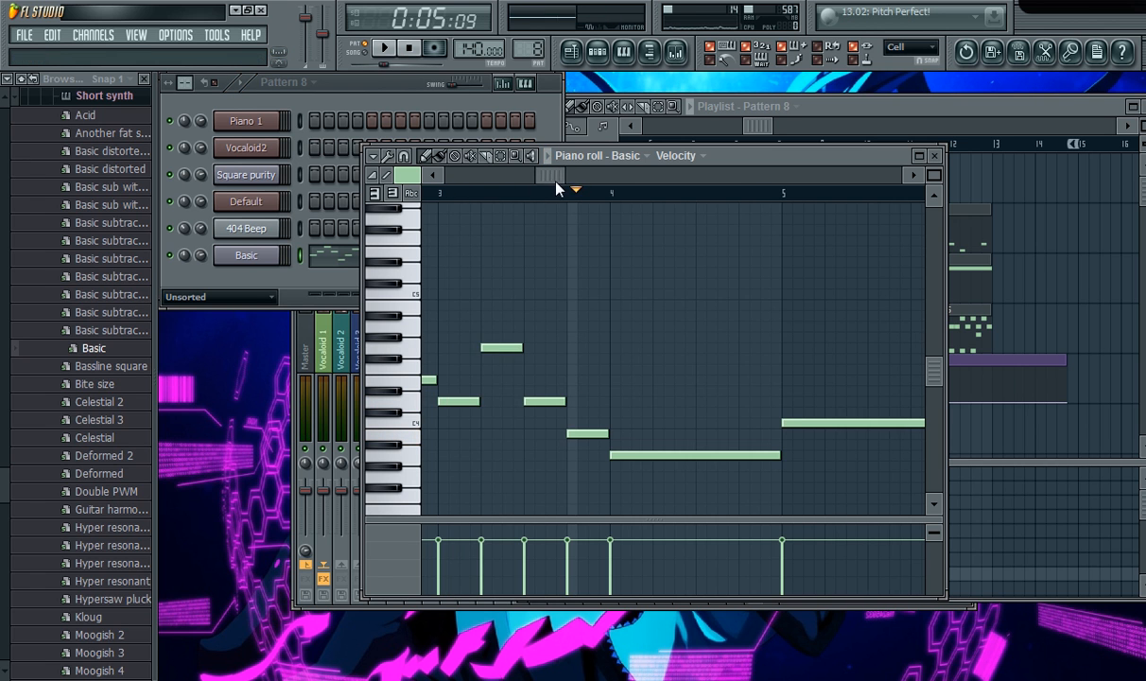
drag(556, 176, 587, 176)
drag(664, 457, 579, 455)
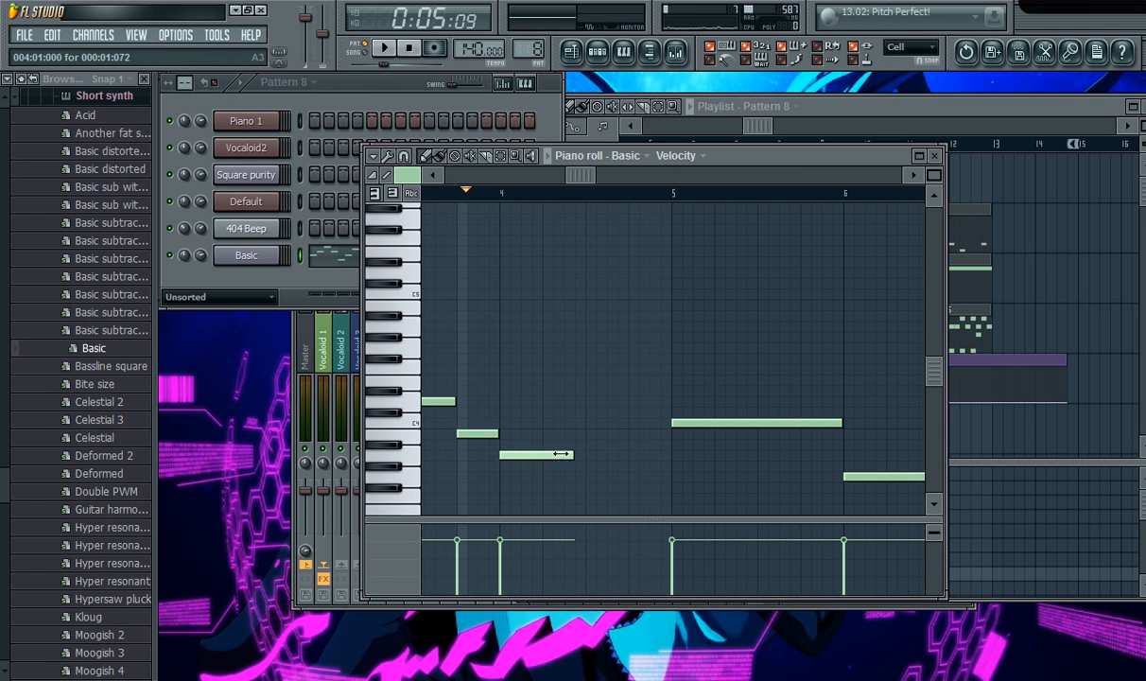
click(533, 454)
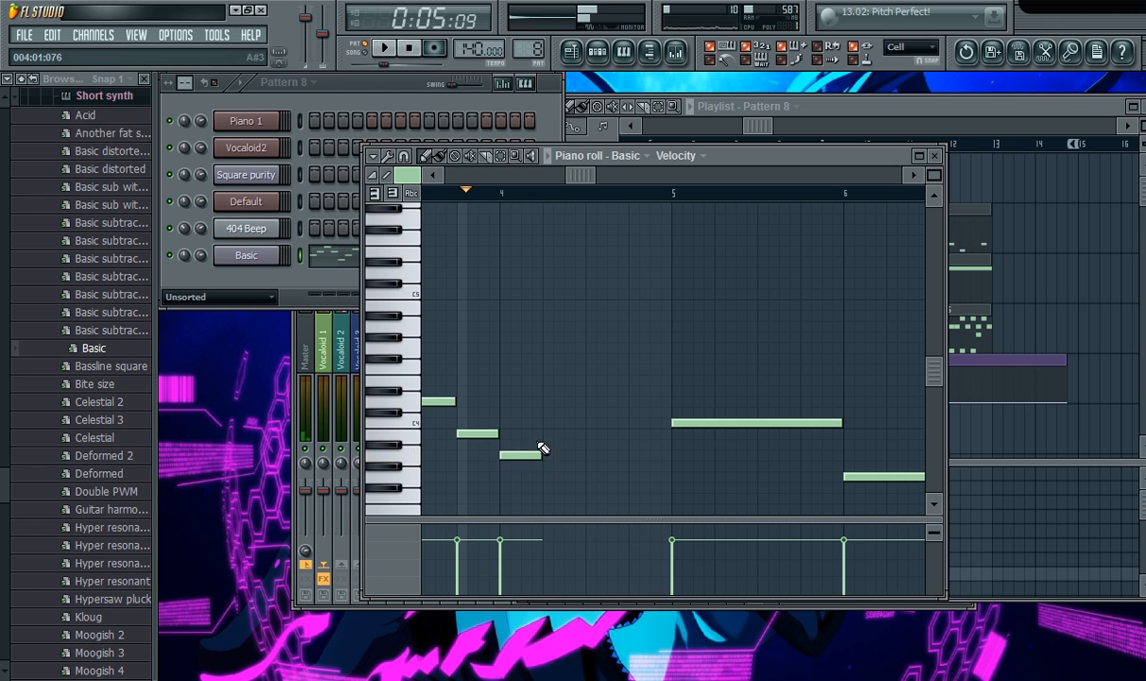
click(549, 379)
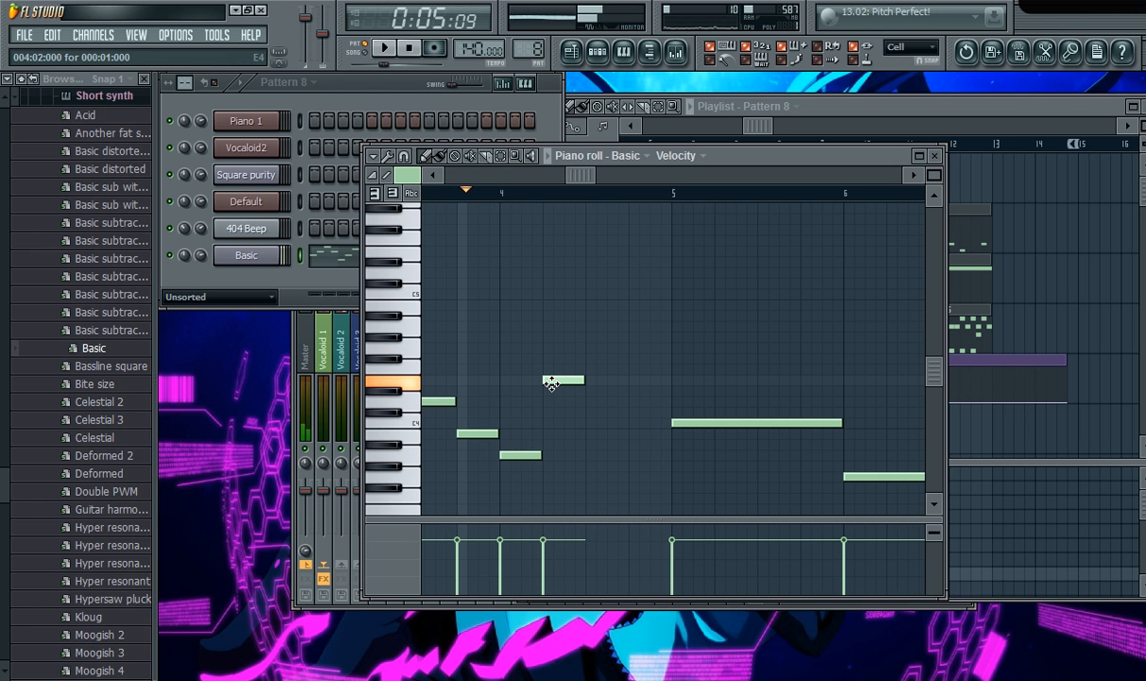
click(594, 423)
click(633, 379)
click(384, 47)
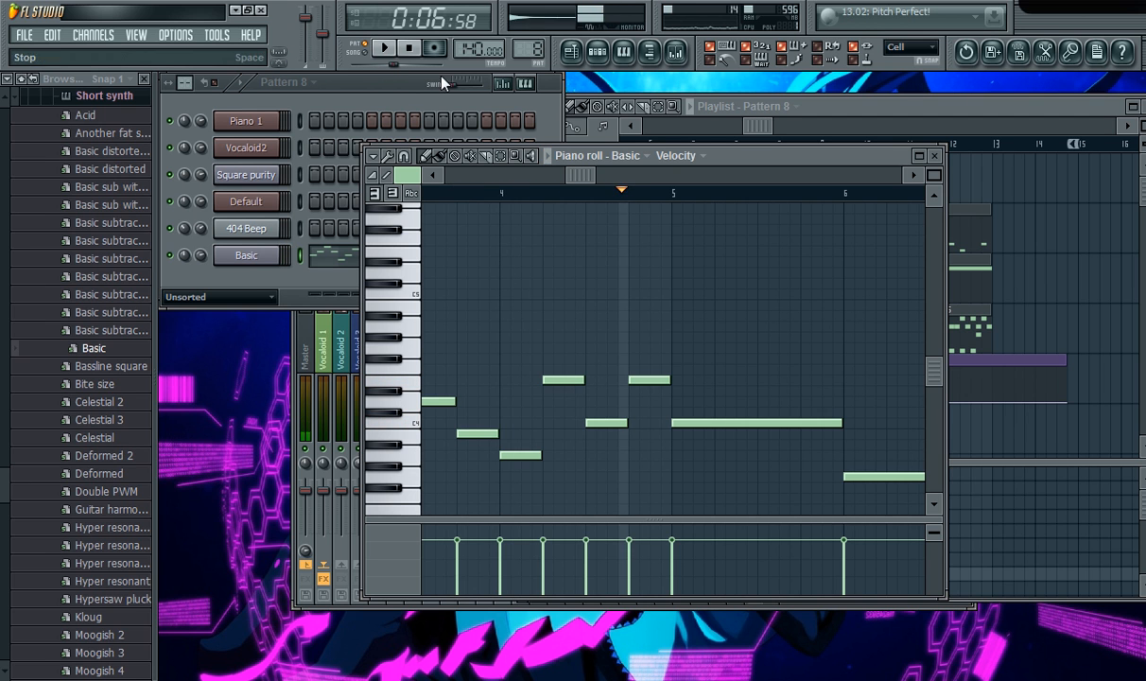
Shorten bar 5's C4 note to one beat, add one-beat E4, G4 and C5 notes after it, and play the result.
drag(588, 175, 635, 175)
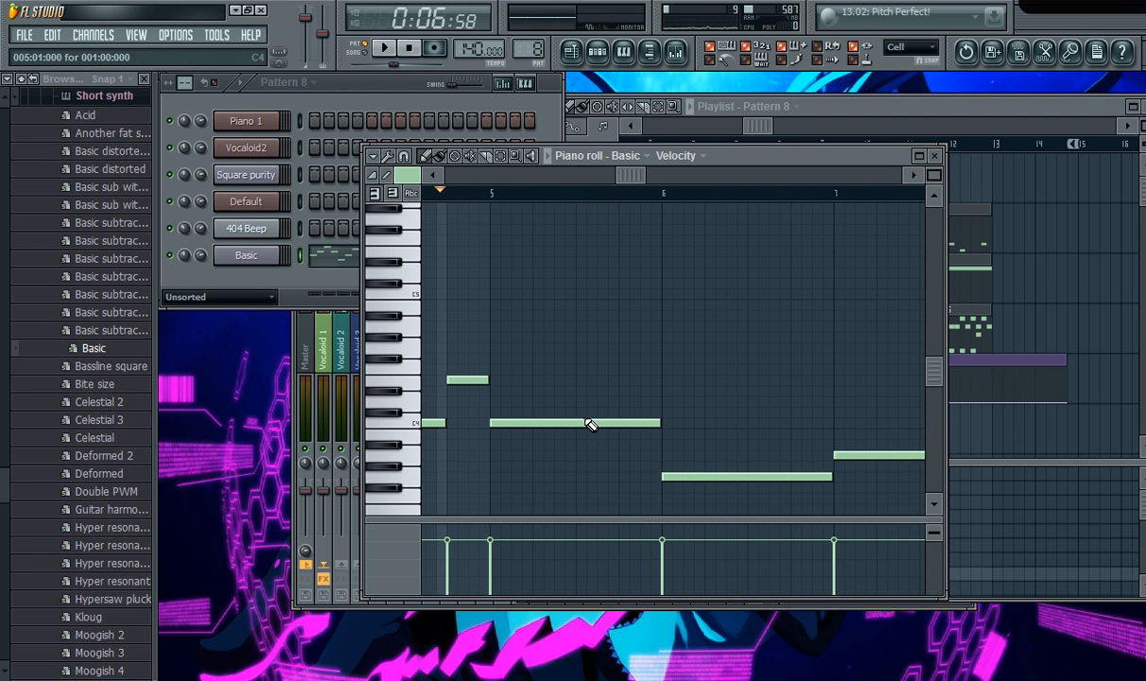
drag(659, 423, 528, 413)
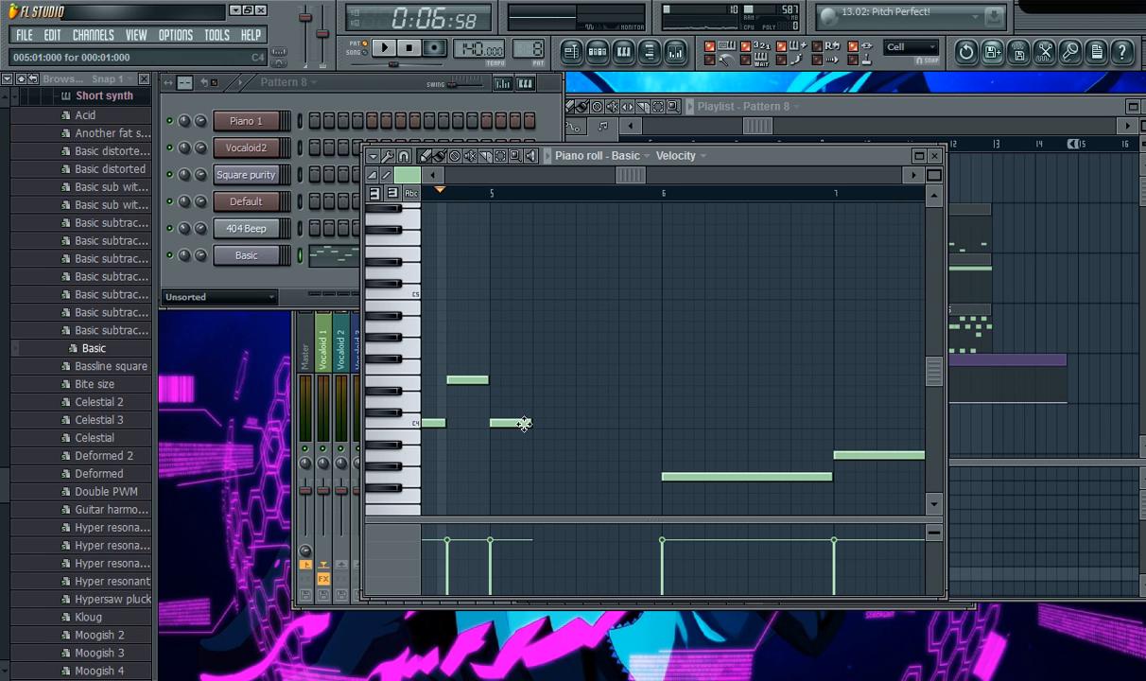
click(536, 380)
click(578, 347)
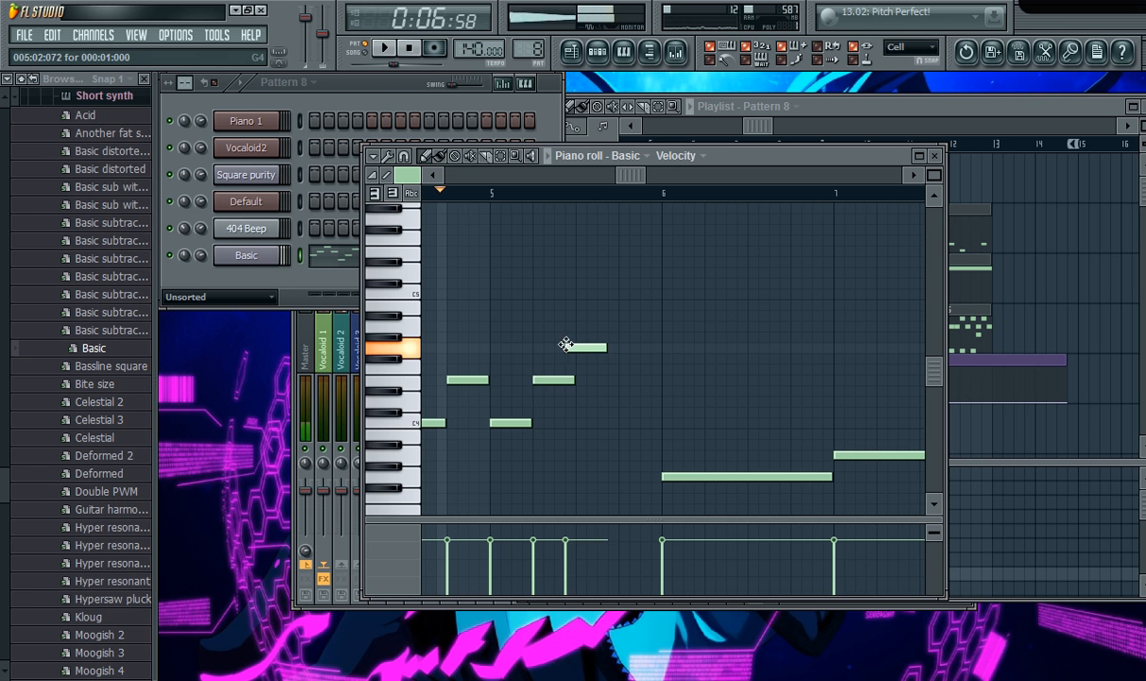
click(625, 293)
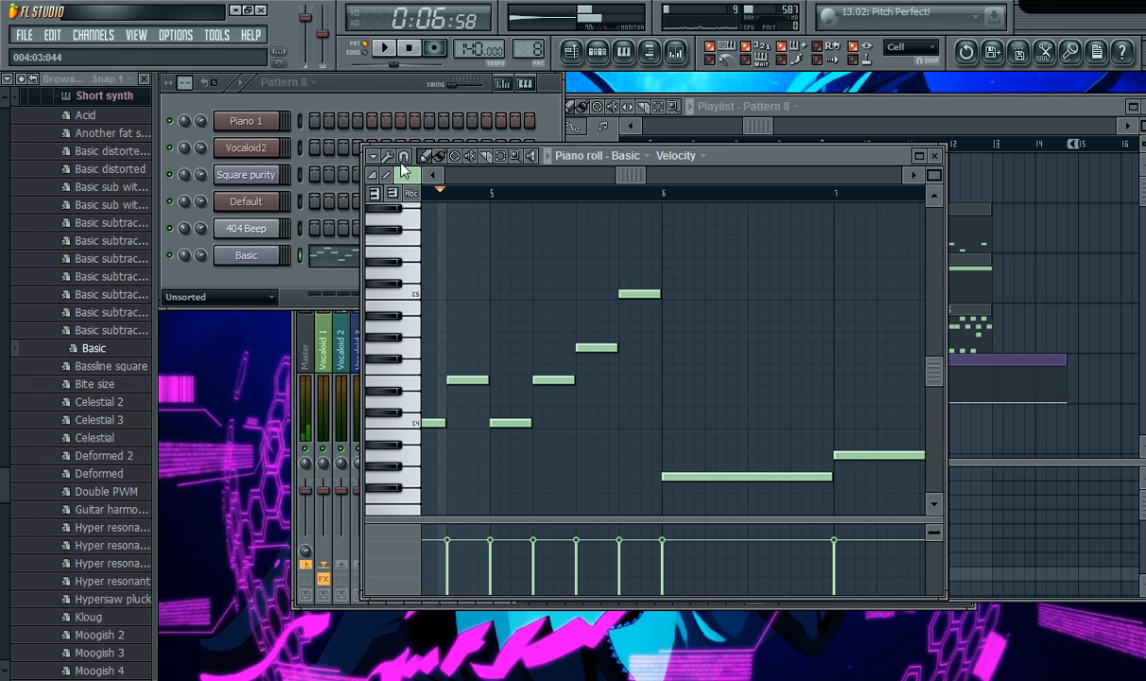
click(389, 55)
Shorten bar 6's G3 note to one beat, raise it to D4, and follow it with one-beat G4, A4 and B4 notes.
drag(628, 174, 682, 174)
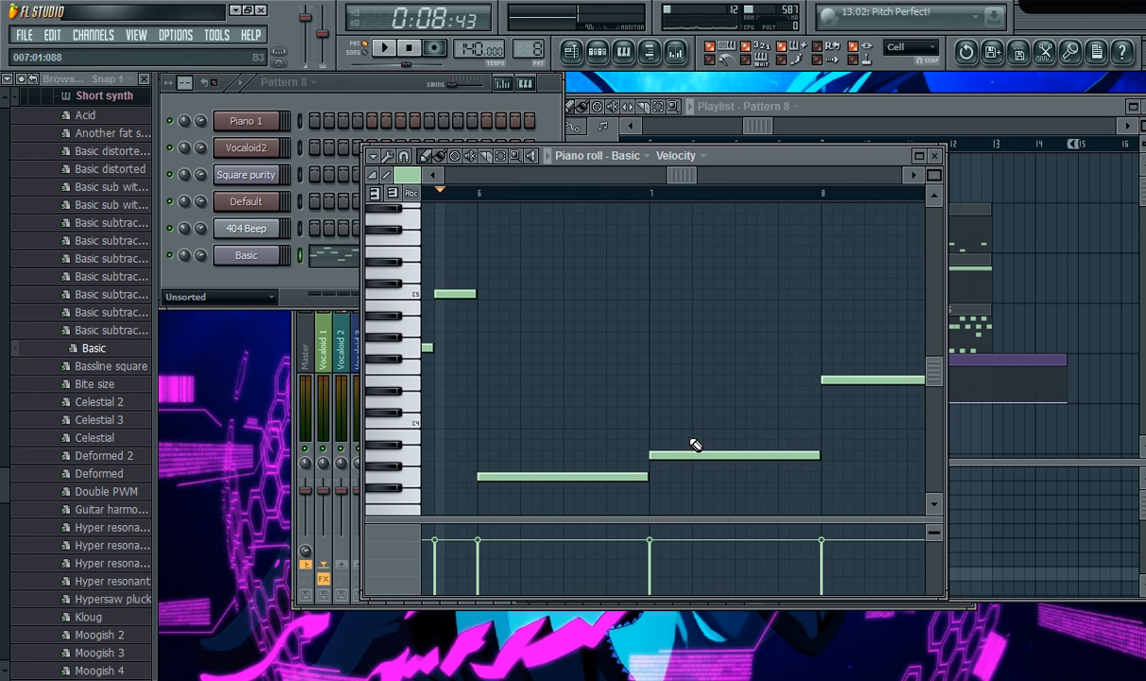
drag(647, 481, 572, 477)
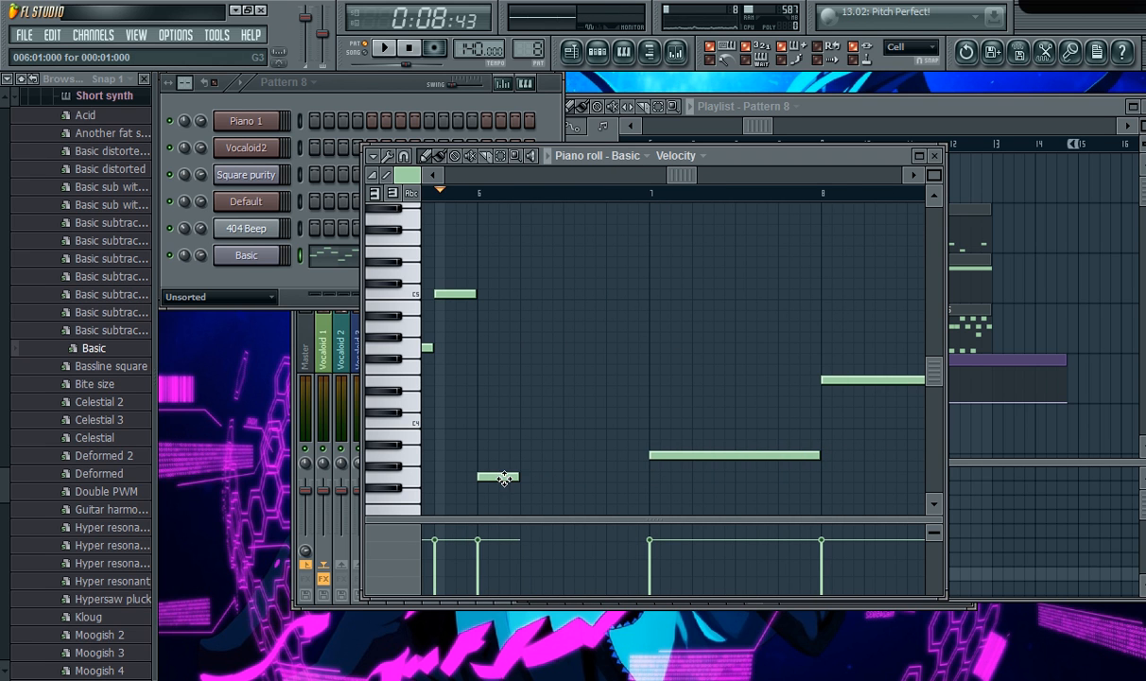
drag(494, 475, 472, 401)
click(526, 346)
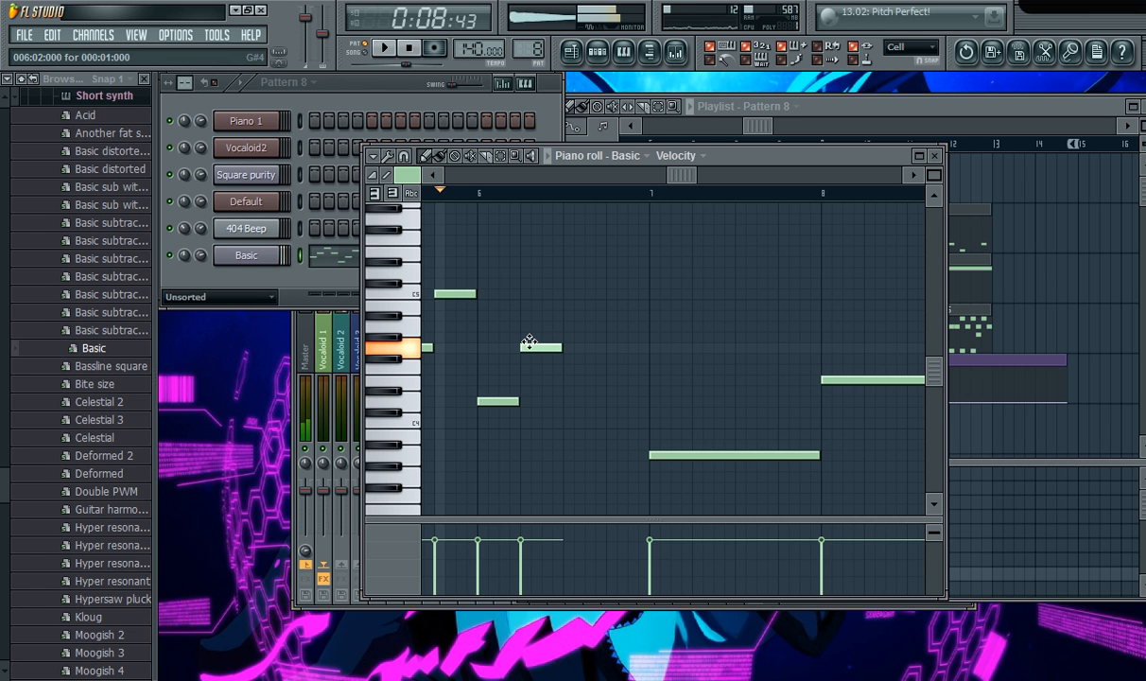
drag(582, 304, 569, 326)
click(609, 304)
Set the playback position to the start of bar 6 and play that bar.
click(485, 195)
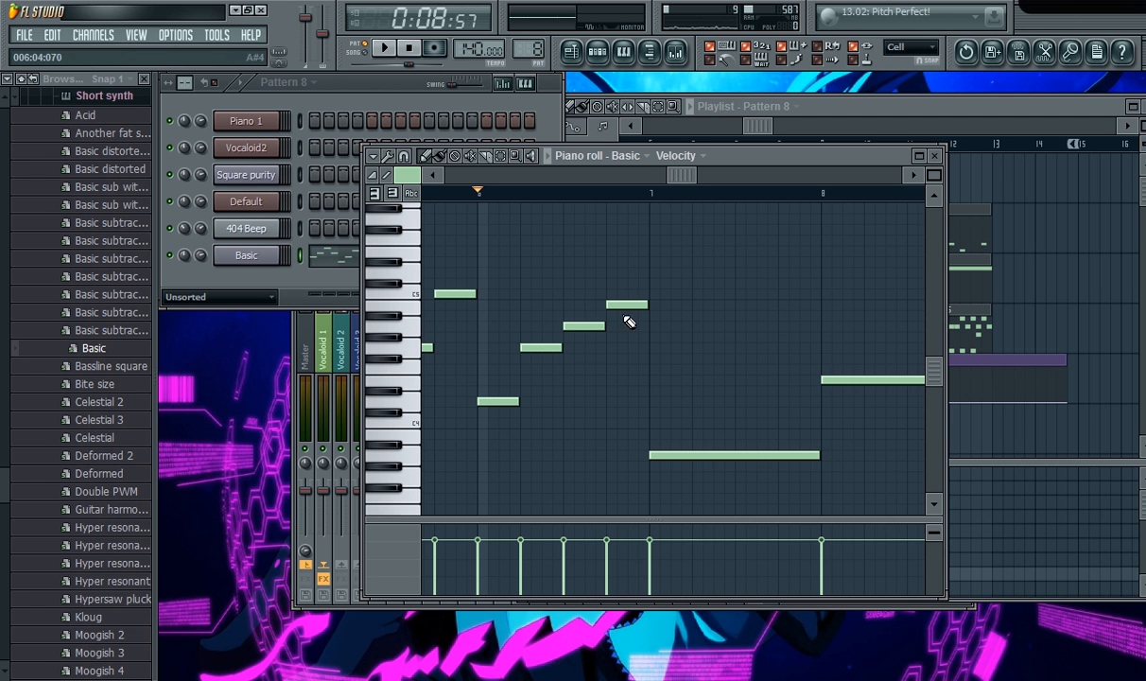
mouse_move(581, 325)
mouse_down()
mouse_move(639, 461)
mouse_move(609, 509)
mouse_move(656, 577)
mouse_move(650, 205)
mouse_move(775, 231)
mouse_move(668, 231)
mouse_move(584, 304)
mouse_up()
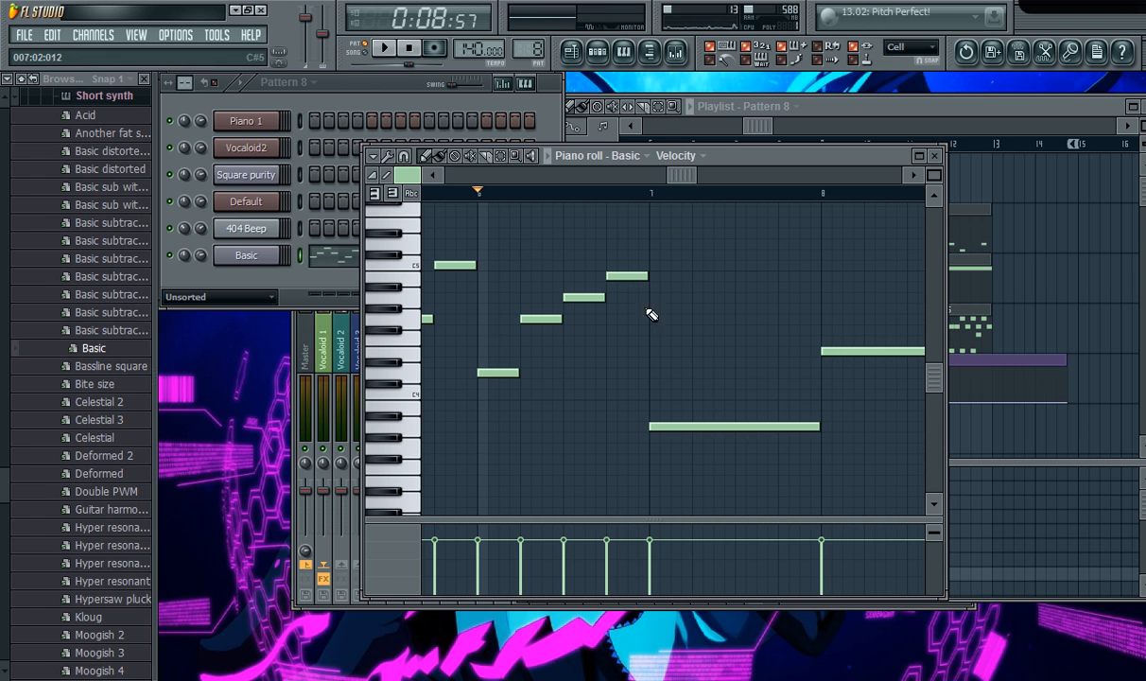
click(396, 56)
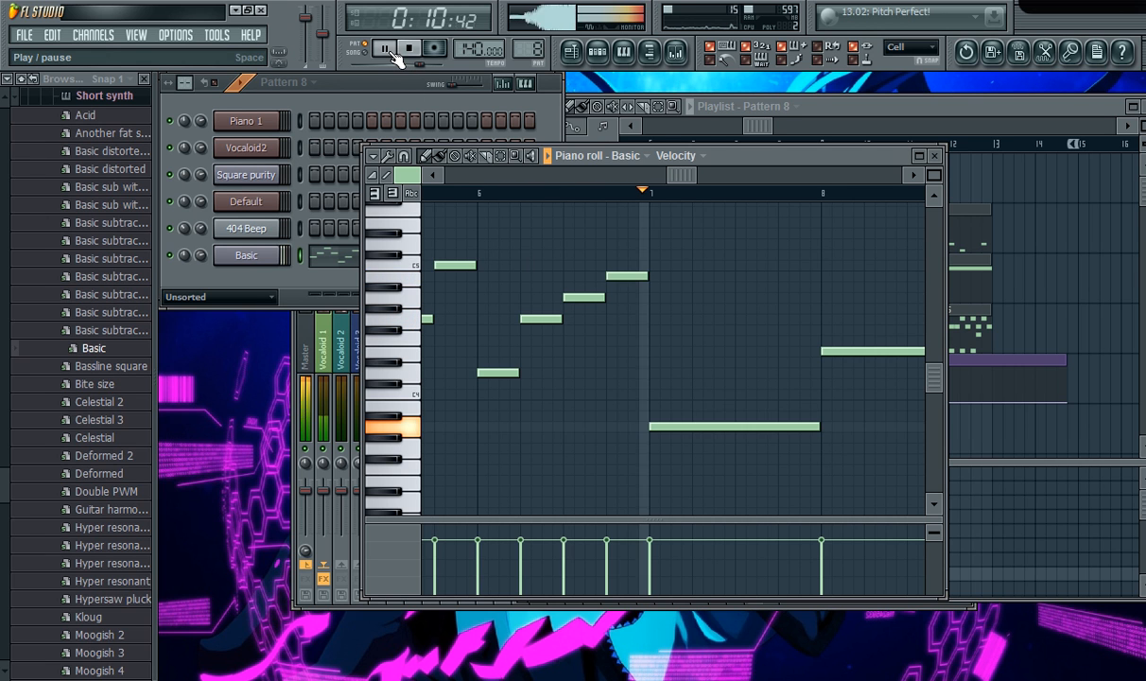
click(397, 57)
Shorten bar 7's A3 note to one beat and follow it with one-beat A4, E4 and C4 notes.
drag(675, 174, 579, 426)
click(567, 427)
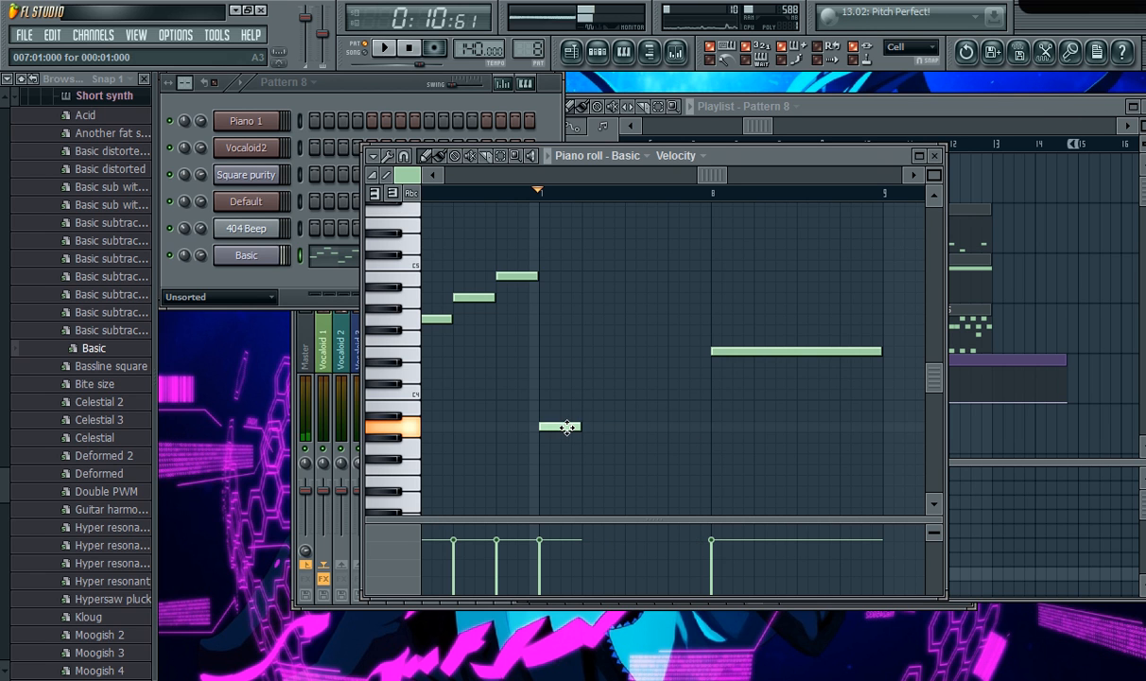
click(587, 297)
mouse_move(630, 362)
mouse_down()
mouse_move(629, 343)
mouse_move(629, 354)
mouse_up()
click(669, 393)
Shorten bar 8's E4 note to one beat and complete the bar with one-beat G4, B4 and G4 notes.
scroll(718, 323, right, 3)
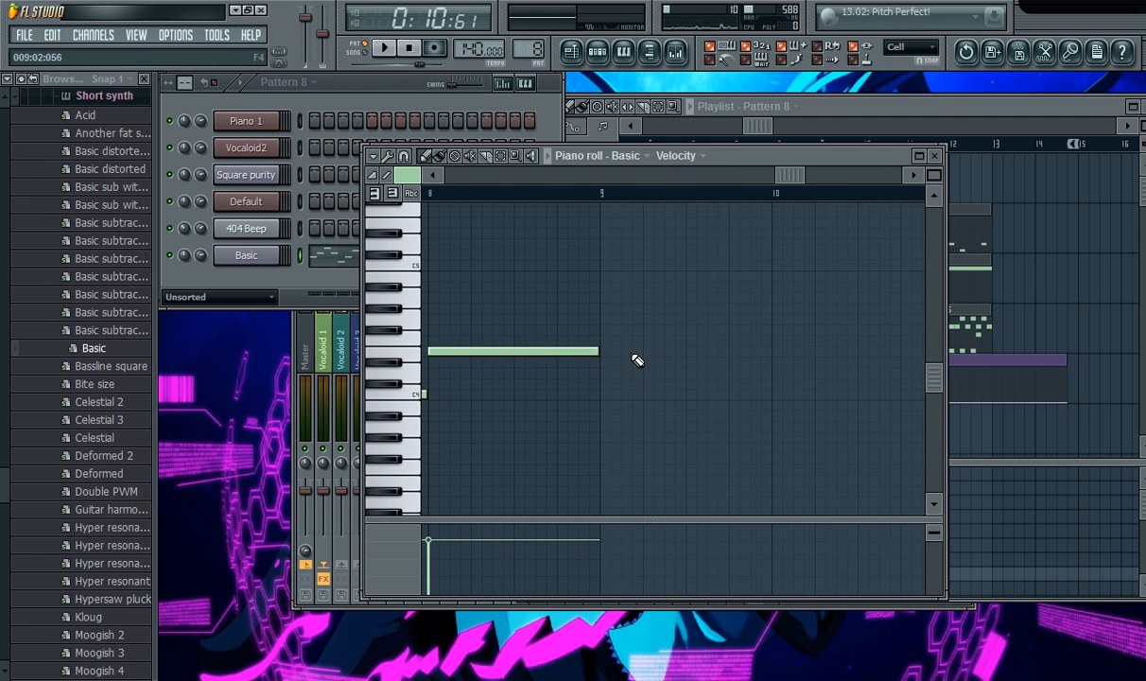
drag(602, 353, 464, 348)
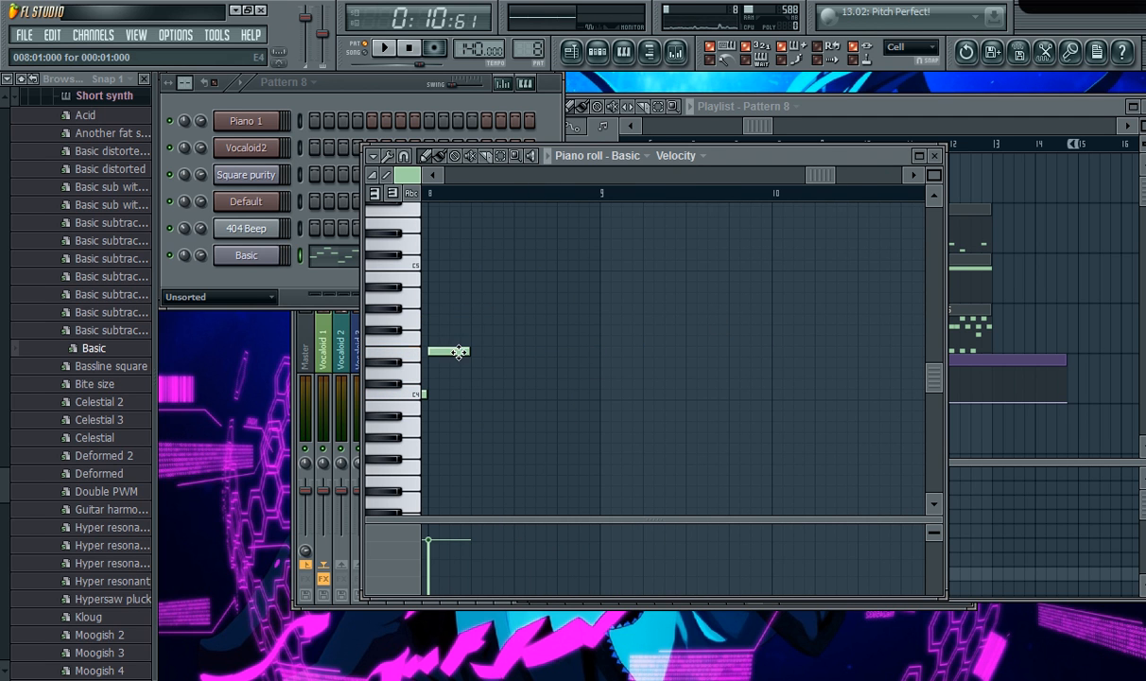
click(482, 298)
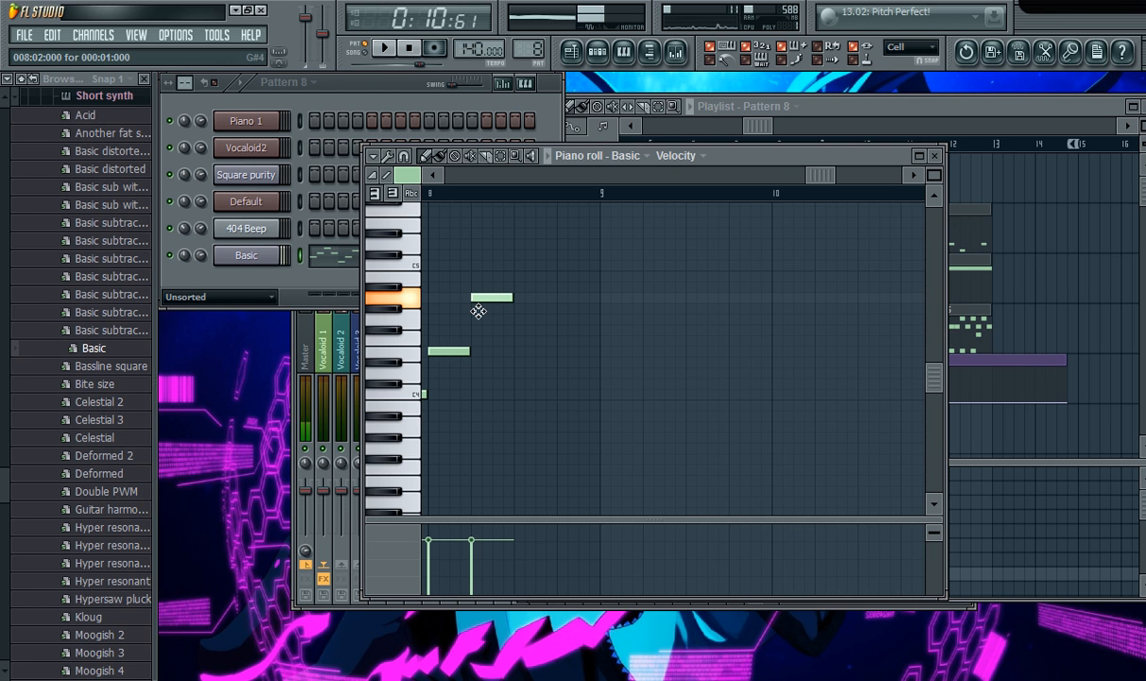
drag(479, 311, 470, 332)
drag(519, 265, 532, 294)
click(562, 319)
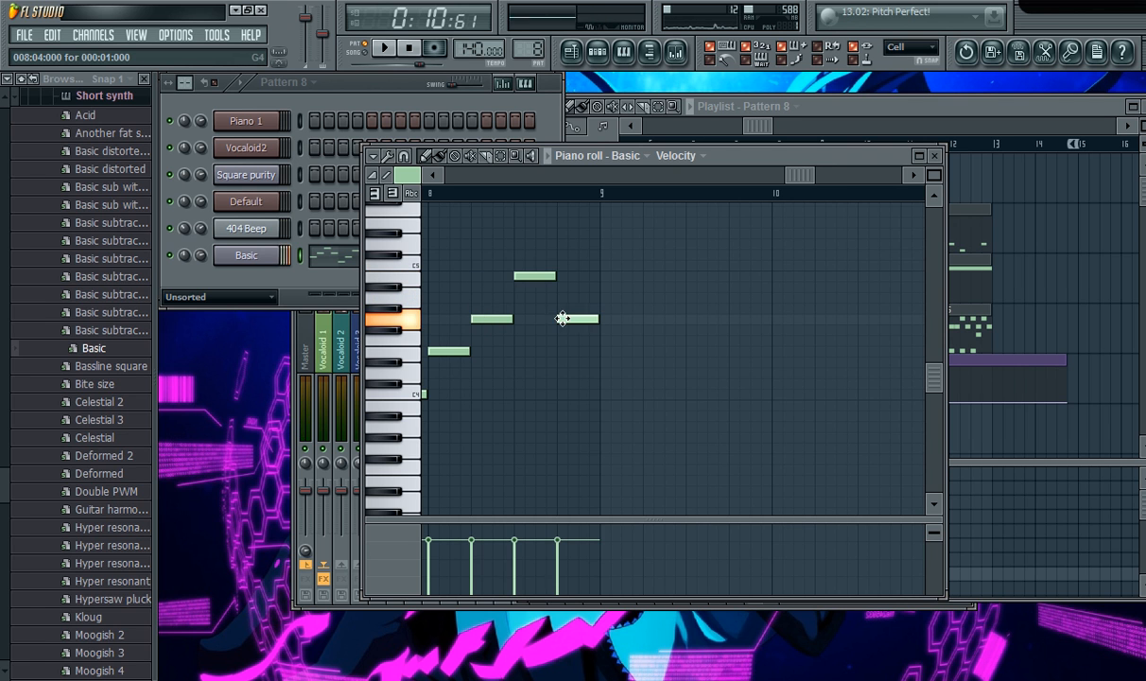
Close the piano roll, audition Pattern 8 from the start, and place it on Playlist Track 1 at bar 5.
click(934, 156)
click(409, 48)
click(384, 48)
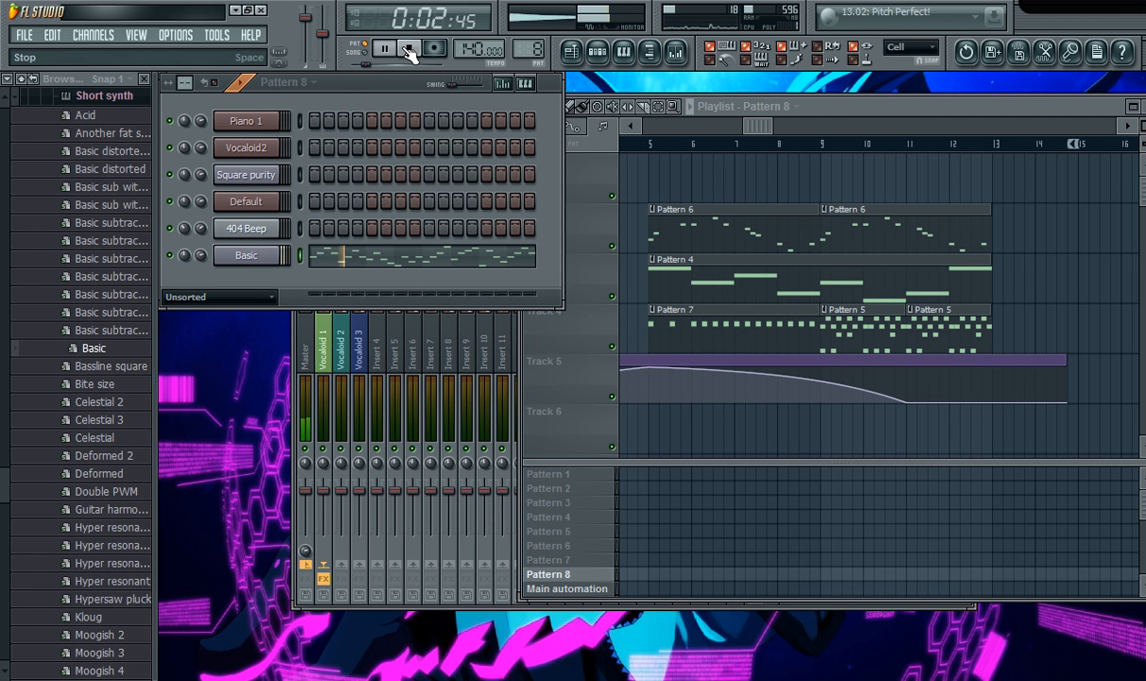
click(410, 49)
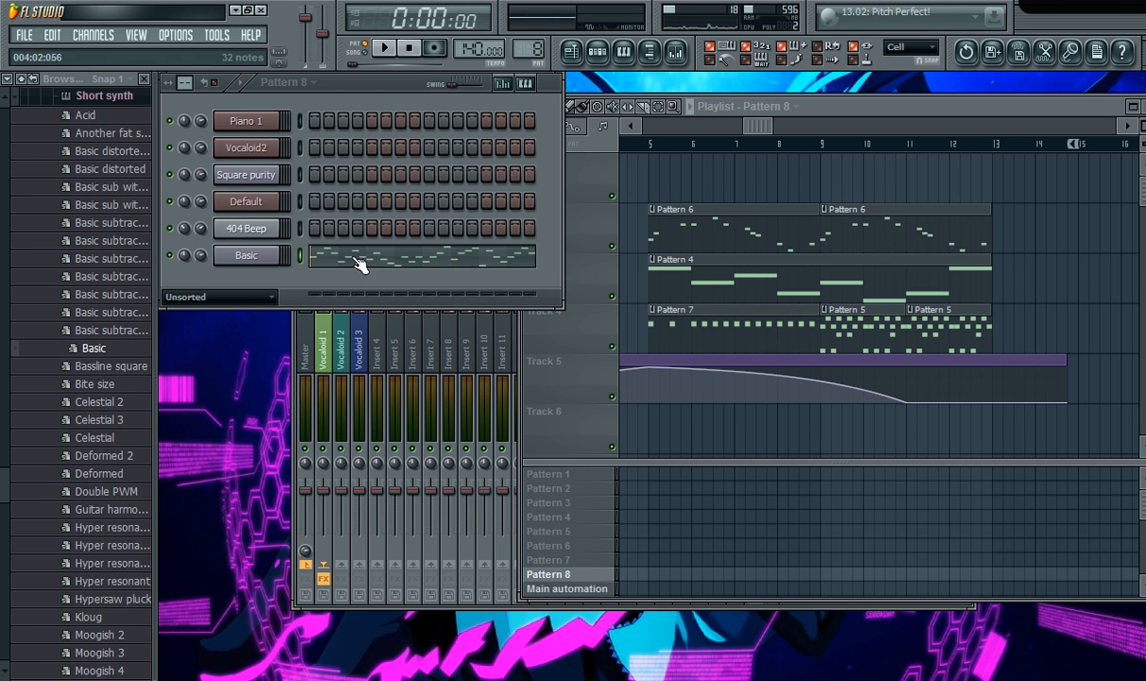
click(697, 163)
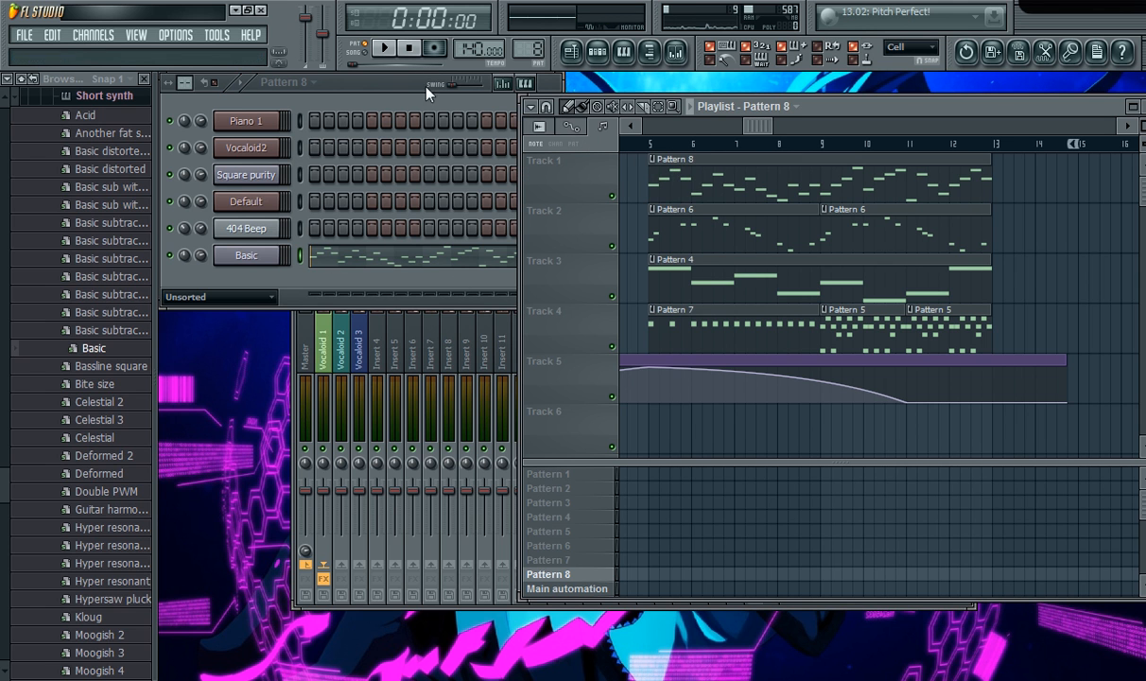
Route the Basic channel to mixer Insert 8 and close its channel settings and Sytrus windows.
click(263, 262)
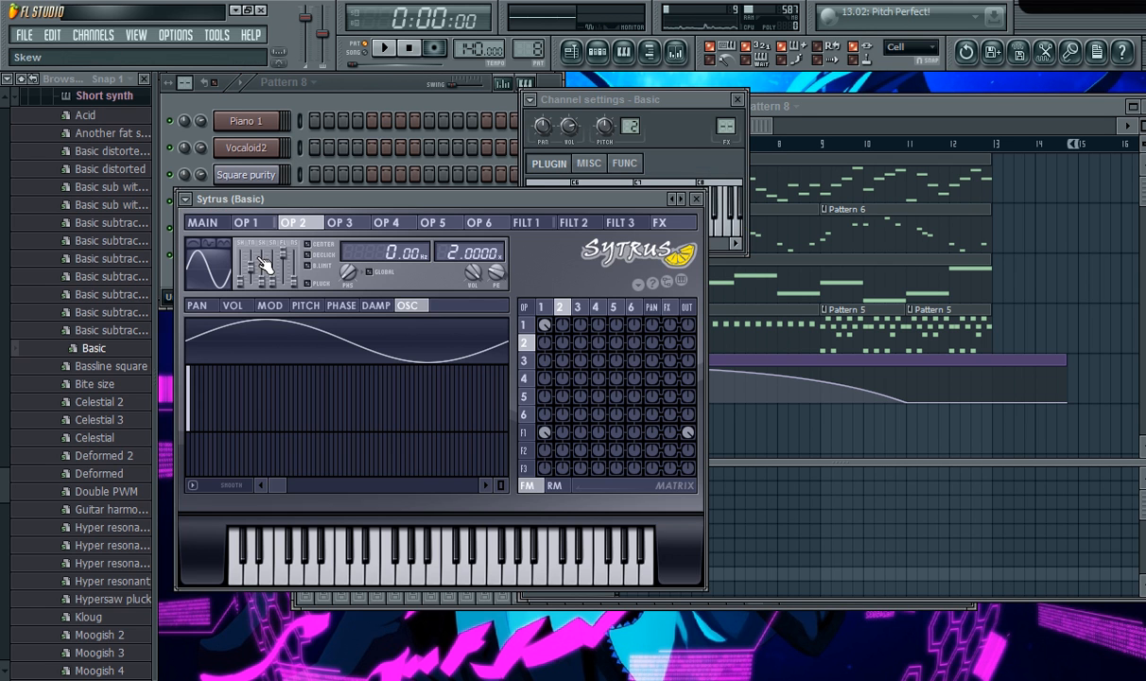
click(738, 100)
click(696, 198)
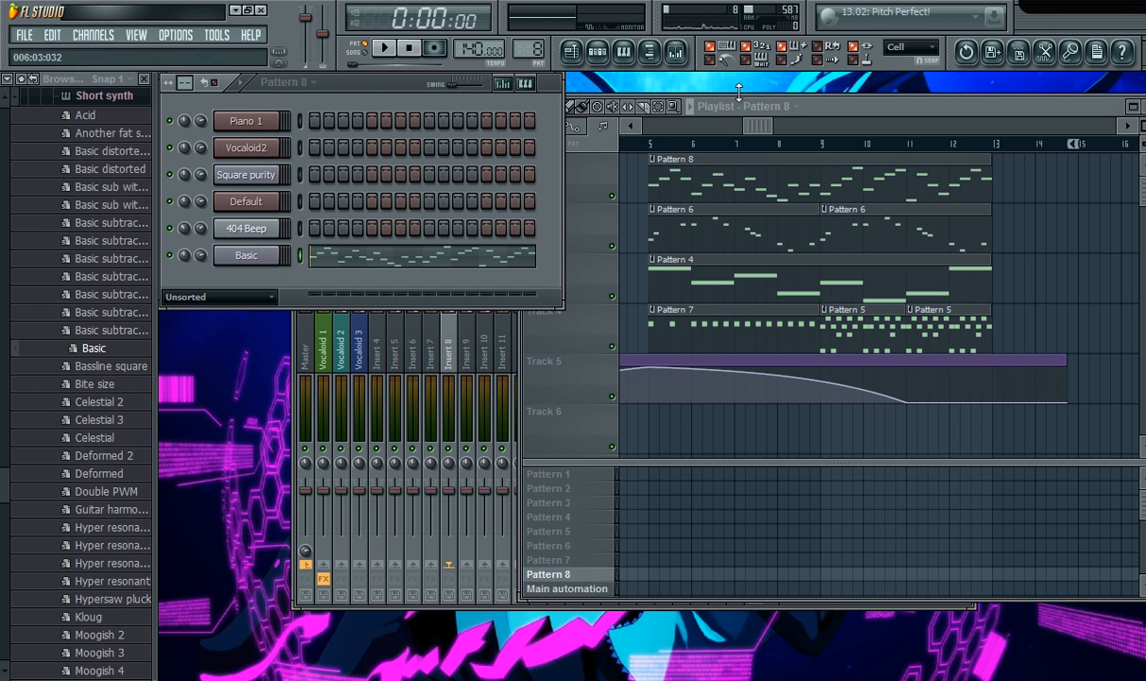
Load Fruity Limiter into the first effect slot of mixer Insert 8 and raise its gain to about 6.1 dB.
click(675, 53)
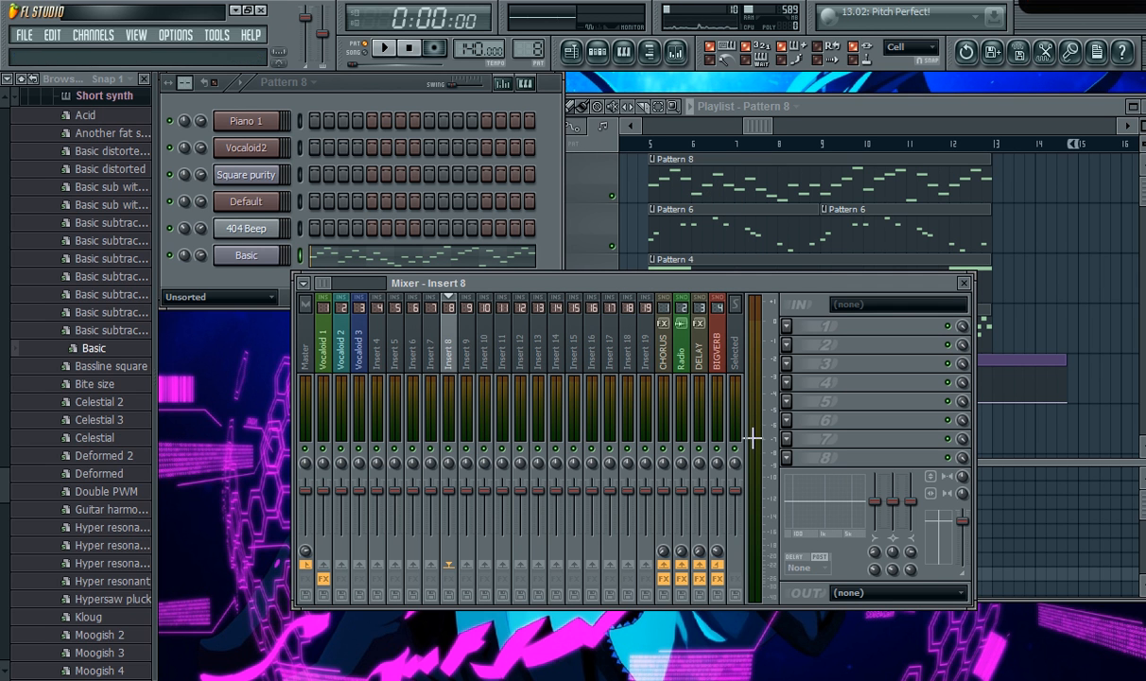
click(789, 344)
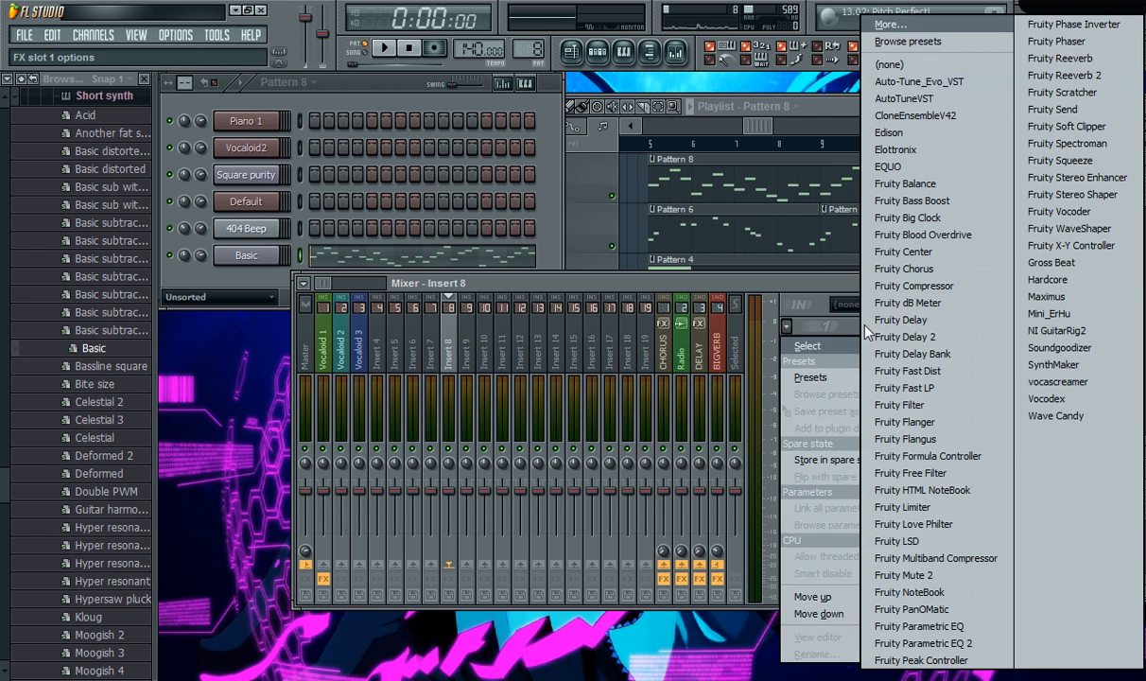
click(938, 510)
drag(239, 408, 240, 378)
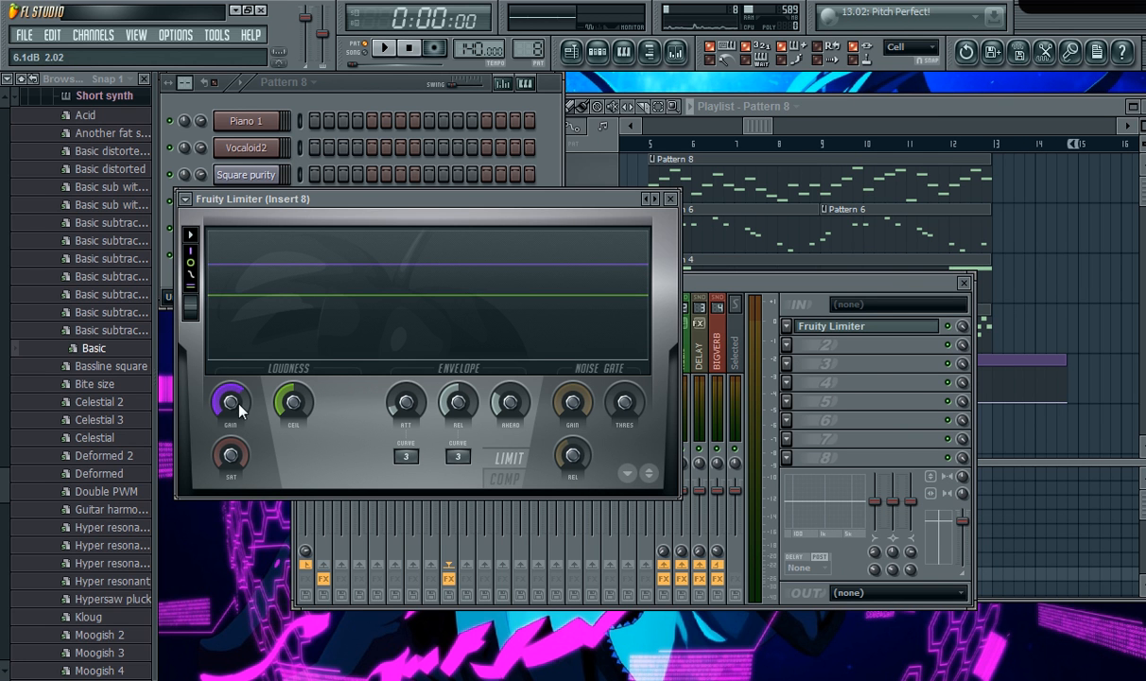
click(670, 200)
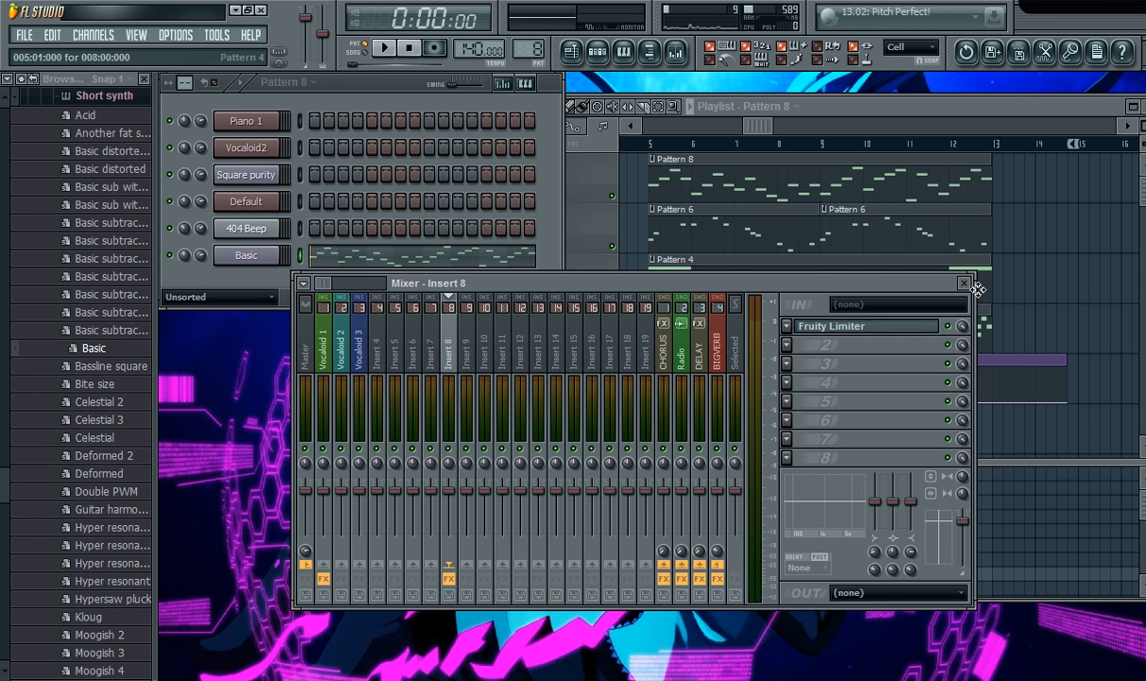
Reopen Insert 8's Fruity Limiter, raise its gain to about 6.8 dB, and close the plugin.
click(888, 325)
drag(235, 405, 235, 395)
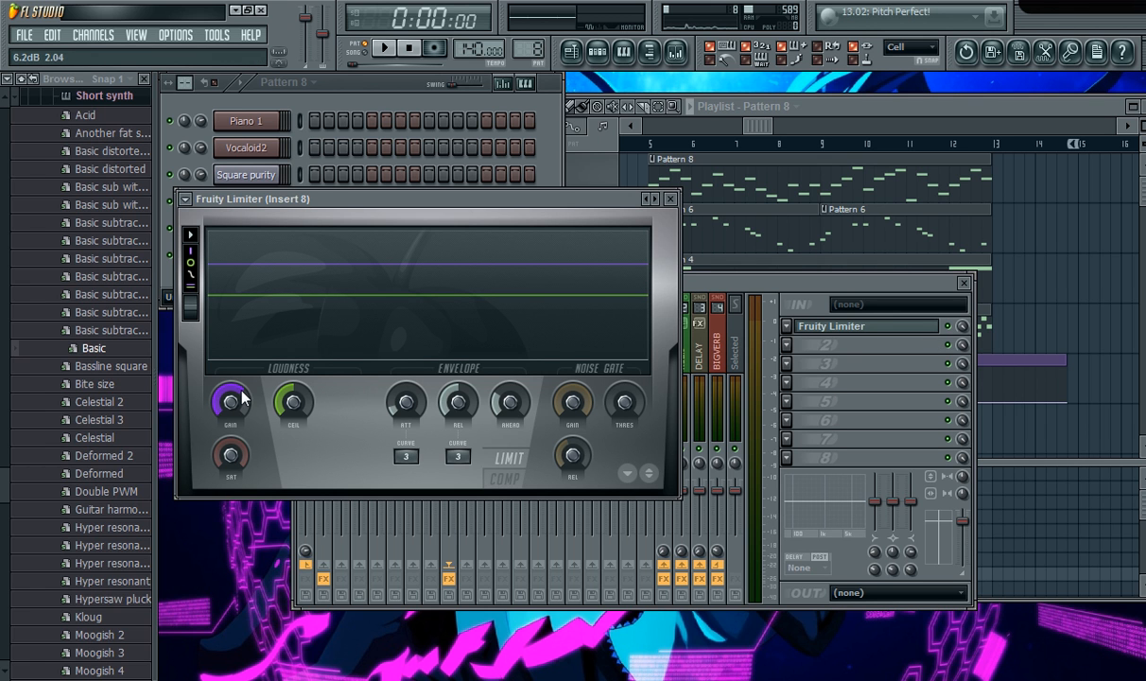
drag(233, 406, 233, 400)
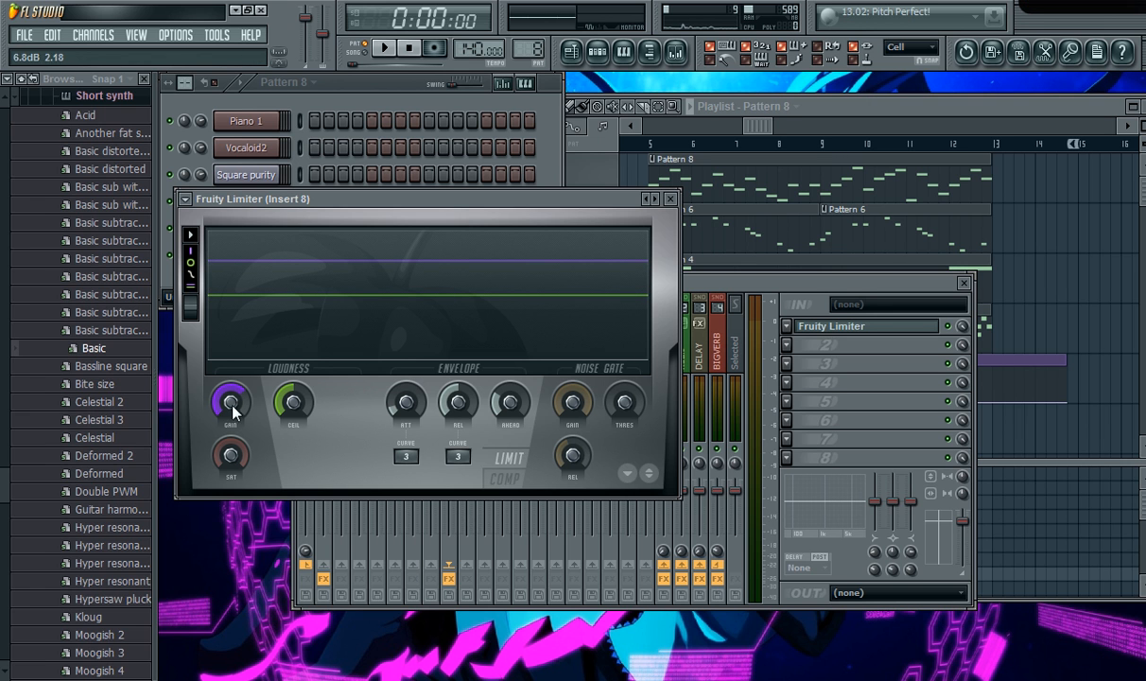
click(672, 198)
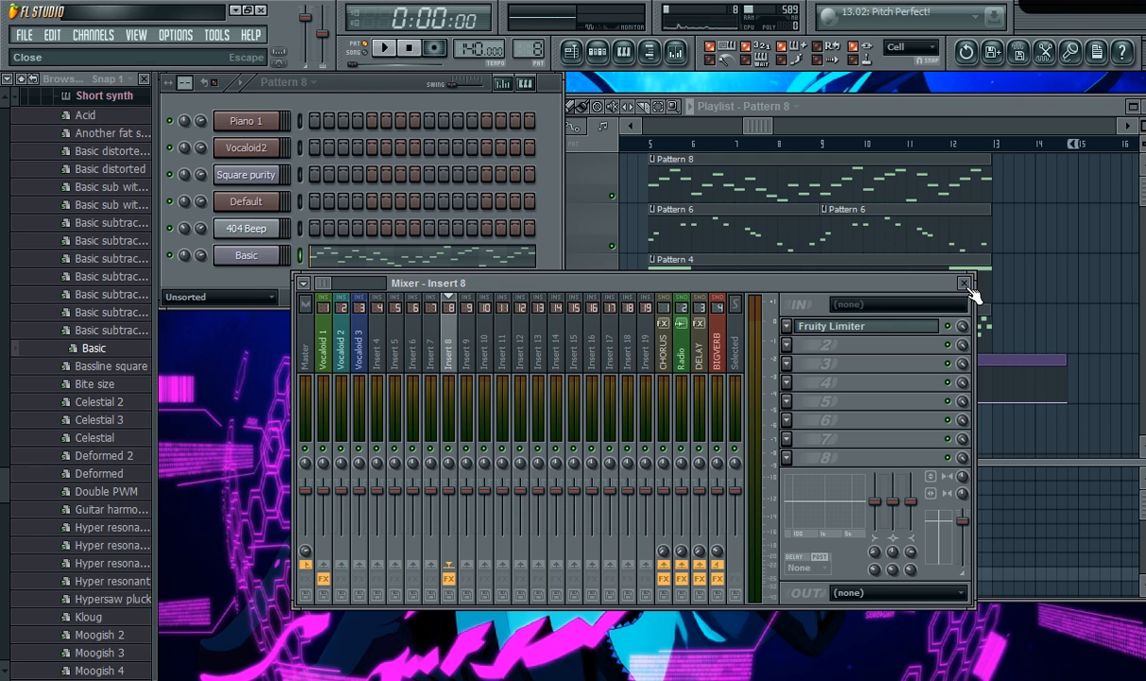
Return to the playlist, switch playback to song mode, and play the arrangement from just before bar 5.
click(962, 113)
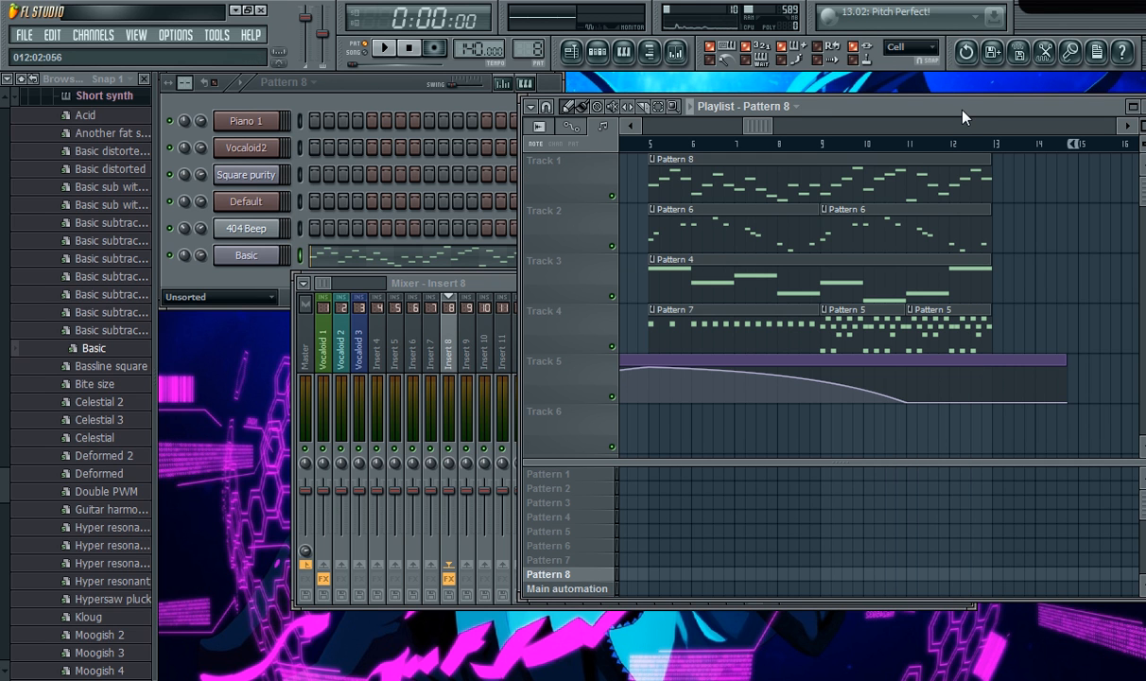
click(365, 53)
click(384, 48)
click(628, 144)
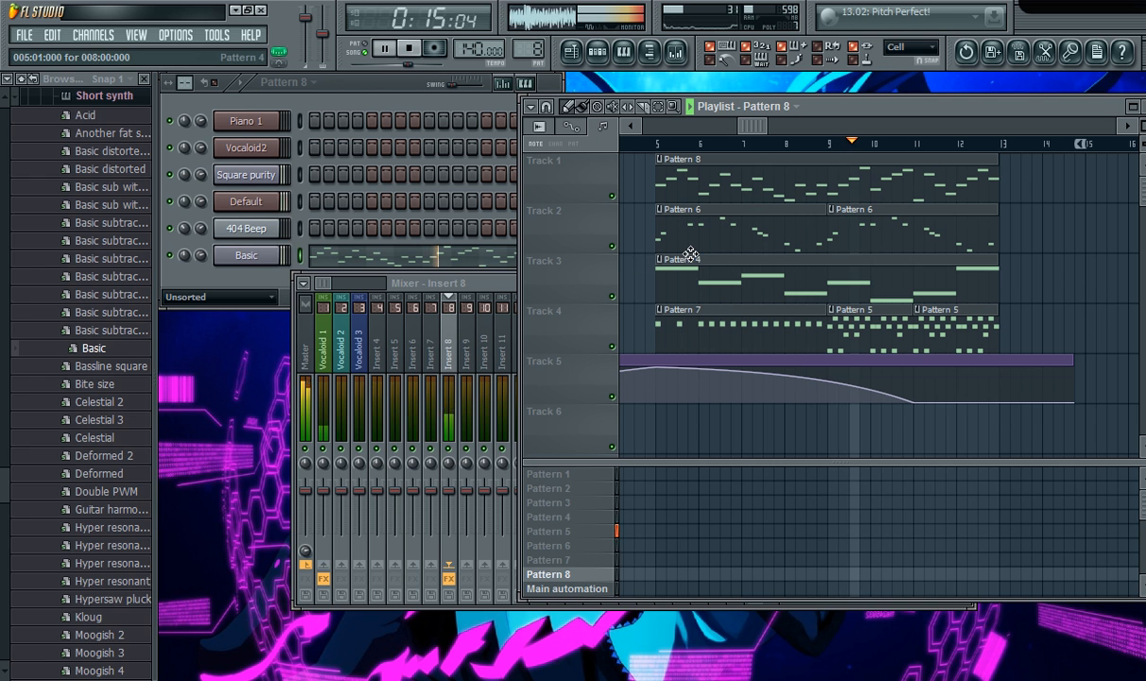
Lower the gain of Insert 8's Fruity Limiter to about 0.1 dB, close the plugin, and pause with the playhead at bar 5.
click(492, 290)
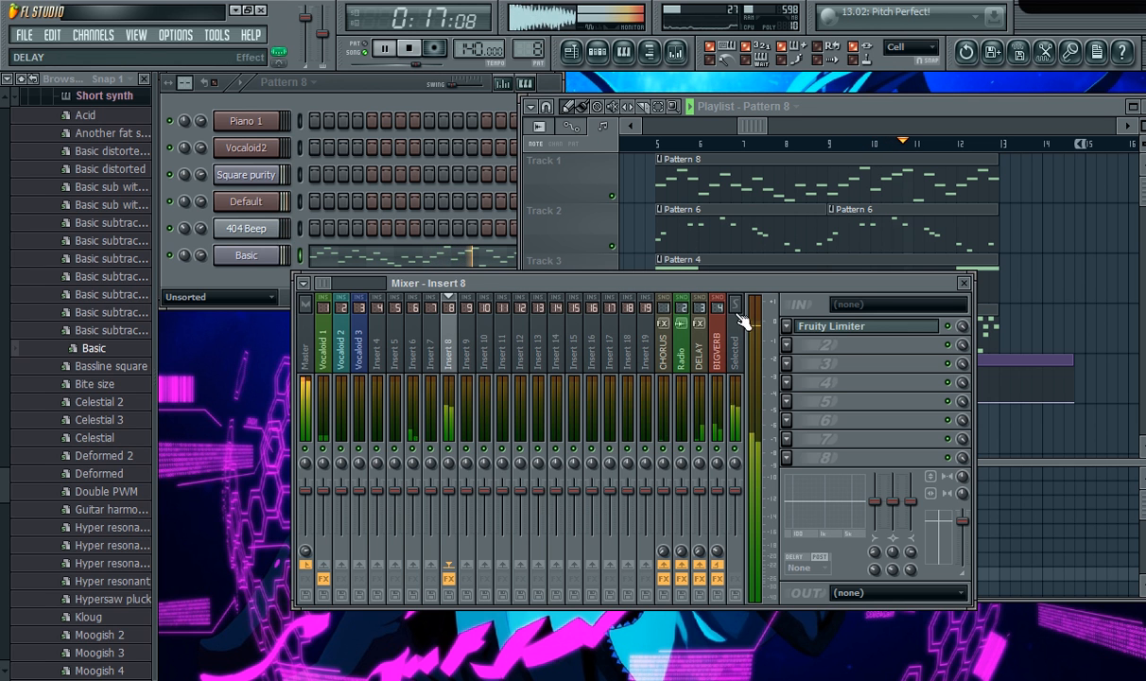
click(832, 326)
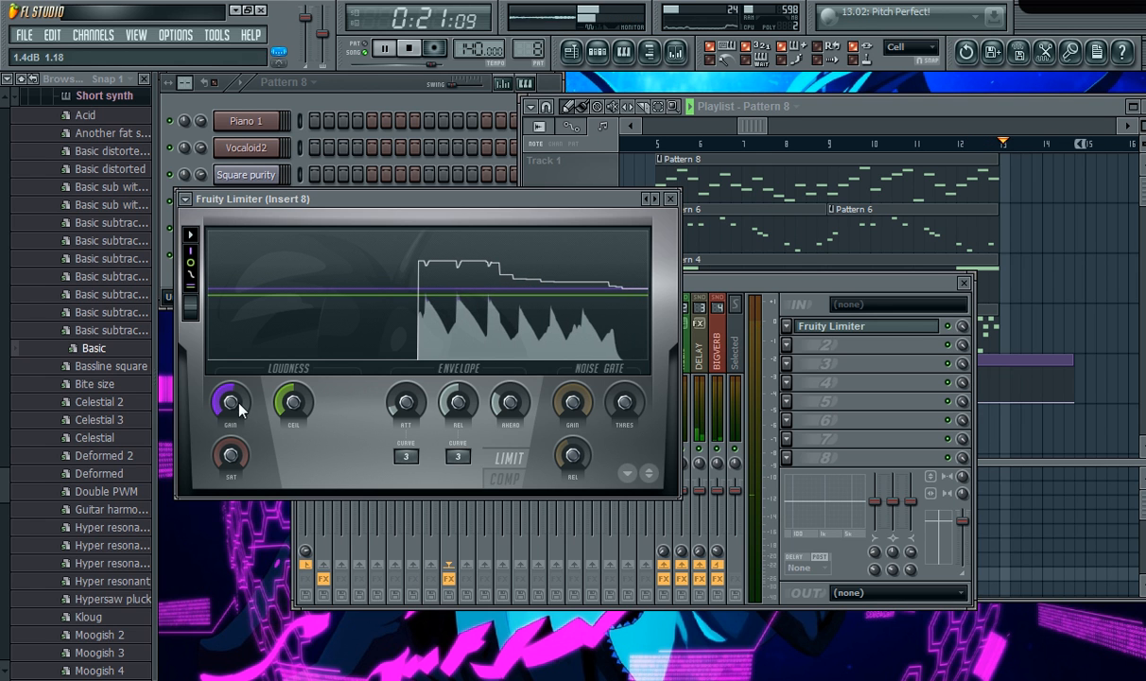
click(637, 150)
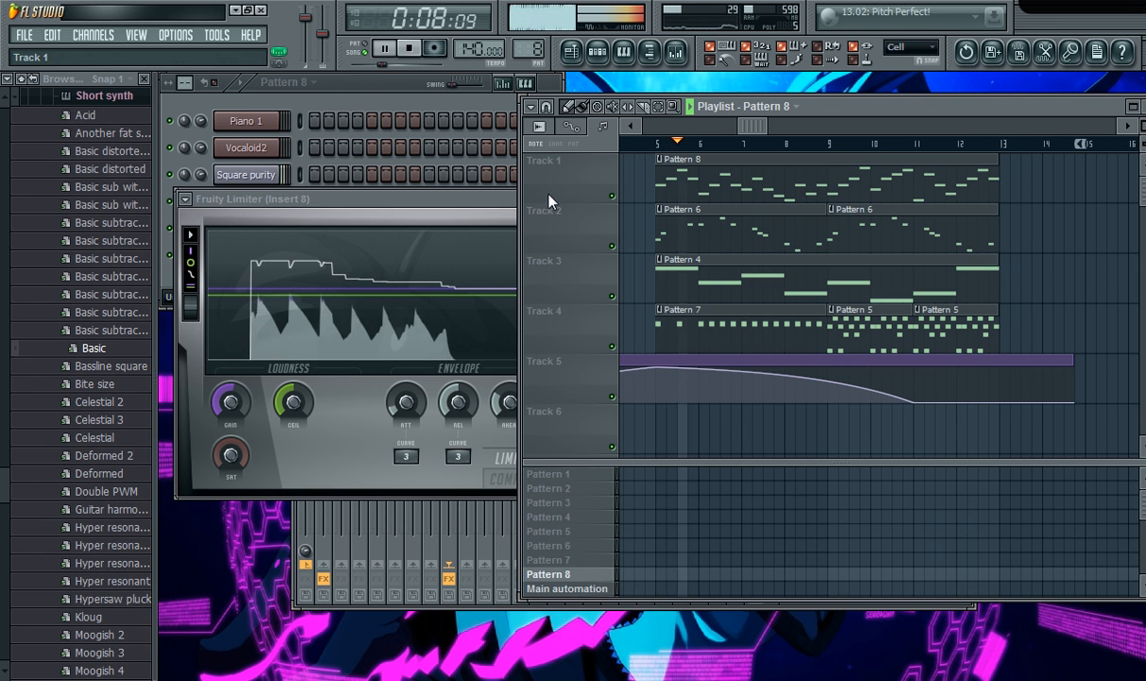
click(232, 403)
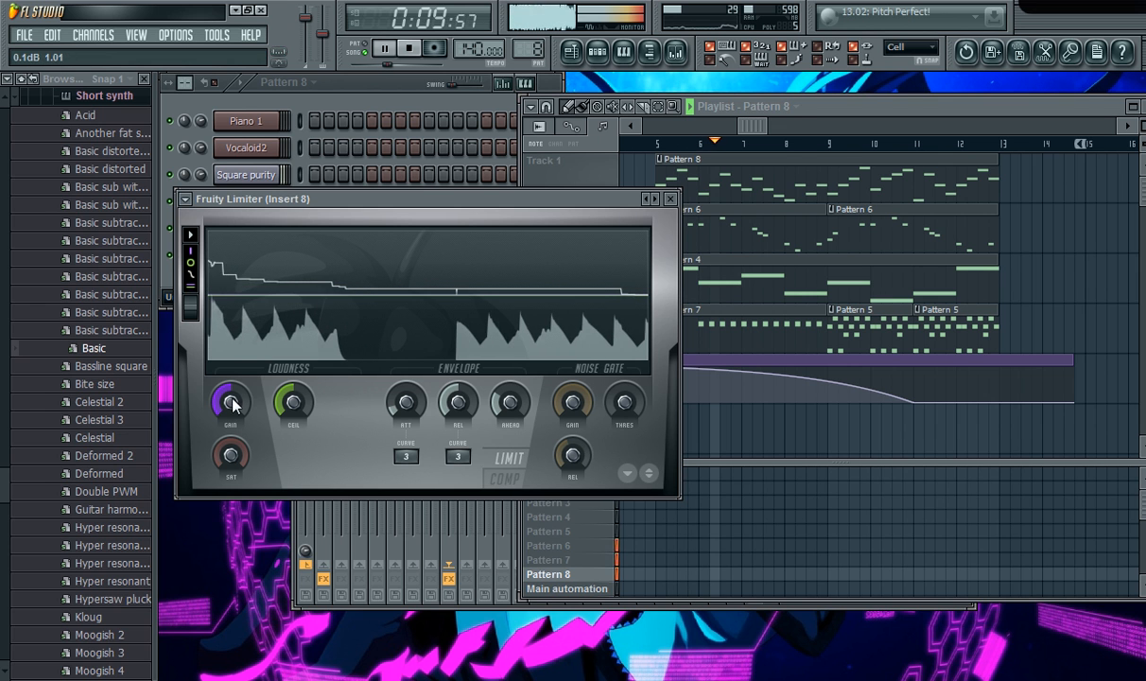
click(672, 199)
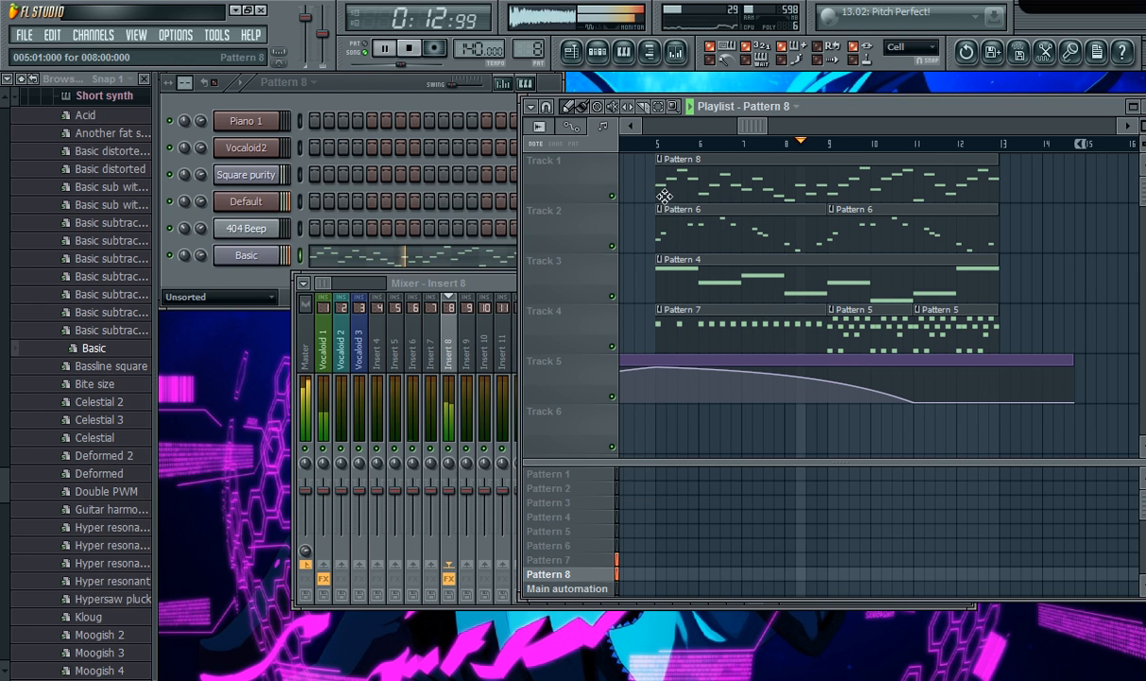
click(391, 49)
click(668, 146)
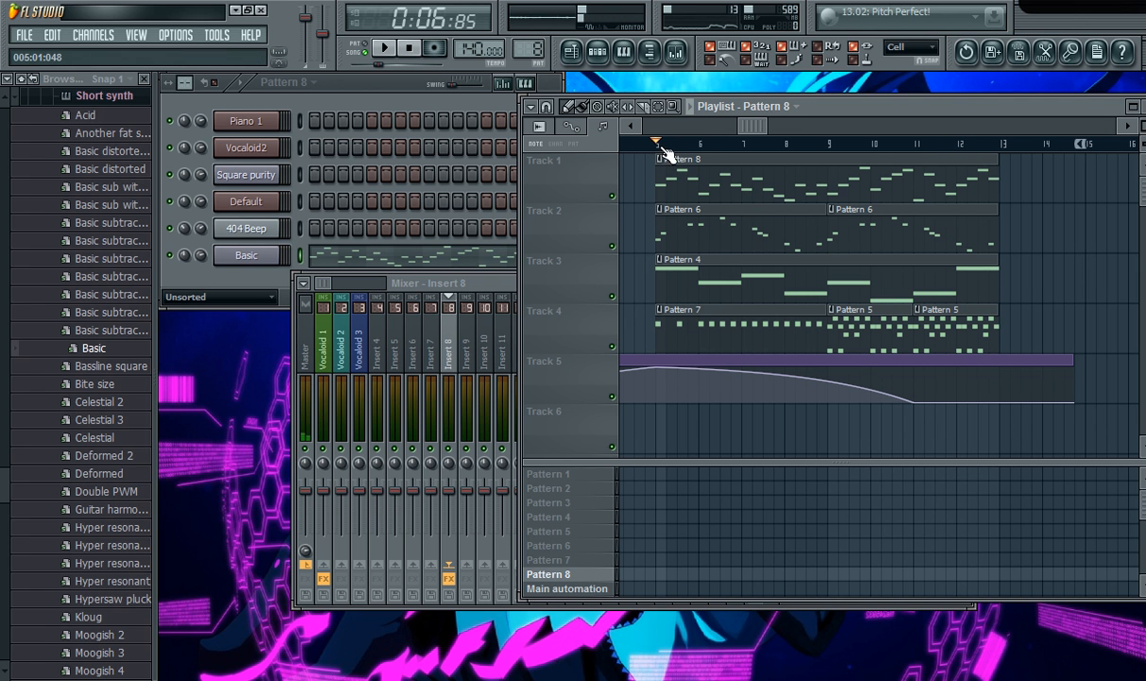
Set Modulation X and Y in the Basic channel's Sytrus to their minimum and audition the sound briefly.
click(247, 254)
drag(573, 199, 1050, 179)
click(680, 202)
drag(804, 186, 602, 188)
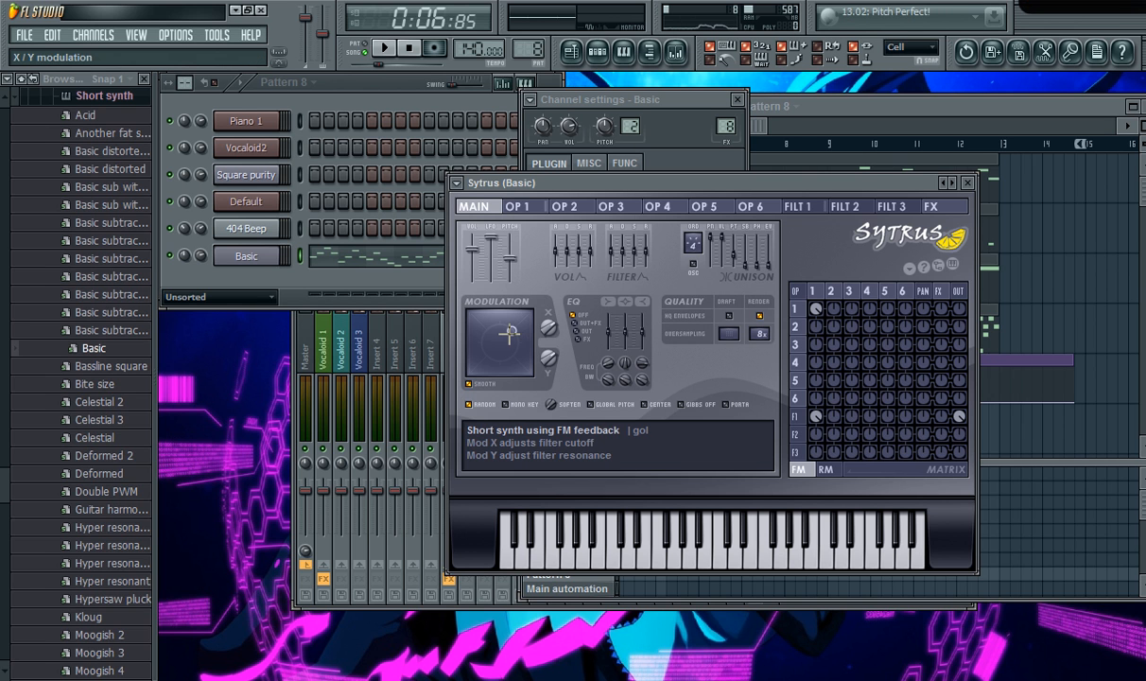
drag(510, 330, 471, 367)
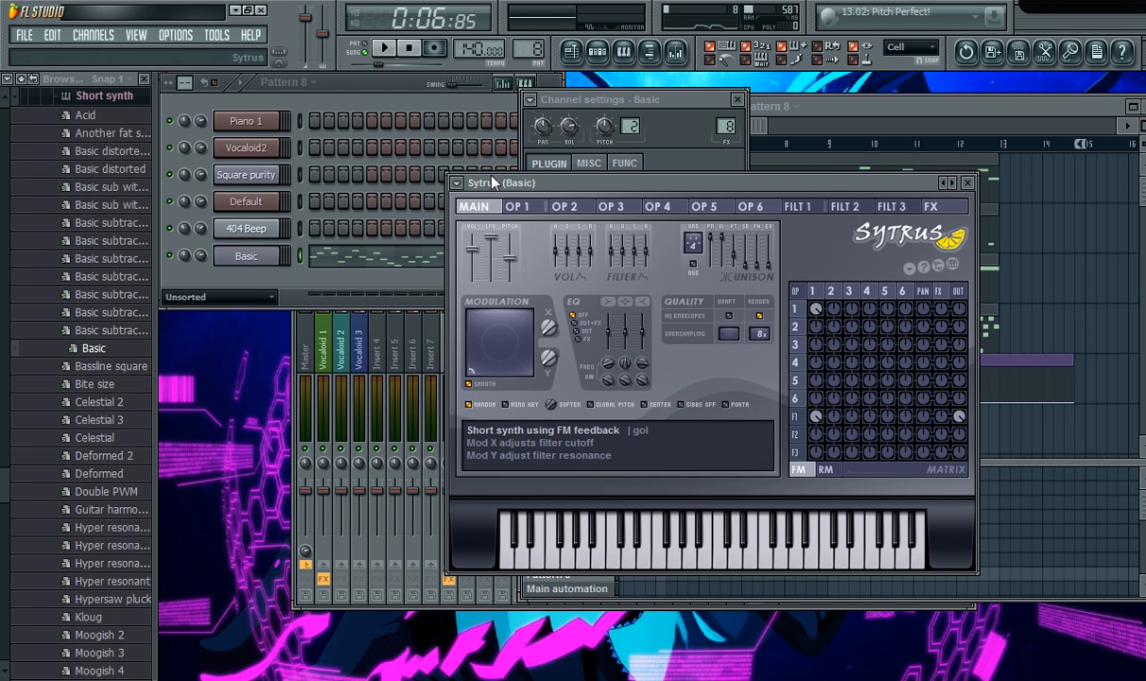
click(387, 51)
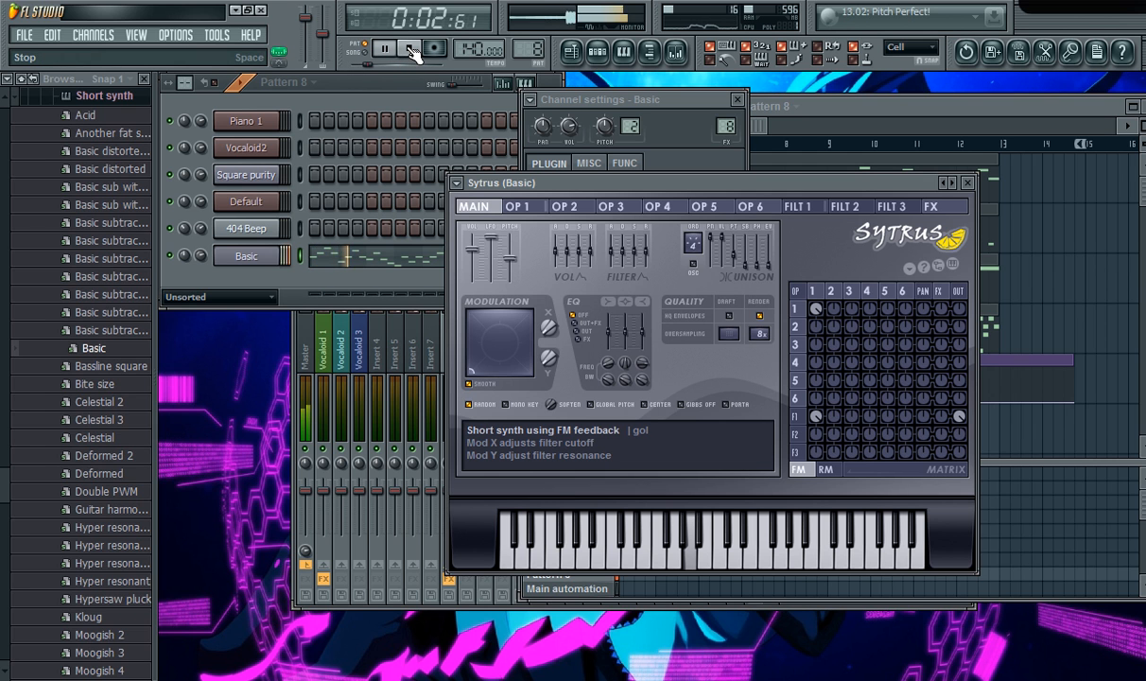
click(410, 48)
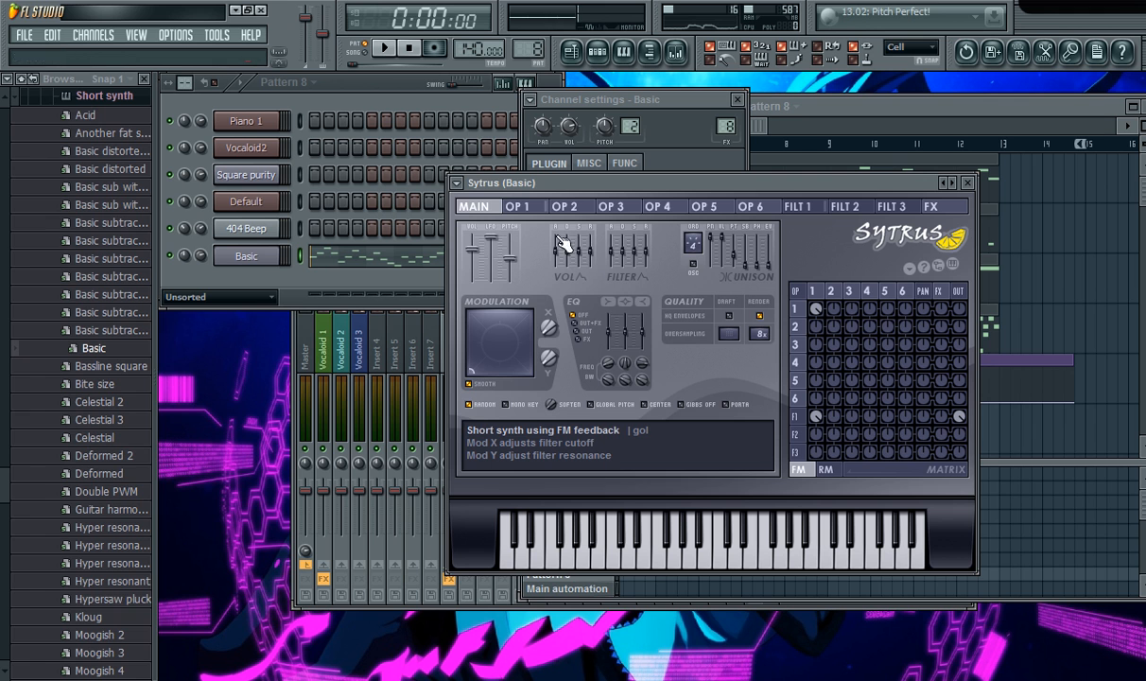
Create automation clips for Sytrus's Modulation X and Modulation Y.
right_click(545, 330)
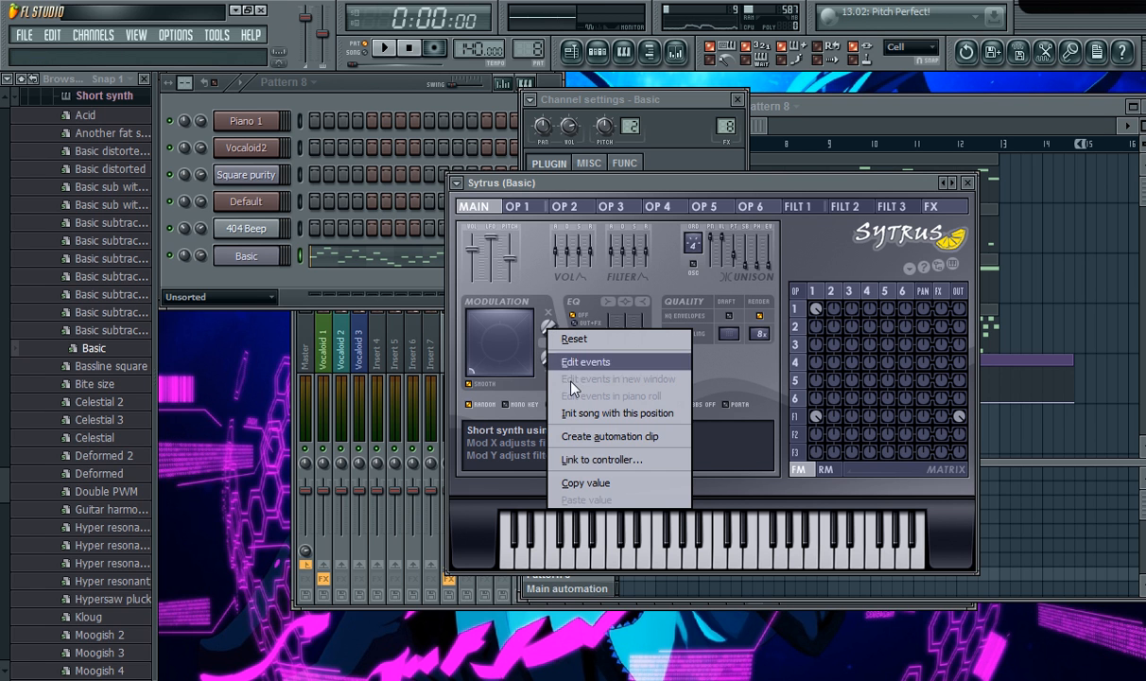
click(591, 440)
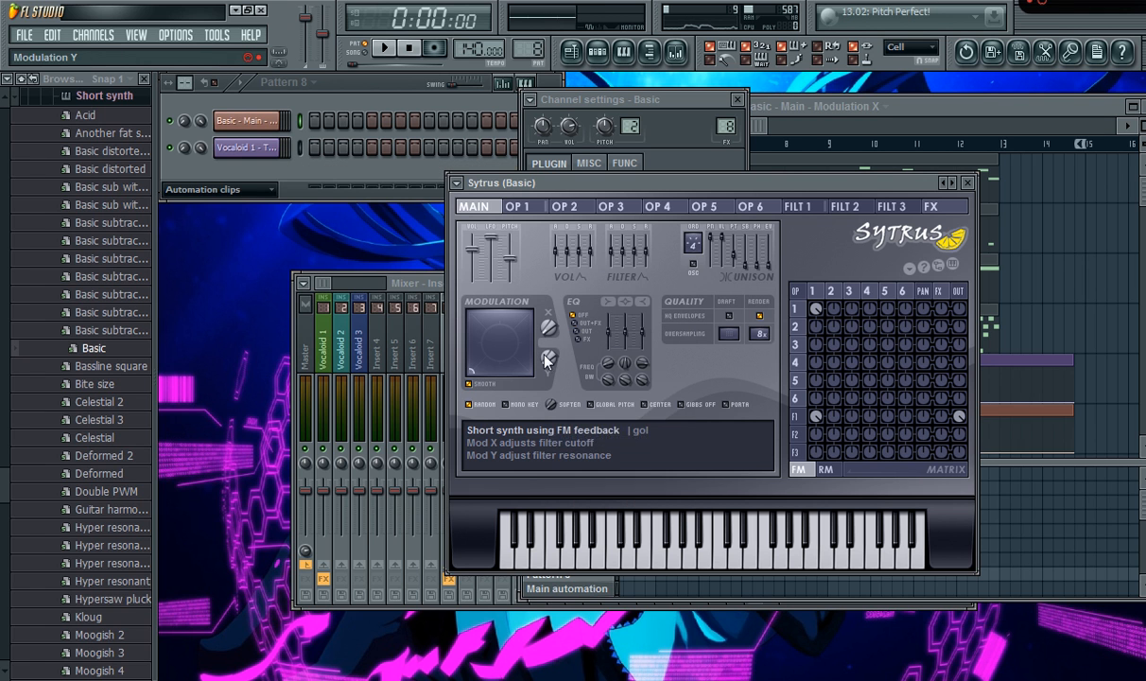
right_click(547, 356)
click(621, 468)
Shape the Modulation X clip on Track 6 with a curved rise from minimum at bar 5 to a peak at bar 13.
click(848, 105)
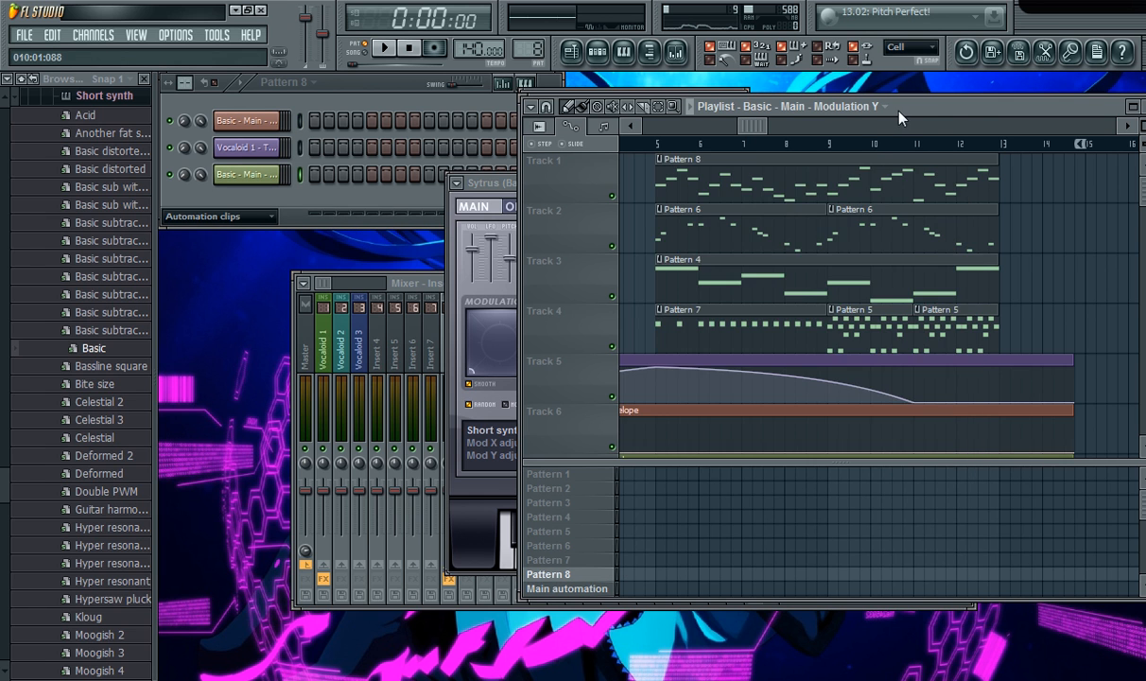
scroll(754, 277, down, 3)
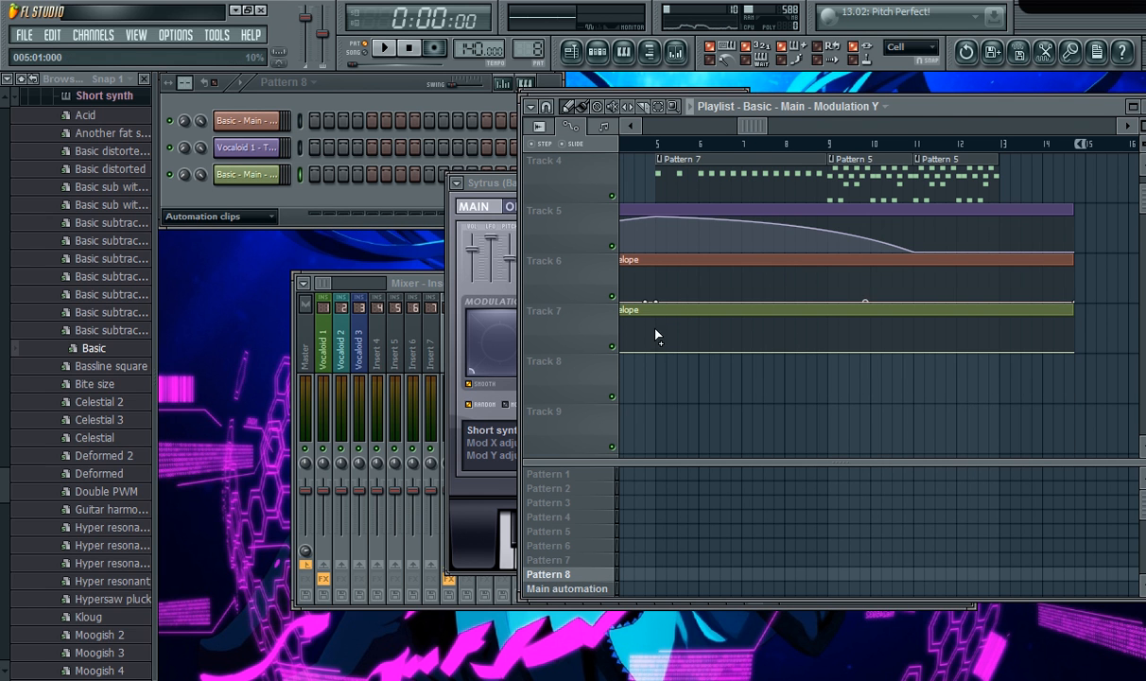
drag(1000, 276, 1004, 256)
drag(741, 293, 741, 284)
right_click(657, 299)
drag(657, 300, 657, 308)
drag(827, 287, 827, 276)
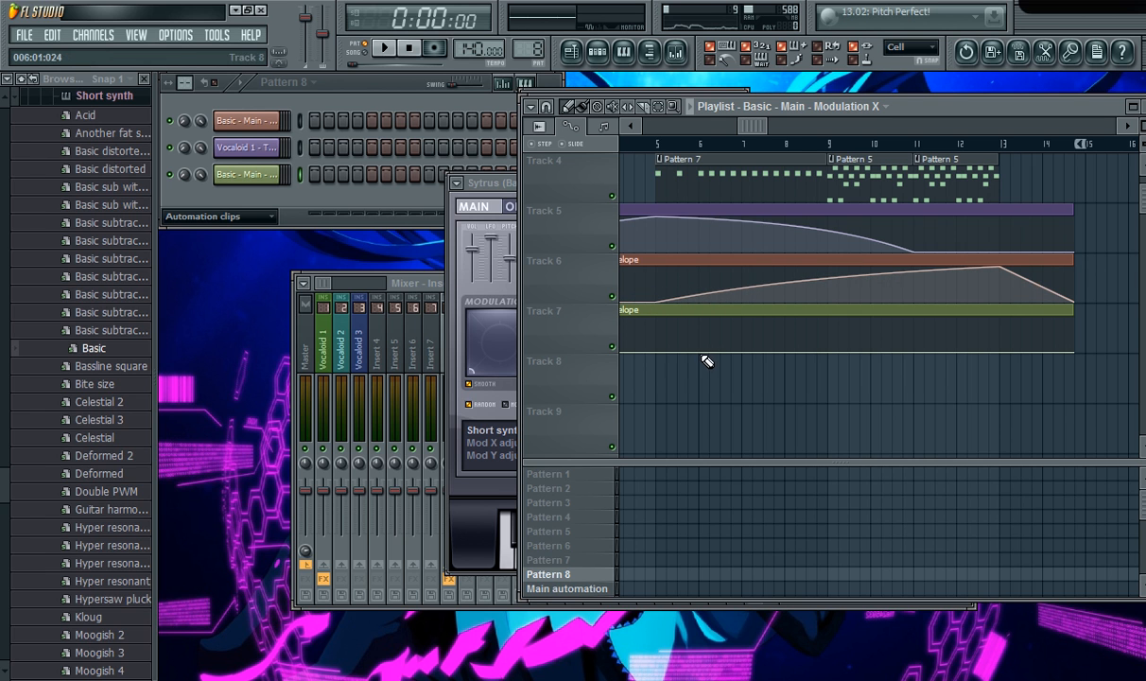
Shape the Modulation Y clip on Track 7 with a matching curved rise from bar 5 to a peak at bar 13.
right_click(1002, 332)
drag(1002, 332, 1000, 316)
right_click(656, 351)
drag(655, 351, 659, 365)
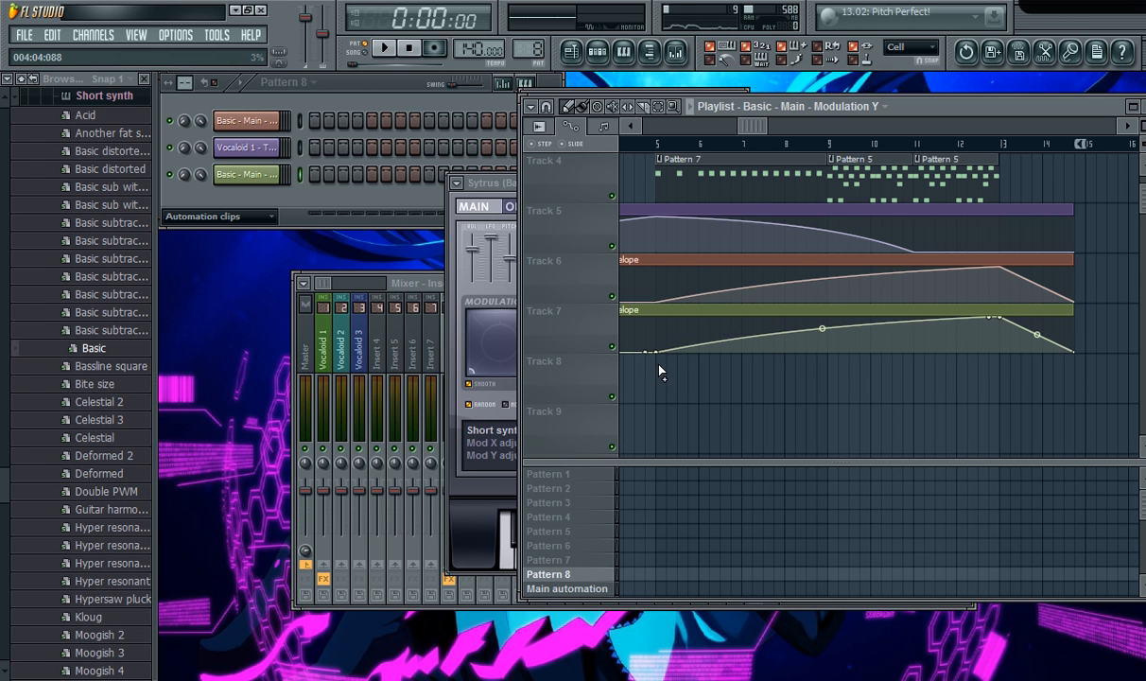
drag(822, 328, 818, 324)
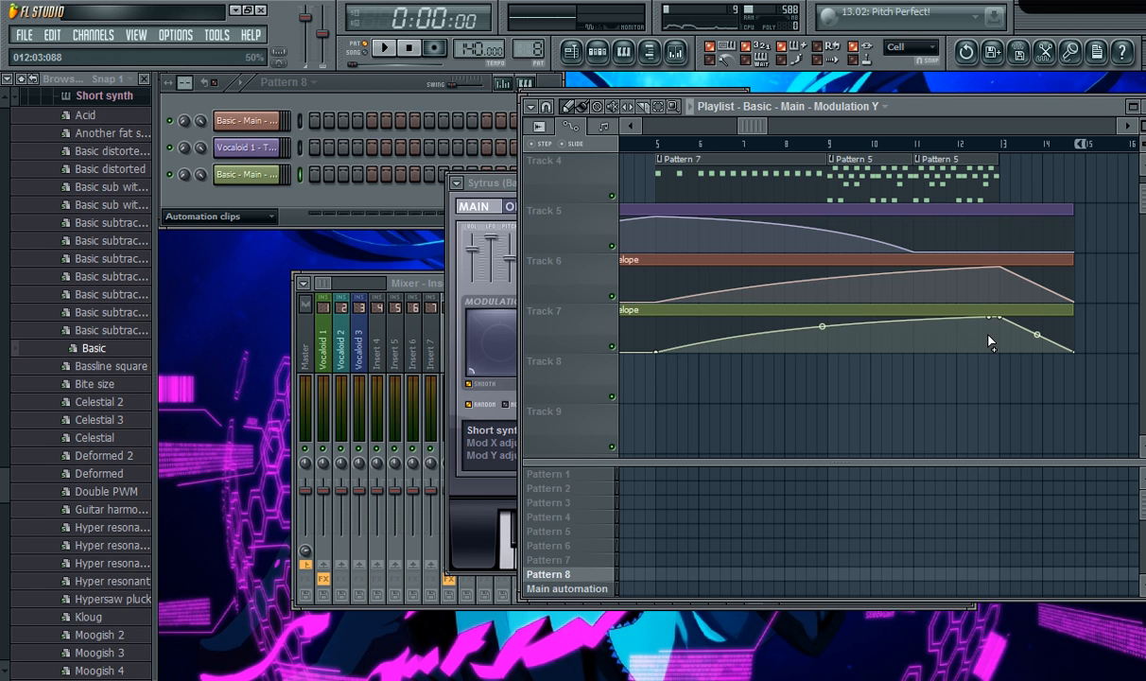
Place the playlist playhead at the start of bar 4 and look over the automation tracks.
scroll(952, 342, up, 3)
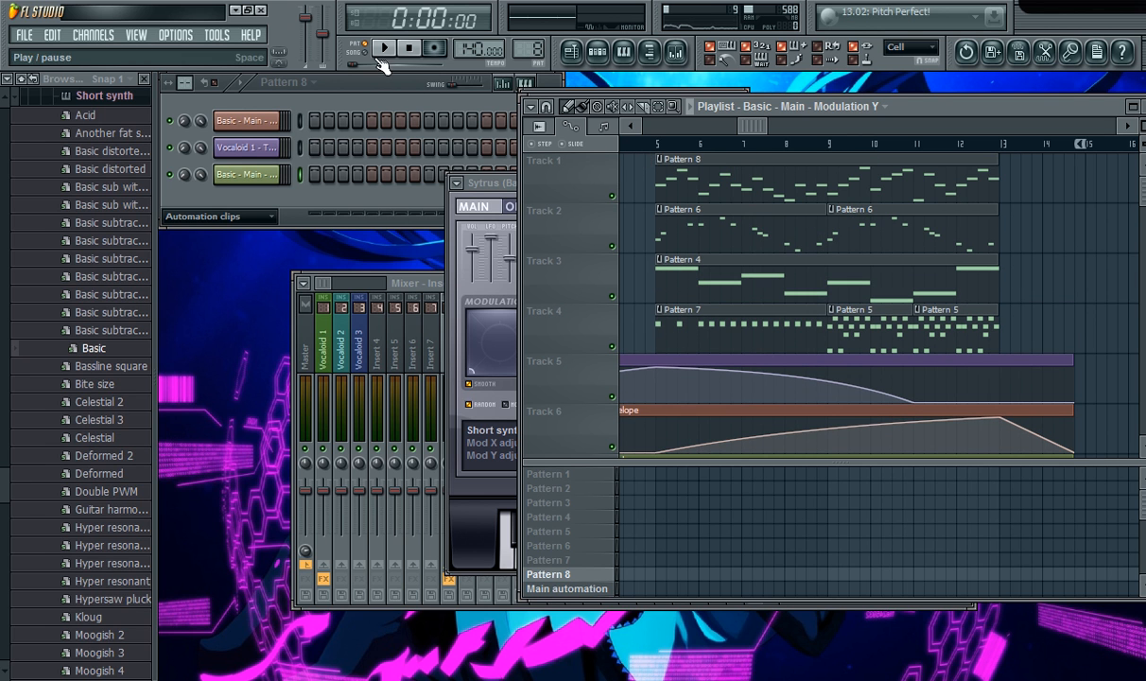
click(636, 143)
drag(634, 143, 632, 142)
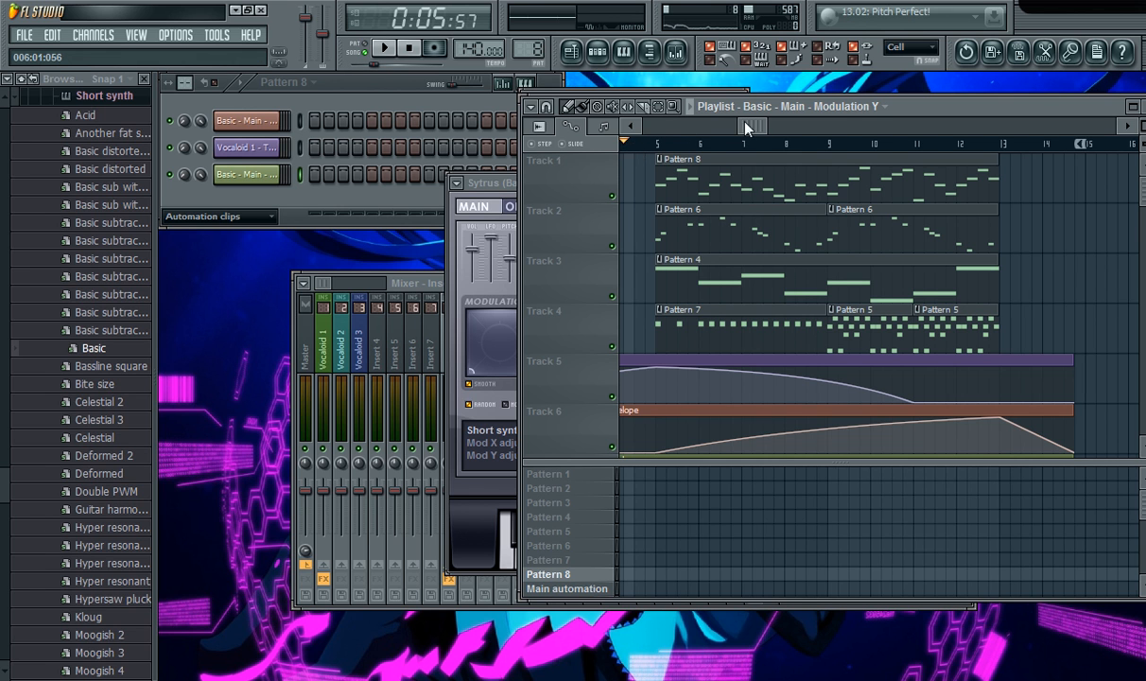
drag(744, 122, 736, 122)
click(628, 143)
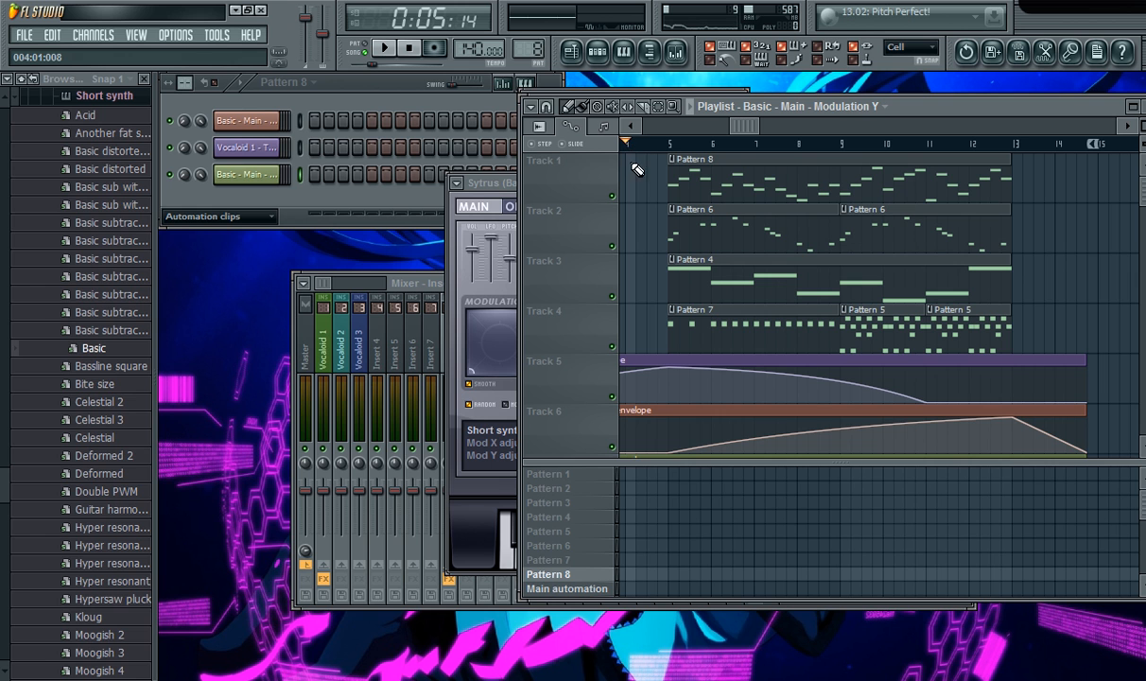
scroll(869, 227, down, 3)
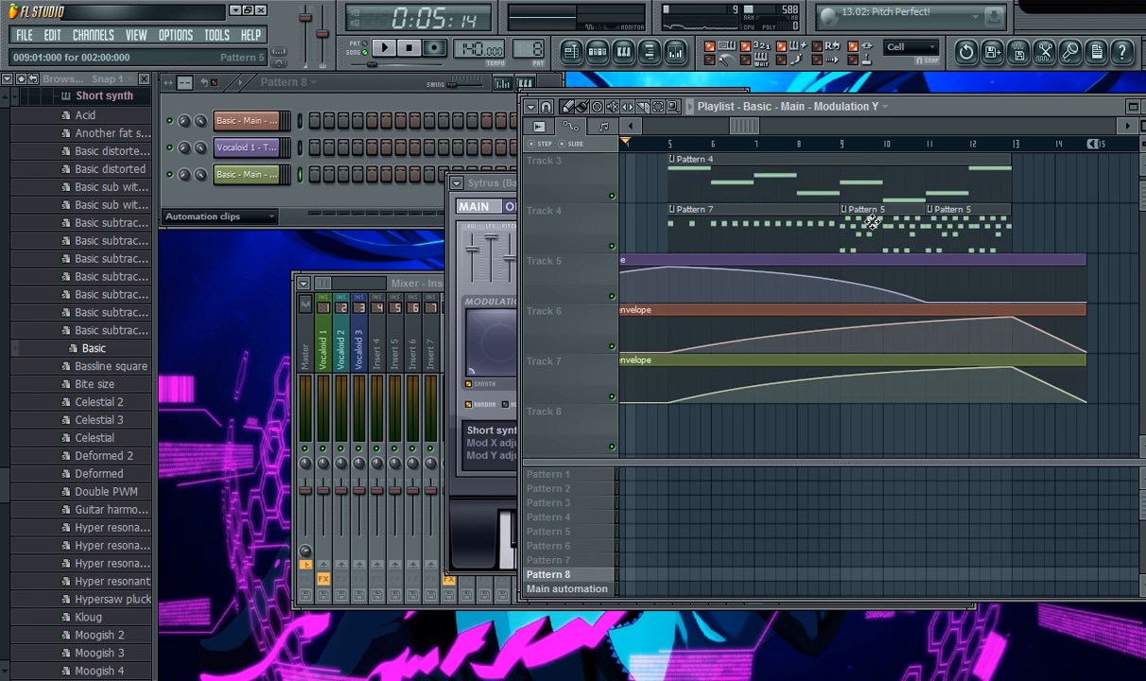
scroll(874, 246, up, 1)
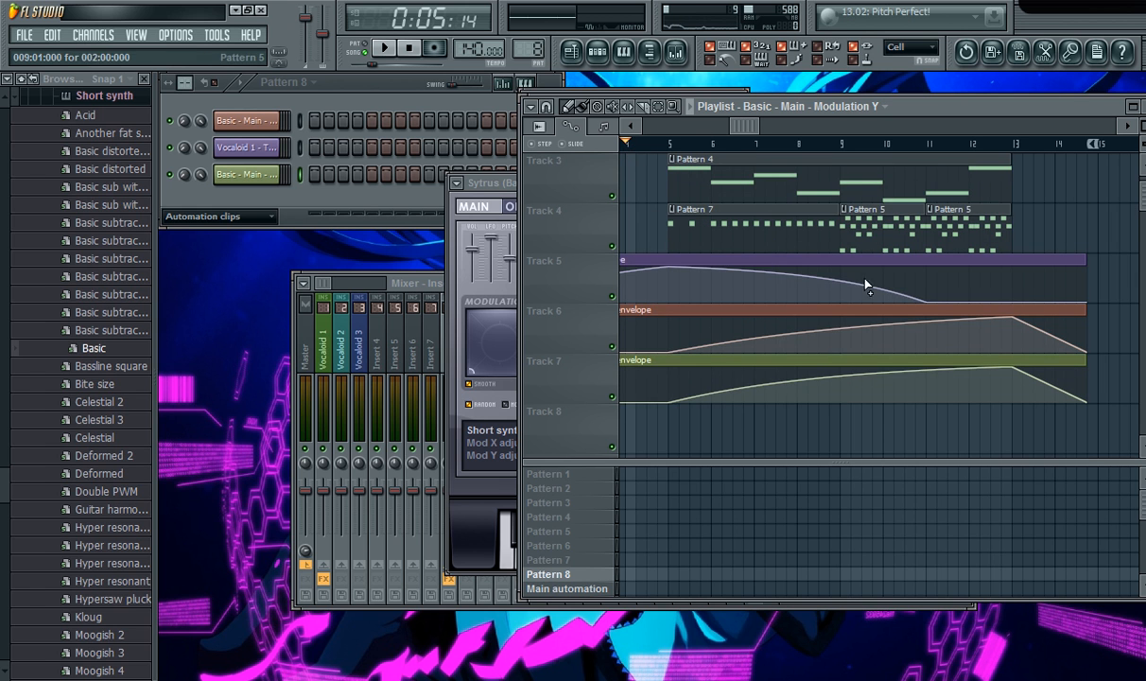
Close the Sytrus window and show the Unsorted channel group in the channel rack.
click(451, 349)
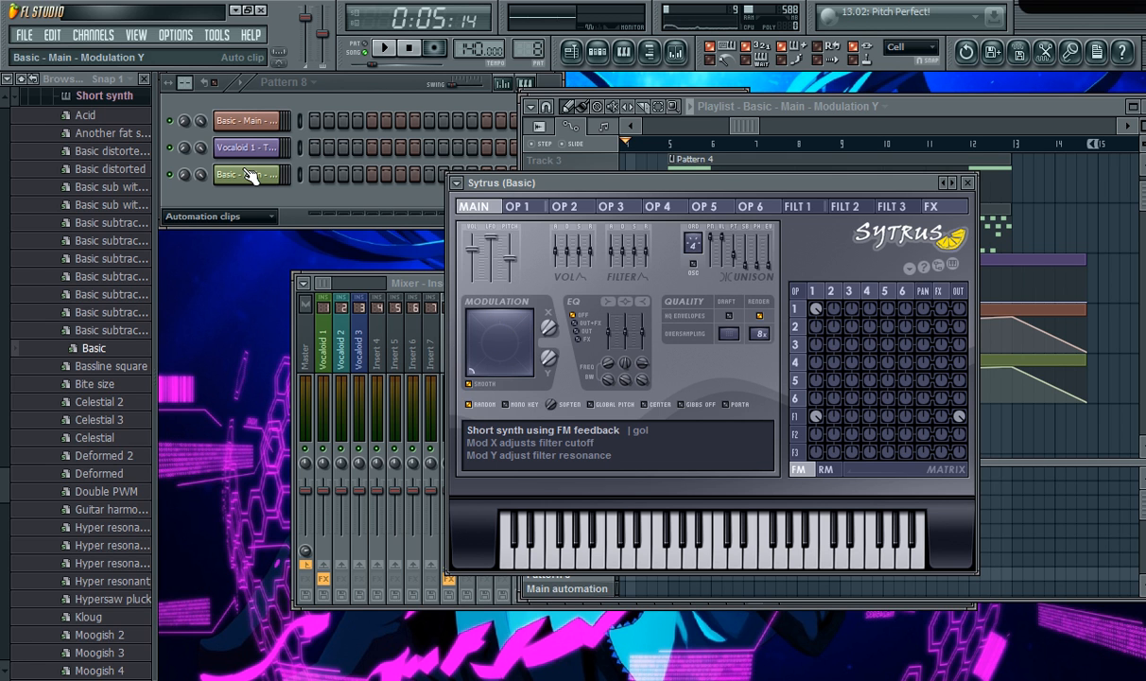
click(966, 182)
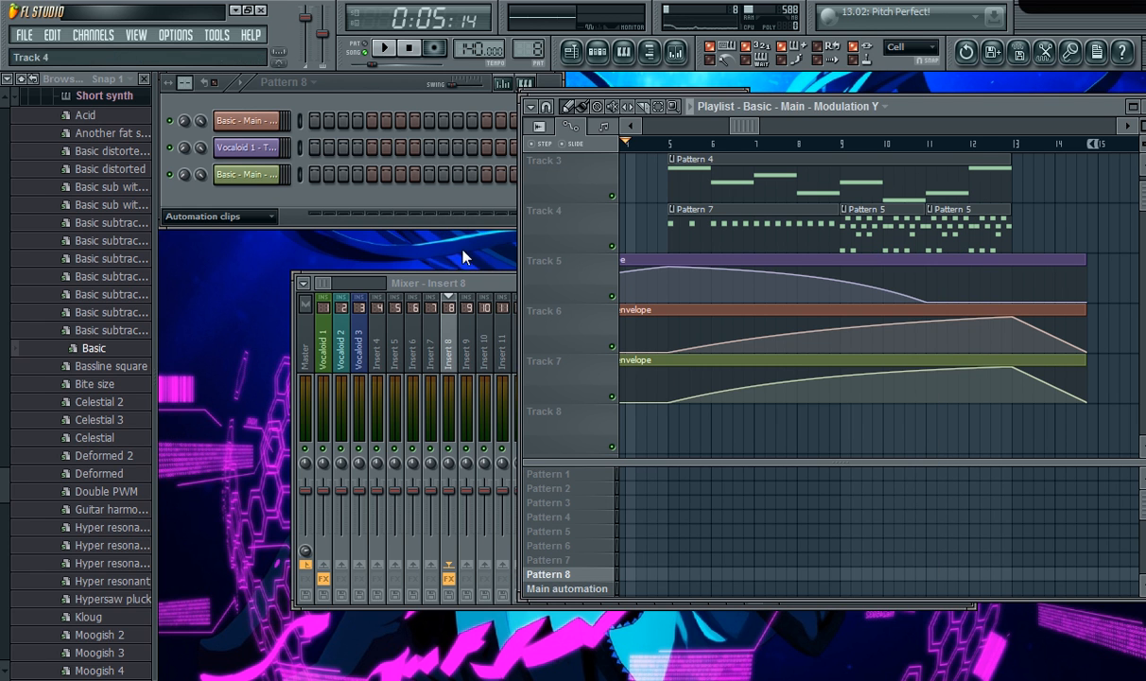
click(265, 218)
click(227, 275)
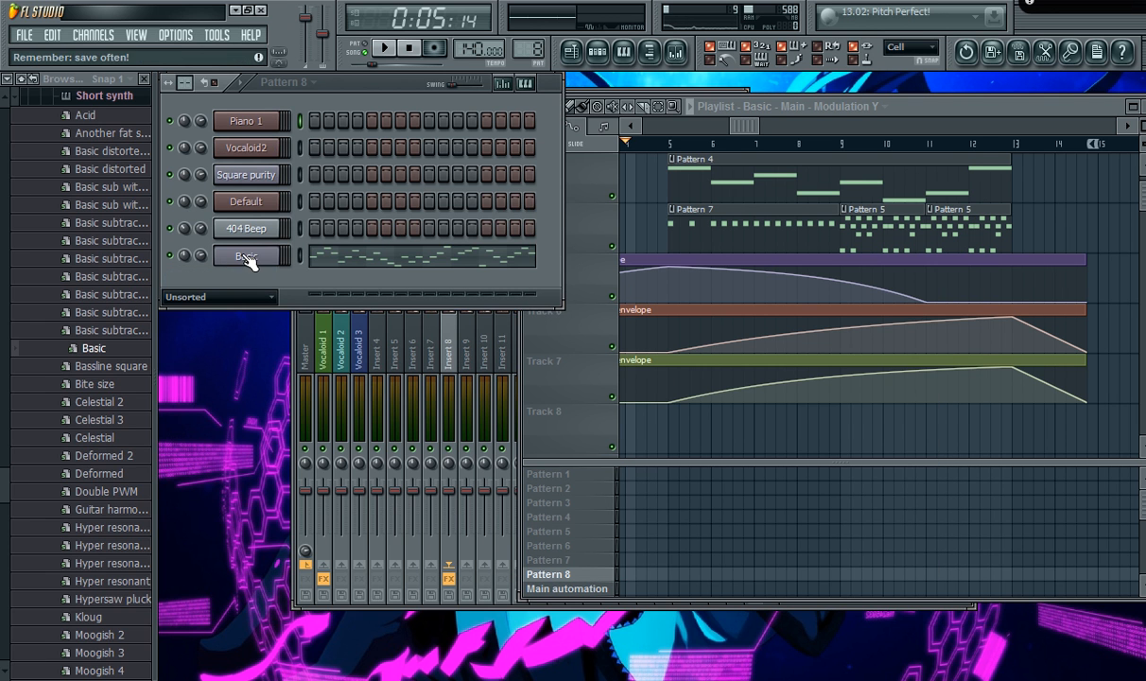
Inspect the Basic channel's miscellaneous settings, and close the channel settings and mixer windows.
click(248, 257)
click(643, 106)
drag(648, 103, 640, 149)
click(966, 182)
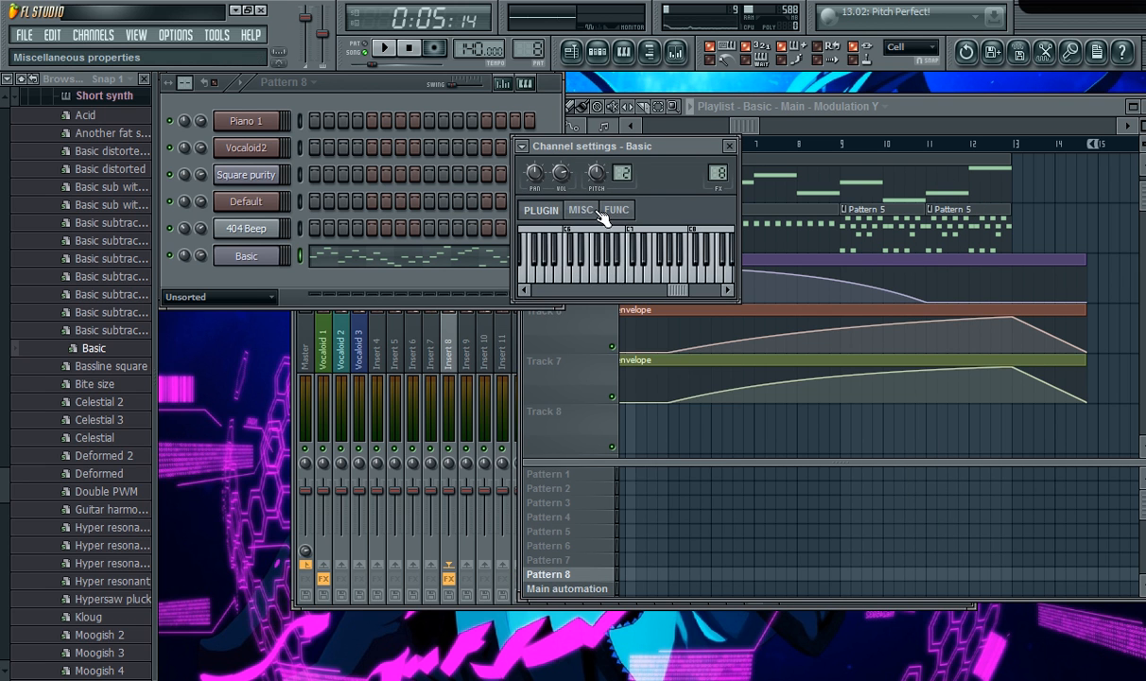
click(582, 212)
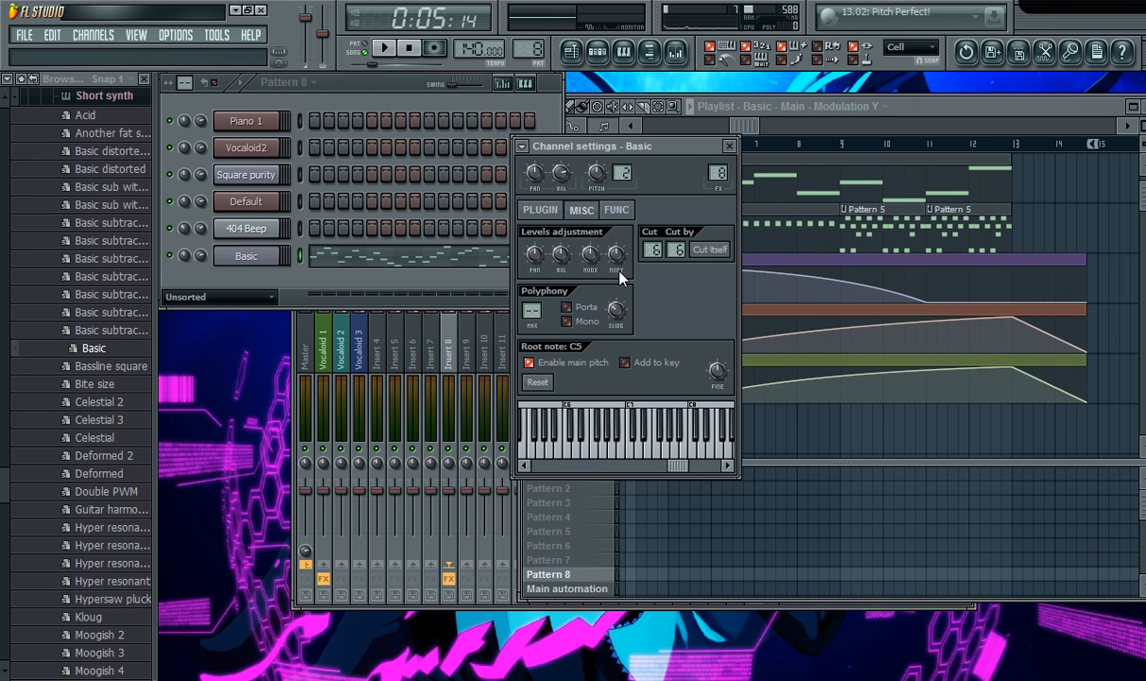
click(629, 121)
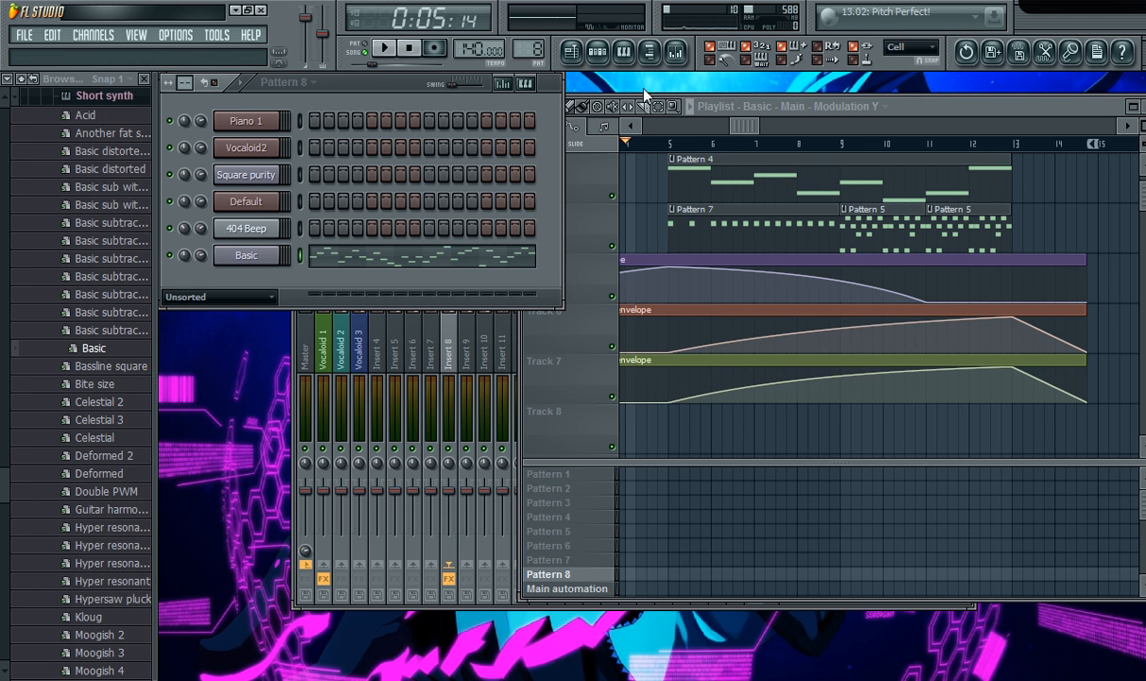
click(648, 52)
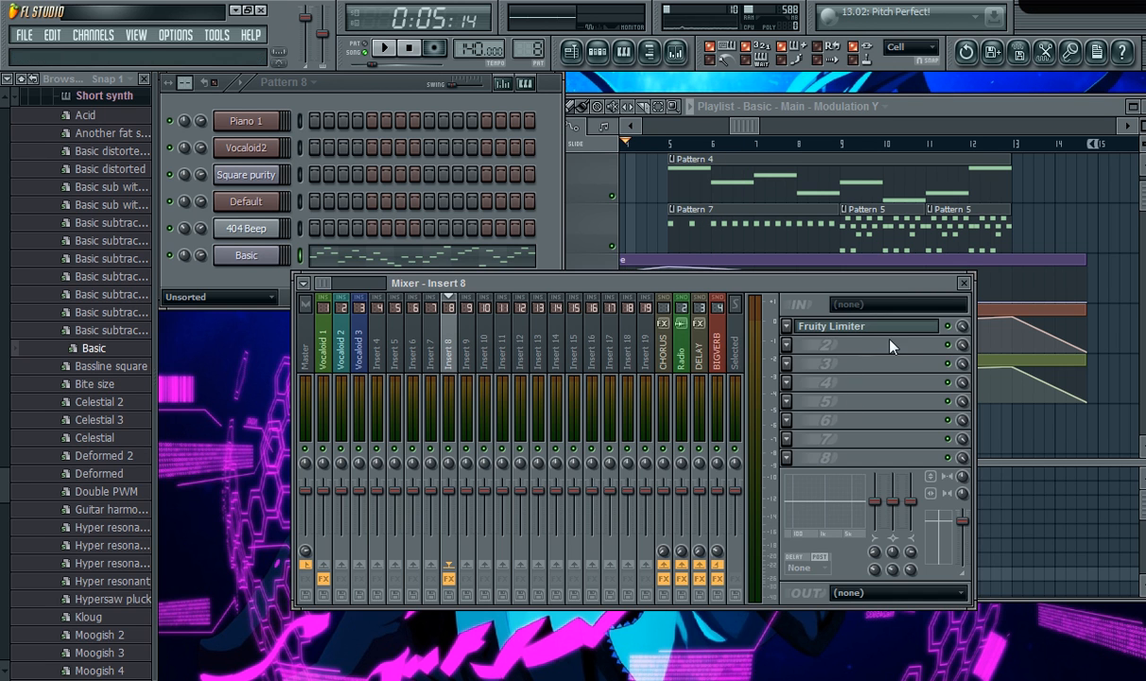
click(964, 283)
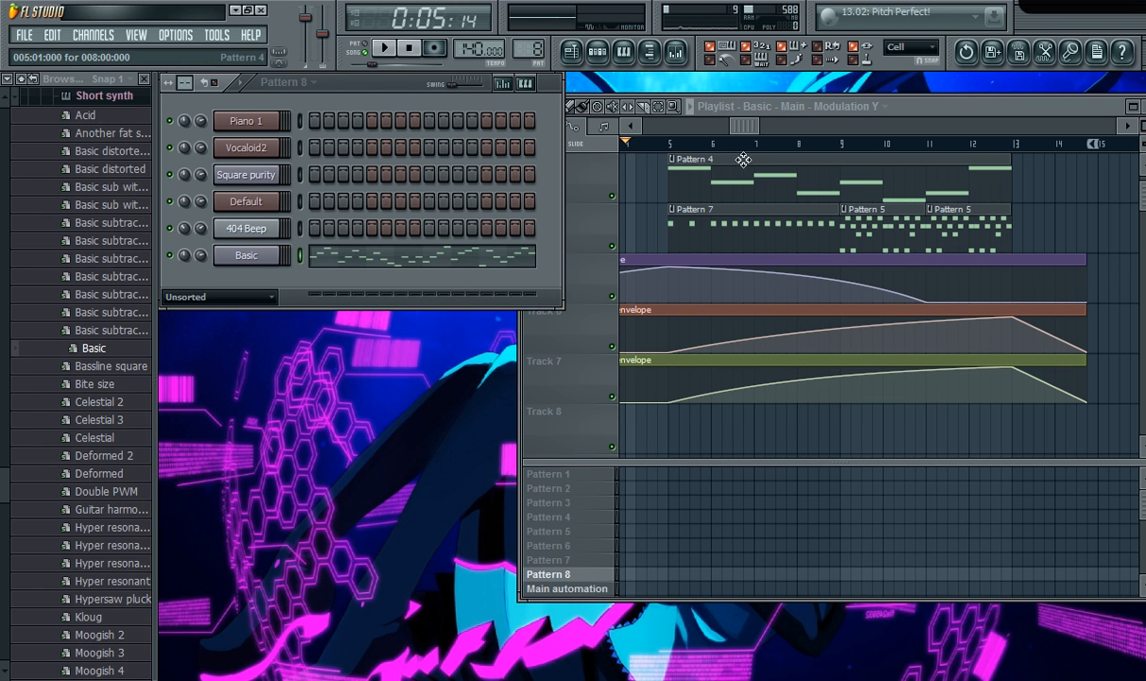
Play the arrangement from bar 4 to hear the modulation automation, pause after bar 13, and return the playhead to bar 5.
click(661, 142)
click(626, 141)
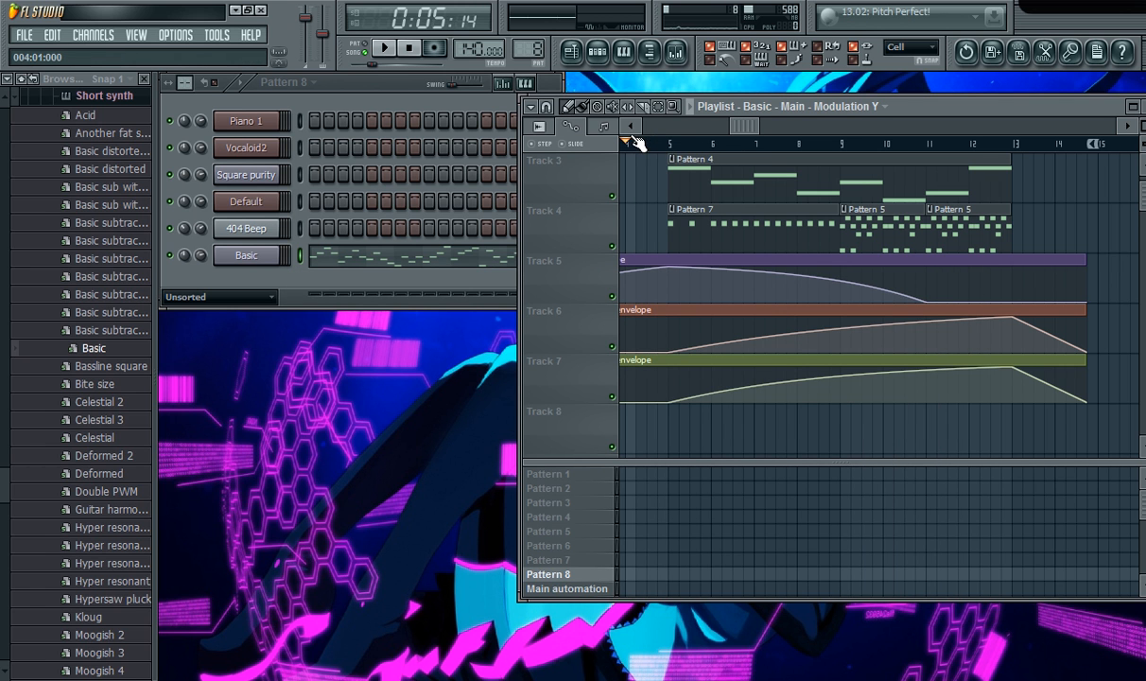
click(384, 49)
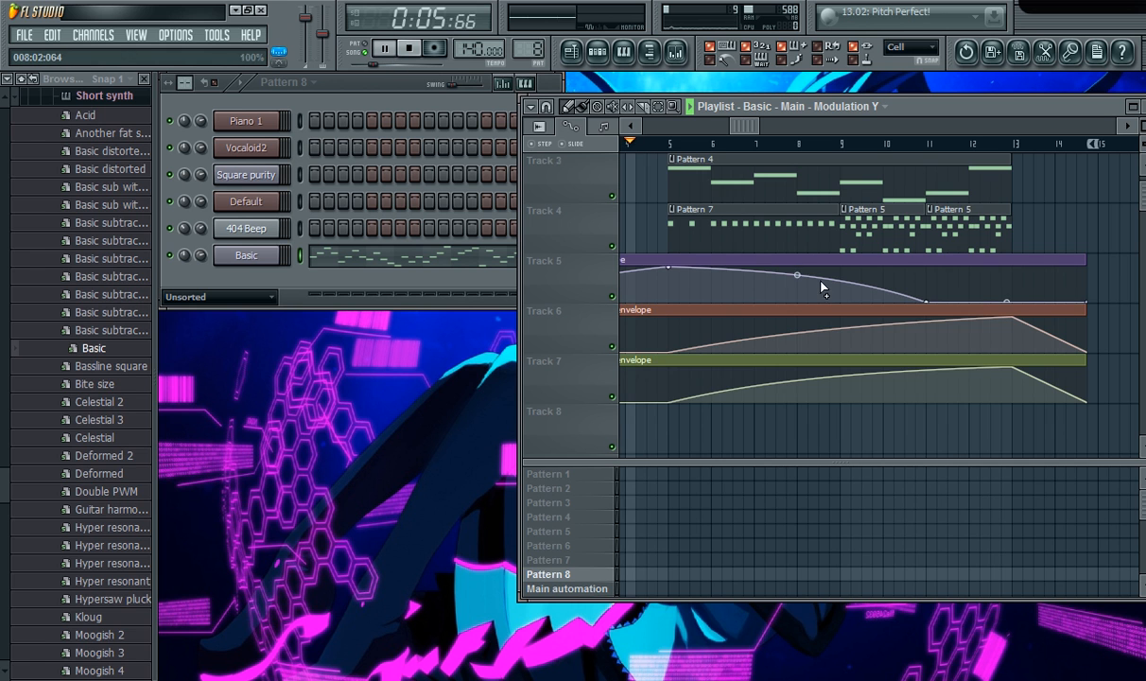
scroll(804, 265, up, 2)
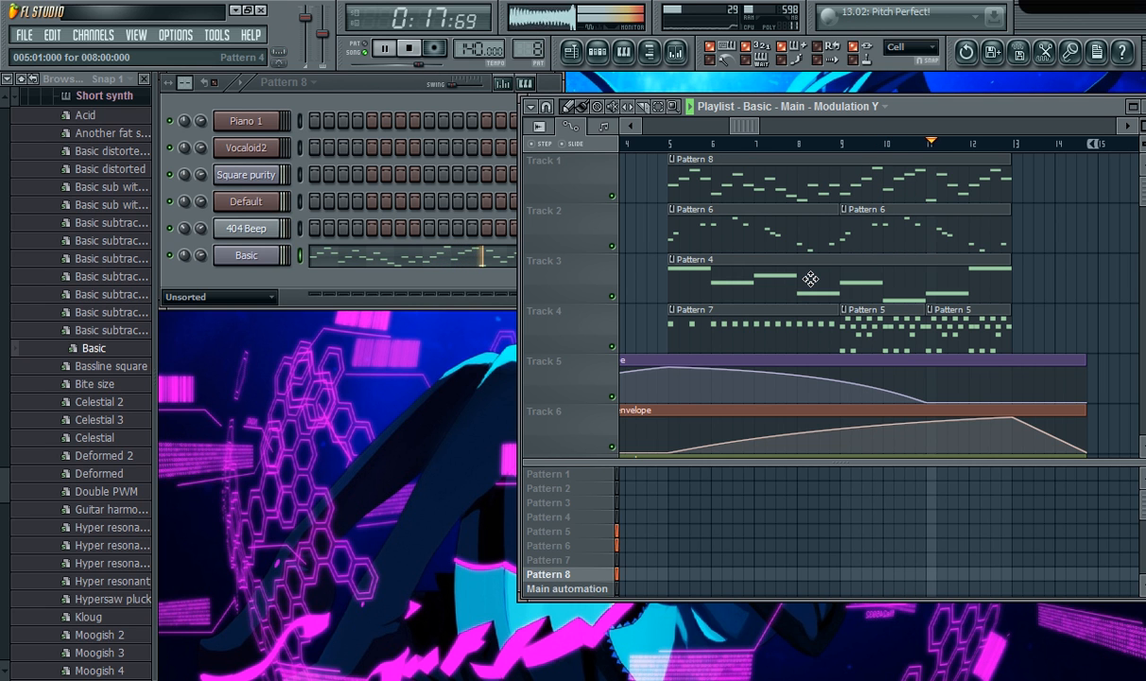
click(398, 54)
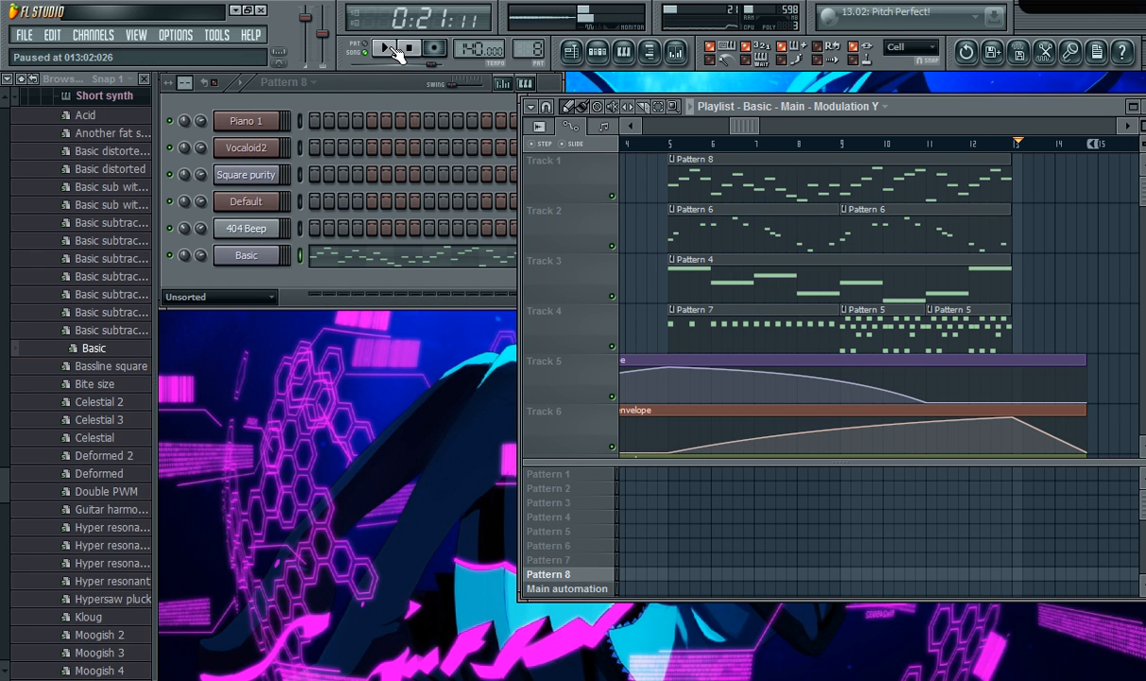
click(675, 145)
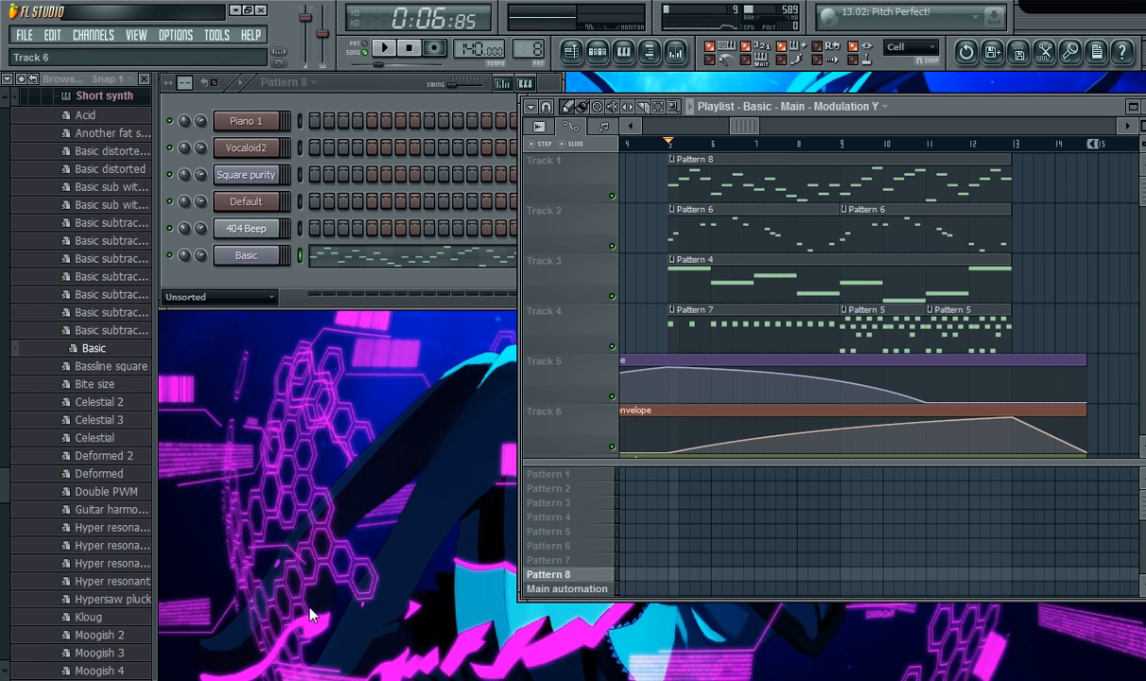
Switch to the VOCALOID Editor, choose the Pencil tool and bring measure 1 of the vocal track into view.
mouse_move(313, 679)
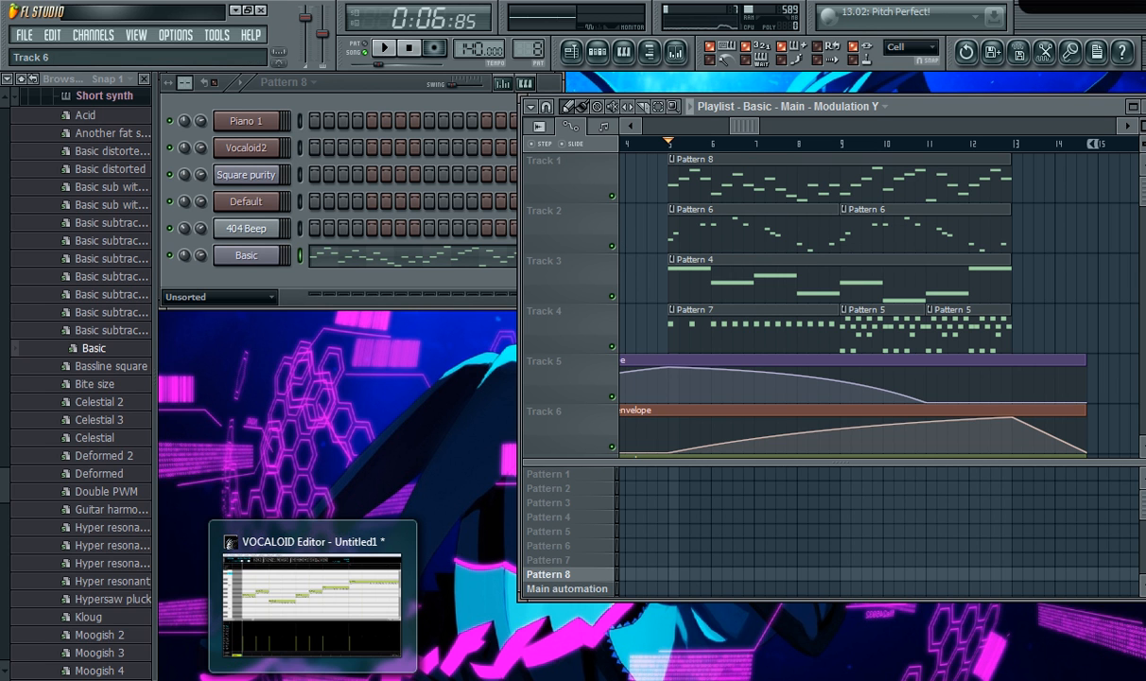
click(313, 680)
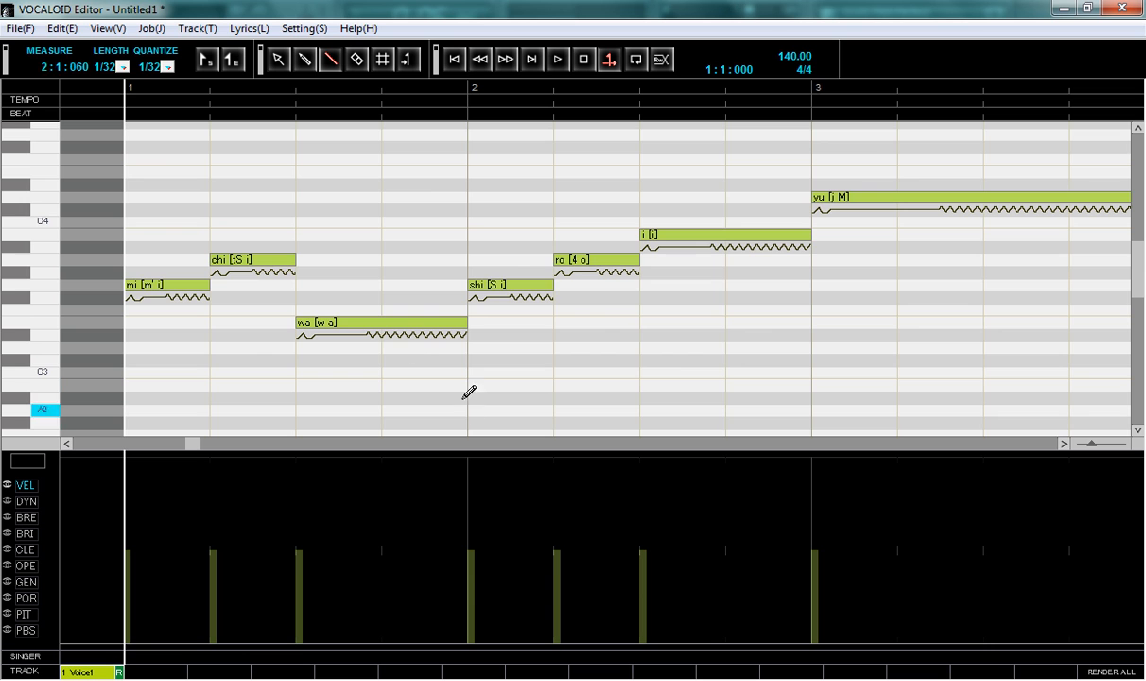
scroll(398, 331, down, 1)
scroll(567, 397, up, 4)
mouse_move(188, 443)
mouse_down()
mouse_move(376, 444)
mouse_move(185, 444)
mouse_up()
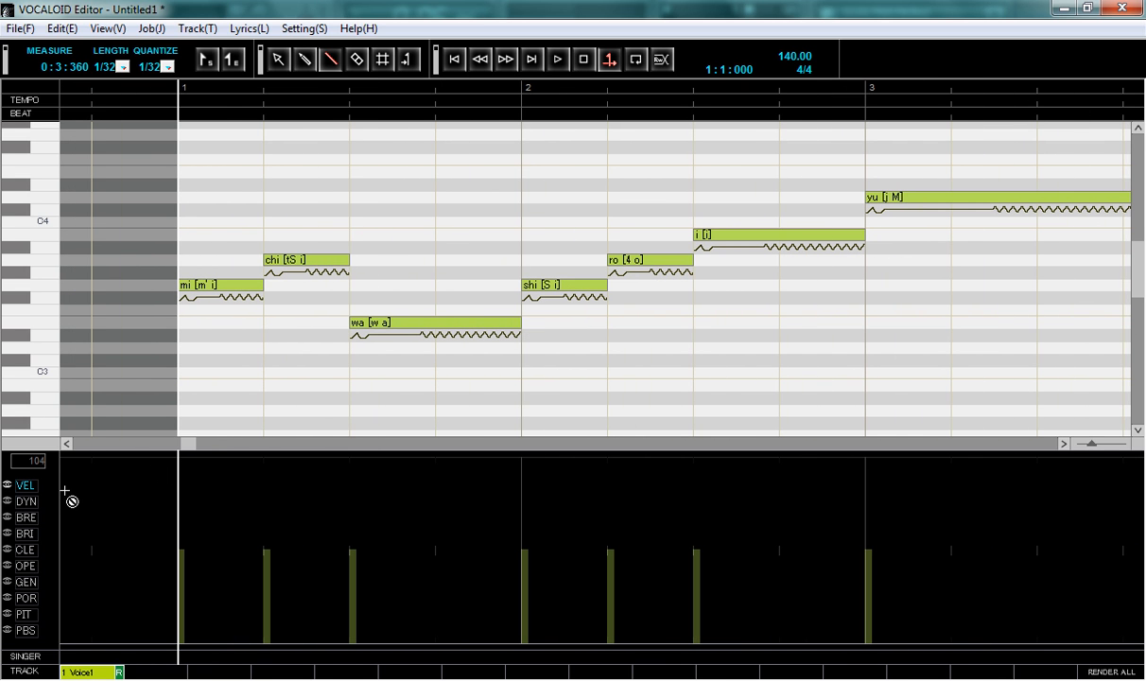
click(303, 59)
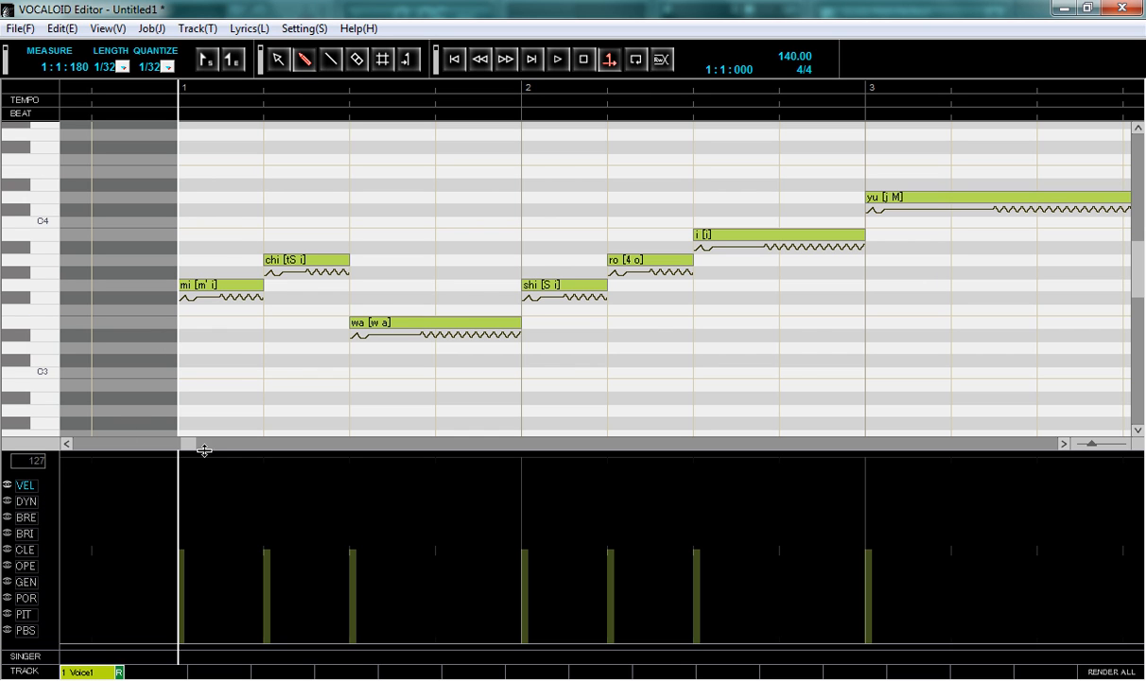
drag(190, 443, 200, 446)
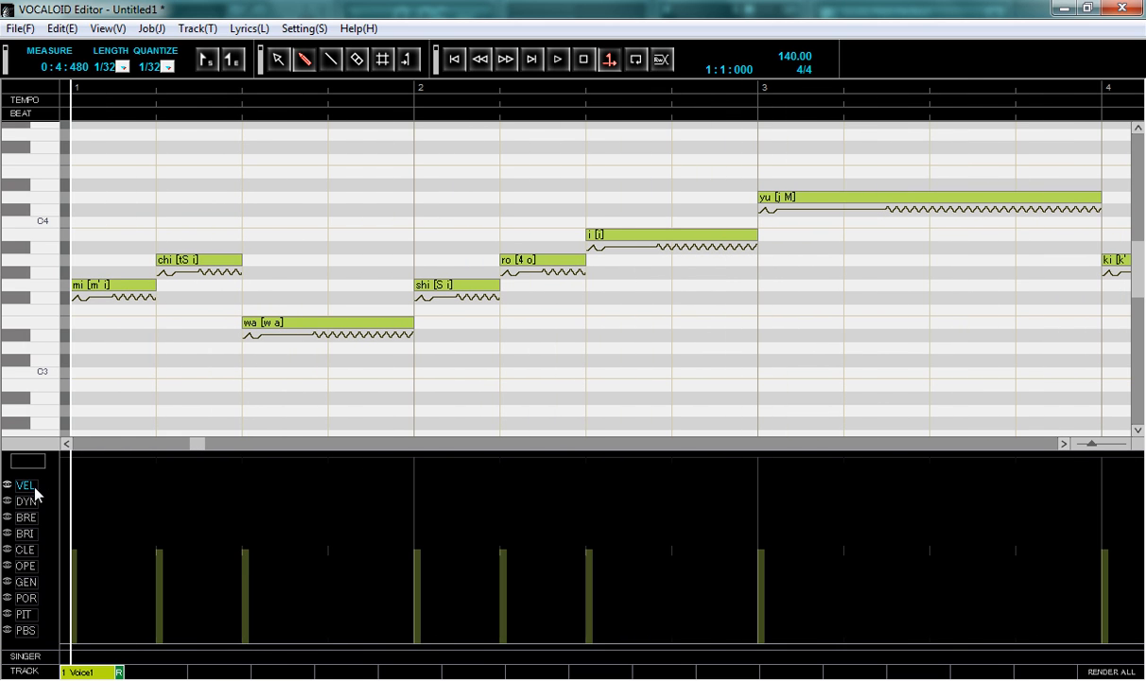
Look through the DYN, BRE, BRI, VEL and PIT control parameters of the vocal track.
click(32, 503)
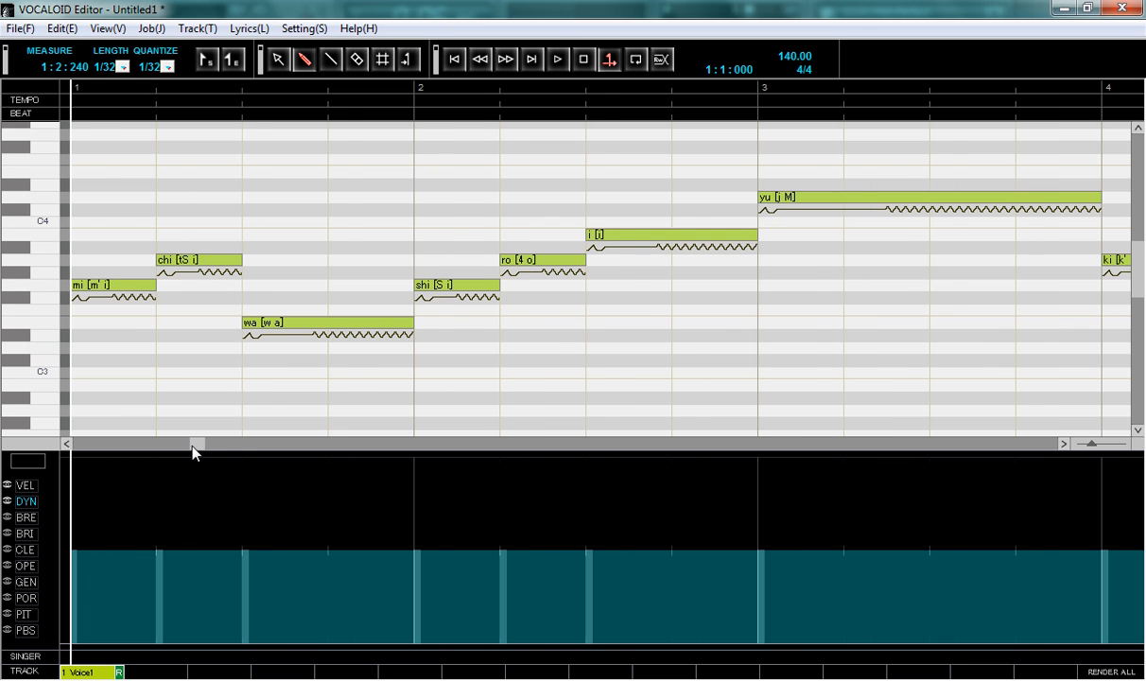
scroll(191, 451, left, 1)
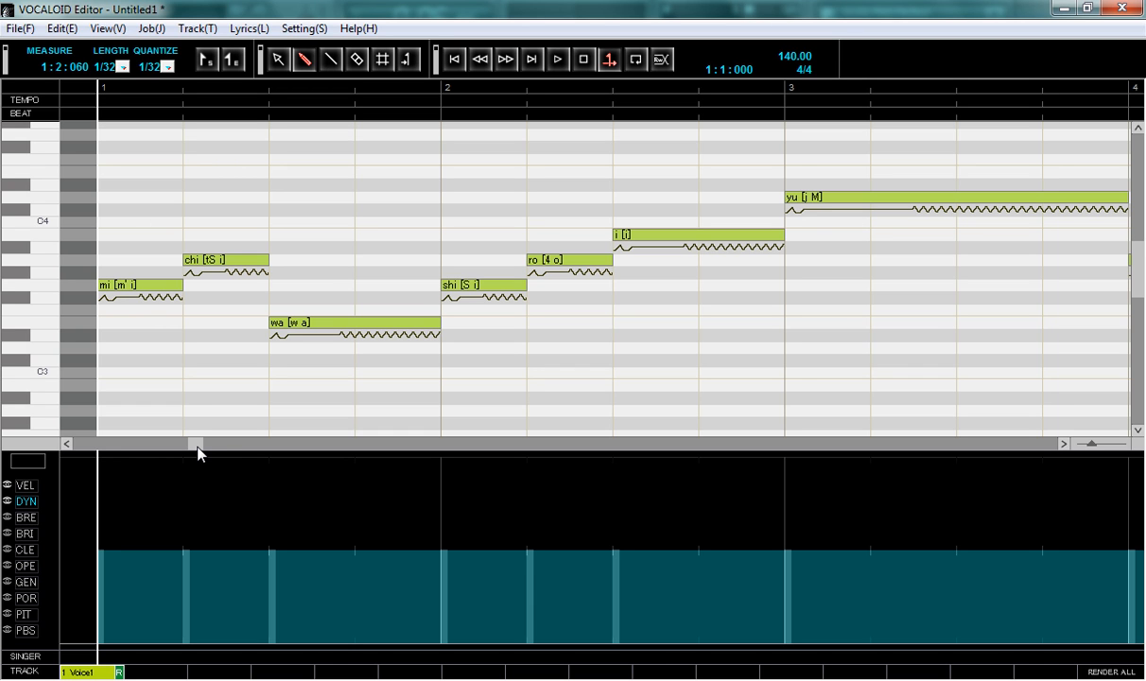
click(24, 517)
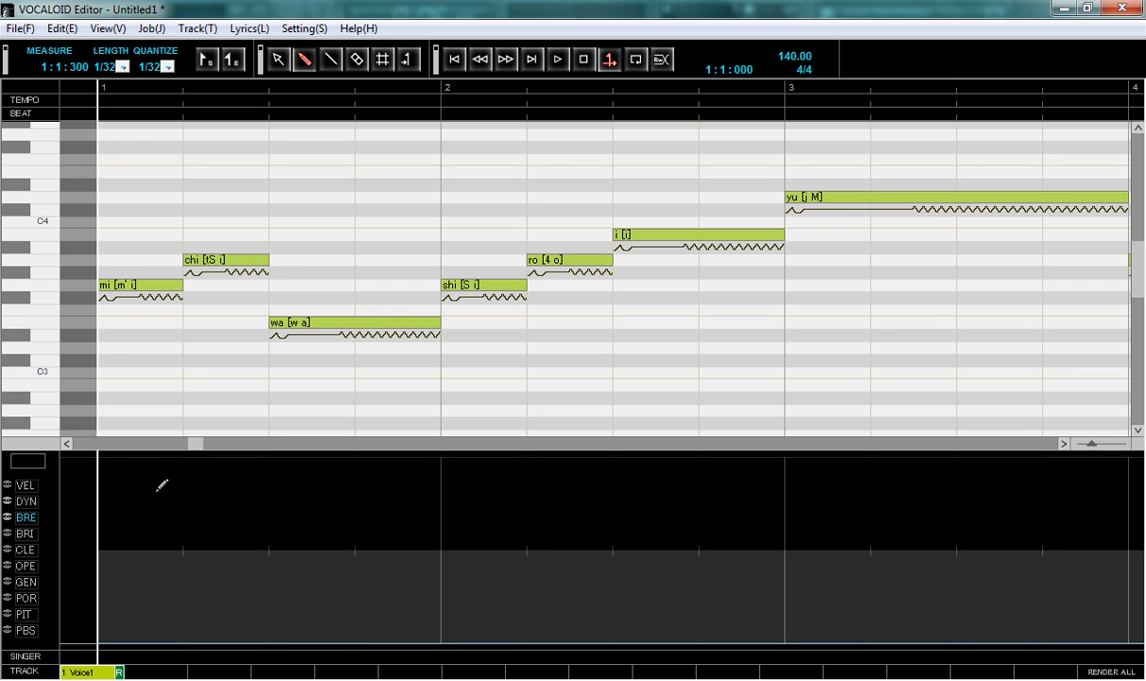
click(29, 534)
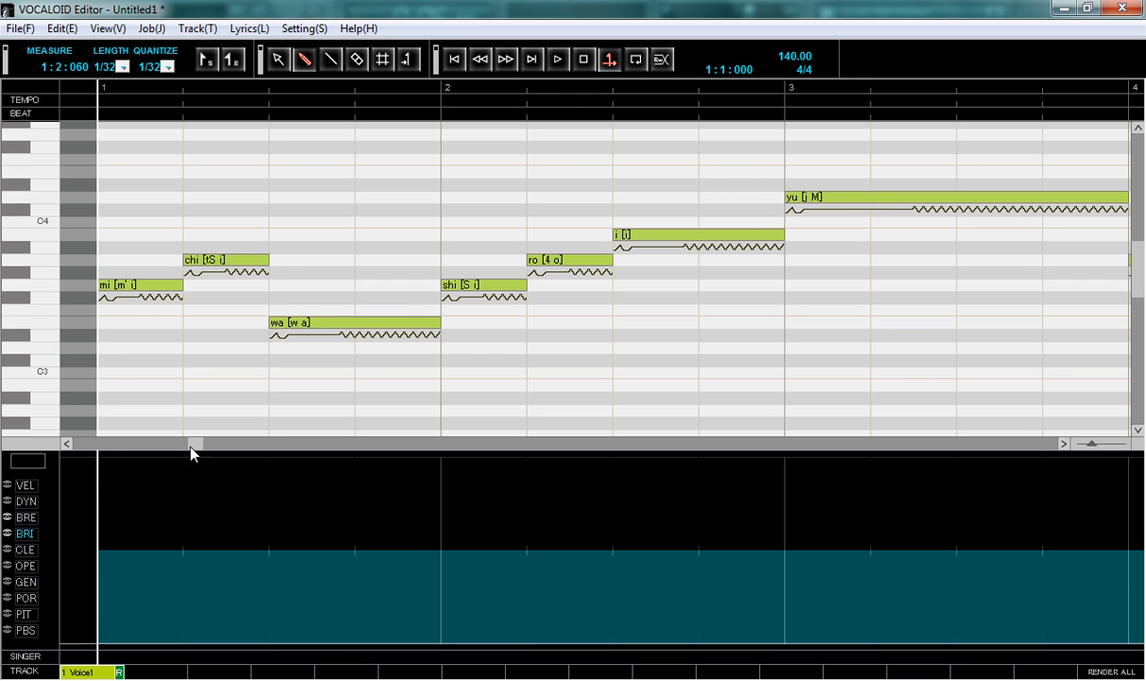
right_click(172, 541)
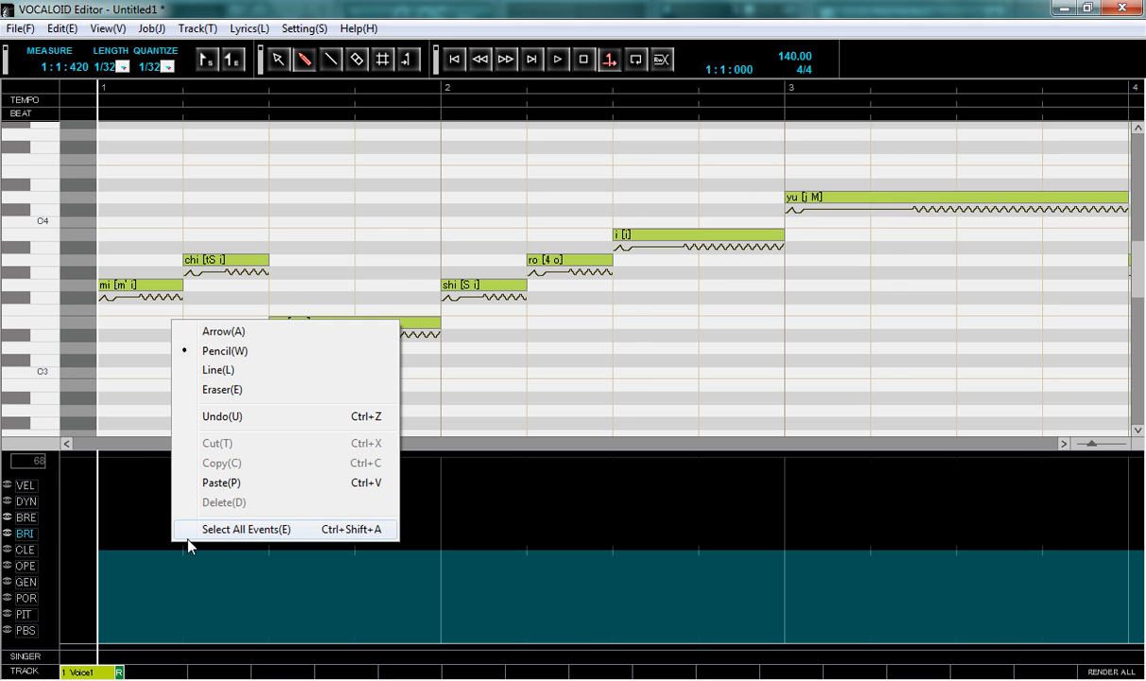
click(158, 445)
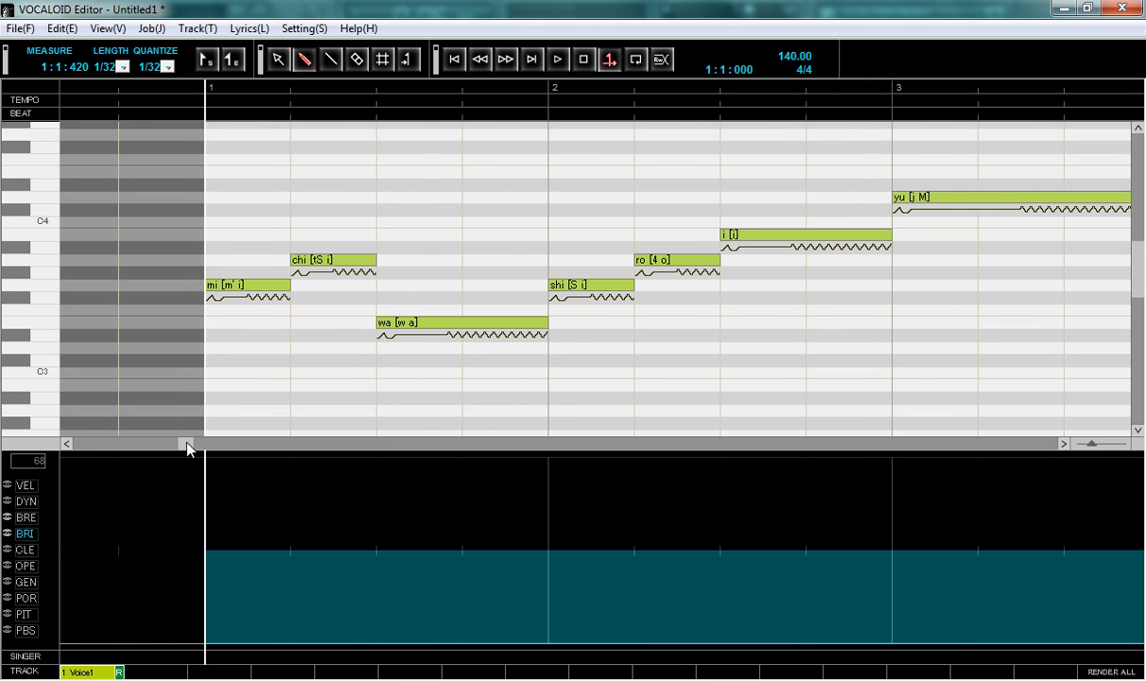
drag(188, 443, 193, 442)
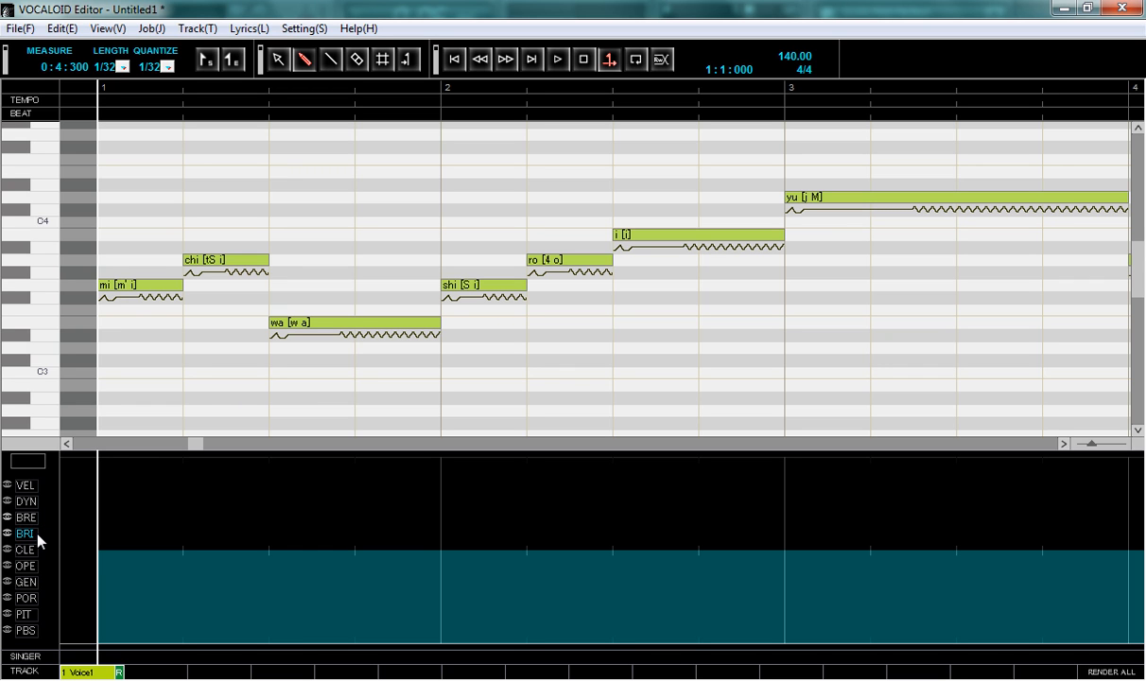
click(28, 484)
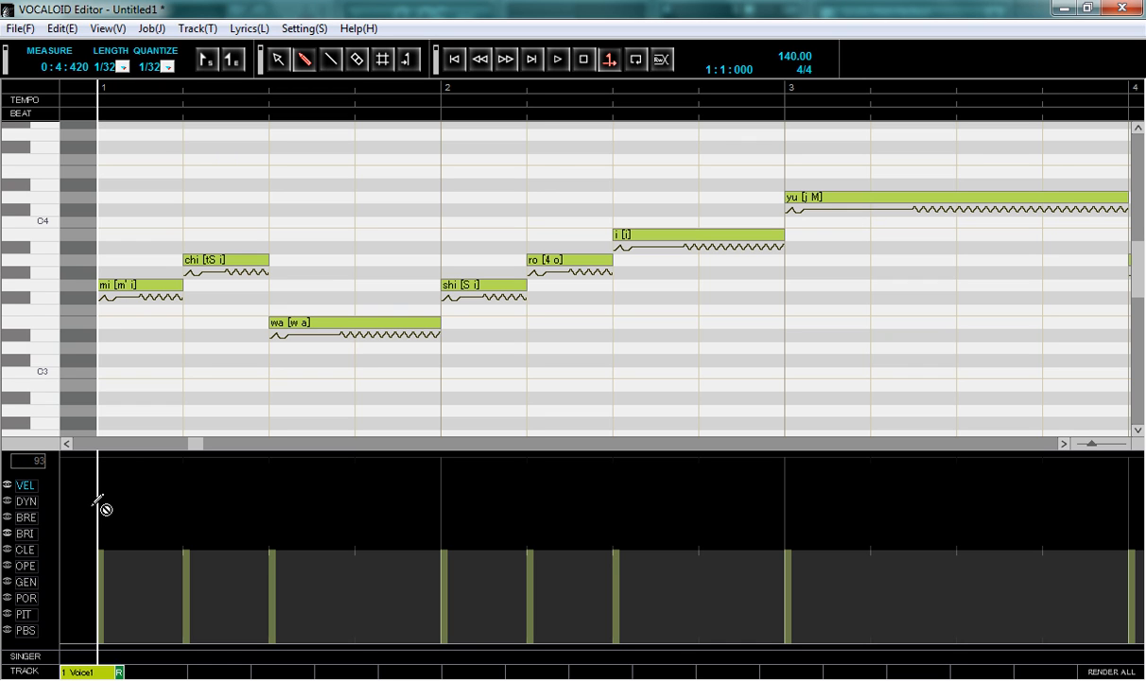
click(38, 615)
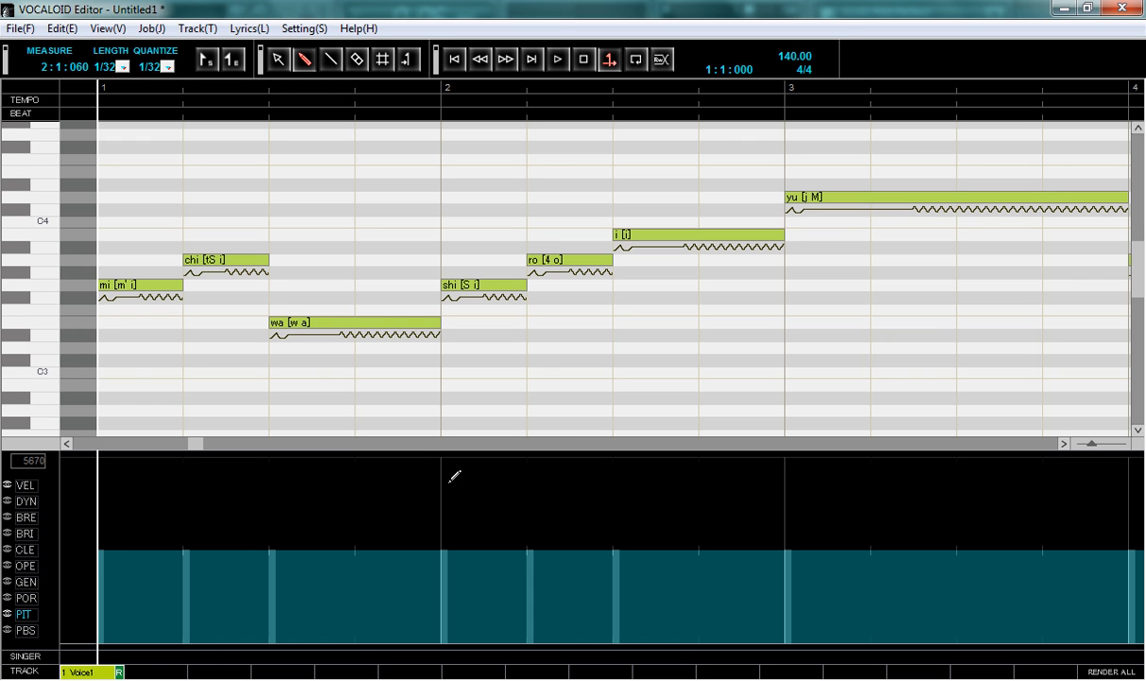
Draw varied VEL values for the notes from mi in measure 1 through yu in measure 3, following the melody.
click(26, 486)
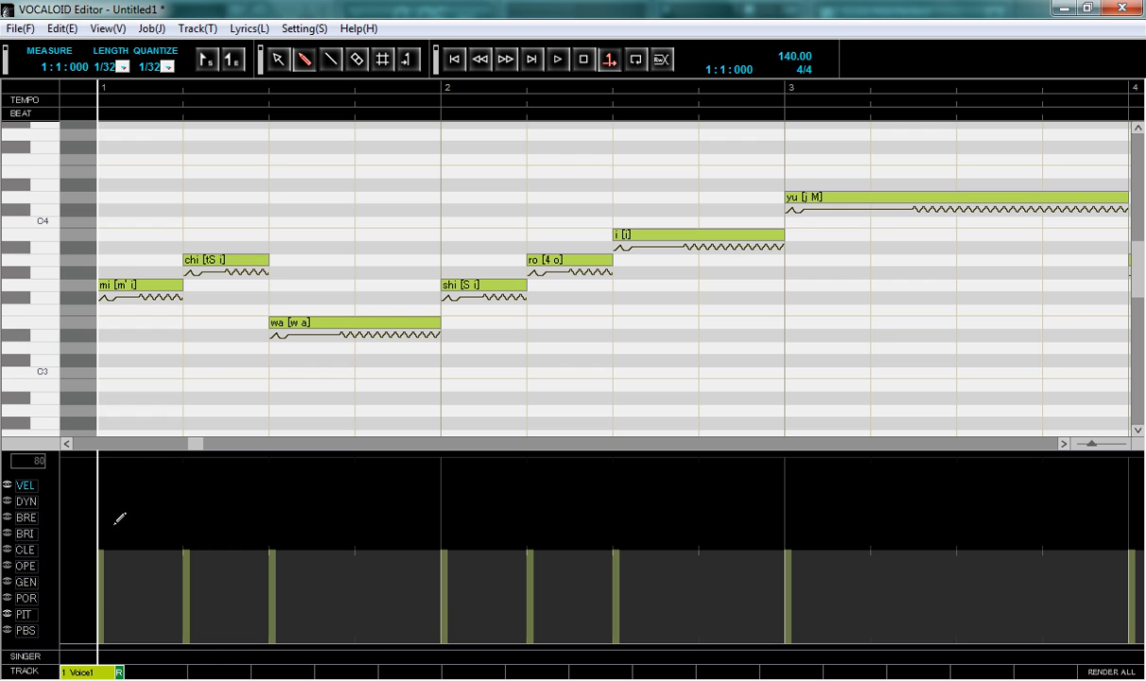
drag(126, 521, 76, 515)
drag(194, 489, 180, 490)
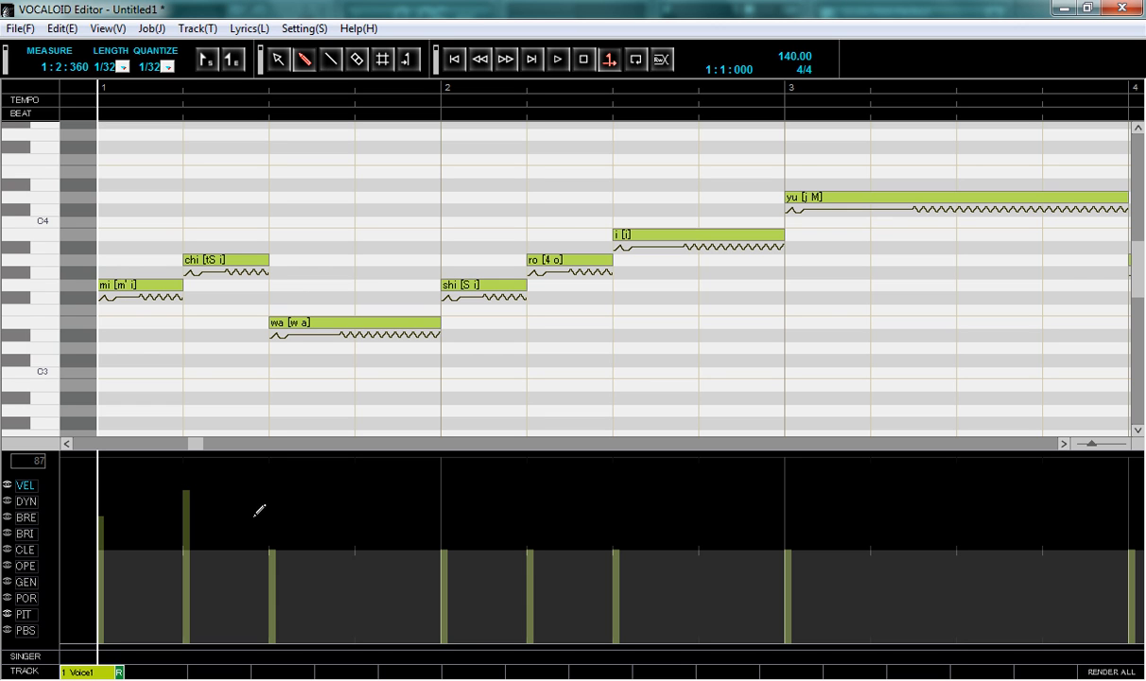
drag(264, 547, 267, 558)
drag(431, 533, 662, 485)
mouse_move(794, 474)
mouse_down()
mouse_move(769, 471)
mouse_move(788, 476)
mouse_up()
drag(608, 488, 643, 491)
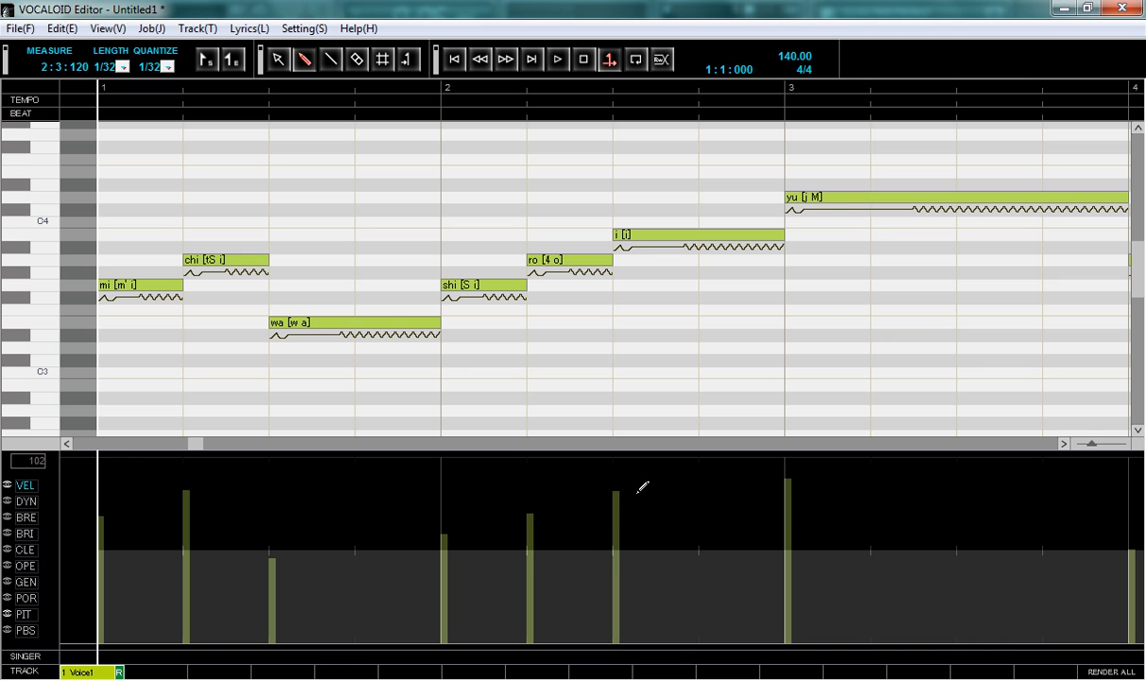
Adjust the VEL values of the notes ki, ga, ko and ko in measures 4 to 6.
drag(203, 440, 277, 452)
drag(237, 506, 646, 508)
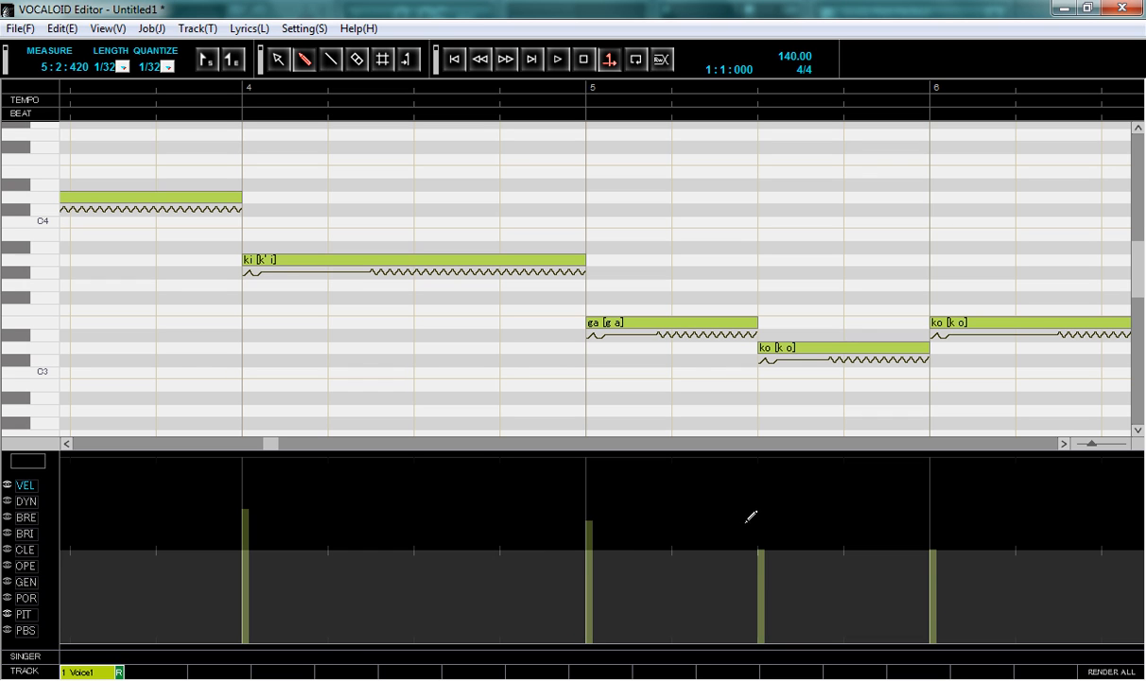
drag(925, 527, 943, 522)
Draw VEL values for the closing notes ni, fu, ru and ta in measures 7 and 8.
drag(277, 444, 358, 443)
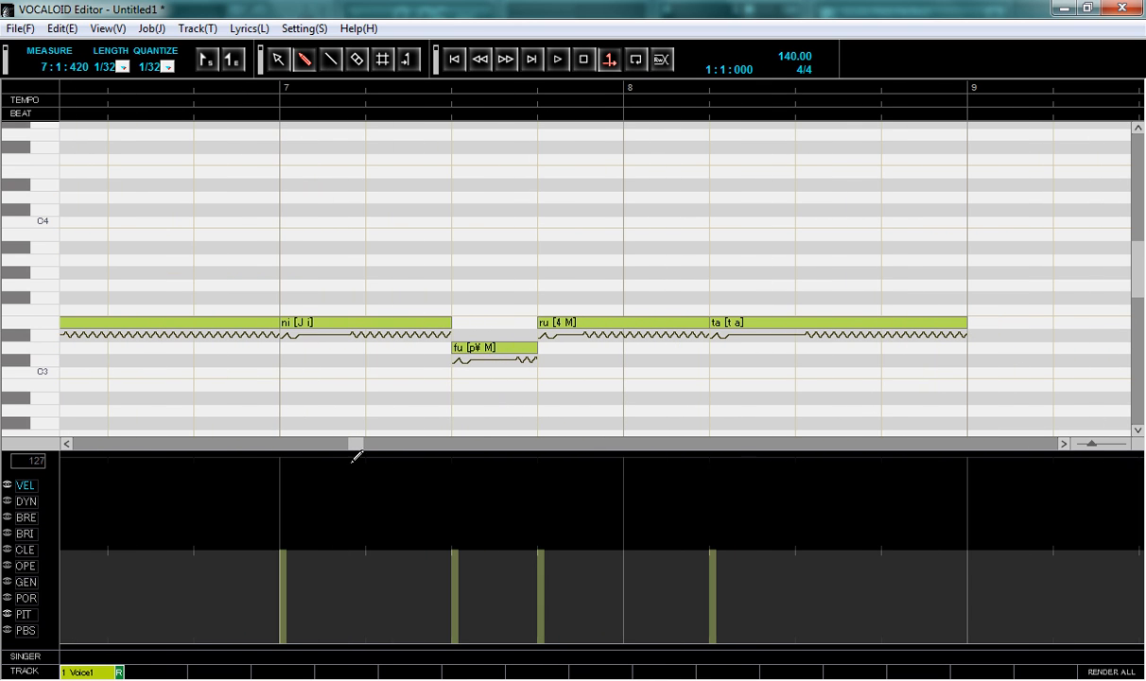
drag(281, 510, 434, 523)
click(447, 536)
drag(540, 513, 608, 504)
drag(713, 500, 726, 492)
Draw a DYN curve that rises and falls with the note velocities from measure 1 to measure 5.
drag(353, 444, 189, 463)
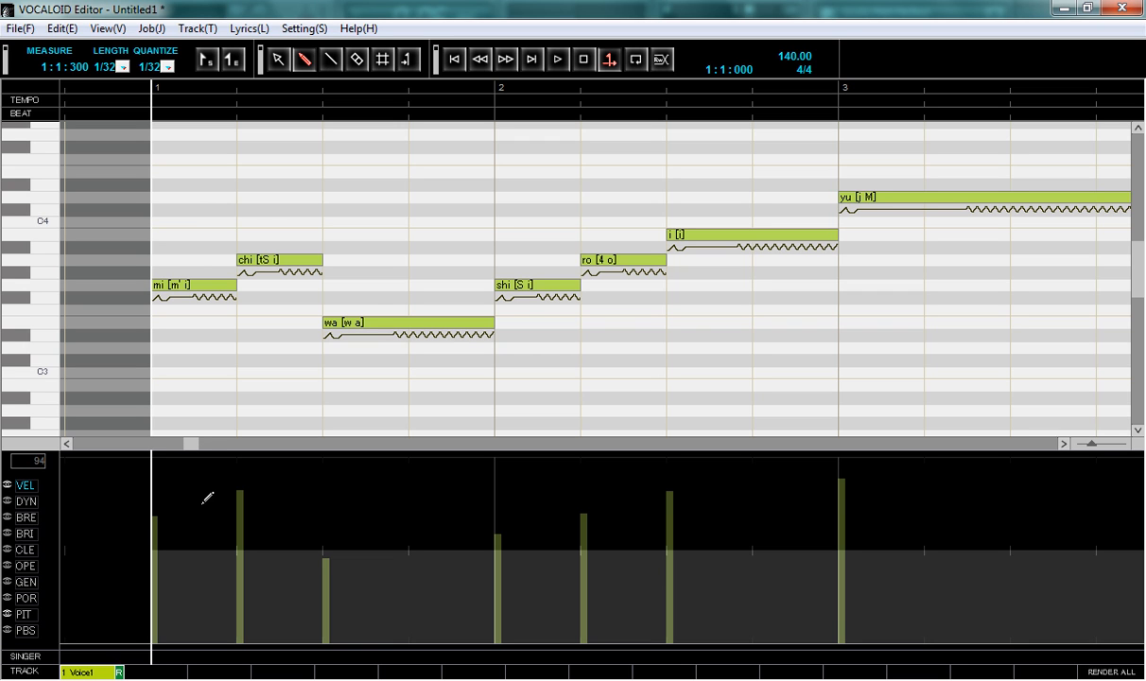
click(27, 504)
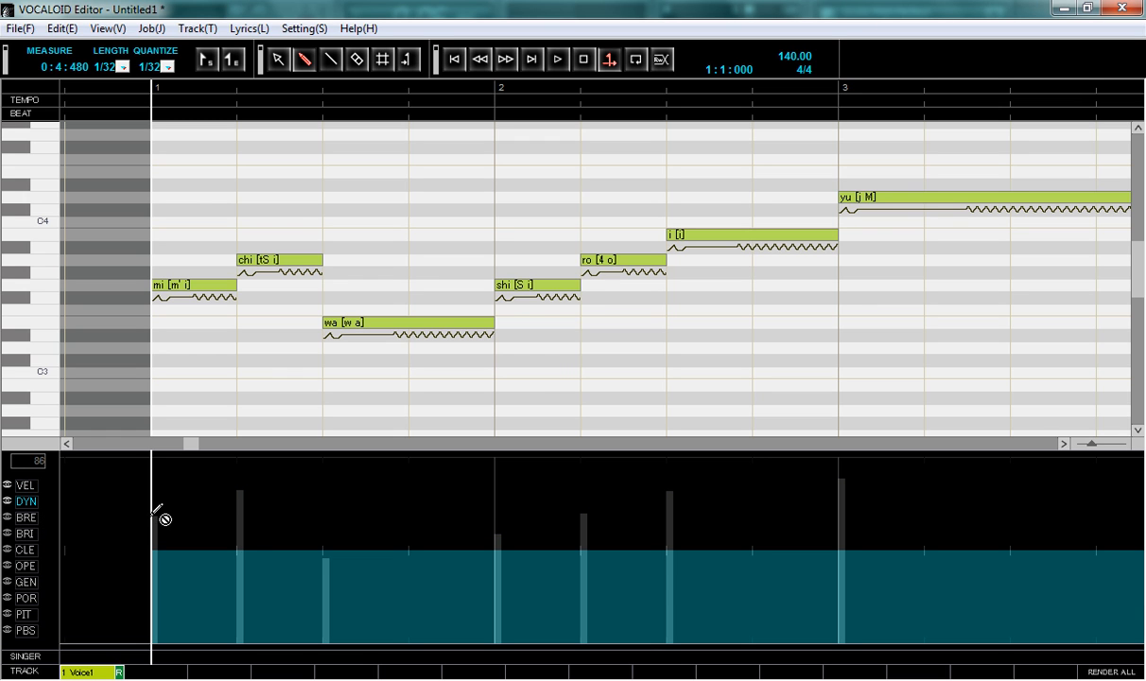
mouse_move(152, 518)
mouse_down()
mouse_move(236, 485)
mouse_move(320, 529)
mouse_move(408, 529)
mouse_move(650, 489)
mouse_move(884, 480)
mouse_up()
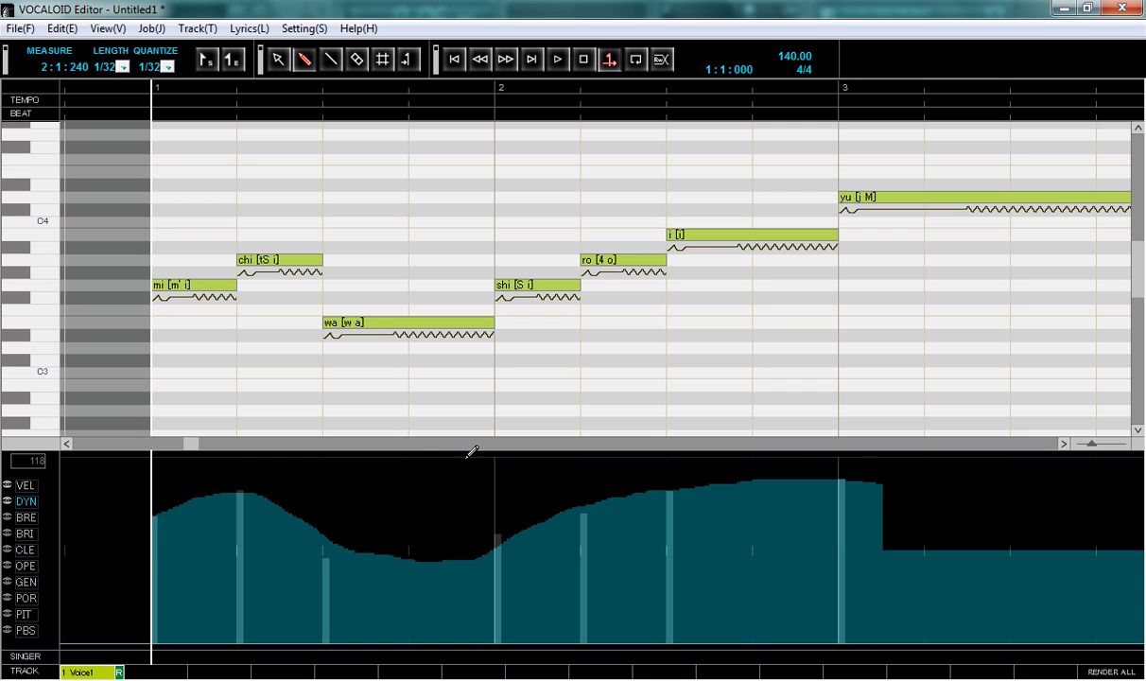
drag(194, 445, 248, 444)
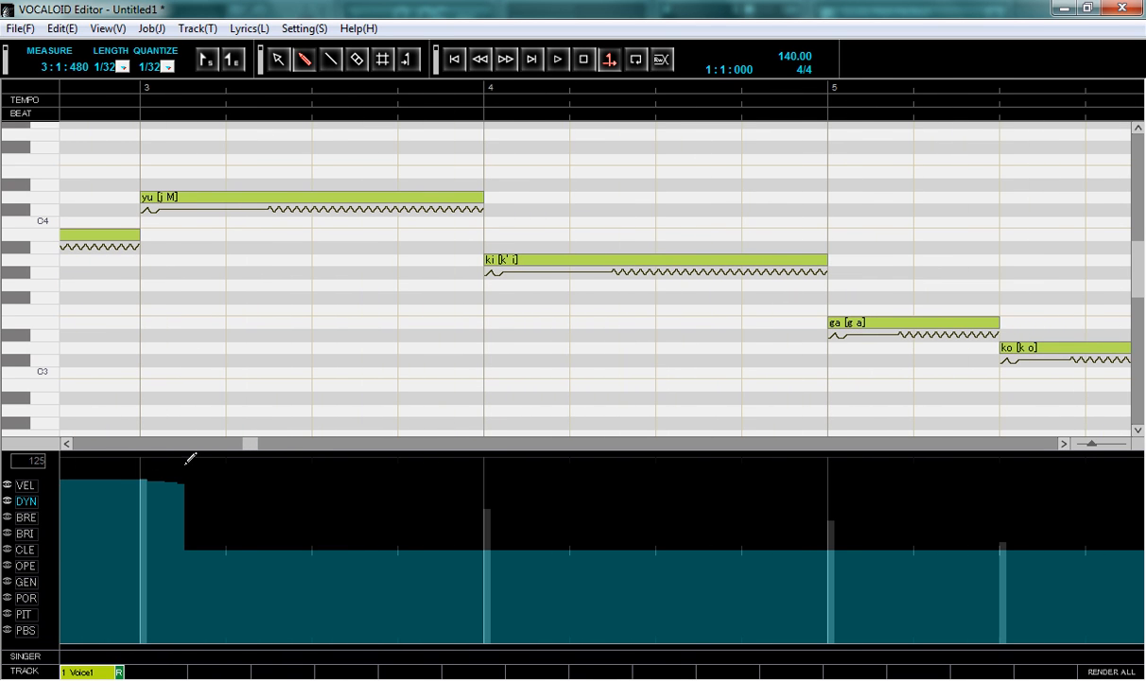
mouse_move(138, 474)
mouse_down()
mouse_move(377, 493)
mouse_move(560, 490)
mouse_move(842, 522)
mouse_up()
Continue the DYN curve along the note velocities from measure 5 through the final note ta.
drag(255, 446, 310, 447)
mouse_move(212, 519)
mouse_down()
mouse_move(329, 543)
mouse_move(902, 512)
mouse_up()
mouse_move(303, 443)
mouse_down()
mouse_move(81, 446)
mouse_move(361, 453)
mouse_up()
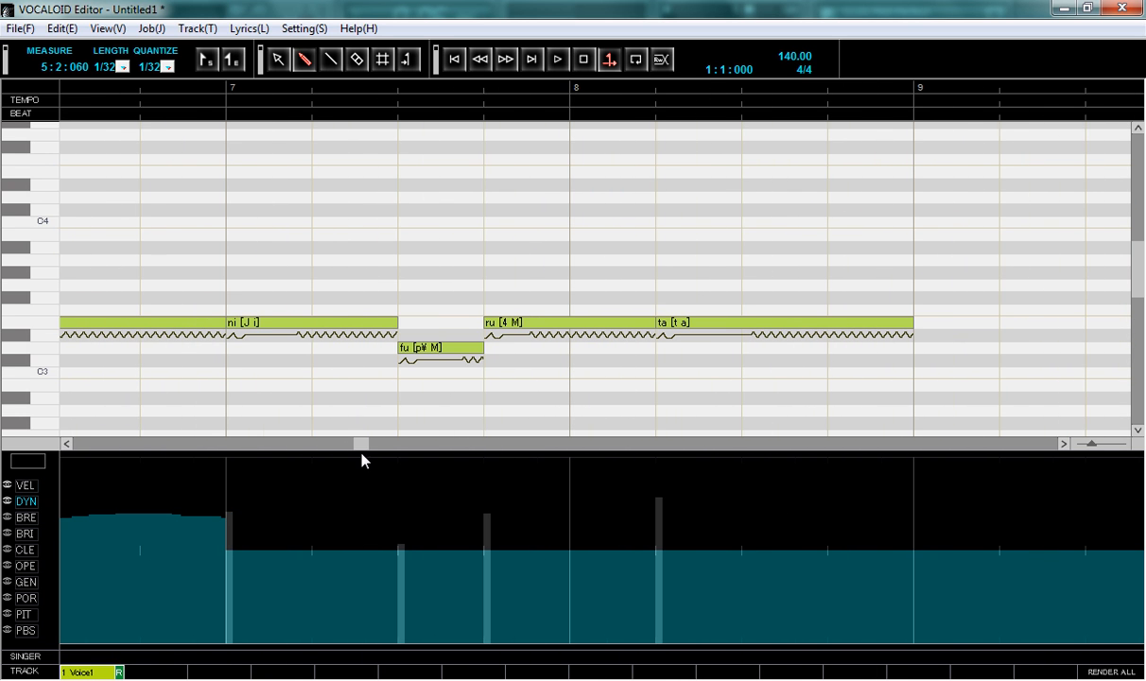
mouse_move(210, 518)
mouse_down()
mouse_move(323, 506)
mouse_move(391, 526)
mouse_move(610, 485)
mouse_move(746, 509)
mouse_move(949, 519)
mouse_up()
Review the DYN curve in the opening measures, send the track information to the ReWire host and start playback.
drag(357, 446, 182, 452)
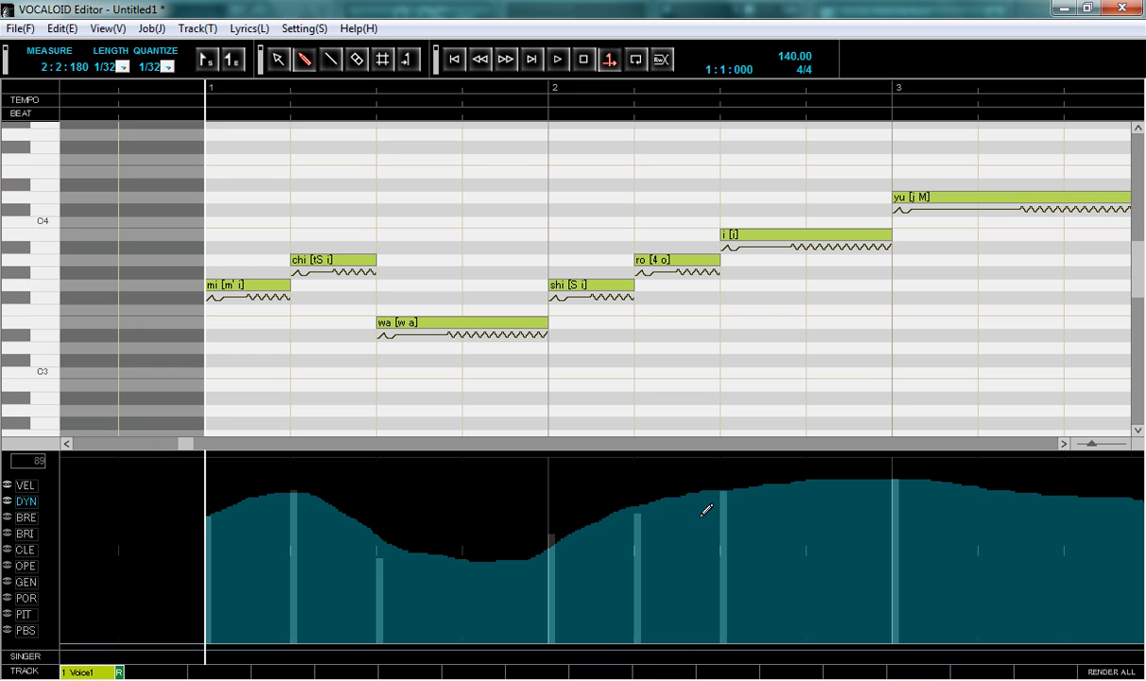
drag(186, 444, 247, 442)
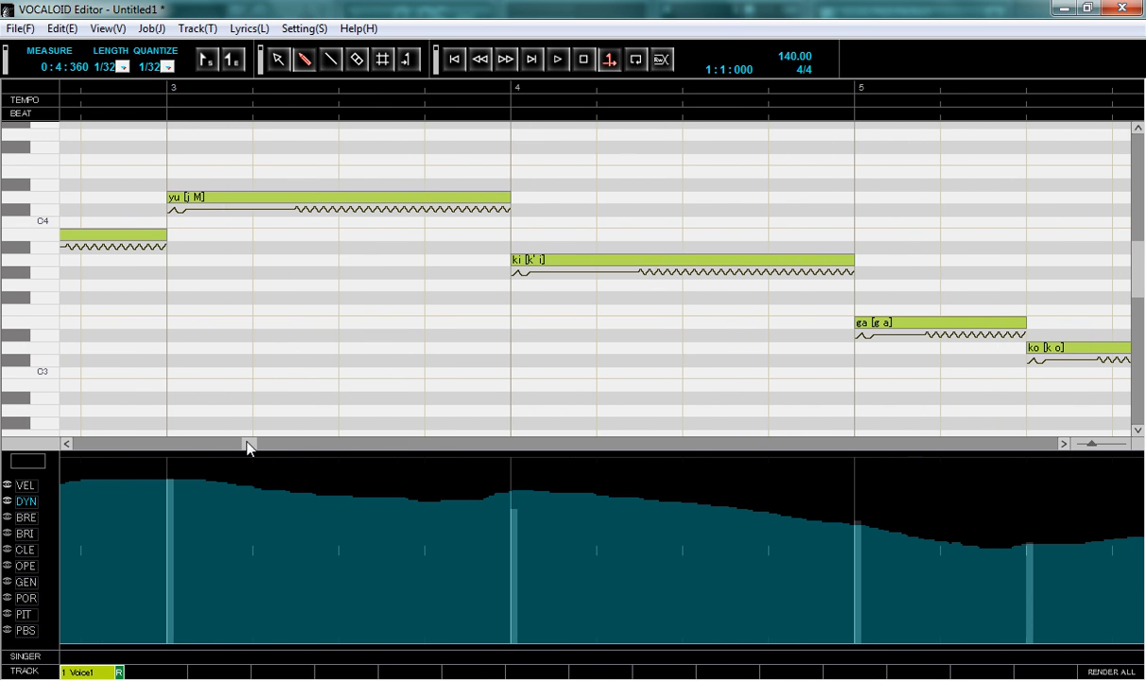
click(543, 61)
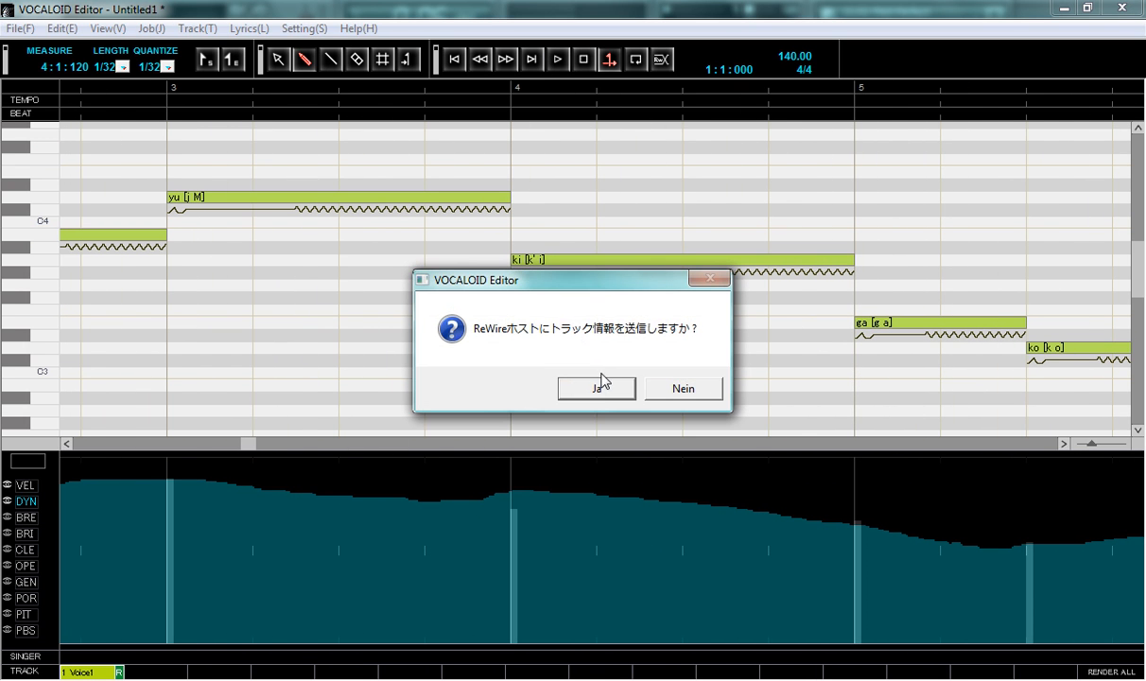
click(602, 387)
click(558, 60)
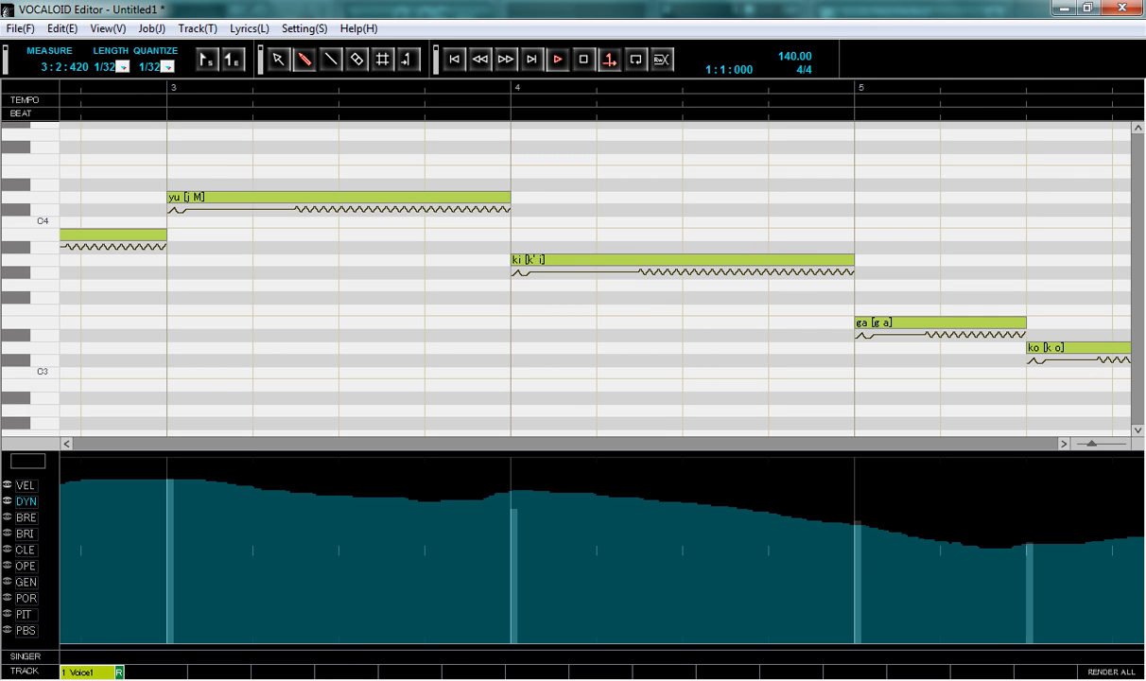
Switch to FL Studio, play the arrangement from bar 4 with the edited vocal, and pause after bar 13.
key(alt+Tab)
click(629, 143)
click(388, 48)
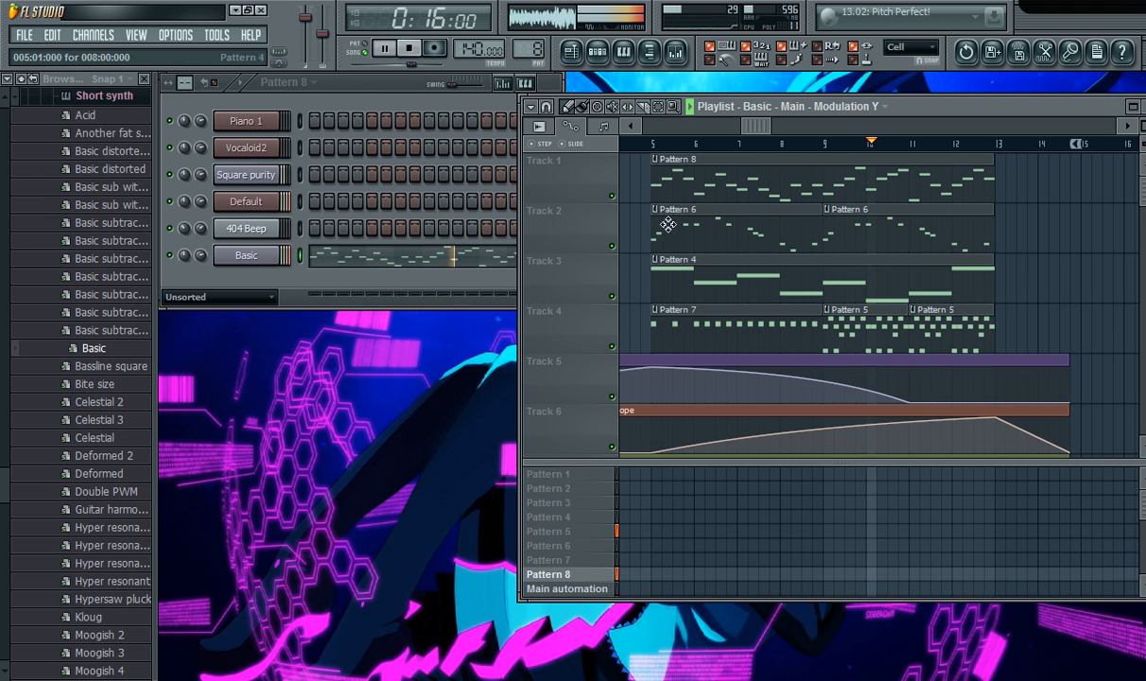
drag(767, 125, 872, 125)
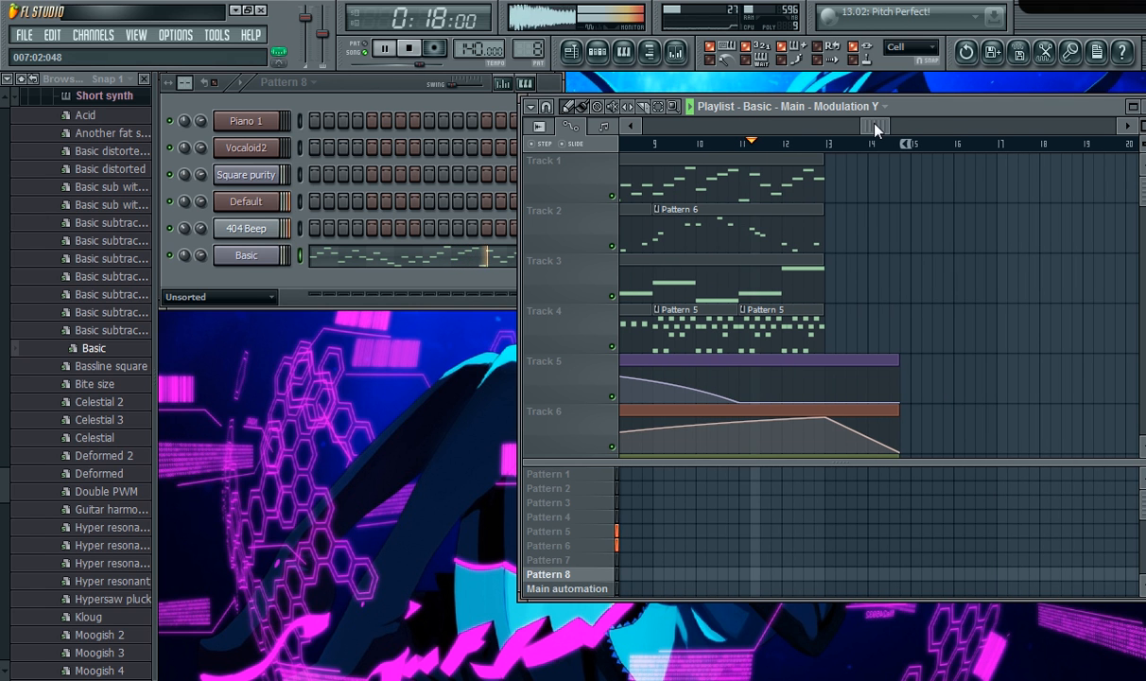
click(386, 49)
Look over the playlist's pattern clips from bar 5 and the automation clips on the tracks below.
drag(874, 126, 729, 110)
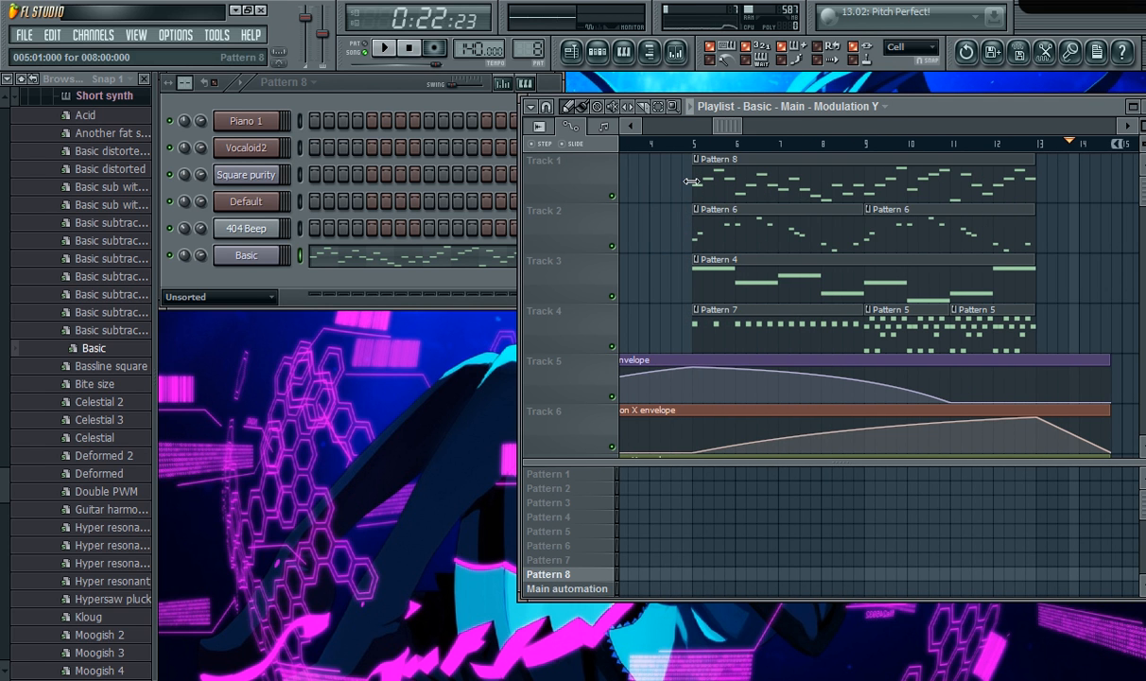
scroll(653, 184, down, 3)
scroll(677, 208, up, 3)
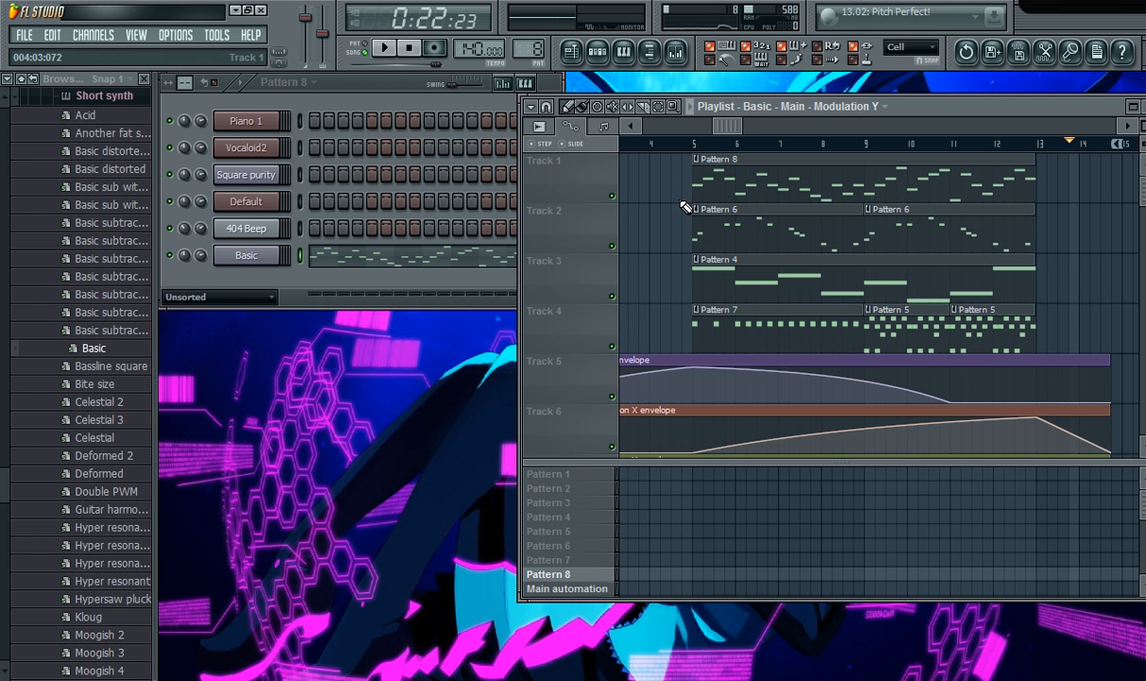
scroll(685, 206, down, 6)
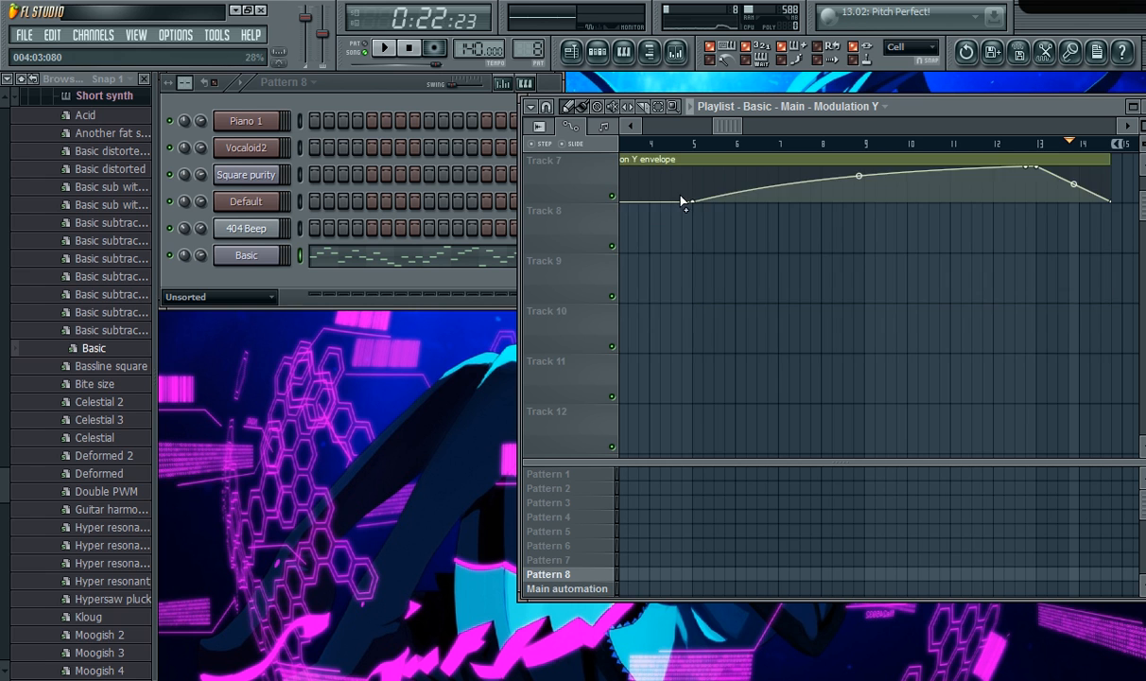
scroll(685, 206, up, 6)
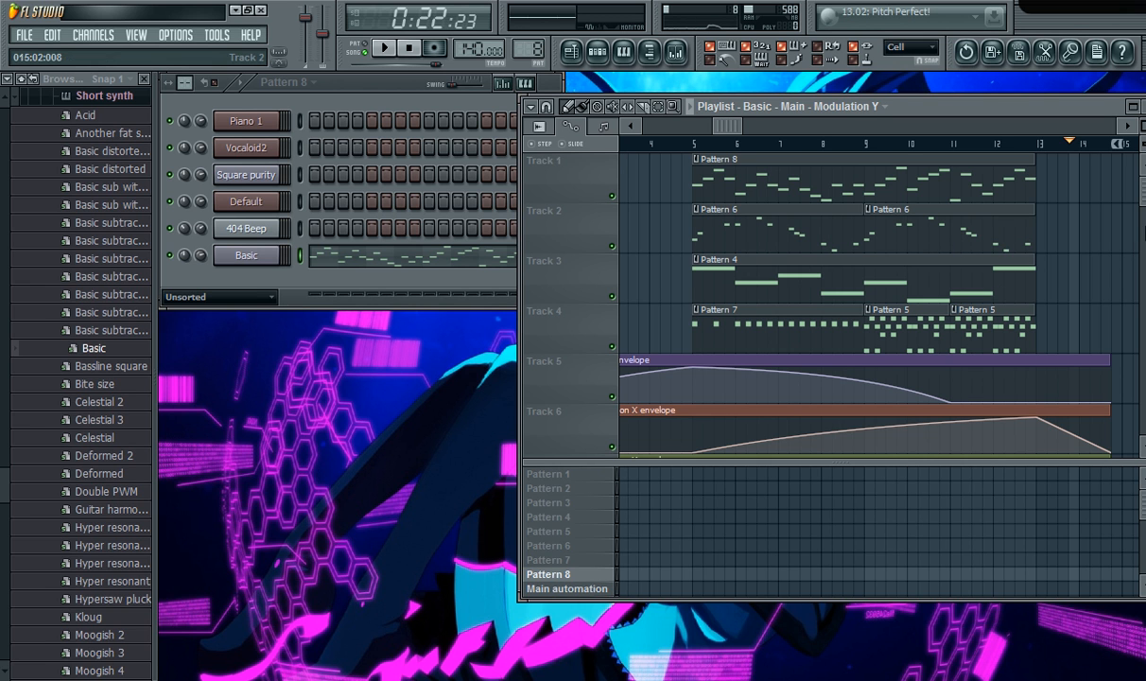
Reposition the playlist window so that its whole frame is on screen, with bars 3 to 14 in view.
drag(1002, 107, 904, 122)
mouse_move(1047, 201)
mouse_down()
mouse_move(1049, 228)
mouse_move(1054, 190)
mouse_up()
scroll(850, 251, down, 4)
scroll(866, 257, up, 4)
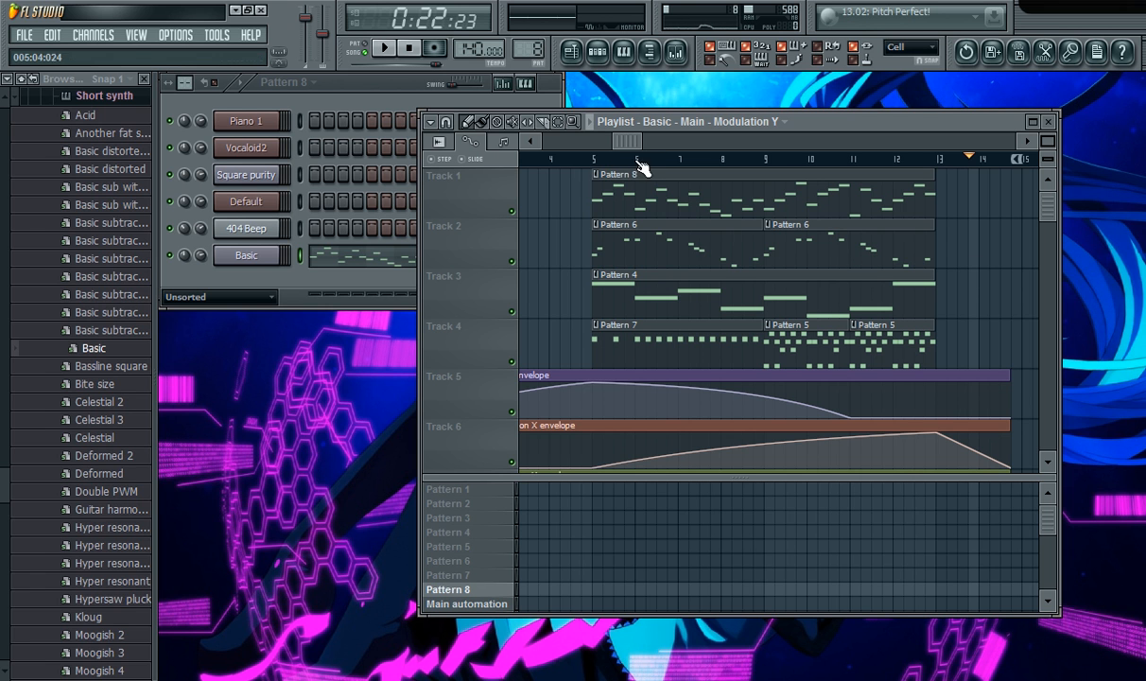
drag(635, 150, 620, 146)
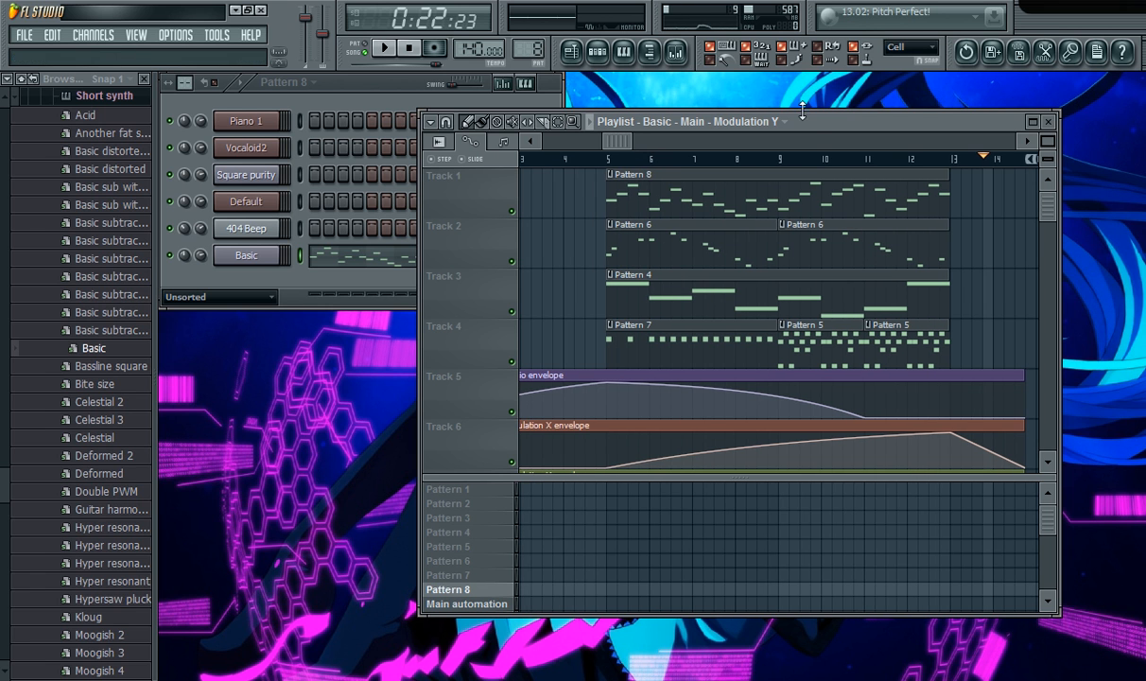
drag(818, 127, 861, 116)
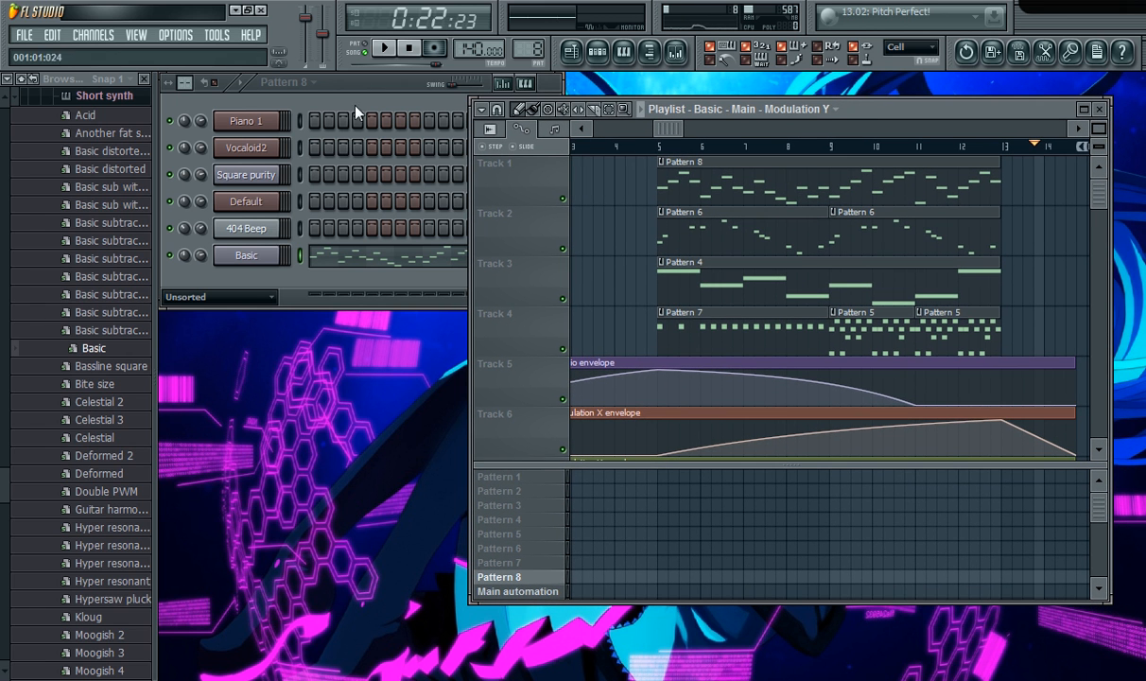